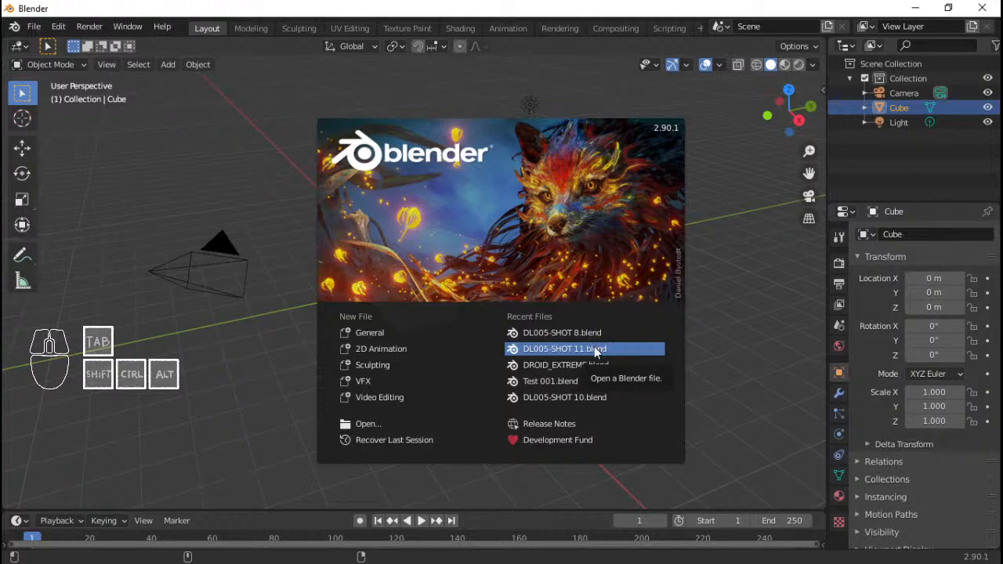
Dismiss the splash screen and open the project file DL005-SHOT 10.blend.
left_click(149, 121)
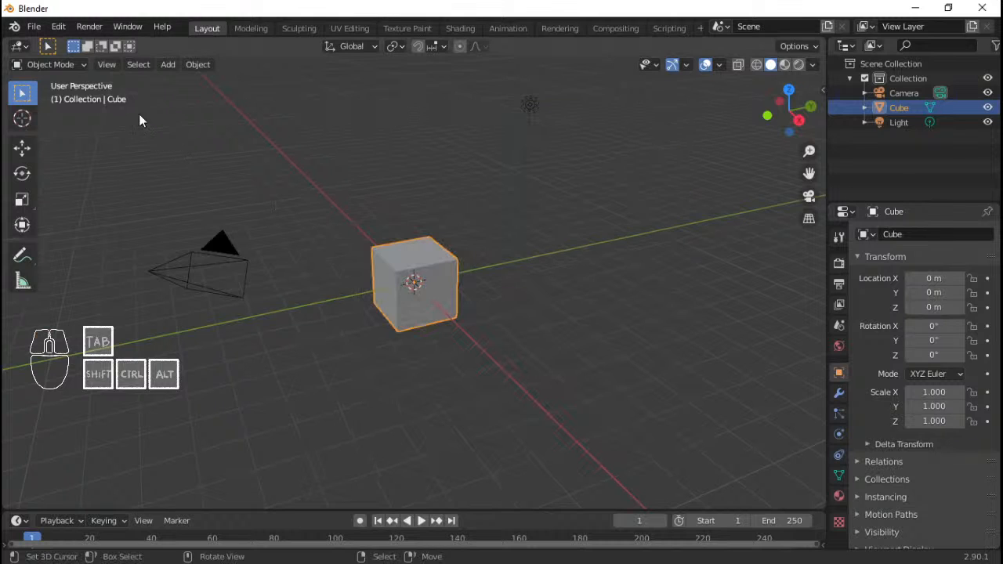
left_click(33, 26)
left_click(57, 61)
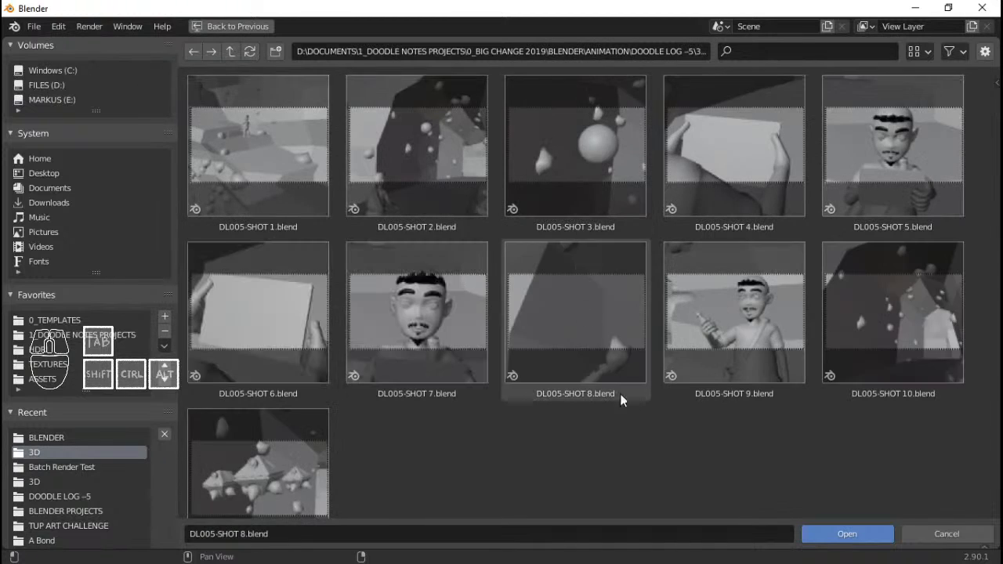
scroll(620, 394, "down", 2)
left_click(868, 271)
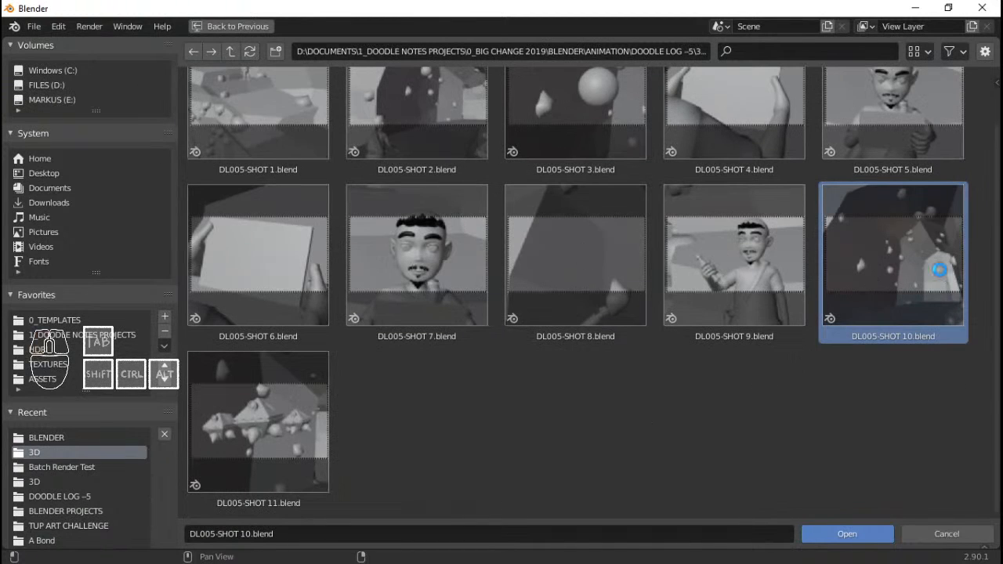
double_click(940, 270)
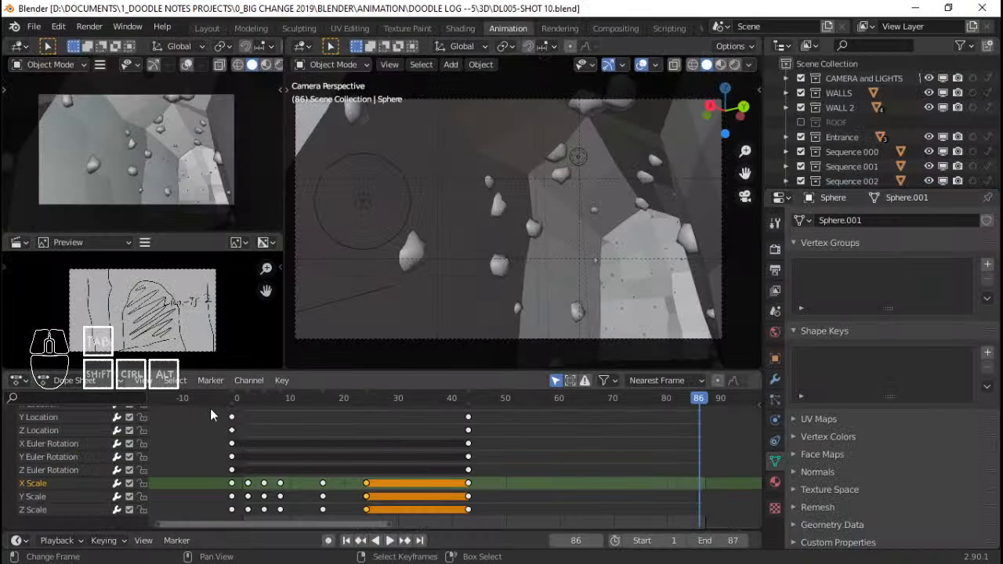
Play the shot's animation to check playback speed, and save the file.
key("space")
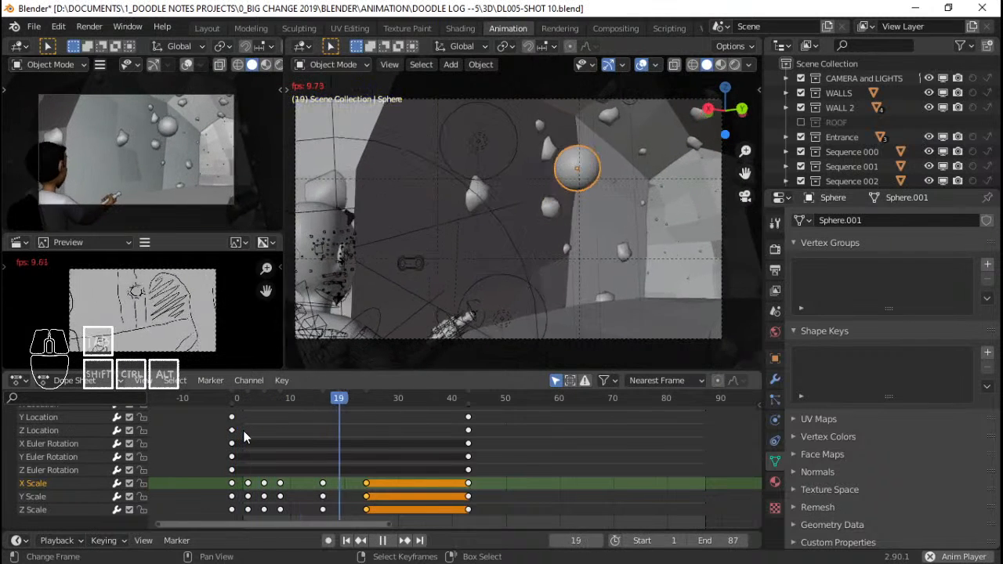
key("space")
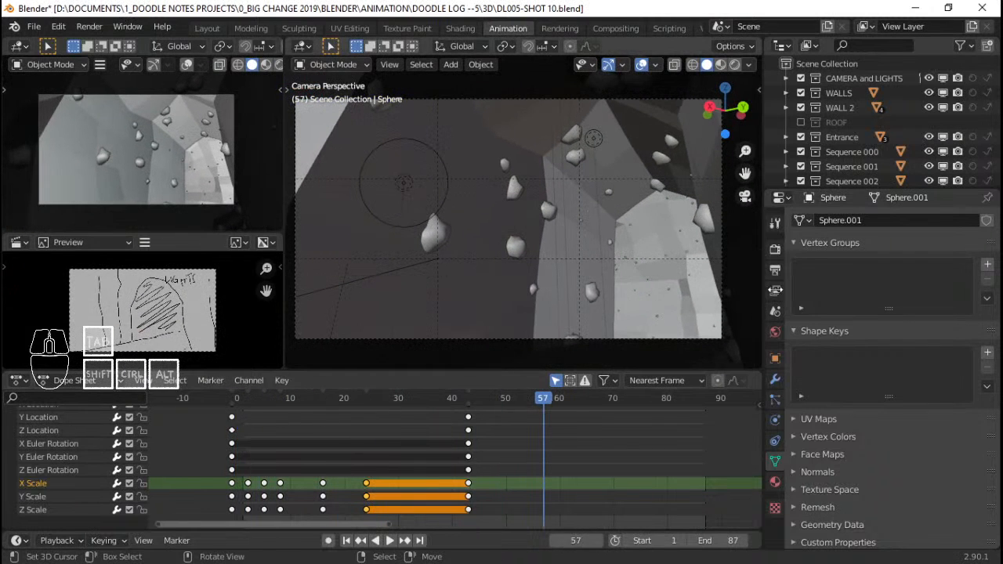
key("ctrl+s")
Open the project file DL005-SHOT 11.blend.
left_click(34, 26)
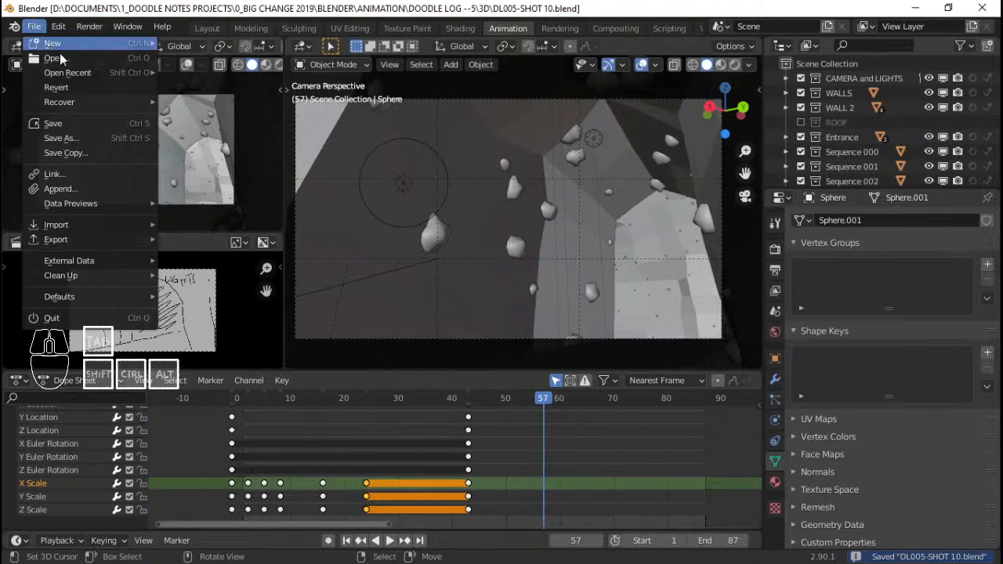
mouse_move(82, 75)
left_click(105, 56)
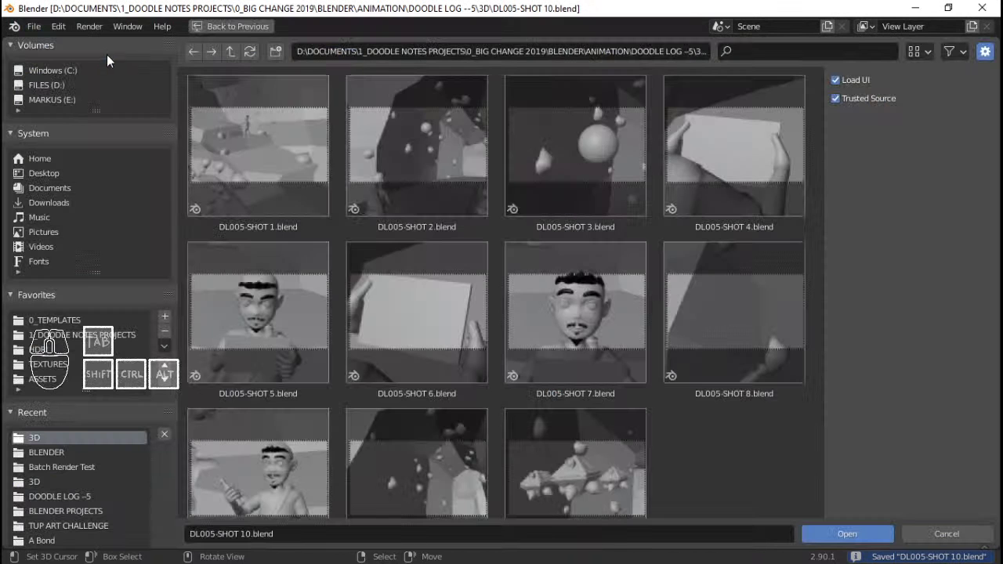
left_click(612, 425)
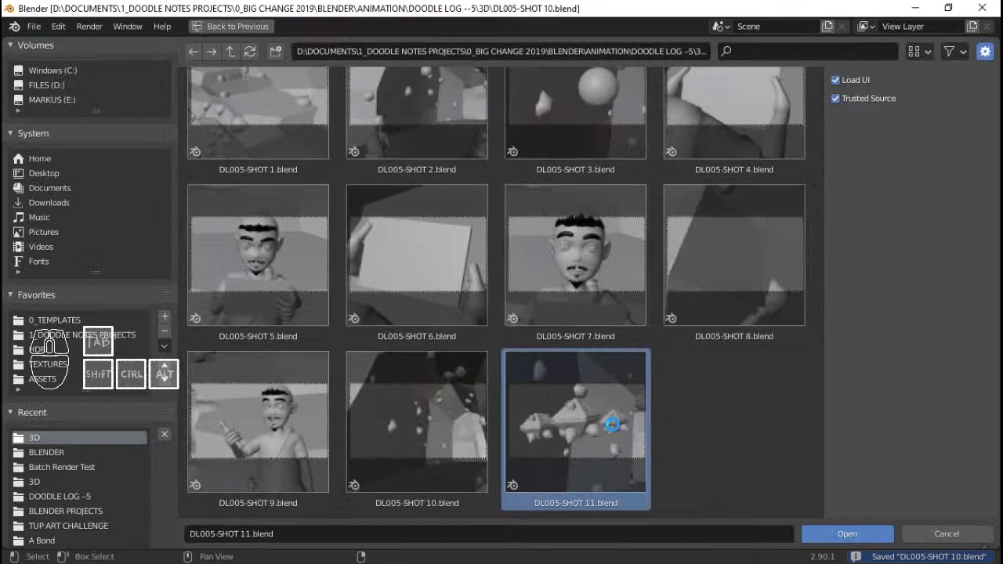
double_click(613, 425)
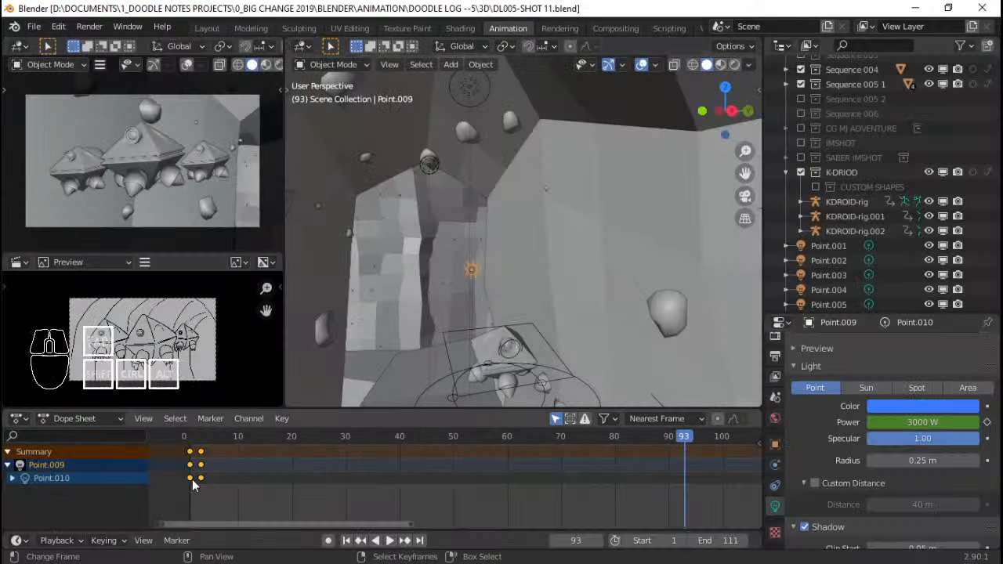
Play the three-droid shot from frame 1 through the camera view to check its playback speed.
key("shift+Left")
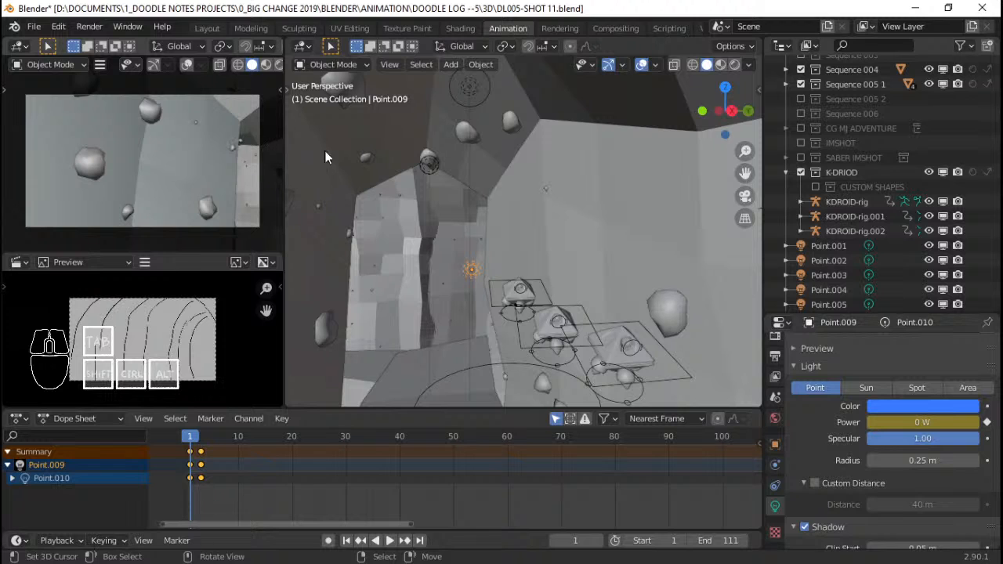
key("KP_0")
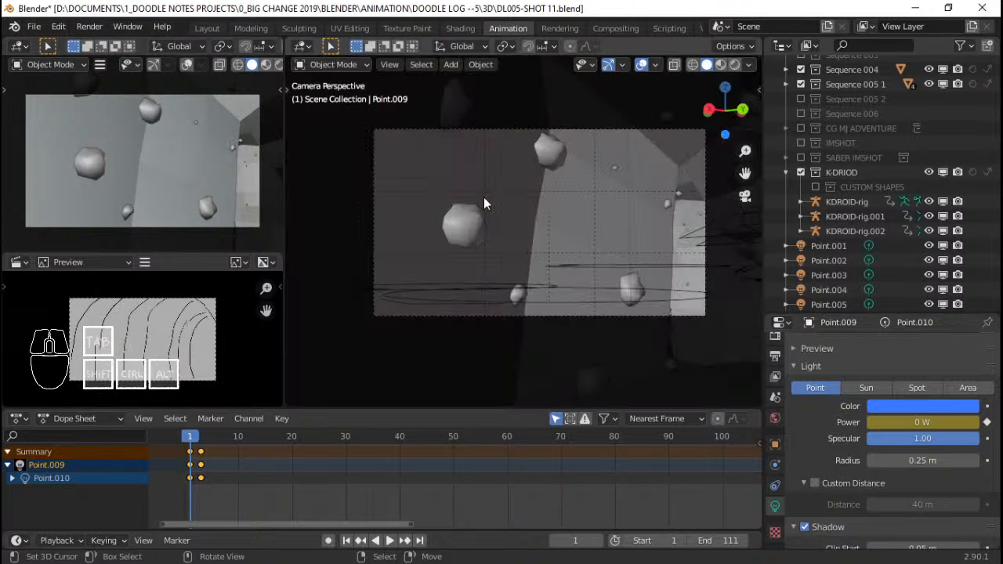
key("space")
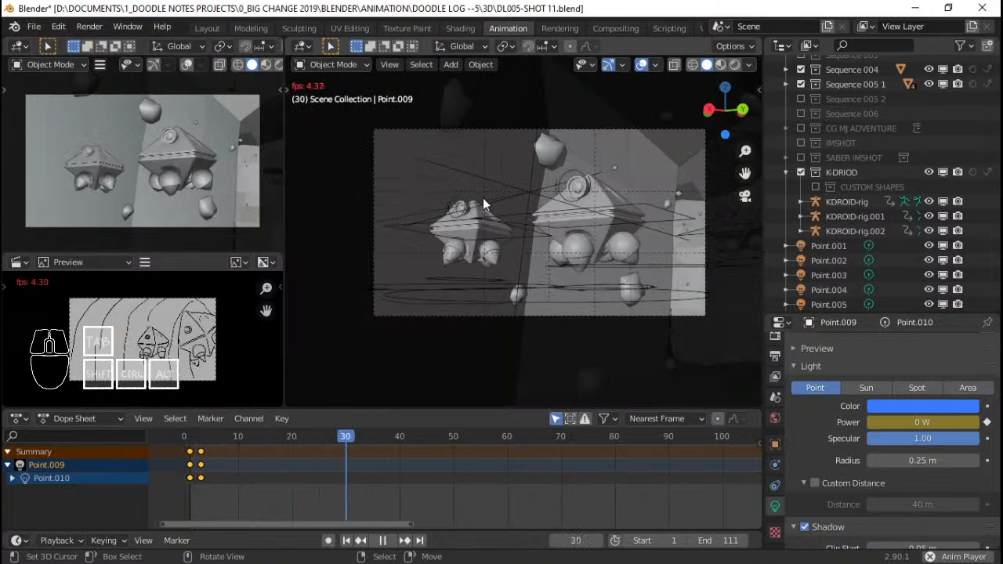
key("space")
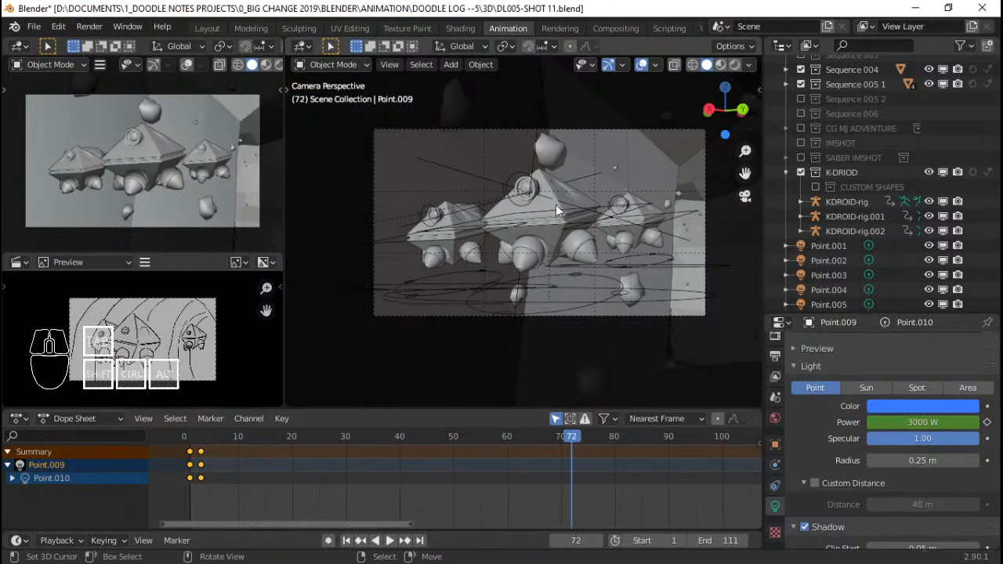
Turn off viewport display of the Subdivision modifier on the large centre droid's body and the body of the droid left of it.
left_click(565, 217)
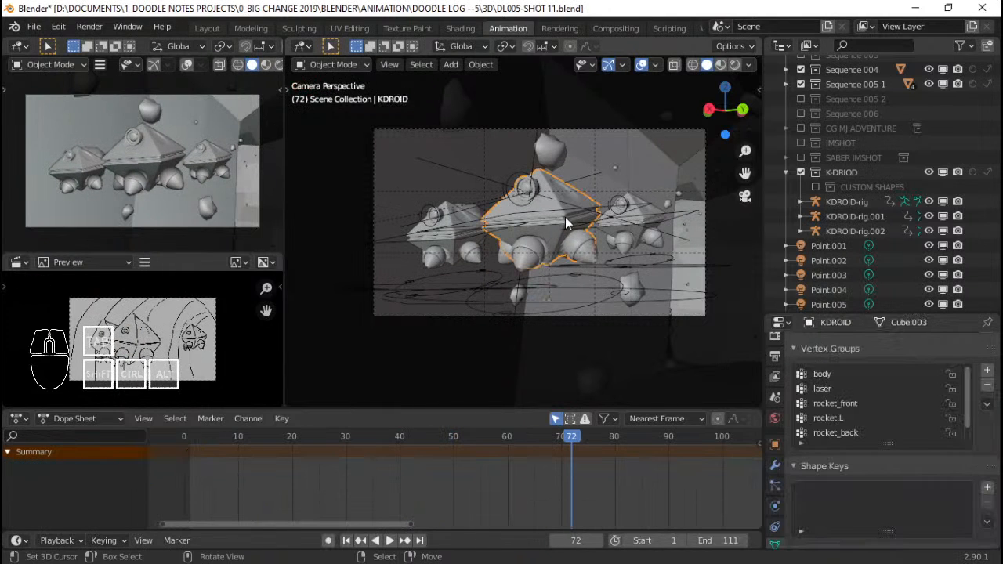
left_click(775, 465)
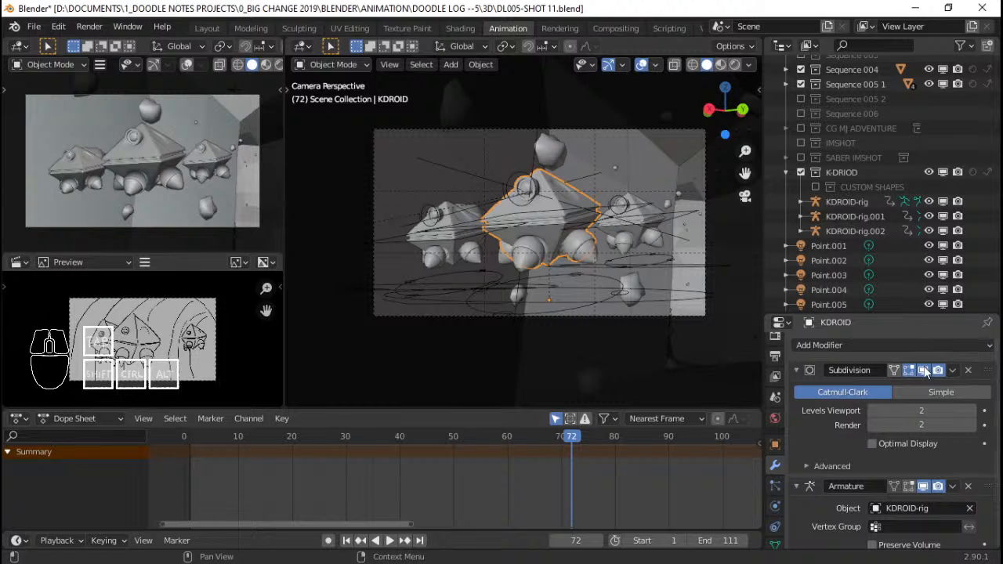
left_click(451, 238)
left_click(455, 229)
left_click(455, 230)
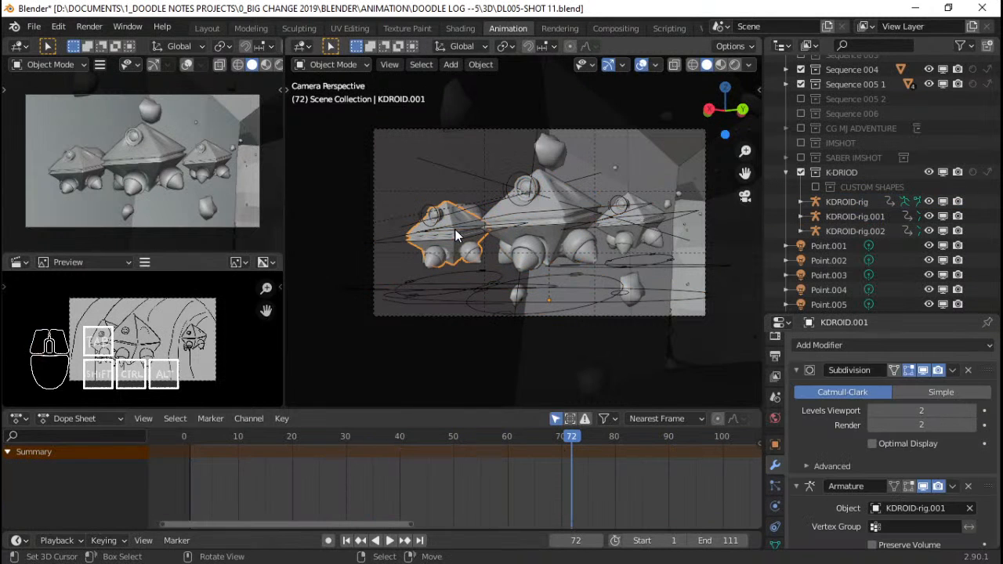
Turn off viewport display of the Subdivision modifier on the body of the rightmost droid, KDROID.002.
left_click(630, 224)
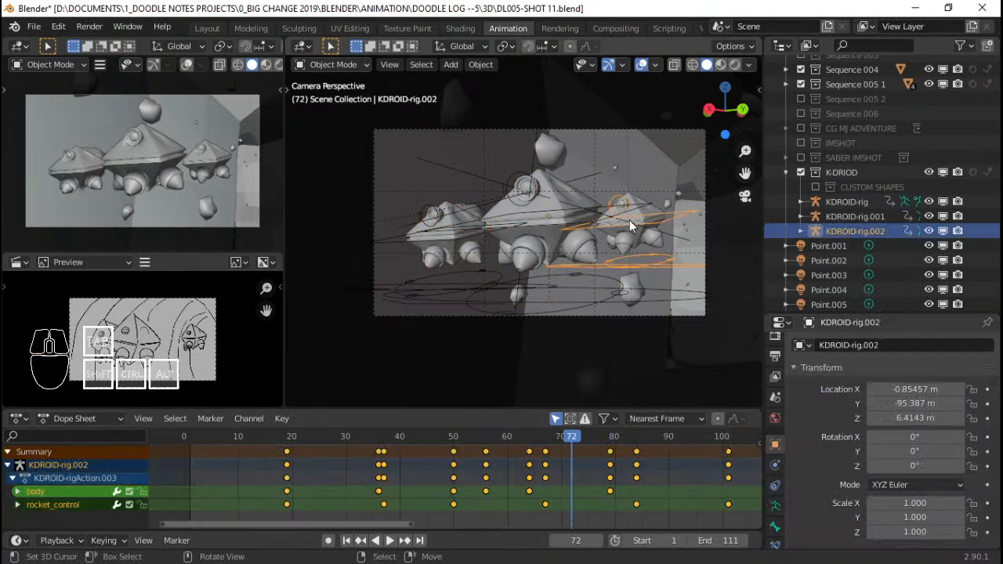
left_click(639, 220)
left_click(643, 220)
left_click(644, 219)
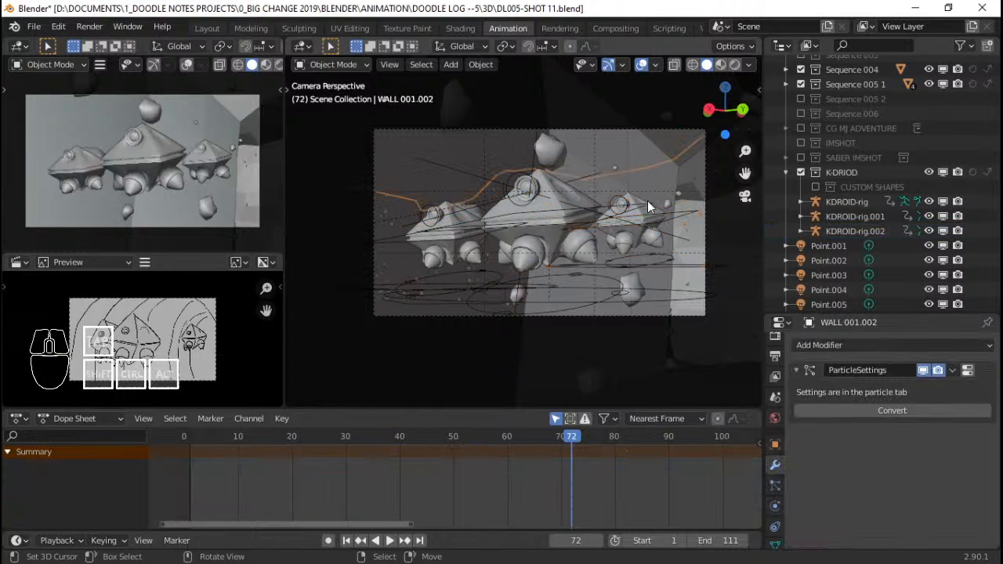
left_click(648, 206)
left_click(651, 212)
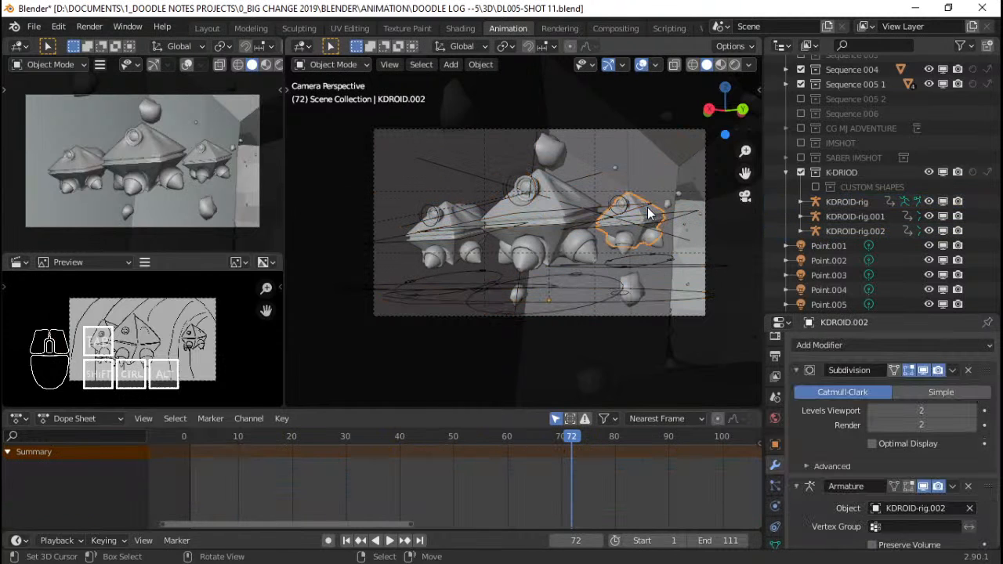
left_click(923, 371)
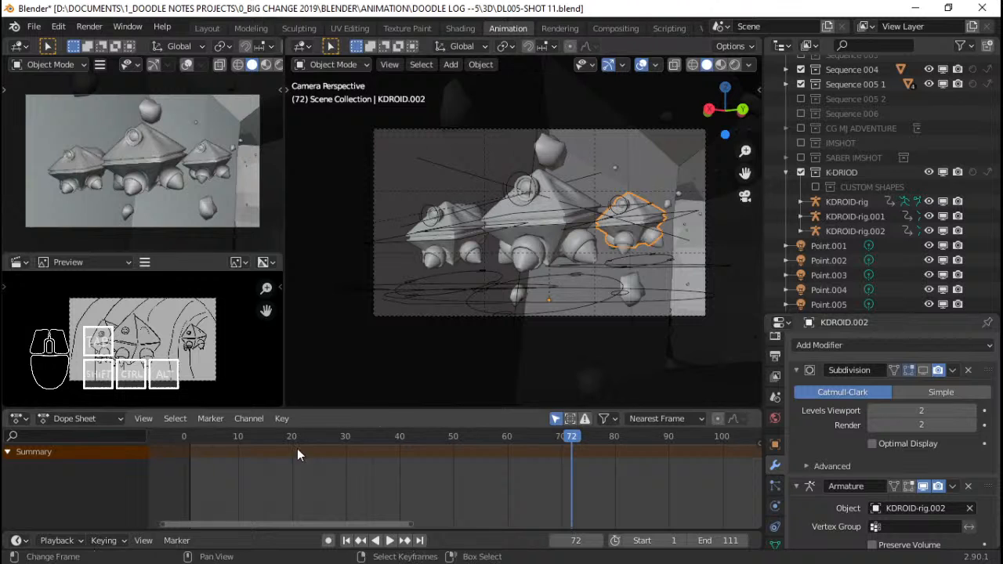
Replay the animation to check playback speed with the simplified droid bodies.
left_click(187, 464)
key("space")
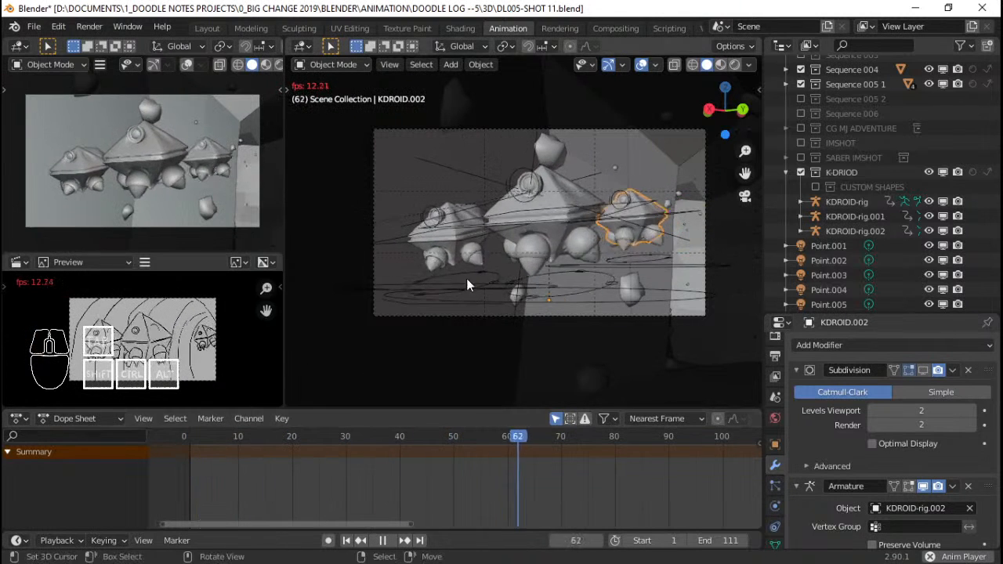
key("space")
Turn off viewport display of the Subdivision modifier on all three droids' fire meshes, and save the file.
left_click(532, 265)
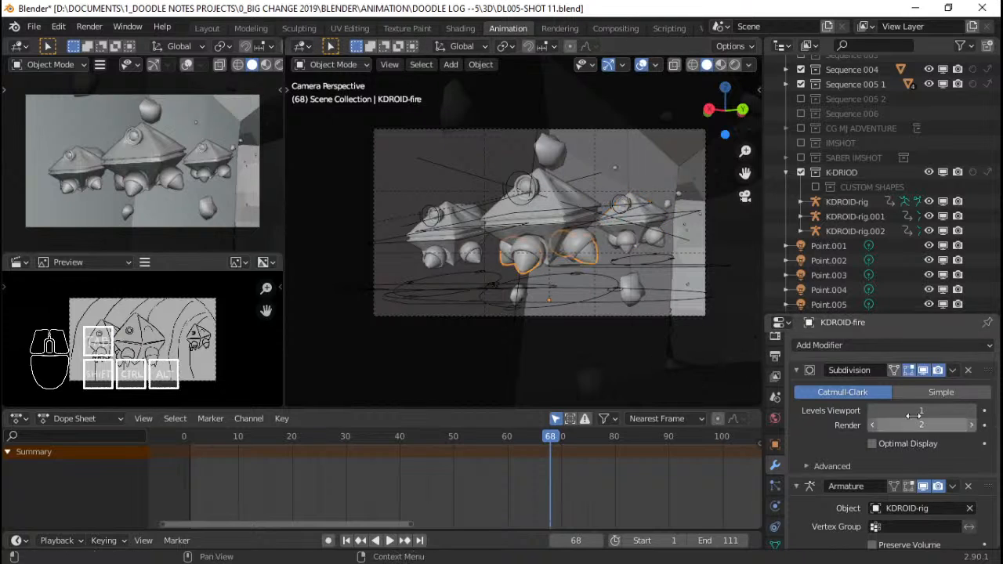
left_click(924, 371)
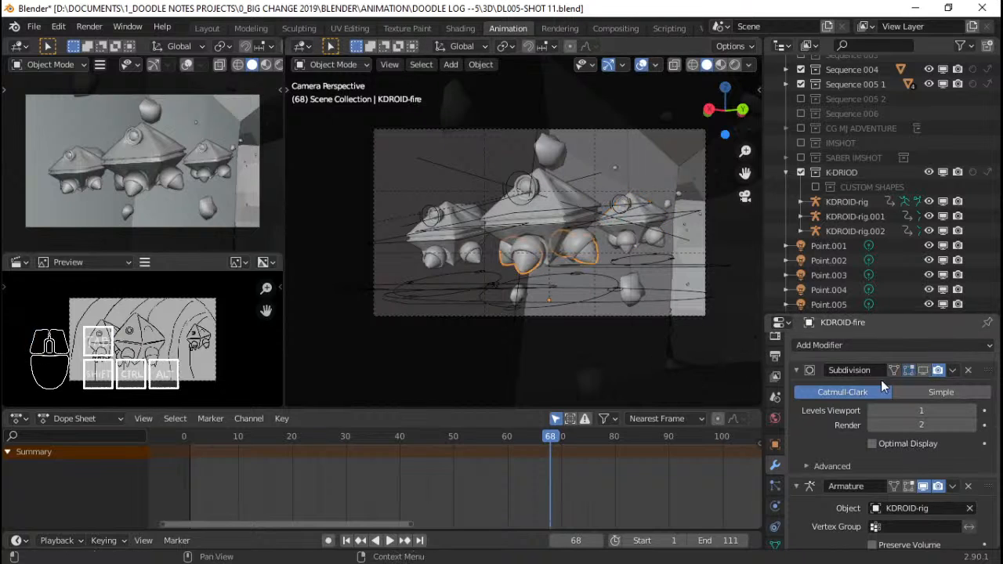
left_click(477, 256)
left_click(925, 373)
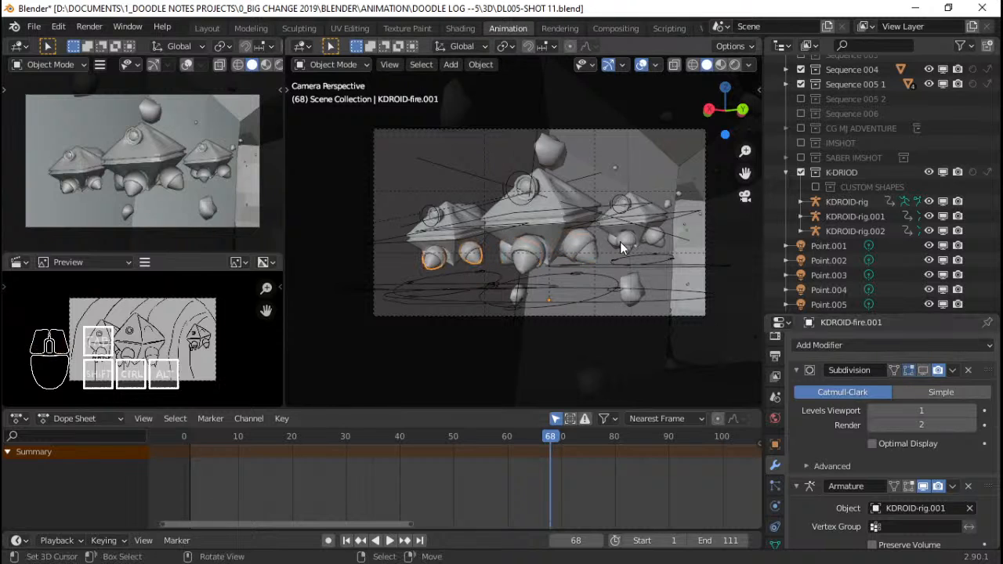
left_click(624, 245)
left_click(924, 370)
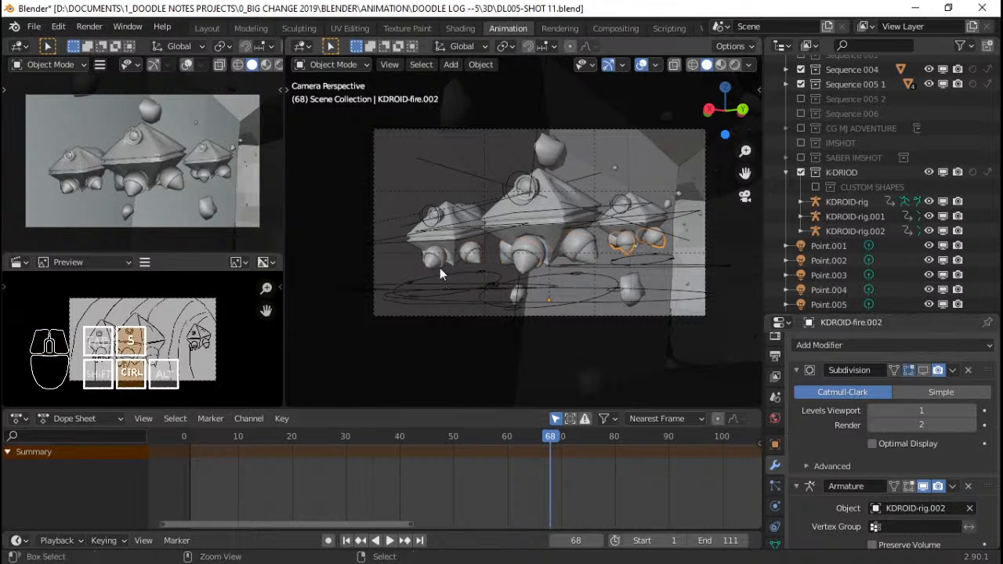
key("ctrl+s")
Play the shot from frame 1 to check playback speed with the simplified fire meshes.
key("shift+Left")
key("space")
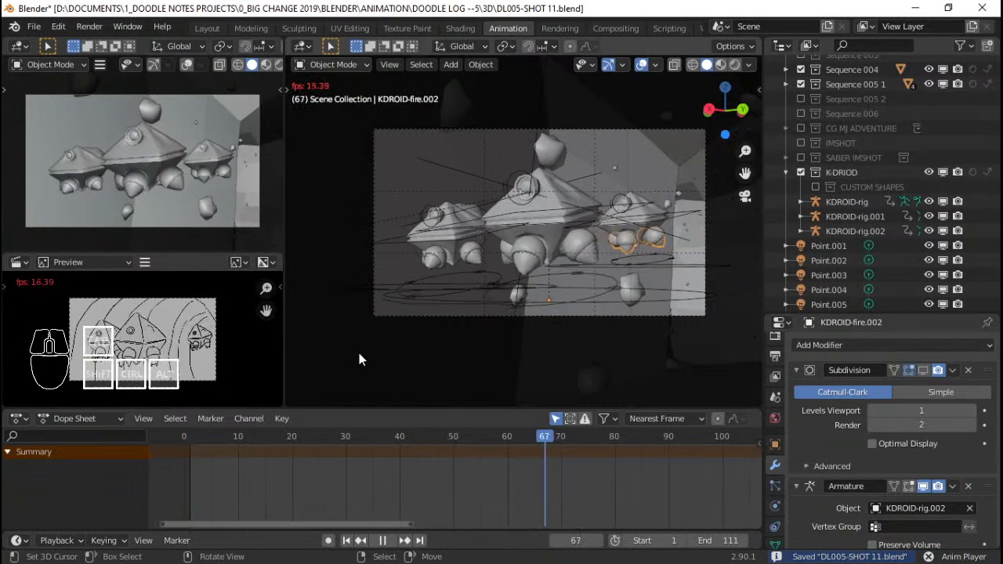
key("space")
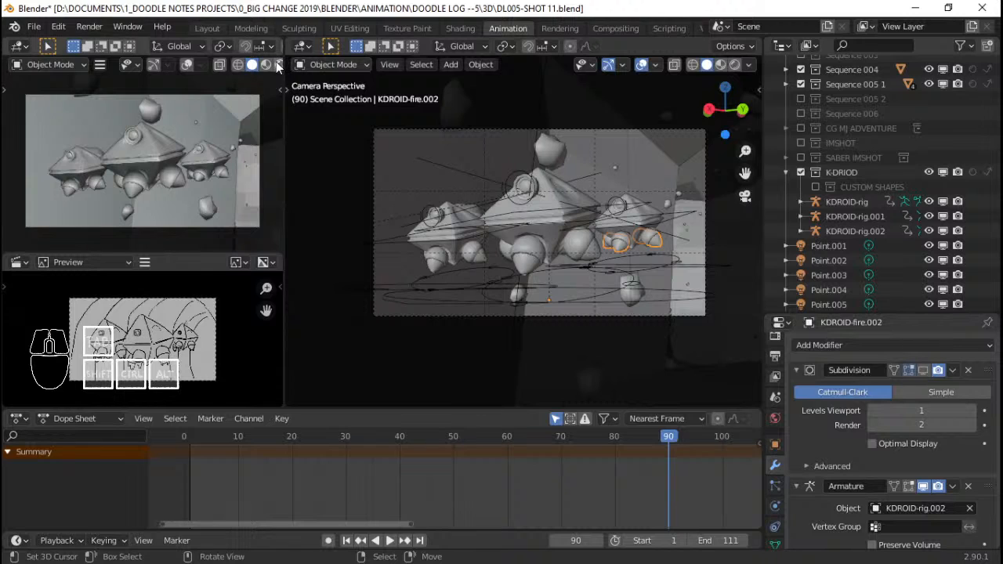
Preview the shot from frame 1 with rendered shading in the small camera viewport.
key("shift+z")
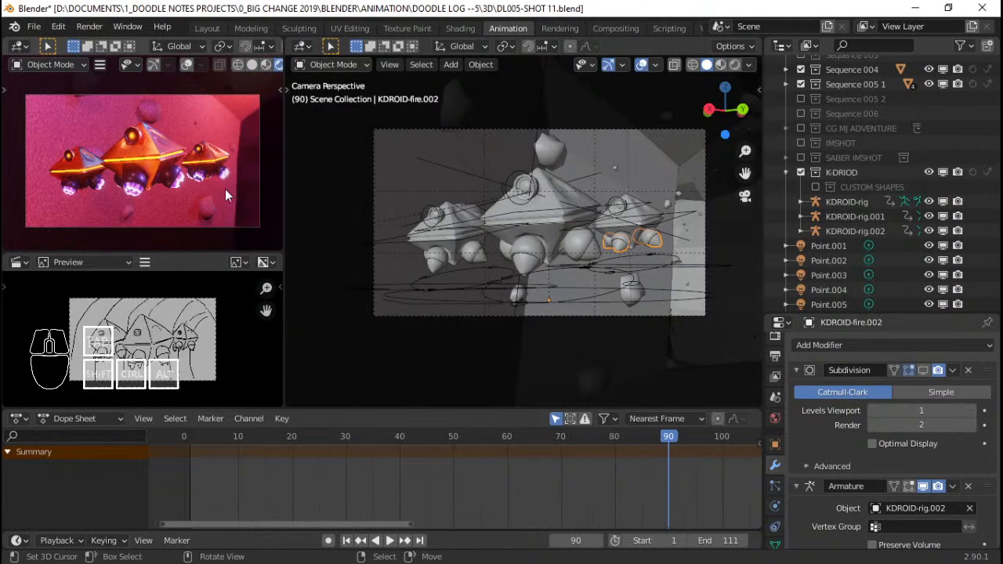
key("shift")
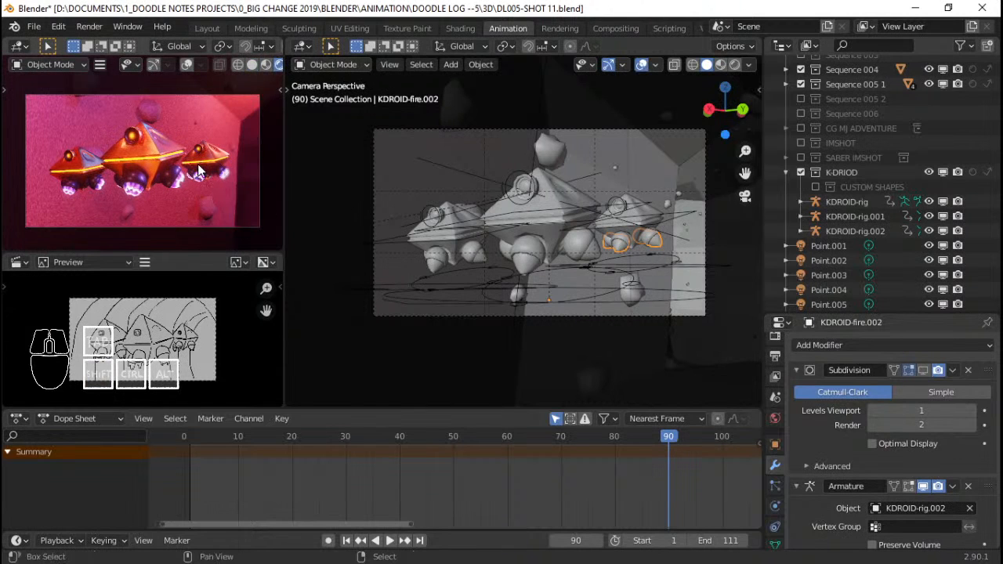
key("shift+Left")
key("space")
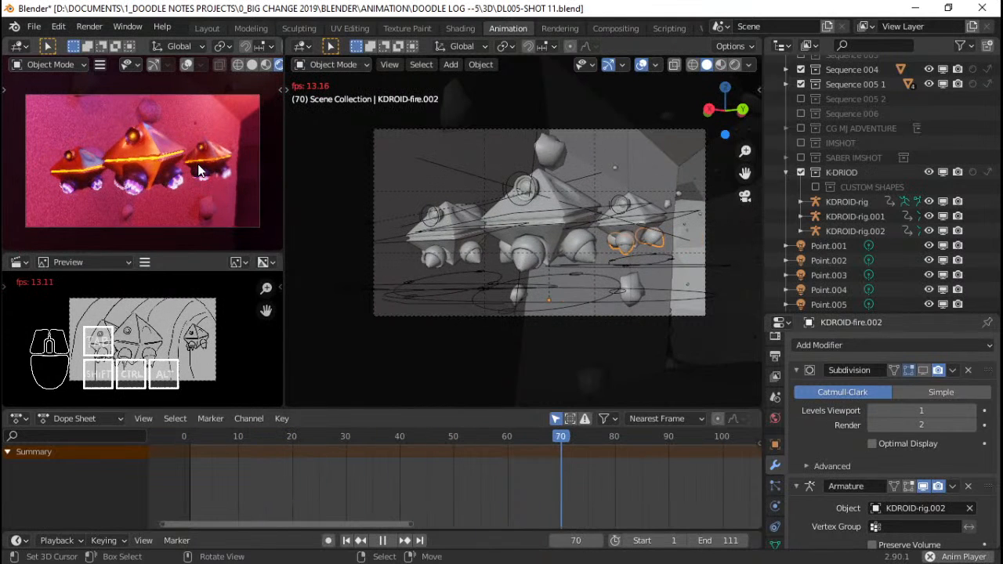
key("space")
Save the file and return the small camera viewport to solid shading.
key("ctrl+s")
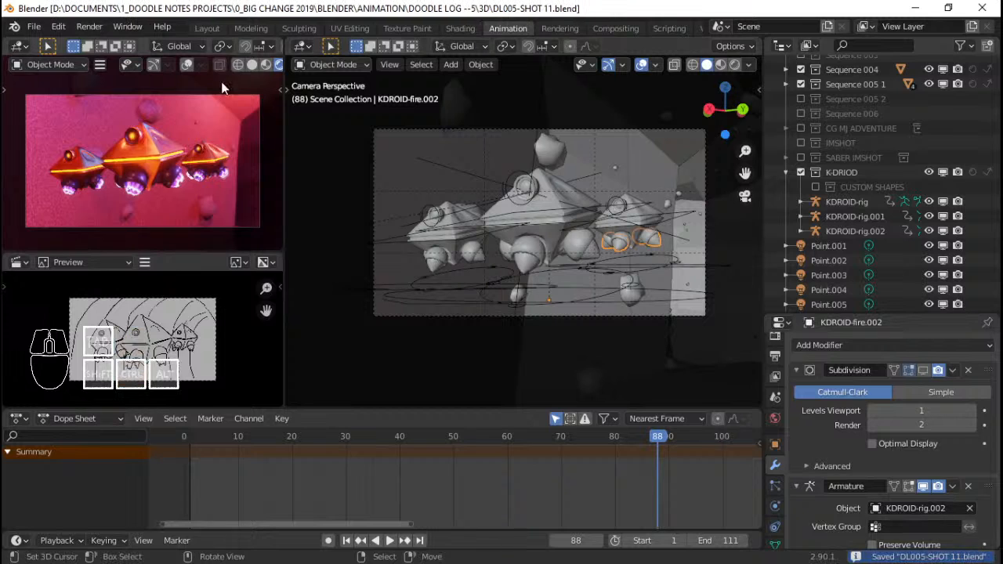
left_click(252, 65)
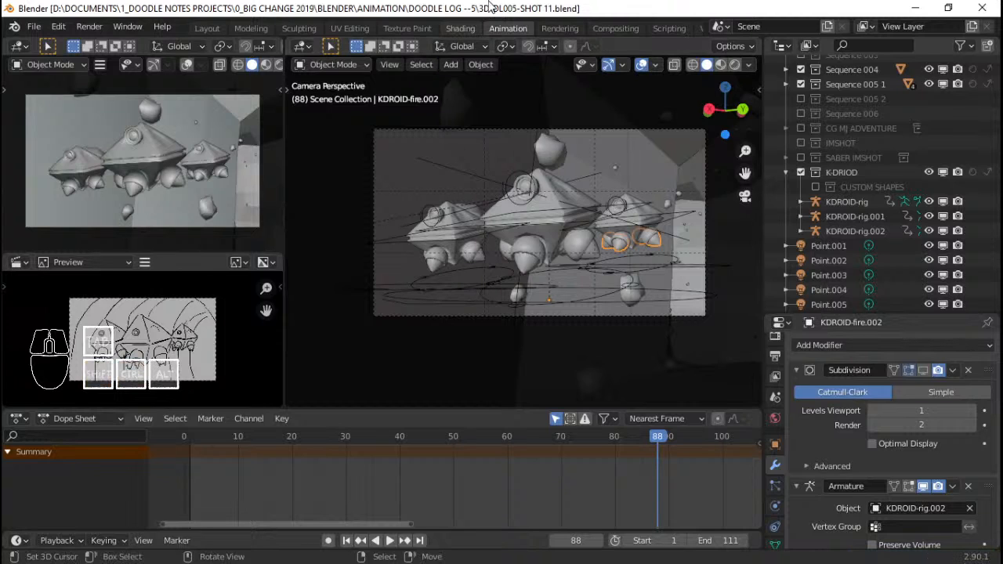
scroll(559, 183, "up", 1)
middle_click_drag(559, 183, 542, 207, "shift")
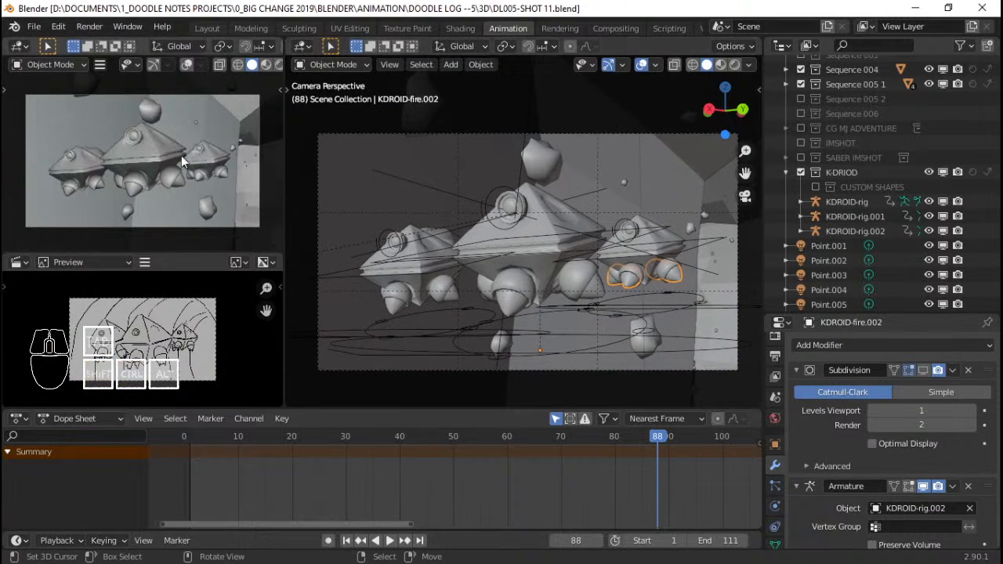
middle_click_drag(480, 251, 488, 253, "shift")
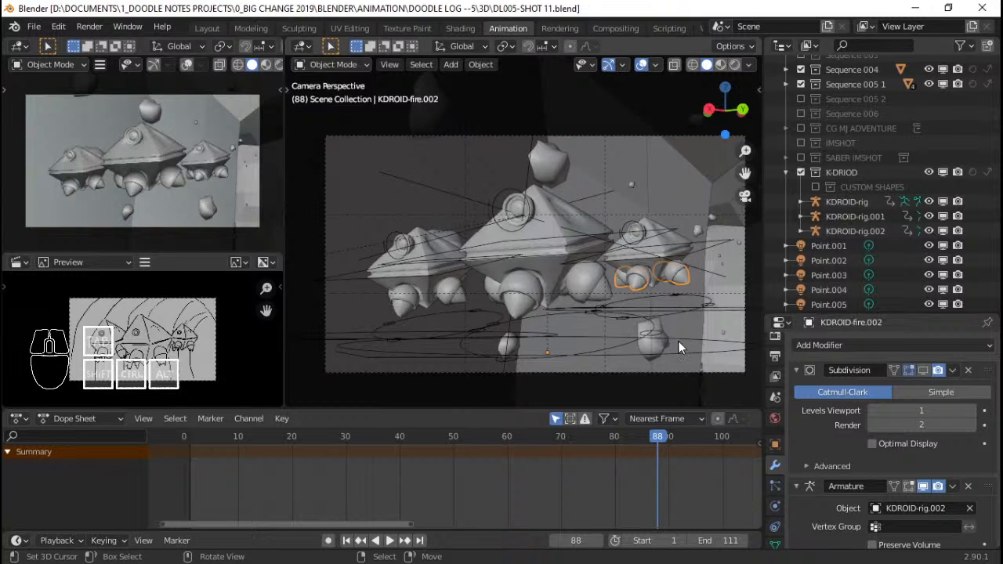
Save the shot as a new file named DL005-SHOT 12.blend.
middle_click_drag(562, 282, 552, 283, "shift")
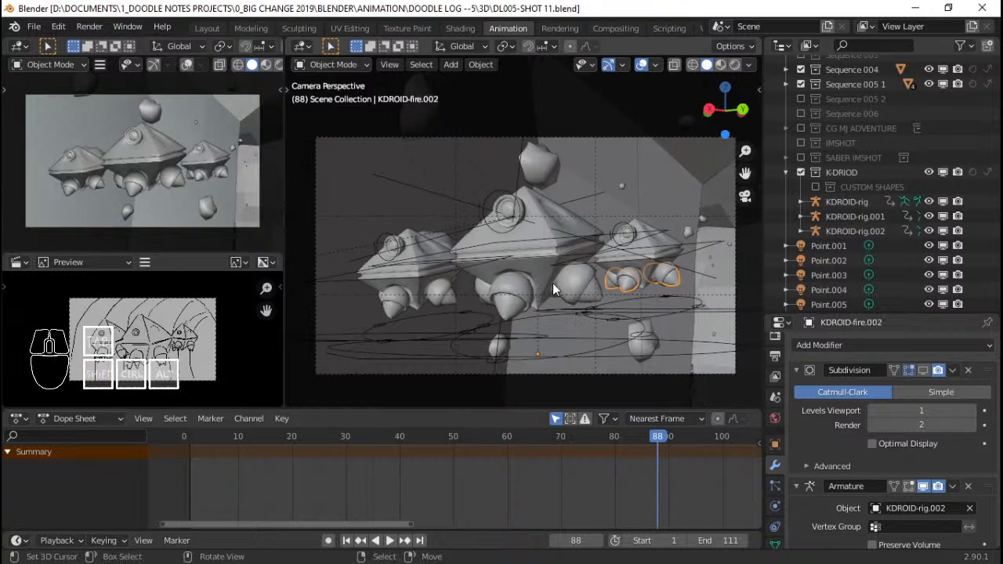
key("ctrl+shift+s")
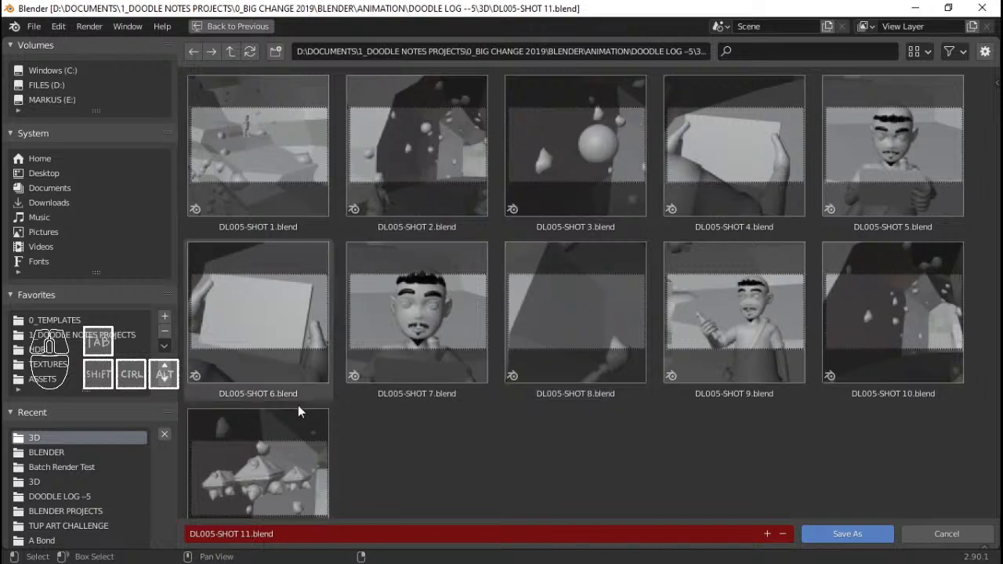
scroll(347, 457, "down", 1)
left_click(270, 533)
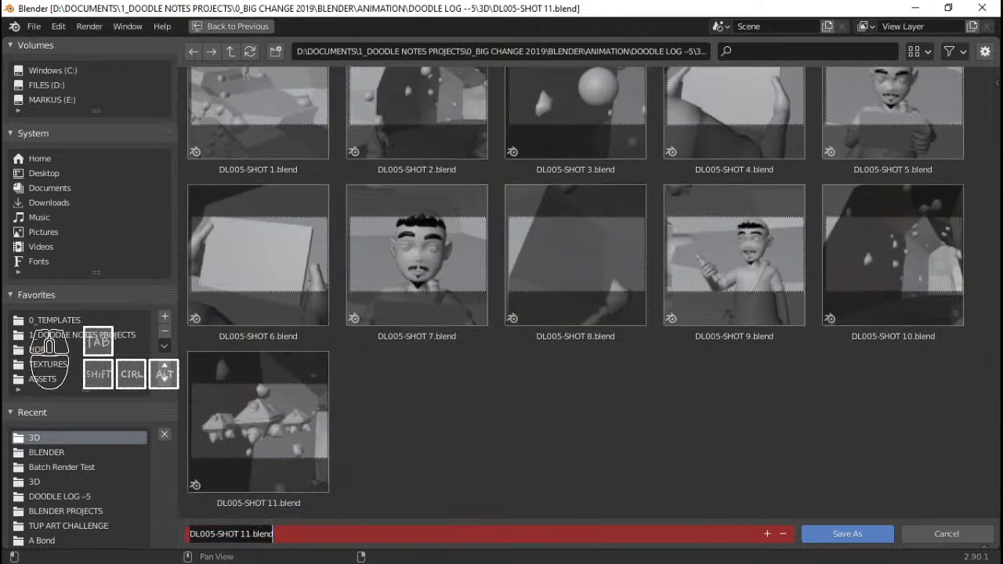
left_click_drag(245, 534, 359, 534)
type("2")
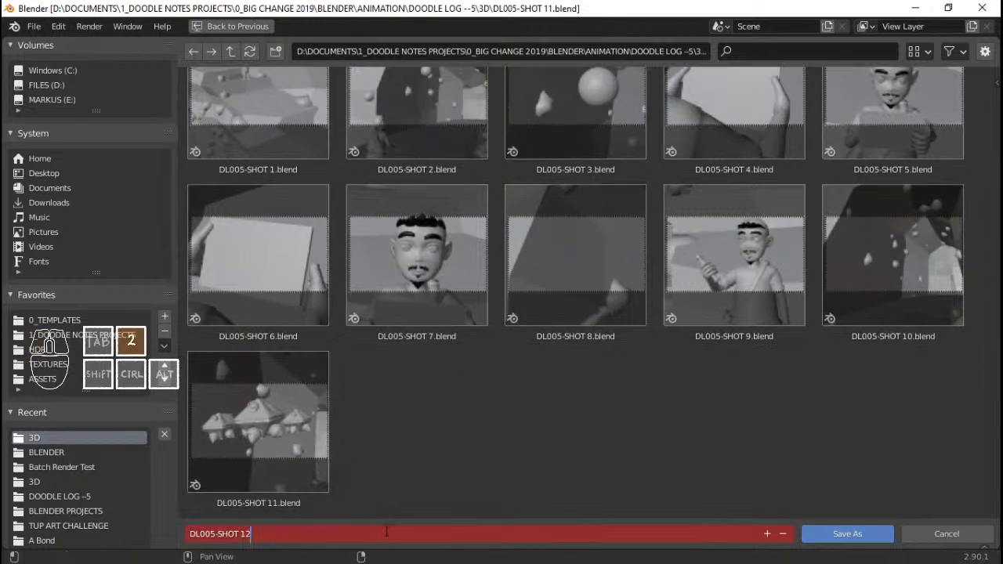
key("Return")
key("Return")
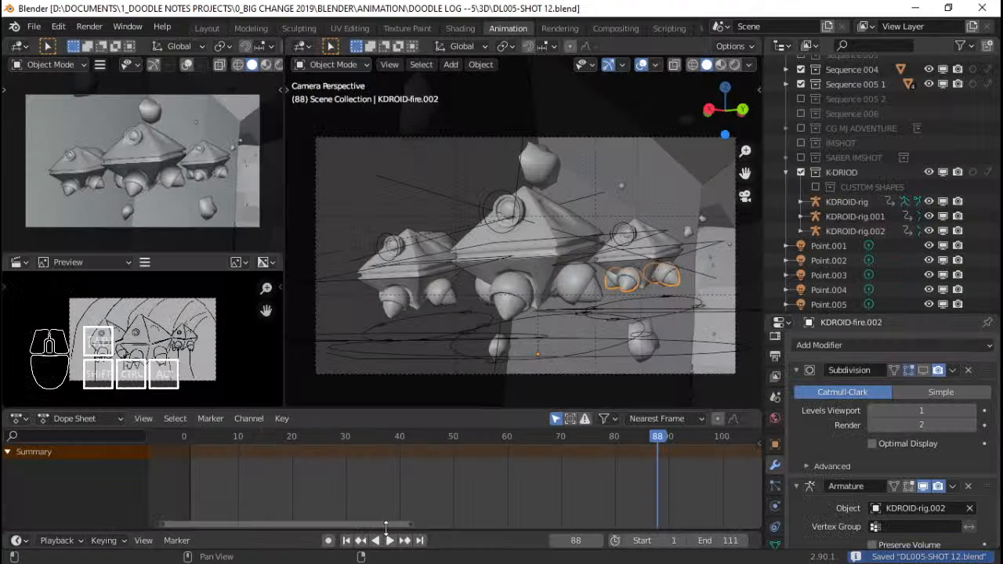
Examine the keyframes of the rear droid's rig KDROID-rig.002 by scrubbing to frames 112 and 84.
left_click(673, 308)
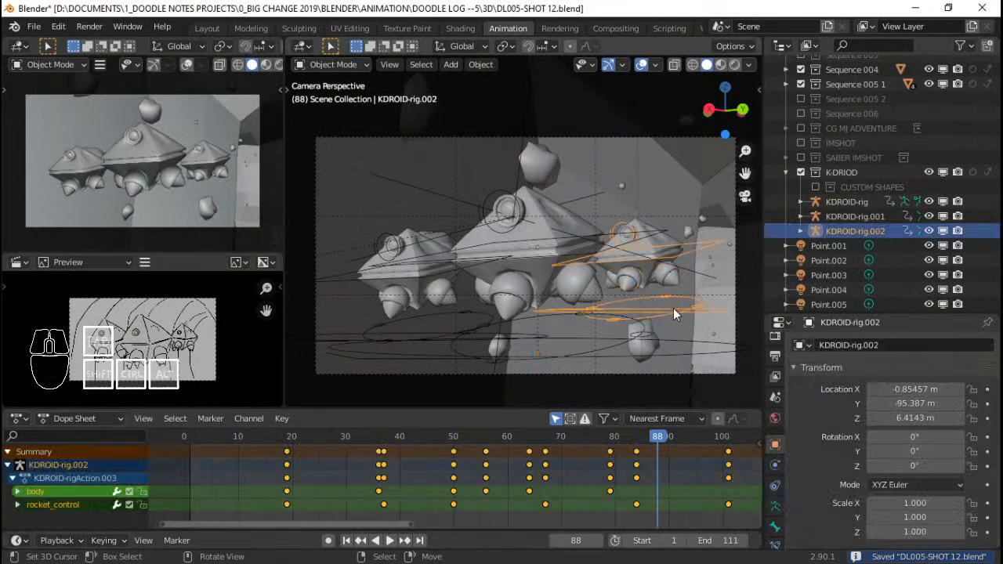
middle_click_drag(644, 482, 611, 483)
scroll(612, 483, "down", 3)
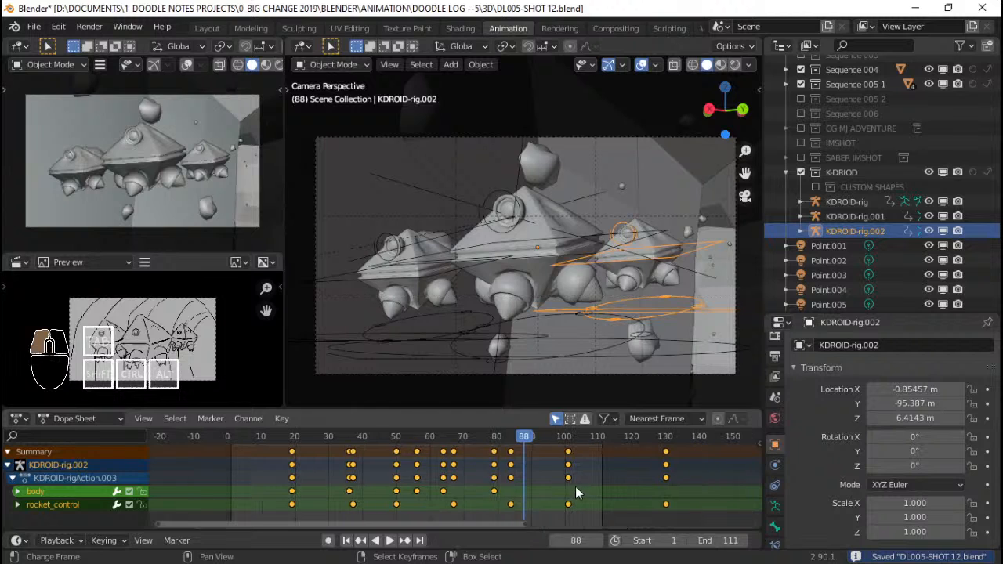
left_click_drag(575, 487, 605, 477)
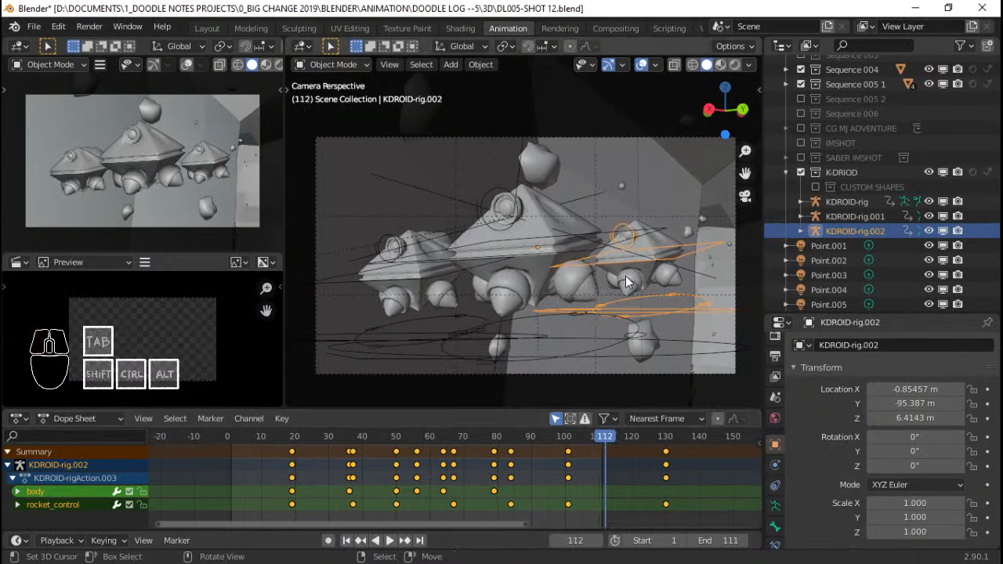
left_click(511, 452)
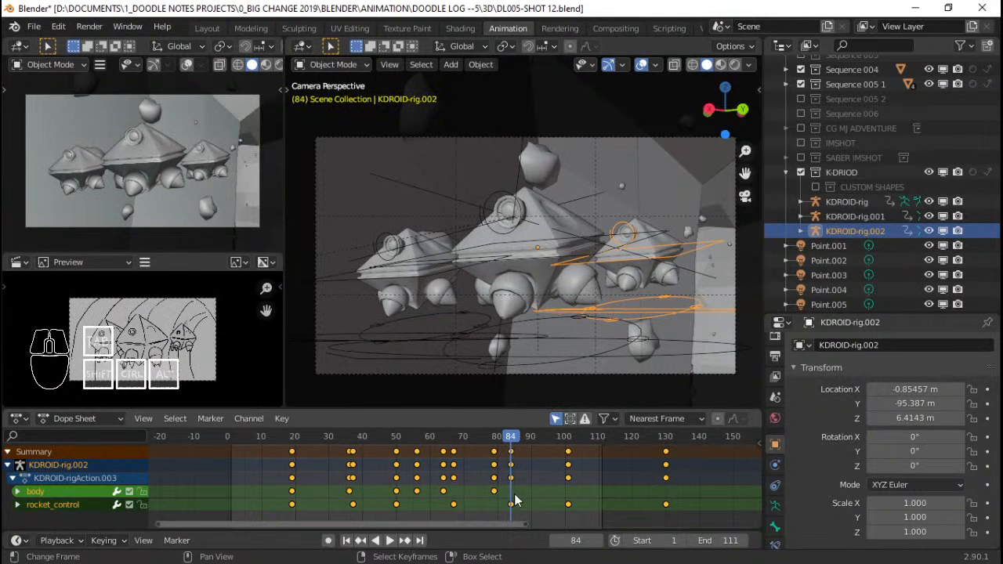
Review the keyframed motion of the middle droid's KDROID-rig in Pose Mode, scrubbing to frame 76.
right_click(557, 238)
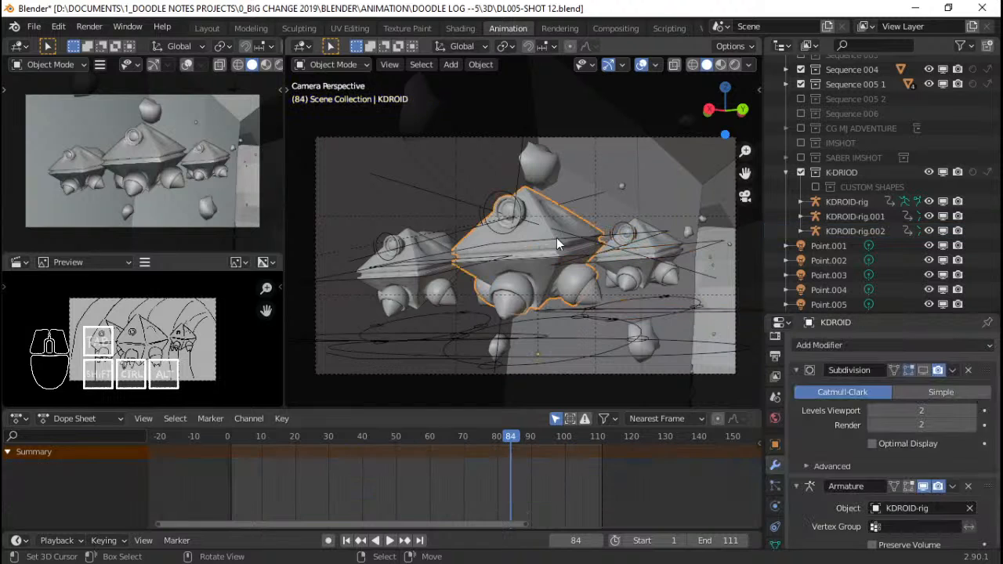
right_click(557, 237)
left_click(480, 463)
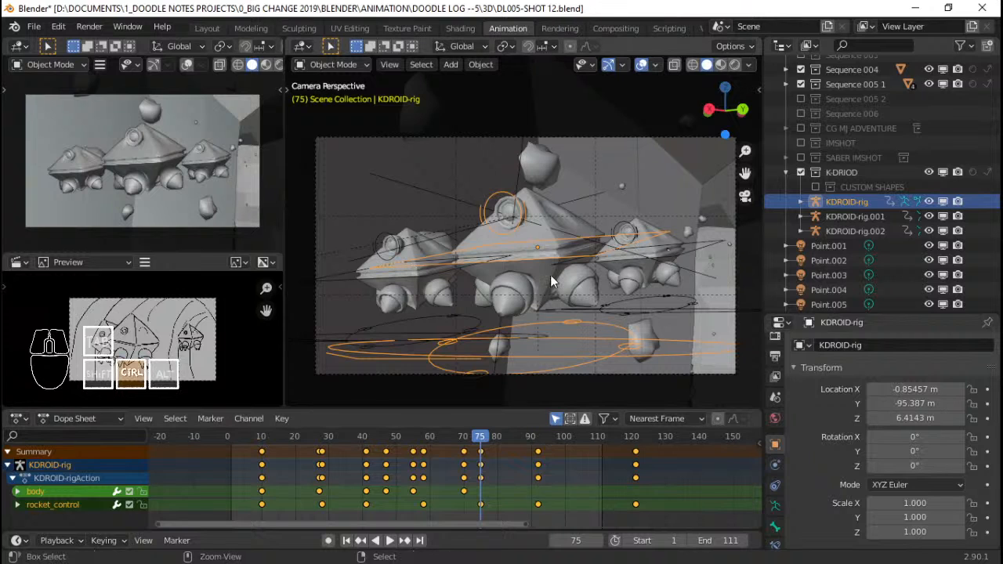
key("ctrl+Tab")
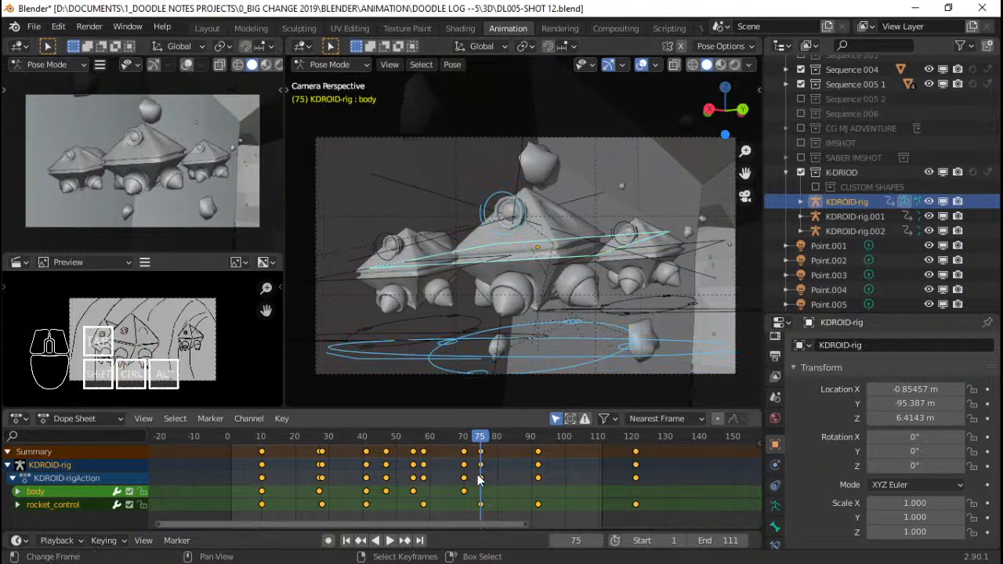
key("alt+a")
key("ctrl+shift+space")
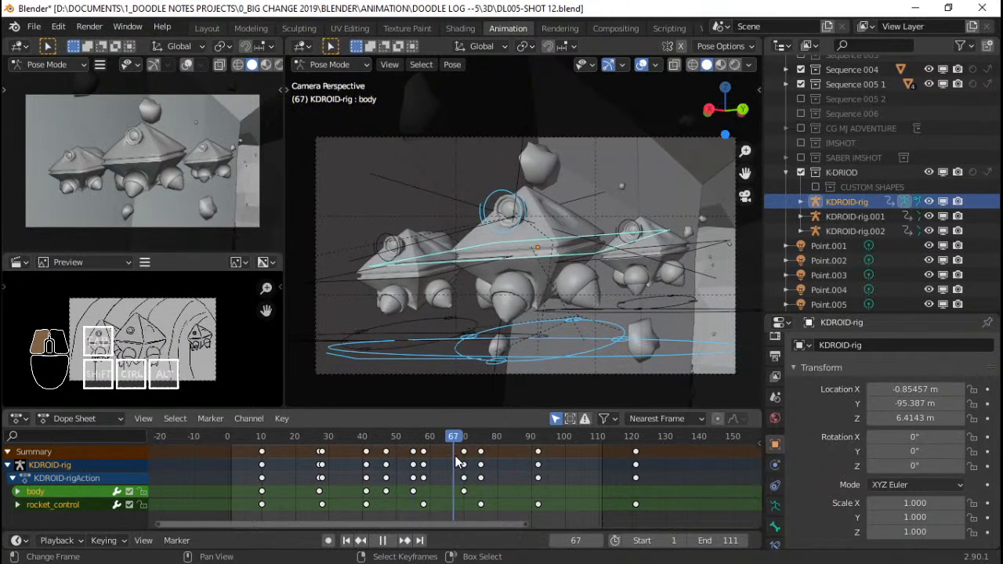
left_click_drag(372, 463, 483, 457)
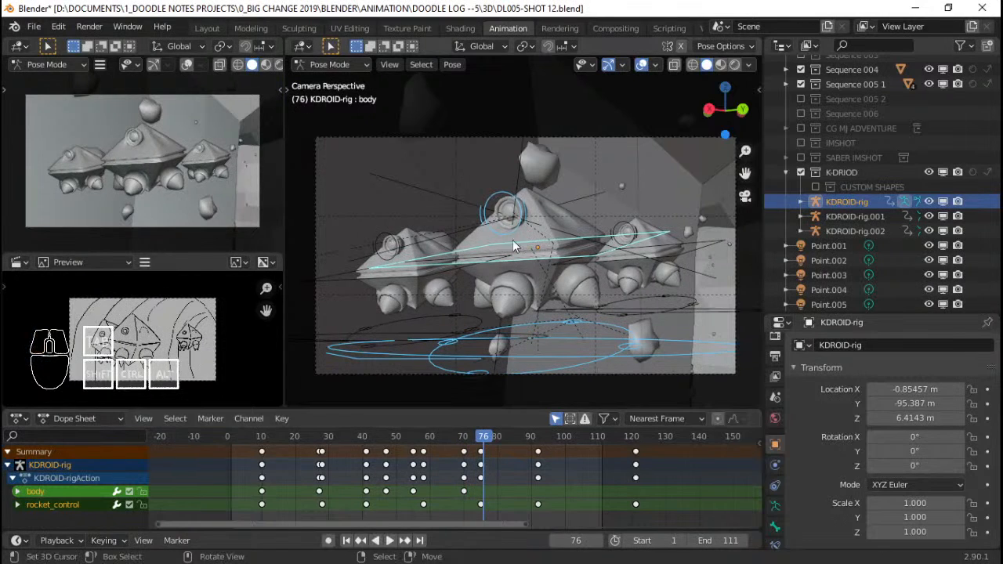
Delete all of KDROID-rig's keyframes before frame 75 and save the file.
key("v")
key("b")
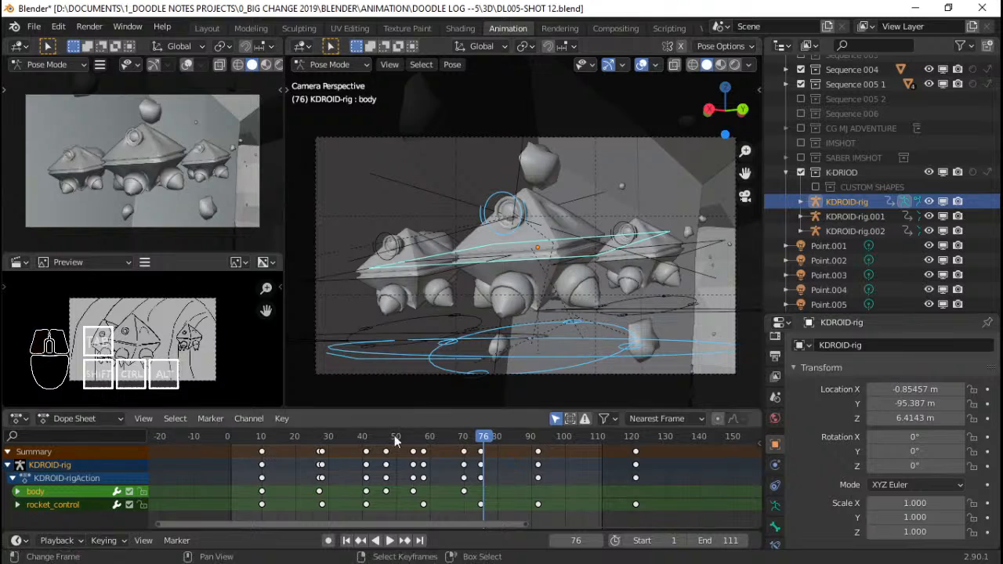
left_click_drag(258, 458, 473, 466)
key("x")
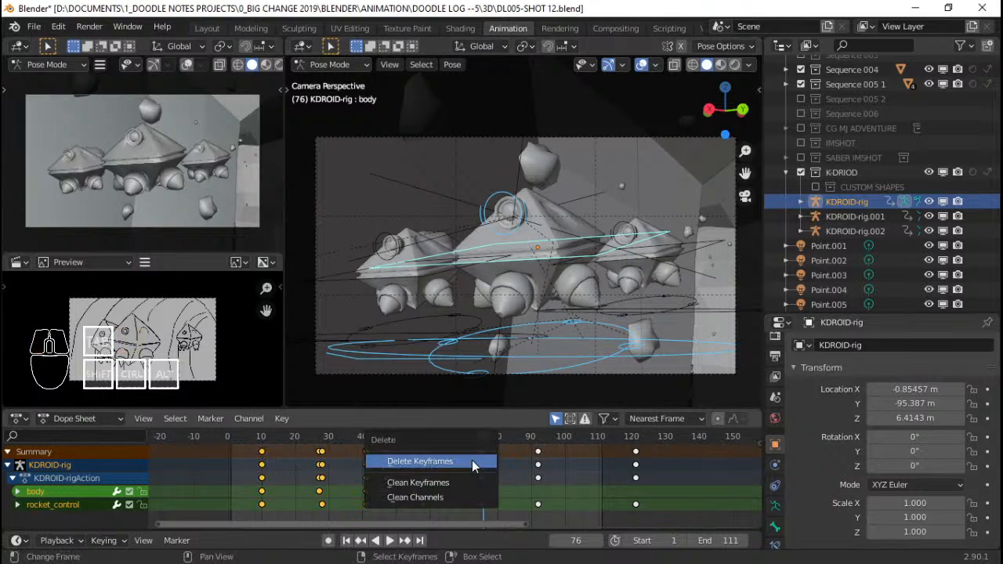
left_click(472, 460)
key("ctrl+s")
Delete KDROID-rig's keyframes at frames 75 and 92, then return the rig to Object Mode.
key("space")
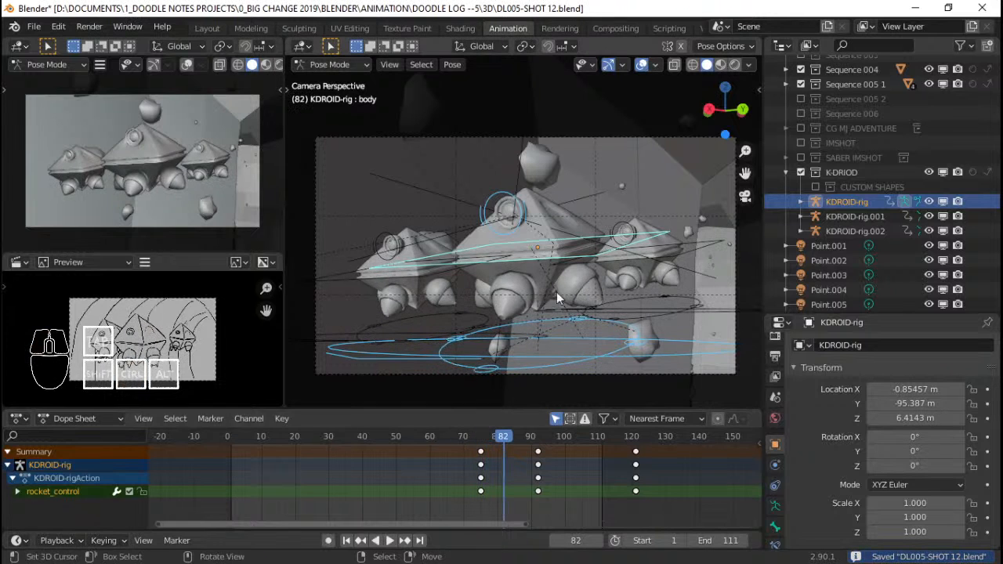
key("space")
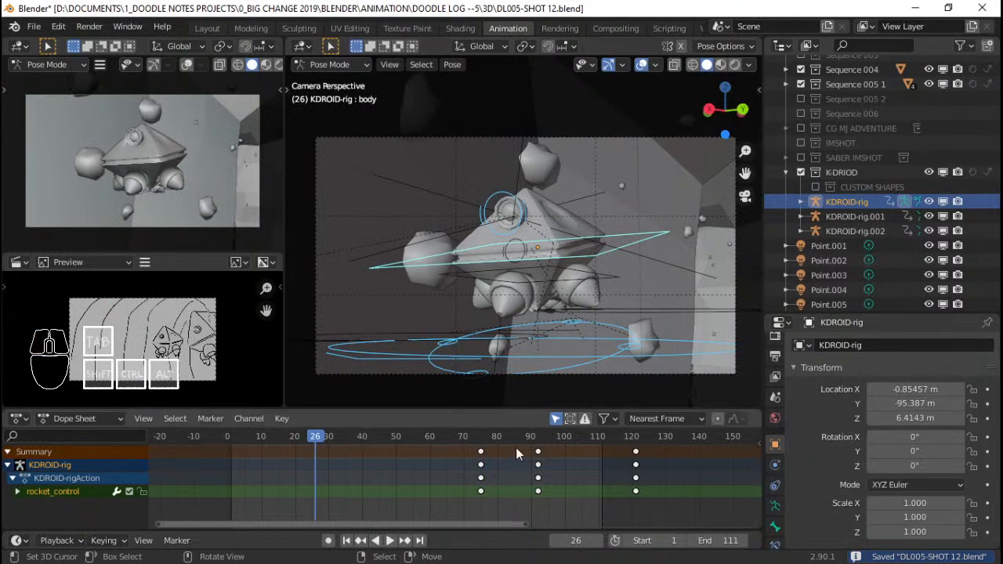
left_click_drag(464, 472, 636, 472)
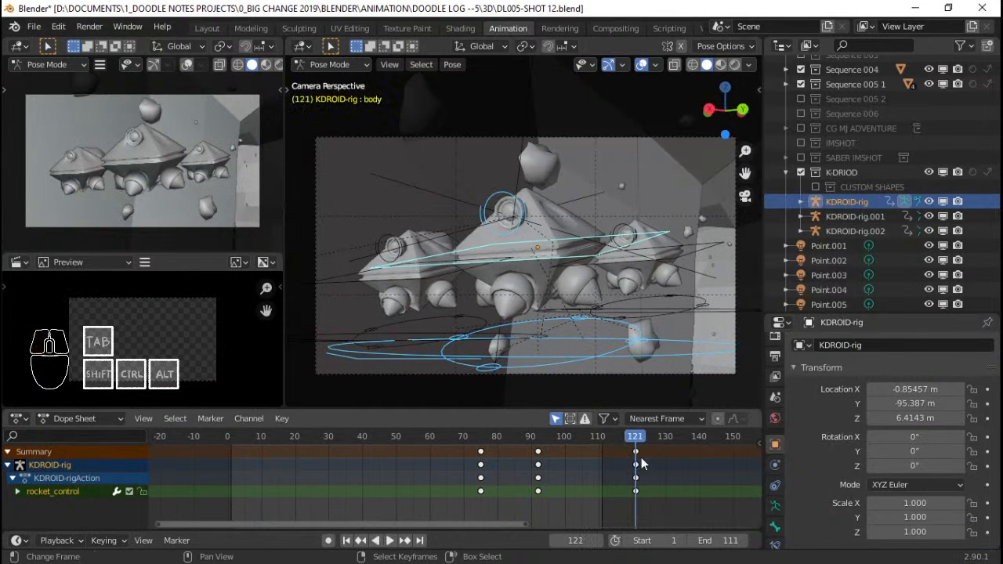
left_click(539, 452)
left_click(480, 453, "shift")
key("x")
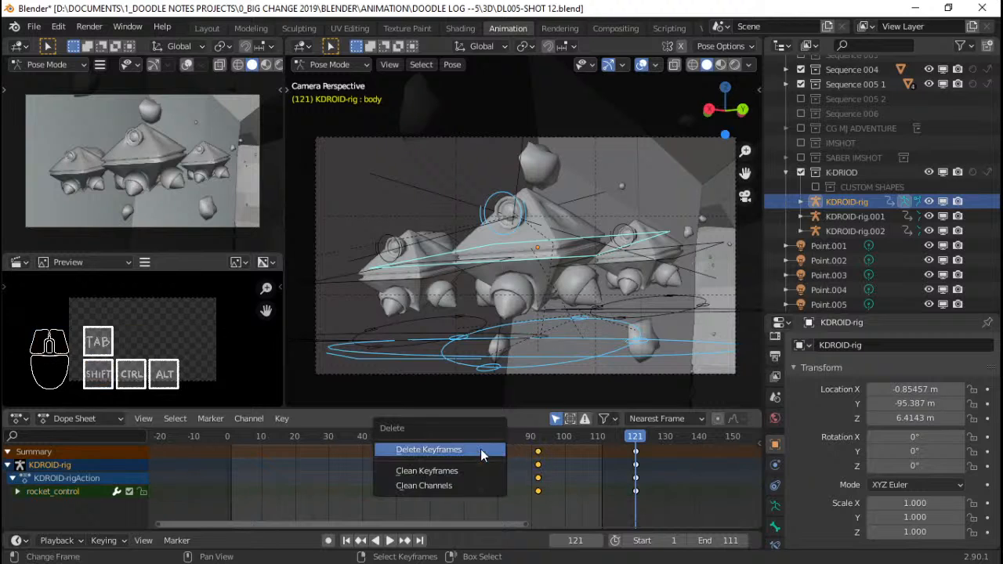
left_click(480, 450)
left_click_drag(597, 453, 541, 448)
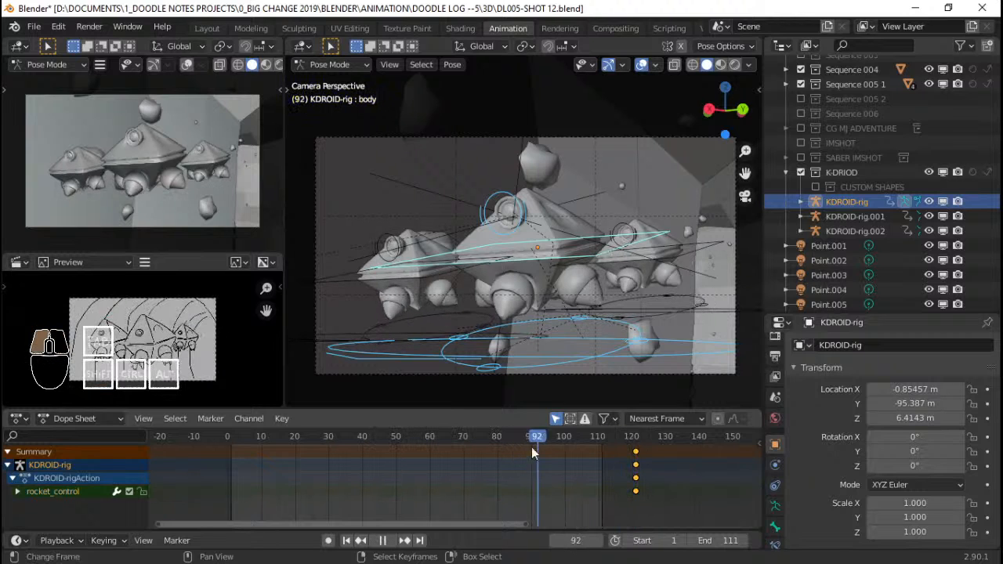
key("ctrl+Tab")
Delete all keyframes of KDROID-rig.002 except the one at frame 130.
left_click(687, 255)
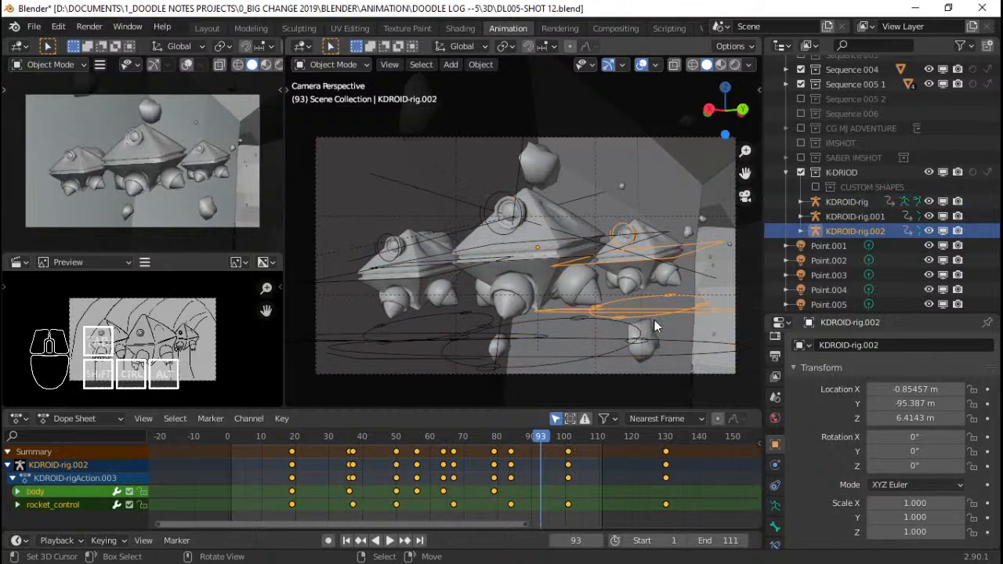
key("alt+a")
key("v")
key("Escape")
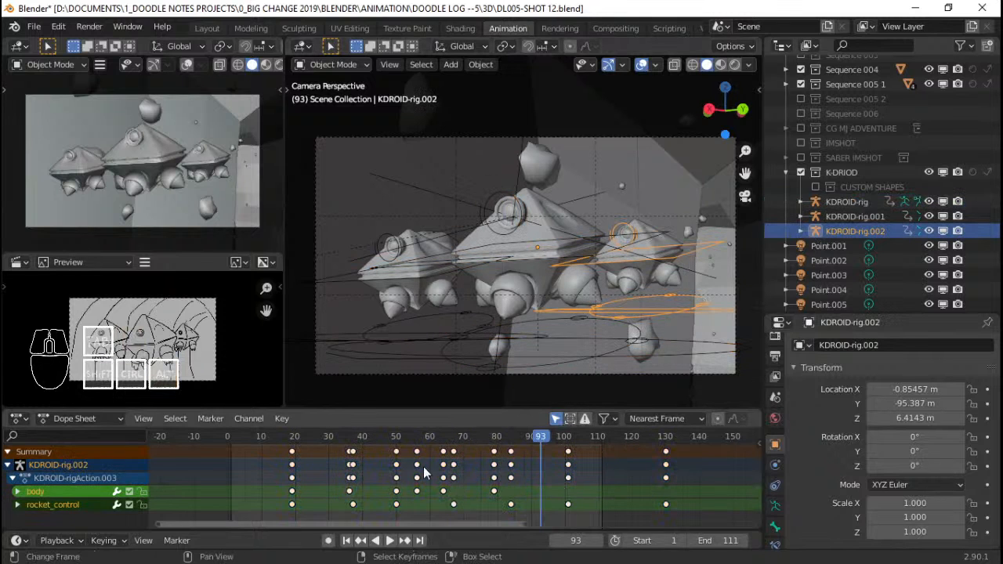
key("b")
left_click_drag(270, 445, 581, 455)
key("x")
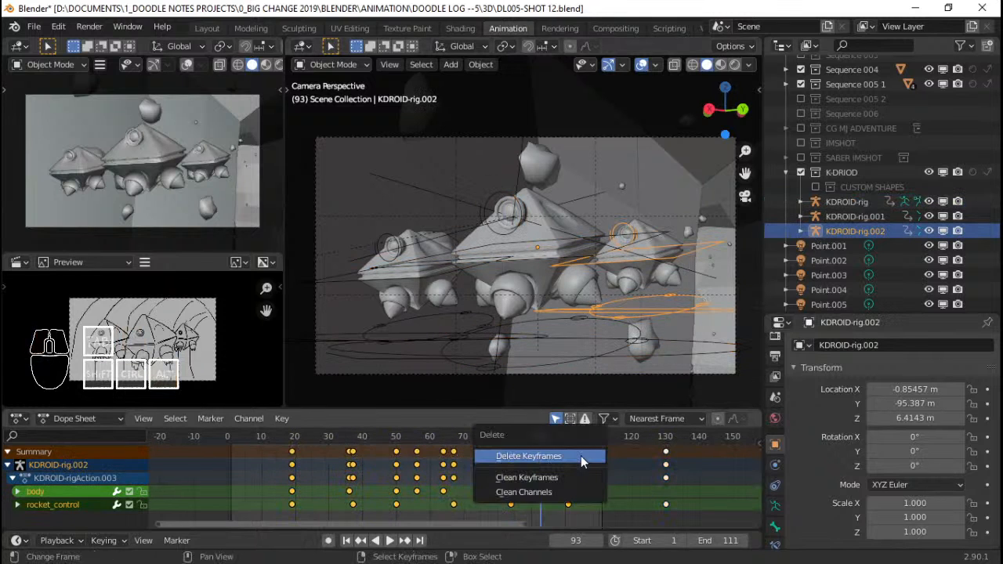
left_click(581, 456)
Delete all keyframes of KDROID-rig.001 except the one at frame 120, and save the file.
left_click(423, 256)
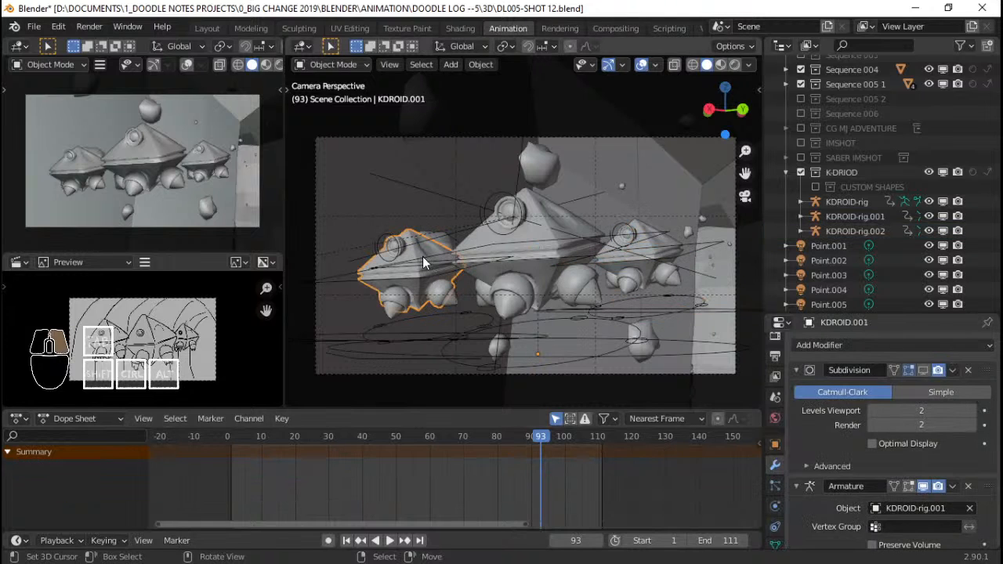
left_click(423, 256)
left_click(354, 273)
key("alt+a")
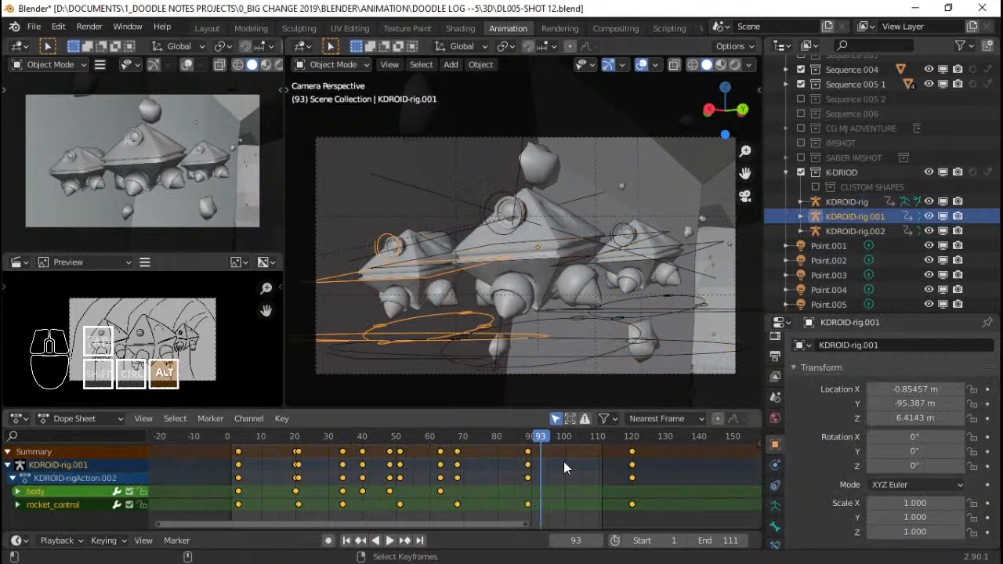
key("b")
left_click_drag(218, 468, 218, 468)
key("x")
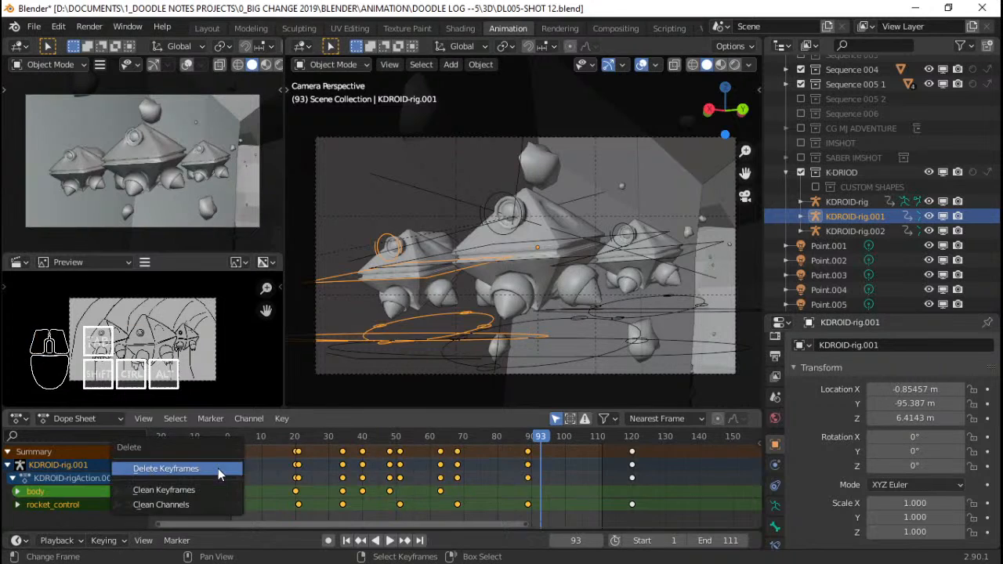
left_click(220, 473)
key("ctrl+s")
At frame 1, put KDROID-rig.001 in Pose Mode and replace the Dope Sheet with an enlarged Graph Editor.
key("shift+Left")
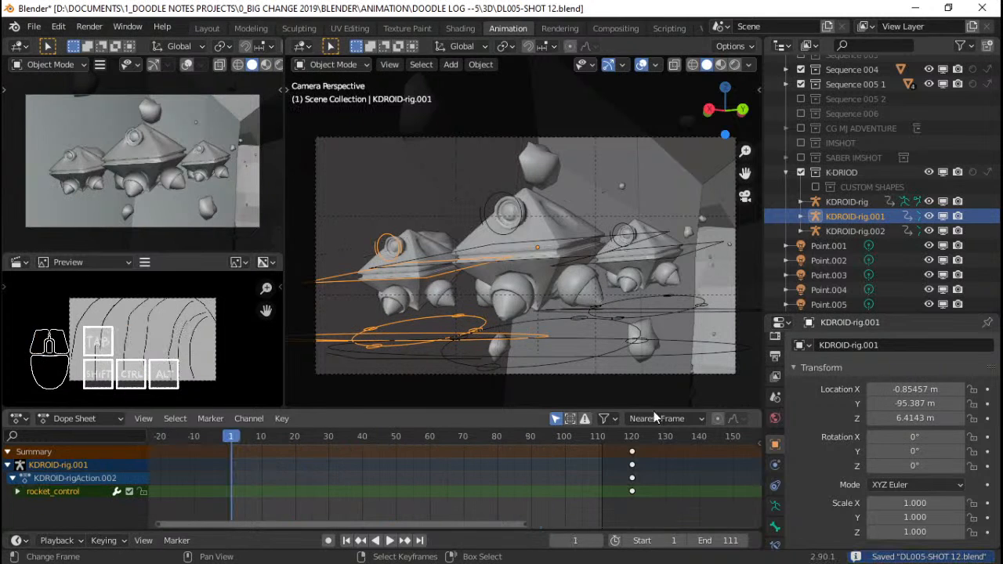
key("ctrl+Tab")
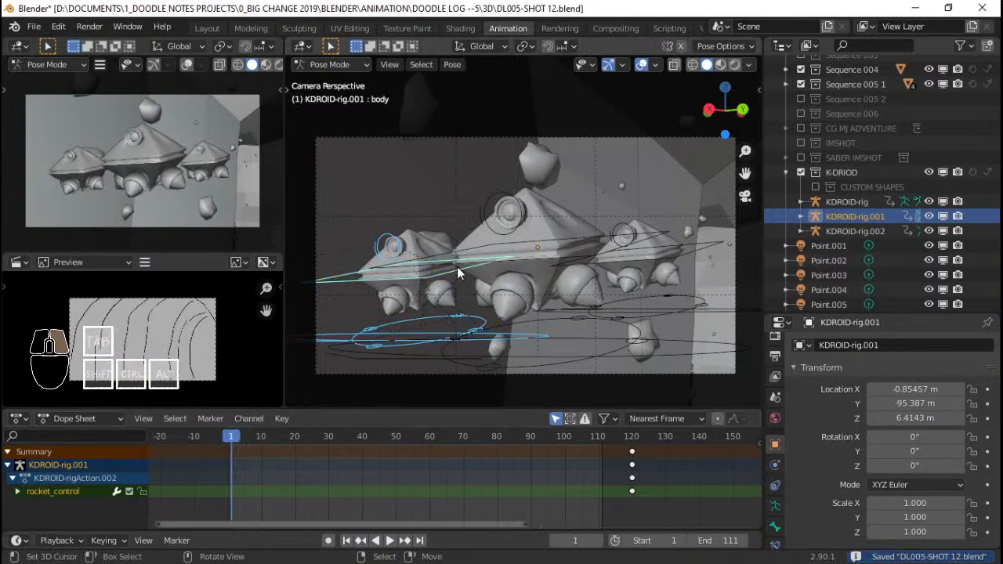
key("ctrl+Tab")
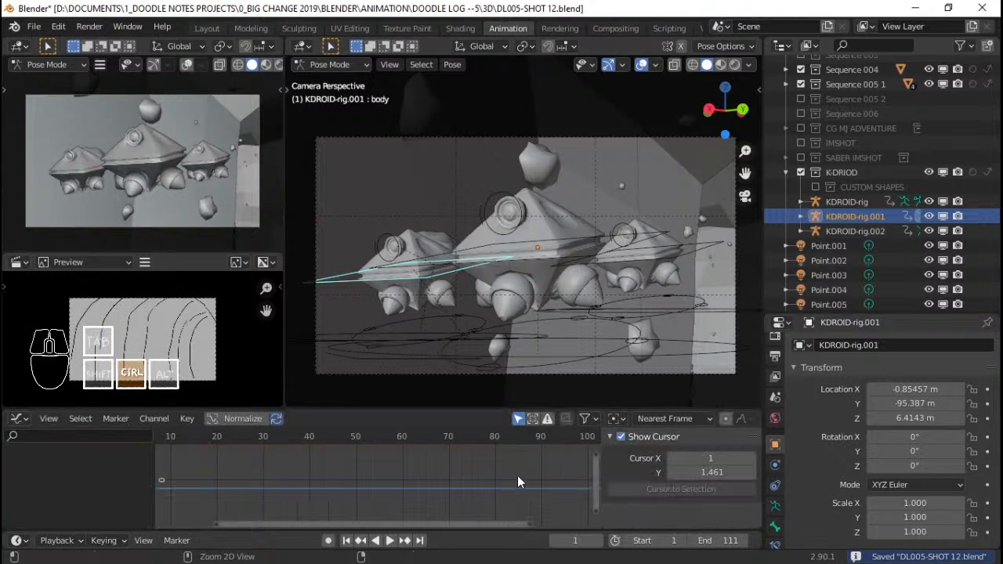
left_click_drag(510, 409, 511, 351)
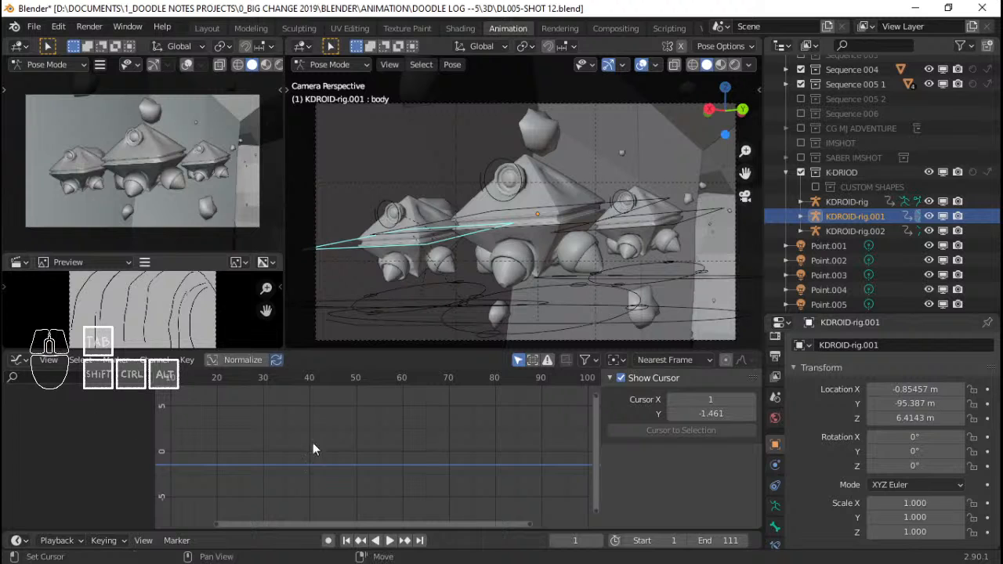
middle_click_drag(439, 469, 432, 488)
left_click(446, 305)
left_click(431, 237)
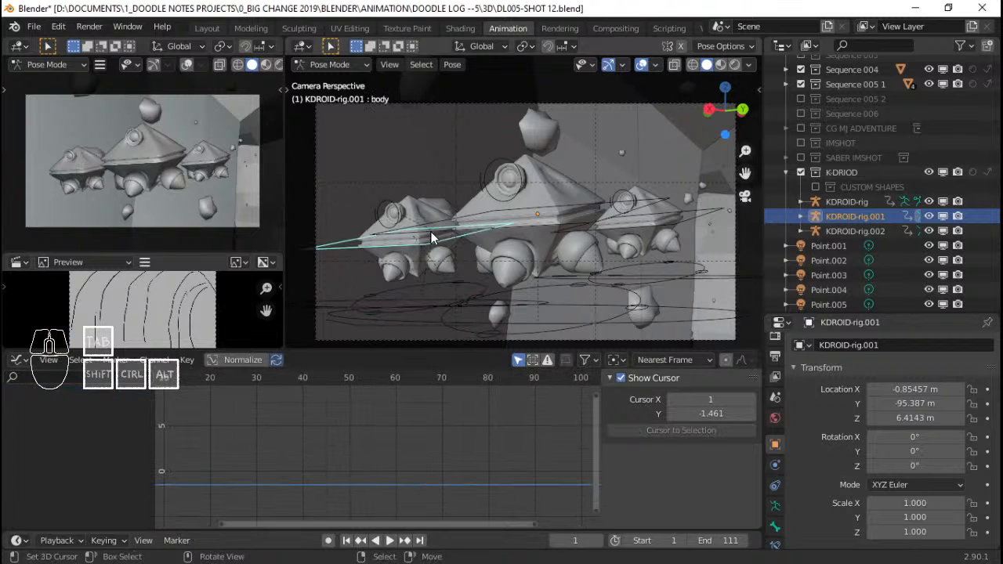
left_click(619, 216)
key("Tab")
left_click(626, 206)
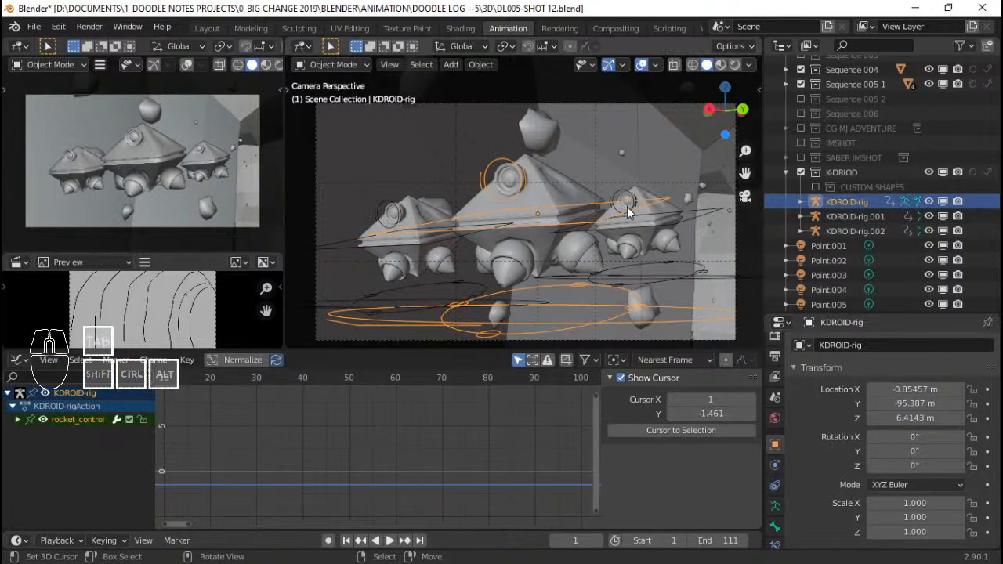
key("Tab")
key("Tab")
Select the rocket_control bone of KDROID-rig.001 in Pose Mode.
left_click(419, 240)
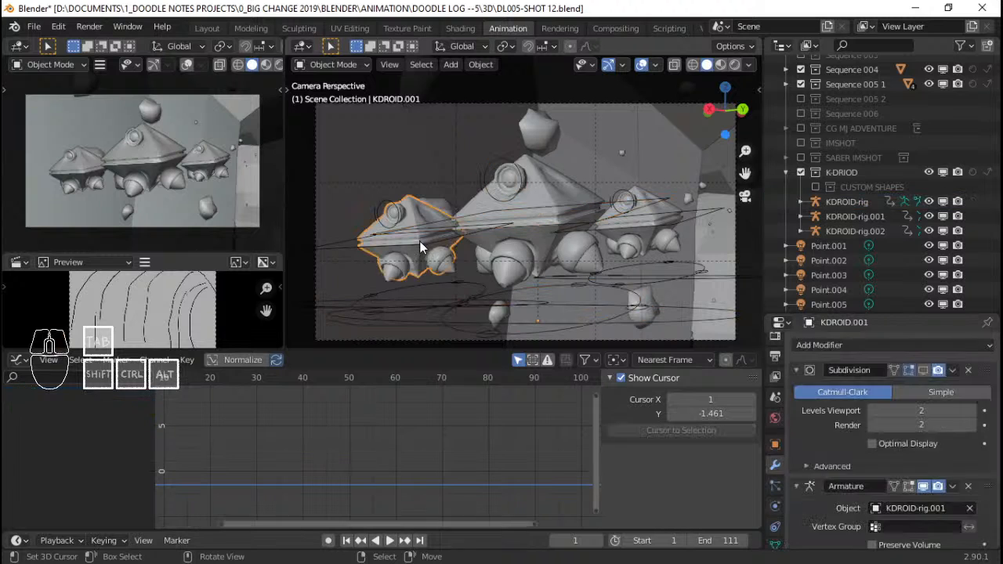
left_click(420, 243)
key("Tab")
right_click(429, 246)
right_click(433, 274)
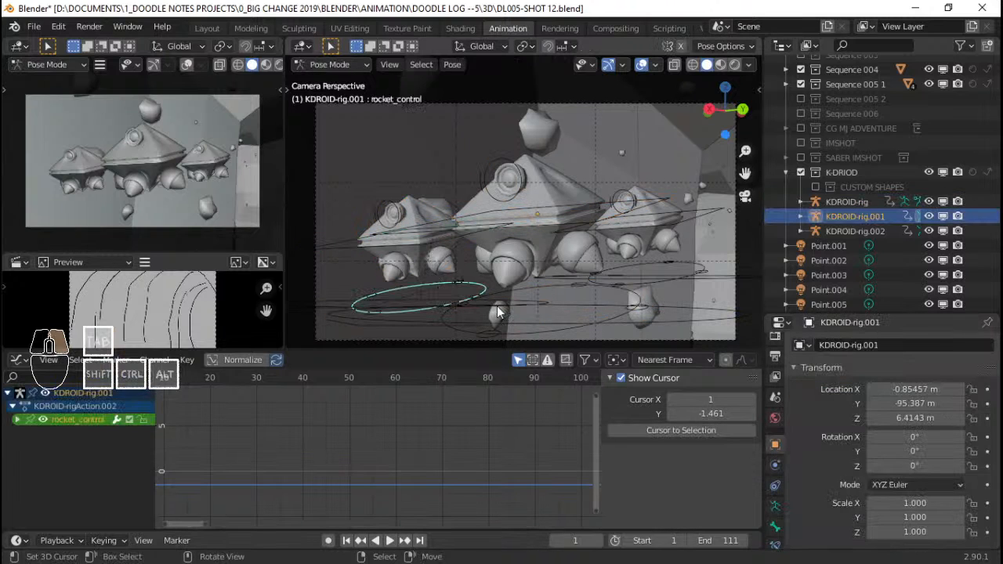
Select the body bone of KDROID-rig.001 and replace the Graph Editor with the Dope Sheet.
right_click(497, 307)
right_click(431, 245)
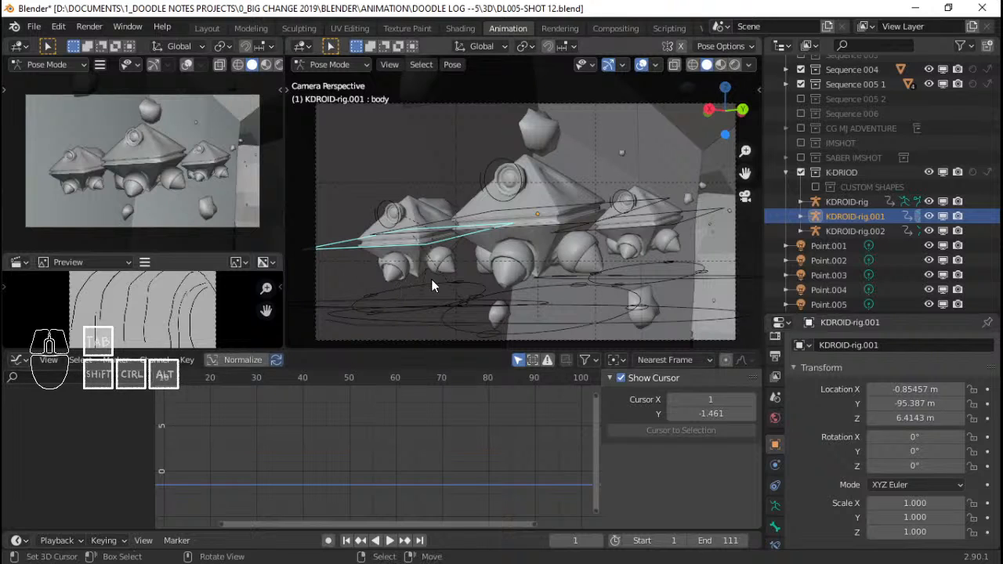
key("ctrl+Tab")
Undo the recent bone selections back to rocket_control and play the animation briefly from frame 1.
key("ctrl+z")
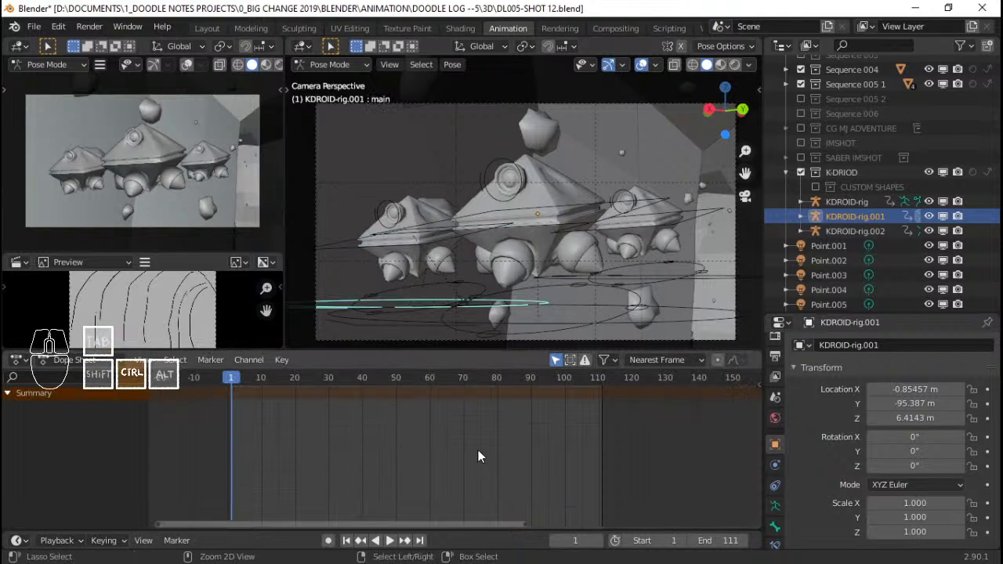
key("ctrl+z")
key("ctrl+z")
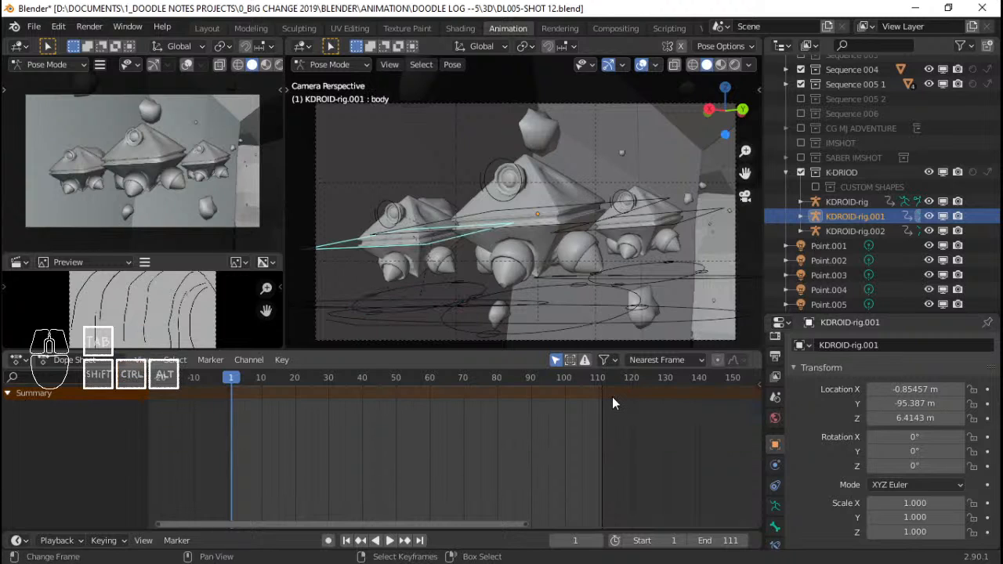
key("ctrl+shift+z")
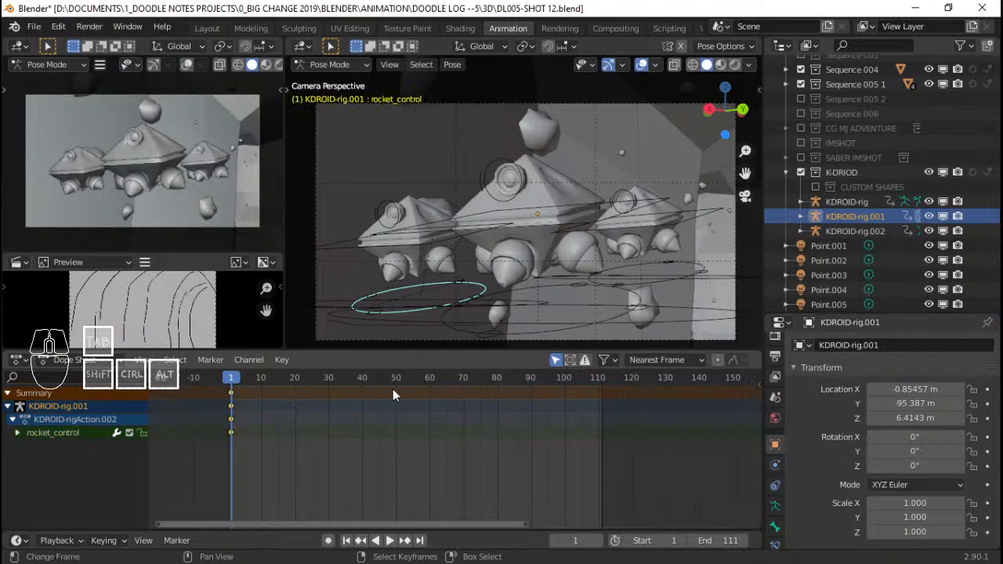
key("space")
key("space")
key("shift+Left")
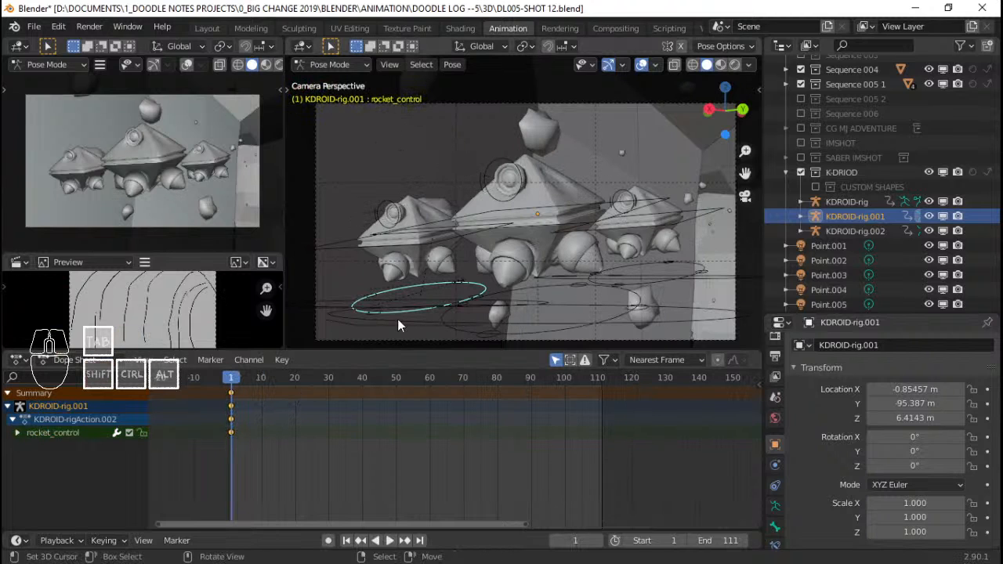
Undo the recent changes on KDROID-rig.001 back to Object Mode with KDROID-rig selected.
left_click(394, 245)
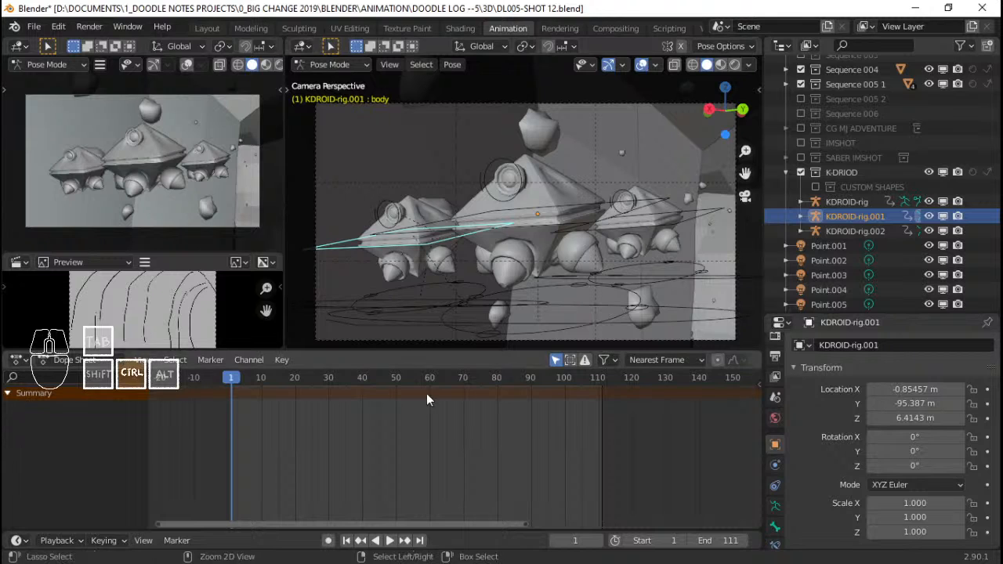
key("ctrl+z")
key("ctrl+z")
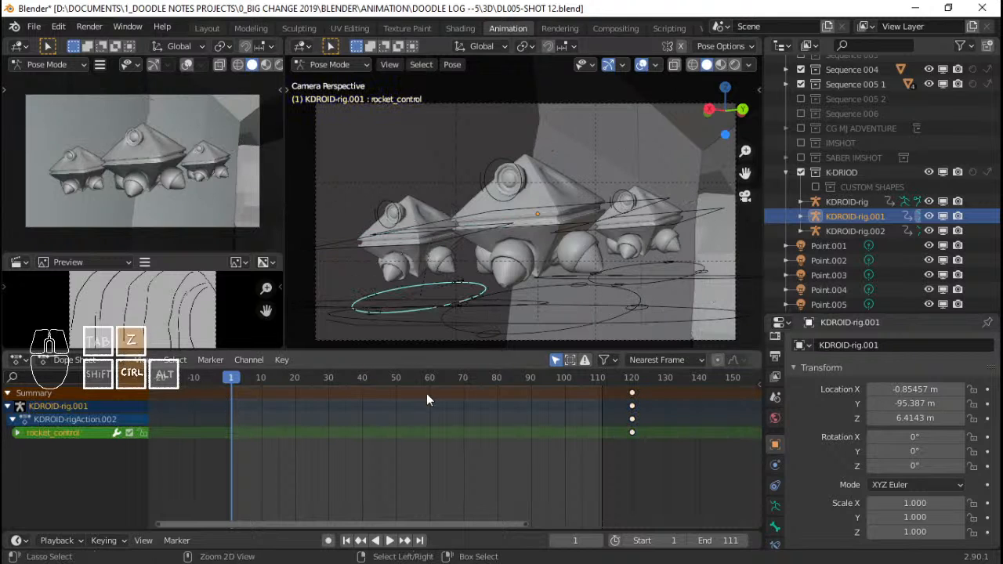
key("ctrl+z")
key("ctrl+z")
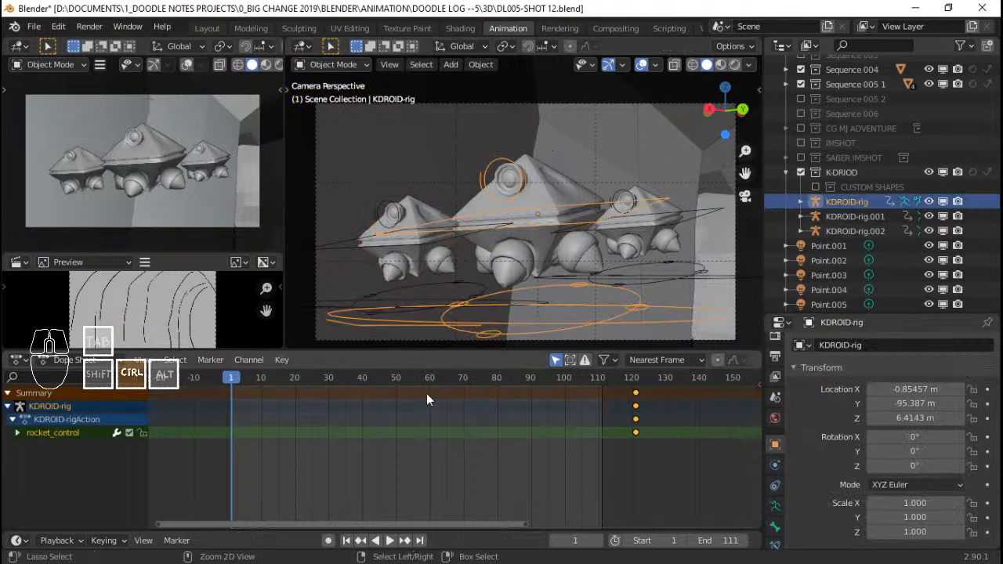
Put KDROID-rig.001 in Pose Mode and insert location, rotation and scale keyframes on its body bone at frame 1.
right_click(410, 252)
right_click(420, 244)
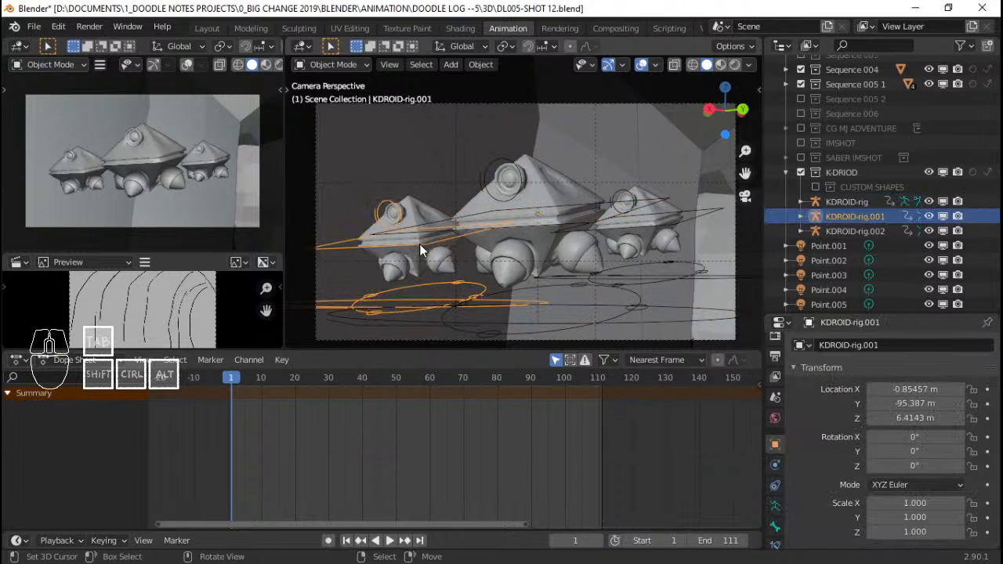
key("ctrl+Tab")
right_click(420, 244)
key("i")
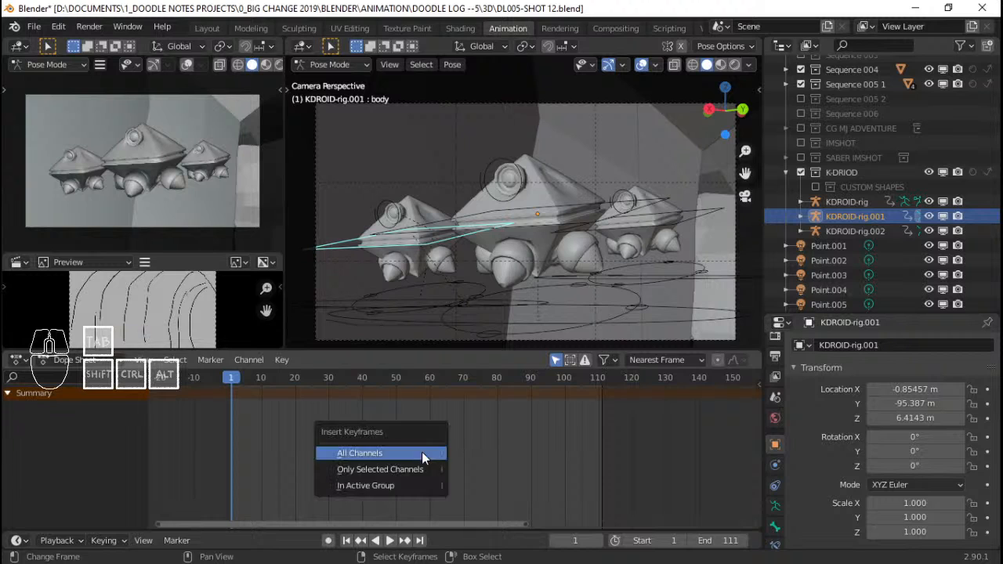
key("i")
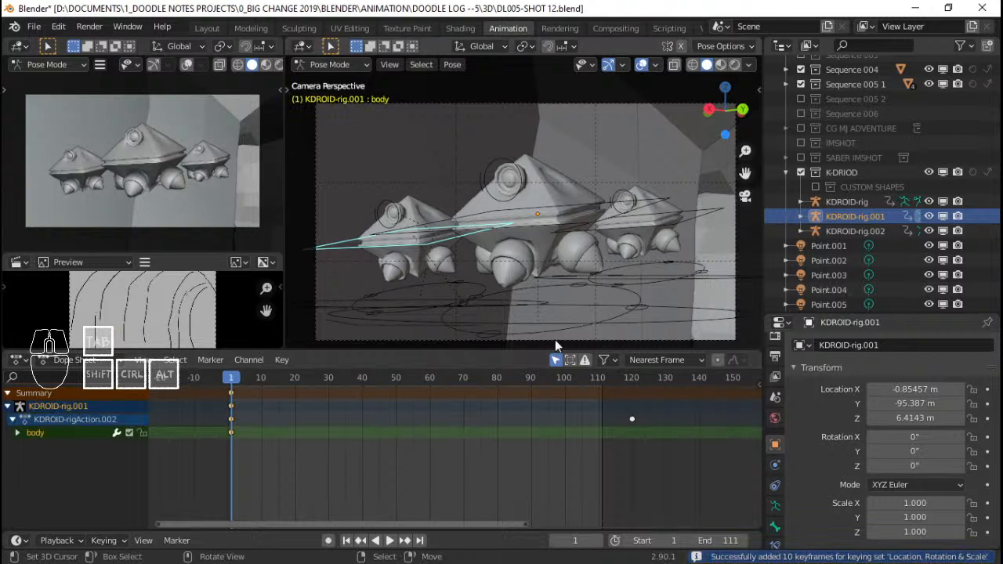
Leave the posing of KDROID-rig.001 and put the middle droid's KDROID-rig in Pose Mode.
left_click(17, 435)
middle_click_drag(361, 480, 368, 459)
right_click(596, 217)
key("ctrl+Tab")
left_click(607, 218)
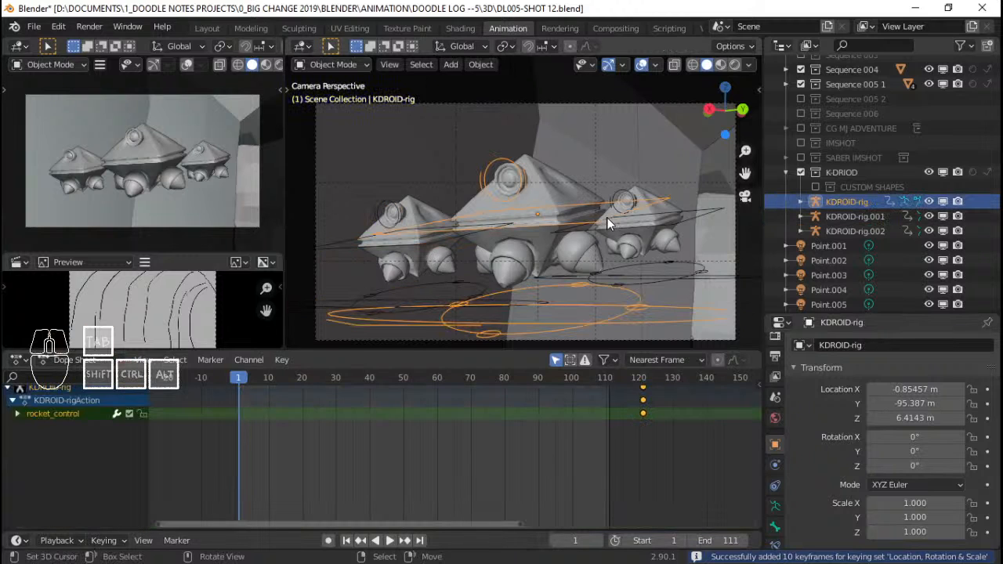
key("ctrl+Tab")
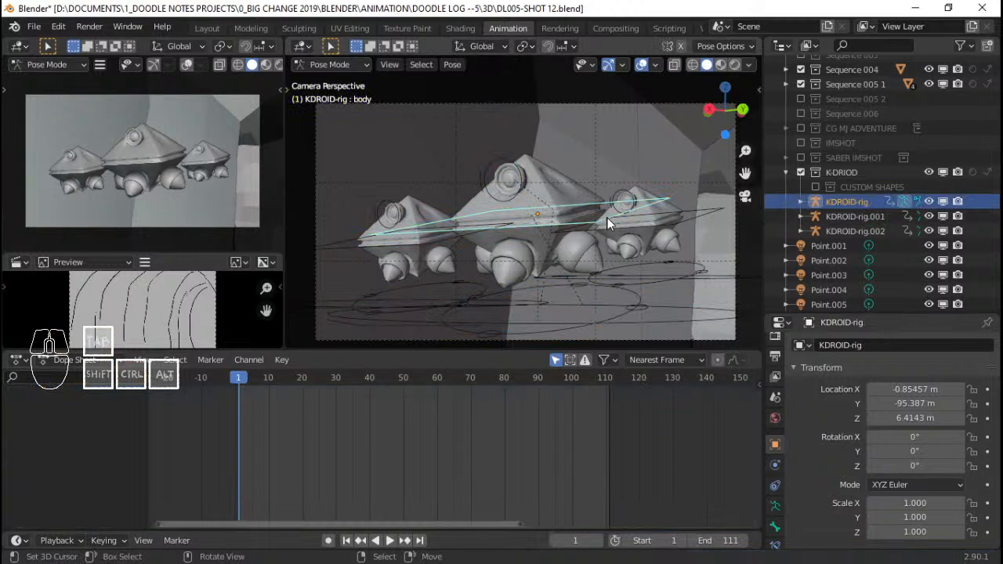
Inspect the main and body bones of KDROID-rig for keyframes, and return to the camera view.
right_click(625, 311)
right_click(599, 221)
middle_click_drag(513, 243, 564, 281)
right_click(576, 338)
middle_click_drag(576, 338, 565, 251)
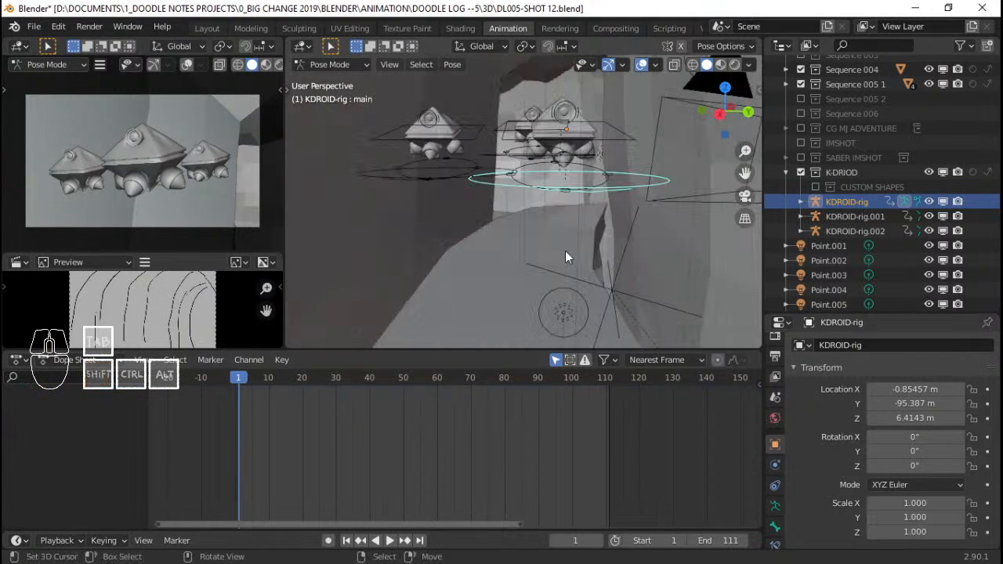
right_click(617, 125)
key("KP_0")
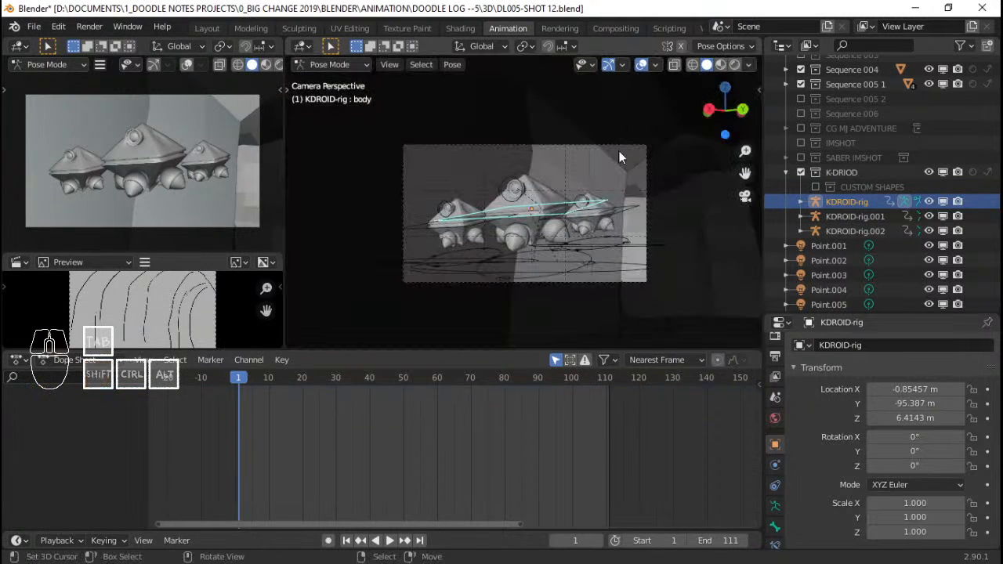
Select all bones of KDROID-rig, delete its remaining keyframes, and leave Pose Mode.
right_click(575, 273)
key("a")
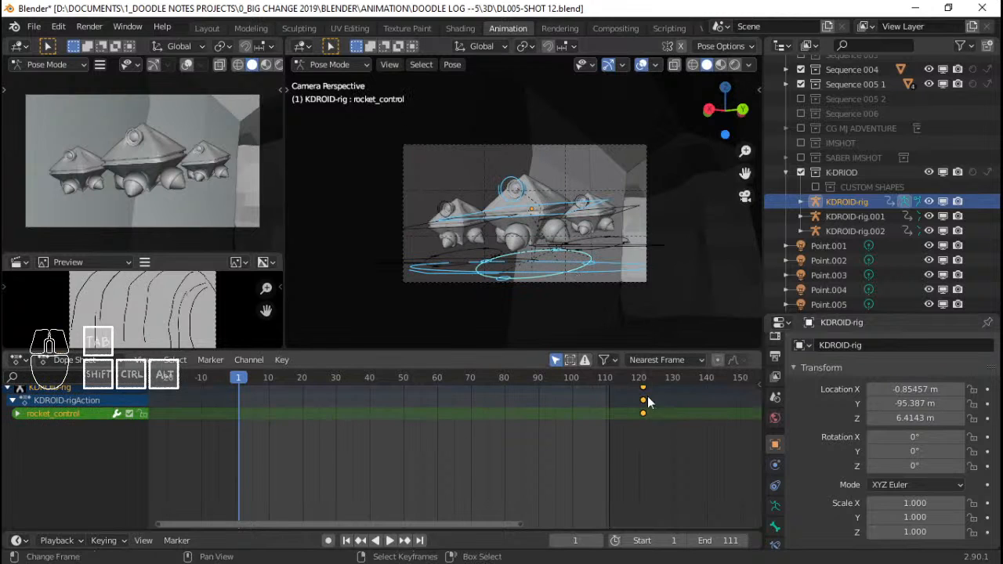
key("ctrl+Tab")
Select all bones of KDROID-rig.001 in Pose Mode, delete its remaining keyframes, and leave Pose Mode.
right_click(484, 257)
key("ctrl+Tab")
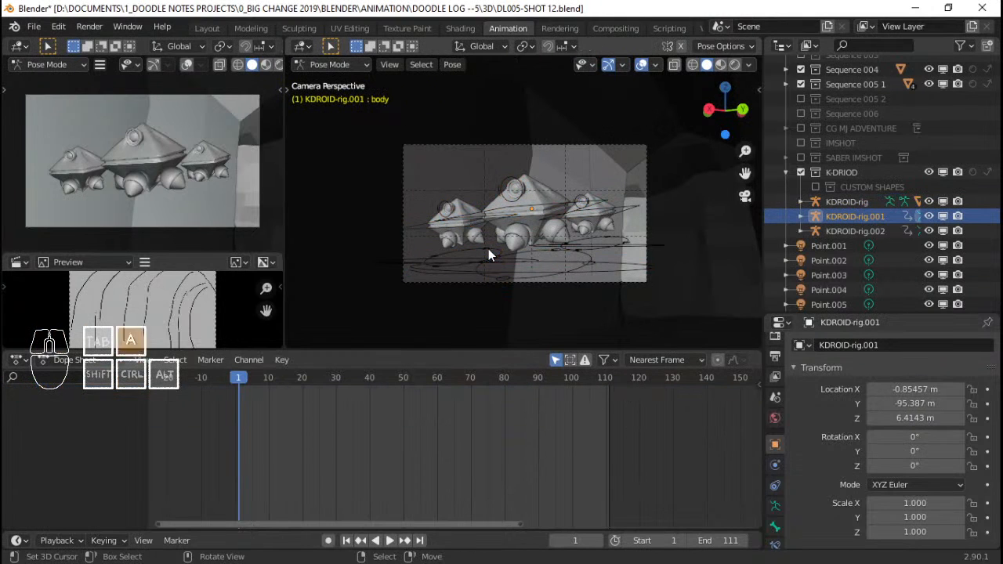
key("a")
key("x")
left_click(595, 441)
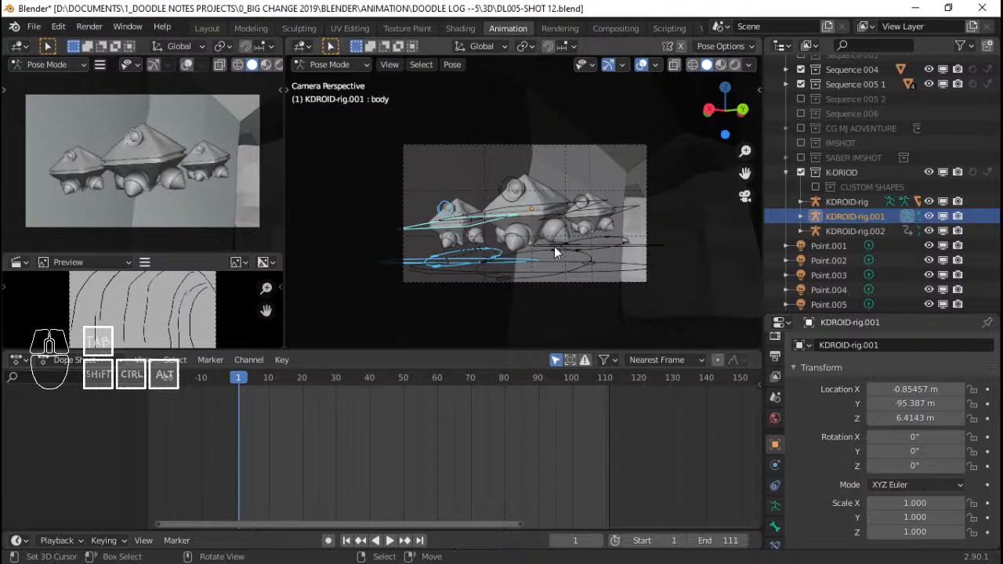
key("ctrl+Tab")
Delete the remaining keyframes of all KDROID-rig.002 bones, return to Object Mode, and save the file.
right_click(631, 237)
key("ctrl+Tab")
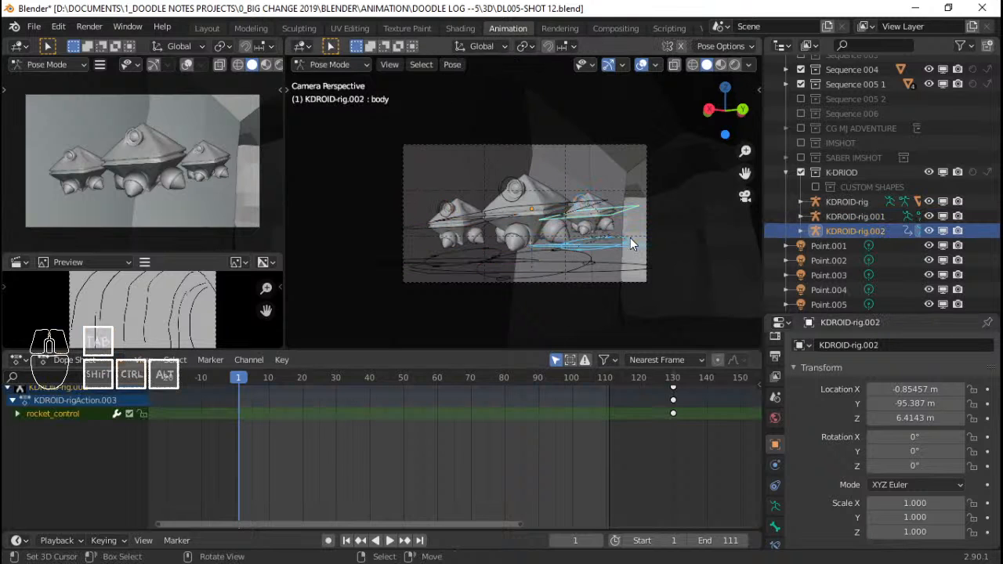
key("a")
key("x")
left_click(629, 412)
scroll(592, 268, "up", 2)
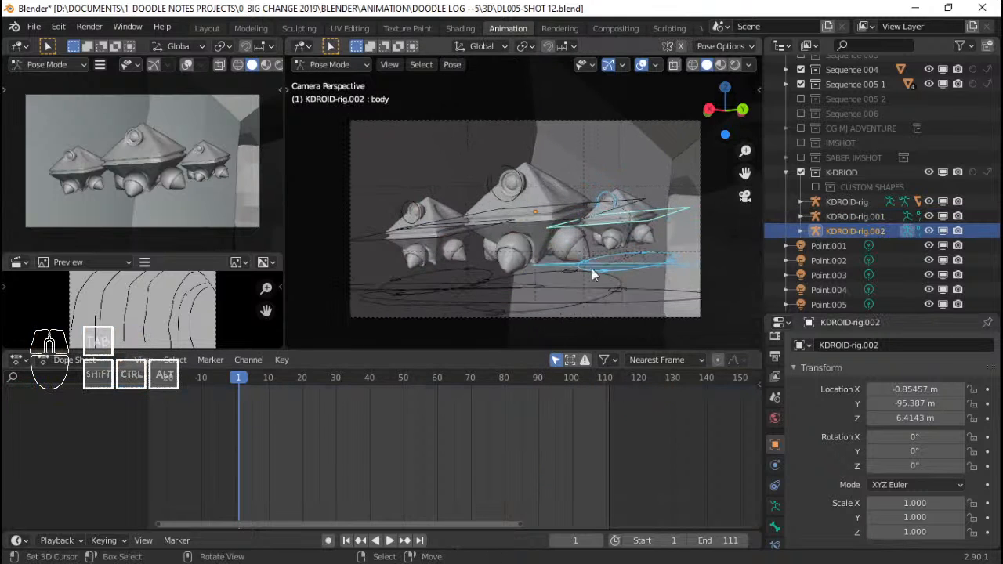
key("ctrl+Tab")
key("ctrl+s")
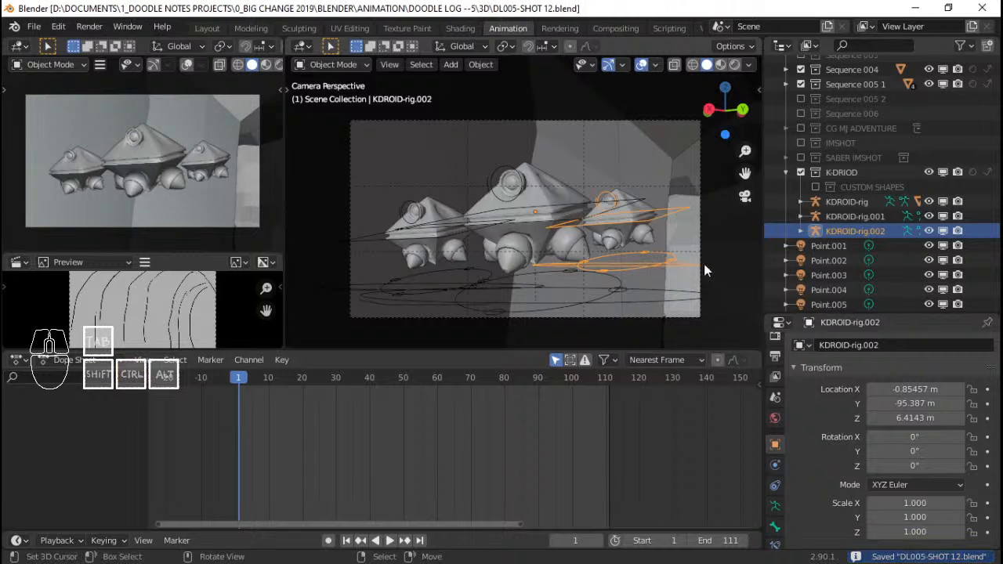
right_click(701, 207)
key("r")
key("r")
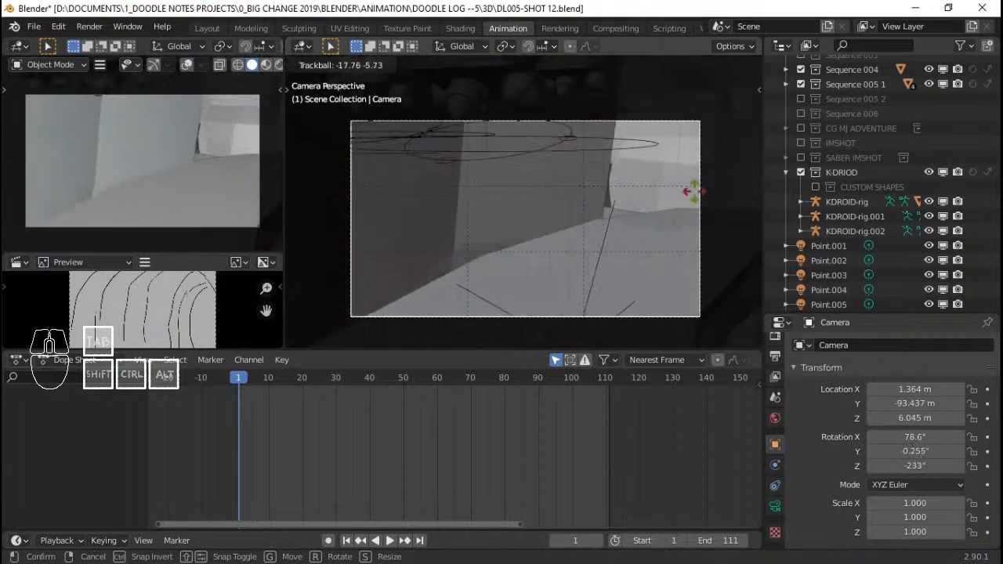
right_click(697, 193)
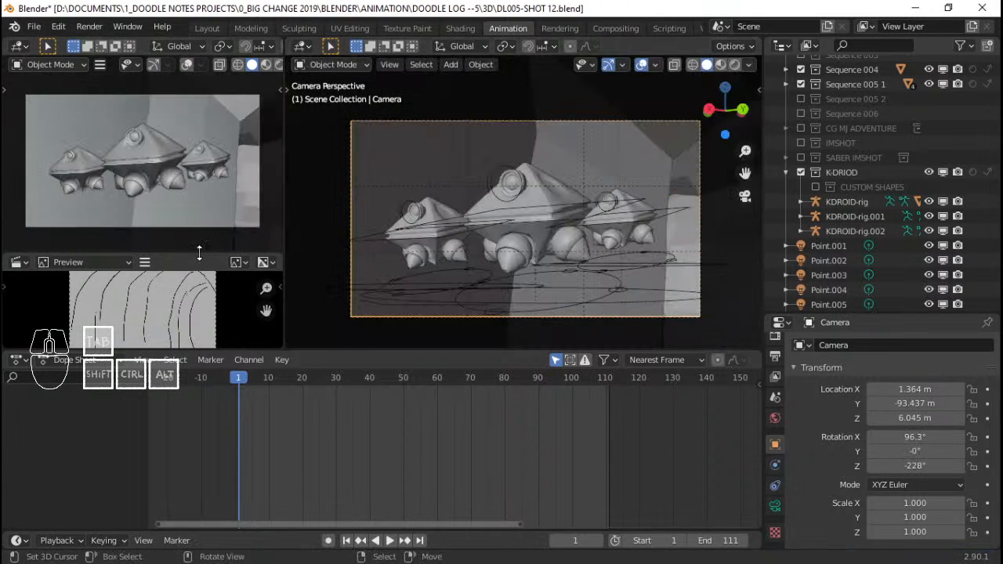
Enlarge the sequencer preview area below the small camera viewport and save the file.
left_click_drag(199, 251, 199, 187)
key("ctrl+s")
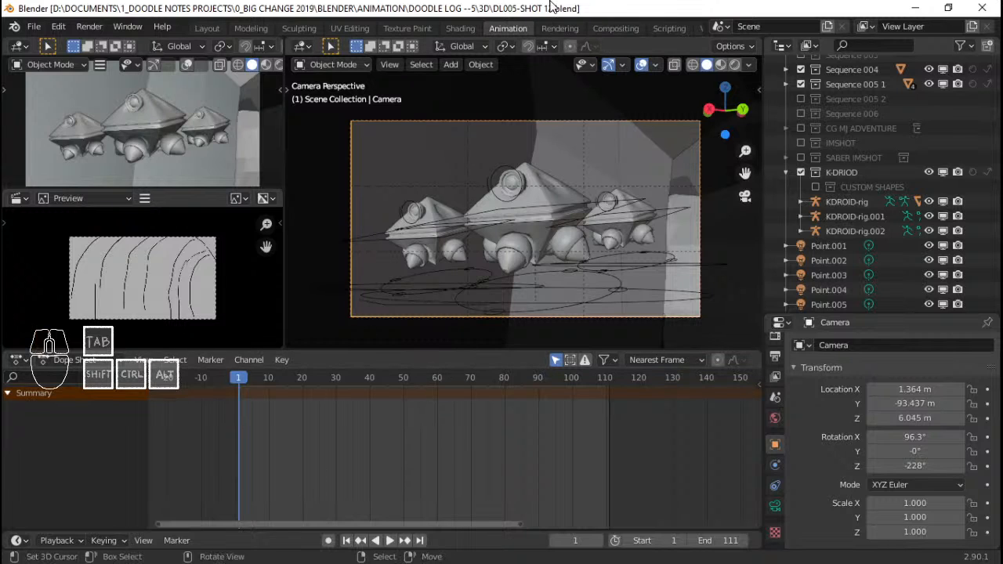
scroll(513, 159, "down", 2)
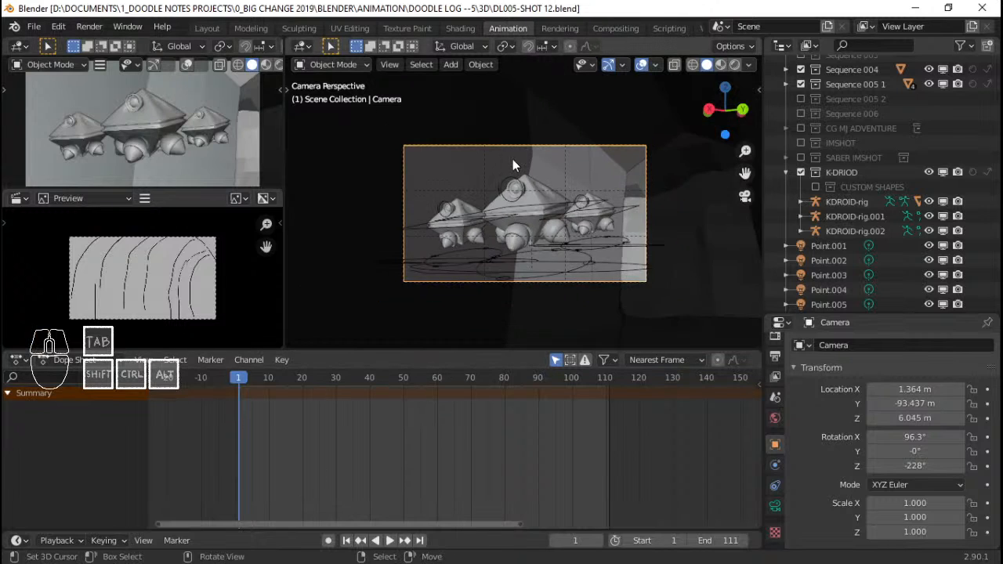
scroll(512, 159, "up", 4)
middle_click_drag(511, 183, 511, 178, "shift")
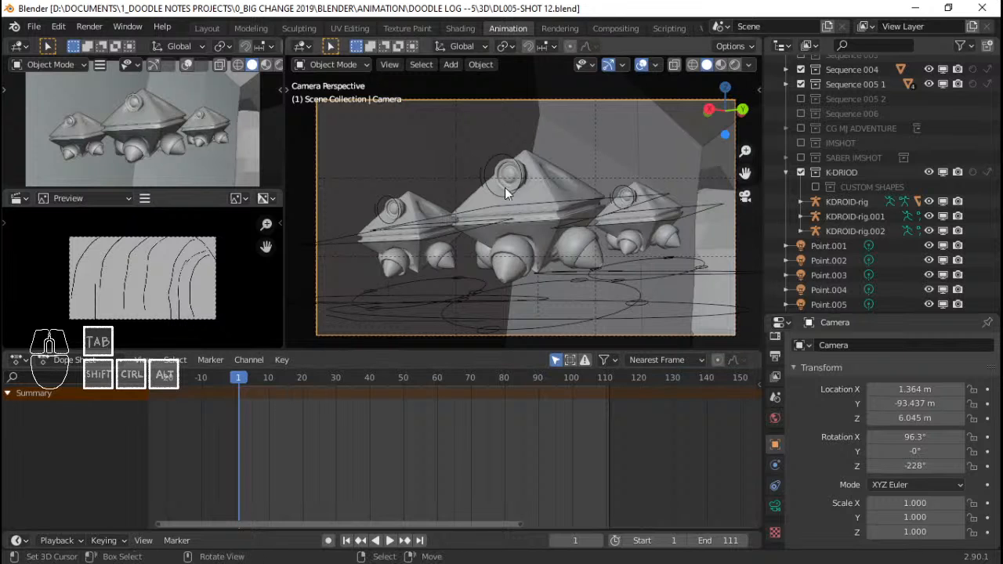
scroll(519, 205, "up", 3)
scroll(542, 214, "down", 3)
middle_click_drag(564, 208, 577, 193, "ctrl")
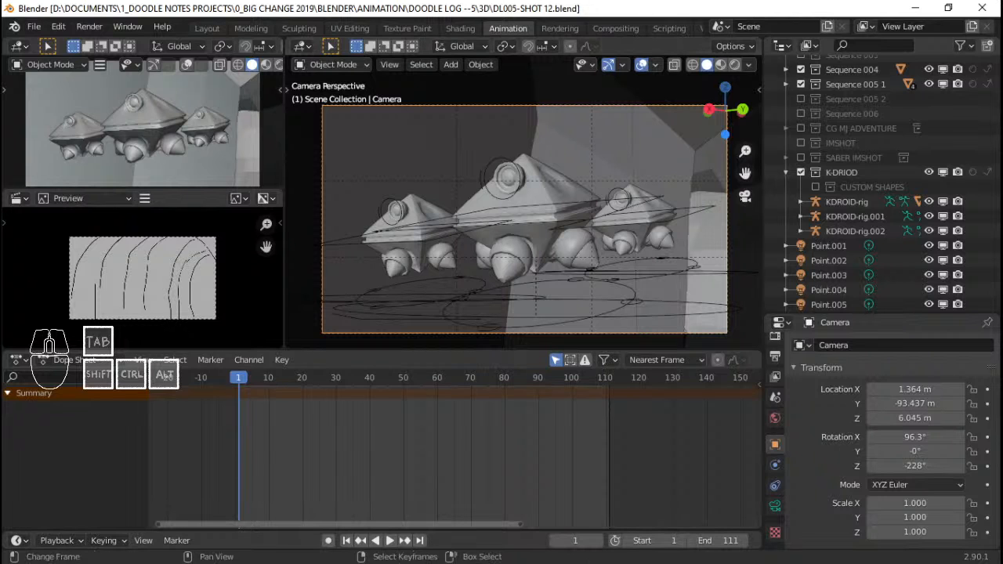
Switch to Kdenlive and open the recent project Doodle Log 005 ANIMATICS.kdenlive.
key("alt+Tab")
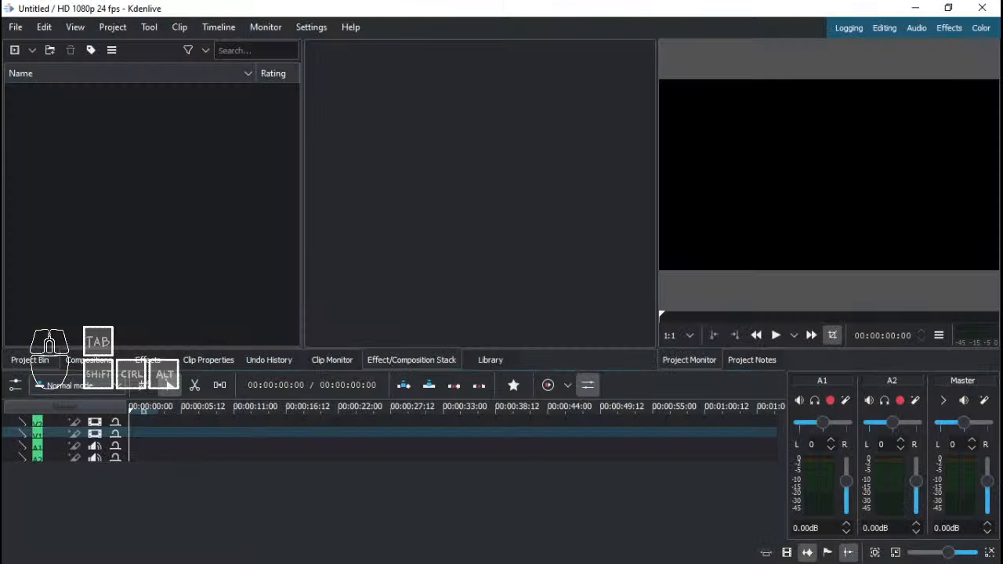
key("alt+Tab")
key("alt+Tab")
left_click(162, 206)
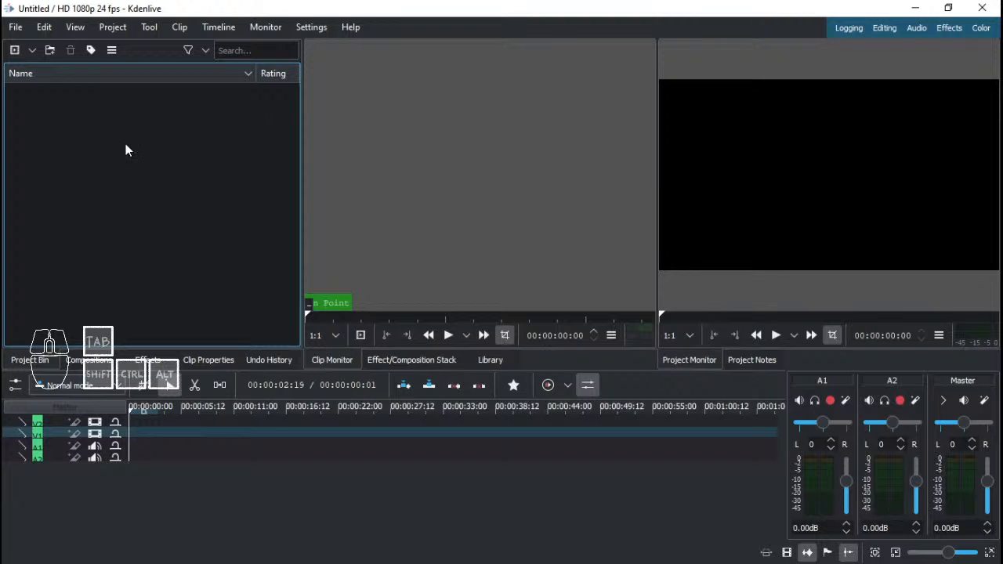
left_click(15, 30)
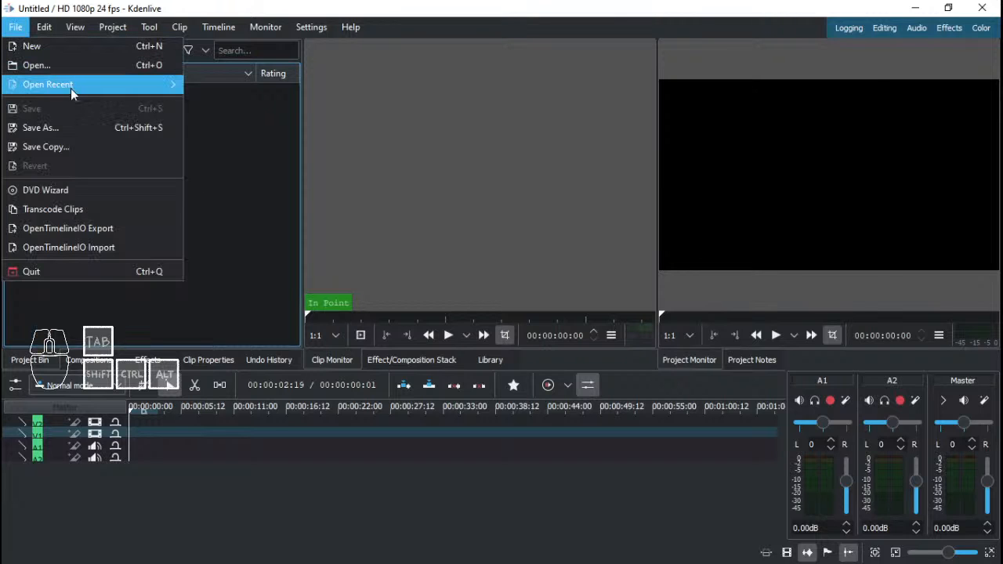
mouse_move(72, 91)
left_click(228, 87)
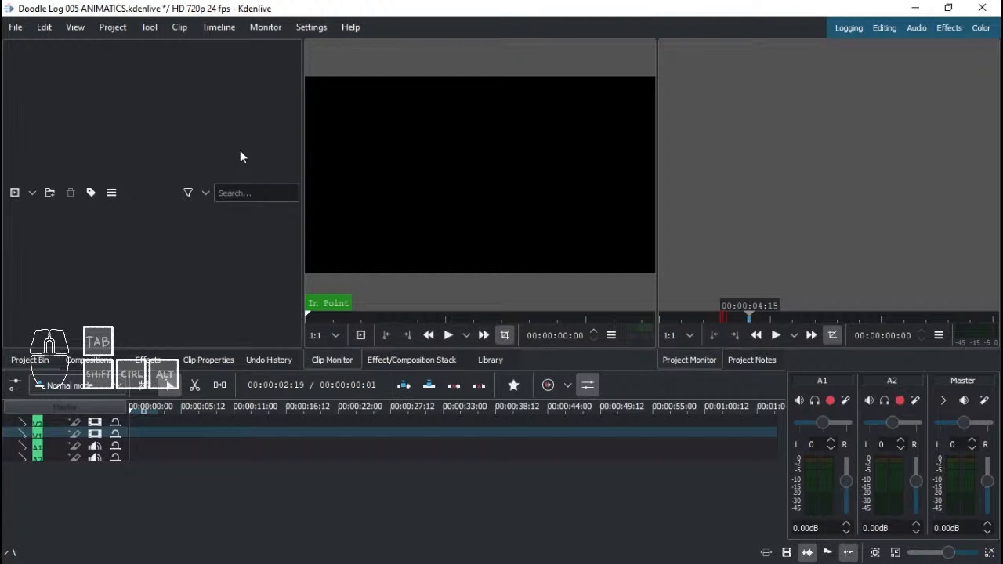
Play the animatic through the "EXT-RMS ROLLING IN" card to the start of the following card.
key("space")
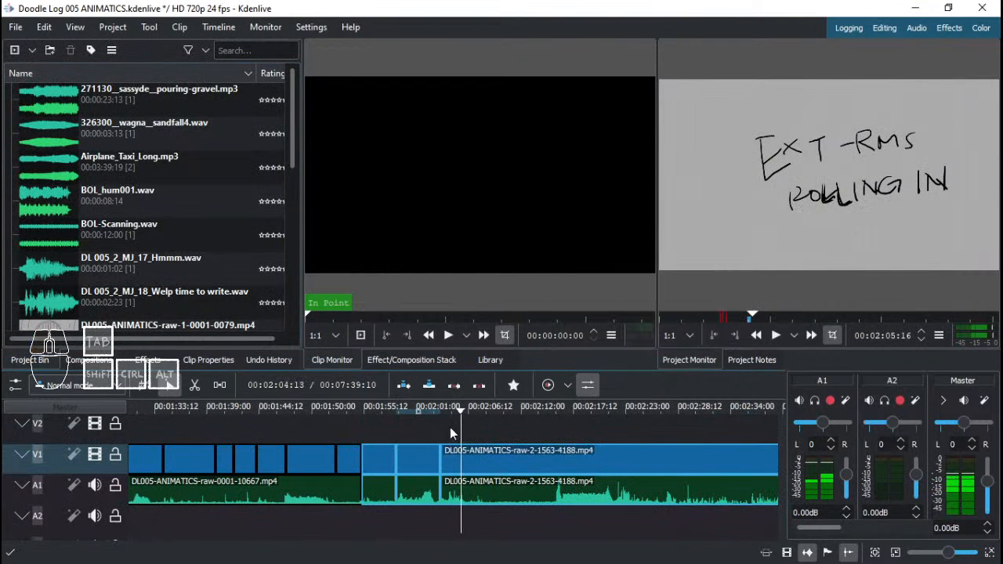
left_click(441, 432)
key("space")
left_click(437, 431)
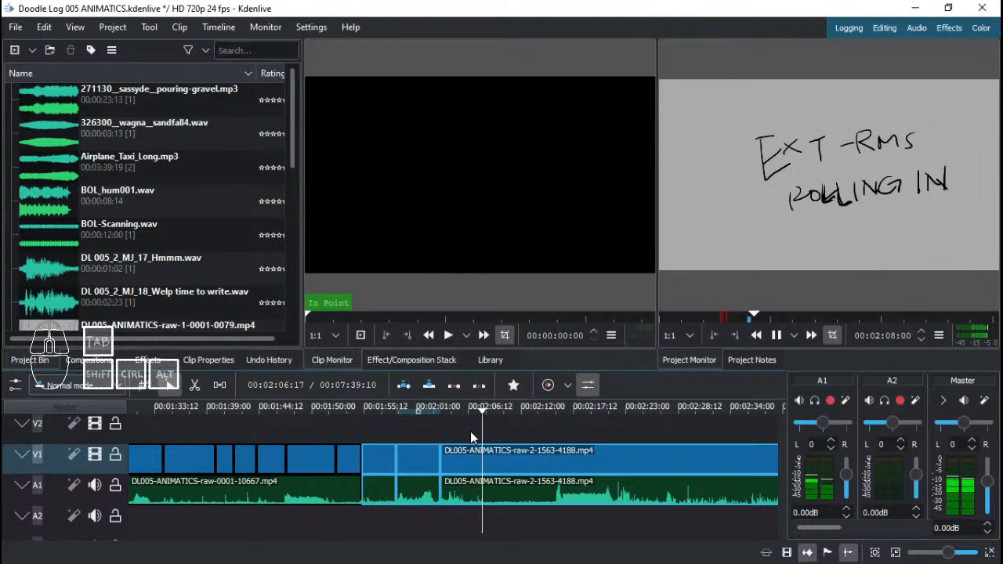
key("space")
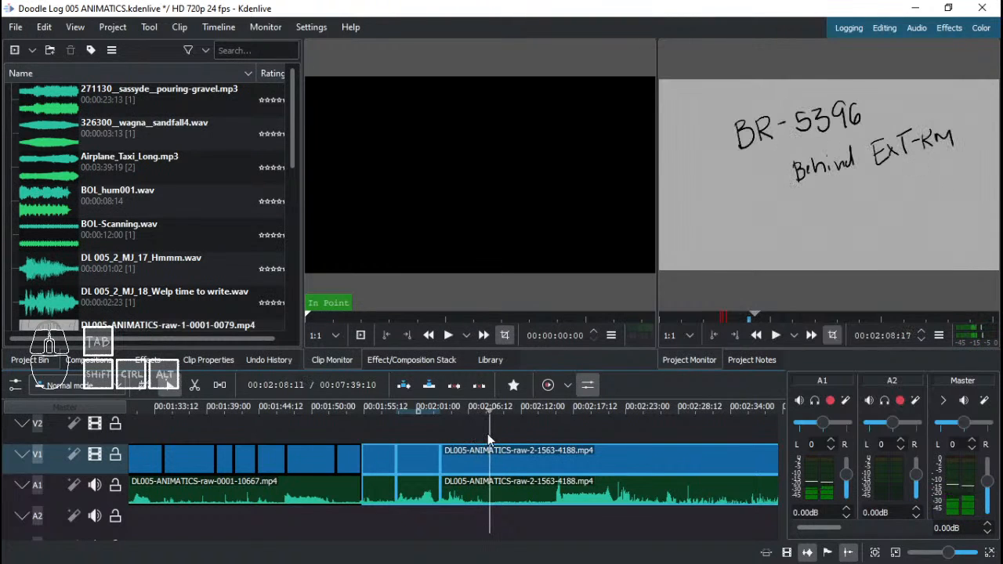
Step frame by frame to the end of the "EXT-RMS ROLLING IN" card, at 00:02:08:13.
key("Left")
key("Left")
key("Left")
key("Left")
key("Left")
key("Right")
key("Right")
key("Left")
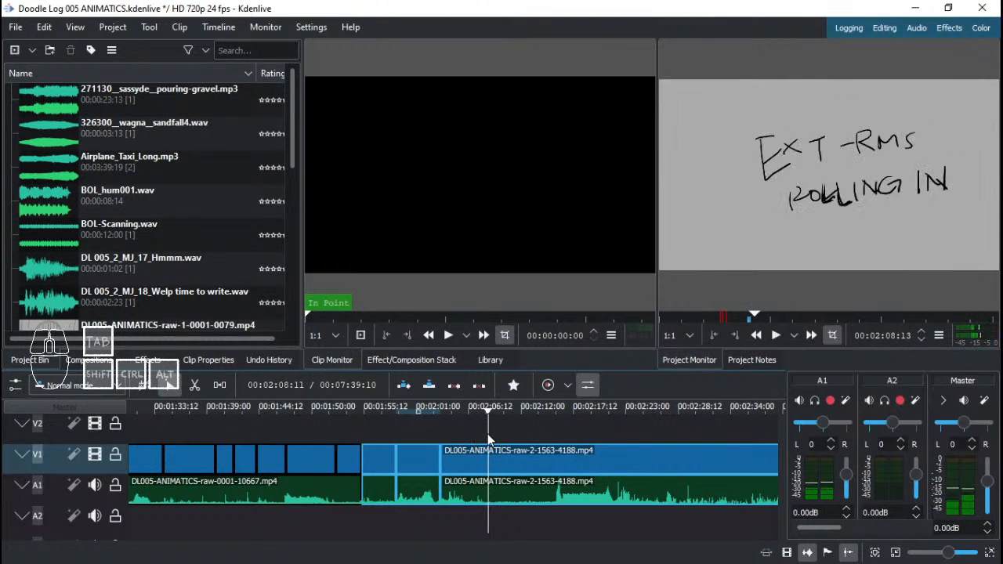
Cut the V1 clip at 00:02:08:14 and set the zone to the "EXT-RMS ROLLING IN" segment before the cut.
left_click(498, 456)
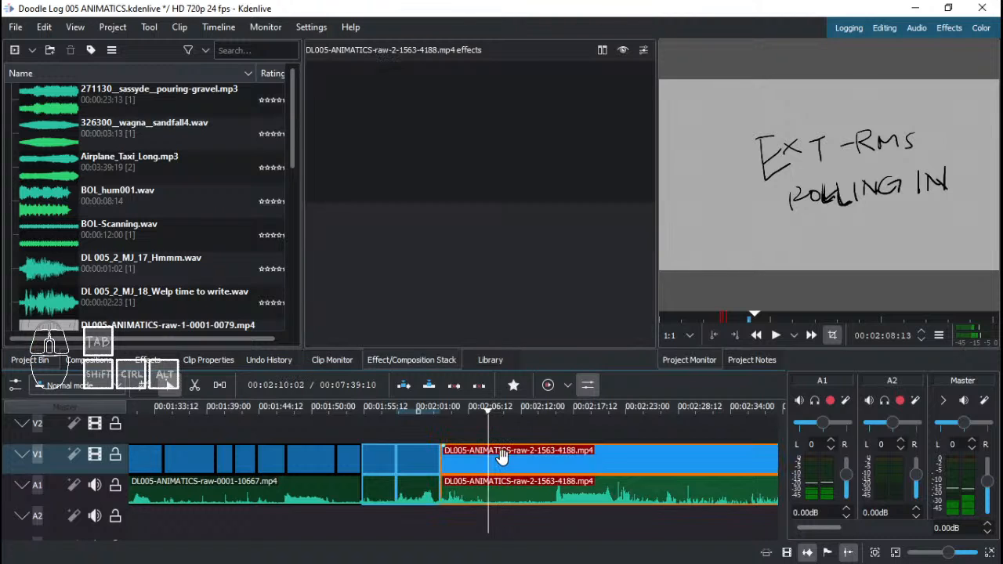
key("Right")
key("shift+r")
left_click(474, 457)
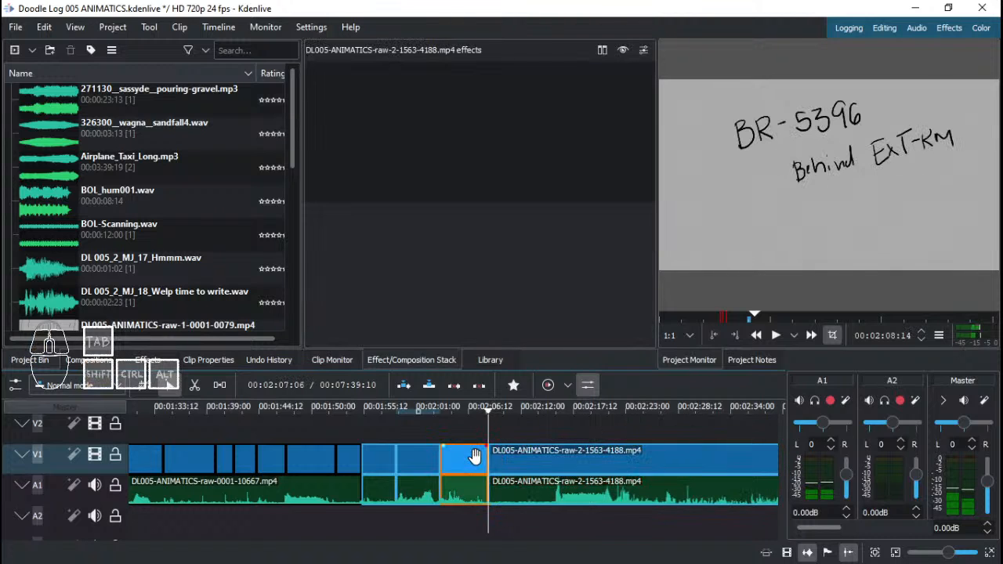
key("Left")
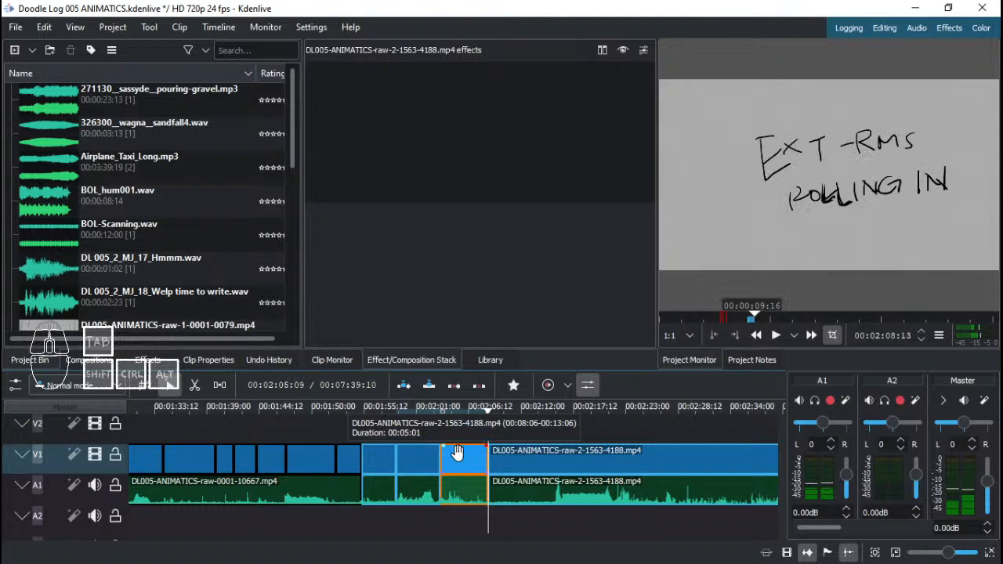
key("Home")
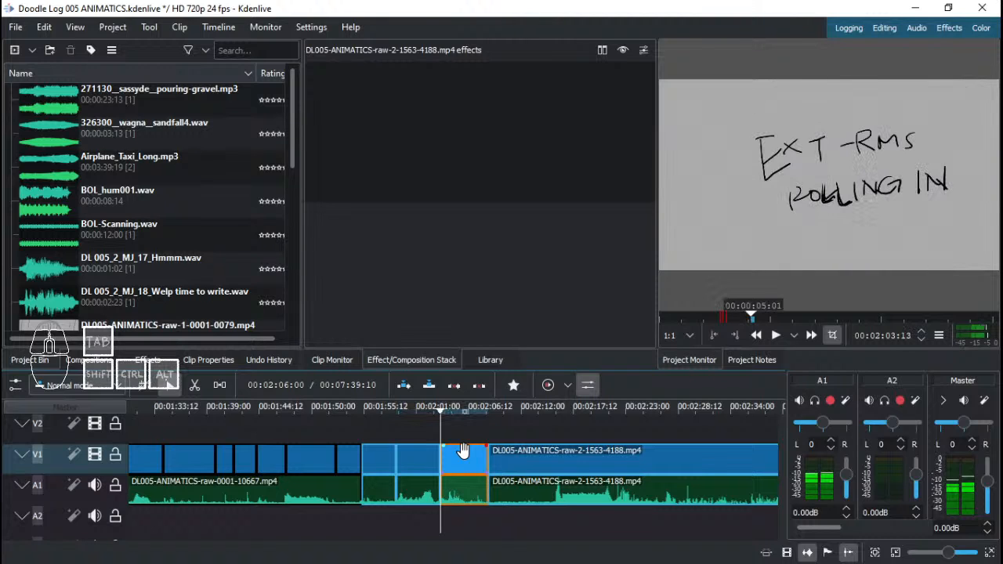
scroll(549, 449, "right", 2)
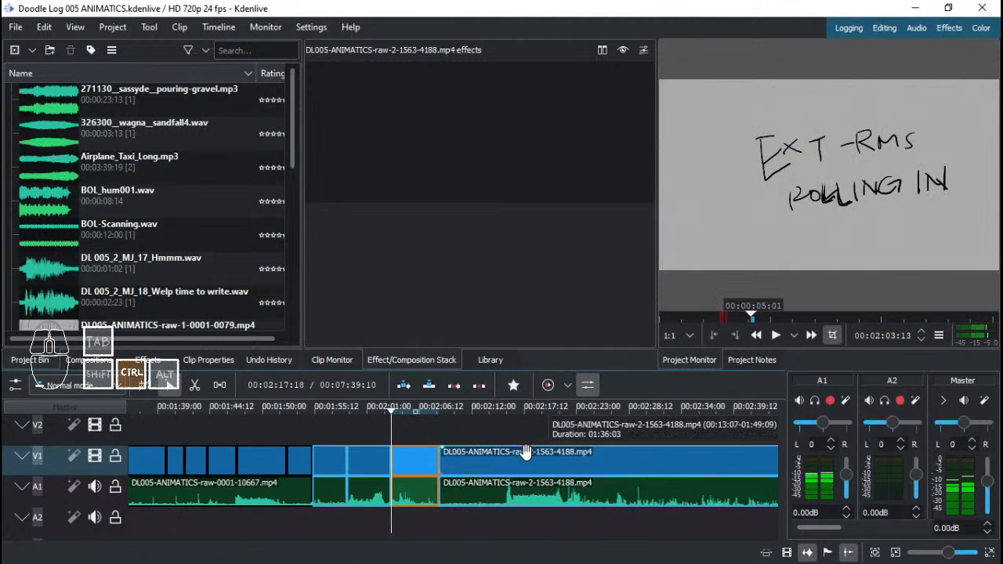
Render the selected zone as an H264/AAC MP4 with the output file name DL5_SHOT 12.mp4 in the Animatics folder.
key("ctrl+Return")
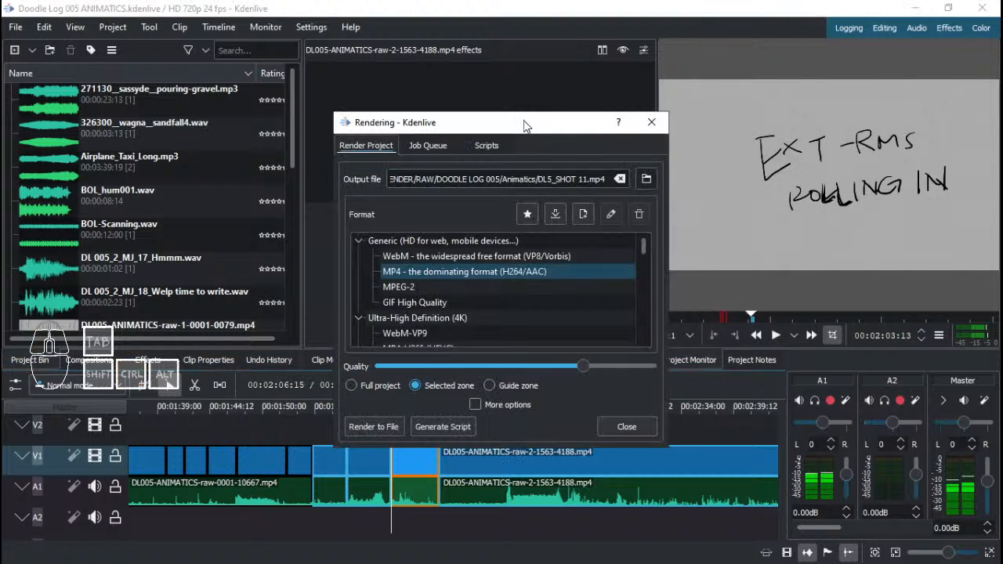
left_click_drag(524, 127, 631, 106)
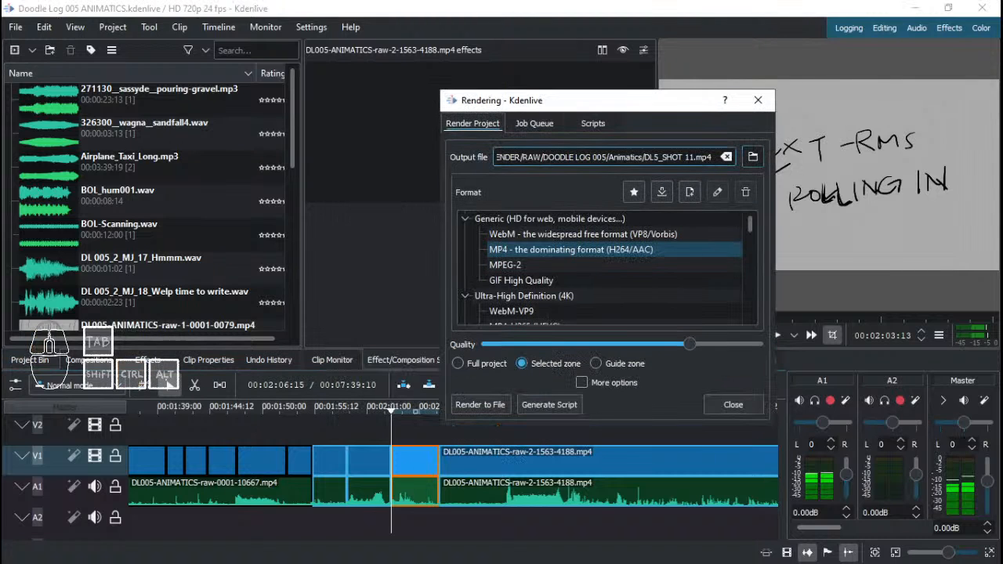
left_click(623, 248)
key("BackSpace")
type("2")
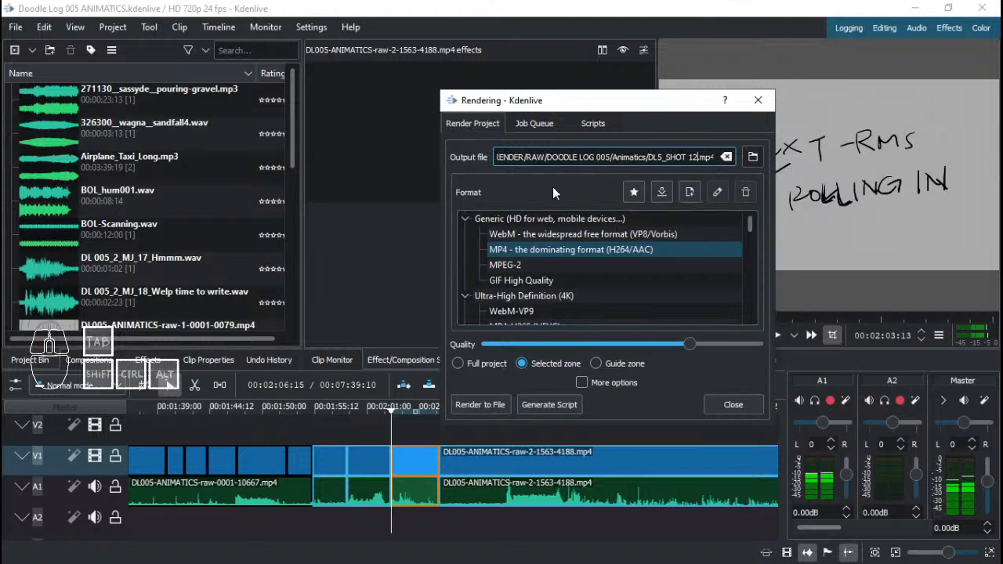
left_click(481, 409)
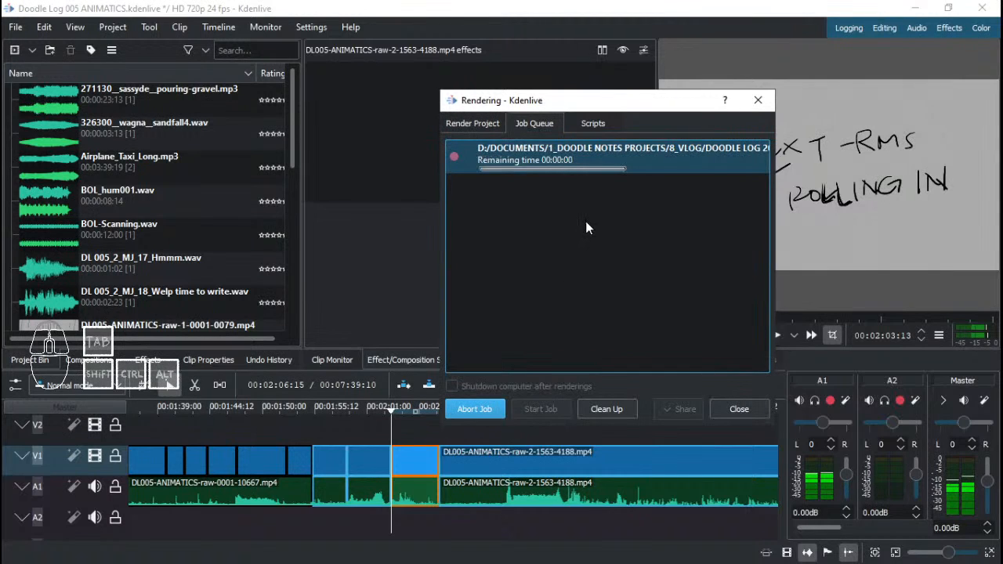
Clean up the render job queue, save the project and close Kdenlive to return to Blender.
left_click(609, 408)
left_click(733, 409)
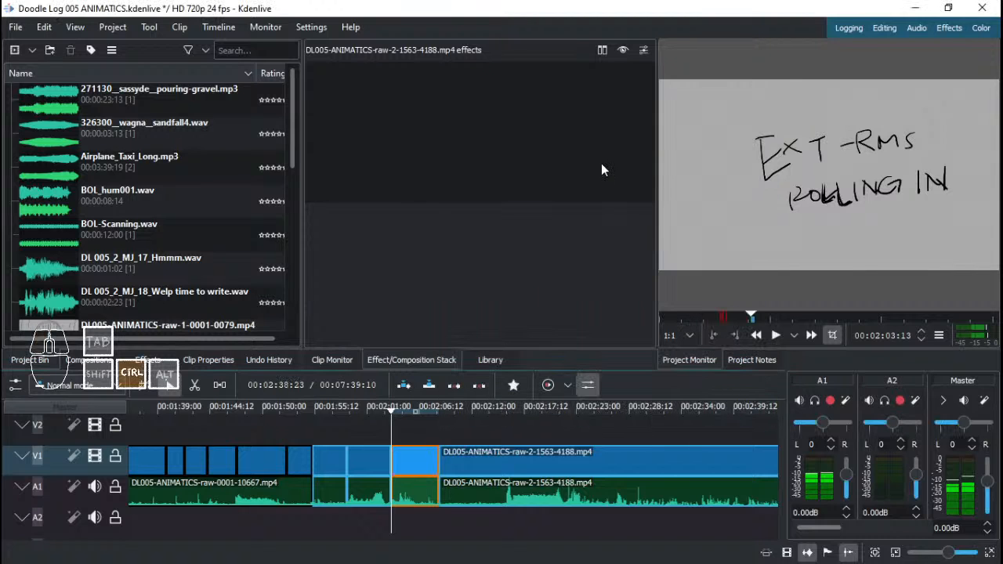
key("ctrl+s")
left_click(982, 7)
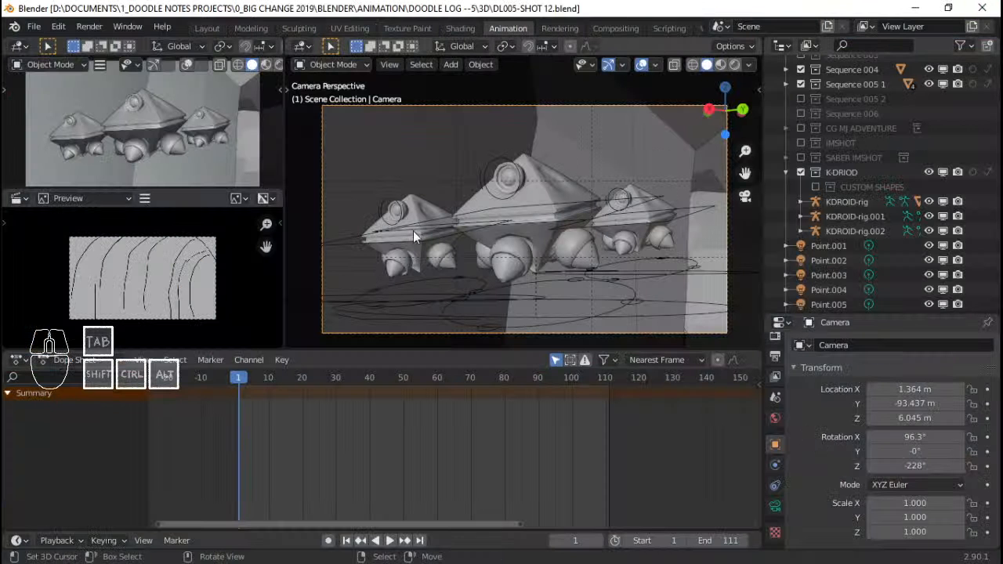
Open the Video Editing workspace and delete the old animatic strips from the sequencer.
scroll(669, 28, "down", 3)
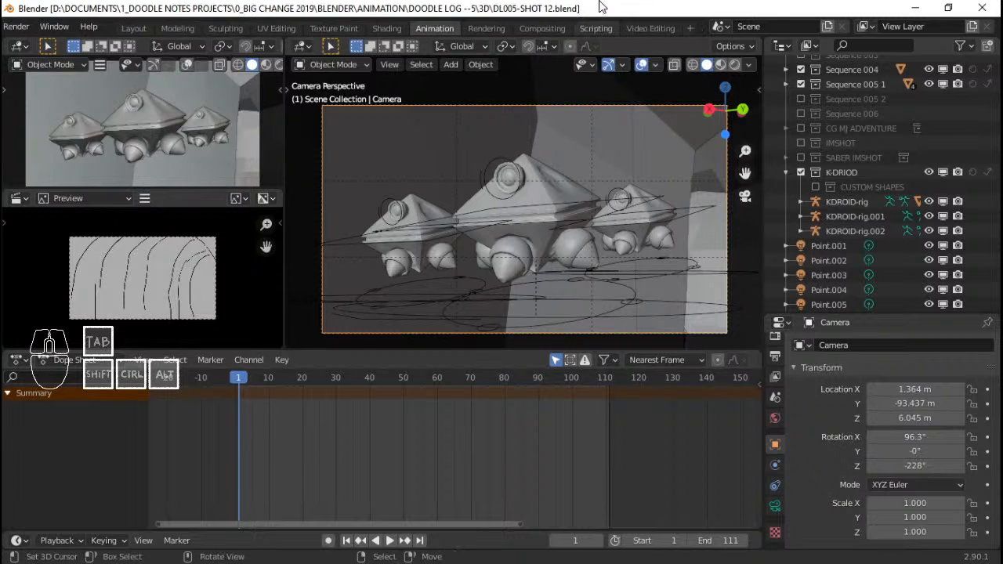
left_click(651, 28)
key("Delete")
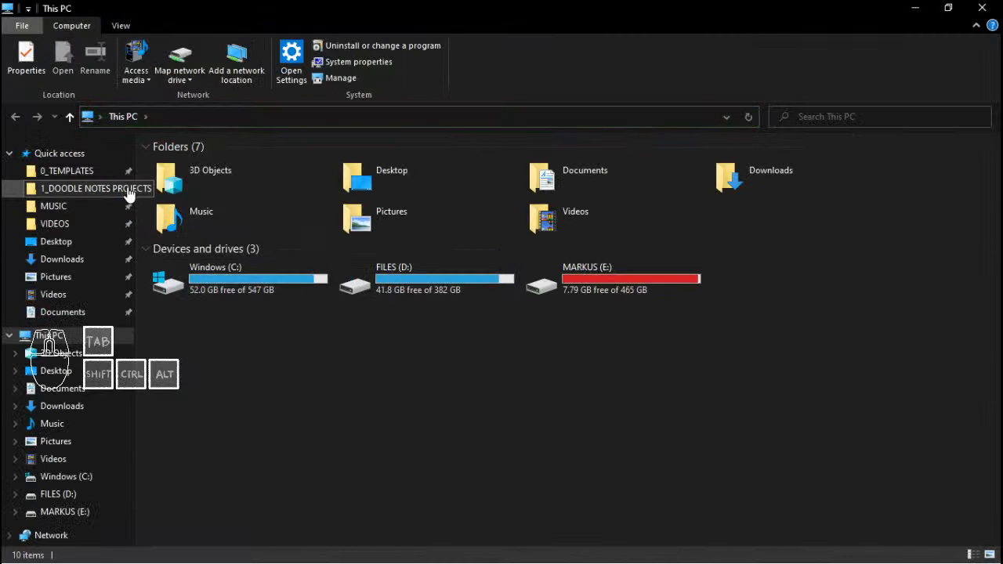
Browse from 8_VLOG to the DOODLE LOG 005 Animatics render folder and add DL5_SHOT 12.mp4 to the sequencer at frame 1.
left_click(125, 189)
left_click(949, 8)
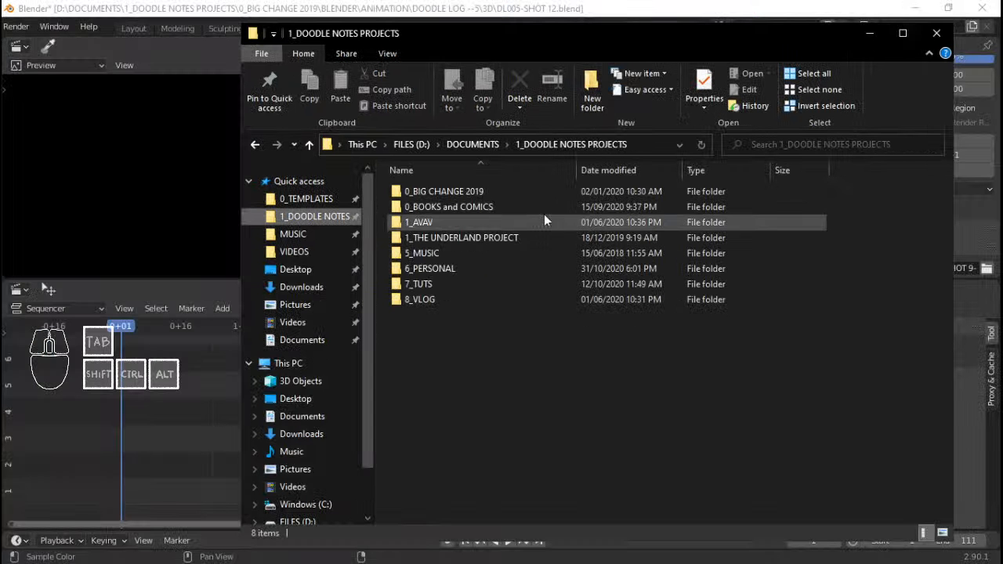
left_click(483, 238)
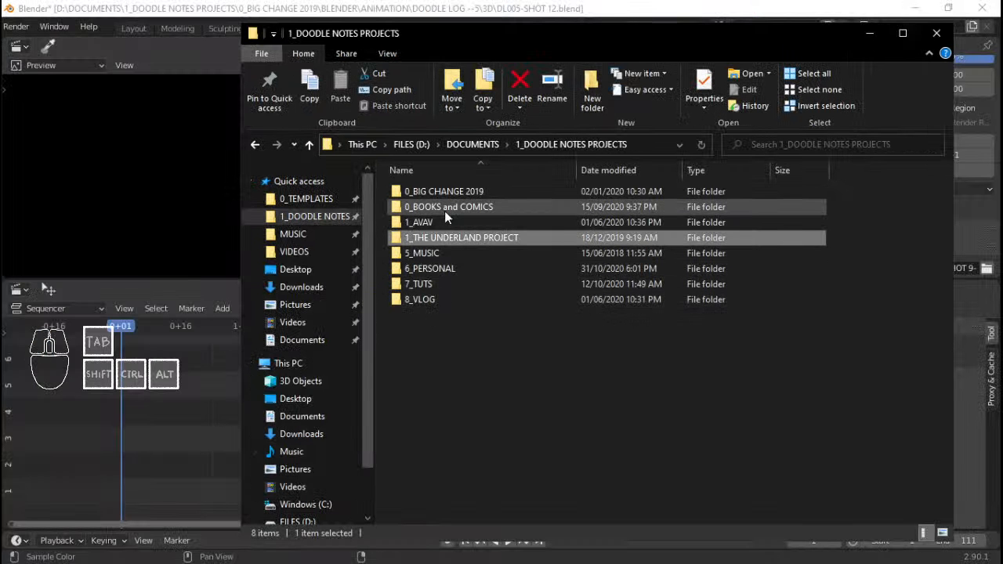
double_click(439, 302)
double_click(447, 188)
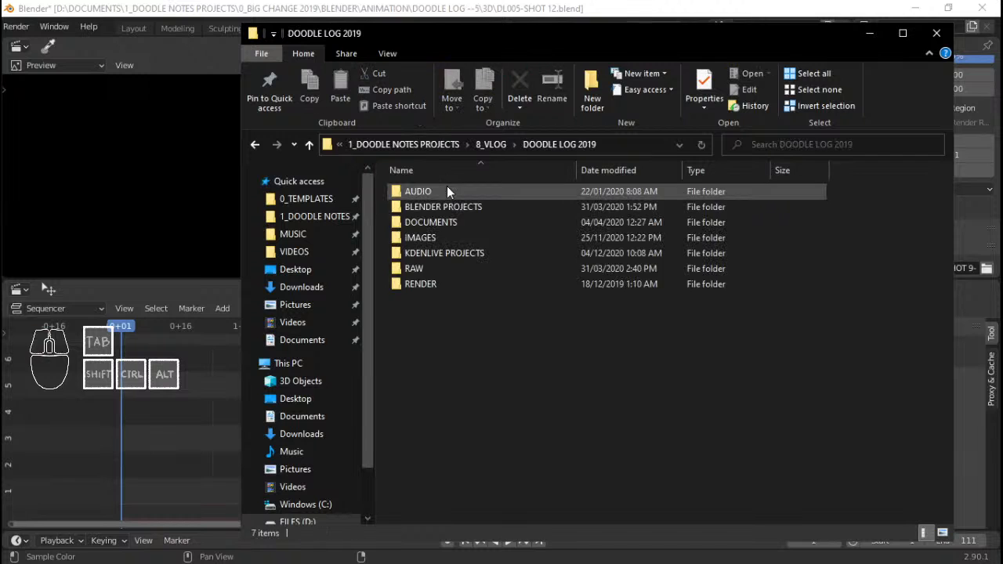
double_click(428, 283)
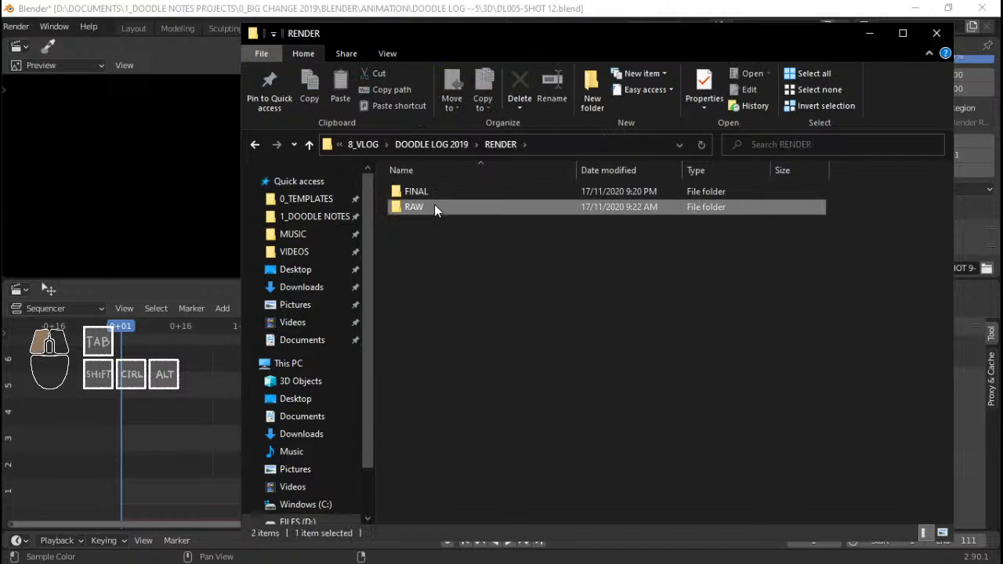
double_click(434, 206)
double_click(443, 252)
double_click(436, 201)
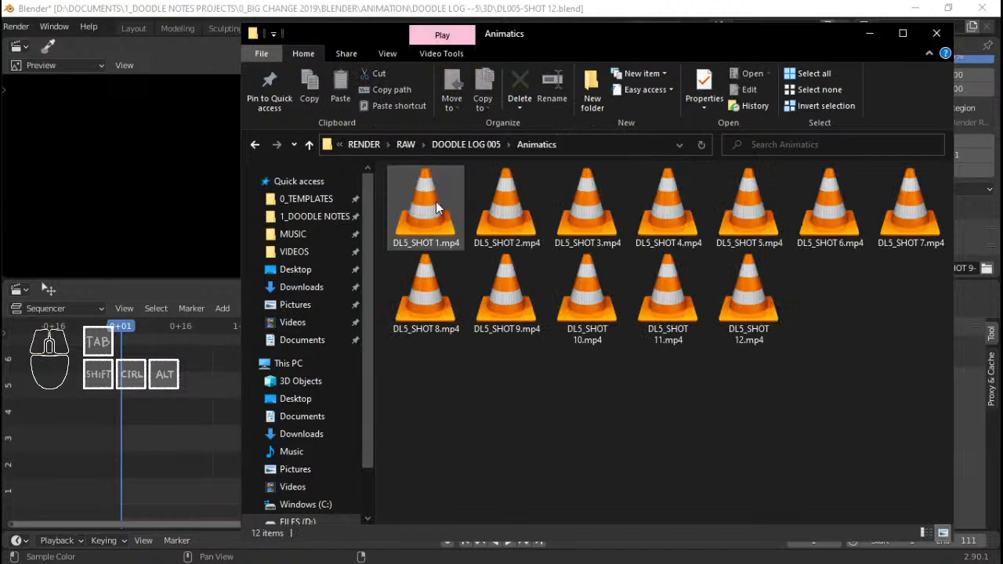
left_click_drag(777, 303, 187, 384)
left_click(189, 7)
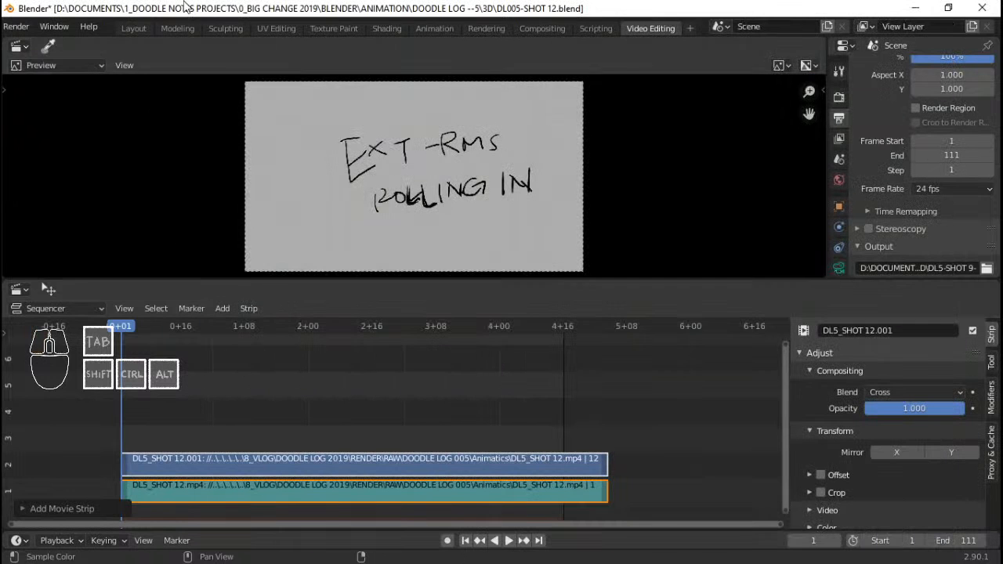
Set the scene's end frame to 121 to match the animatic clip, save the file, and check the range's first and last frames.
key("space")
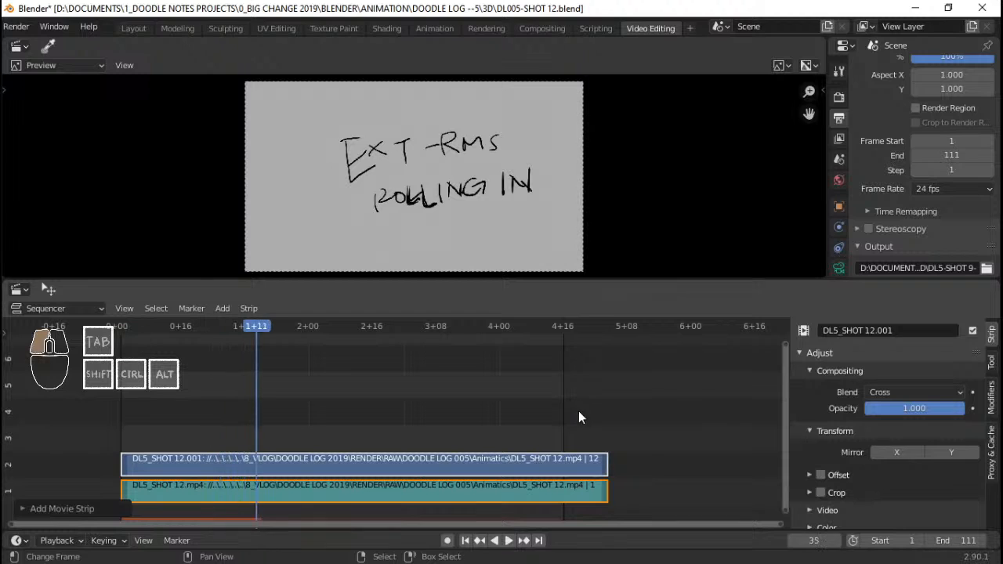
left_click_drag(581, 411, 590, 420)
key("space")
key("Right")
key("Right")
key("Right")
key("Right")
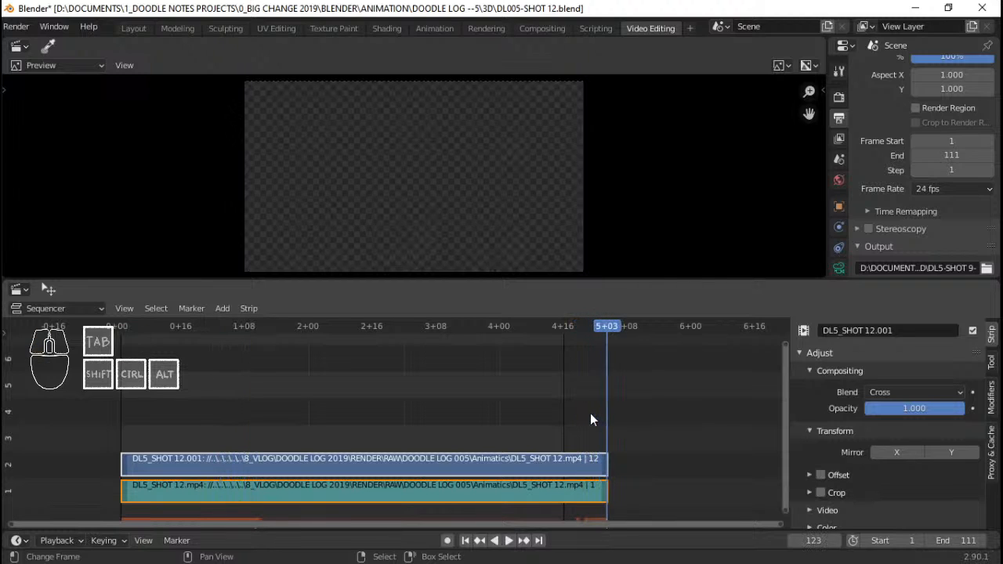
key("Left")
key("Left")
key("ctrl+End")
key("shift+Left")
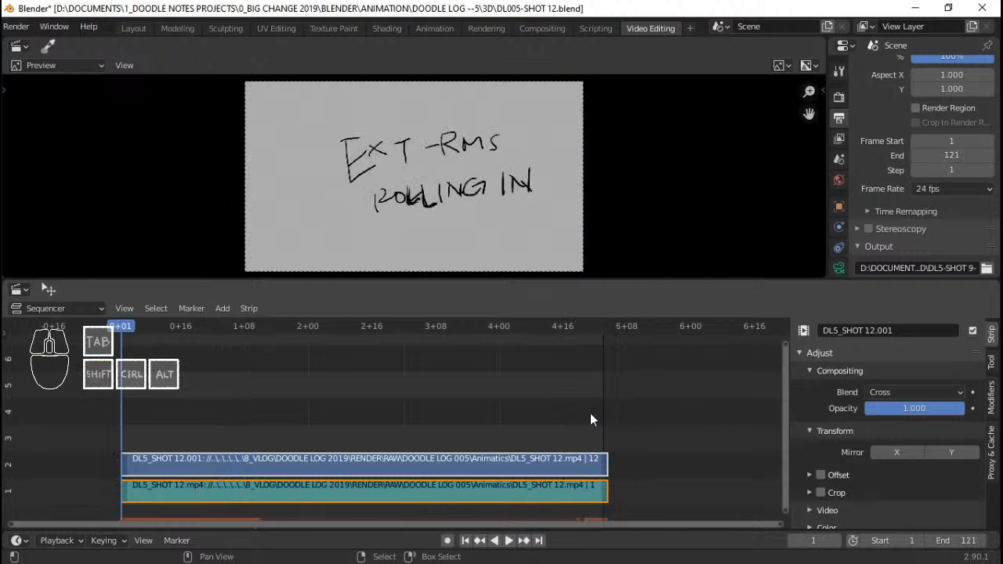
key("ctrl+s")
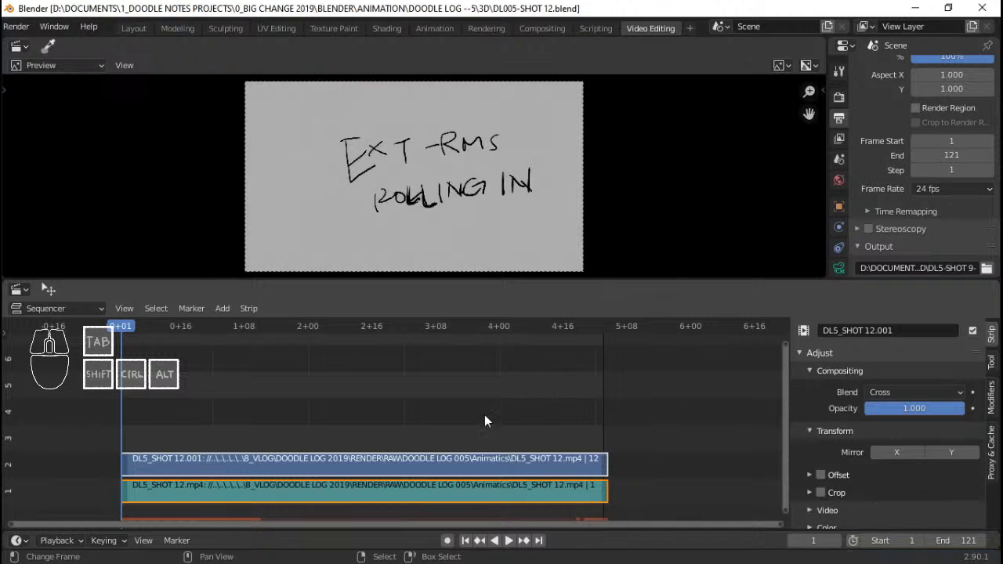
key("shift+Right")
key("shift+Left")
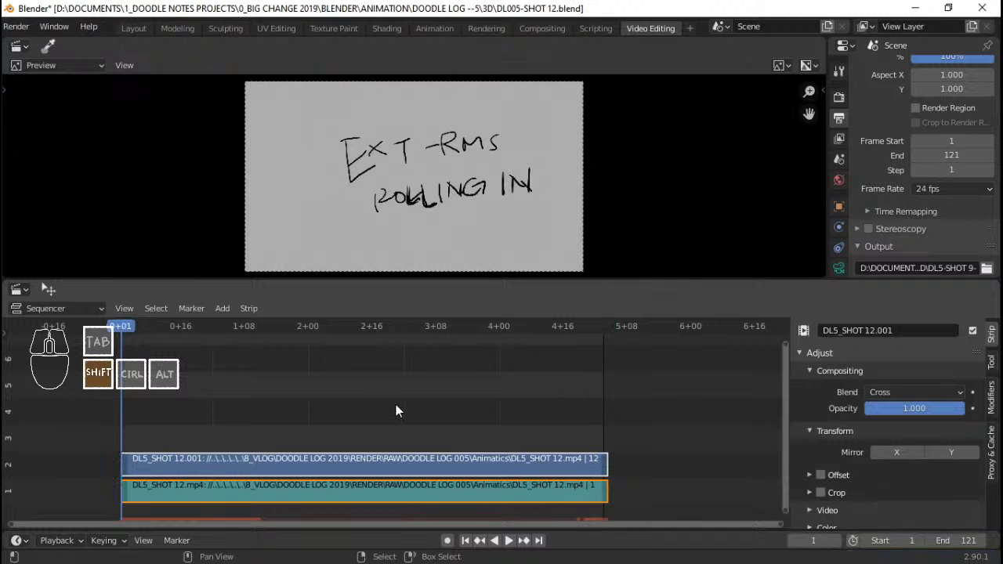
key("shift+Right")
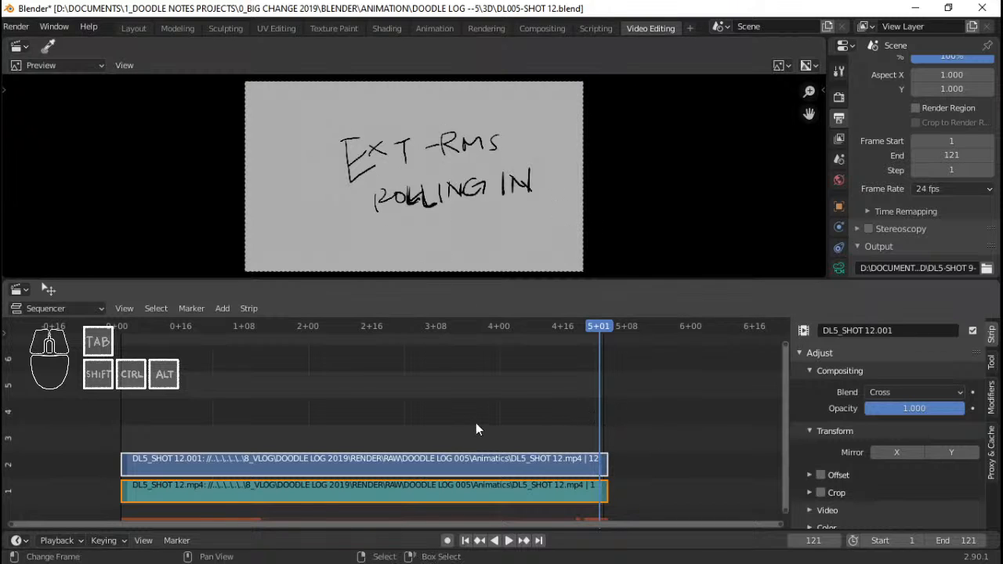
key("shift+Left")
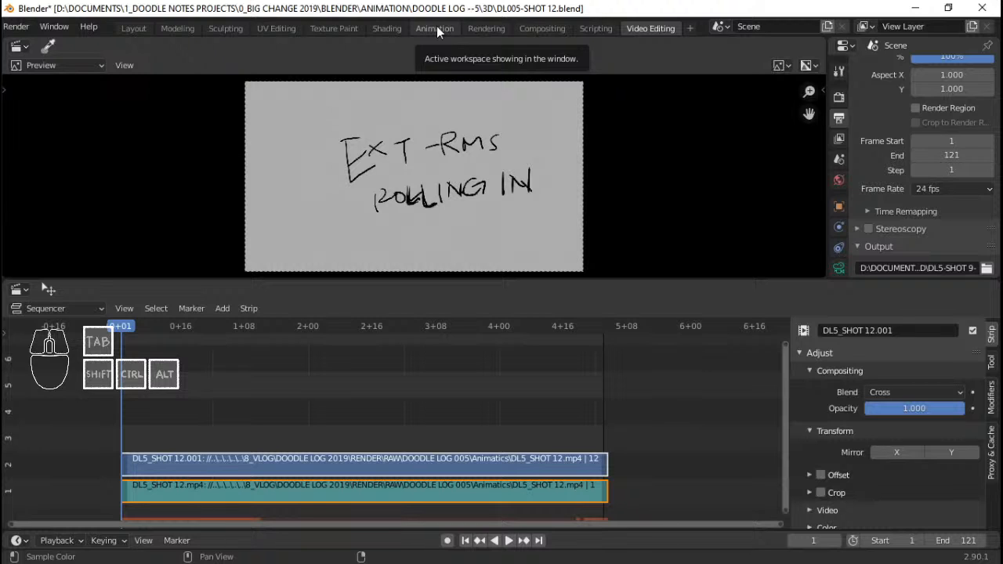
Return to the Animation workspace, fit the animatic preview and small camera view in their areas, and save the file.
left_click(435, 29)
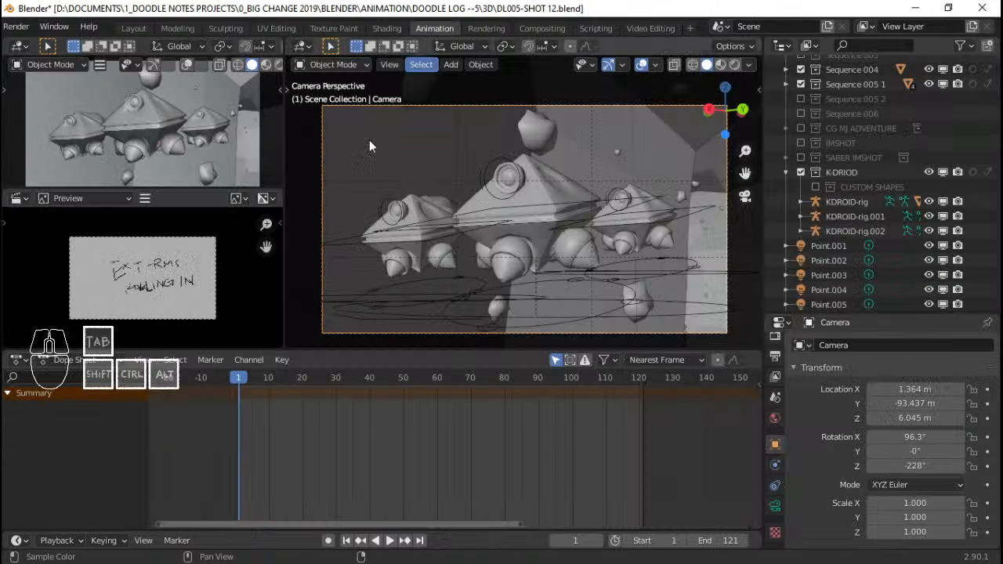
scroll(172, 260, "up", 2)
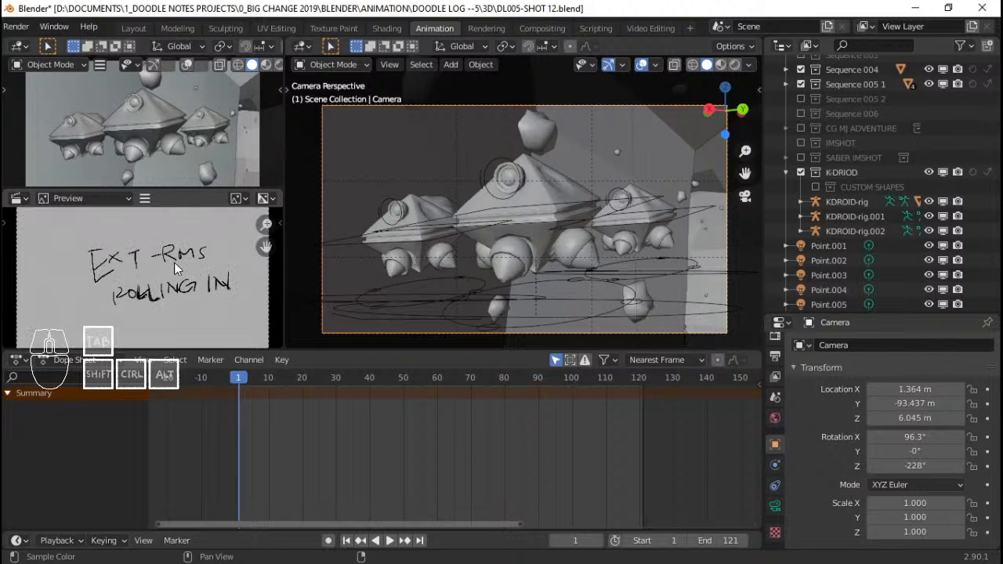
middle_click_drag(174, 263, 196, 254, "ctrl")
mouse_move(219, 126)
middle_mouse_down("ctrl")
mouse_move(216, 137)
mouse_move(226, 128)
middle_mouse_up("ctrl")
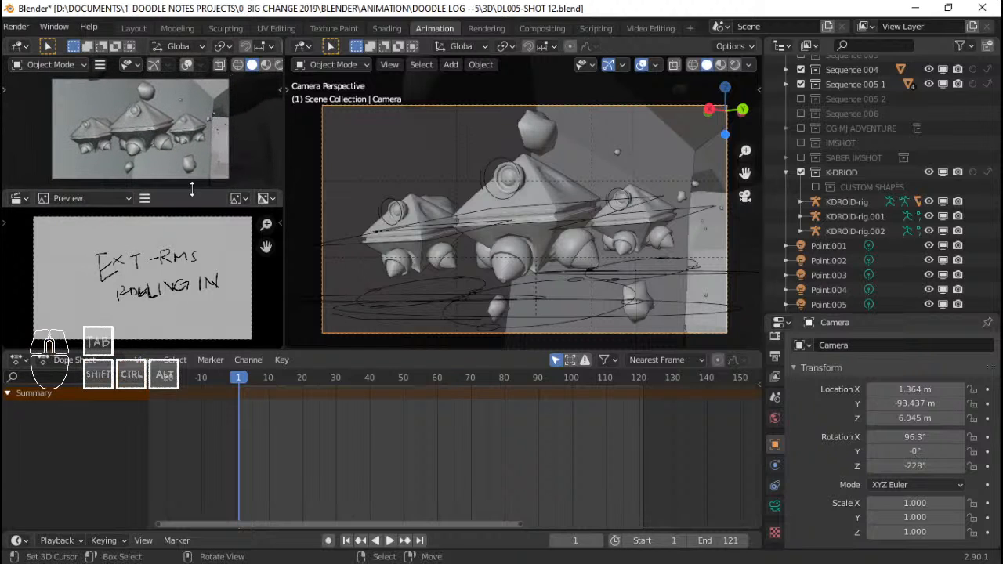
left_click_drag(193, 189, 195, 198)
key("ctrl+s")
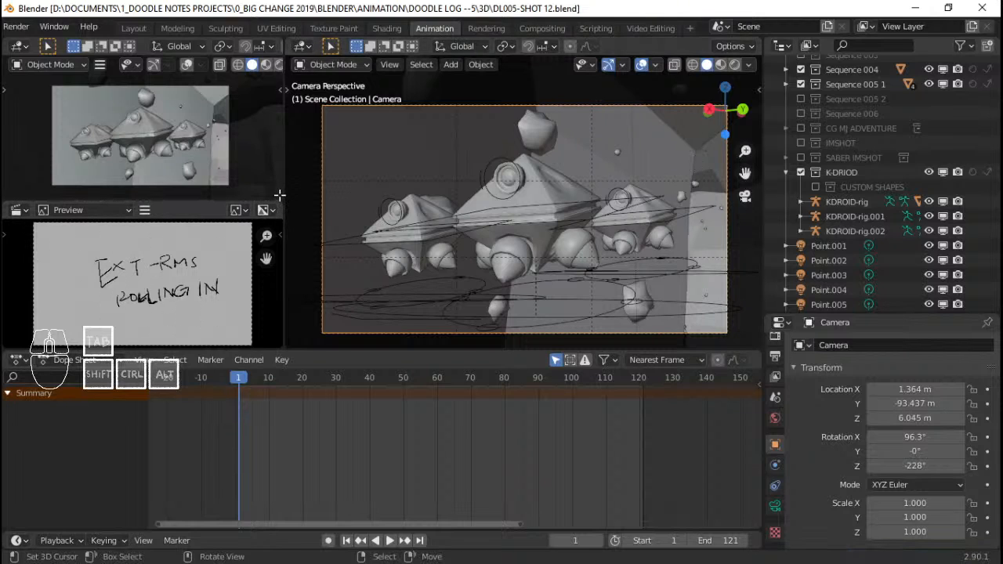
Merge the animatic preview area into the small camera viewport and enlarge the camera frame to fill it.
left_click_drag(282, 197, 243, 265)
scroll(200, 235, "up", 4)
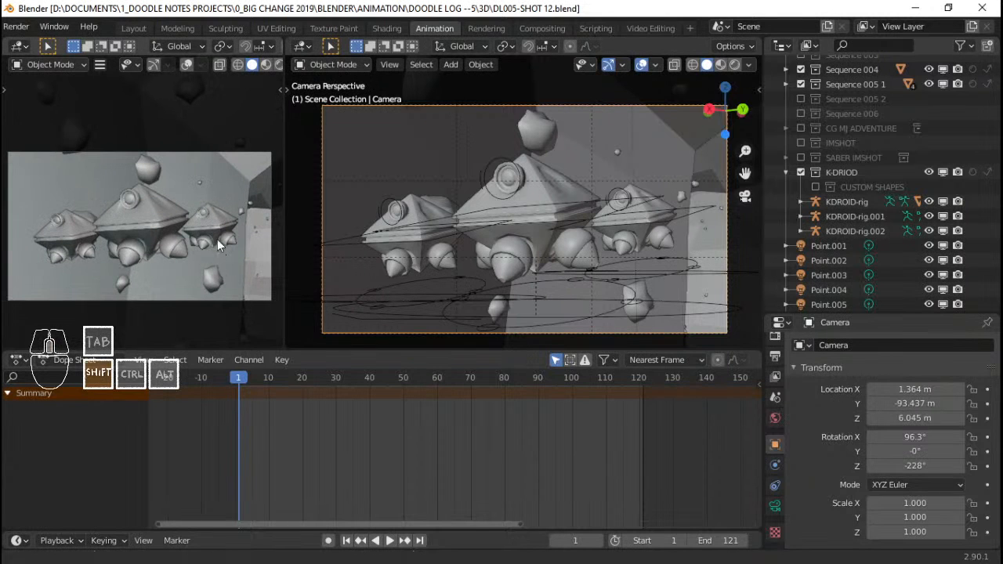
scroll(218, 239, "down", 1, "shift")
Rotate the camera about the global Z axis to about -257° and move it away from the droids.
key("r")
key("z")
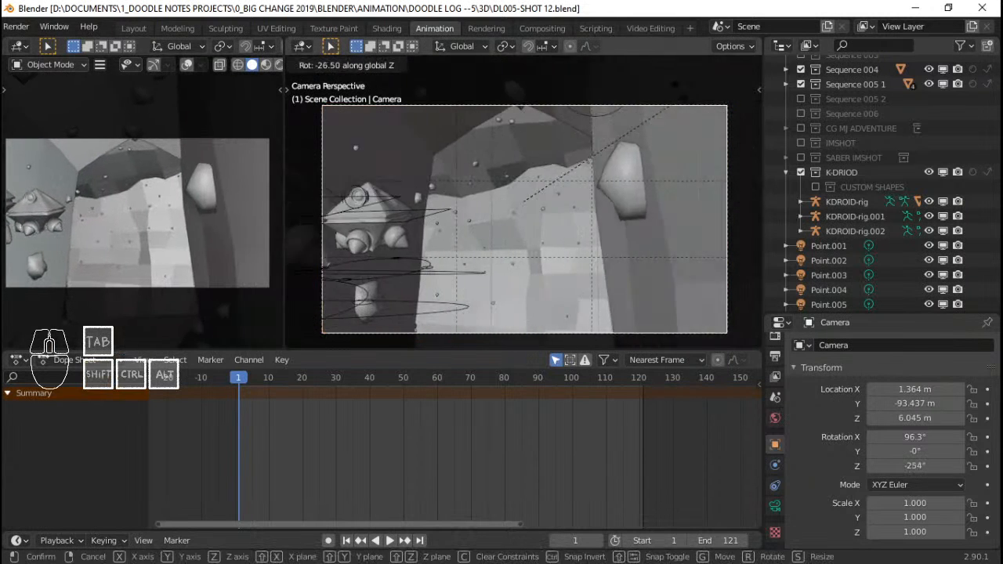
left_click(653, 105)
key("g")
left_click(526, 218)
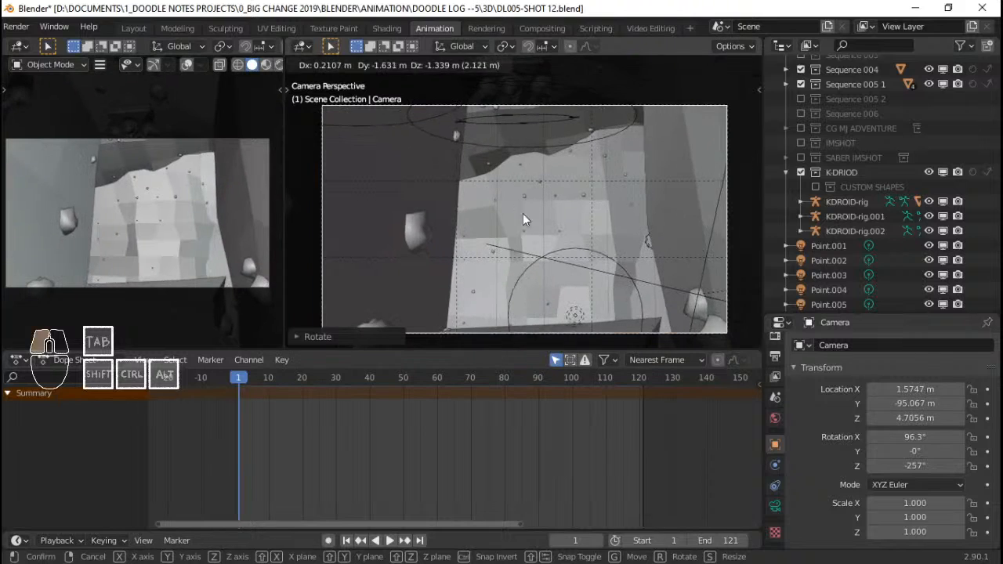
Tilt the camera about the X axis to 88.4° and move it to about X -0.17, Y -95.64, Z 5.06 m.
key("r")
key("x")
left_click(673, 200)
key("g")
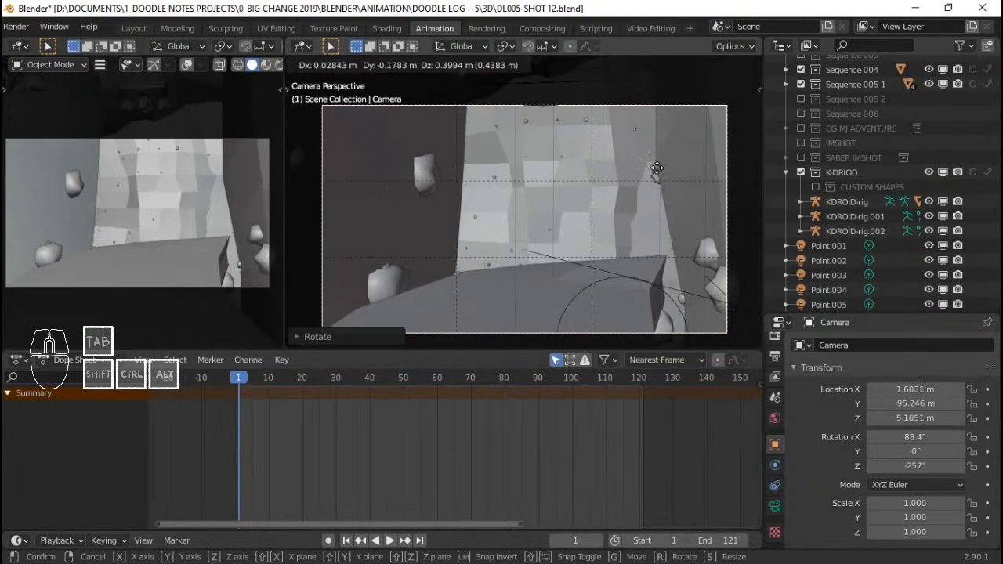
left_click(658, 168)
key("g")
left_click(616, 172)
middle_click_drag(616, 172, 615, 260)
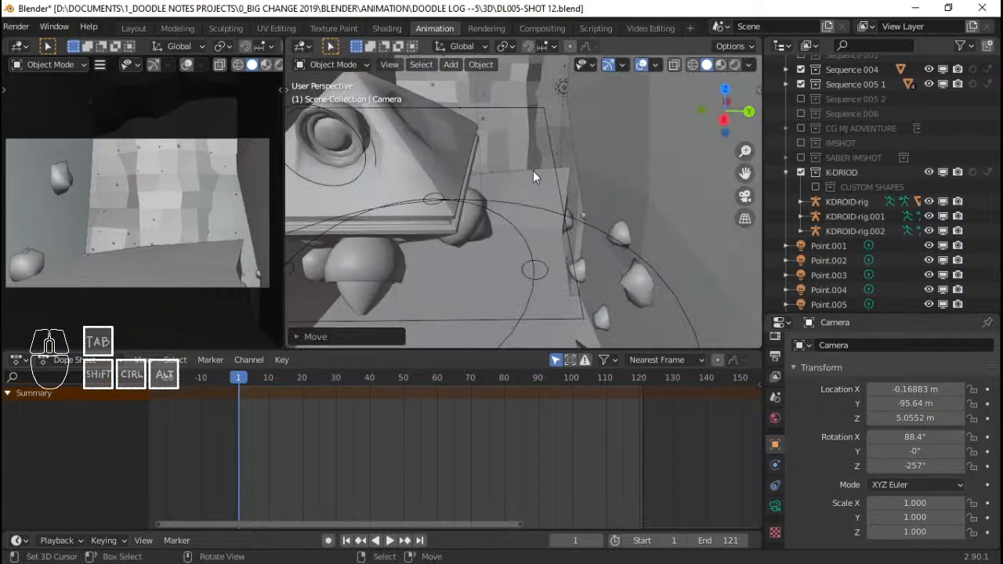
Check the shot's framing through the camera view and save the file.
middle_click_drag(533, 172, 594, 140)
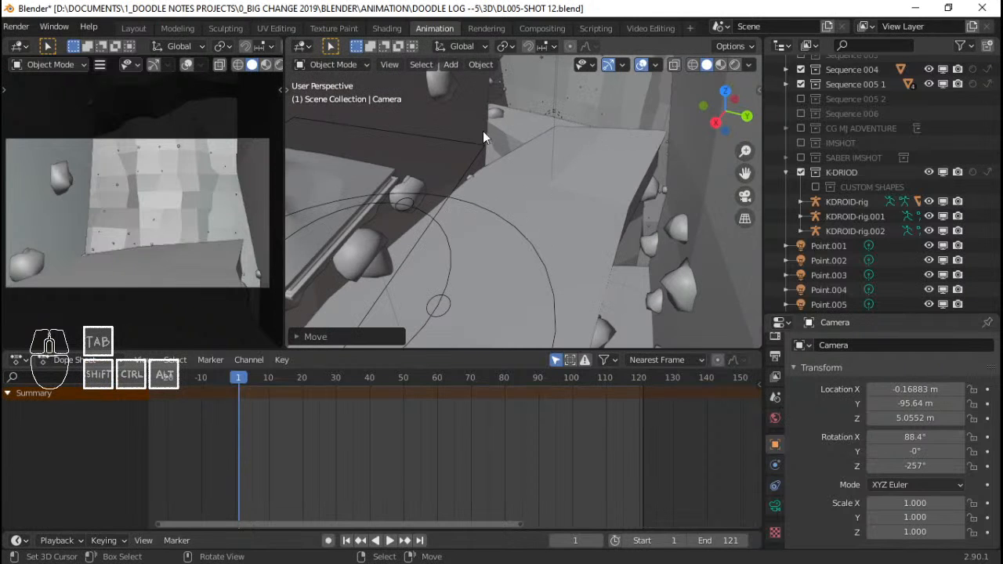
mouse_move(503, 258)
middle_mouse_down()
mouse_move(535, 225)
mouse_move(509, 274)
mouse_move(517, 263)
middle_mouse_up()
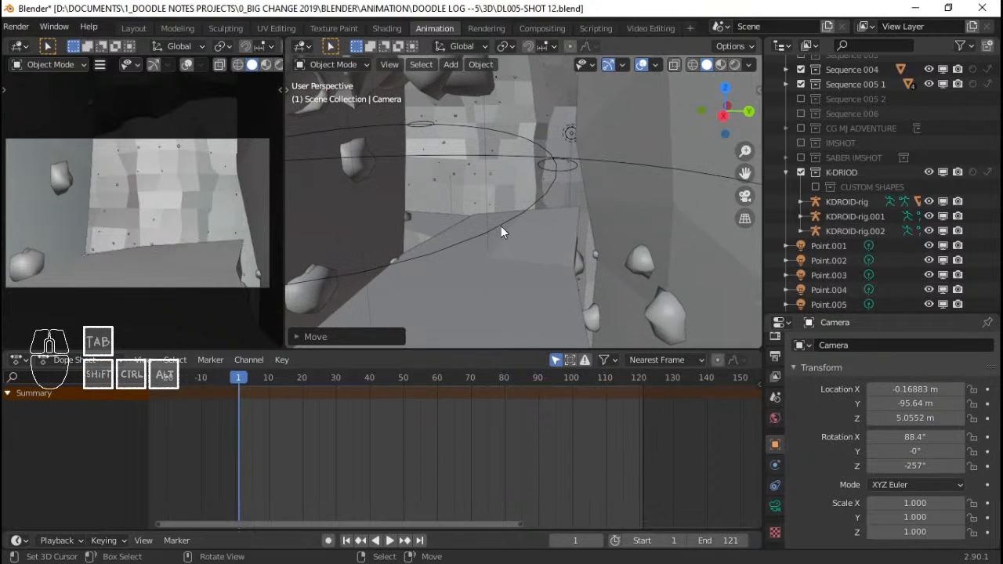
key("KP_0")
scroll(539, 245, "up", 1)
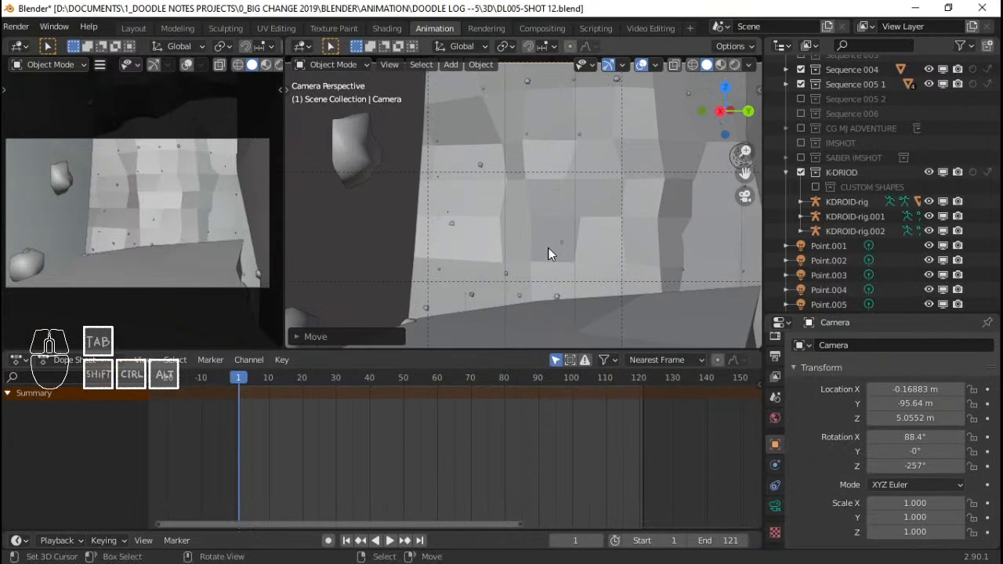
key("ctrl+s")
Place the 3D cursor on the floor of the rock ledge in front of the camera and save the file.
middle_click_drag(600, 230, 531, 253)
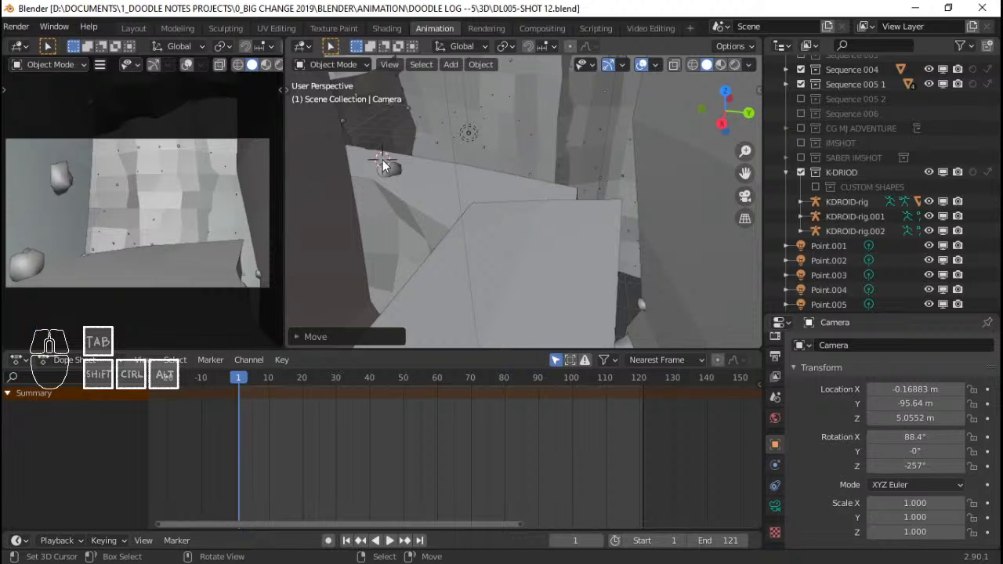
middle_click_drag(520, 327, 544, 155, "shift")
middle_click_drag(489, 261, 517, 186, "shift")
right_click(498, 276, "shift")
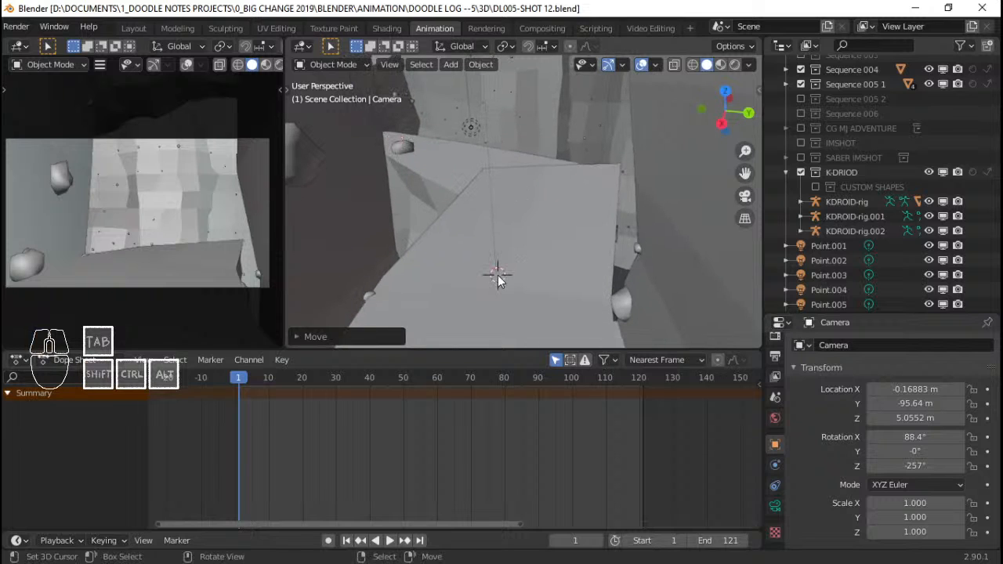
scroll(495, 314, "down", 2)
middle_click_drag(496, 306, 471, 184, "shift")
middle_click_drag(469, 228, 574, 157)
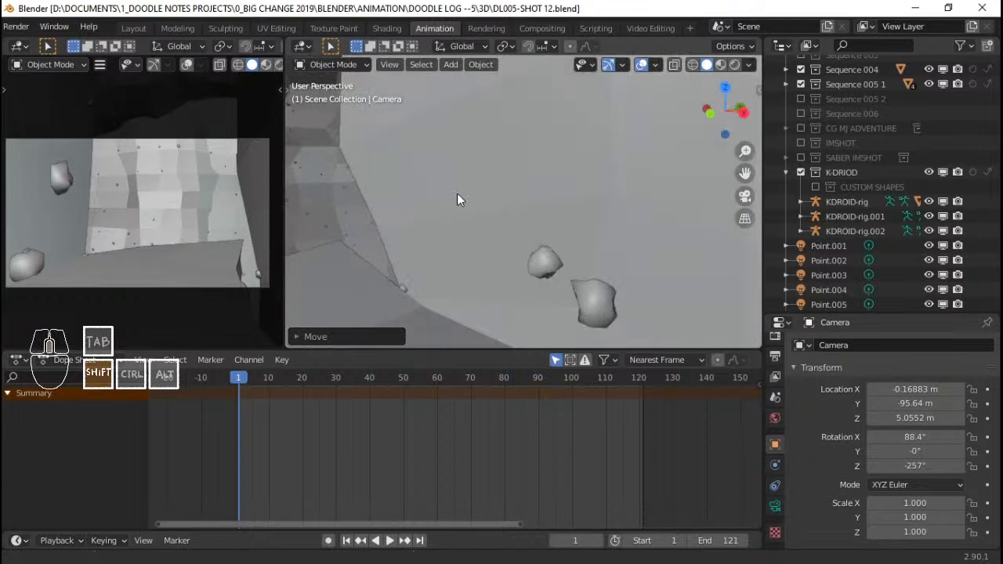
middle_click_drag(457, 193, 526, 98, "shift")
middle_click_drag(458, 237, 443, 250)
middle_click_drag(501, 196, 476, 236)
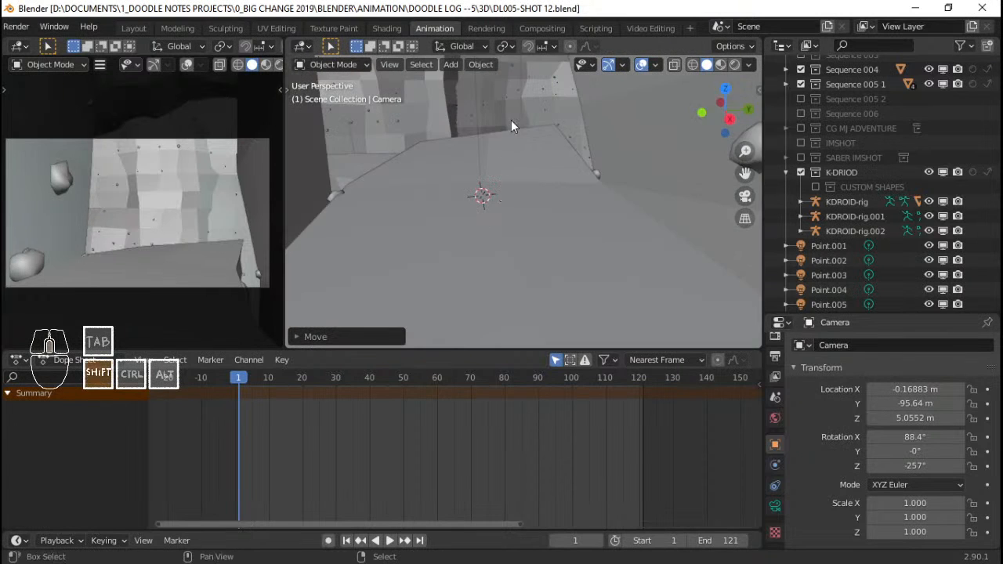
middle_click_drag(511, 125, 524, 149, "shift")
middle_click_drag(517, 205, 496, 230)
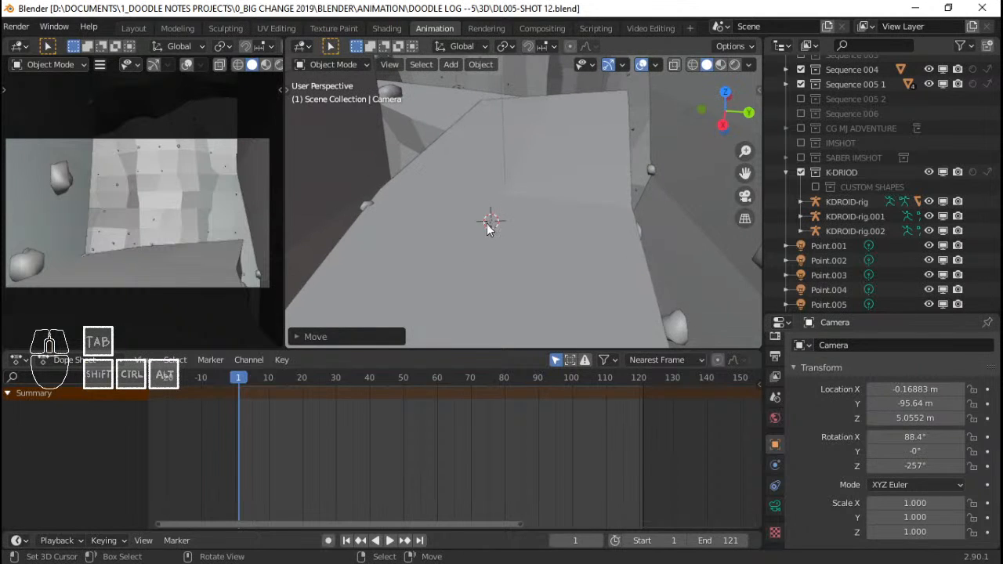
key("ctrl+s")
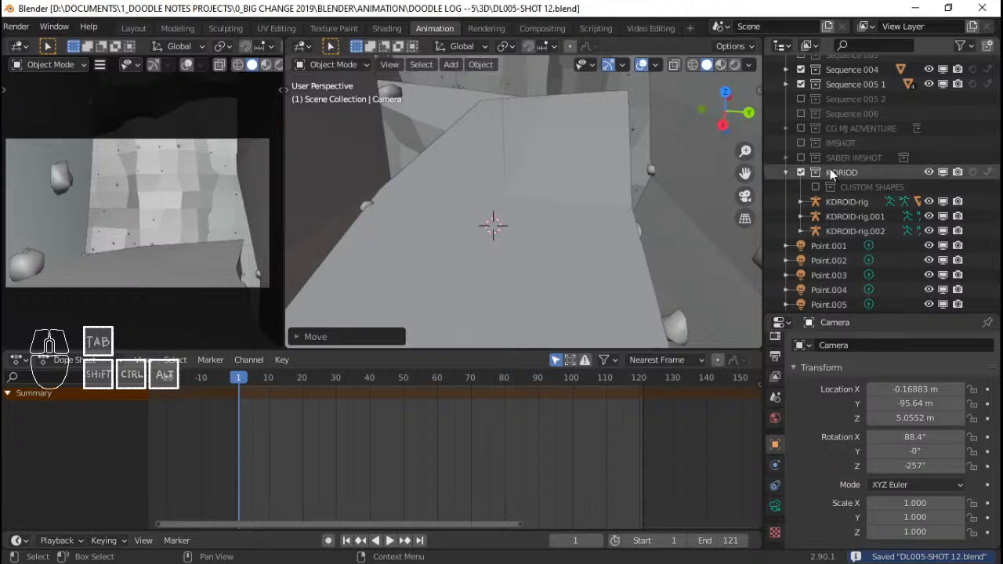
Collapse the K-DRIOD collection and make the top-level Scene Collection active.
left_click(782, 175)
scroll(879, 181, "up", 5)
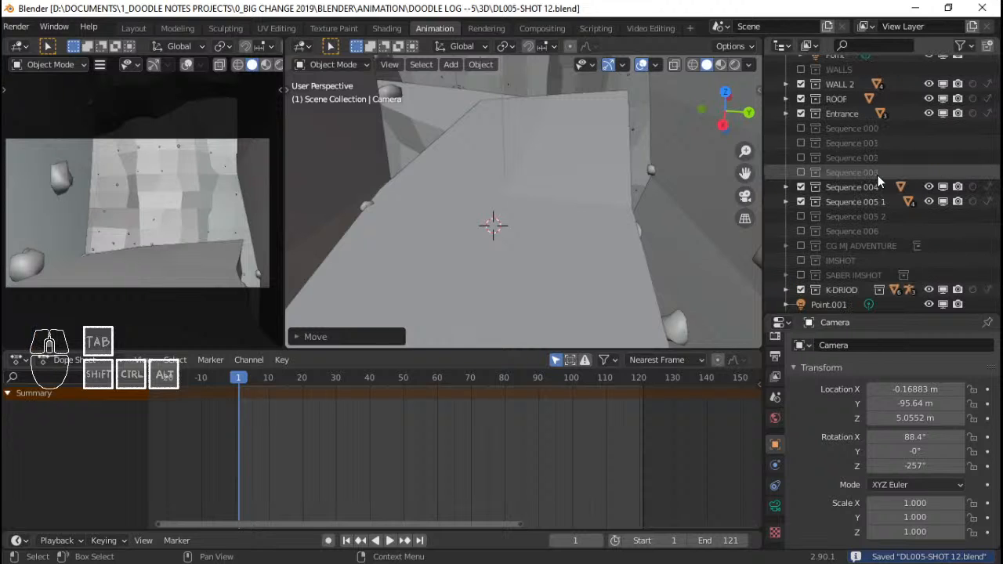
scroll(879, 181, "up", 8)
left_click(833, 63)
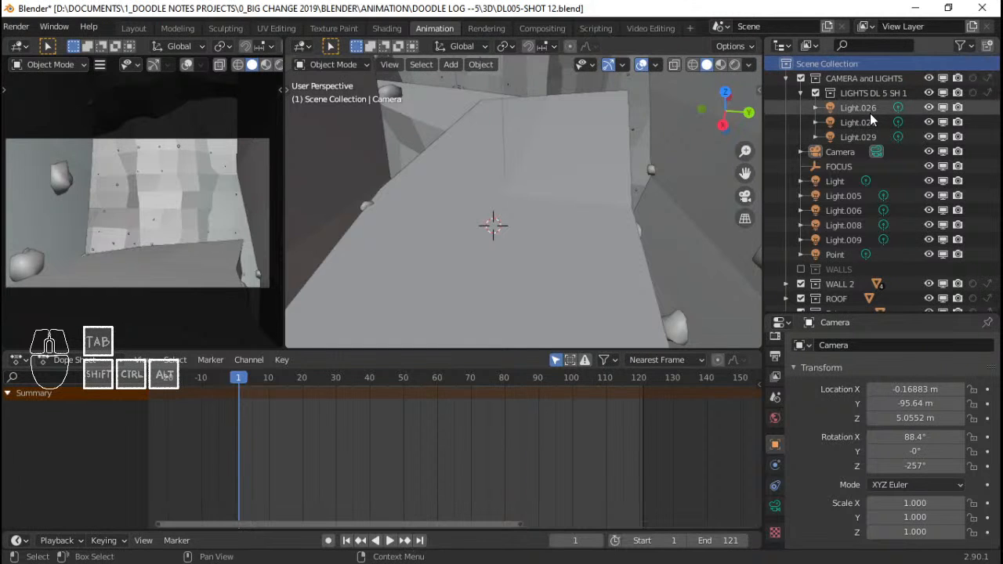
scroll(837, 103, "down", 12)
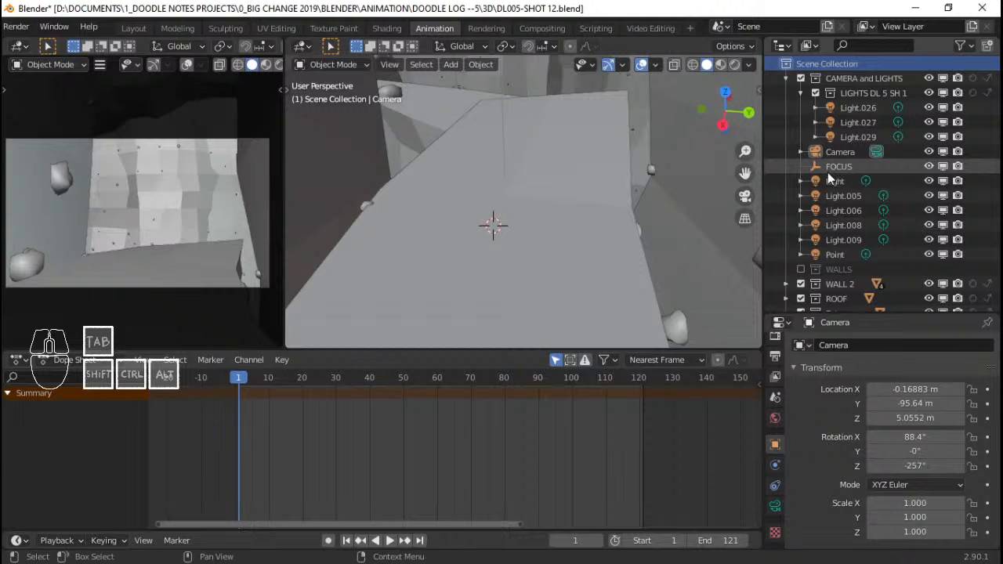
scroll(3, 26, "left", 3)
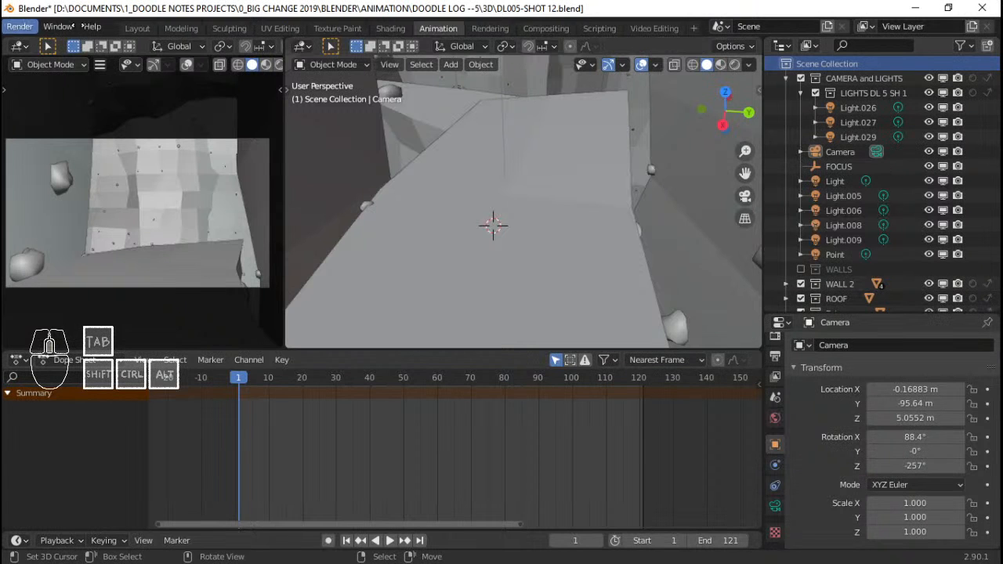
Start appending from another file and browse to the BLENDER folder inside 0_BIG CHANGE 2019.
left_click(34, 26)
left_click(108, 191)
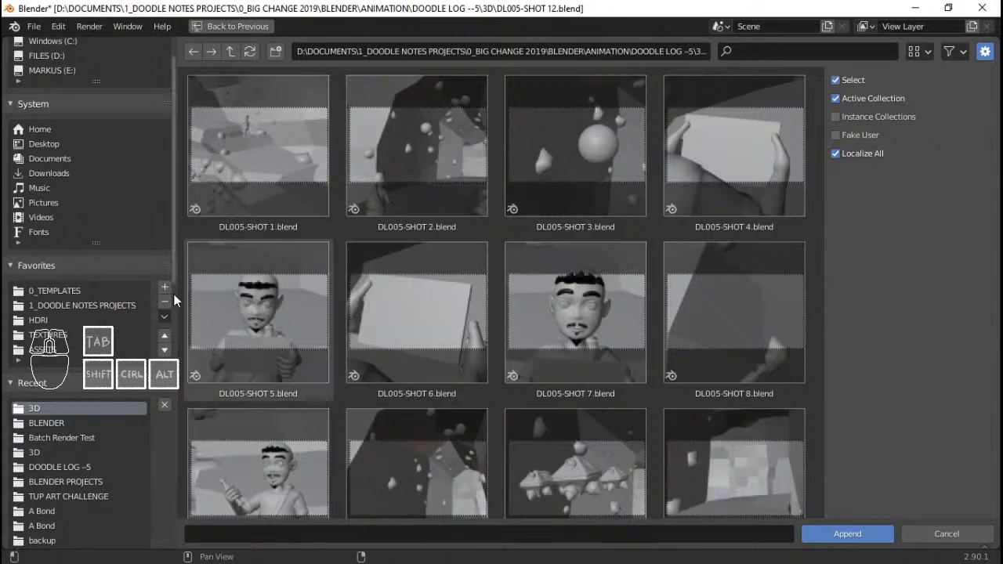
left_click(118, 303)
double_click(256, 151)
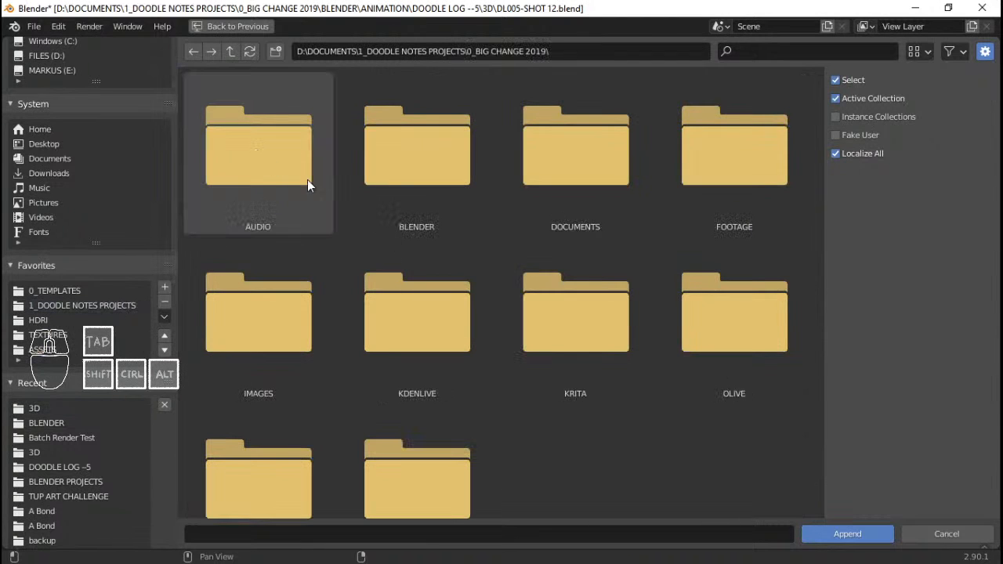
double_click(462, 166)
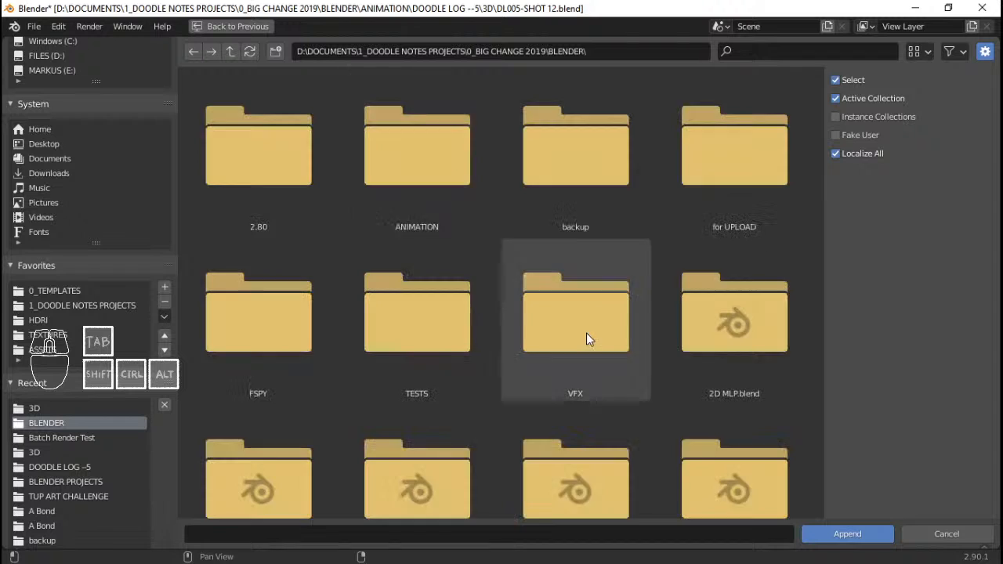
Append the EXT-RM collection from DROID_EXTREME.blend.
scroll(588, 318, "down", 10)
scroll(589, 317, "down", 10)
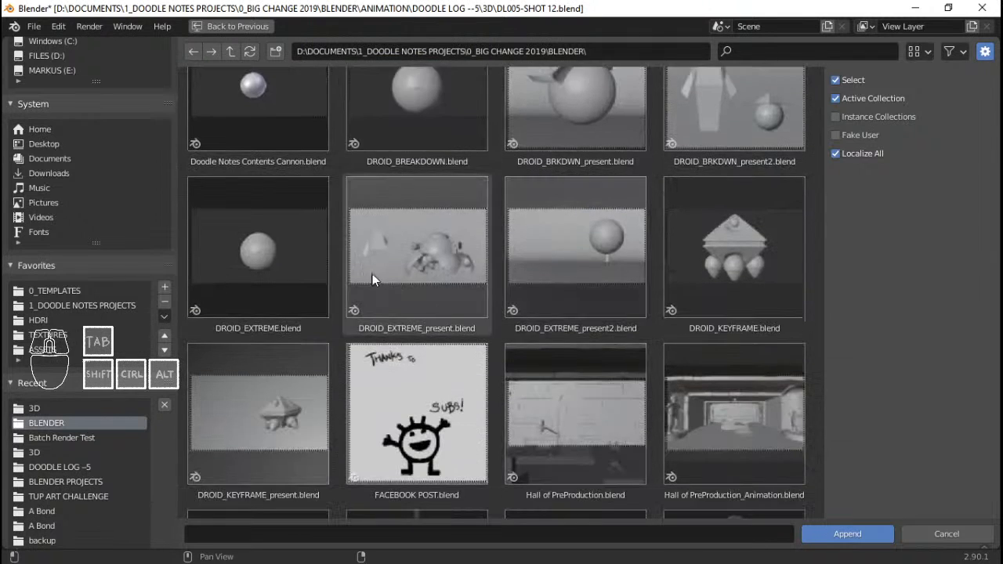
left_click(257, 278)
double_click(257, 278)
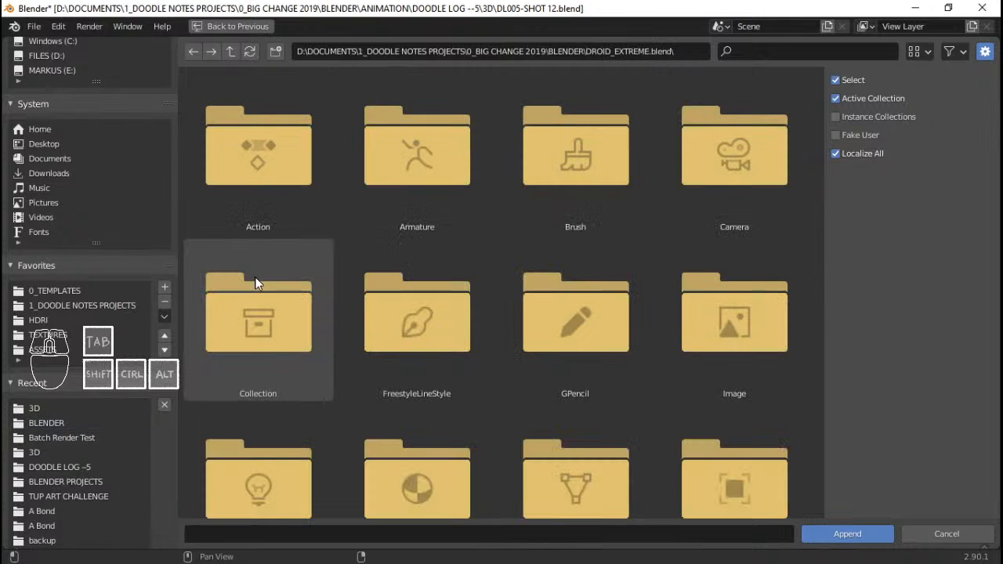
double_click(306, 313)
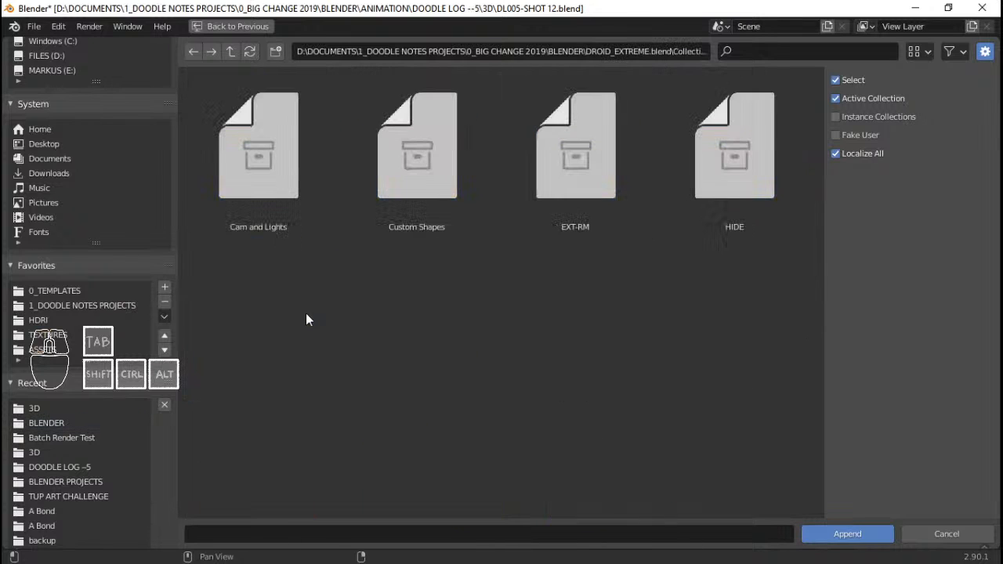
double_click(596, 180)
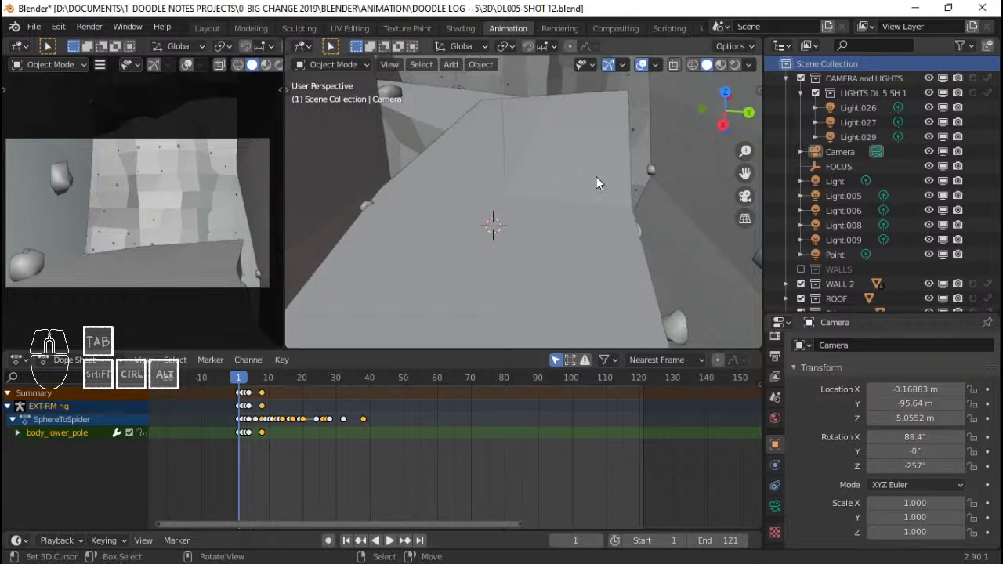
Exclude the Custom Shapes collection inside EXT-RM from the view layer.
scroll(941, 228, "down", 10)
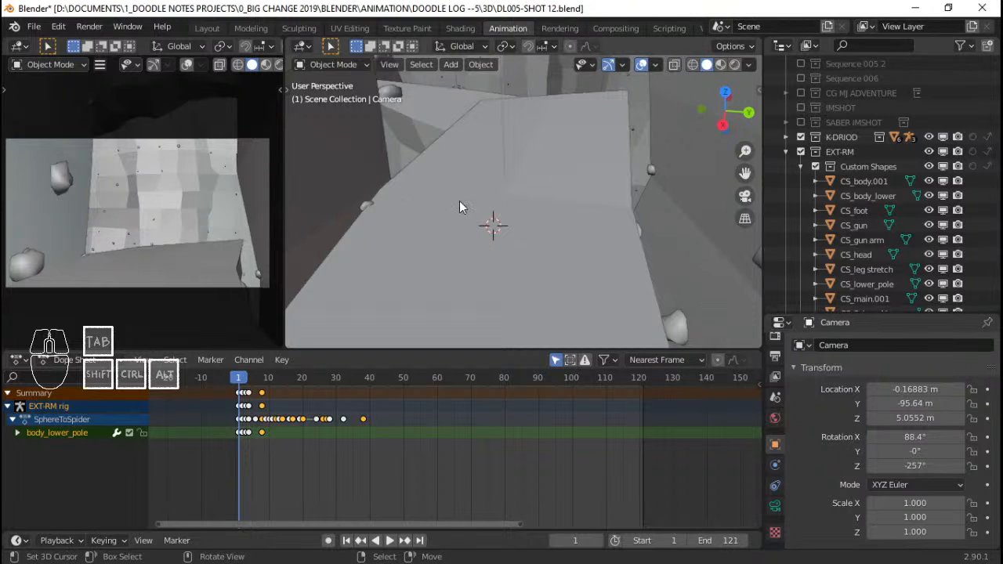
scroll(870, 208, "down", 3)
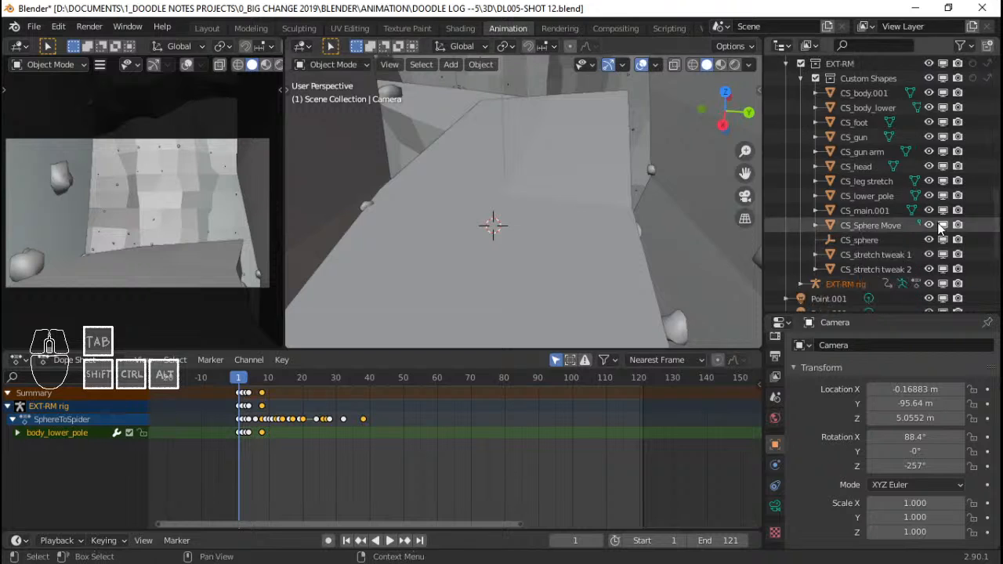
scroll(870, 207, "up", 3)
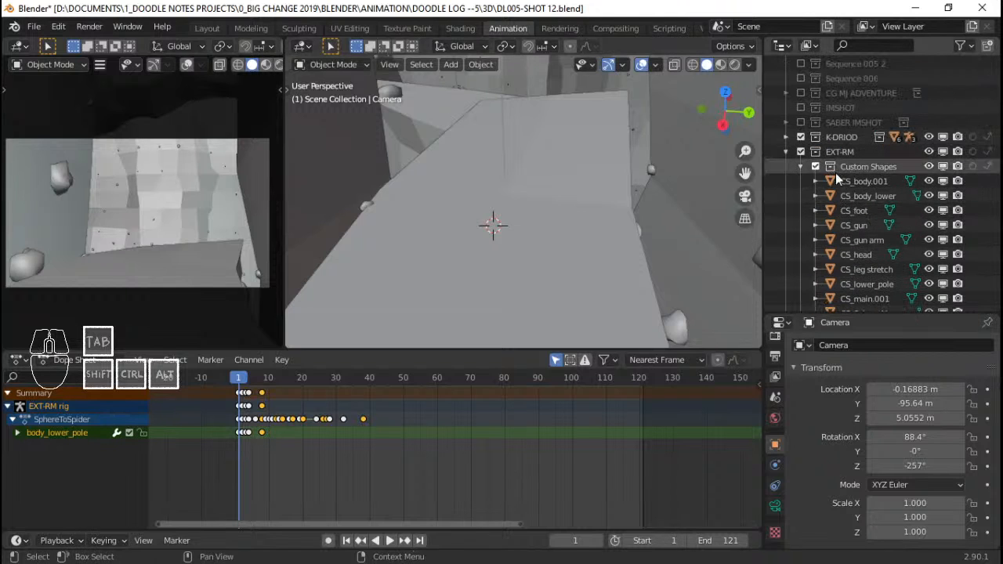
left_click(804, 166)
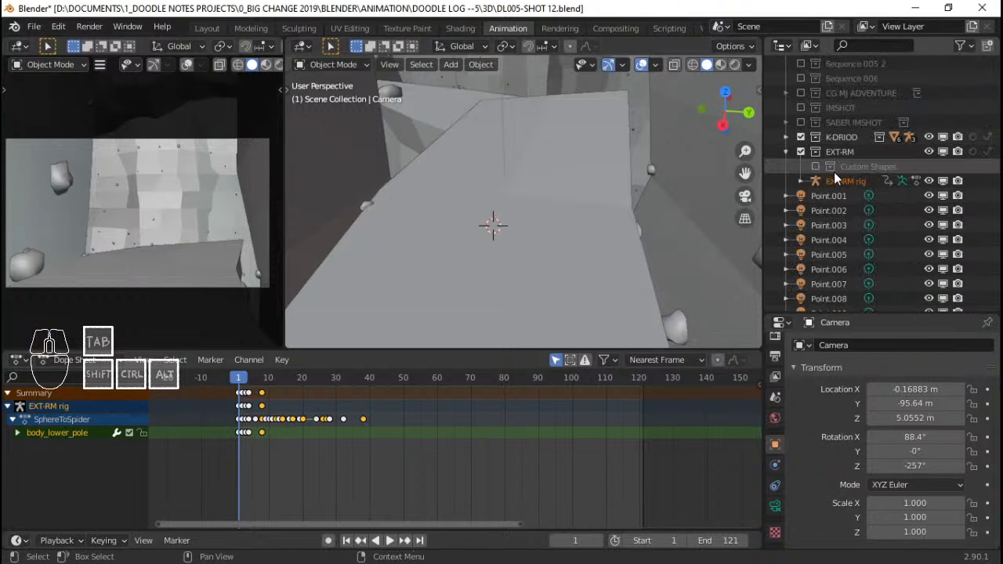
left_click(839, 180)
left_click(816, 166)
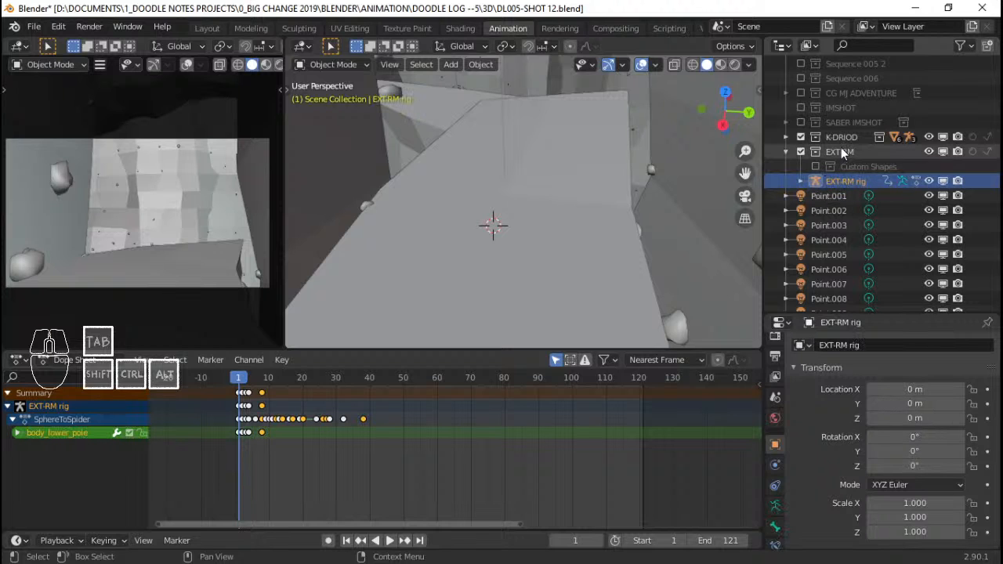
Select the EXT-RM rig and snap it to the 3D cursor with its offset kept.
left_click(843, 151)
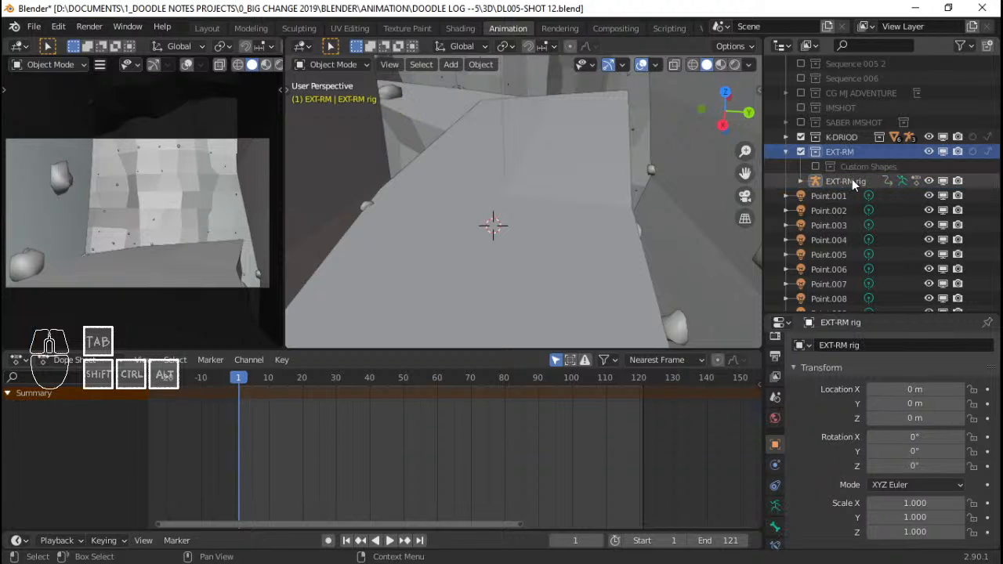
left_click(853, 181)
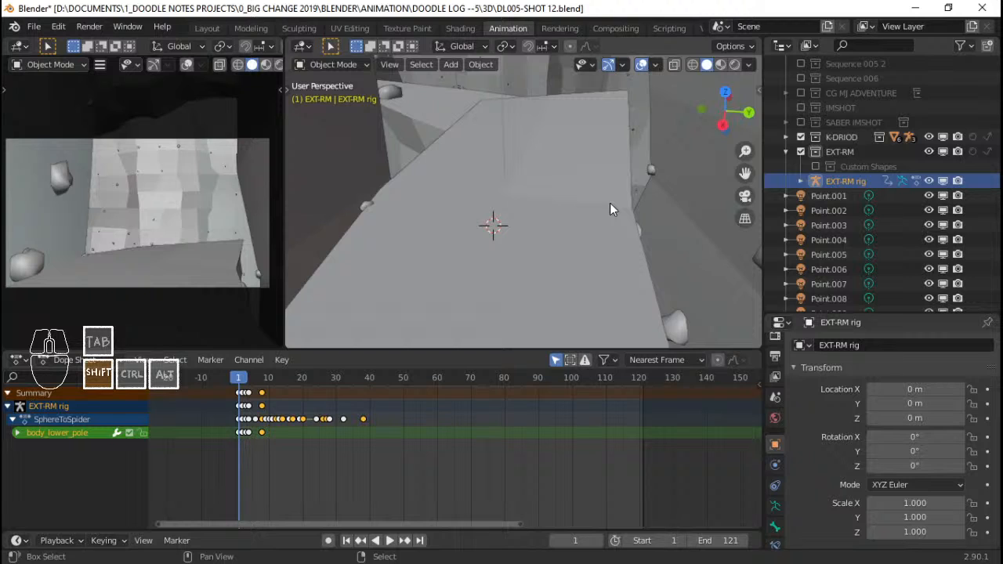
key("shift+s")
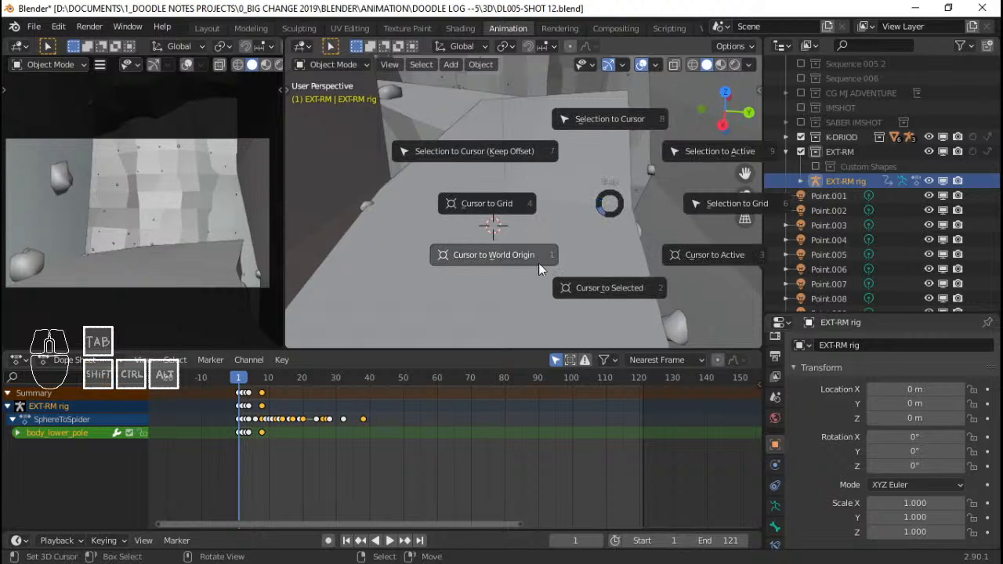
left_click(488, 151)
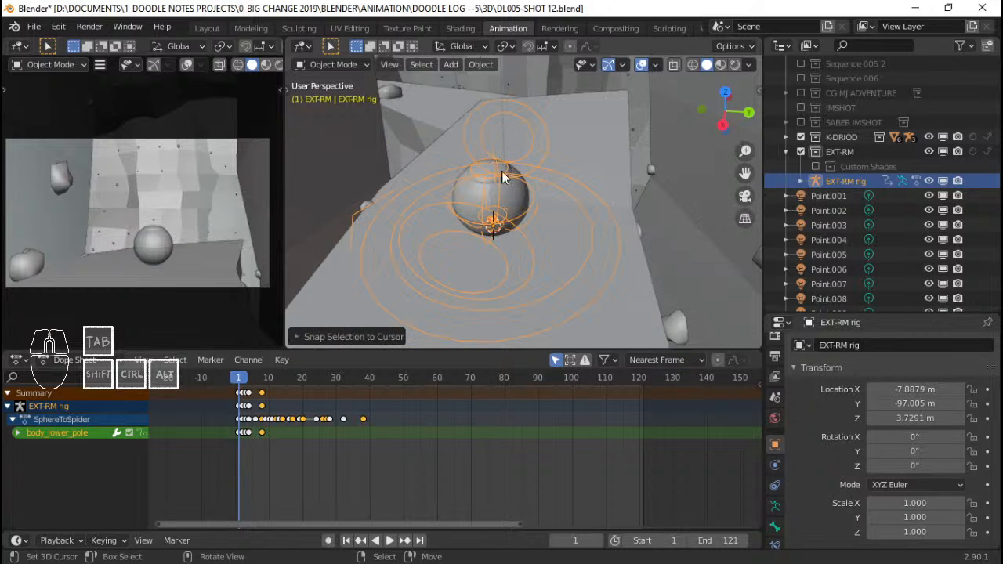
Play the droid's SphereToSpider action from the start several times to review the transformation, and return to frame 1.
middle_click_drag(511, 175, 564, 192)
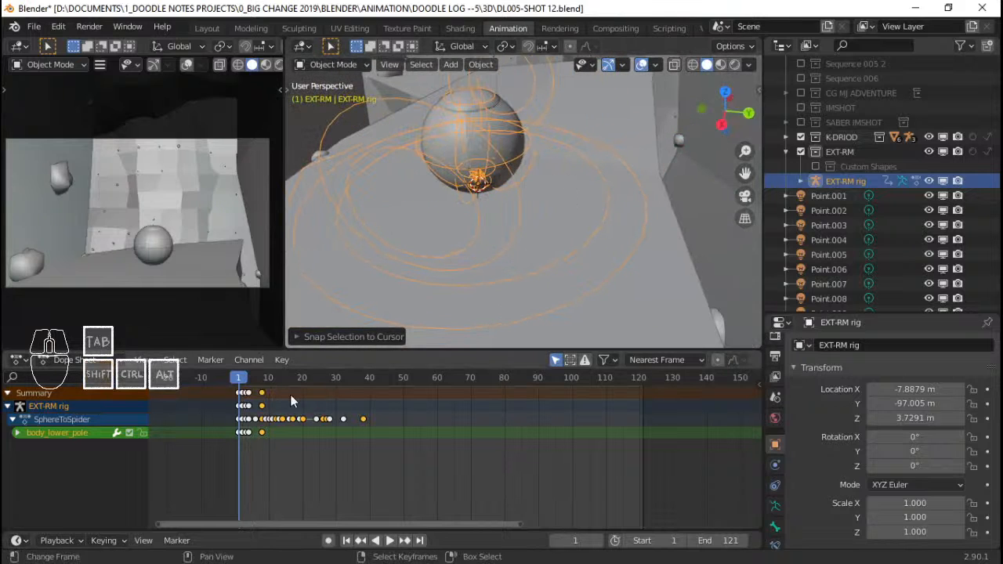
key("space")
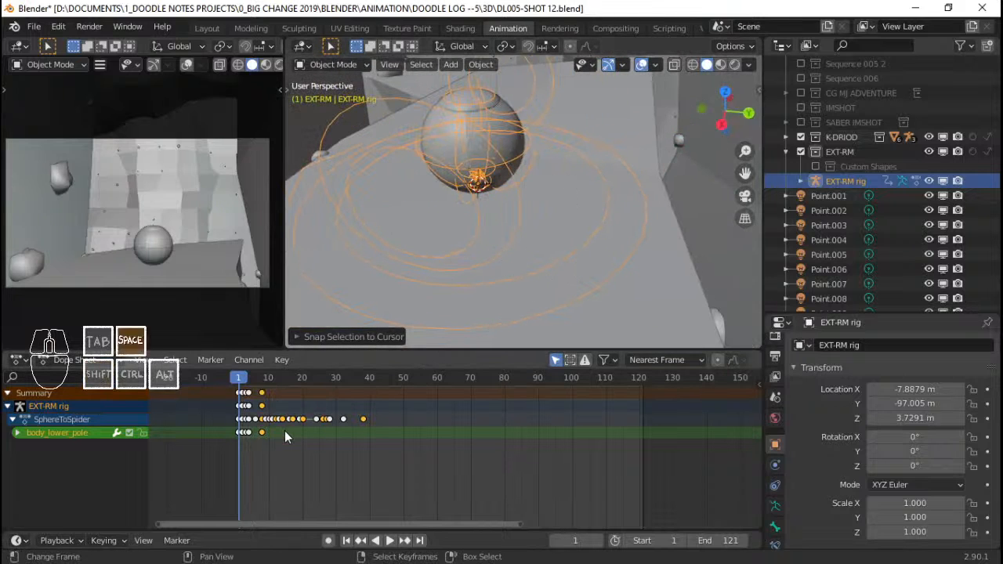
key("space")
middle_click_drag(465, 239, 475, 317, "shift")
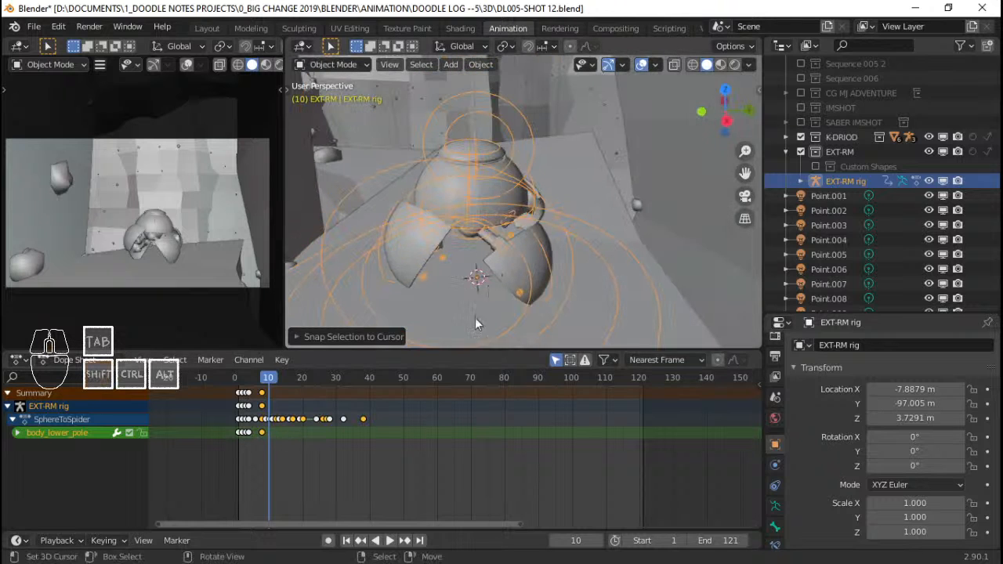
left_click(233, 440)
key("space")
key("space")
left_click(233, 439)
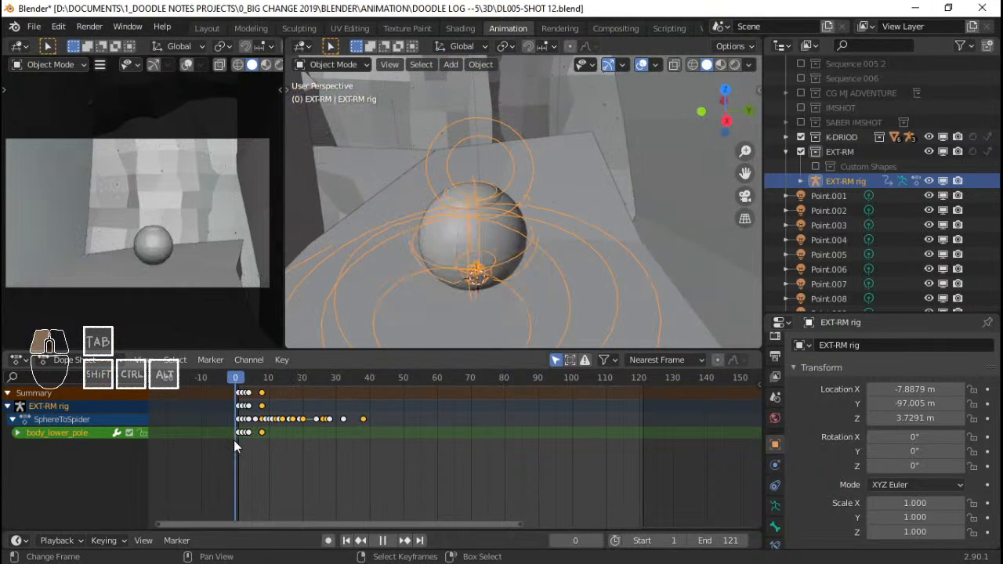
key("space")
key("space")
left_click(234, 439)
key("space")
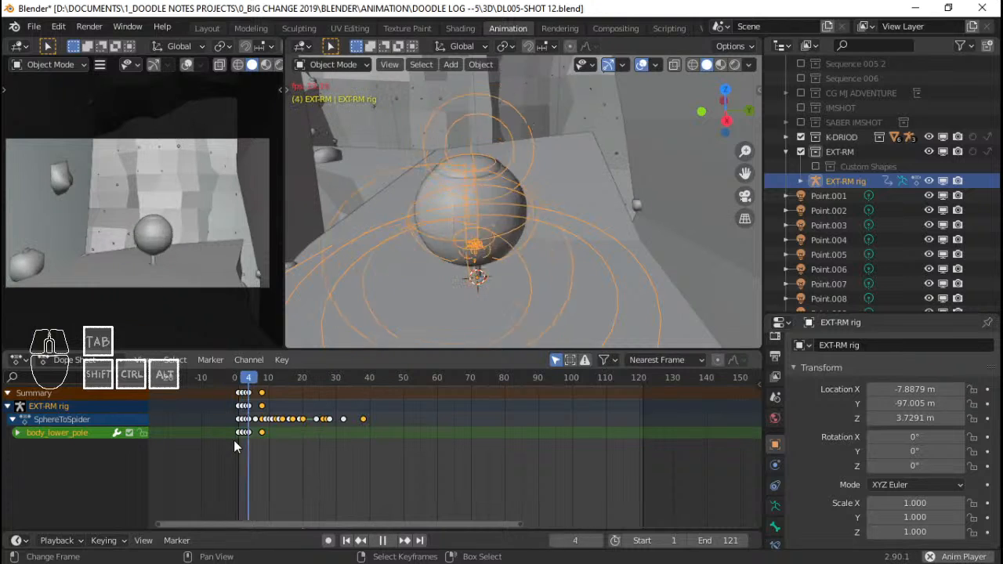
key("space")
key("shift+Left")
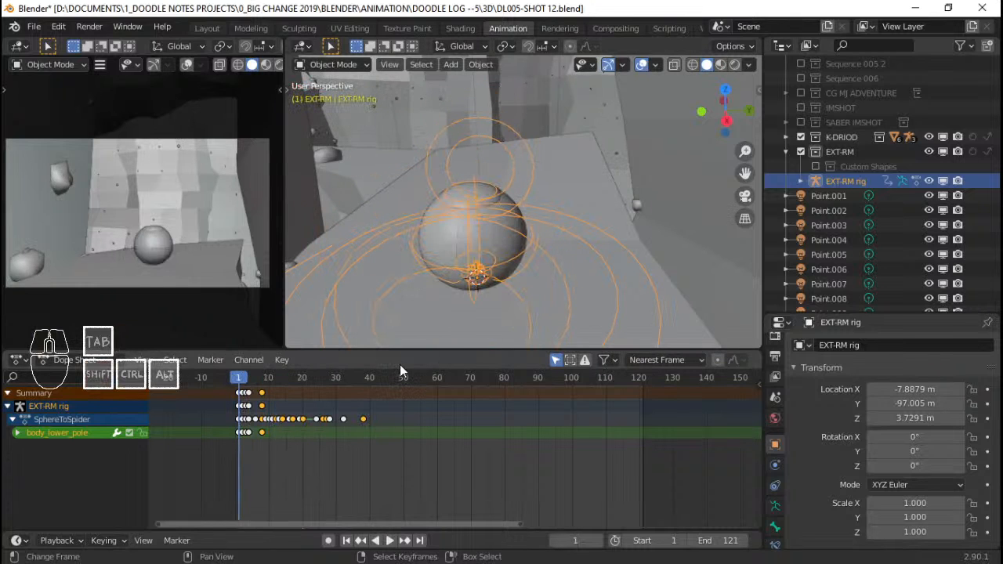
Save the DL005-SHOT 12 file.
key("ctrl+s")
key("ctrl+Tab")
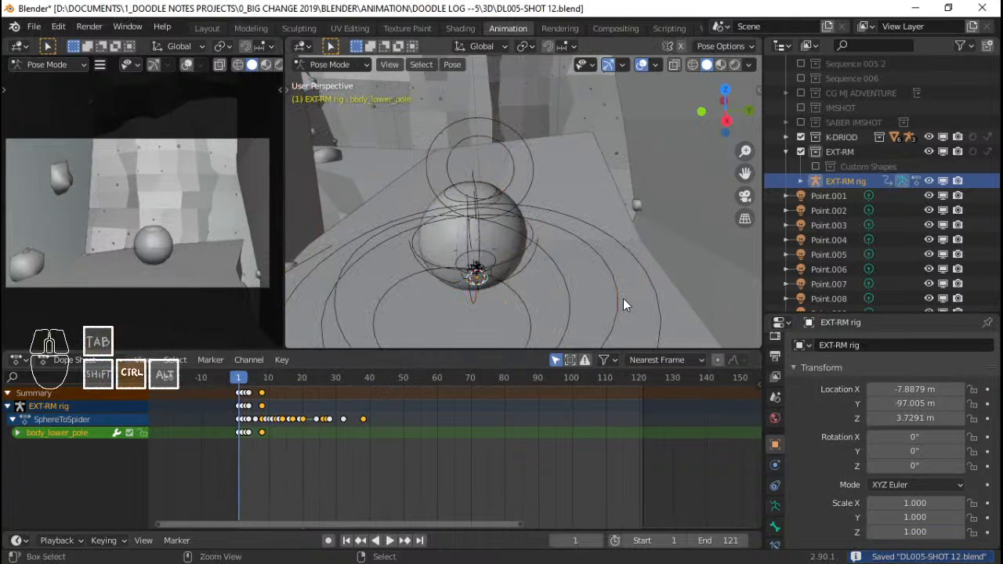
left_click(620, 296)
key("r")
key("z")
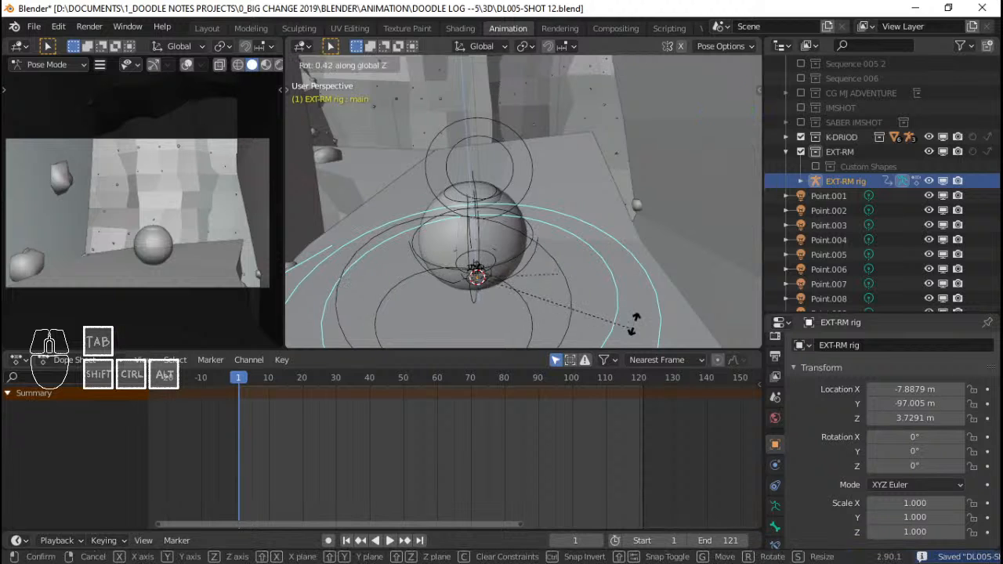
key("z")
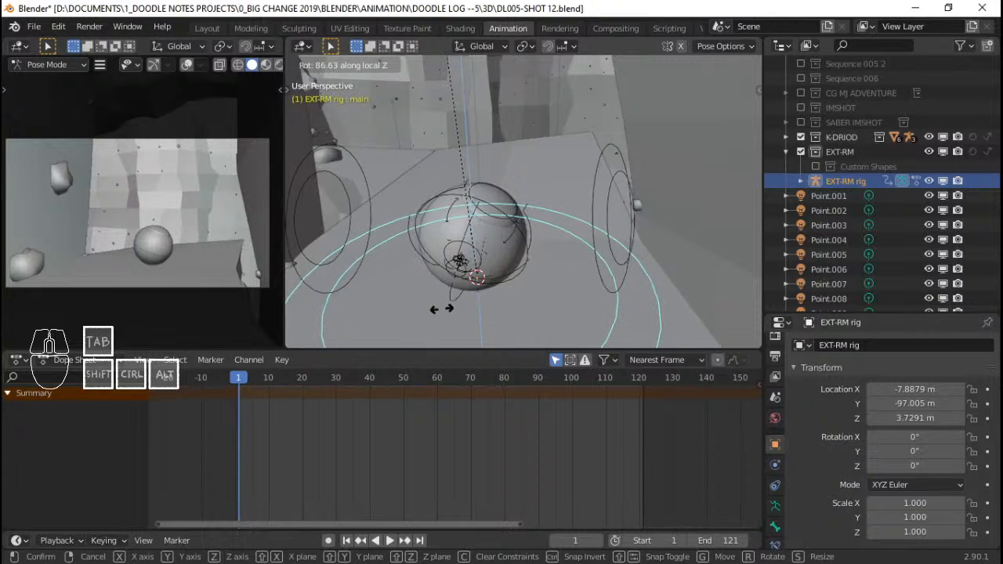
right_click(536, 293)
key("ctrl+Tab")
left_click(620, 282)
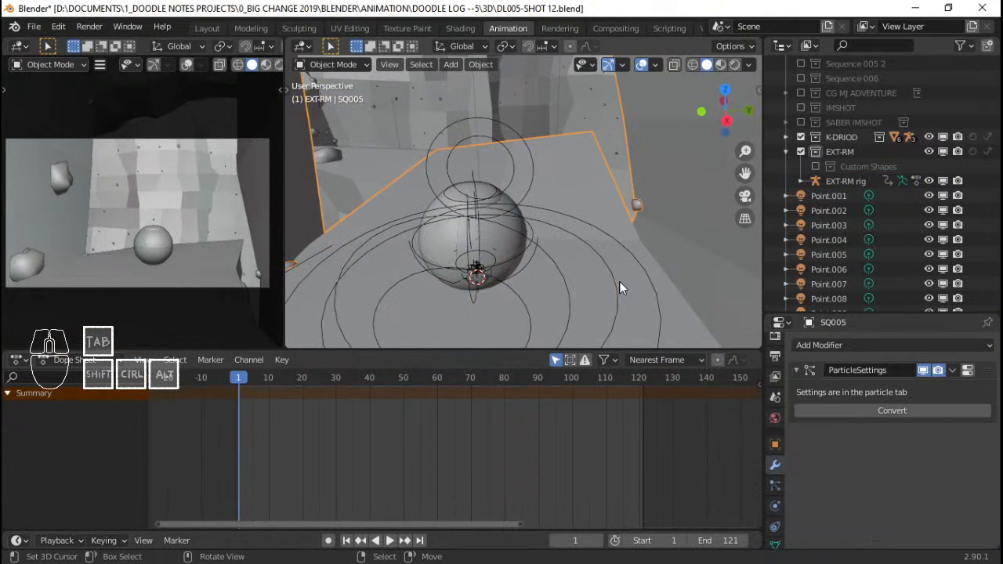
Rotate the EXT-RM rig object about the global Z axis to 92.3° and put the rig in Pose Mode.
left_click(619, 282)
key("r")
key("z")
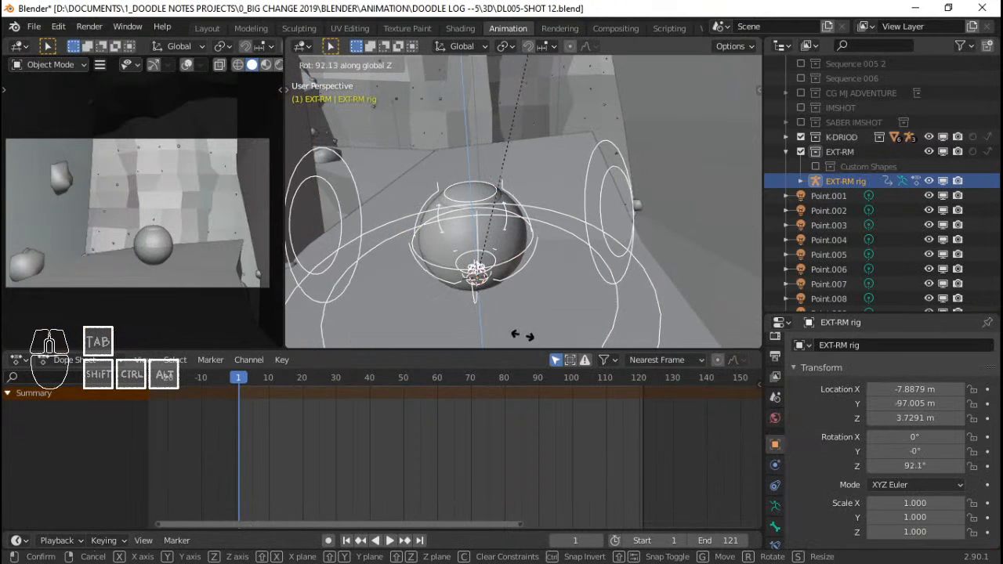
left_click(520, 336)
middle_click_drag(591, 269, 628, 262)
key("r")
key("z")
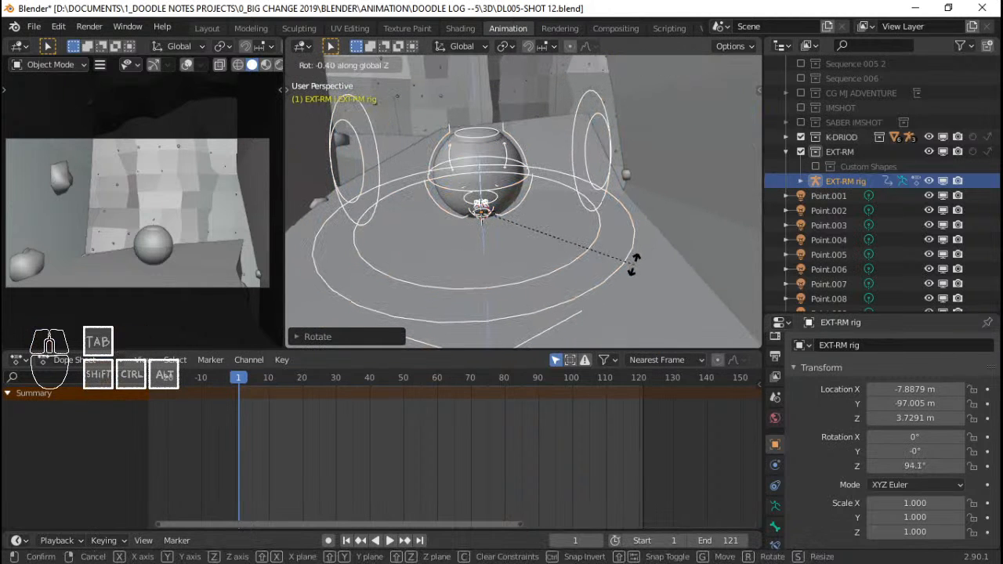
left_click(635, 273)
middle_click_drag(520, 223, 478, 242)
key("ctrl+Tab")
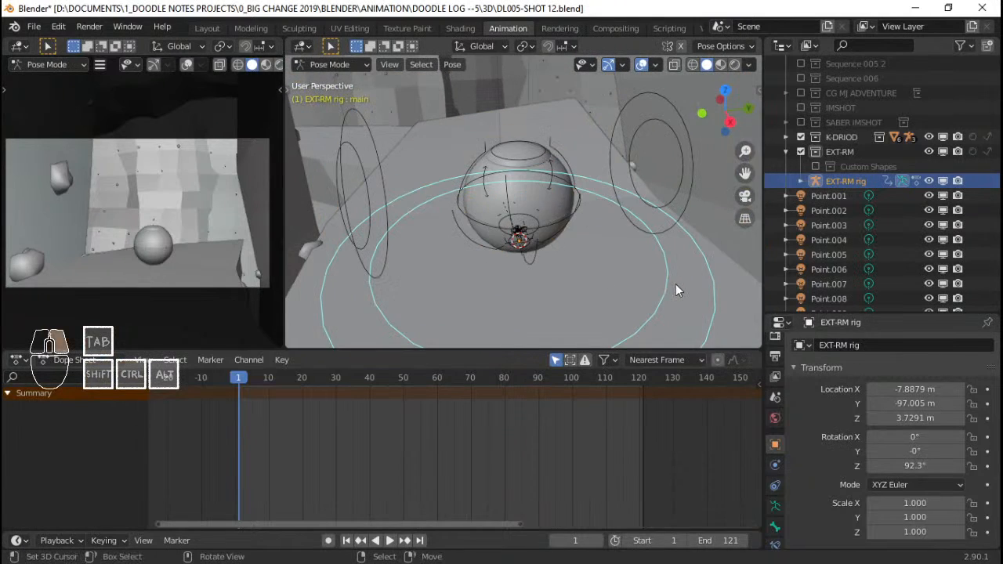
middle_click_drag(608, 322, 577, 243)
key("g")
key("y")
key("y")
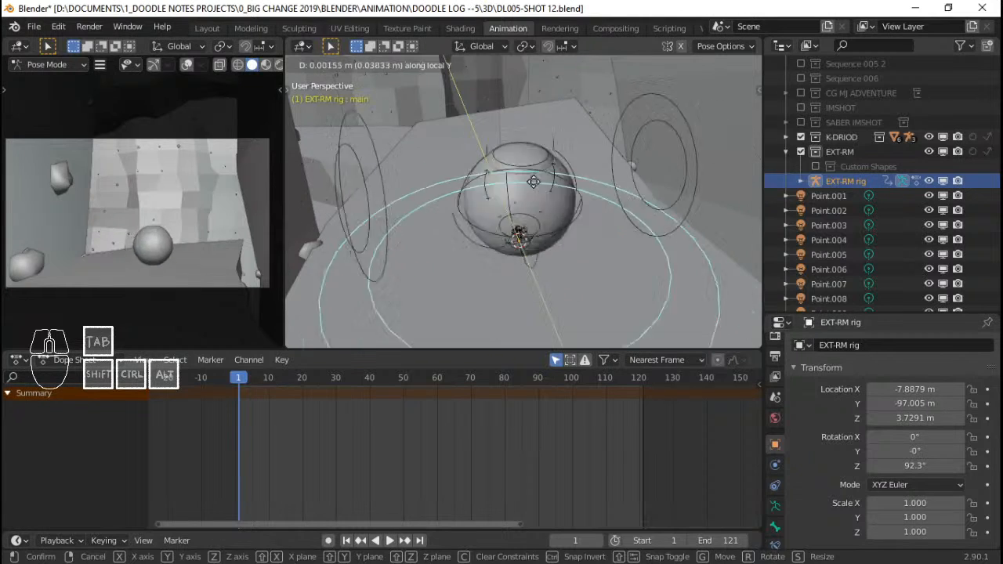
right_click(561, 276)
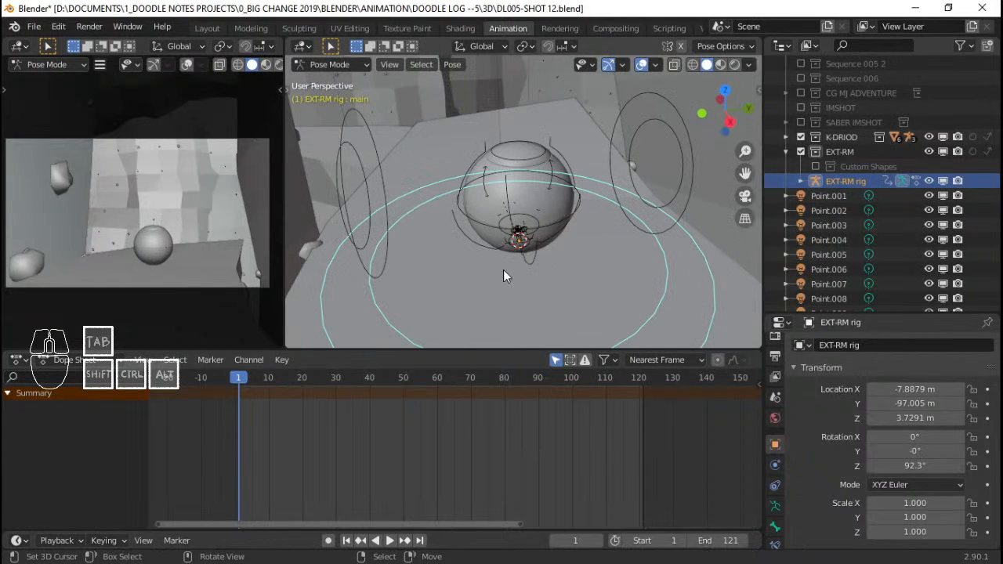
mouse_move(555, 260)
middle_mouse_down()
mouse_move(553, 205)
mouse_move(545, 244)
middle_mouse_up()
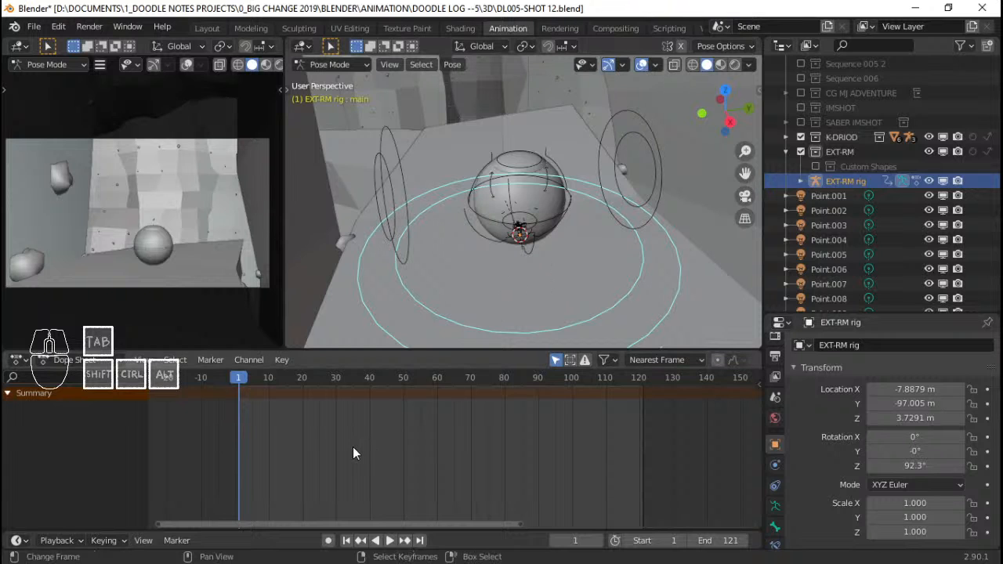
Play and scrub the droid's transformation from the first frame up to frame 27.
key("space")
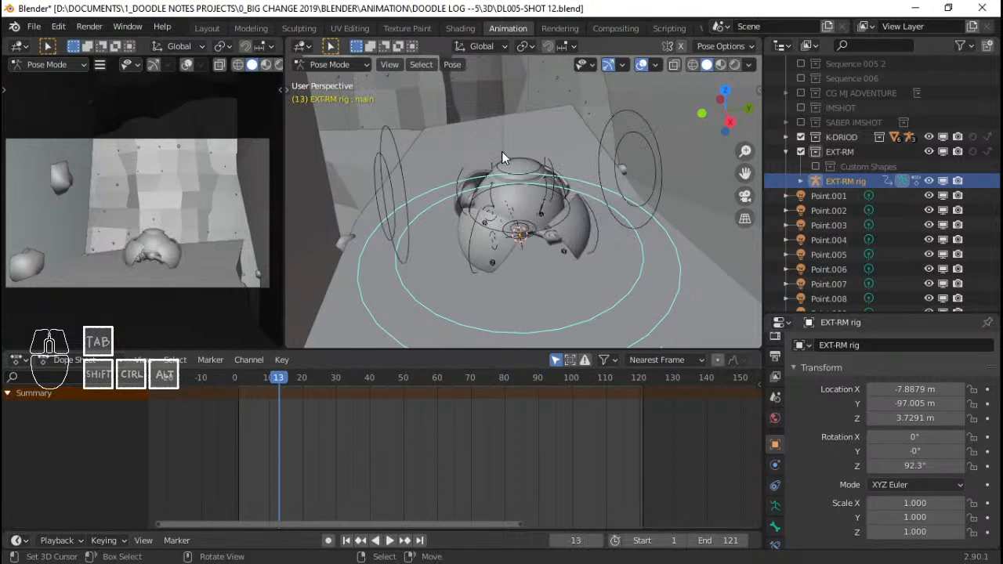
mouse_move(301, 439)
left_mouse_down()
mouse_move(326, 447)
mouse_move(295, 452)
left_mouse_up()
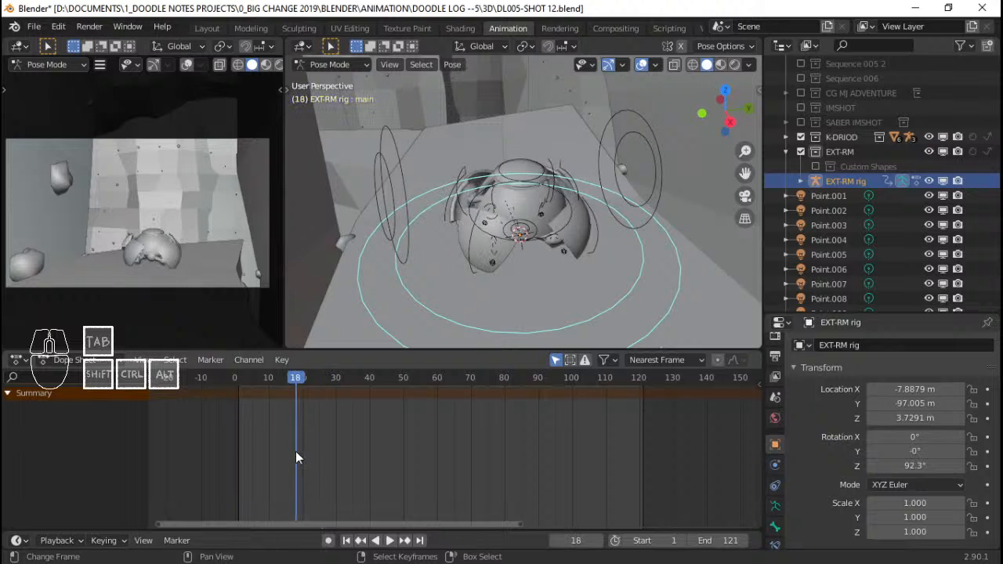
key("space")
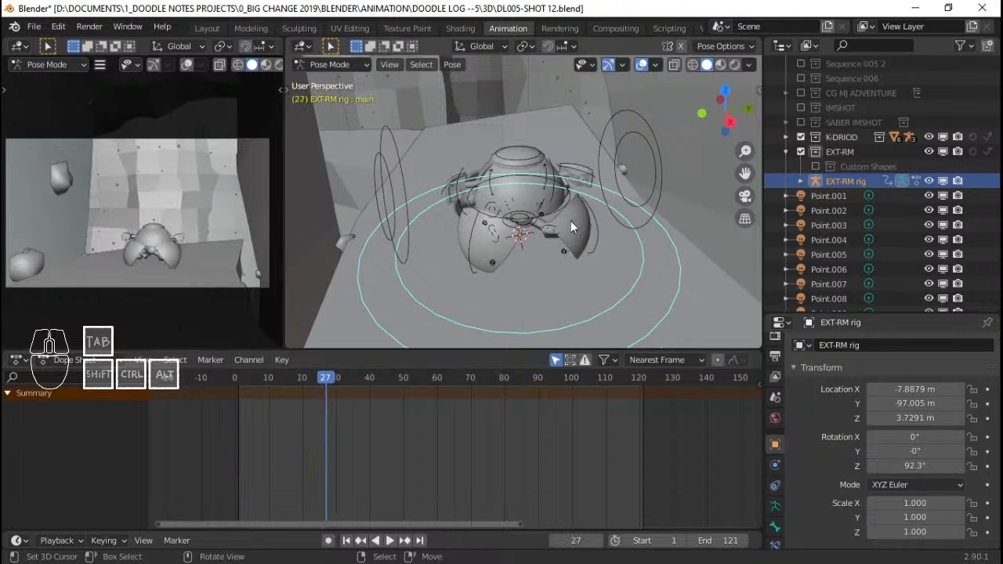
Select every rig bone except main and shift all their SphereToSpider keyframes so the action starts at frame 24.
key("ctrl+i")
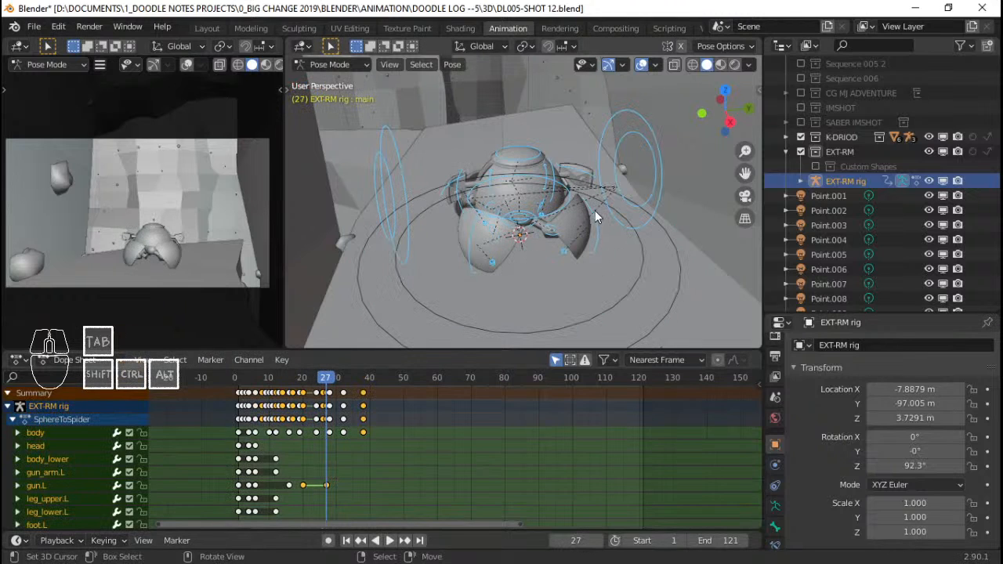
scroll(296, 439, "up", 3)
key("a")
key("g")
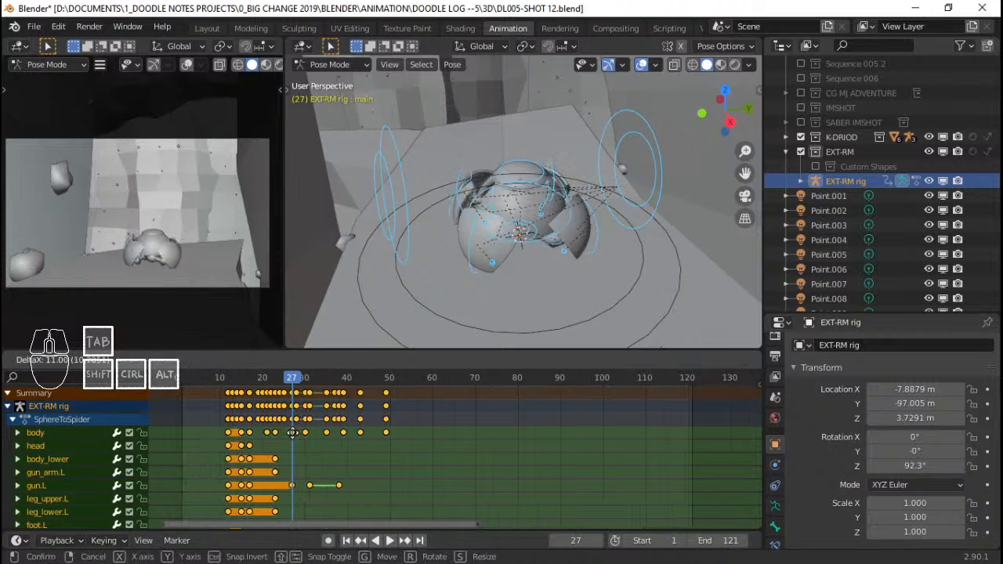
left_click(337, 427)
left_click(202, 418)
key("space")
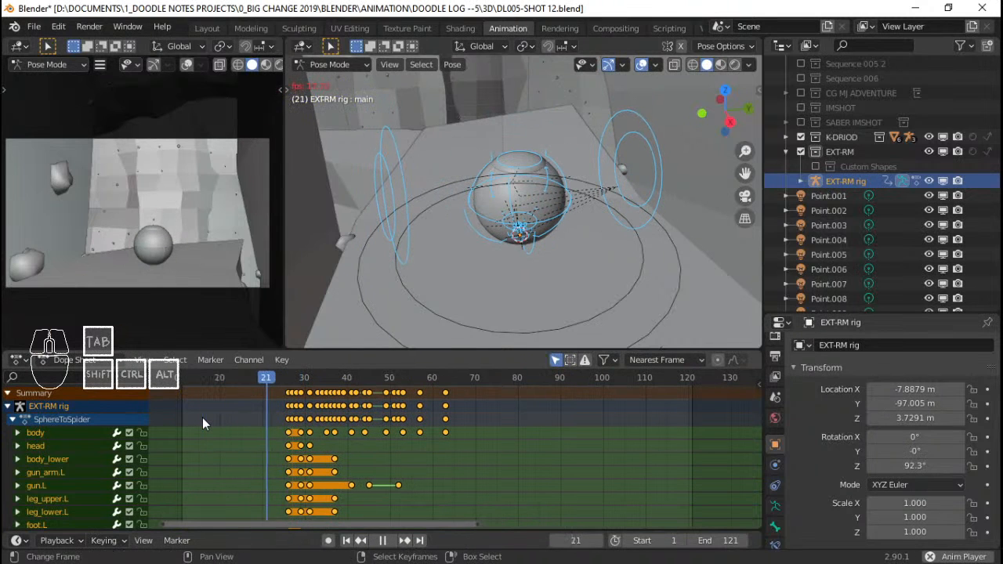
key("space")
key("g")
left_click(270, 438)
Play the shot from near its start several times to review the timing of the delayed transformation.
left_click(189, 430)
key("space")
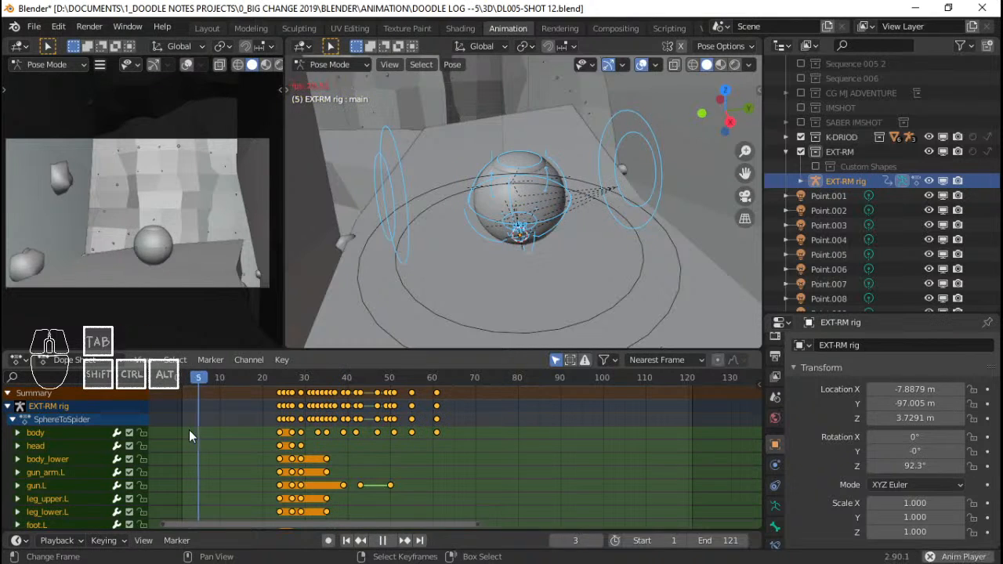
key("space")
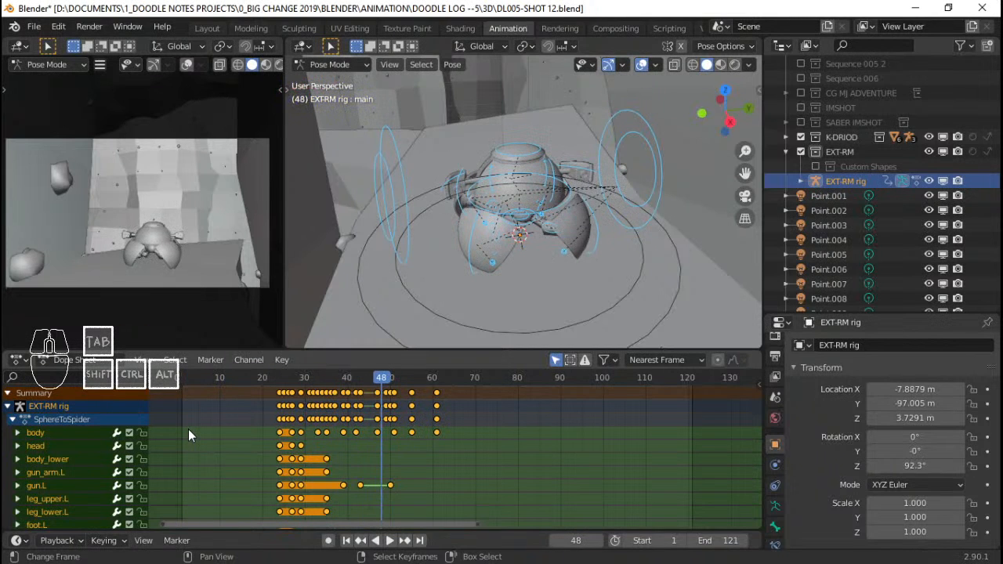
scroll(560, 245, "up", 1)
scroll(568, 232, "up", 1)
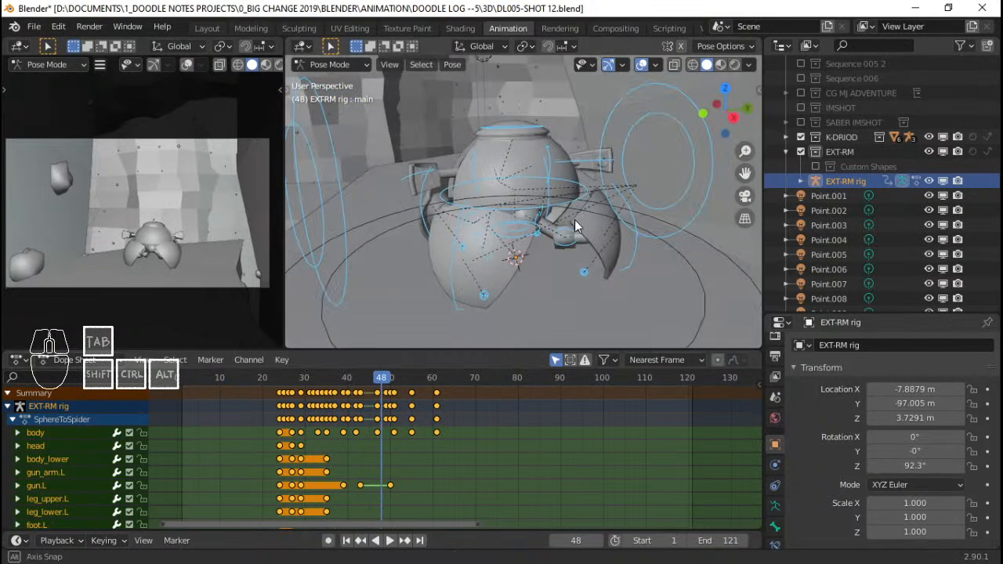
left_click(197, 471)
key("space")
key("space")
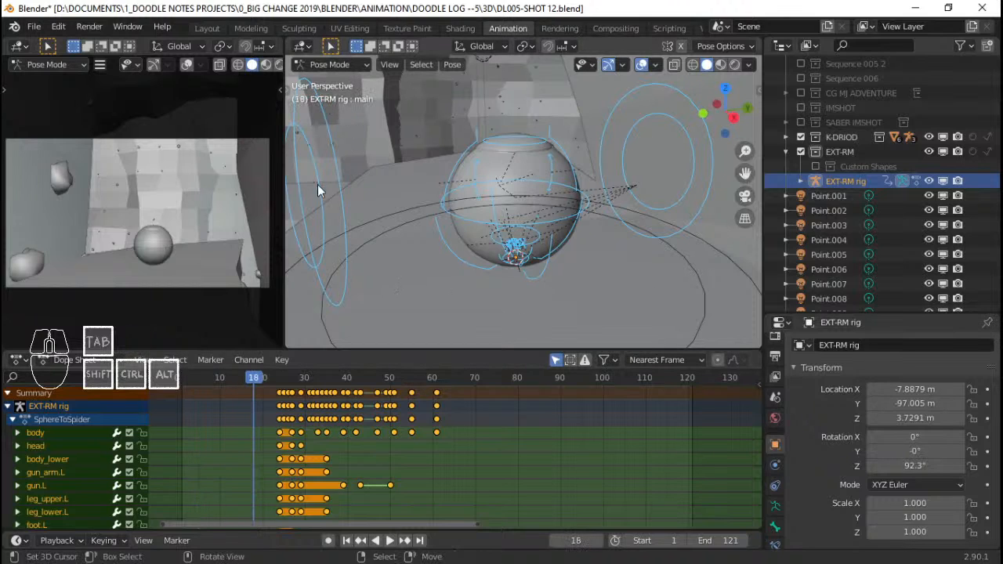
left_click(202, 442)
key("space")
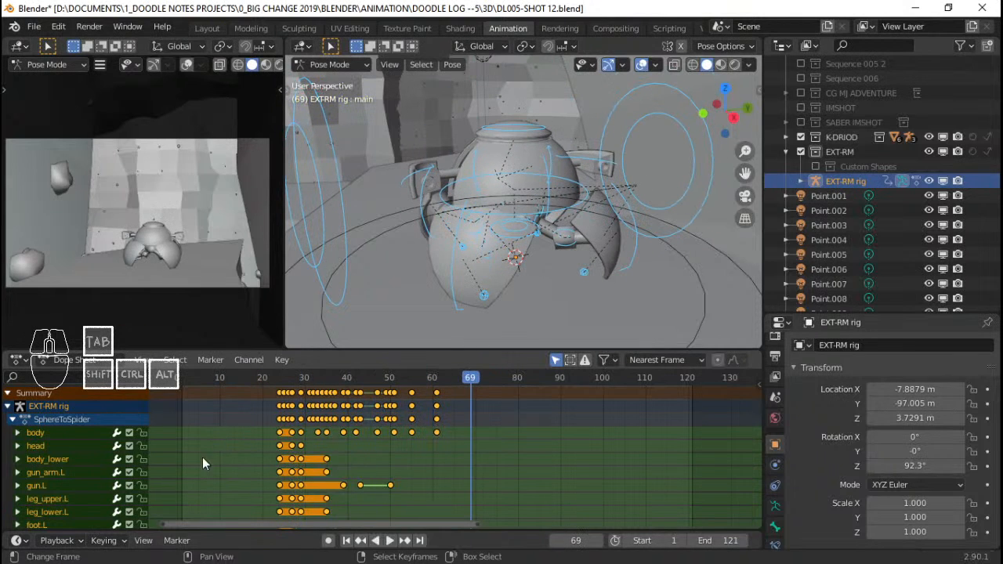
left_click(193, 459)
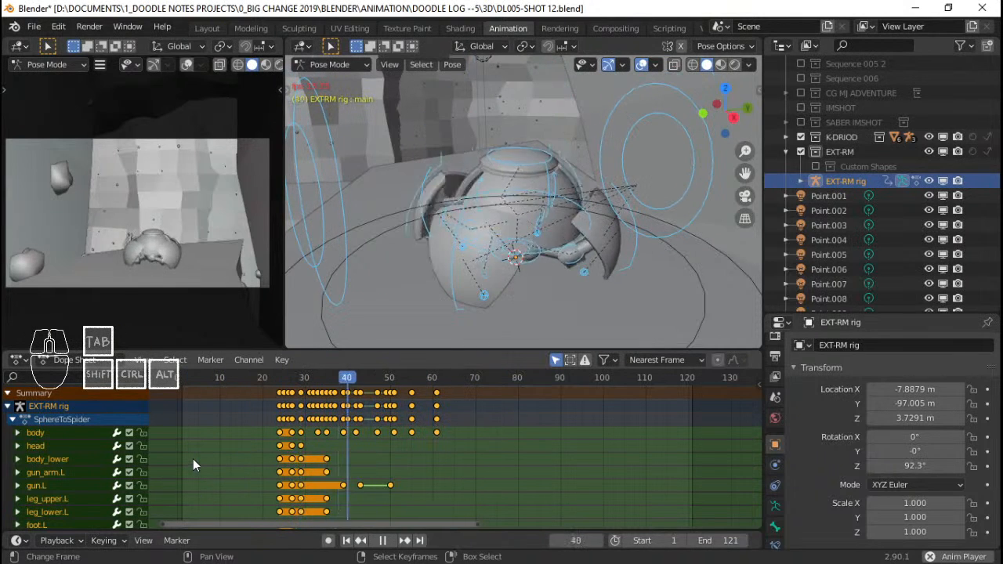
left_click(195, 459)
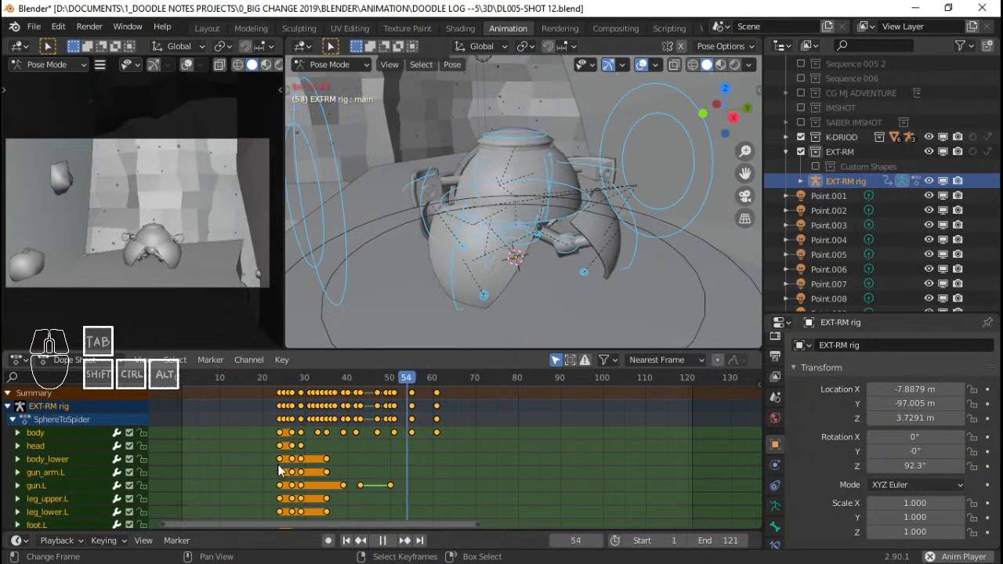
left_click(198, 459)
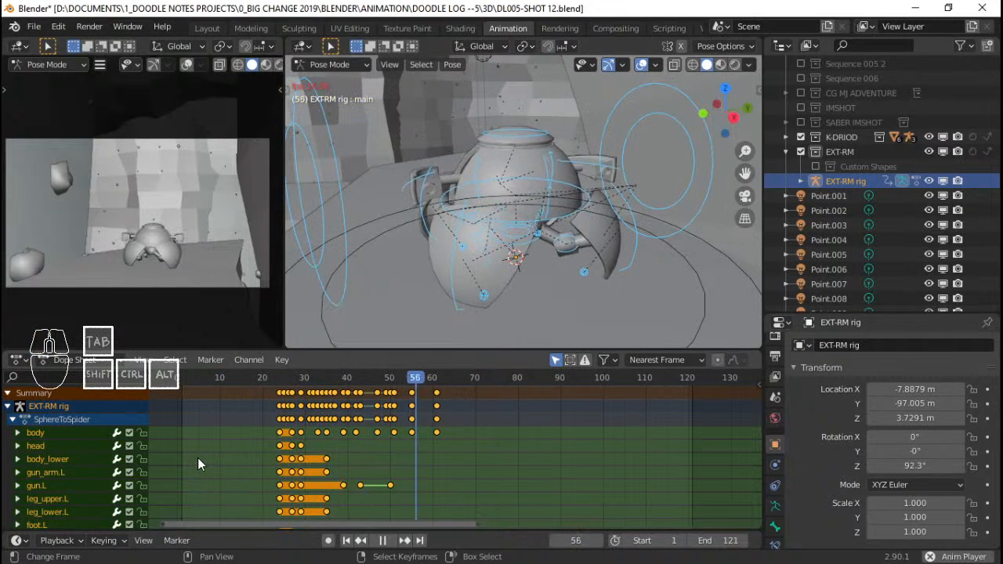
left_click(486, 466)
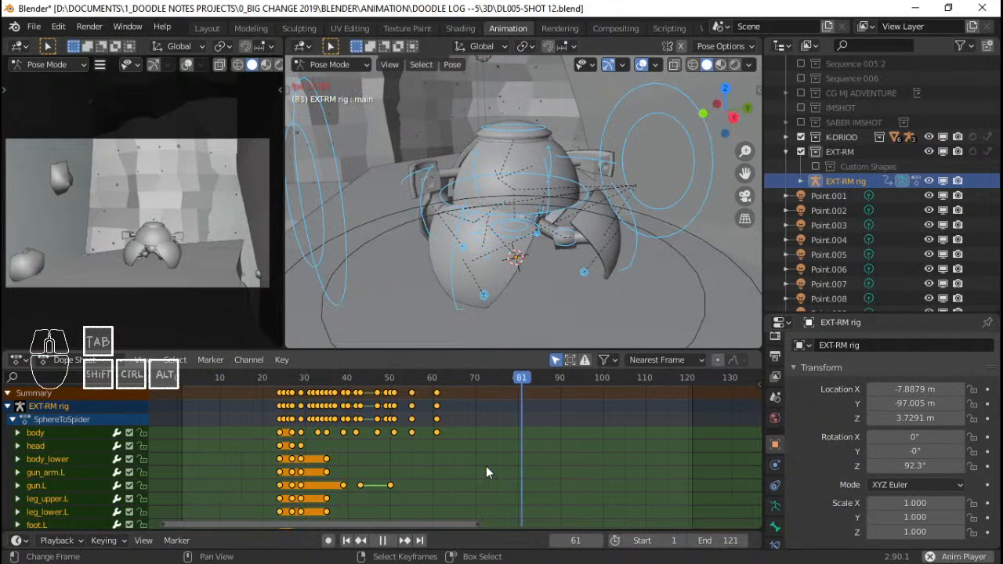
left_click(186, 457)
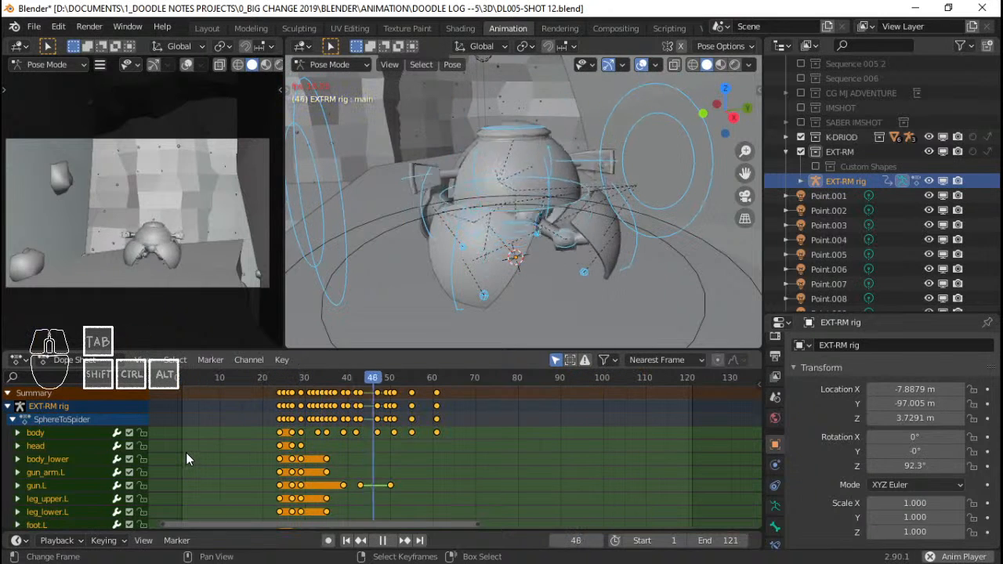
key("space")
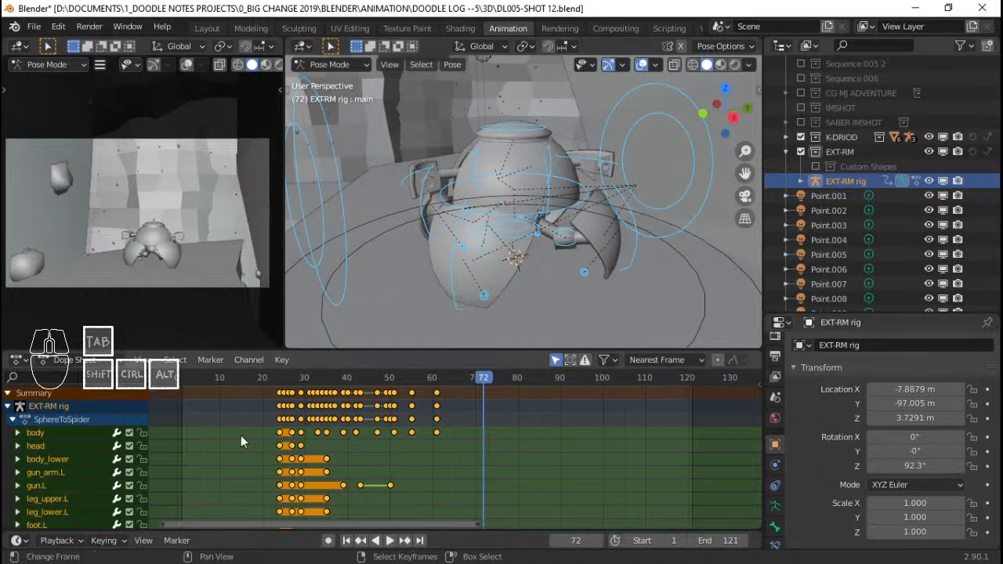
Insert a Location, Rotation & Scale keyframe on the rig's main bone at frame 24.
scroll(282, 436, "up", 2, "ctrl")
left_click(316, 432)
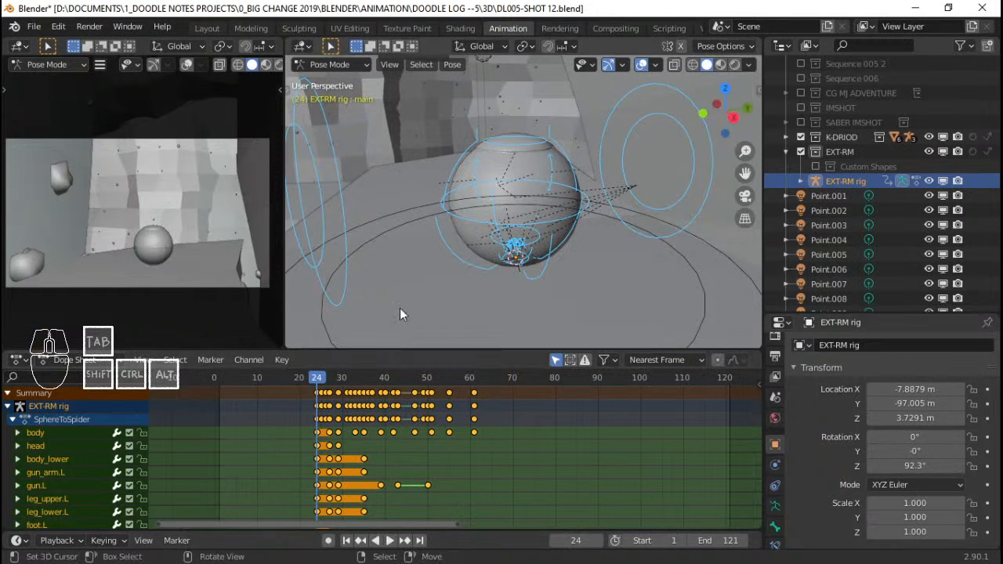
left_click(378, 239)
middle_click_drag(389, 234, 315, 326)
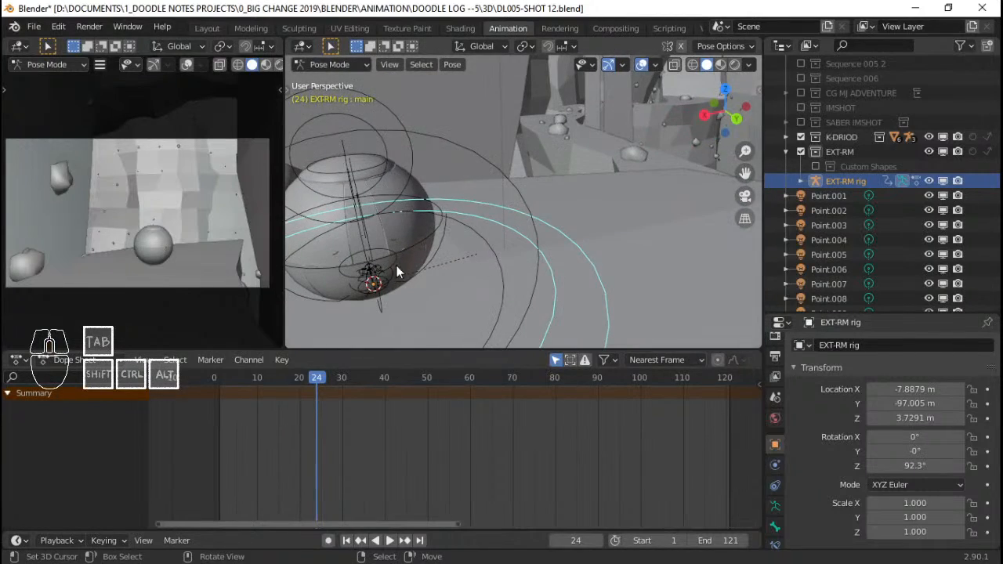
key("i")
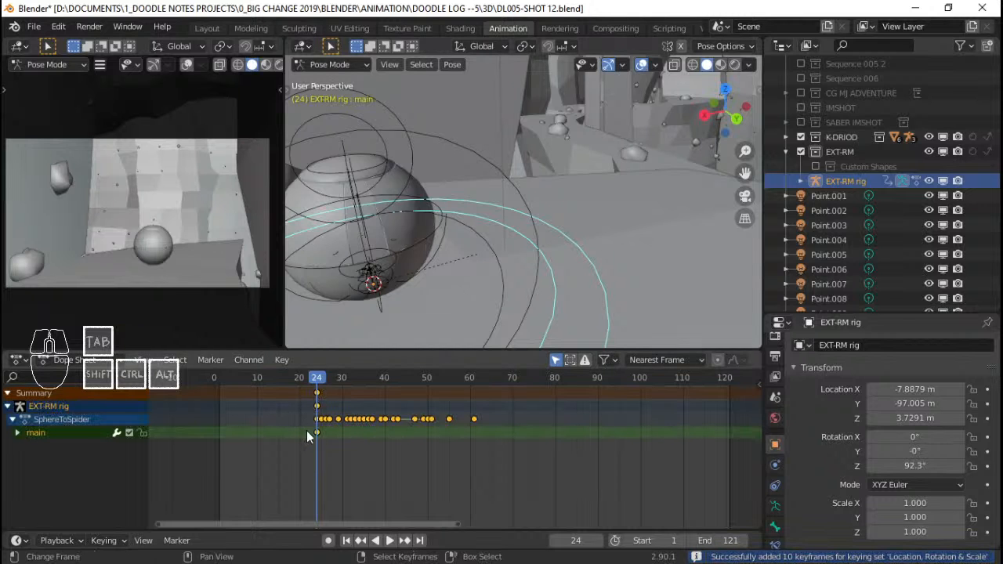
middle_click_drag(493, 218, 549, 231)
key("g")
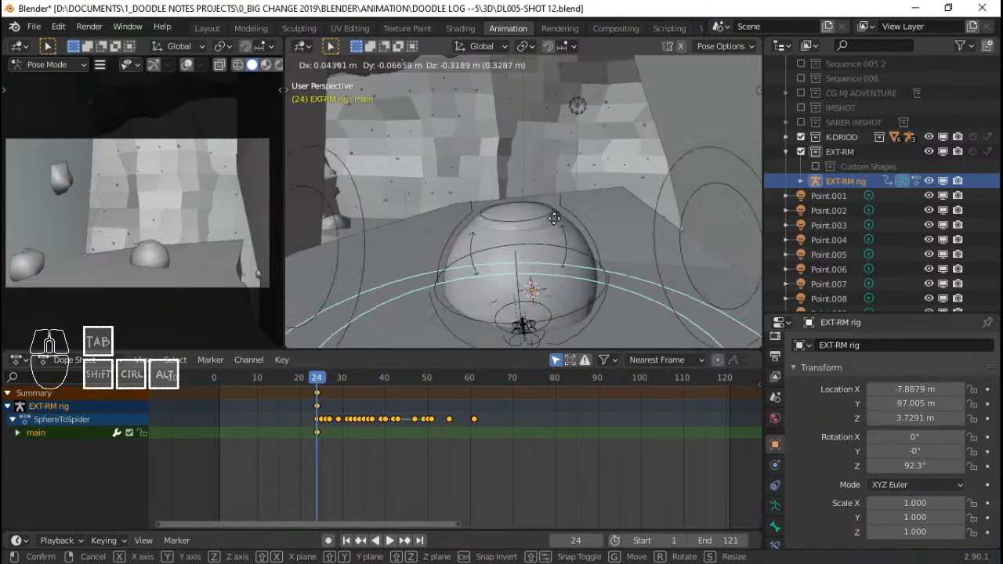
right_click(554, 202)
key("g")
right_click(549, 287)
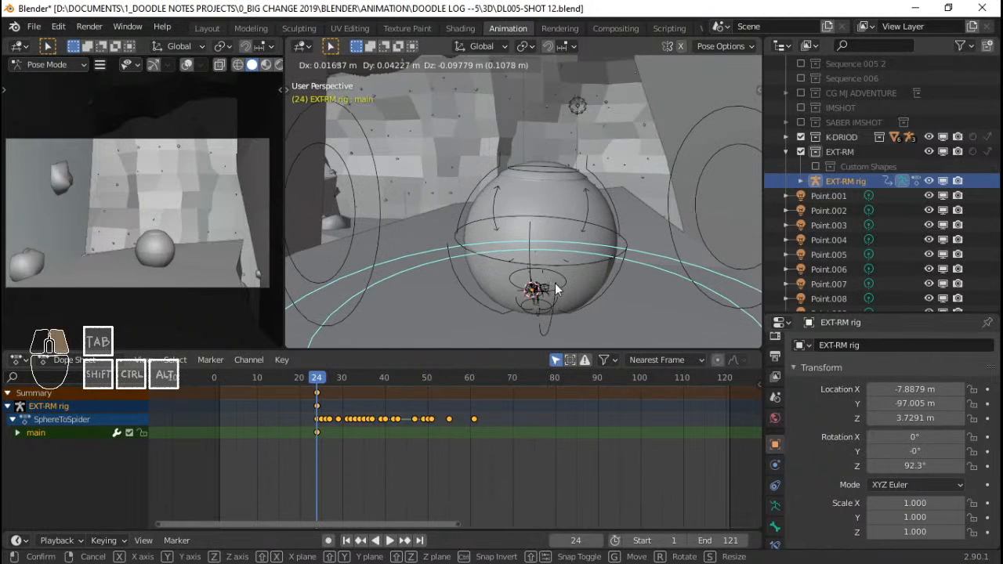
middle_click_drag(549, 287, 520, 273)
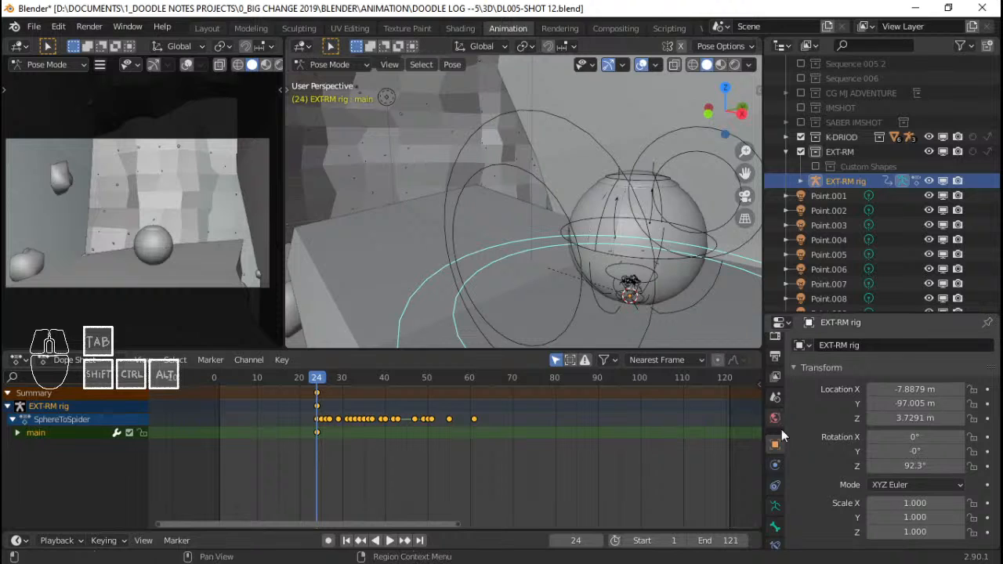
Open the main bone's constraint settings and look through the available bone constraint types.
left_click(778, 506)
left_click(846, 345)
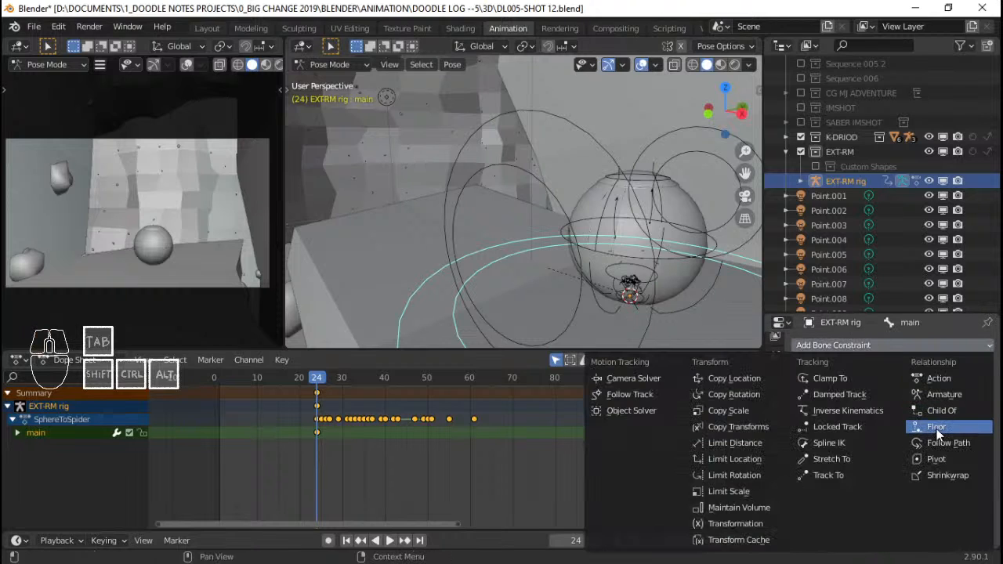
middle_click_drag(427, 186, 440, 243, "shift")
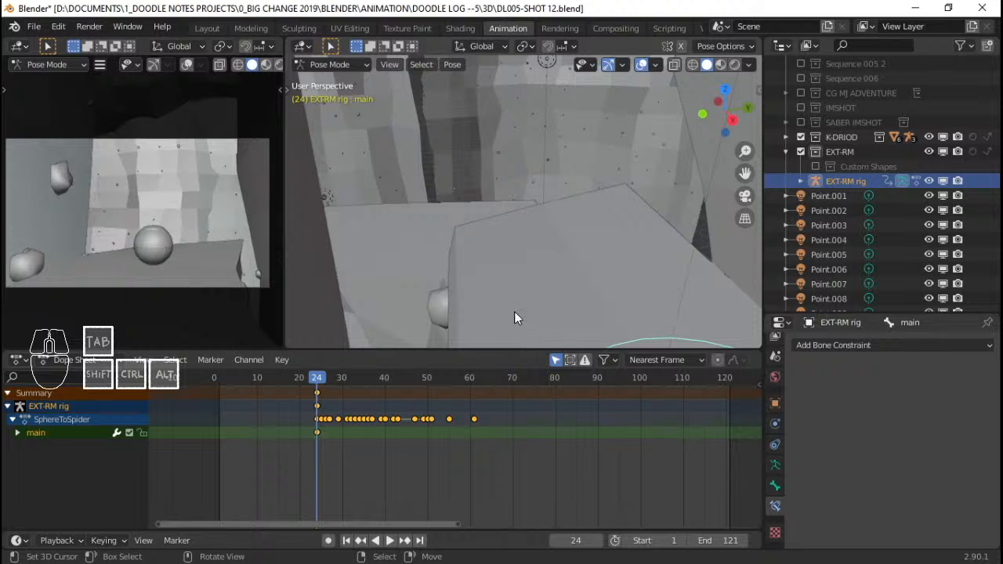
Play the shot from frame 1 and examine the droid's sphere-to-spider transformation from close and overhead views.
middle_click_drag(562, 273, 440, 227)
scroll(561, 214, "up", 3)
scroll(502, 205, "down", 1)
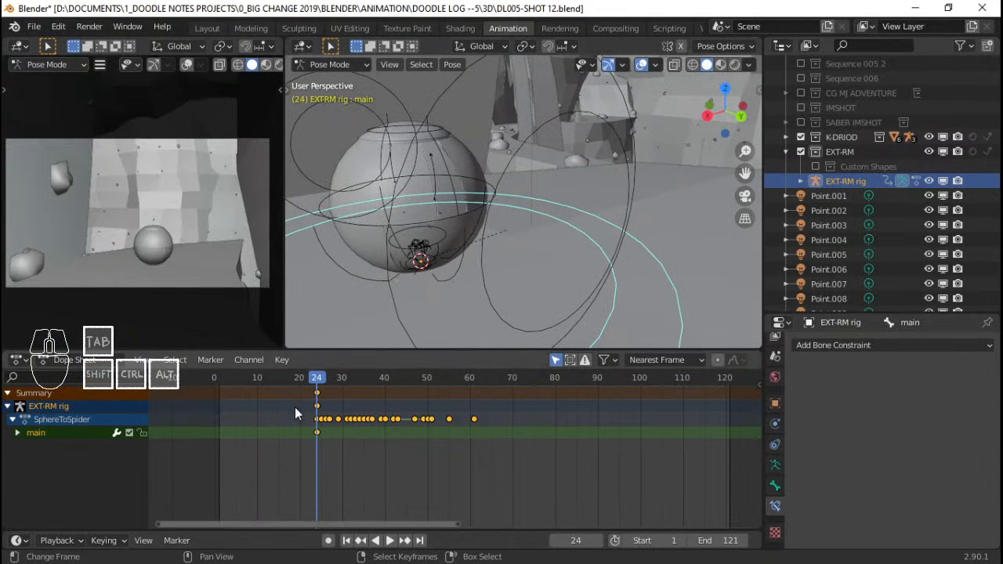
left_click_drag(295, 407, 281, 407)
key("shift+Left")
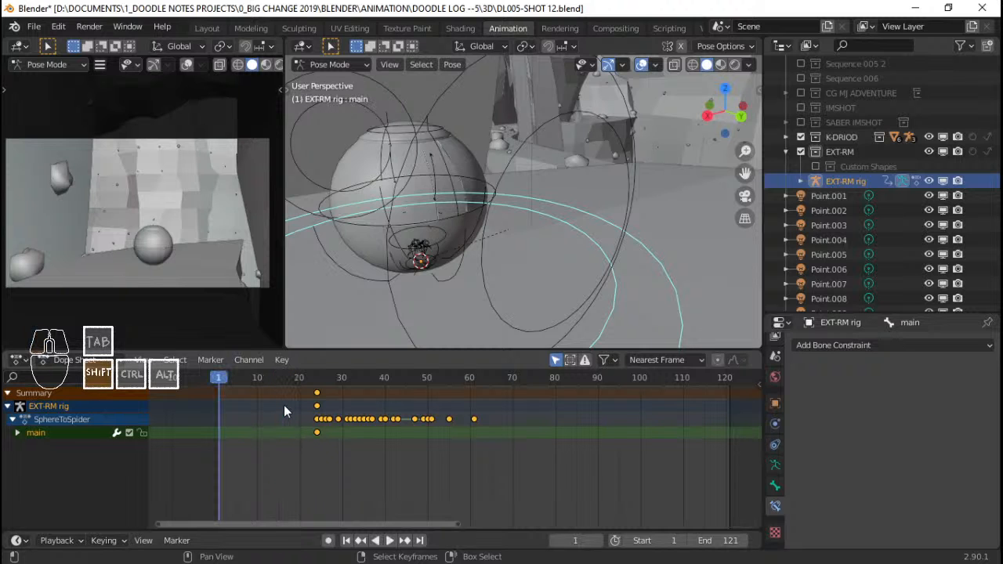
middle_click_drag(562, 272, 458, 369)
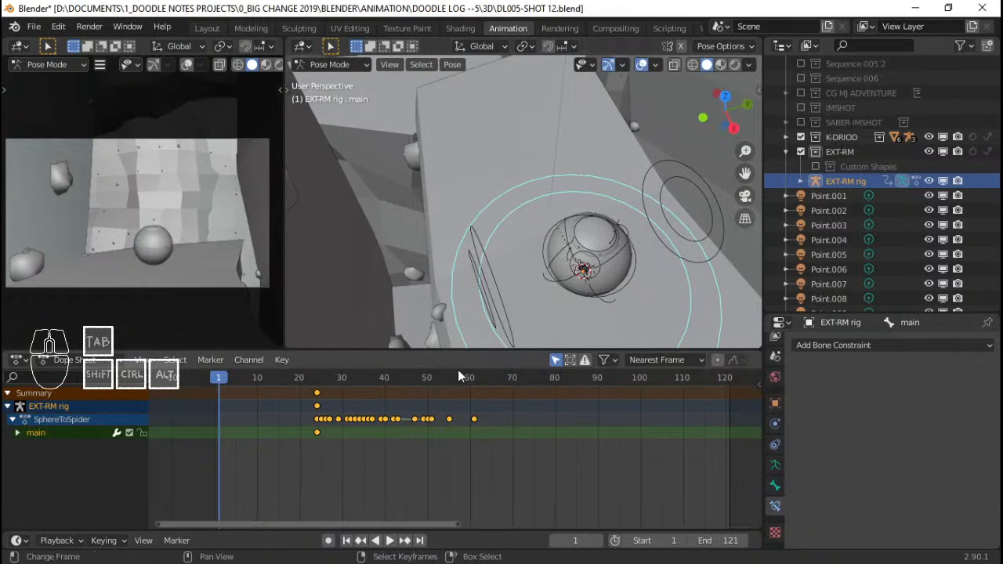
key("space")
key("space")
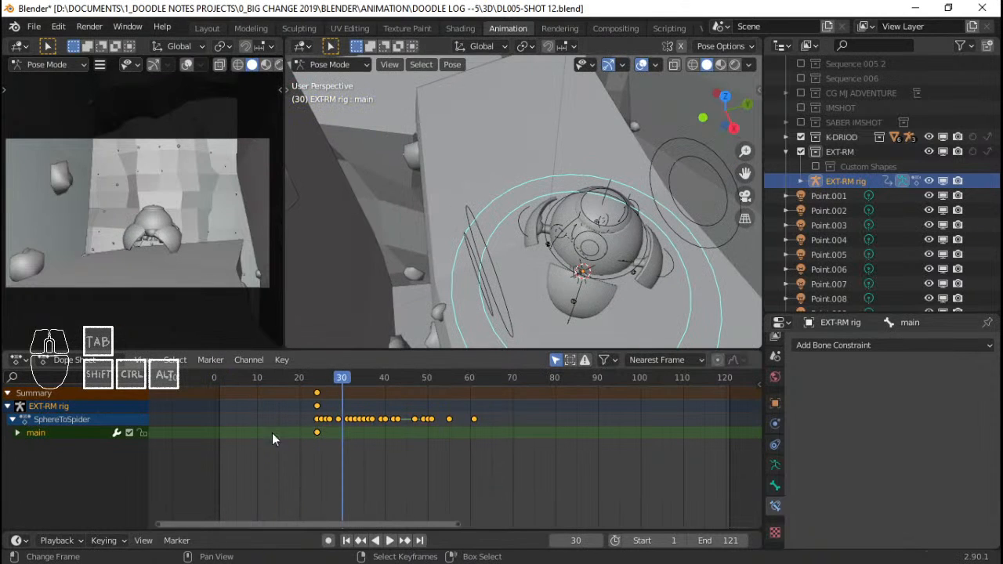
key("shift+Left")
key("space")
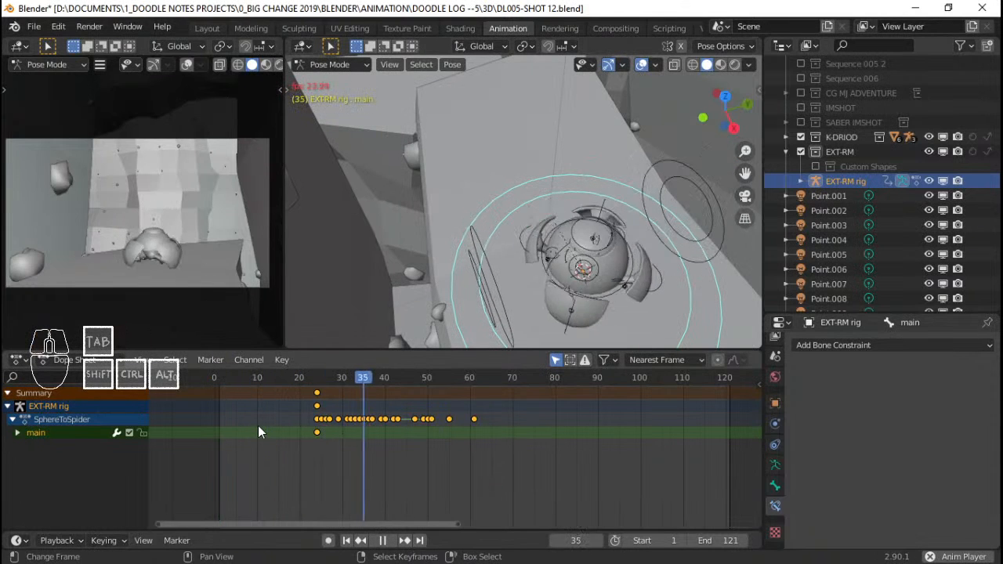
Scrub through the transformation's first frames around 24 to 27 and replay the lead-up, checking the droid from several angles.
left_click_drag(257, 426, 303, 424)
middle_click_drag(486, 282, 513, 245)
key("space")
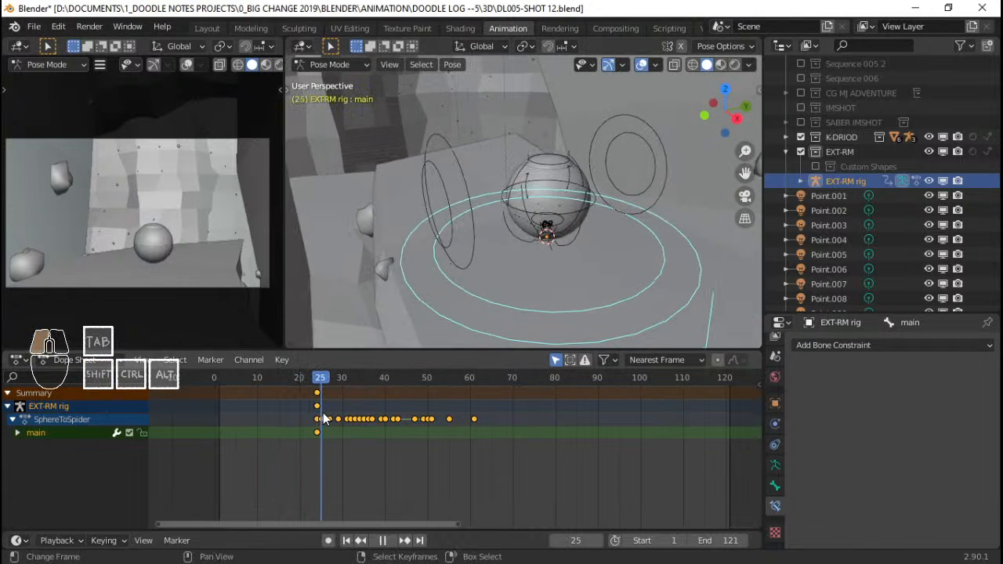
key("space")
middle_click_drag(546, 190, 627, 232)
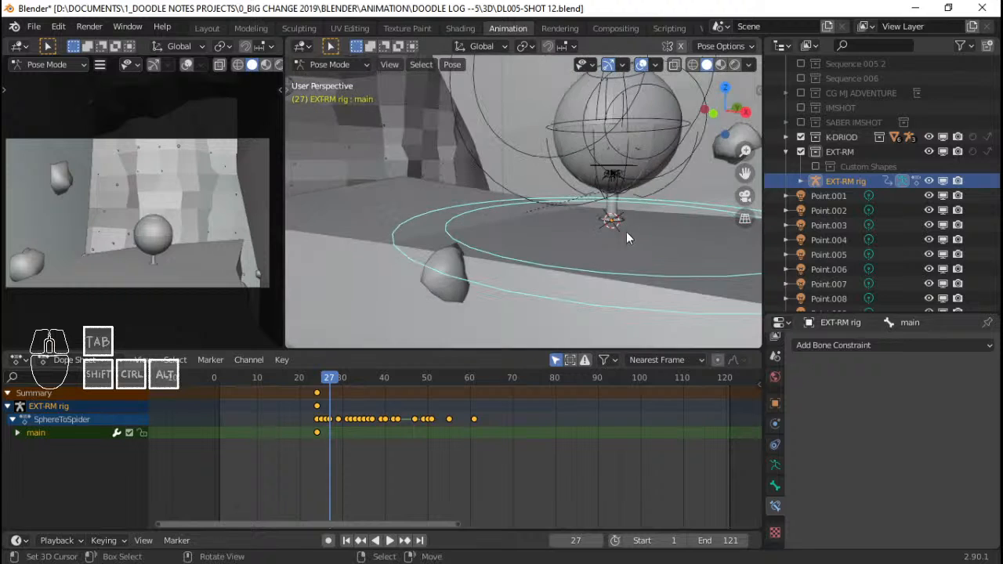
left_click_drag(340, 384, 317, 389)
middle_click_drag(471, 314, 528, 251)
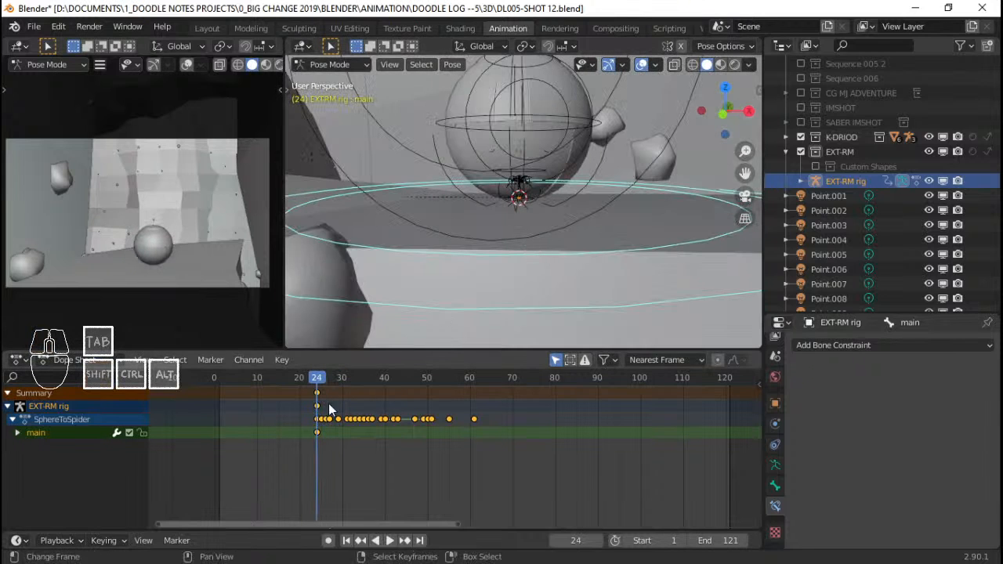
left_click_drag(306, 404, 216, 409)
key("space")
key("space")
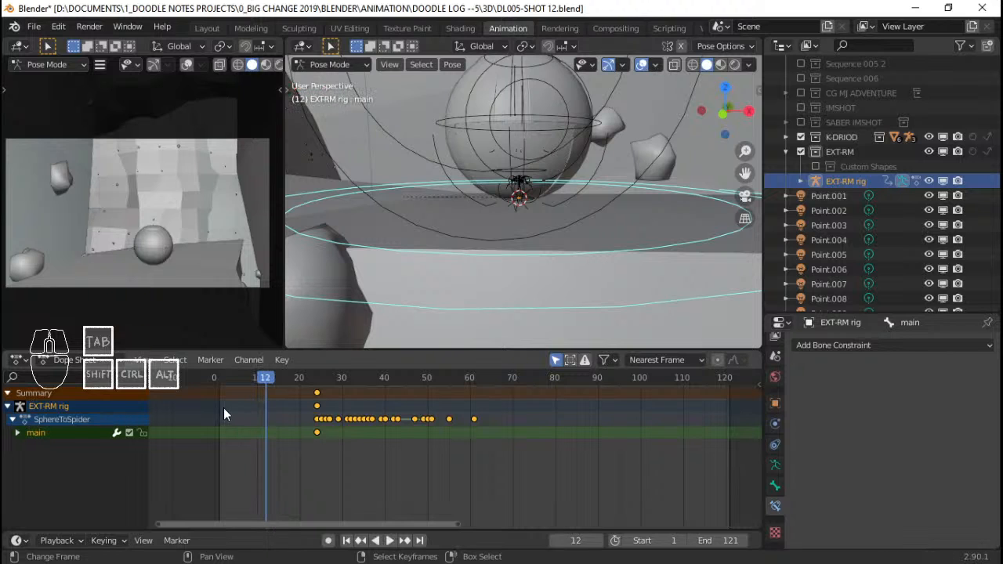
key("space")
key("space")
At frame 16, move the rig's main bone about -0.127 m along its local Y axis toward the back of the platform.
scroll(432, 188, "down", 1)
middle_click_drag(350, 197, 393, 265, "shift")
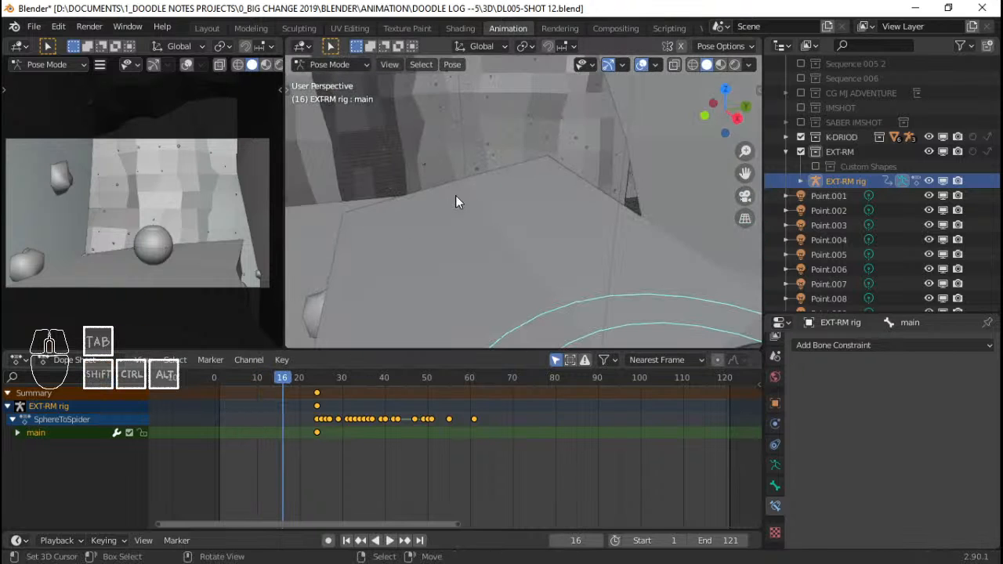
middle_click_drag(535, 277, 506, 198)
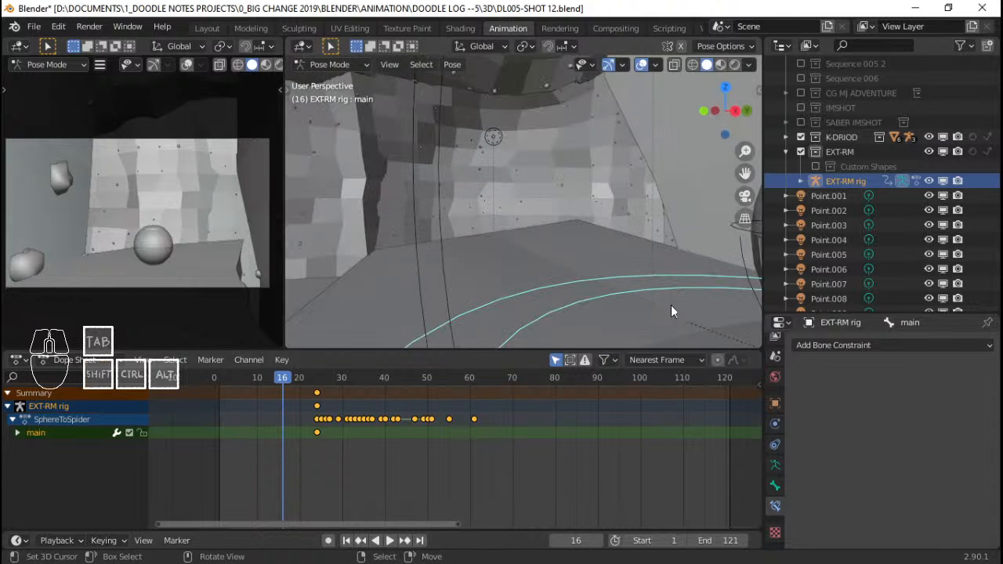
middle_click_drag(671, 305, 624, 260)
key("g")
key("y")
key("y")
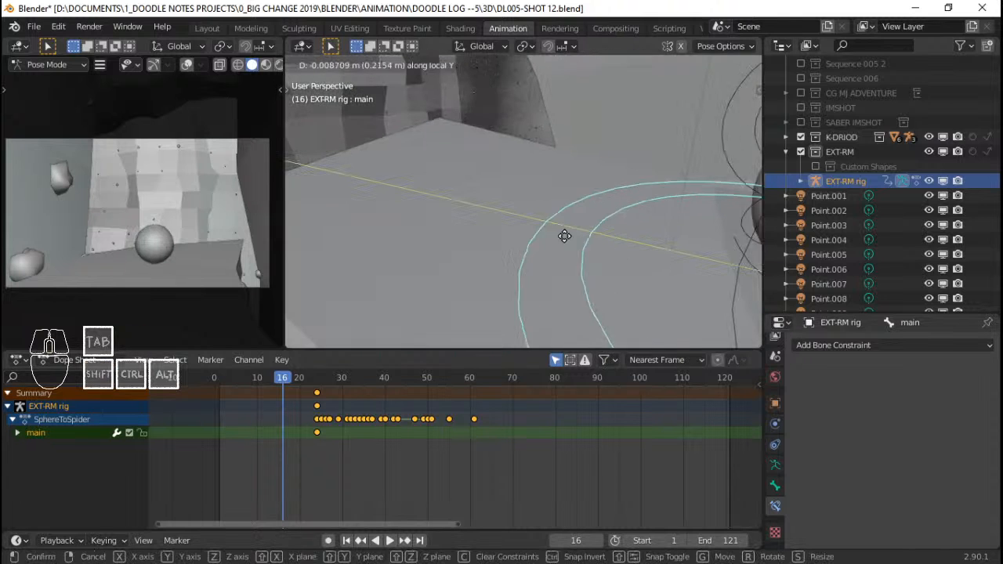
left_click(629, 131)
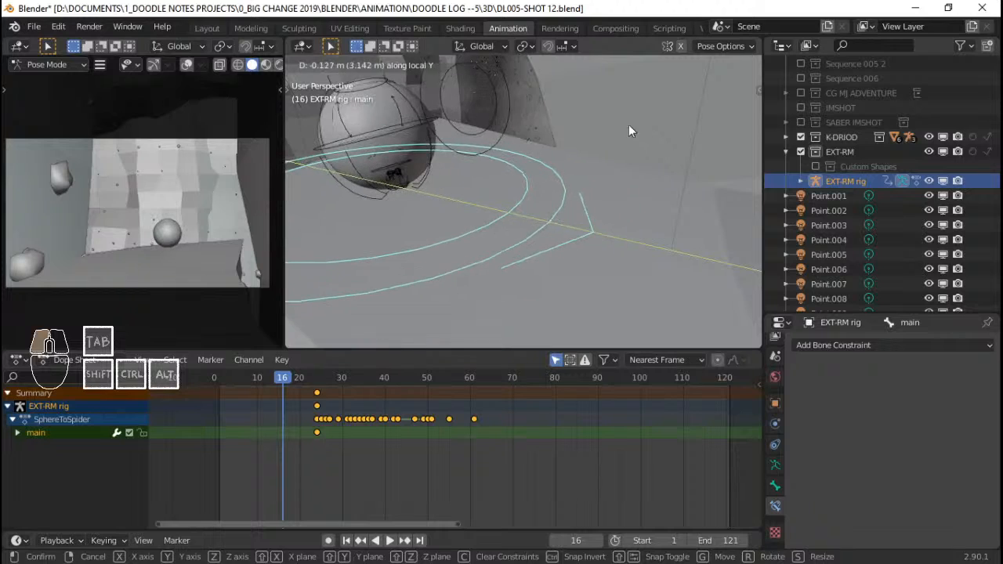
middle_click_drag(405, 222, 518, 129)
middle_click_drag(471, 201, 549, 208, "shift")
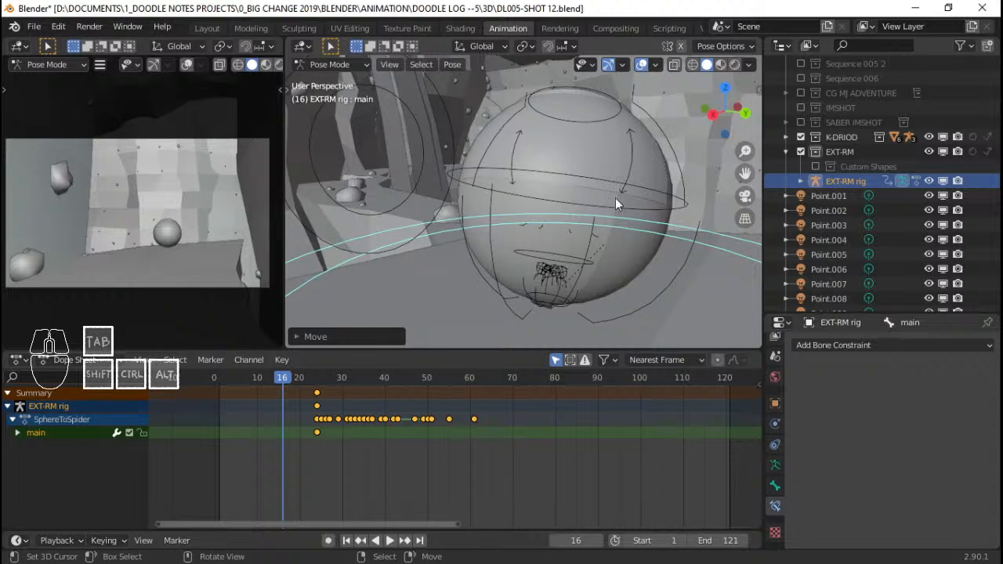
left_click(841, 149)
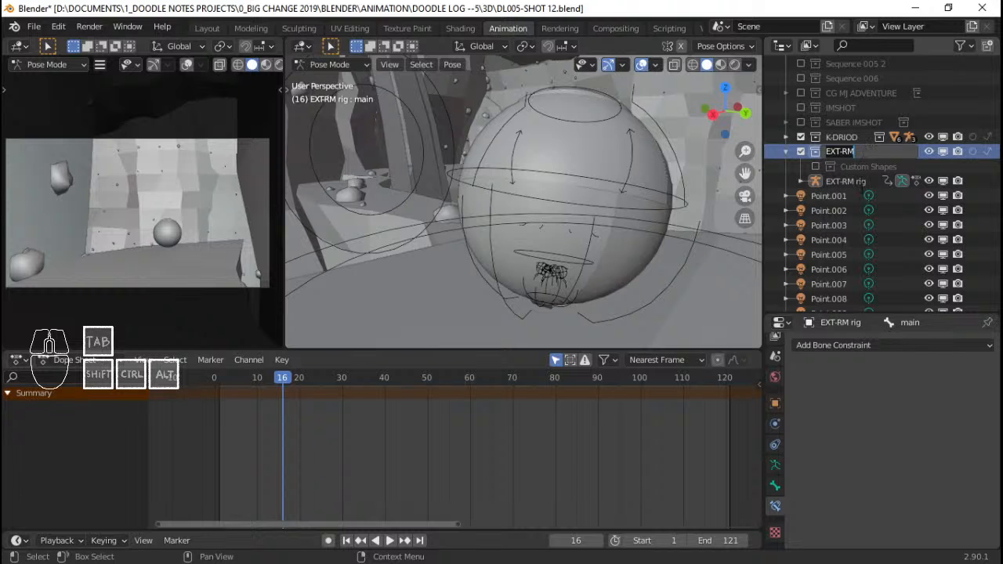
left_click(876, 255)
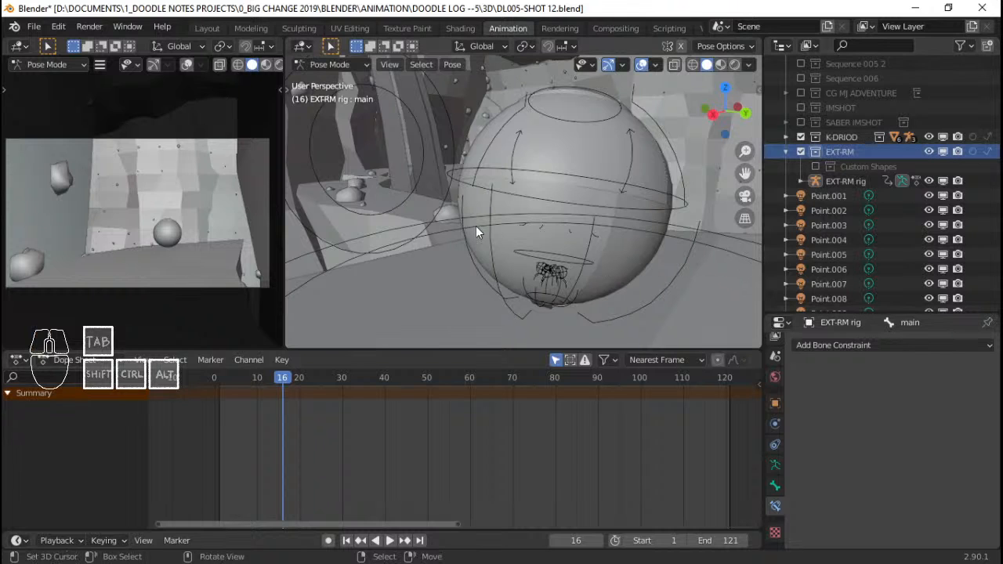
middle_click_drag(475, 226, 509, 216)
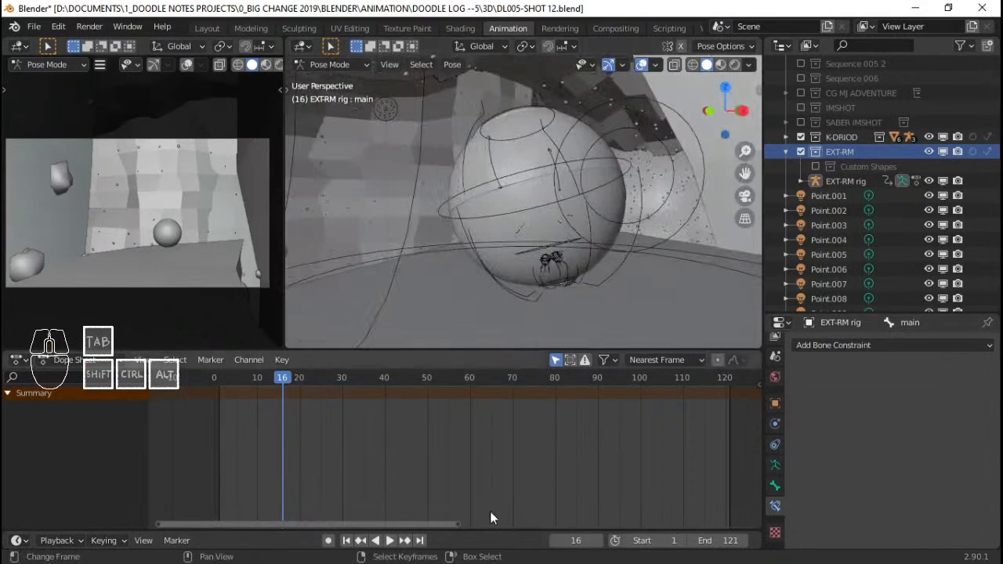
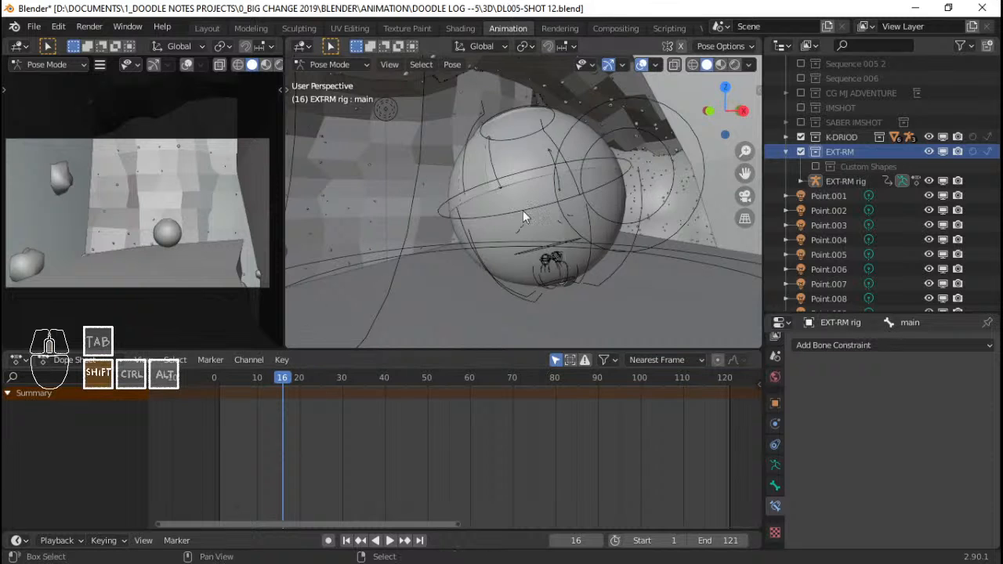
middle_click_drag(523, 217, 482, 242)
Reselect the main bone and insert a Location, Rotation & Scale keyframe on it at frame 16.
left_click(609, 245)
middle_click_drag(609, 246, 569, 250)
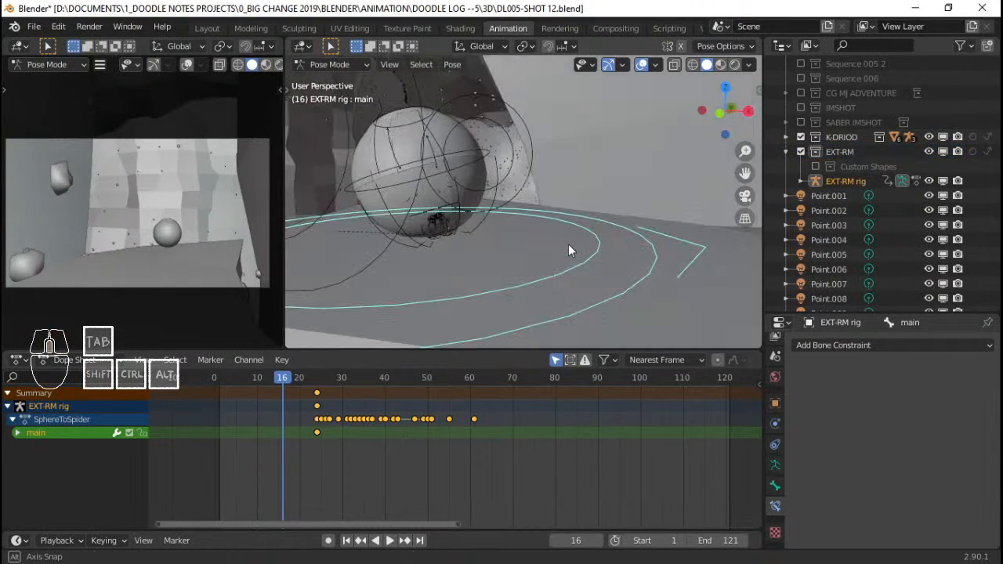
key("i")
left_click_drag(284, 420, 315, 417)
left_click(268, 415)
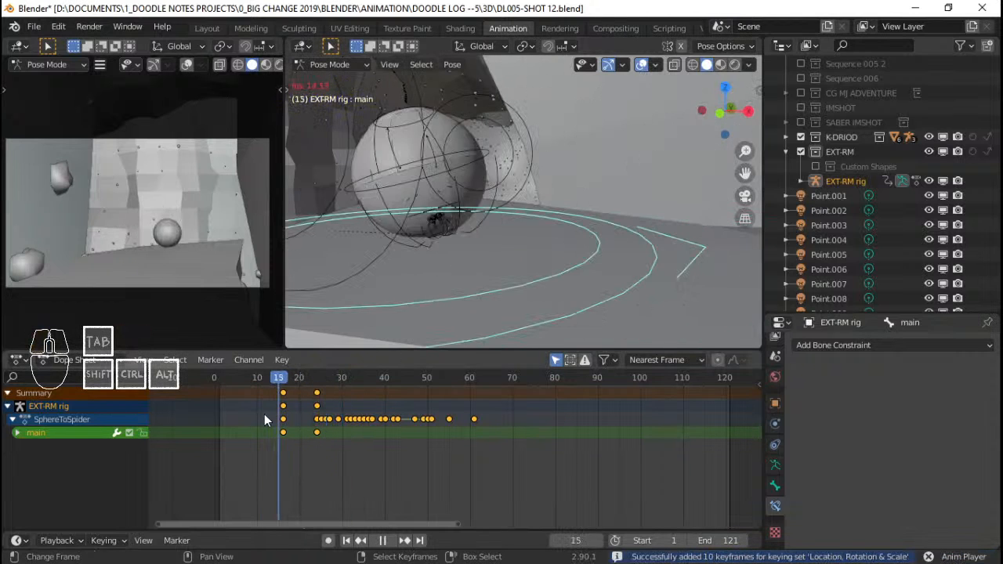
Set the current frame to 27 and snap the main bone's frame 24 keyframe to it.
left_click(269, 406)
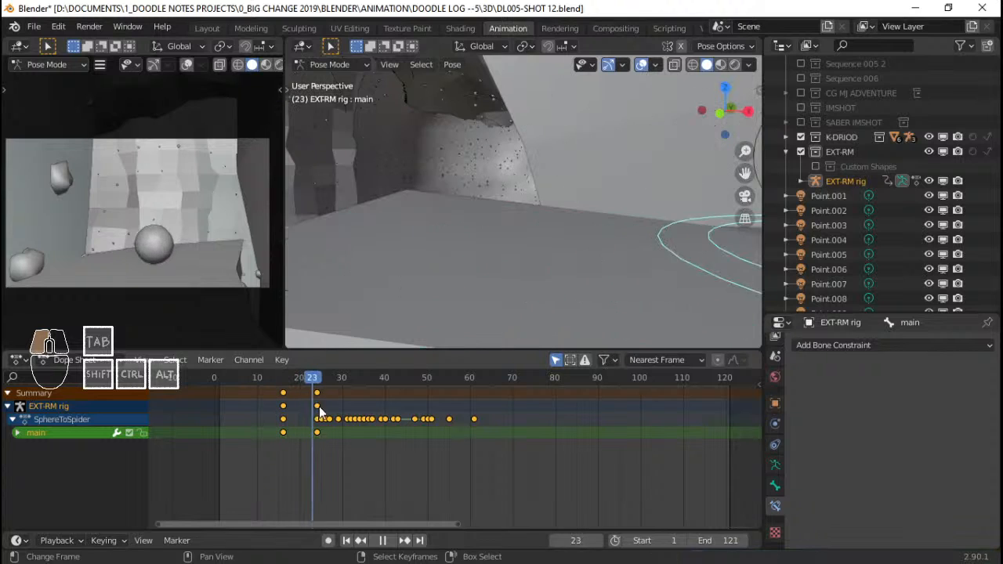
left_click_drag(329, 407, 330, 408)
right_click(318, 394)
key("shift+s")
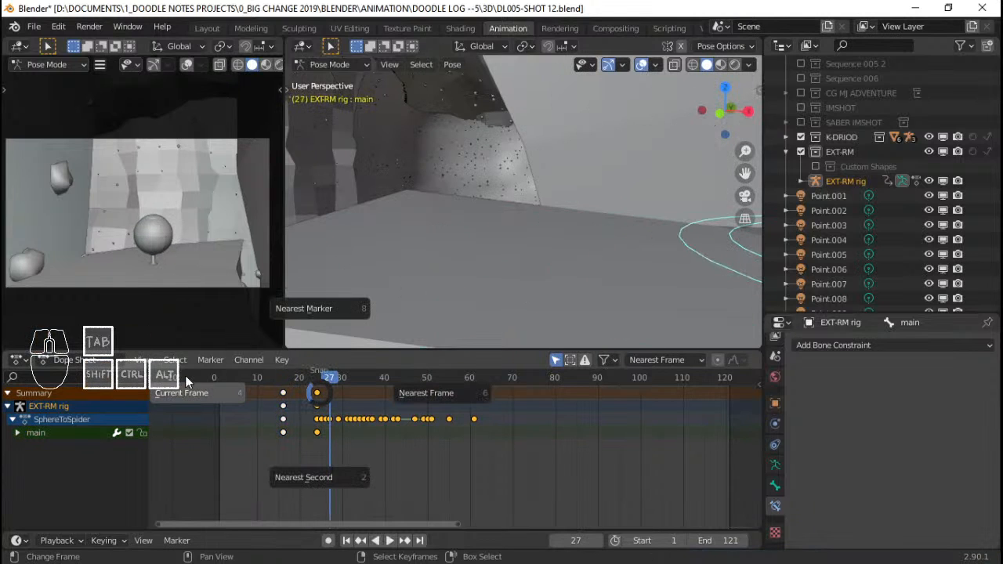
left_click(221, 390)
Play and scrub the main bone's move repeatedly to check how its arrival lines up with the transformation.
left_click(268, 413)
key("space")
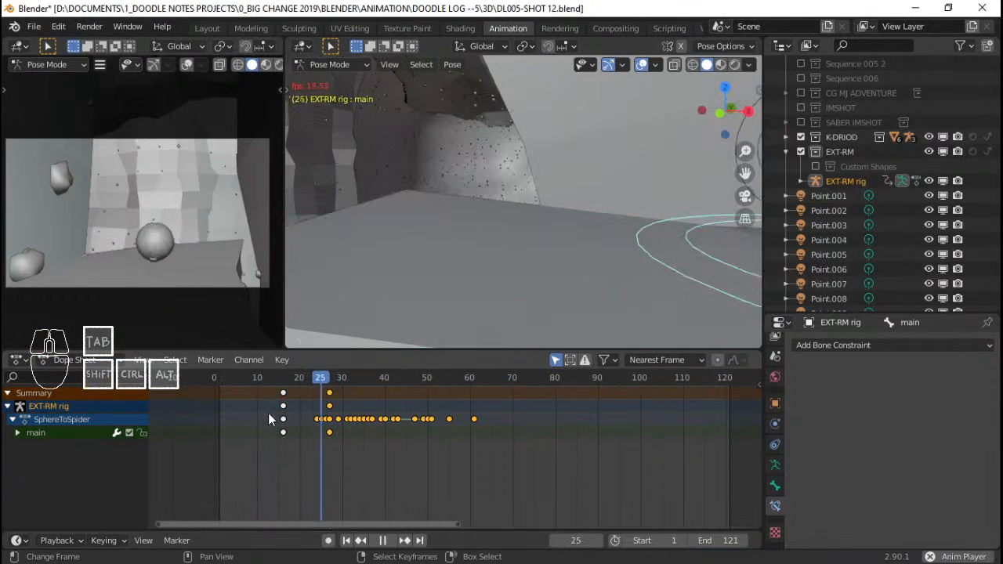
key("space")
mouse_move(315, 412)
left_mouse_down()
mouse_move(327, 413)
mouse_move(299, 410)
mouse_move(324, 418)
left_mouse_up()
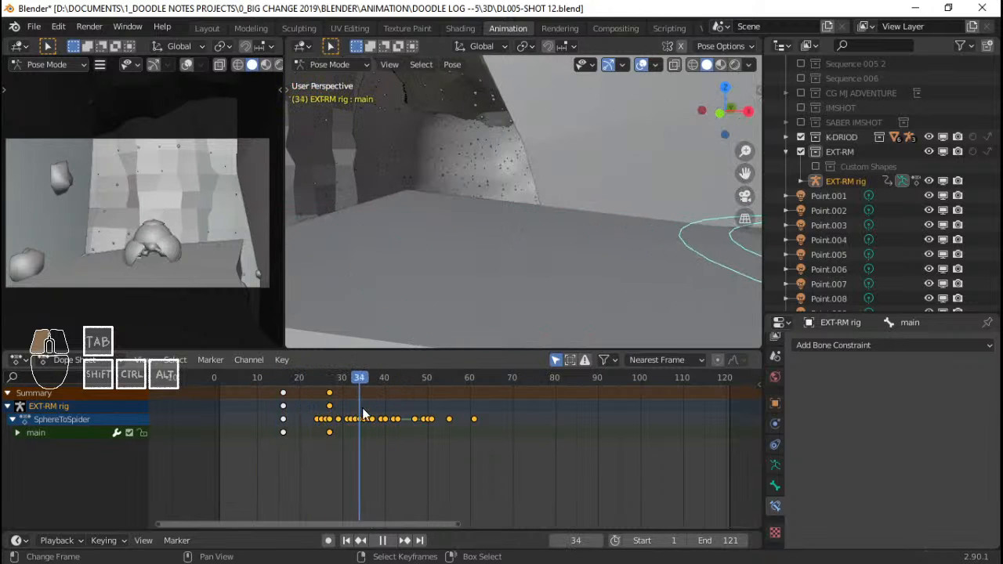
left_click(302, 413)
key("space")
key("space")
key("space")
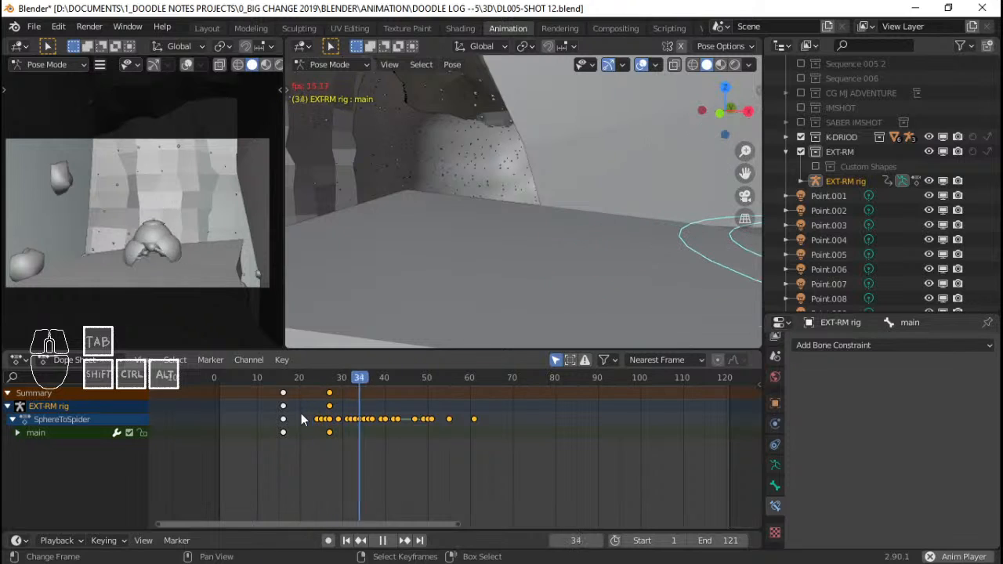
key("space")
left_click(274, 414)
key("space")
Move the main bone's second keyframe to frame 25 and replay the motion.
left_click_drag(279, 419, 321, 420)
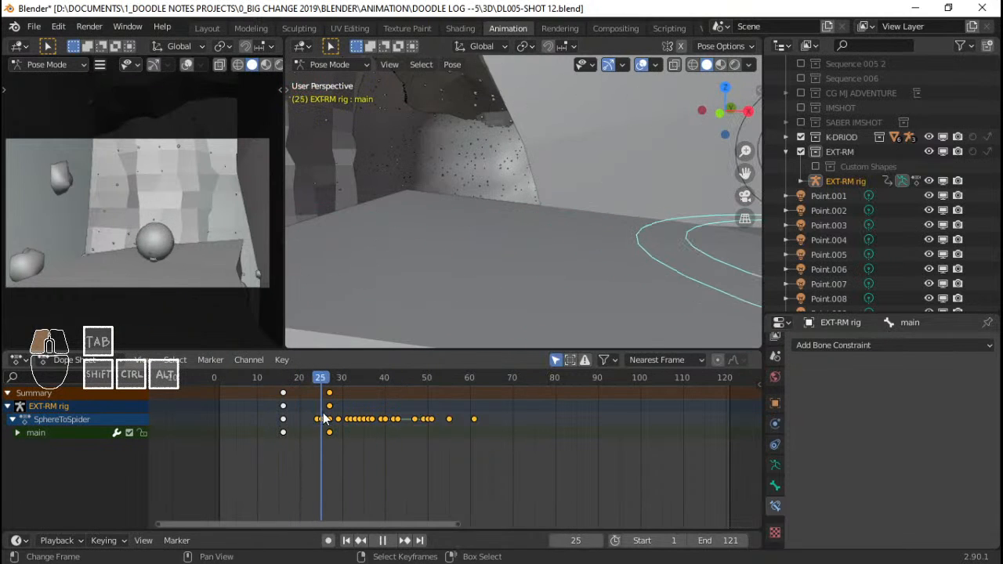
left_click(278, 405)
key("space")
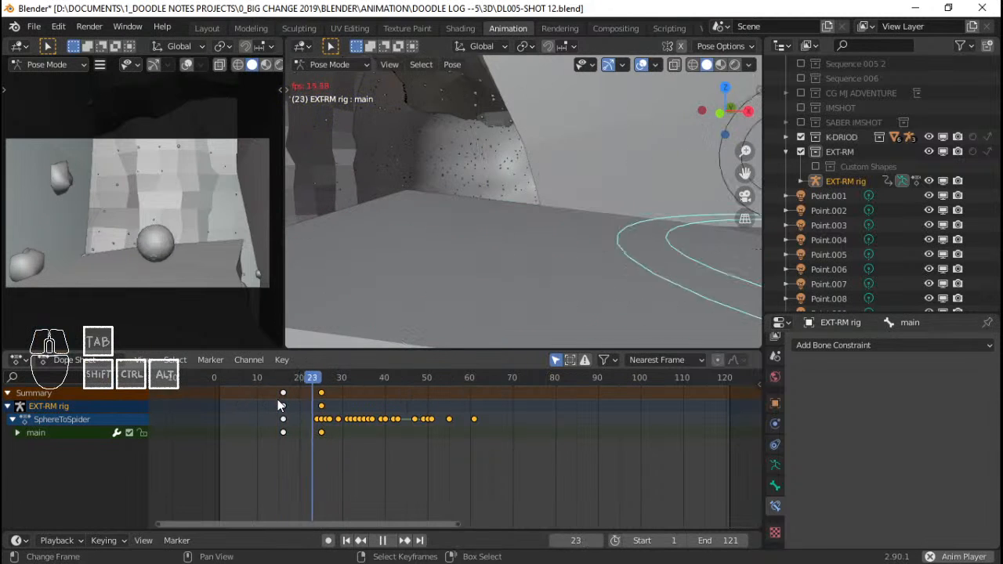
Examine the retimed move closely in the viewport, scrubbing through the opening and replaying it from the shot's start.
left_click_drag(280, 405, 334, 406)
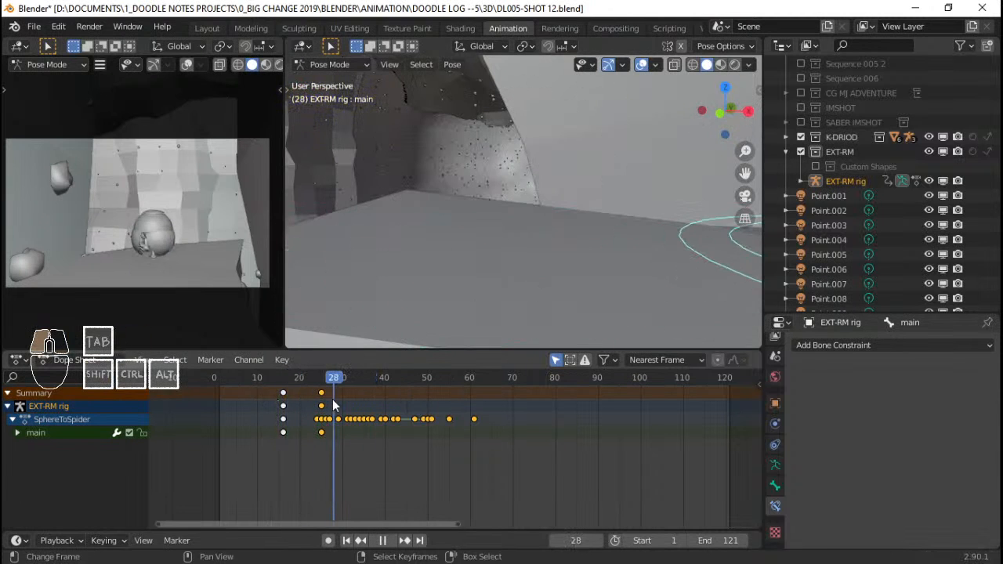
scroll(580, 273, "down", 3)
middle_click_drag(579, 274, 479, 250, "shift")
scroll(424, 265, "up", 2)
left_click_drag(275, 403, 314, 402)
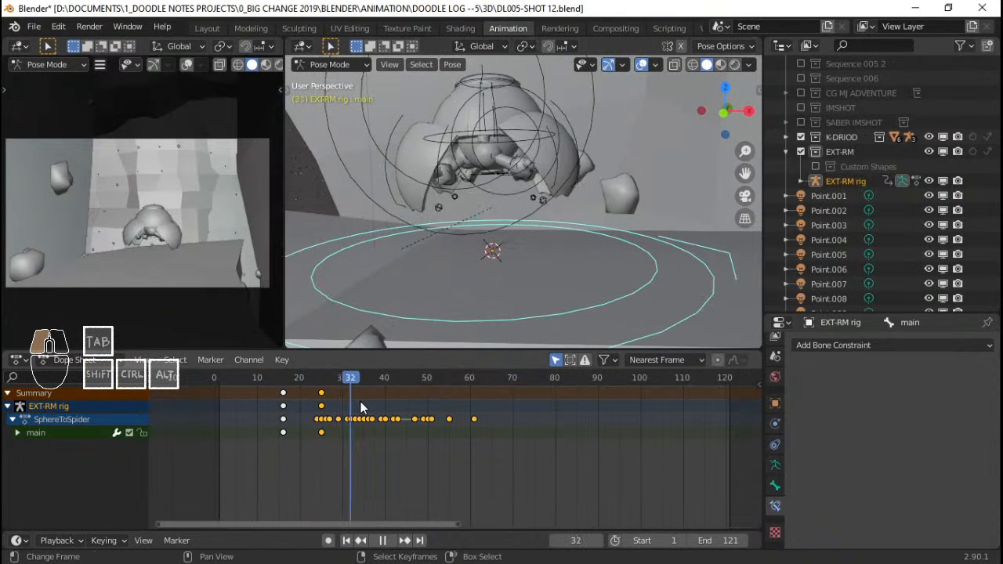
left_click(224, 377)
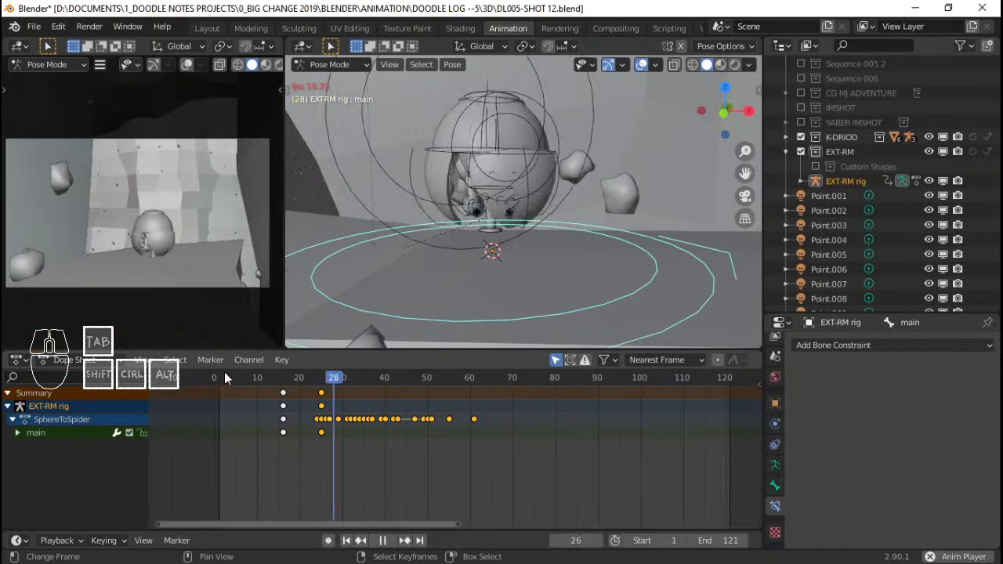
key("Escape")
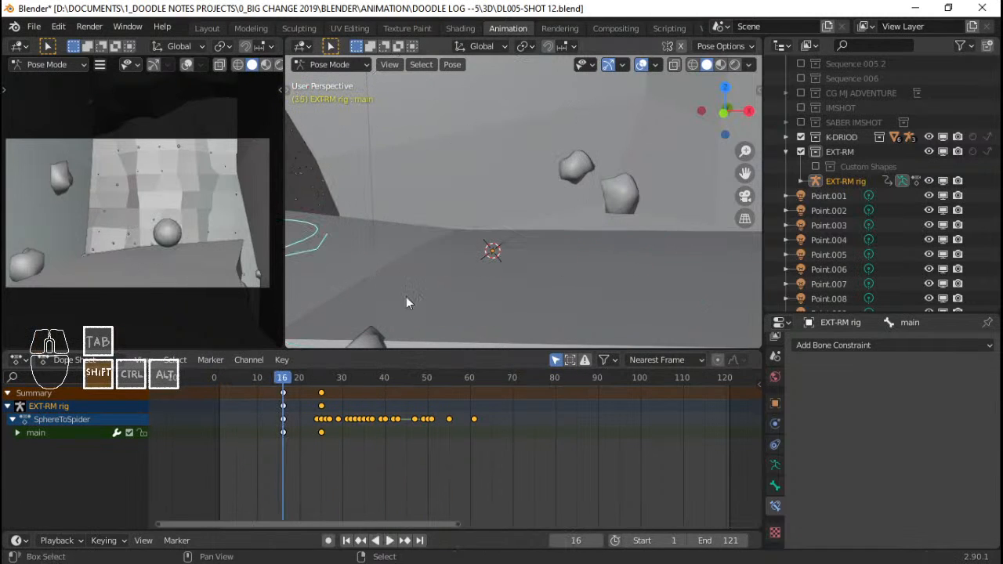
left_click(212, 413)
key("space")
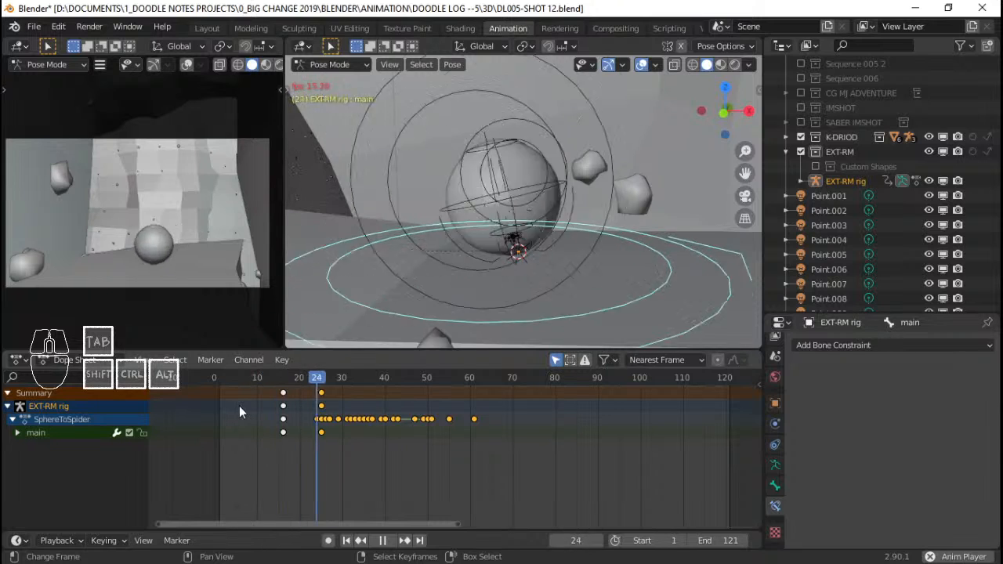
Try the main bone's second keyframe at frame 29 and settle it on frame 28, replaying the move from frame 16.
left_click_drag(270, 409, 318, 420)
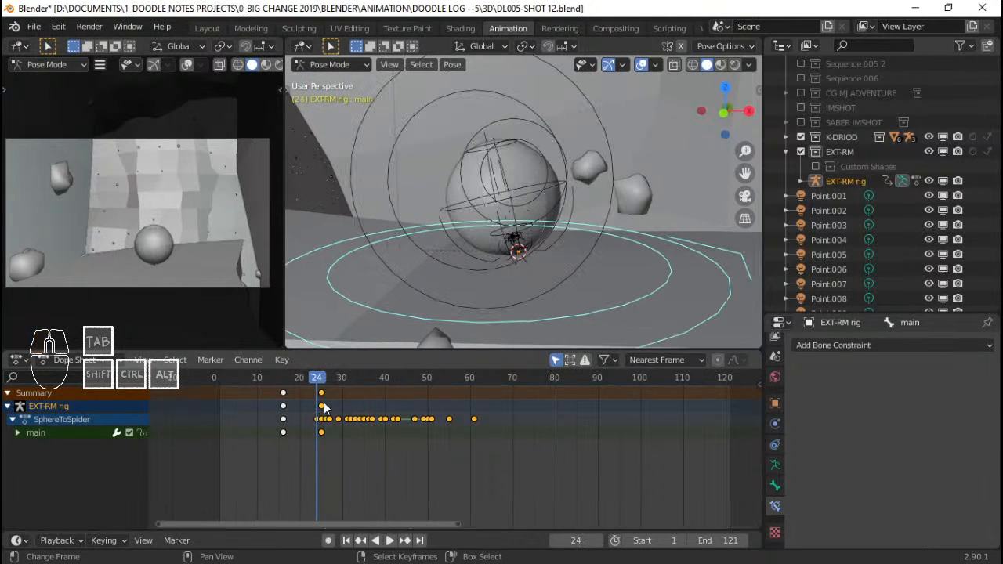
left_click(283, 394)
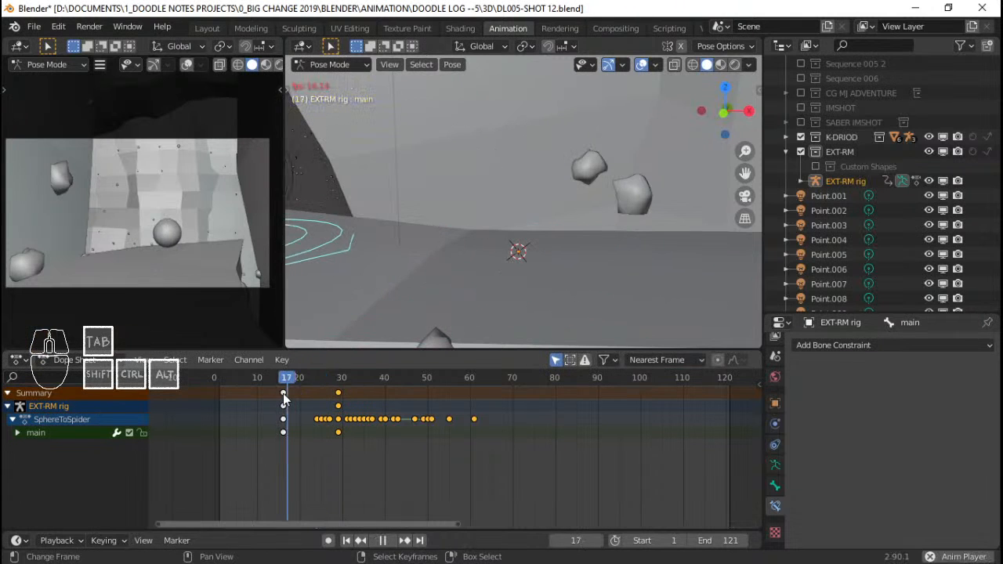
key("space")
left_click_drag(290, 398, 333, 397)
key("space")
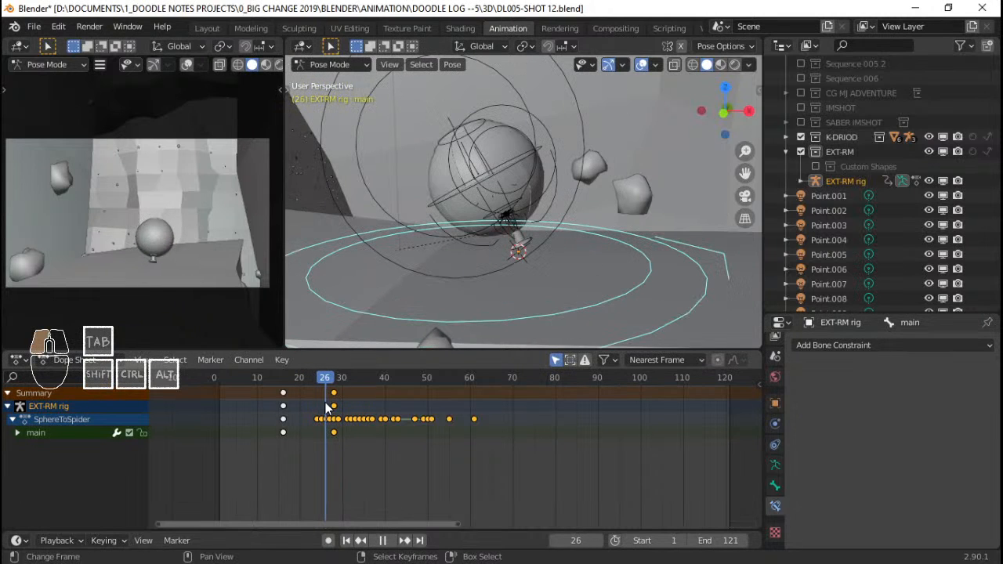
Try lowering the main bone along global Z at frame 26 to bring the droid's foot towards the ground.
middle_click_drag(493, 241, 520, 221, "shift")
key("g")
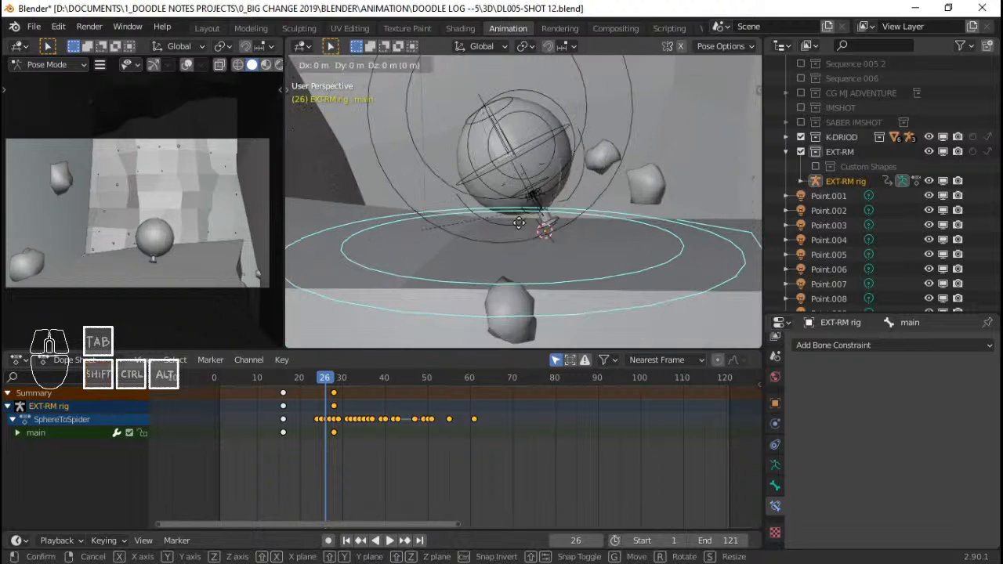
key("z")
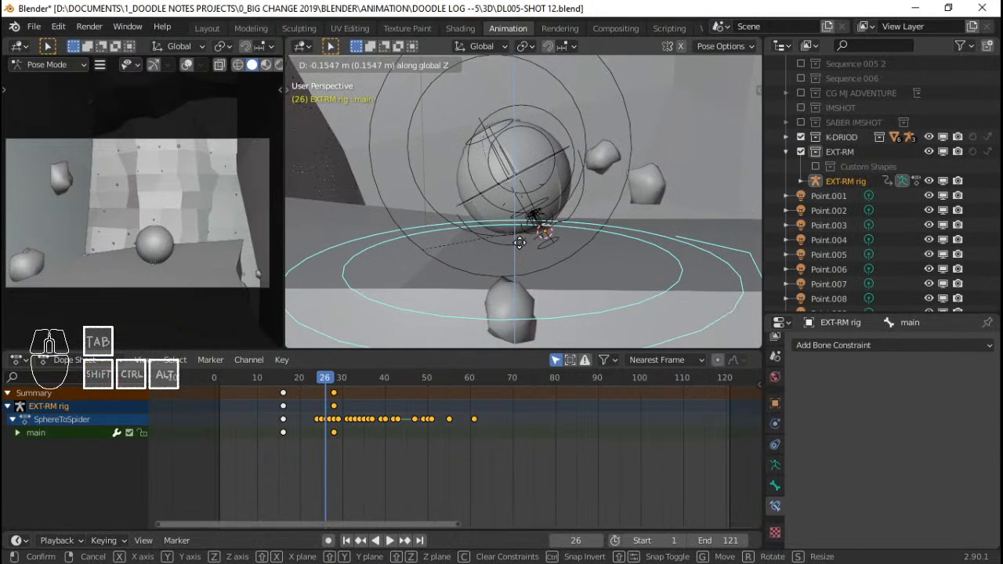
left_click(520, 228)
scroll(520, 227, "up", 4)
middle_click_drag(520, 227, 551, 213)
key("g")
key("z")
left_click(571, 227)
Try a slight further drop of the main bone along global Z at frame 26 with the overlays hidden.
key("shift+alt+z")
key("g")
key("z")
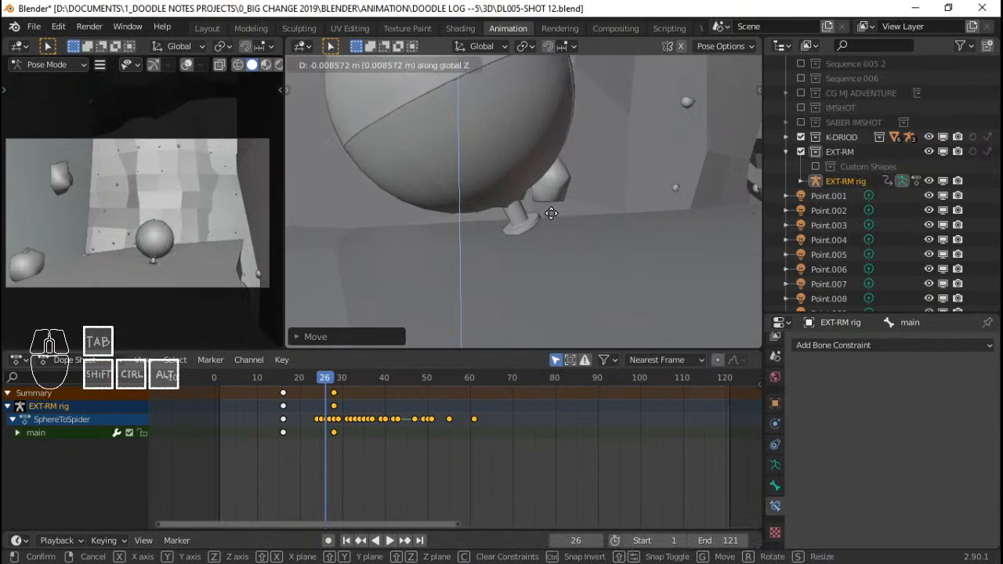
left_click(552, 215)
mouse_move(323, 408)
left_mouse_down()
mouse_move(278, 420)
mouse_move(327, 418)
left_mouse_up()
key("shift+alt+z")
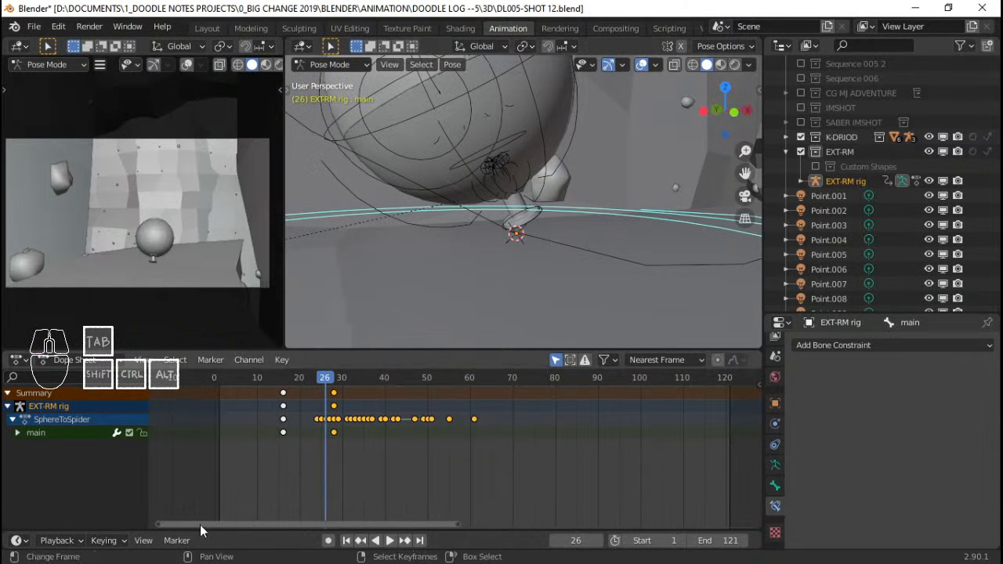
Turn on auto keying and lower the main bone slightly along global Z at frame 26.
left_click(328, 540)
middle_click_drag(524, 285, 555, 255)
scroll(559, 243, "up", 2)
key("shift+alt+z")
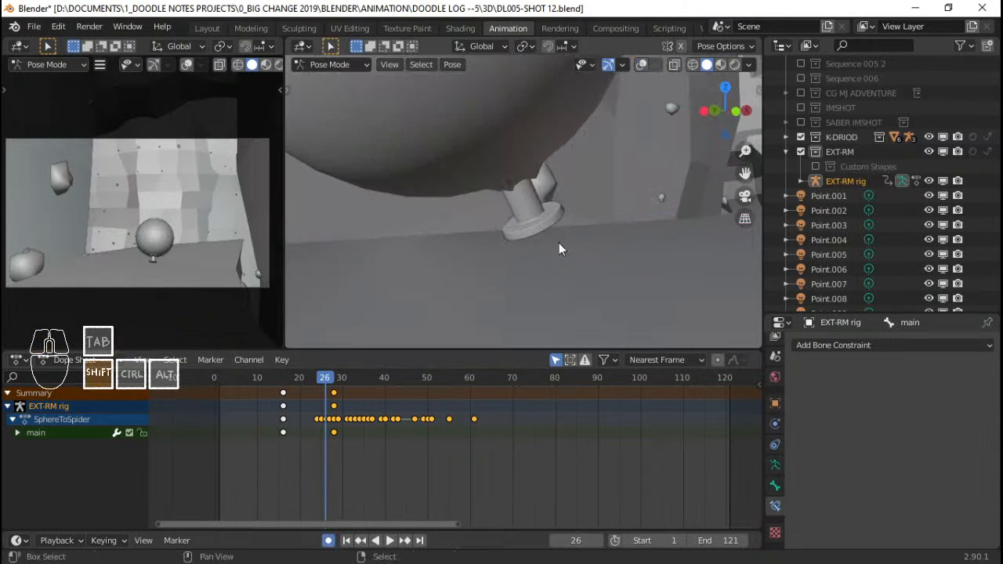
key("g")
key("z")
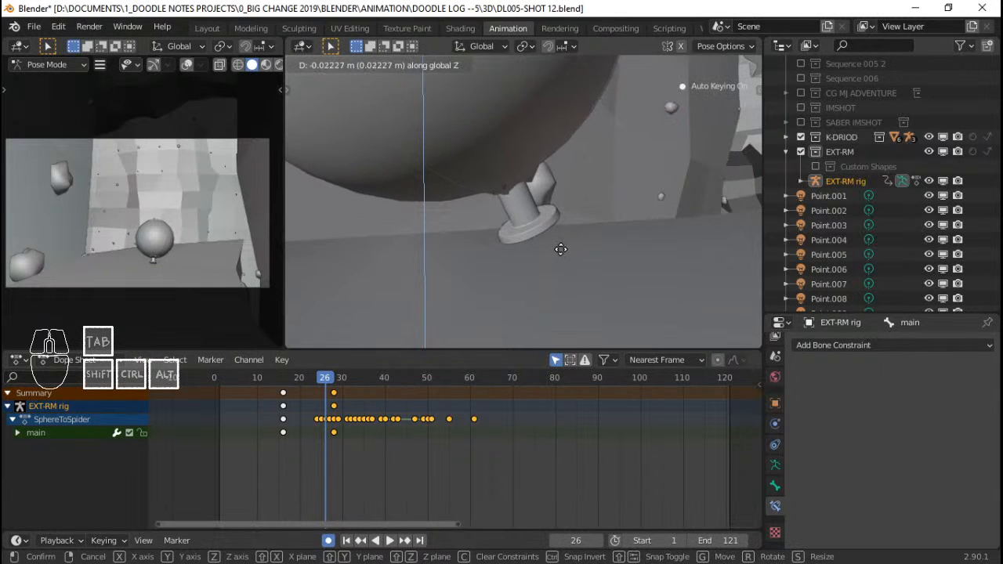
left_click(562, 251)
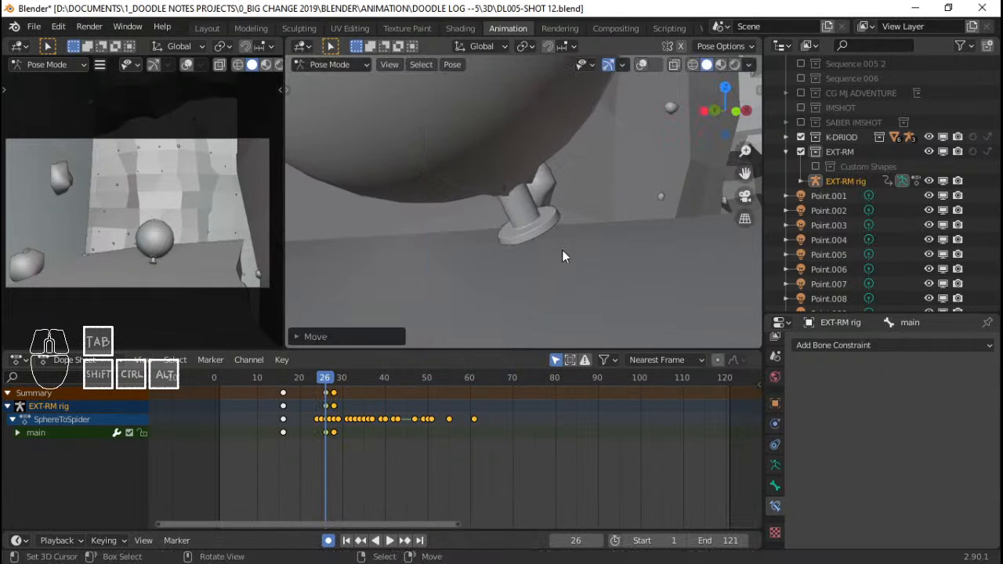
Scrub through the landing and delete the main bone's keyframe at frame 26.
left_click_drag(303, 409, 300, 414)
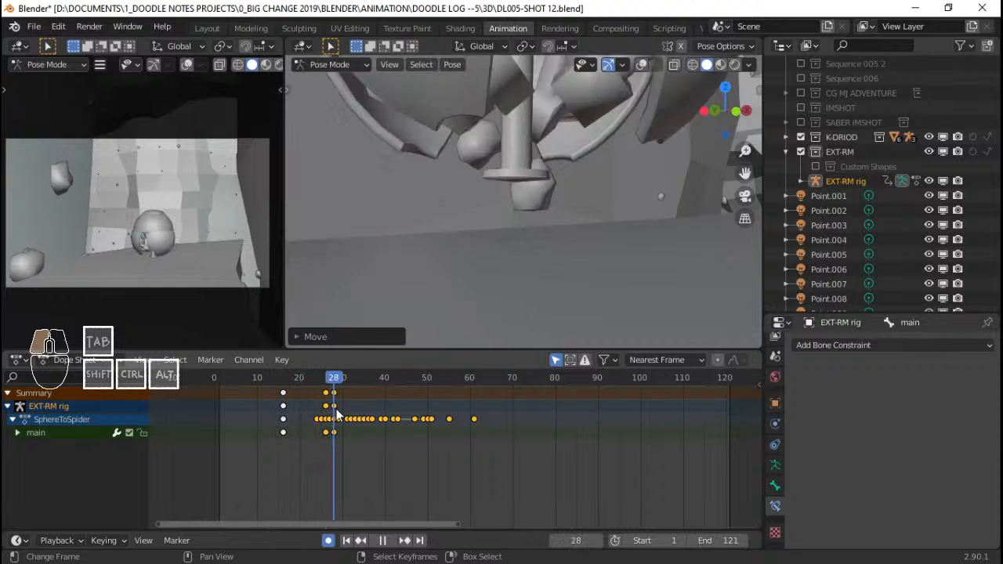
left_click(275, 414)
left_click_drag(277, 414, 323, 408)
left_click(284, 414)
key("x")
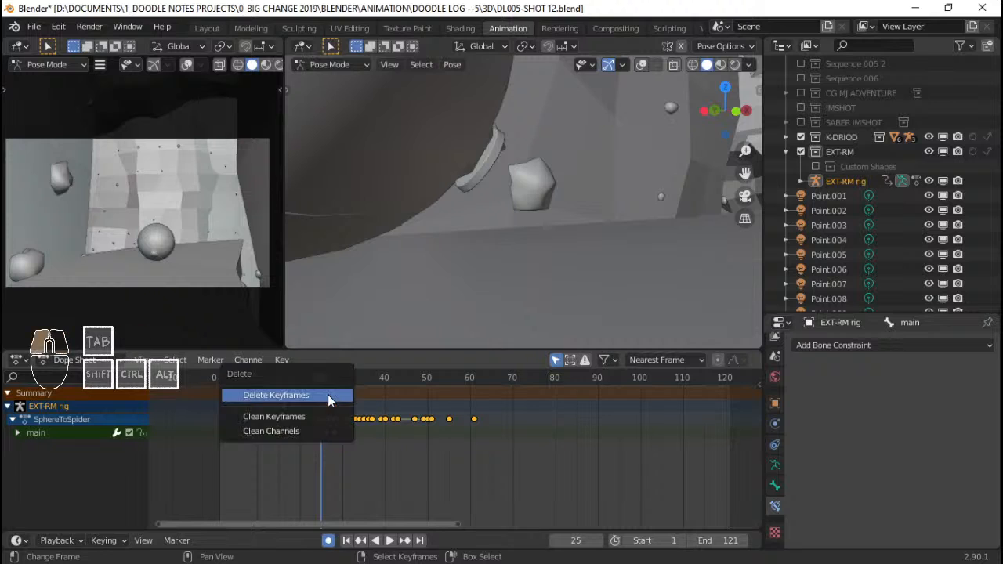
left_click(330, 399)
Duplicate the main bone's frame 28 keyframe to frame 25.
key("shift+s")
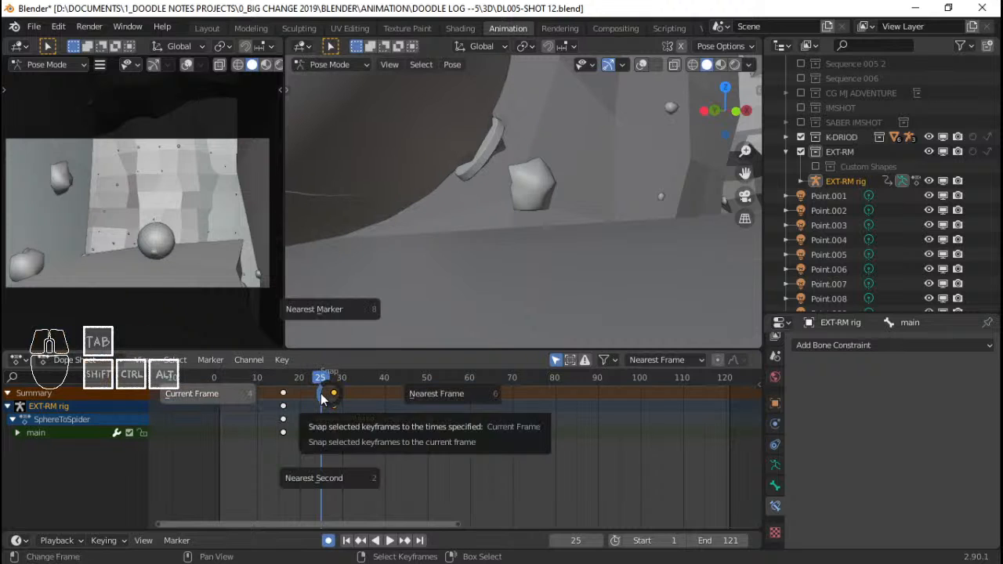
key("Escape")
key("shift+d")
left_click(304, 394)
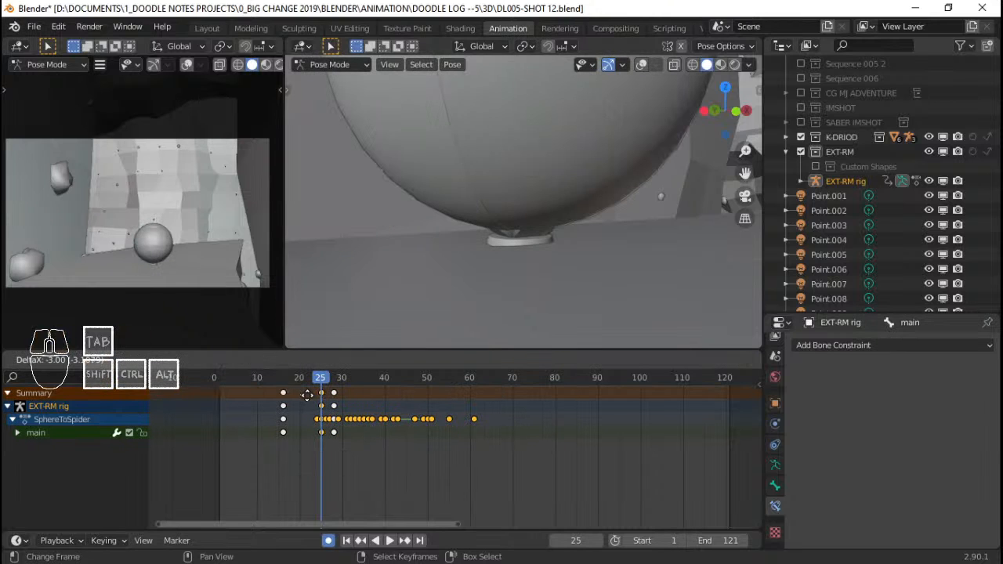
At frame 25, slide the main bone back along its local Y axis and lower it slightly along global Z.
scroll(566, 228, "down", 1)
middle_click_drag(568, 223, 543, 223)
key("alt+shift+z")
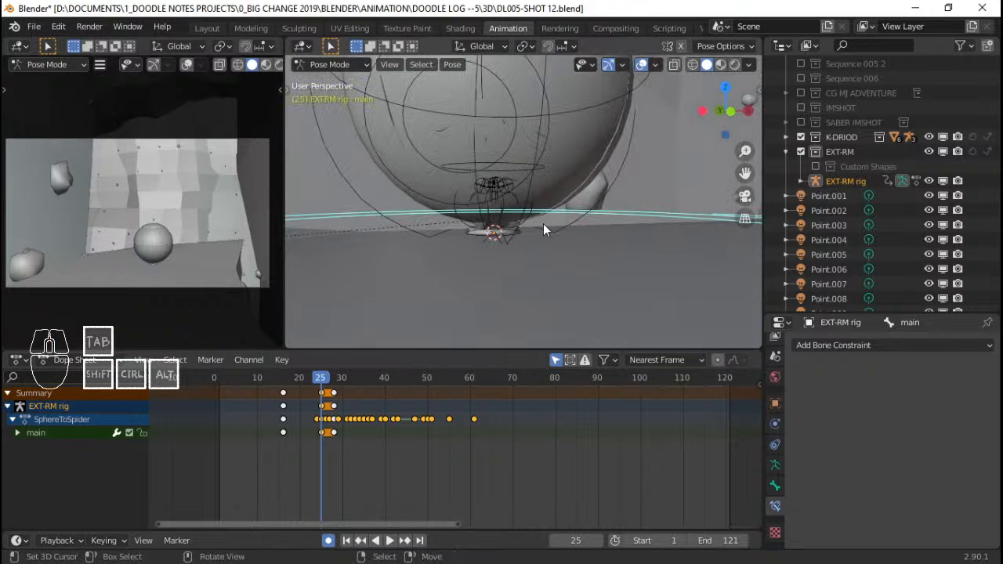
key("g")
key("y")
key("y")
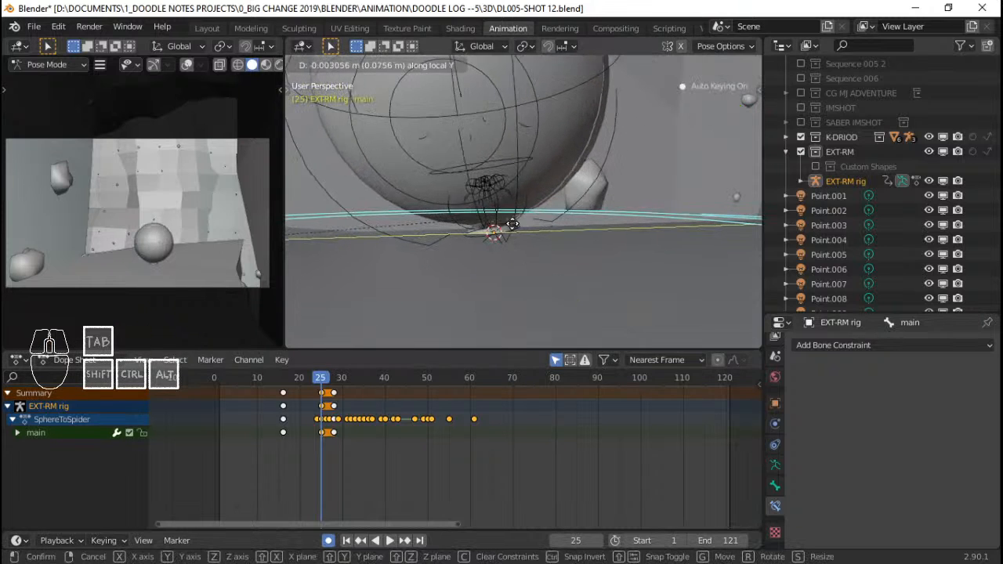
left_click(498, 226)
key("g")
key("z")
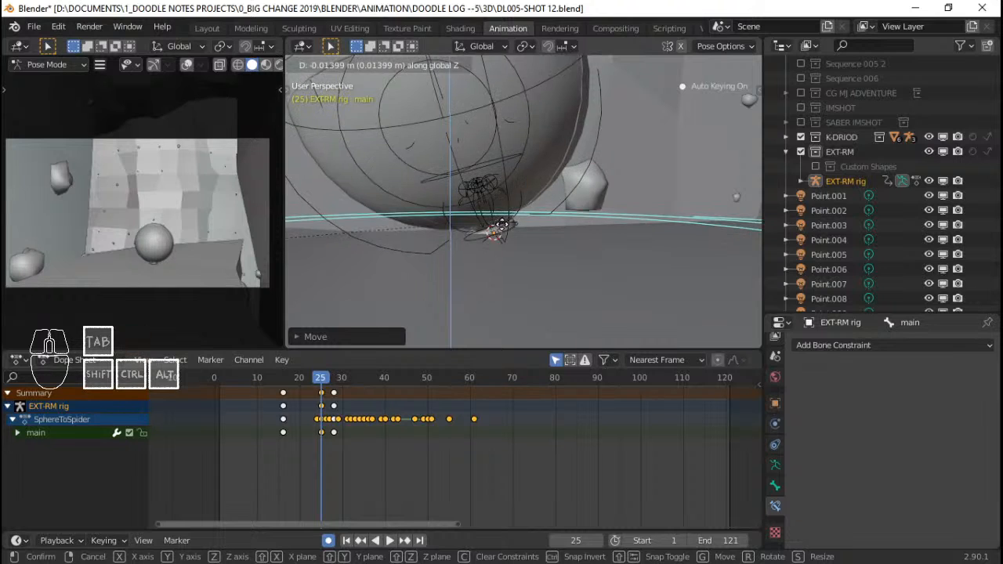
left_click(503, 233)
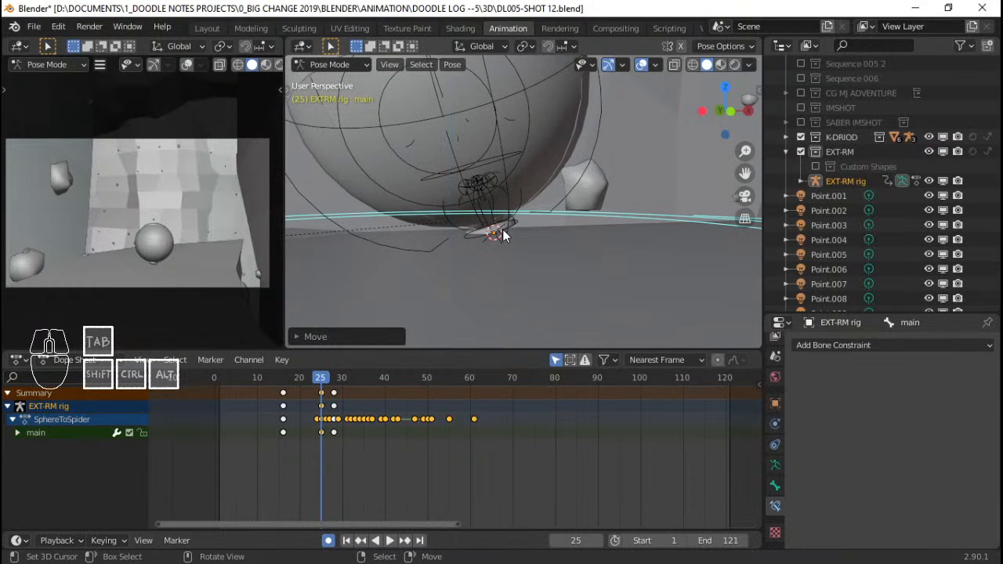
Replay the shot from its opening frames and scrub the start to check the adjusted landing.
left_click(256, 414)
key("space")
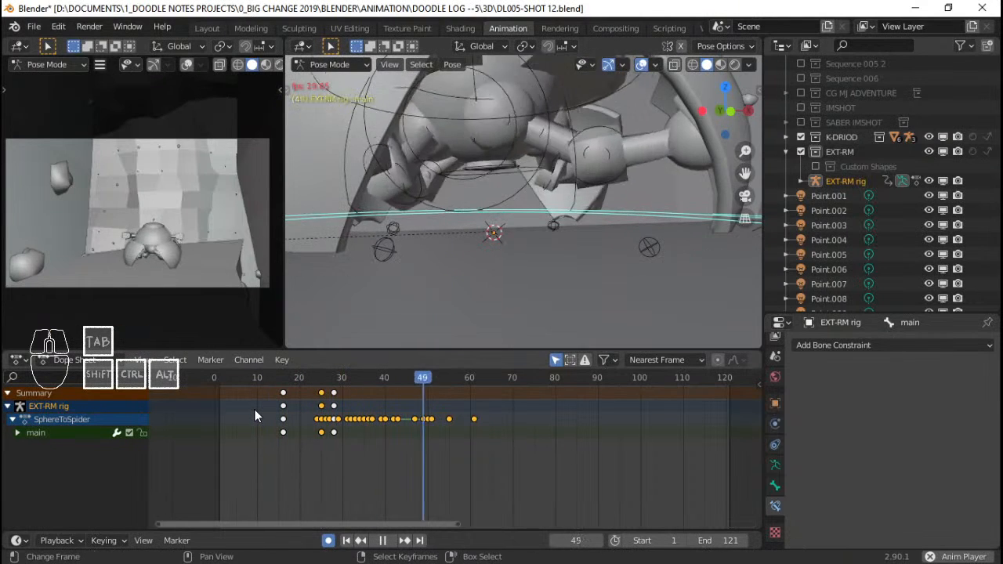
left_click_drag(232, 410, 262, 400)
key("space")
key("space")
key("space")
At frame 11, move the main bone backward along its local Y axis to key an earlier position.
scroll(460, 193, "down", 4)
middle_click_drag(460, 194, 490, 229, "shift")
scroll(490, 230, "down", 4)
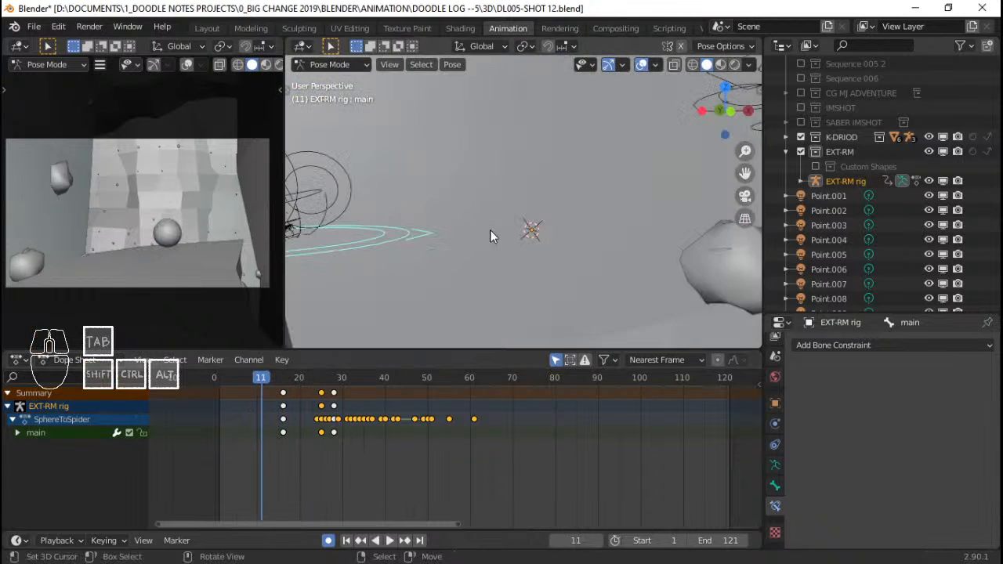
scroll(490, 230, "down", 5)
middle_click_drag(435, 208, 486, 222, "shift")
scroll(494, 217, "up", 4)
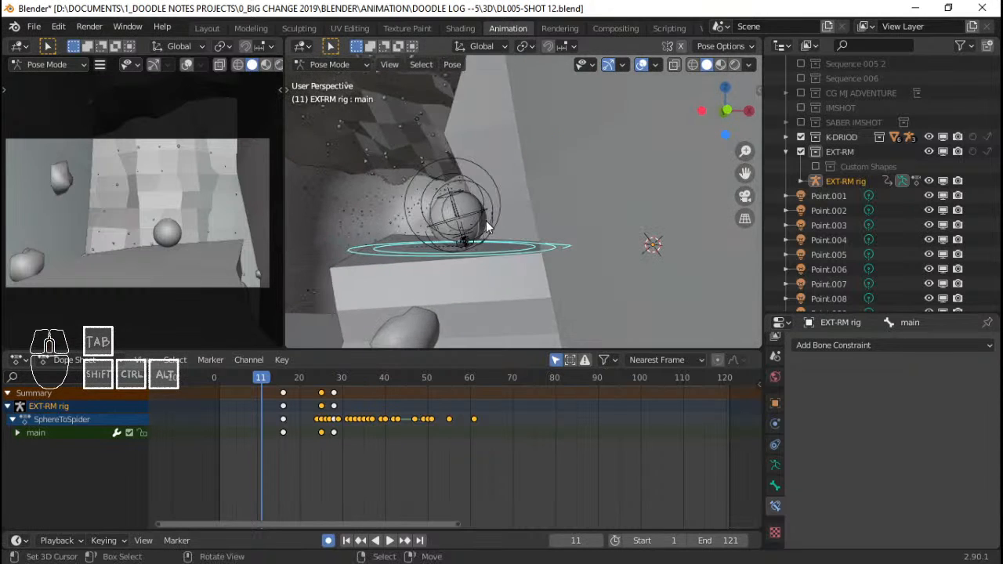
key("y")
key("y")
left_click(343, 217)
Raise the main bone along global Z at frame 11 and slide it farther back along its local Y axis.
key("g")
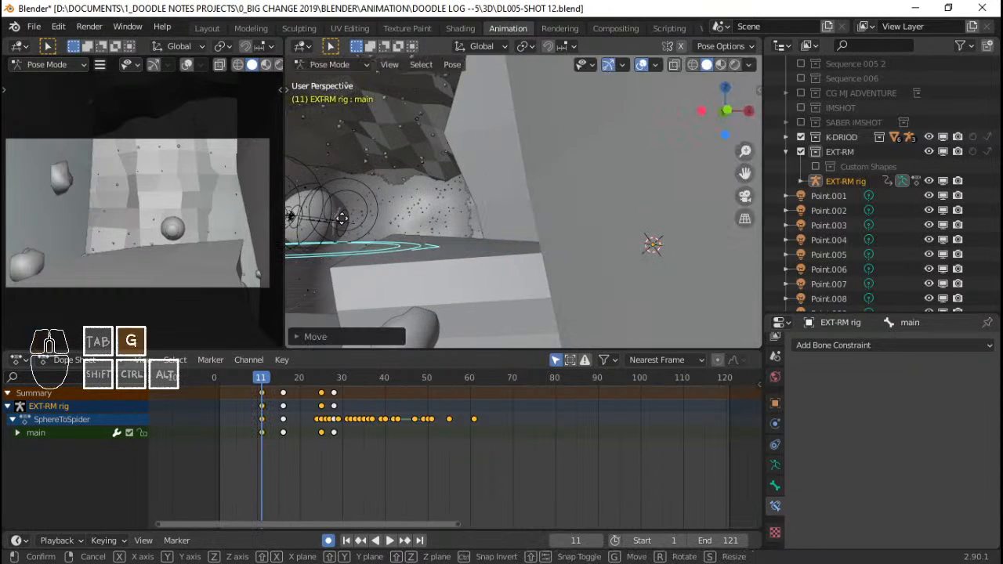
key("z")
left_click(340, 193)
middle_click_drag(340, 193, 472, 187, "shift")
key("g")
key("y")
key("y")
left_click(390, 179)
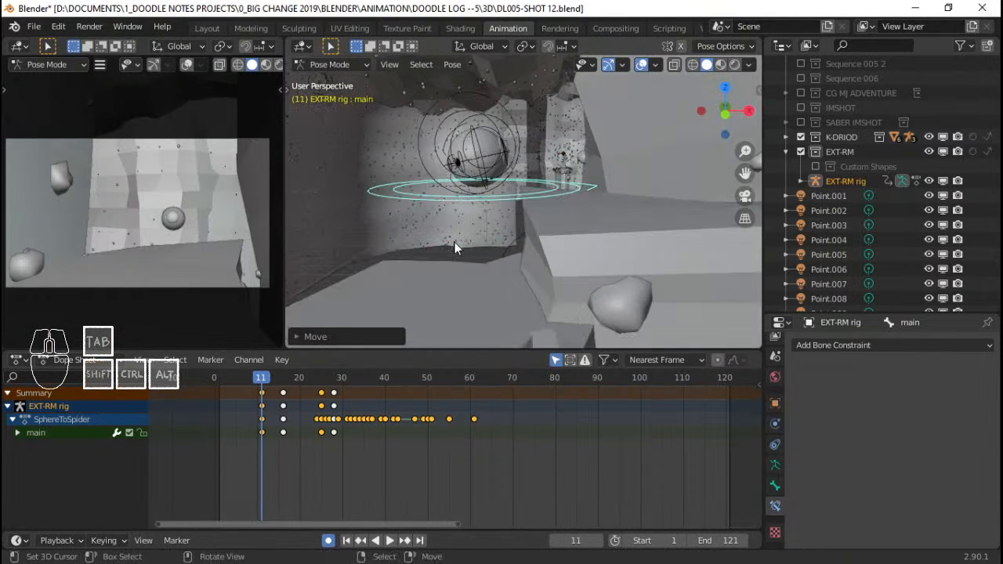
View the droid from directly above and exclude the ROOF collection from the view layer.
middle_click_drag(455, 244, 549, 265)
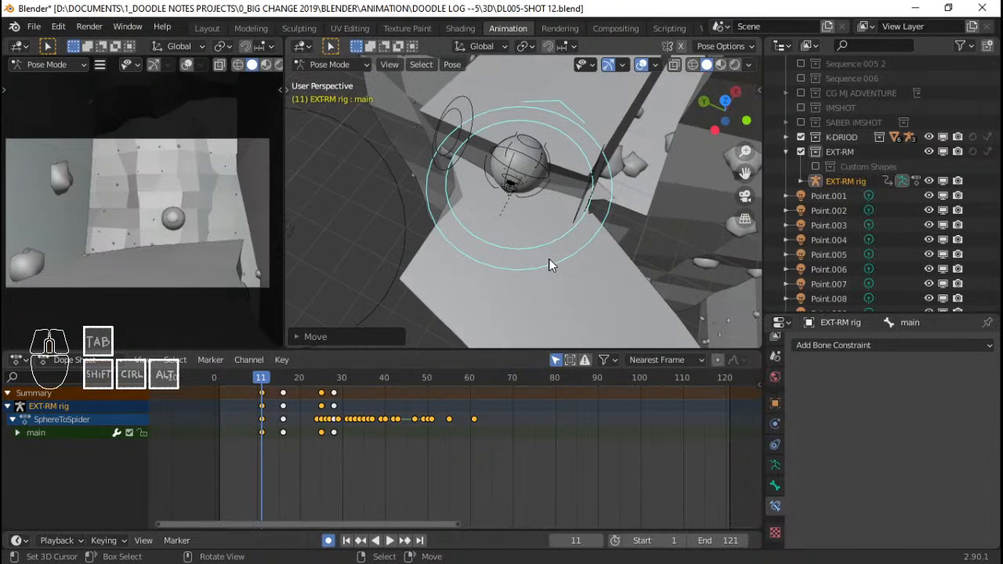
key("KP_7")
scroll(843, 126, "up", 5)
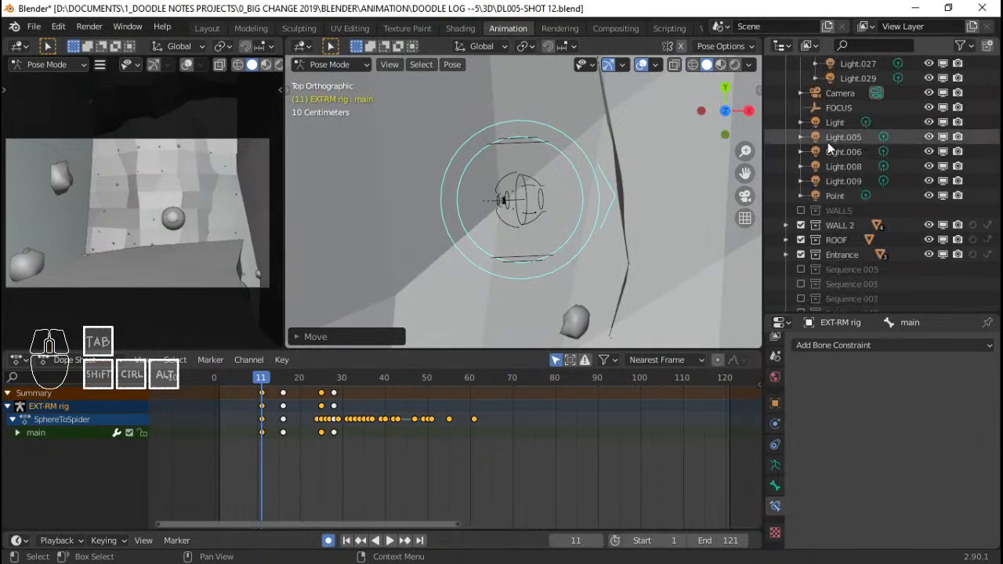
left_click(801, 240)
scroll(527, 211, "up", 2)
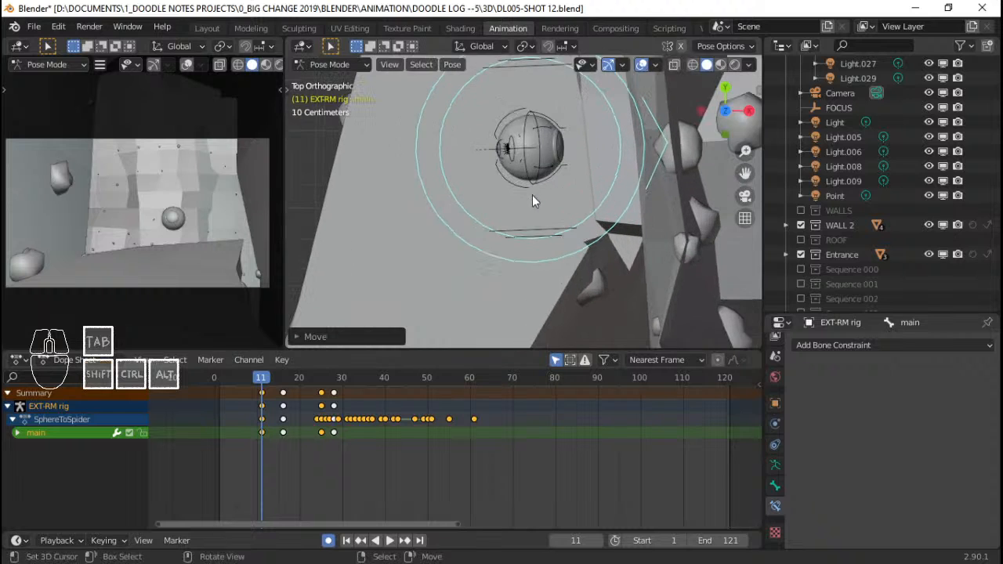
Rotate the main bone in the top view at frame 11 and reposition it slightly.
key("r")
left_click(699, 179)
key("g")
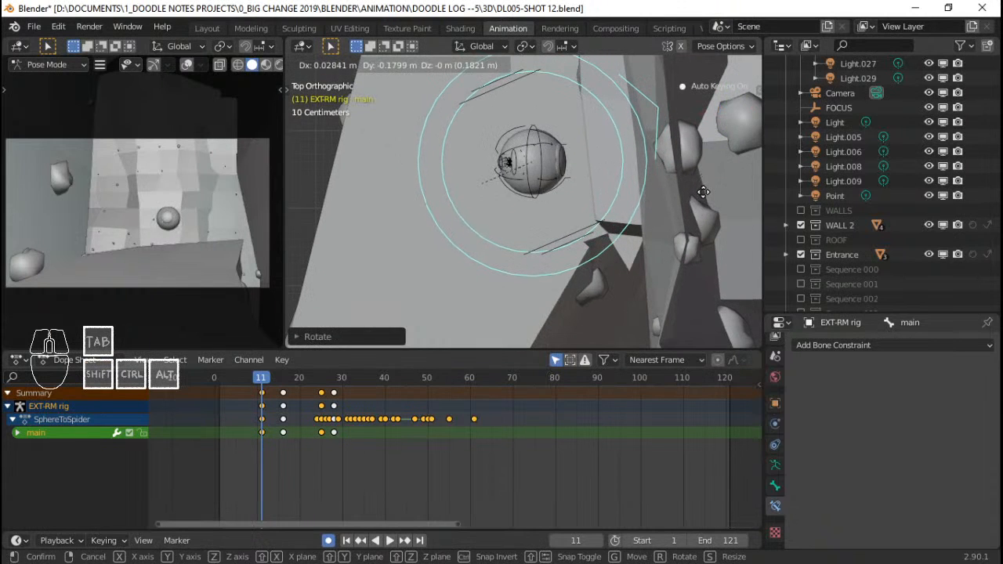
left_click(699, 193)
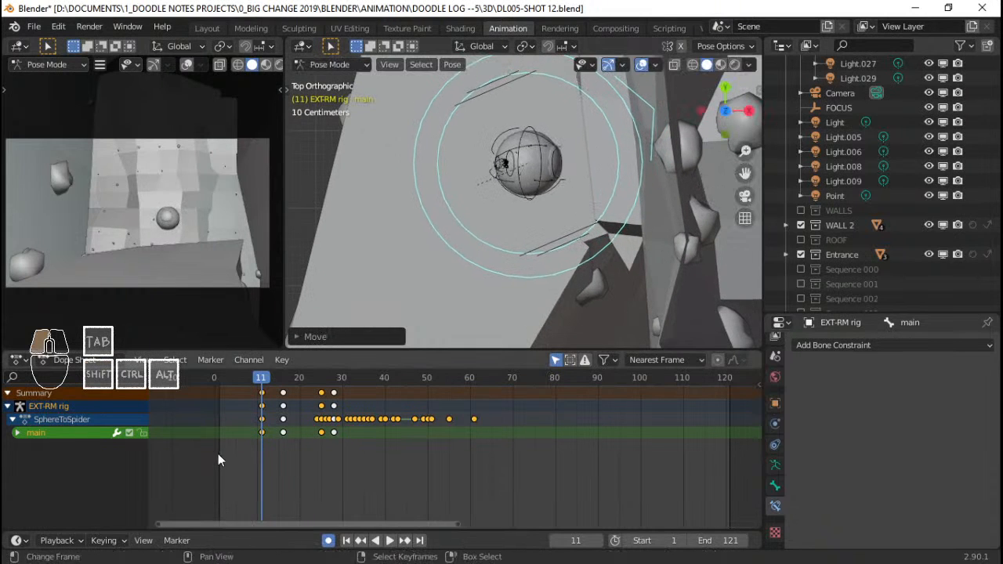
At frame 1, move the main bone about -1.3 m in X and -1.6 m in Y, and rotate it in the top view.
left_click_drag(226, 451, 221, 451)
key("shift+Left")
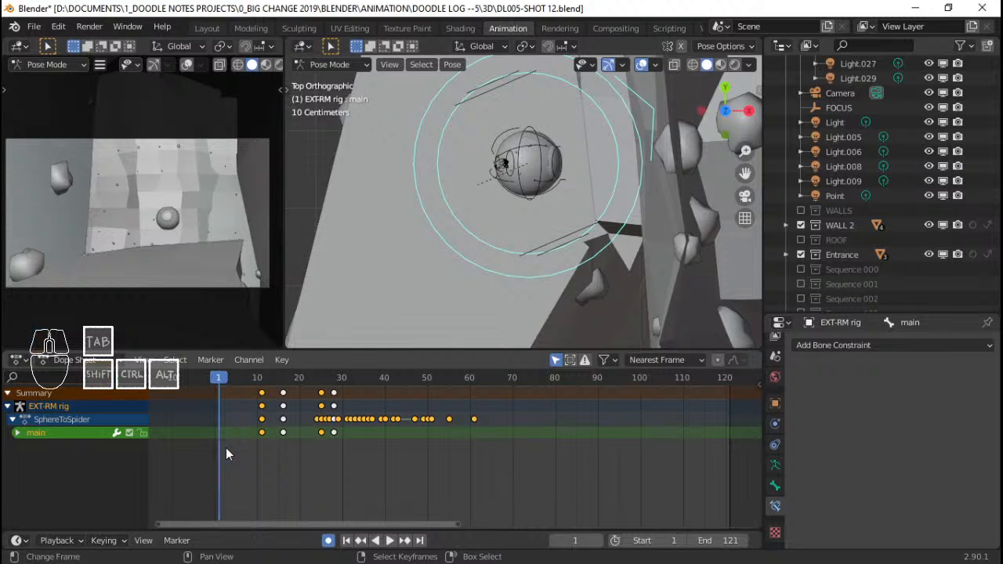
key("g")
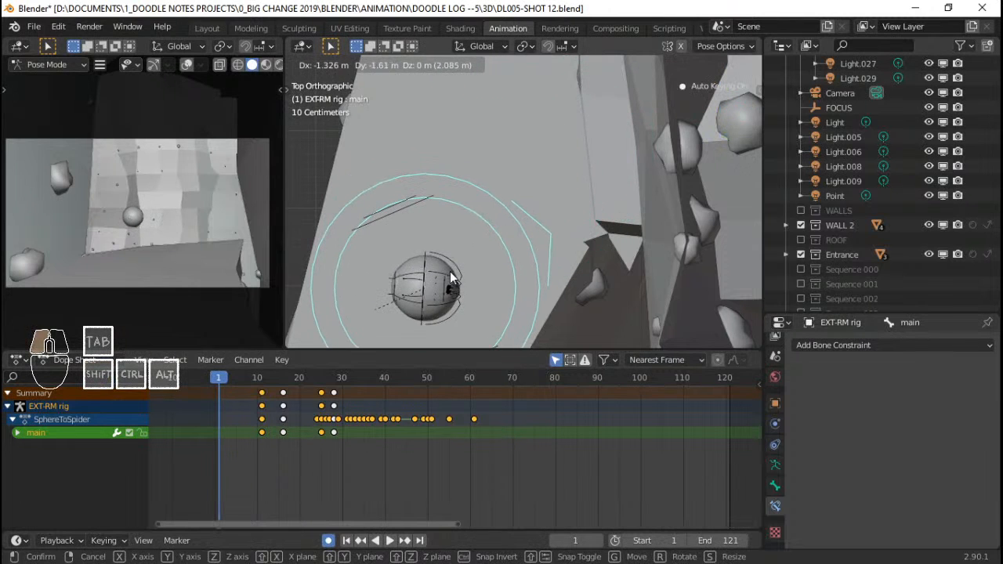
left_click(450, 271)
key("r")
left_click(569, 143)
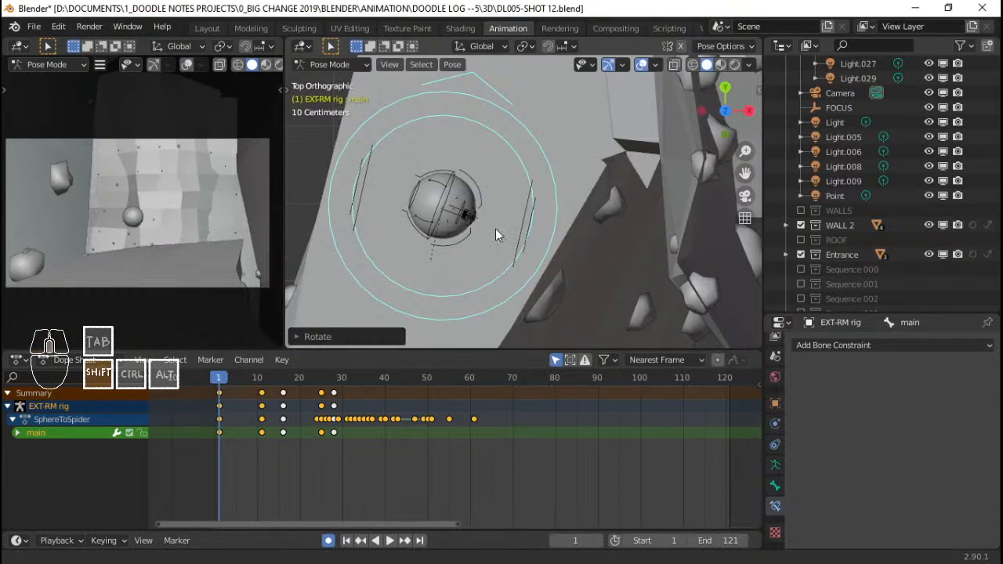
Lower the main bone about 1.7 m along global Z at frame 1, towards the ledge.
middle_click_drag(496, 228, 526, 92)
key("g")
key("z")
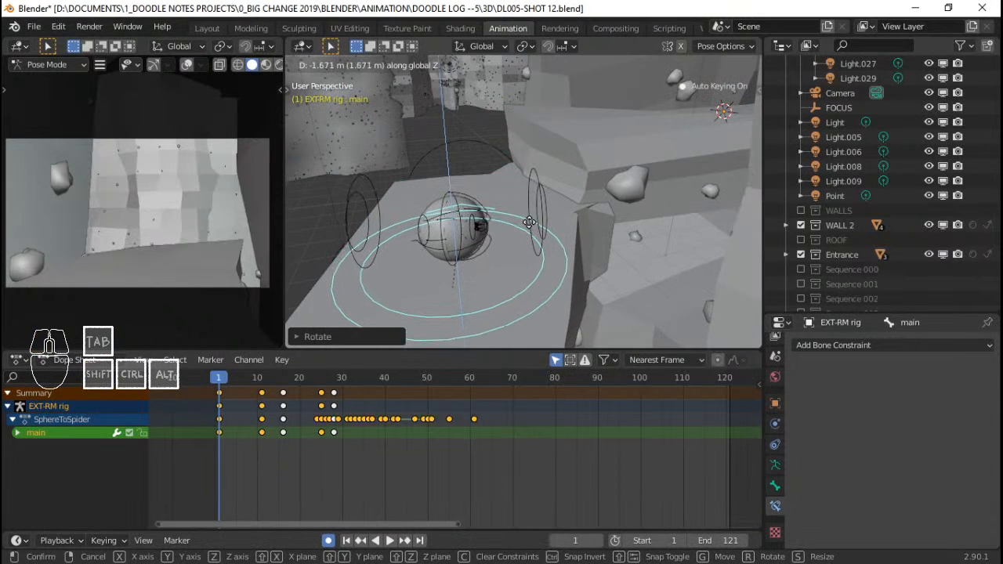
left_click(532, 227)
Fine-tune the main bone's height above the ledge at frame 1 and slide it backward along its local Y axis.
middle_click_drag(533, 229, 595, 218)
key("g")
key("z")
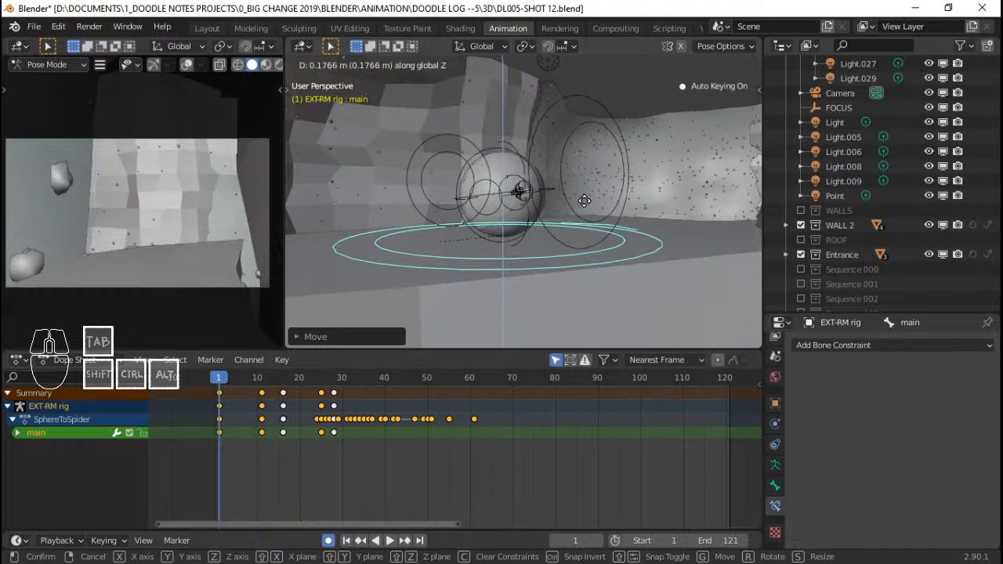
key("y")
key("y")
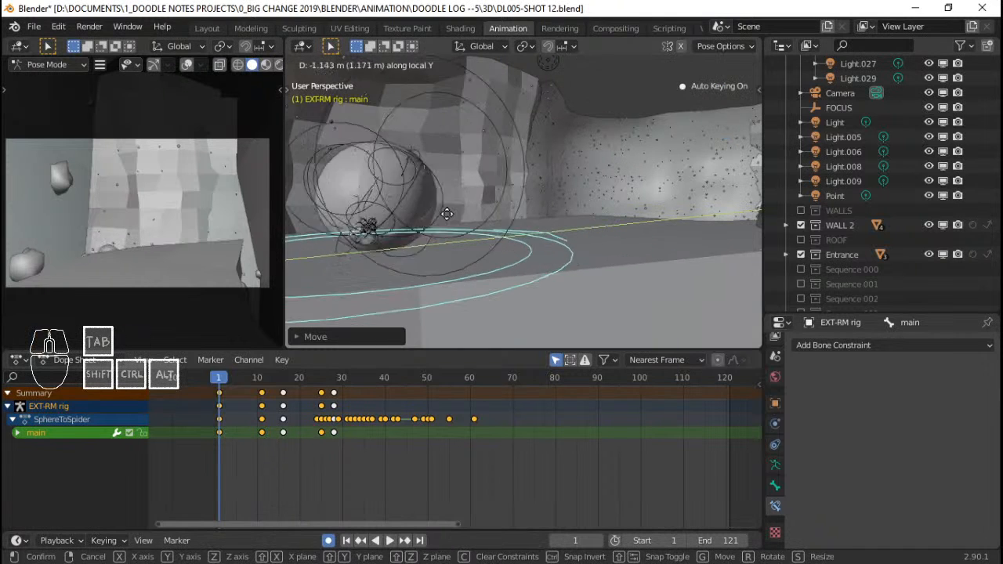
left_click(431, 216)
Play and scrub the opening frames to check the droid's new jump from the ledge.
key("space")
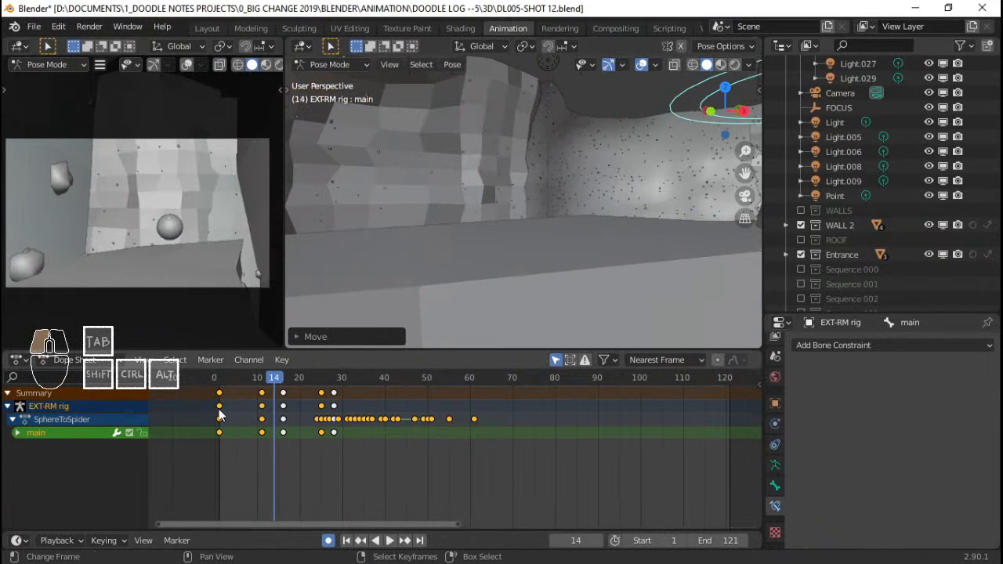
left_click_drag(220, 414, 253, 407)
key("space")
key("space")
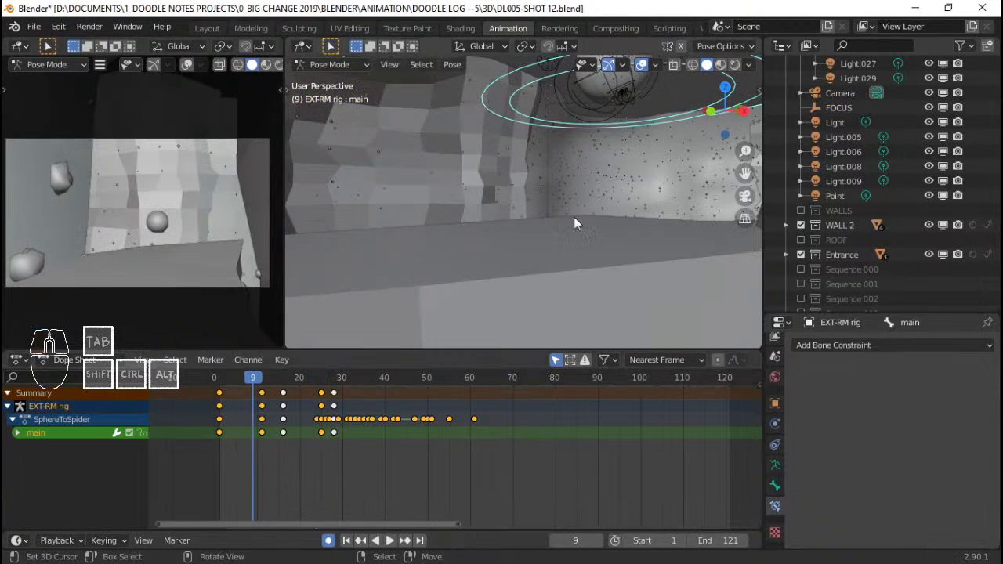
Snap the main bone's frame 11 keyframe to frame 12.
right_click(264, 394)
key("Up")
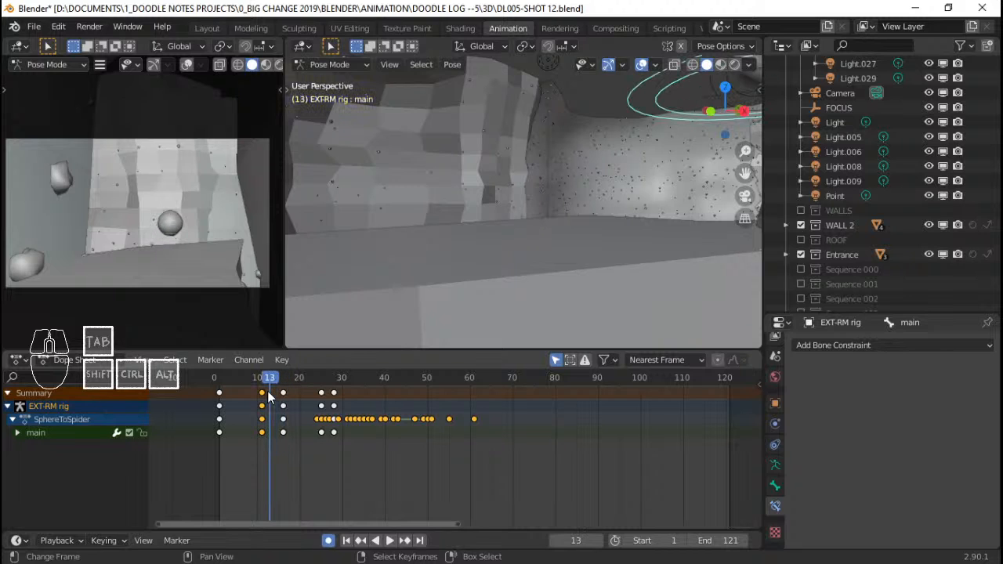
right_click(264, 393)
key("shift+s")
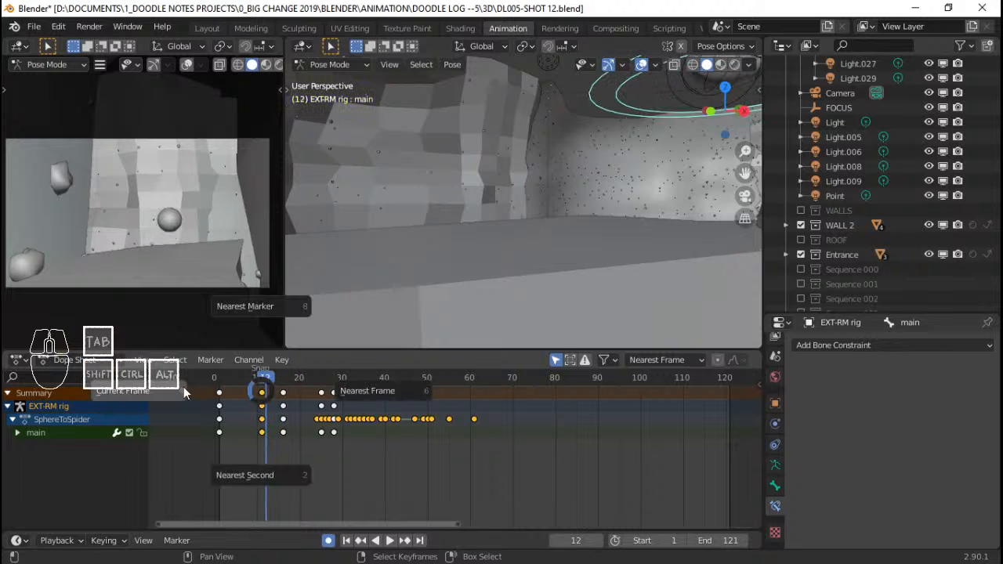
left_click(183, 386)
At frame 8, lower the main bone about 1.2 m along global Z towards the ledge.
key("Left")
key("Left")
key("Left")
key("Left")
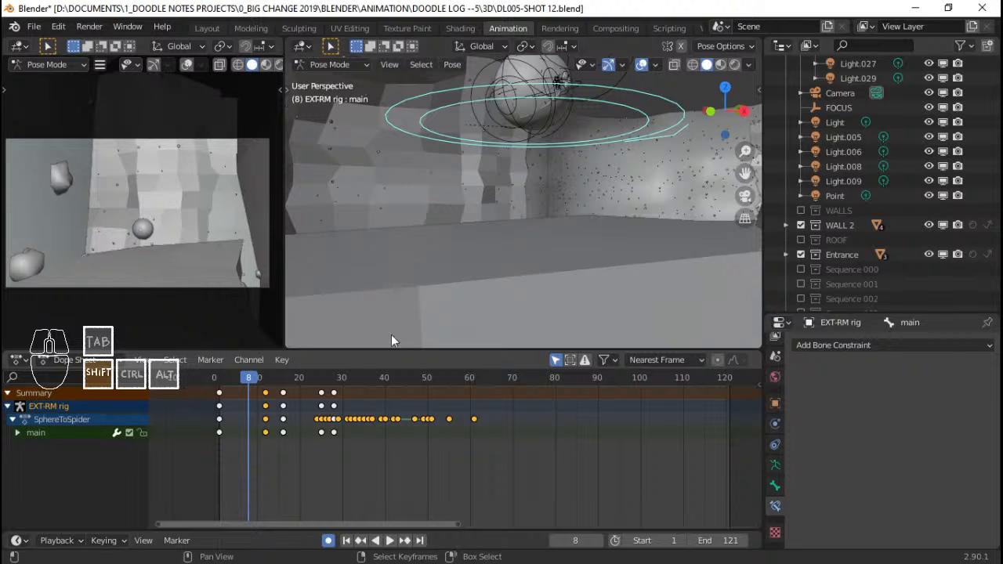
middle_click_drag(488, 188, 572, 200, "shift")
key("g")
key("z")
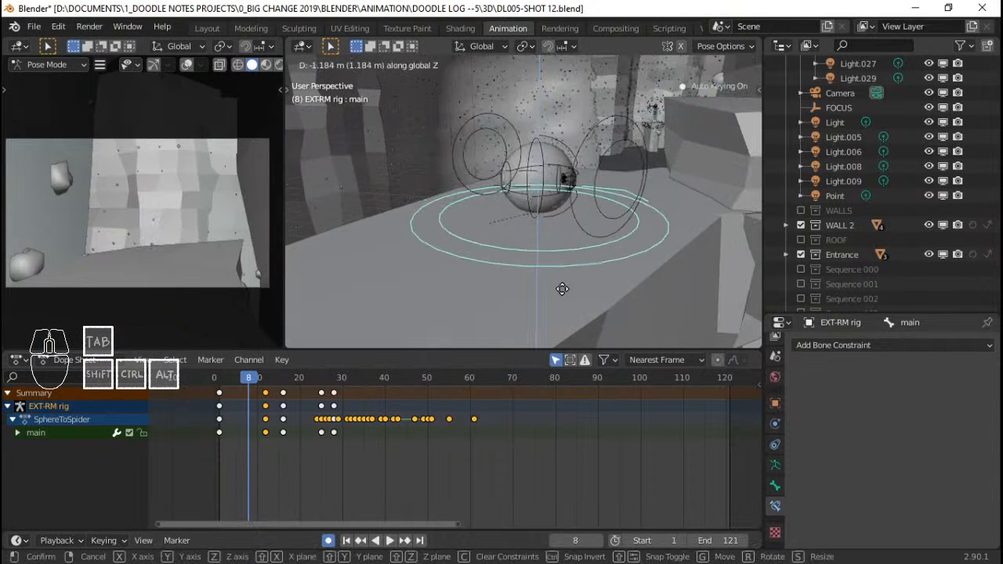
left_click(576, 289)
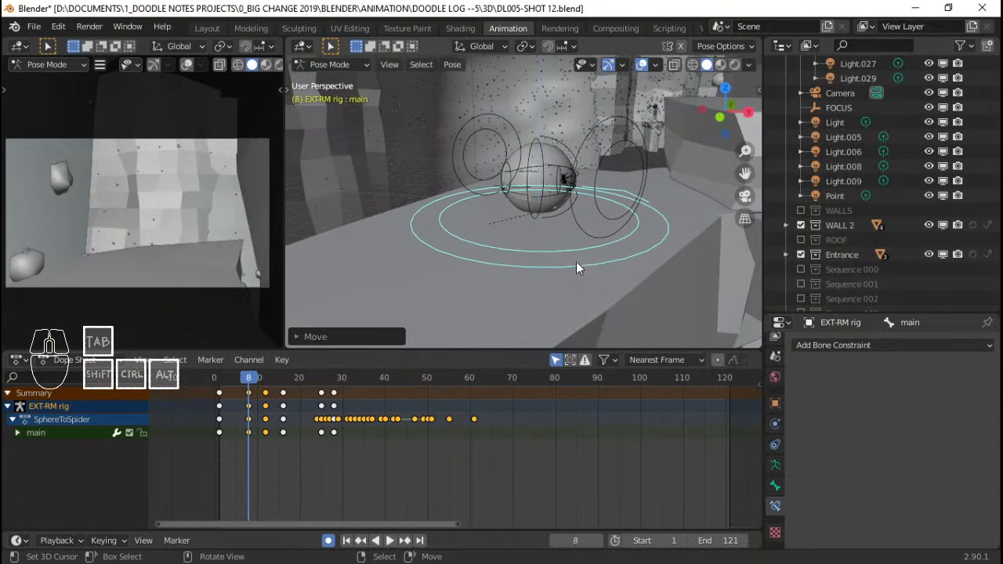
Fine-tune the main bone's height at frame 8 by raising it about 0.04 m along global Z.
middle_click_drag(576, 262, 512, 200)
scroll(513, 200, "up", 4)
key("g")
key("z")
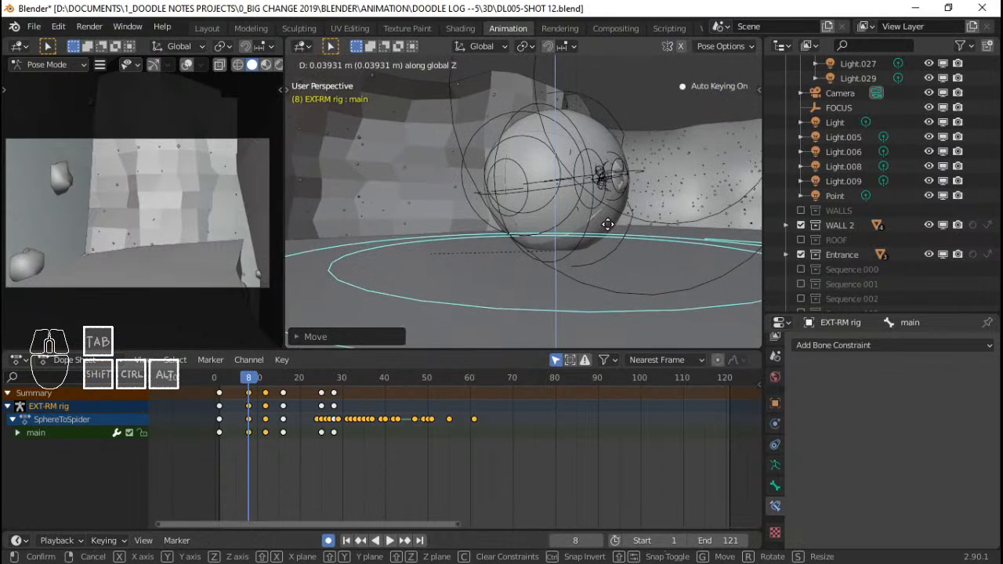
left_click(606, 224)
Play the opening frames to check the droid's jump with the frame 8 contact pose.
left_click(217, 409)
key("space")
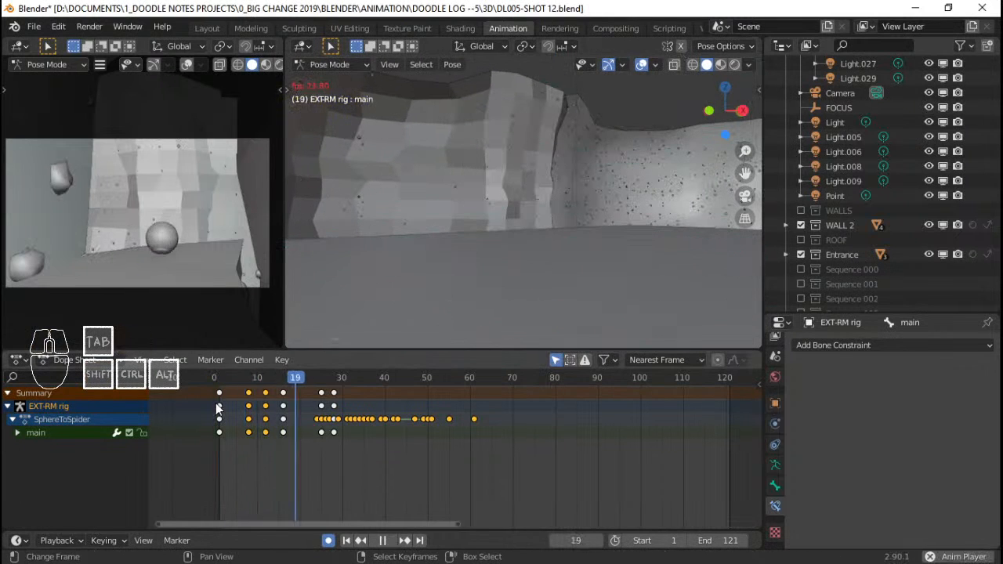
left_click_drag(221, 407, 202, 396)
key("space")
key("space")
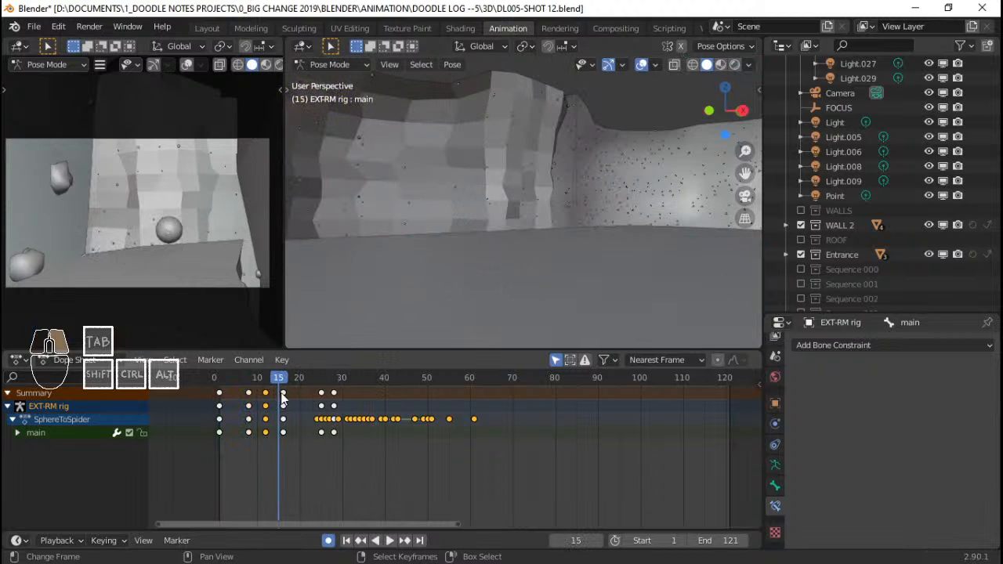
Retime the main bone's frame 16 keyframe, trying frame 21 before settling on frame 17.
left_click_drag(282, 400, 304, 396)
left_click(229, 395)
key("space")
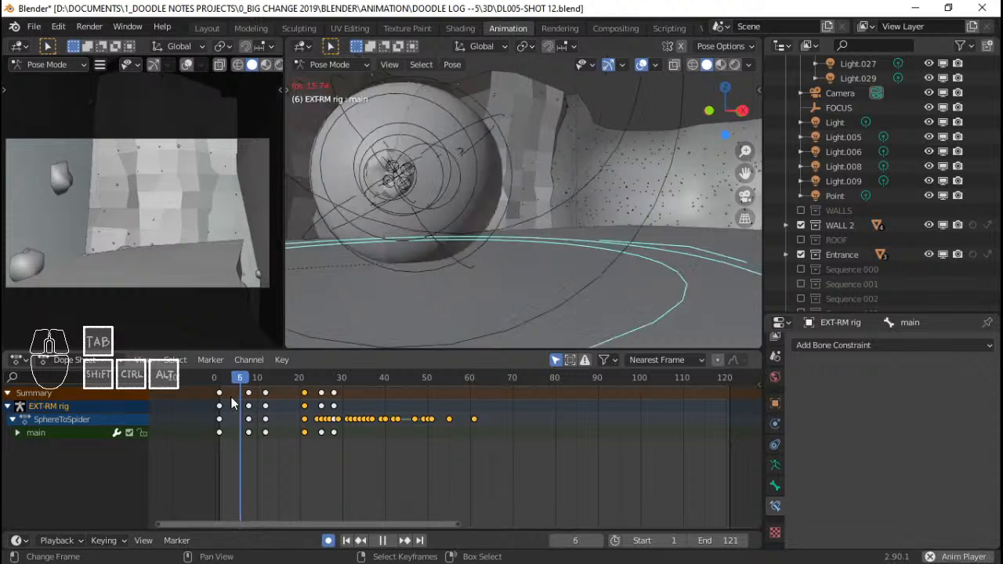
left_click_drag(232, 396, 297, 405)
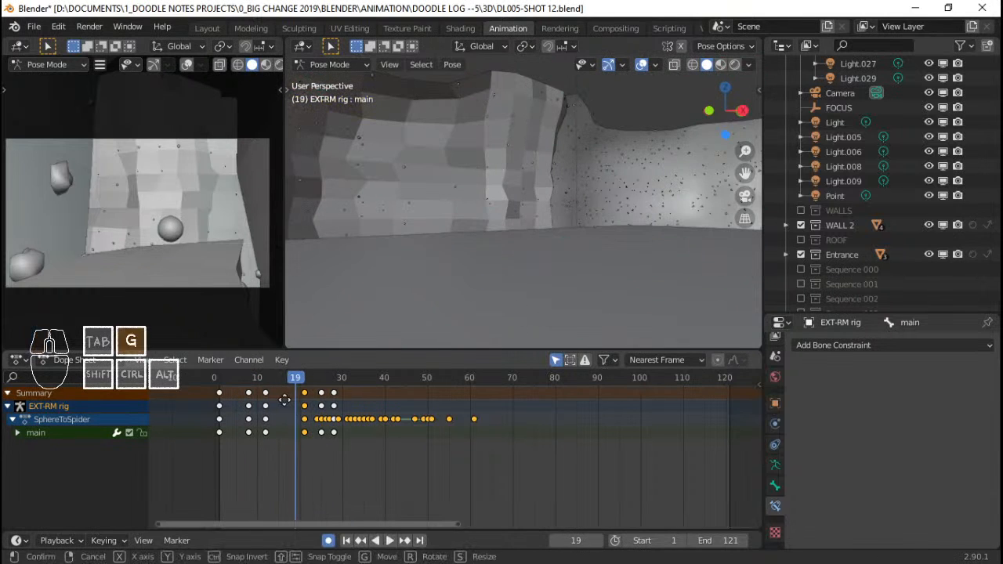
left_click(279, 400)
right_click(266, 398)
Play and scrub the frames around the jump to check the landing timing at frame 17.
left_click(241, 395)
key("space")
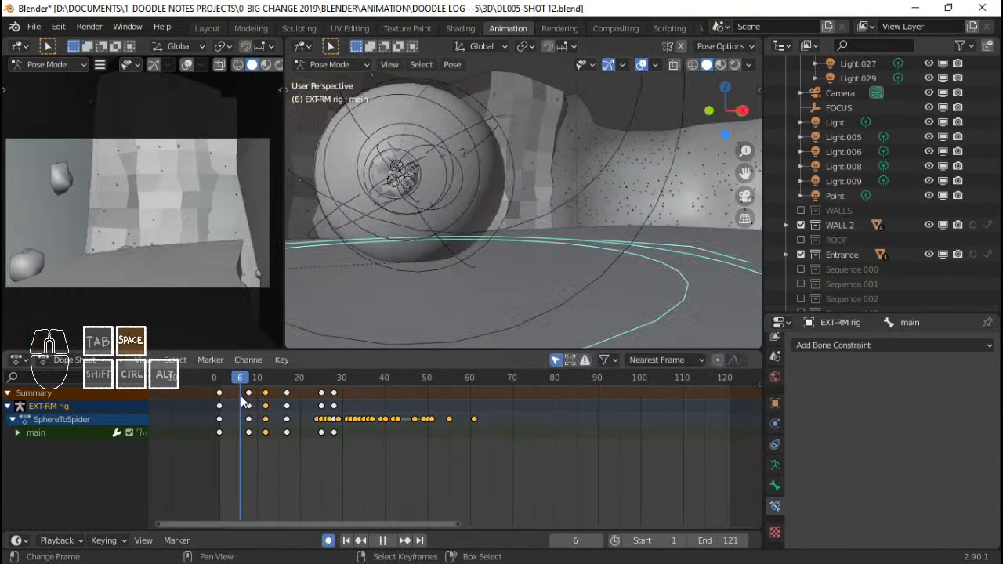
left_click_drag(240, 396, 288, 400)
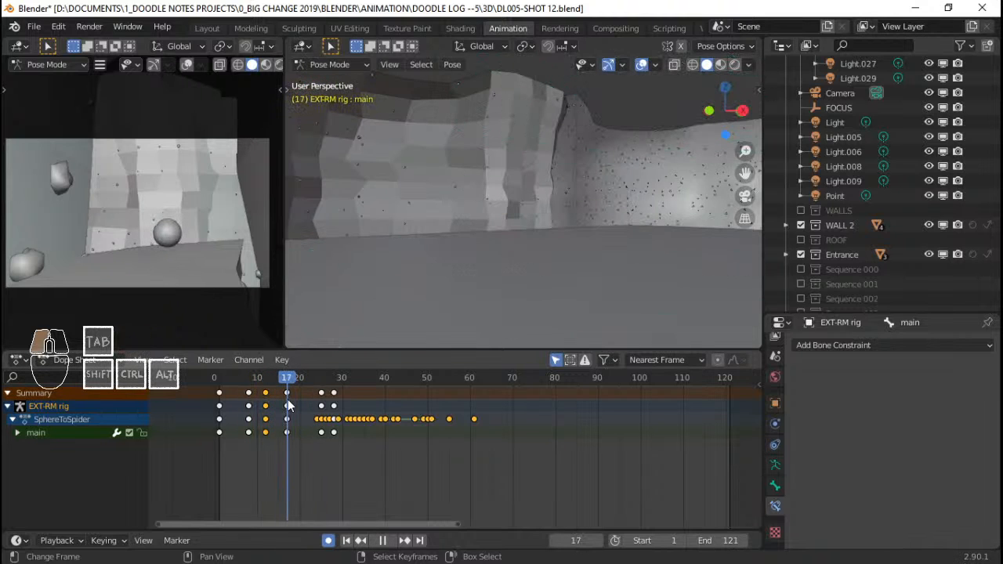
key("space")
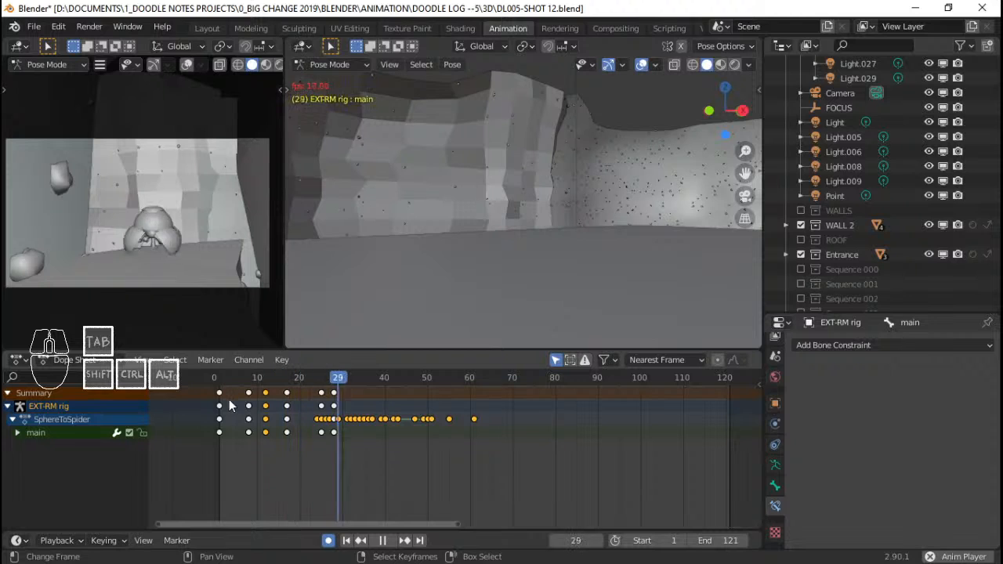
mouse_move(231, 405)
left_mouse_down()
mouse_move(286, 404)
mouse_move(206, 392)
mouse_move(266, 392)
mouse_move(226, 393)
mouse_move(250, 411)
left_mouse_up()
key("space")
key("space")
key("space")
key("space")
Examine the droid's path from frame 8 onwards from above, playing the jump in top view.
middle_click_drag(488, 167, 563, 263)
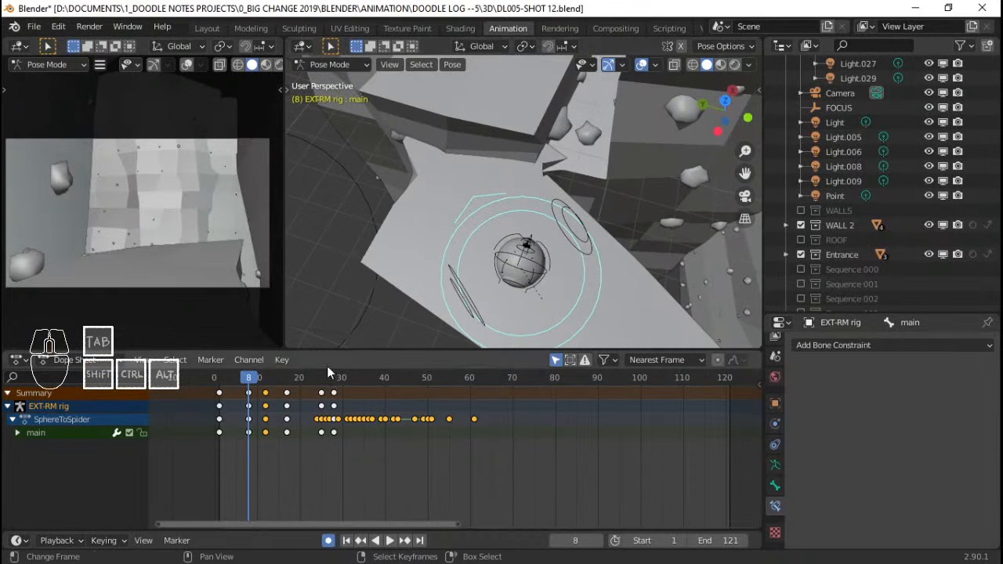
key("Right")
key("Right")
key("Right")
key("Right")
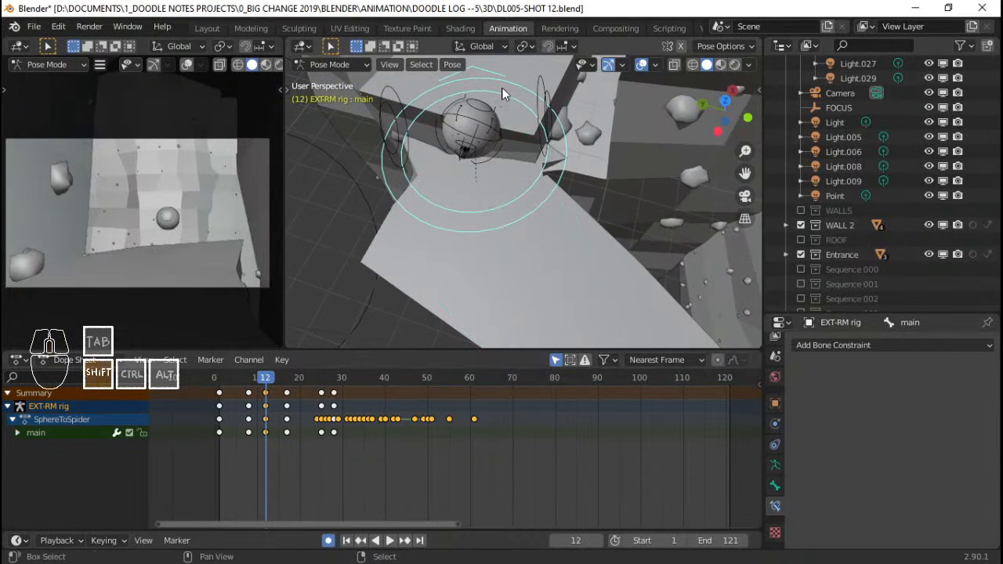
middle_click_drag(503, 88, 528, 237)
key("KP_7")
scroll(519, 209, "down", 4)
scroll(528, 236, "up", 1)
left_click(224, 404)
key("space")
key("space")
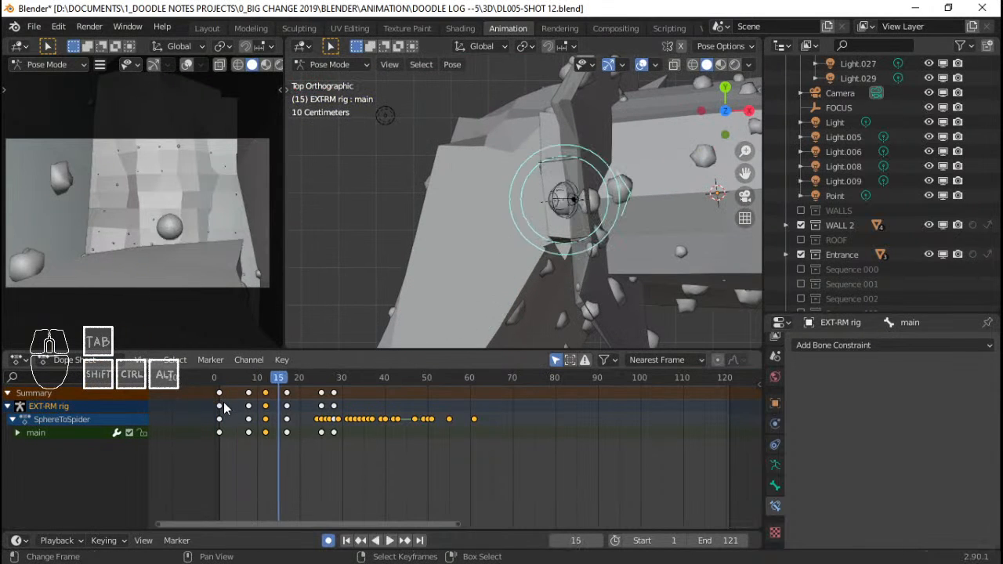
At frame 12, move the main bone in the top view towards negative Y.
left_click_drag(224, 407, 264, 410)
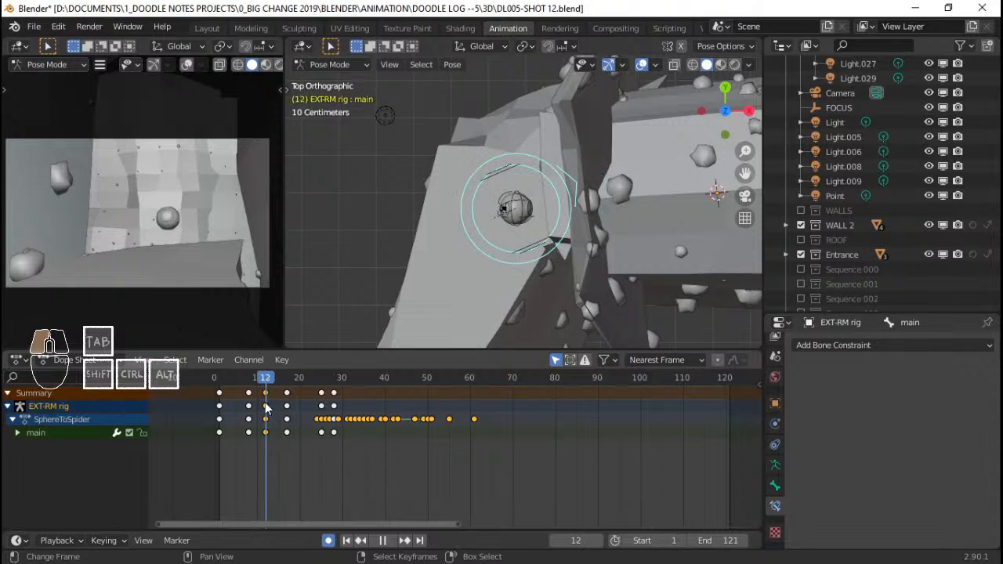
key("g")
left_click(515, 264)
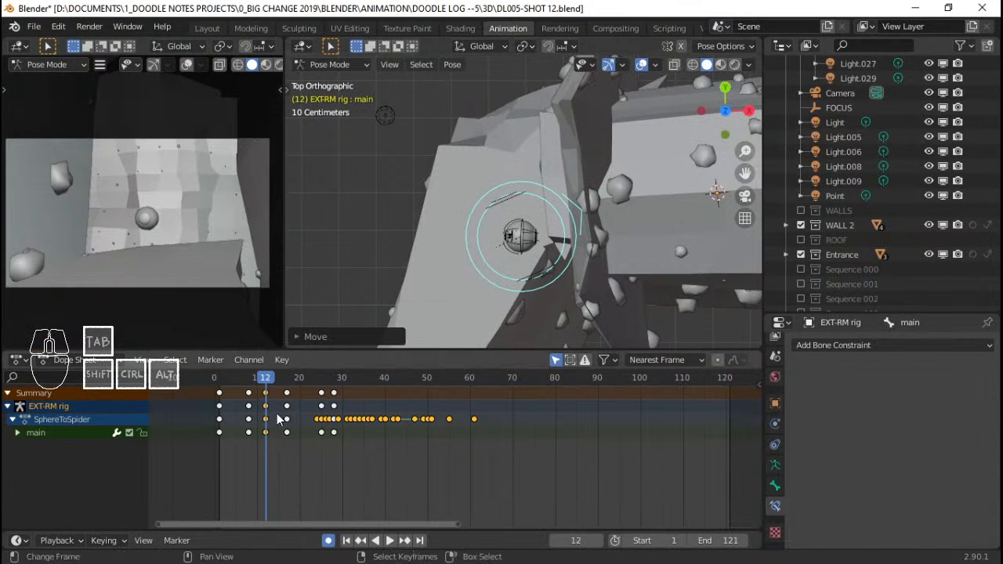
Play and scrub the jump to check the droid's adjusted path through frame 12.
left_click(233, 431)
key("space")
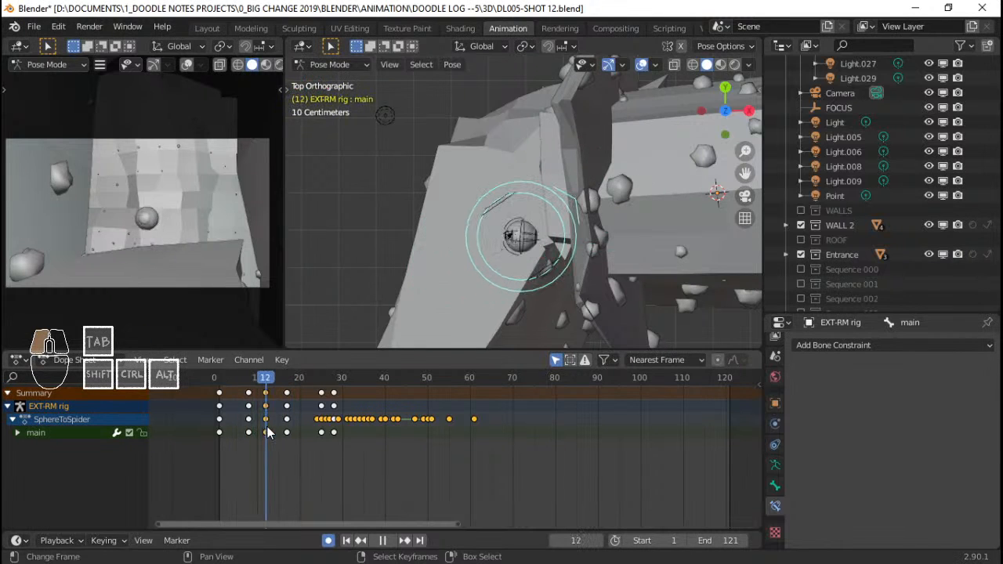
key("space")
key("space")
left_click_drag(236, 413, 279, 419)
Delete the main bone's keyframes at frames 1, 8 and 12.
left_click(286, 398)
right_click(265, 395)
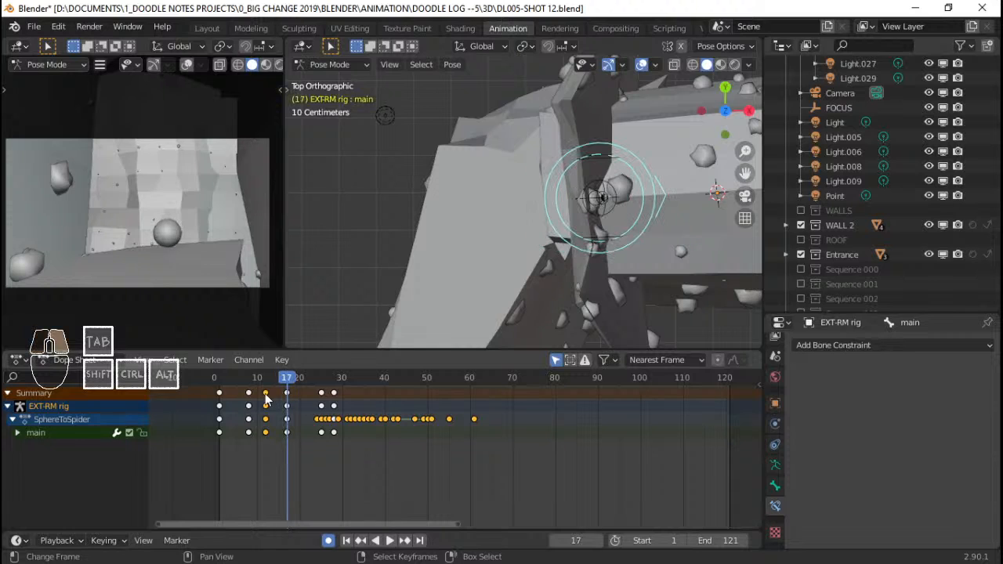
right_click(247, 396, "shift")
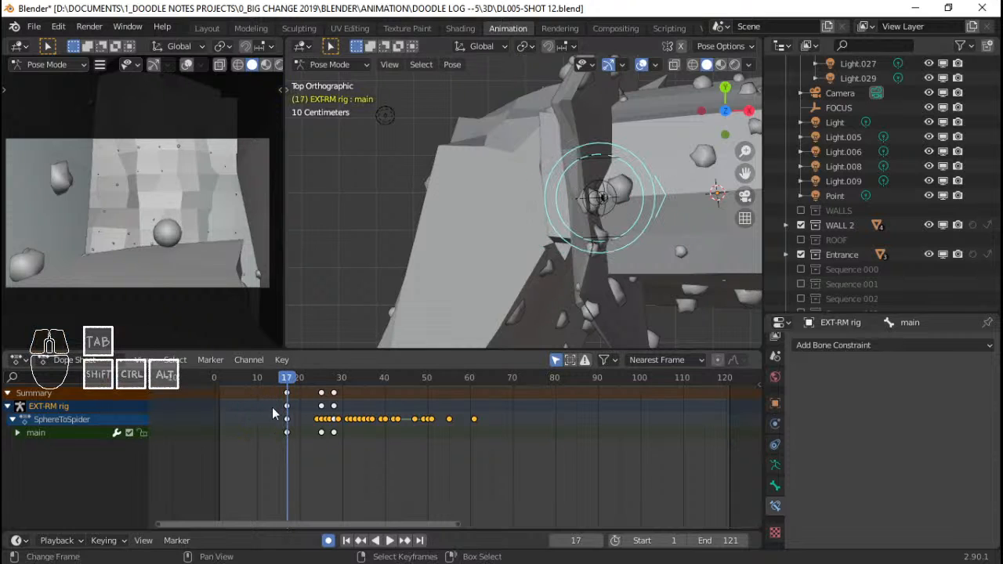
Play the remaining landing and transformation, viewing the droid's position along the ledge from above.
left_click(243, 408)
key("space")
key("space")
left_click_drag(241, 408, 287, 421)
mouse_move(528, 248)
middle_mouse_down()
mouse_move(674, 180)
mouse_move(690, 142)
mouse_move(585, 251)
mouse_move(530, 199)
mouse_move(520, 249)
middle_mouse_up()
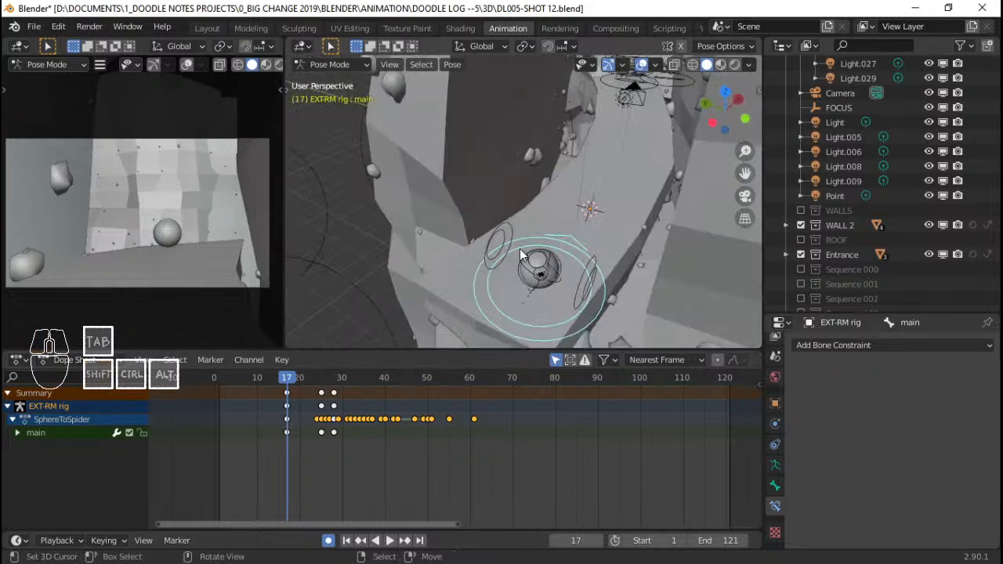
key("space")
key("space")
middle_click_drag(610, 116, 558, 231)
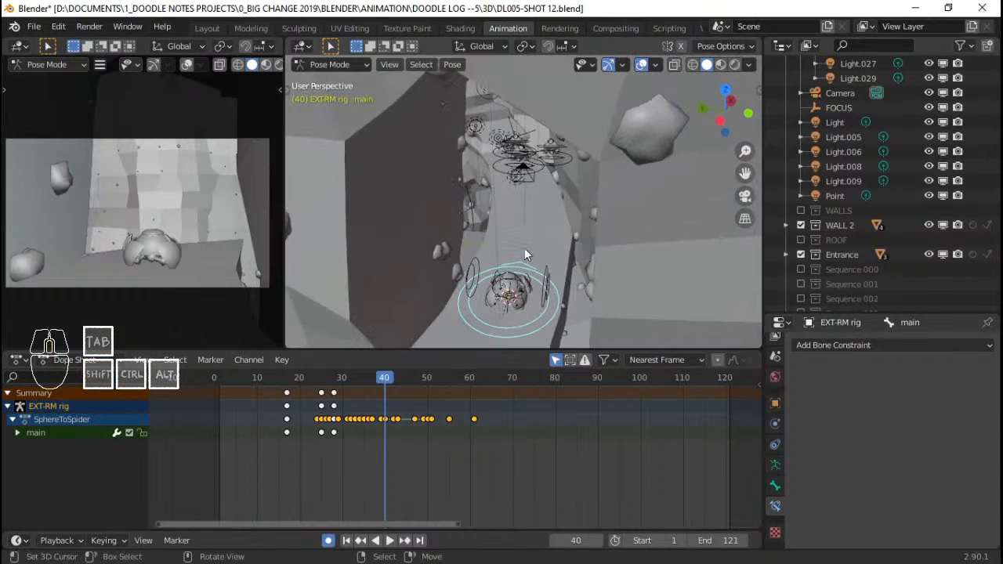
In Object Mode, turn off auto keying and move the whole EXT-RM rig along its local Y axis.
key("ctrl+Tab")
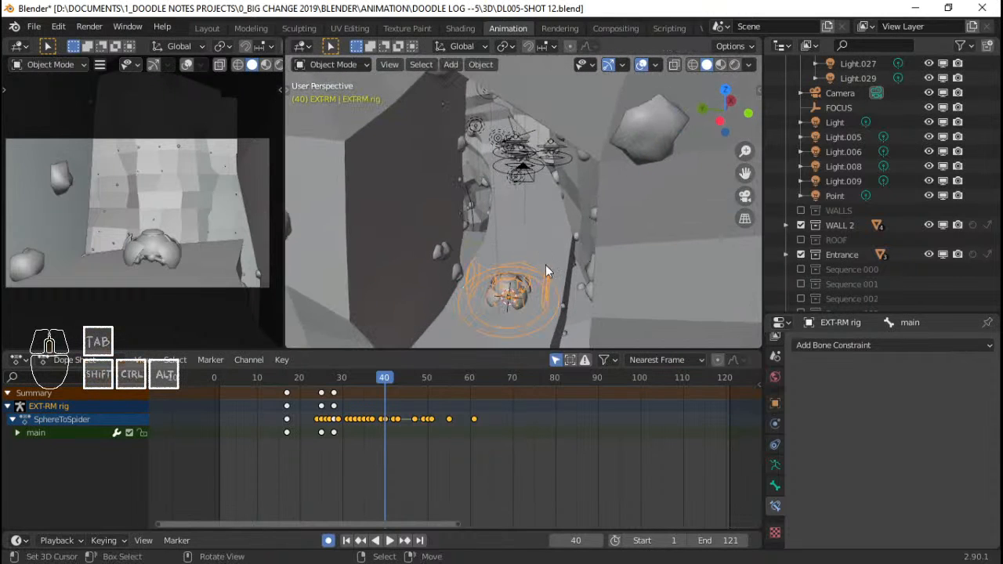
middle_click_drag(523, 269, 580, 278)
scroll(479, 301, "up", 2)
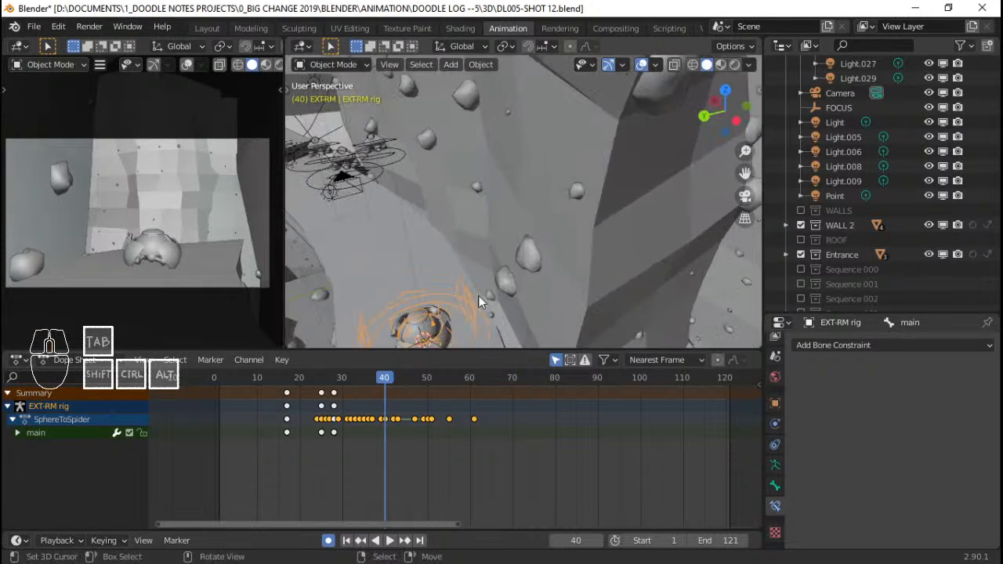
scroll(479, 301, "down", 1)
left_click(327, 542)
key("g")
key("y")
key("y")
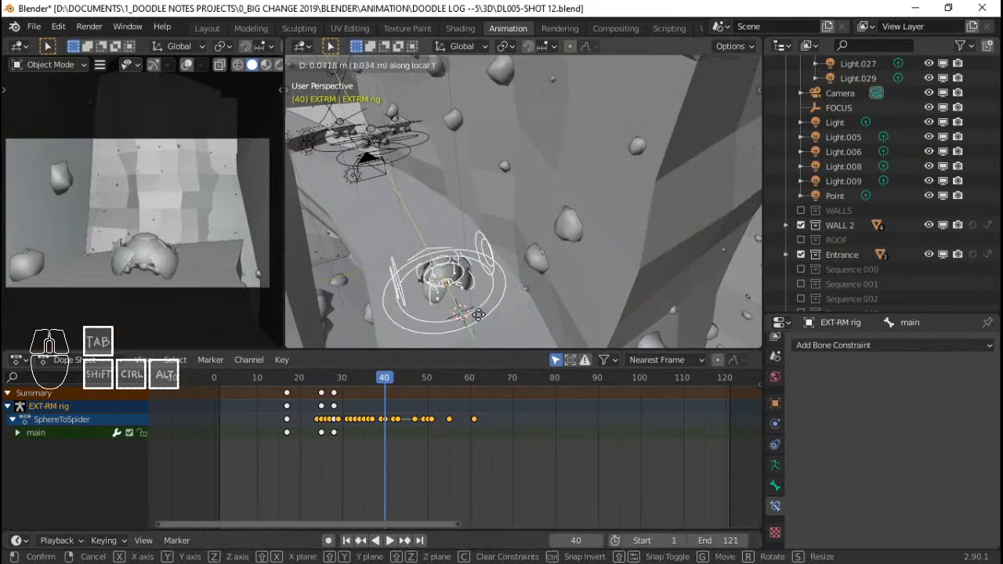
left_click(447, 270)
Reposition the EXT-RM rig freely on the ledge and adjust it along its local Y axis.
middle_click_drag(450, 272, 566, 193)
key("g")
left_click(559, 208)
key("g")
key("y")
key("y")
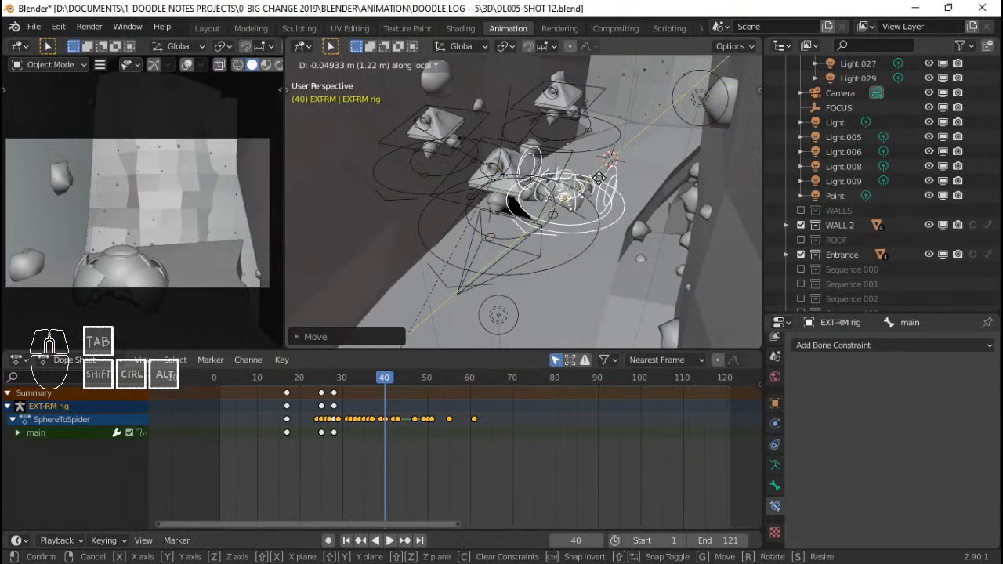
left_click(599, 179)
Inspect the rig's placement on the ledge up close, scrub back to frame 16 and save the file.
scroll(536, 206, "up", 5)
middle_click_drag(534, 206, 513, 287)
scroll(515, 287, "up", 3)
mouse_move(560, 264)
middle_mouse_down()
mouse_move(589, 218)
mouse_move(589, 229)
mouse_move(624, 225)
mouse_move(591, 237)
mouse_move(609, 231)
mouse_move(607, 249)
mouse_move(610, 191)
mouse_move(598, 240)
mouse_move(536, 220)
mouse_move(517, 230)
mouse_move(627, 254)
mouse_move(606, 275)
mouse_move(580, 262)
mouse_move(510, 271)
mouse_move(545, 272)
middle_mouse_up()
scroll(580, 232, "up", 3)
left_click_drag(363, 379, 284, 417)
key("ctrl+s")
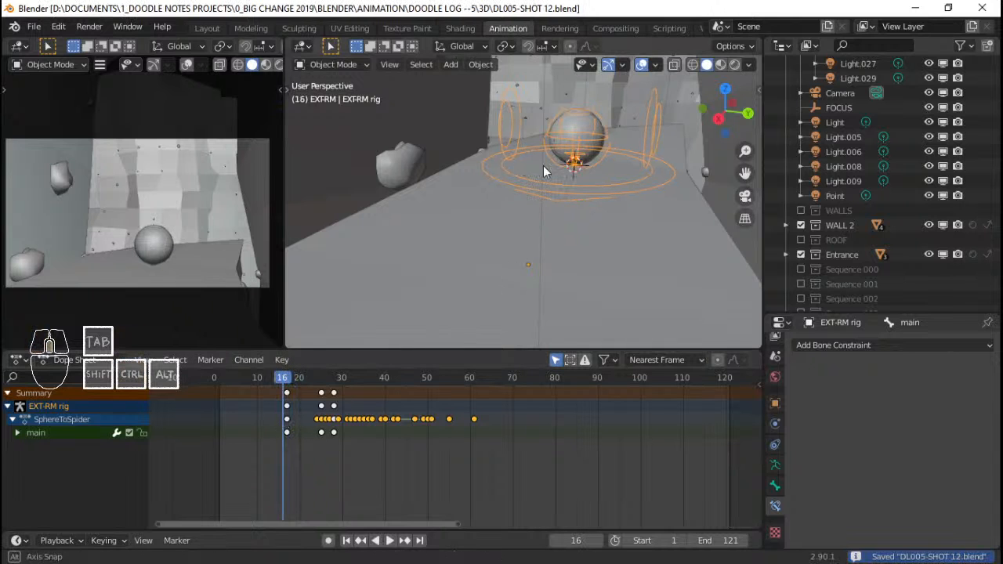
Return the EXT-RM rig to Pose Mode and select its main bone.
key("ctrl+Tab")
middle_click_drag(463, 167, 670, 204)
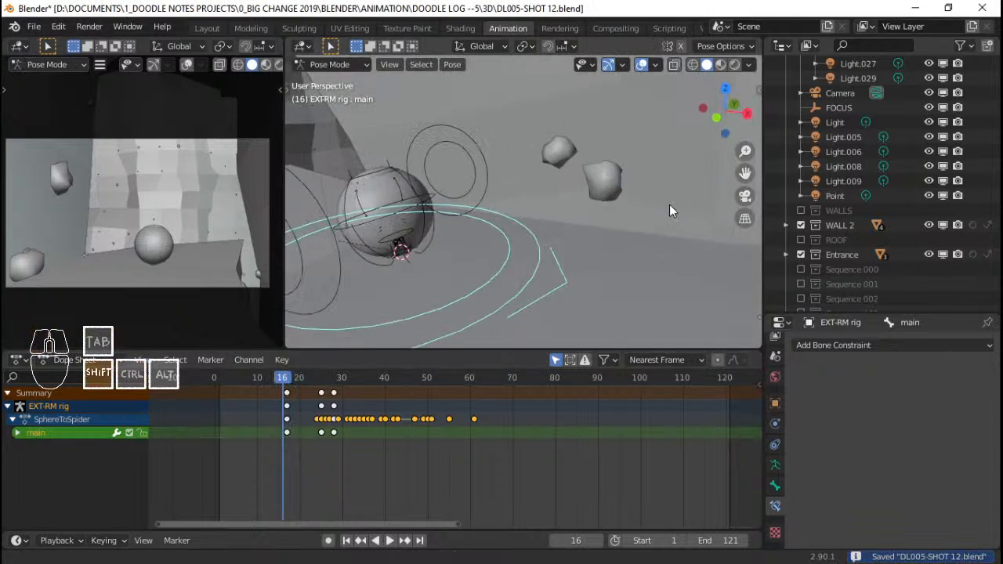
scroll(666, 207, "down", 3)
scroll(580, 242, "up", 2)
right_click_drag(540, 251, 533, 253)
scroll(533, 253, "up", 2)
middle_click_drag(533, 253, 501, 258)
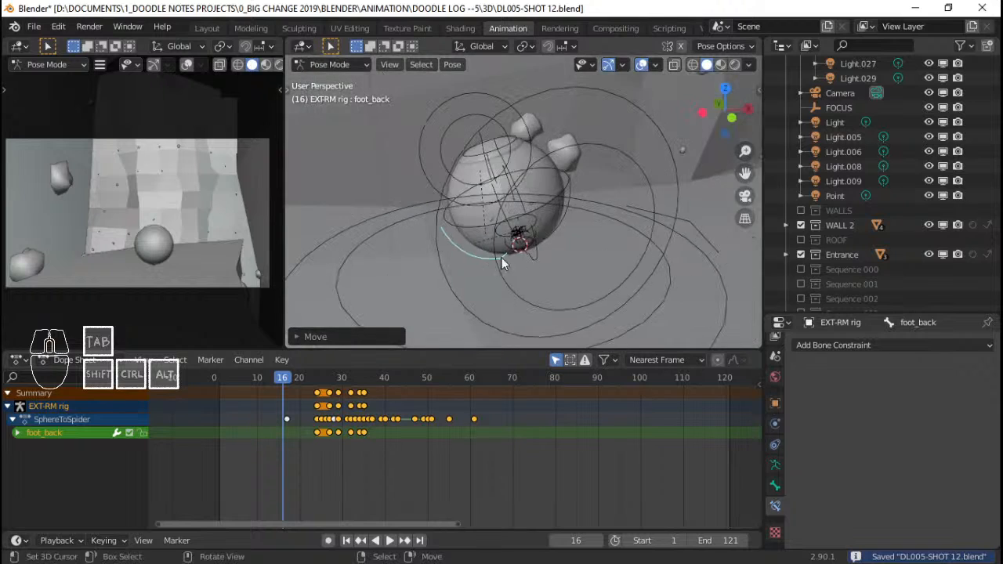
right_click(362, 251)
middle_click_drag(363, 249, 518, 213)
scroll(606, 223, "up", 2)
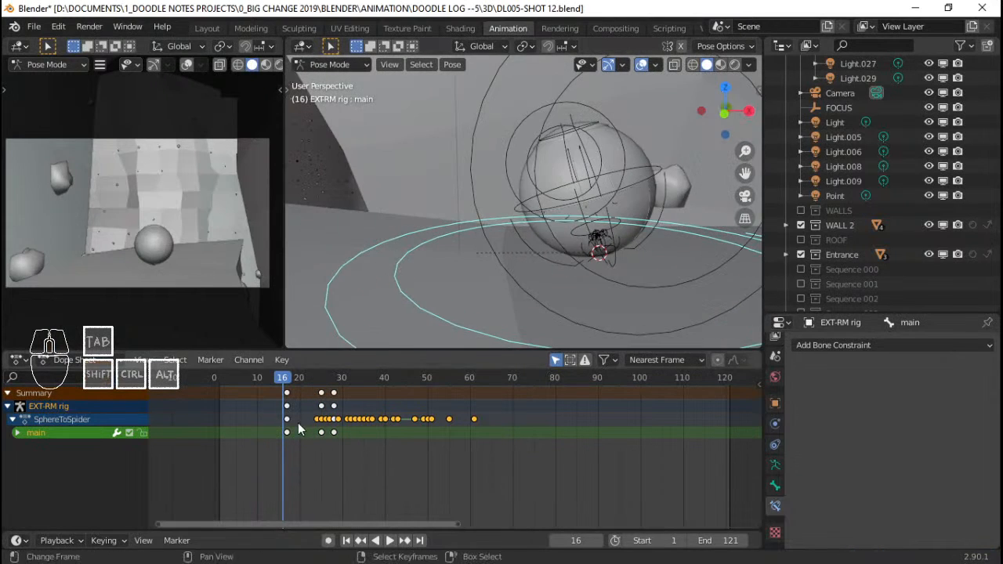
Check the droid's landing pose at frame 17 and delete the main bone's keyframe there.
mouse_move(299, 423)
left_mouse_down()
mouse_move(337, 421)
mouse_move(287, 420)
left_mouse_up()
scroll(560, 210, "down", 1)
middle_click_drag(560, 210, 566, 262)
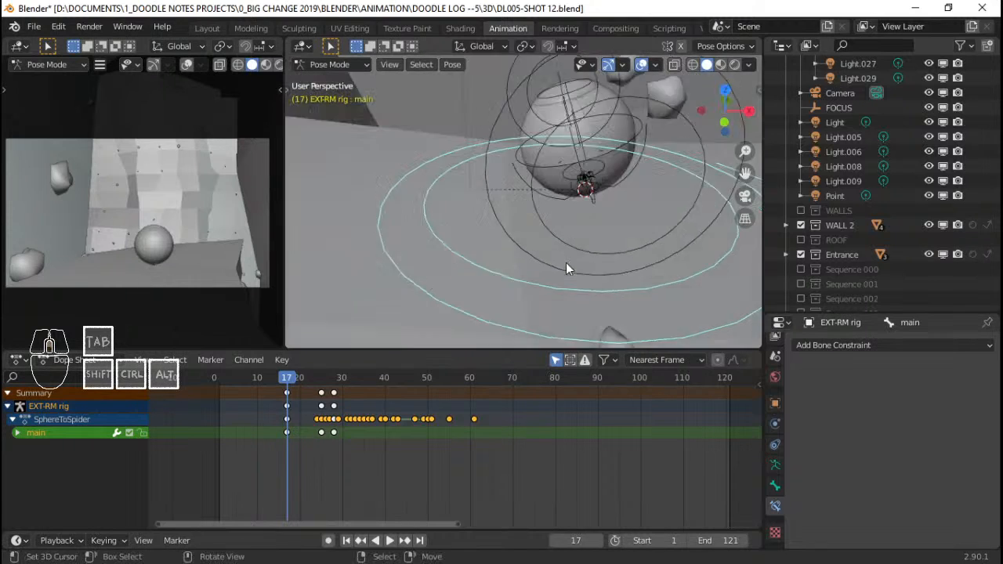
scroll(566, 263, "up", 1)
right_click(290, 393)
key("Delete")
Play and scrub the frames leading into the transformation to check the droid's remaining motion.
left_click(220, 398)
key("space")
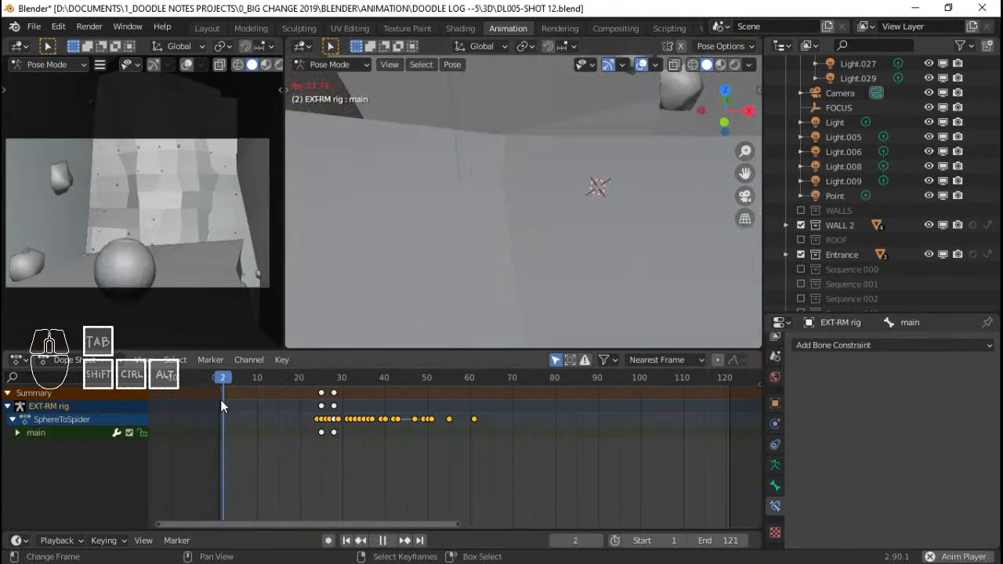
left_click_drag(291, 402, 301, 403)
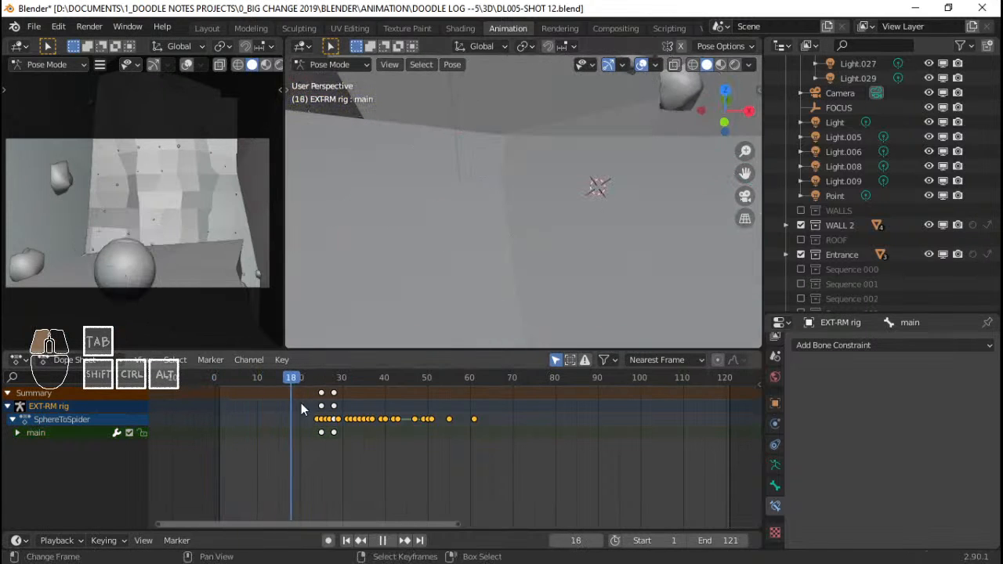
left_click_drag(370, 399, 306, 402)
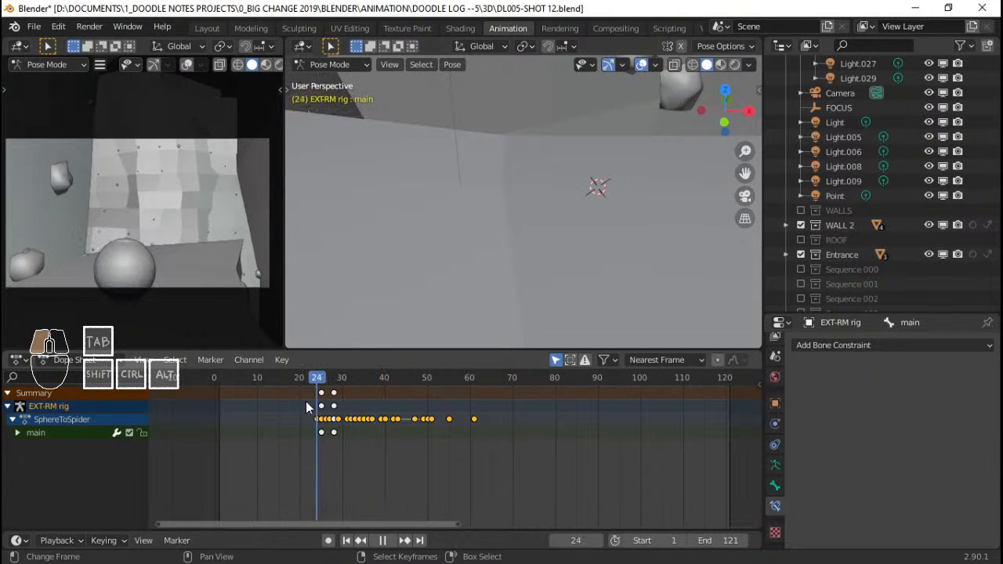
Return to frame 1 and move the EXT-RM rig's main bone back along its local Y axis.
left_click_drag(225, 402, 217, 401)
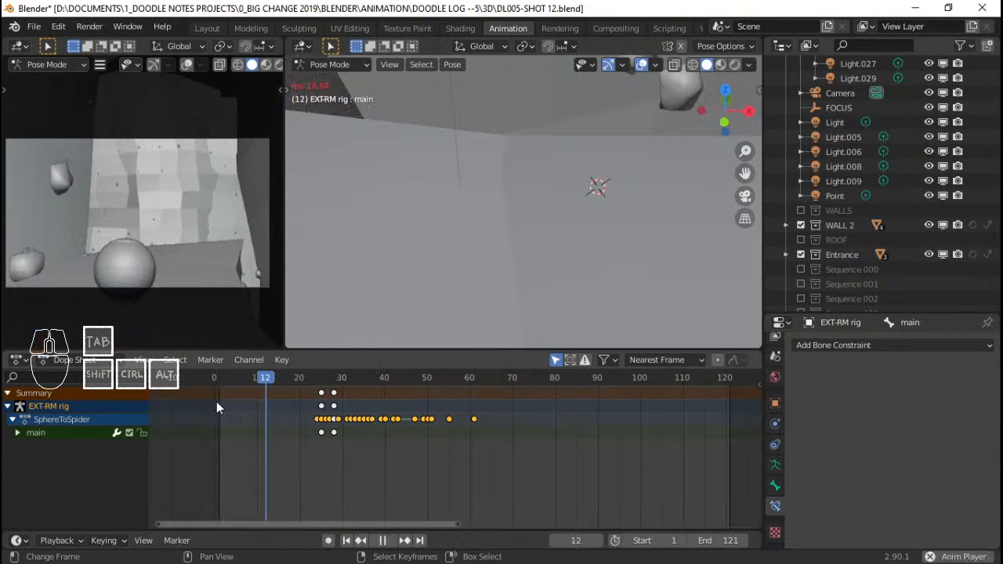
key("space")
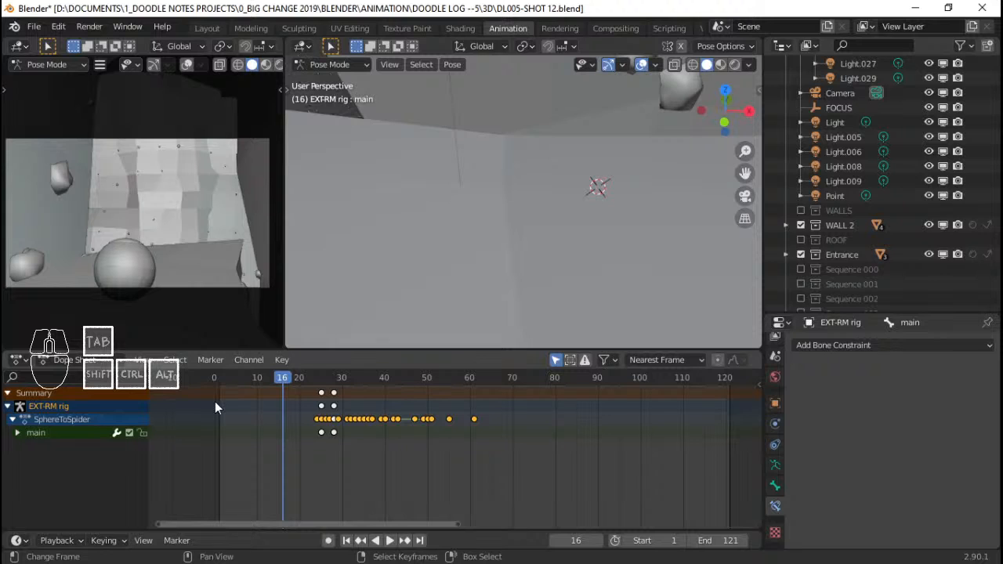
left_click(219, 408)
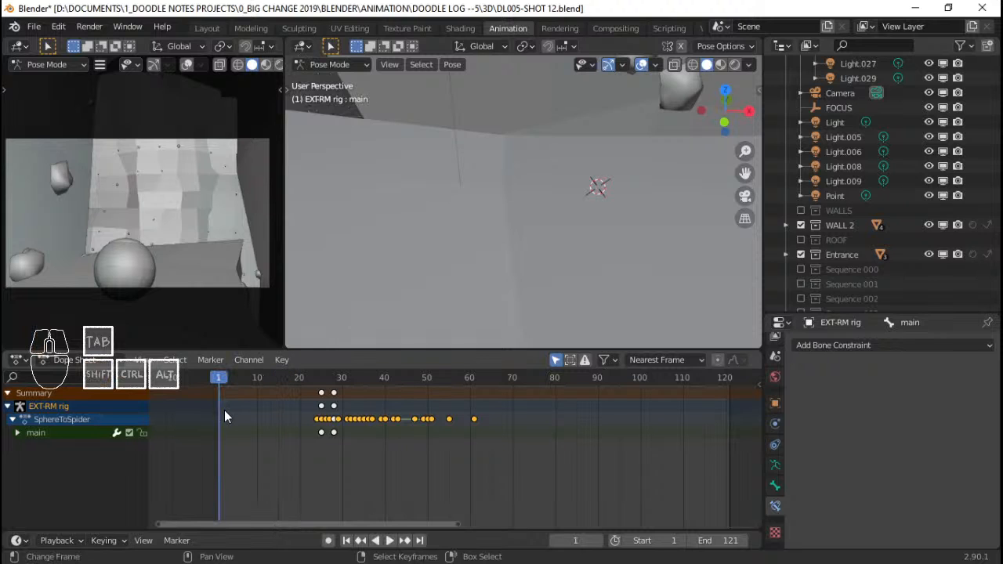
middle_click_drag(460, 186, 584, 138)
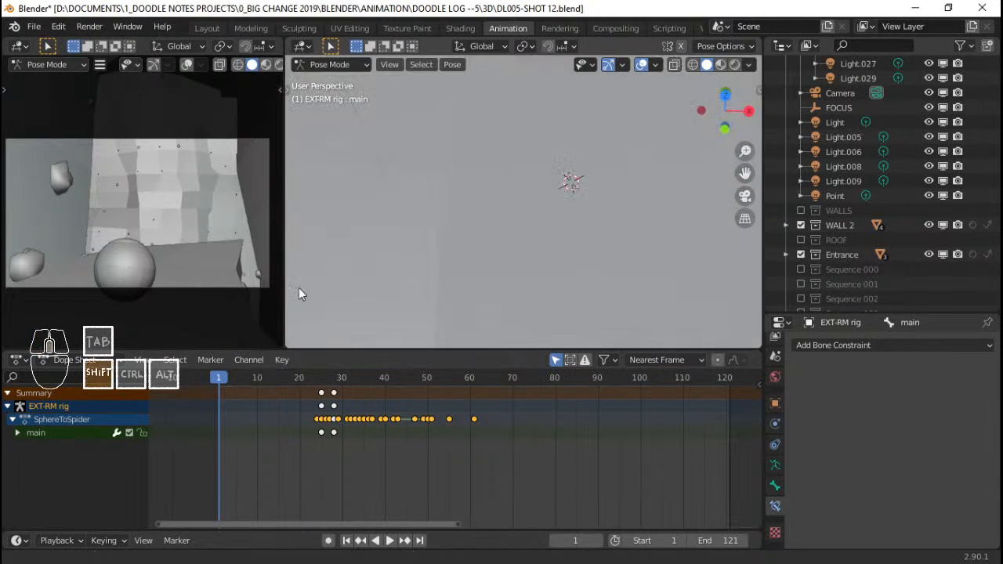
key("KP_Decimal")
scroll(300, 288, "down", 4)
scroll(406, 228, "up", 5)
middle_click_drag(448, 206, 591, 206)
key("g")
key("y")
key("y")
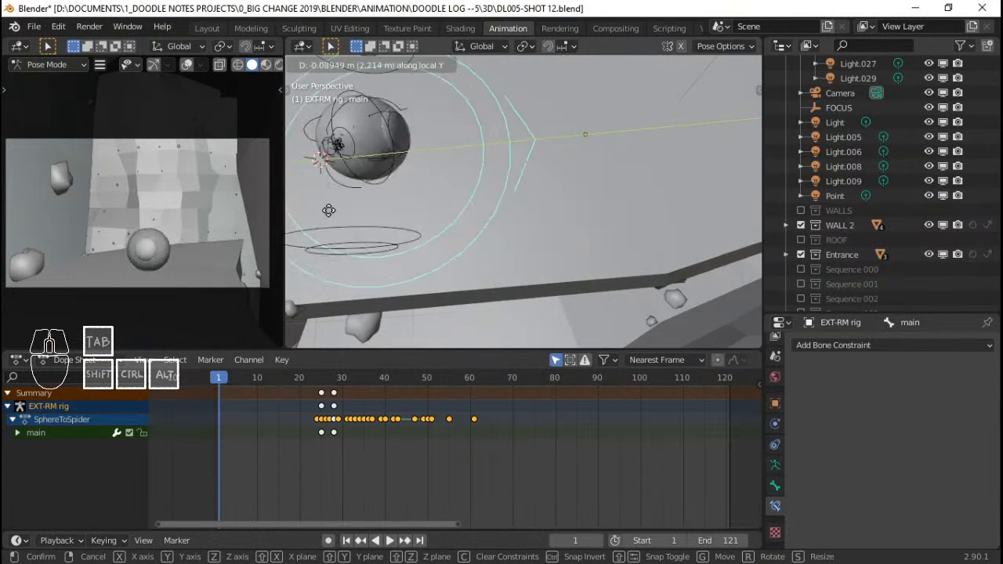
left_click(467, 186)
Refine the main bone's start position along local Y, and shift it about 0.55 m along its local X axis.
middle_click_drag(331, 152, 337, 206, "shift")
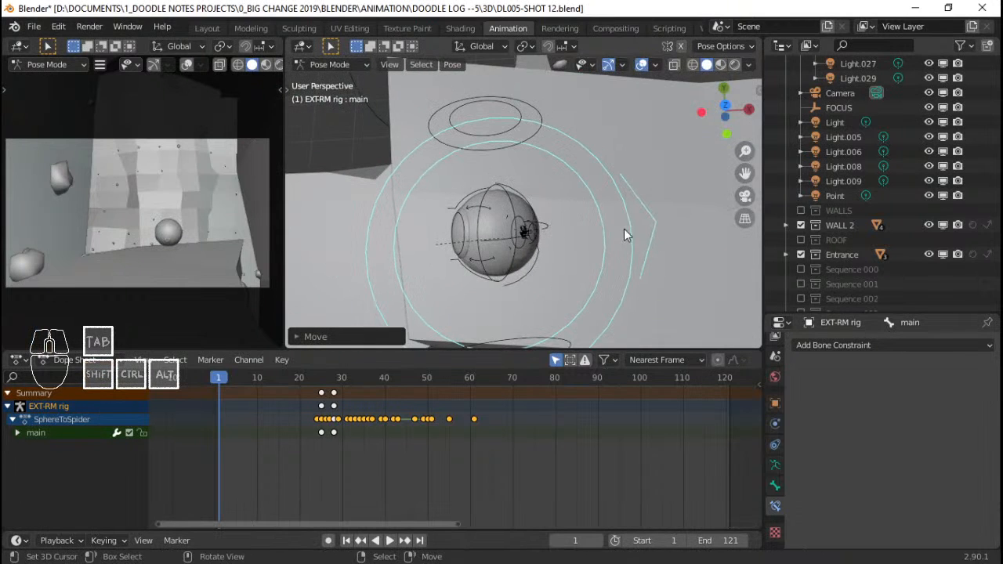
key("g")
key("y")
key("y")
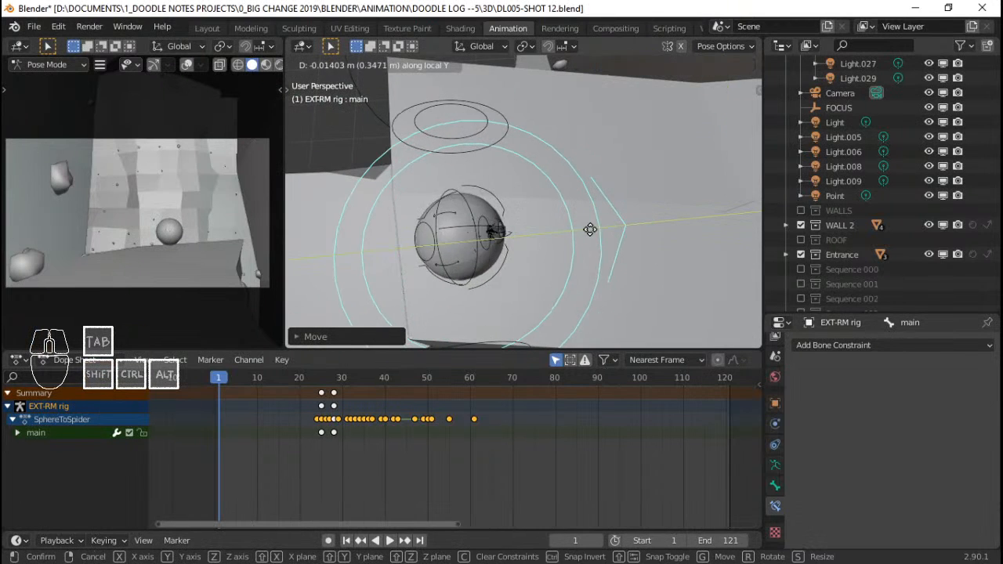
left_click(496, 223)
mouse_move(495, 223)
middle_mouse_down()
mouse_move(465, 222)
mouse_move(511, 225)
middle_mouse_up()
key("g")
key("x")
key("x")
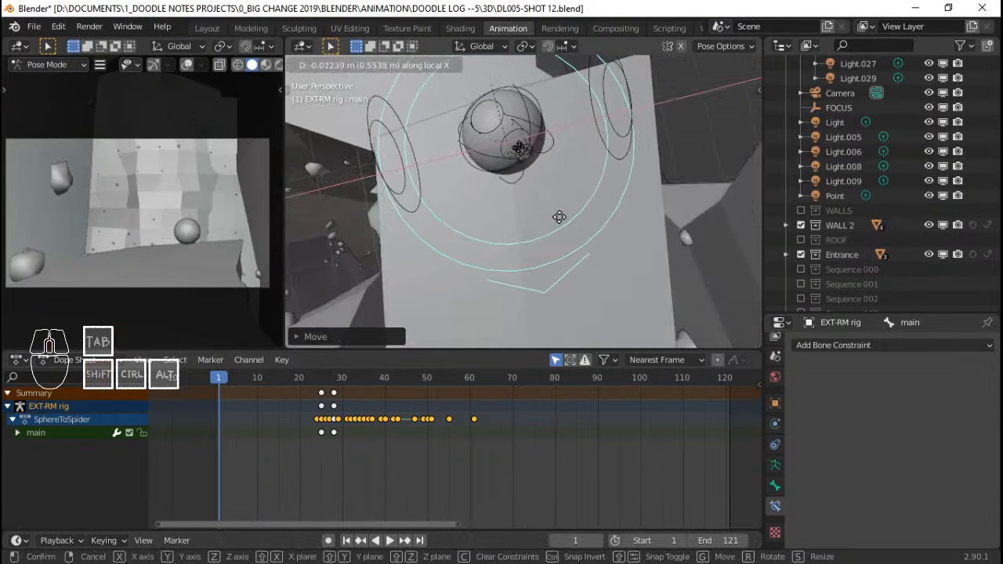
left_click(560, 217)
Rotate the main bone about 8° around its local Z axis and keyframe its location, rotation and scale at frame 1.
key("r")
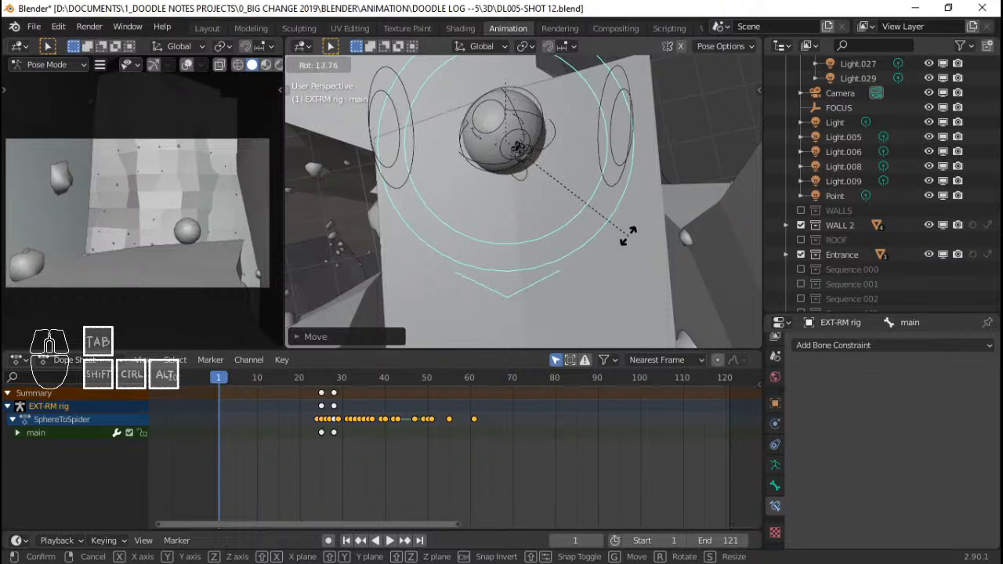
left_click(635, 225)
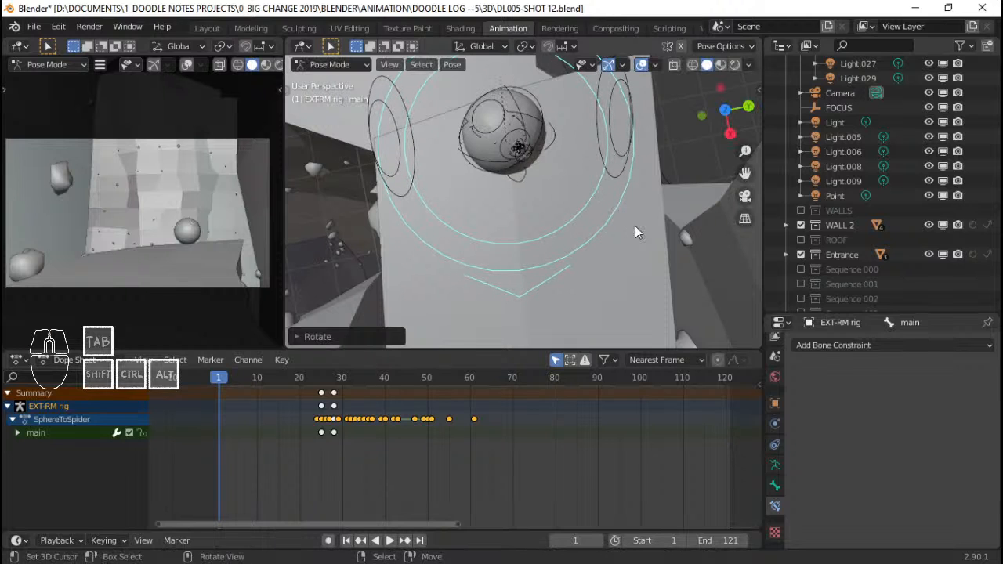
key("ctrl+z")
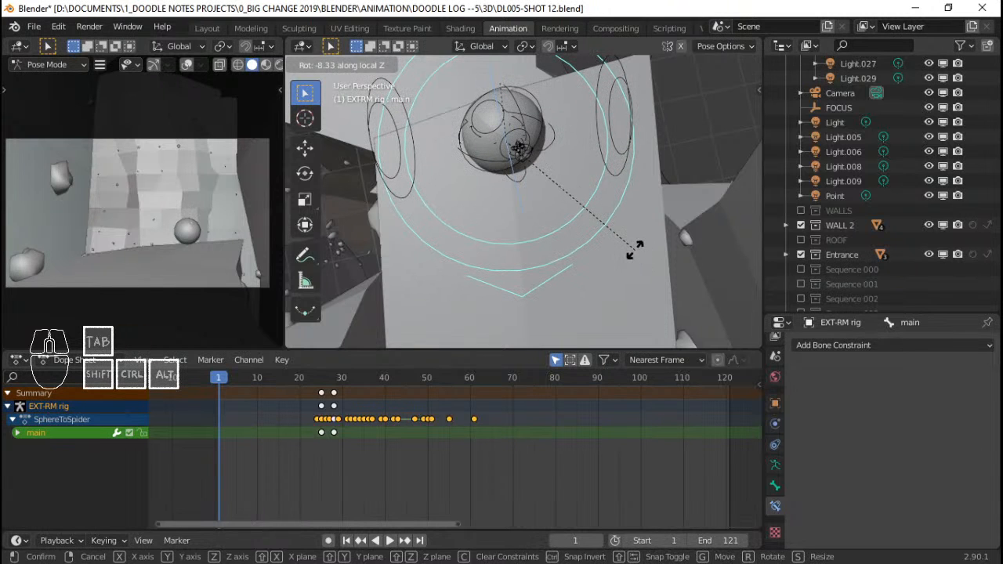
left_click(635, 248)
key("i")
Play and scrub the shot from its first frame to check the droid's approach from the new start pose.
key("space")
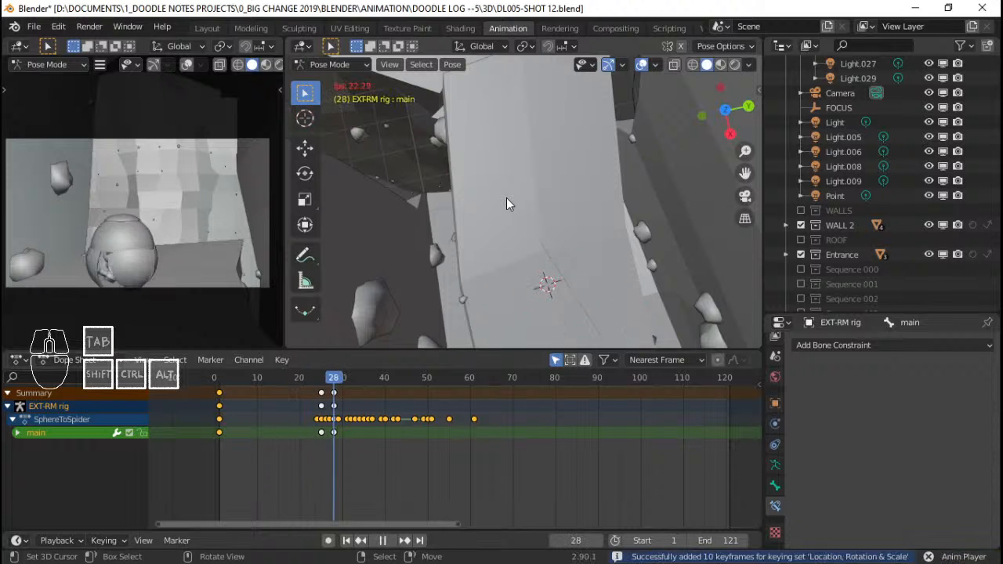
left_click(230, 393)
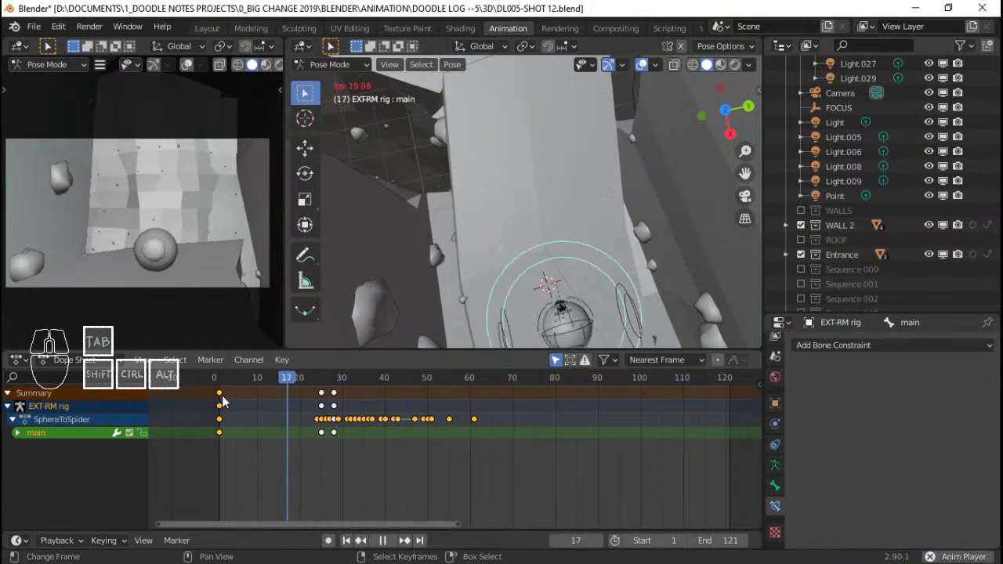
key("space")
key("space")
key("space")
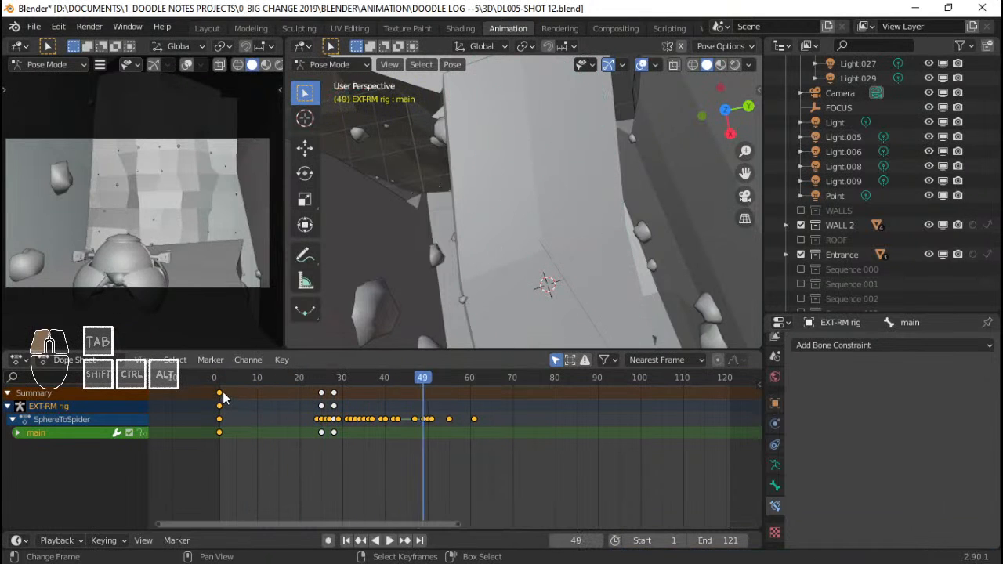
left_click(223, 392)
key("space")
key("space")
left_click_drag(271, 391, 304, 392)
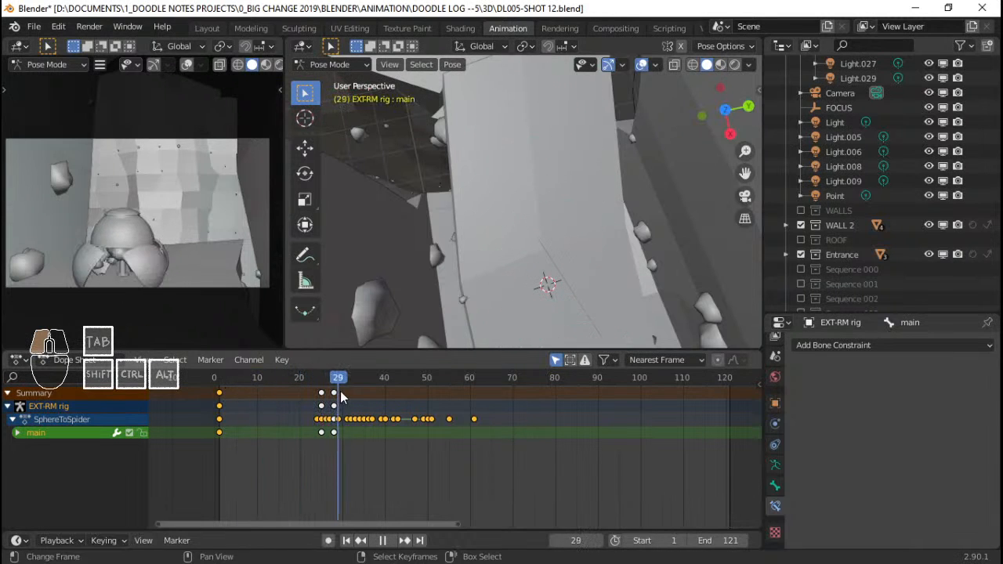
key("space")
left_click(214, 392)
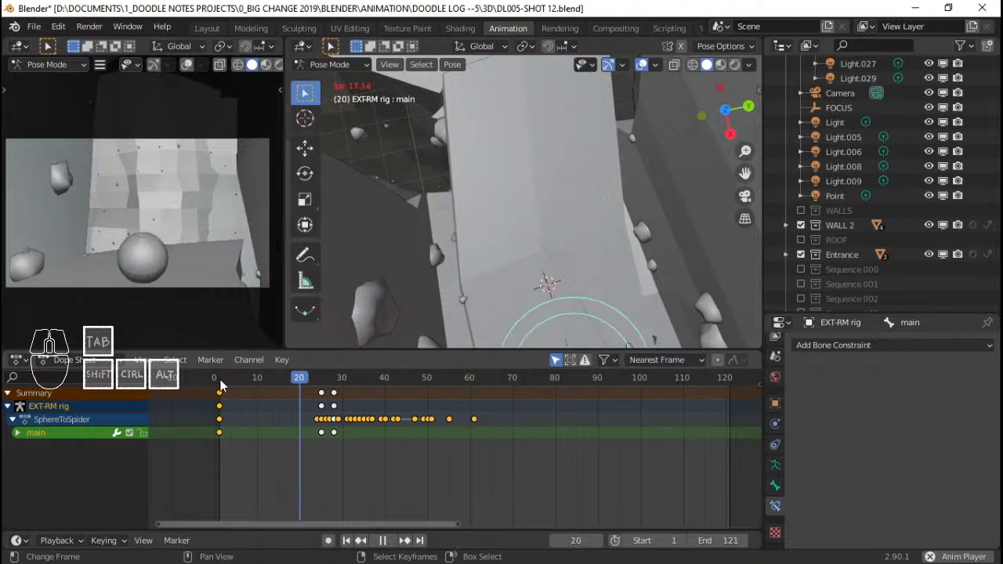
key("space")
Examine the droid's path along the ledge from above and from the side while scrubbing between frames 1 and 25.
scroll(533, 243, "up", 4)
left_click_drag(530, 224, 539, 154, "shift")
middle_click_drag(541, 236, 540, 171, "shift")
left_click(218, 418)
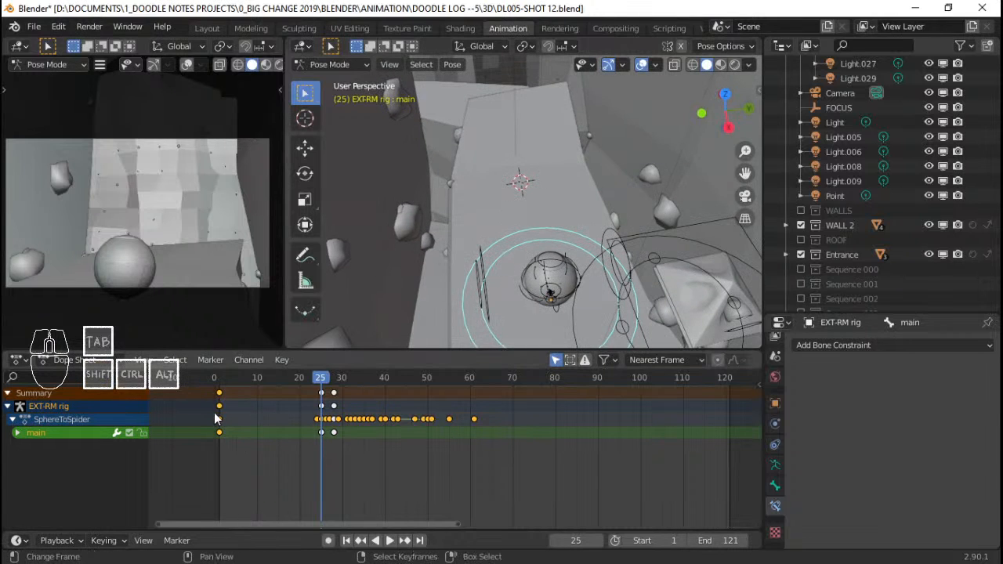
key("space")
left_click(216, 417)
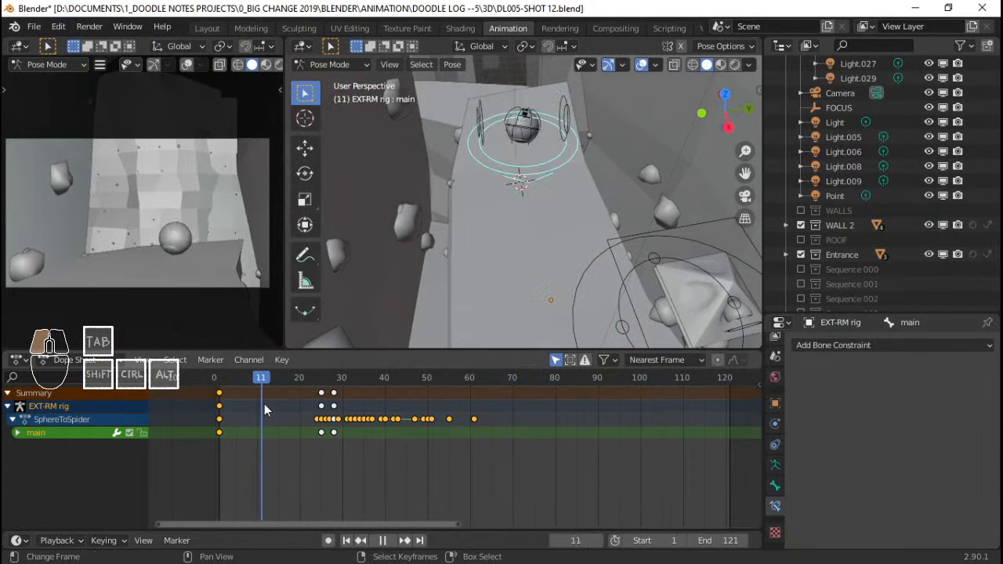
left_click_drag(283, 401, 272, 399)
scroll(505, 212, "up", 4)
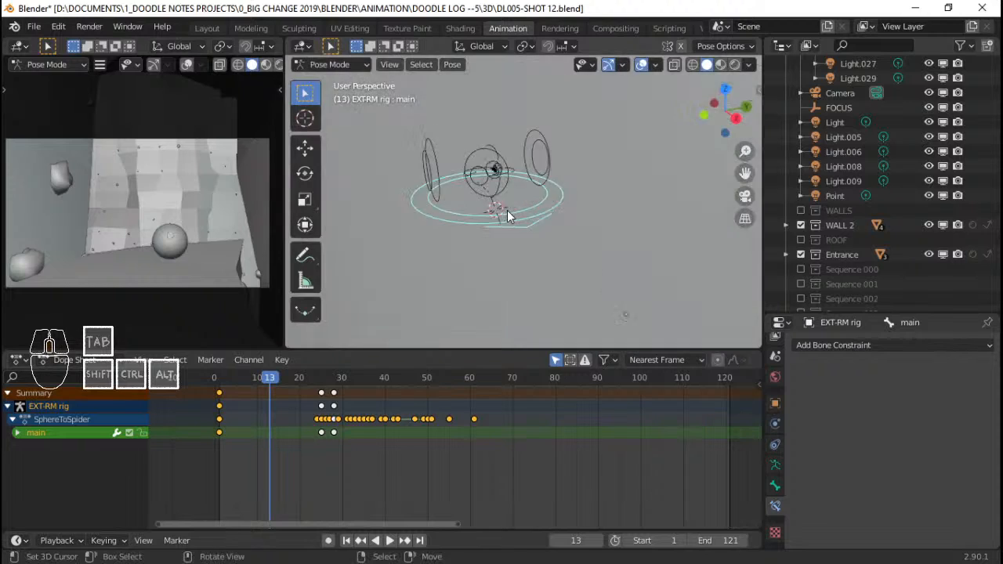
scroll(506, 211, "down", 5)
middle_click_drag(506, 211, 518, 189, "alt")
scroll(517, 189, "down", 10, "alt")
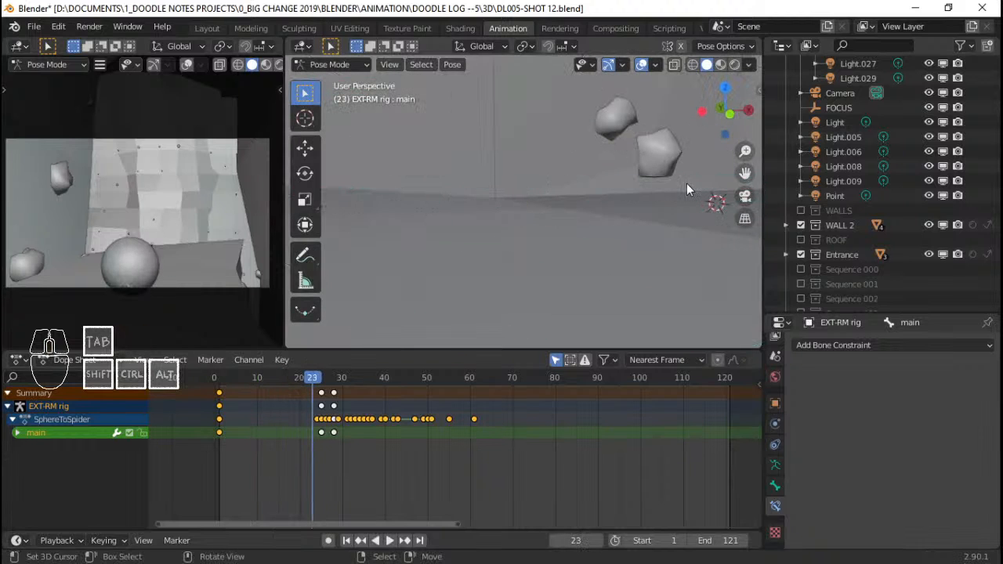
scroll(433, 183, "down", 3)
middle_click_drag(696, 167, 360, 228, "shift")
Replay the opening frames several times to judge the approach into the transformation, and stop at frame 15.
key("space")
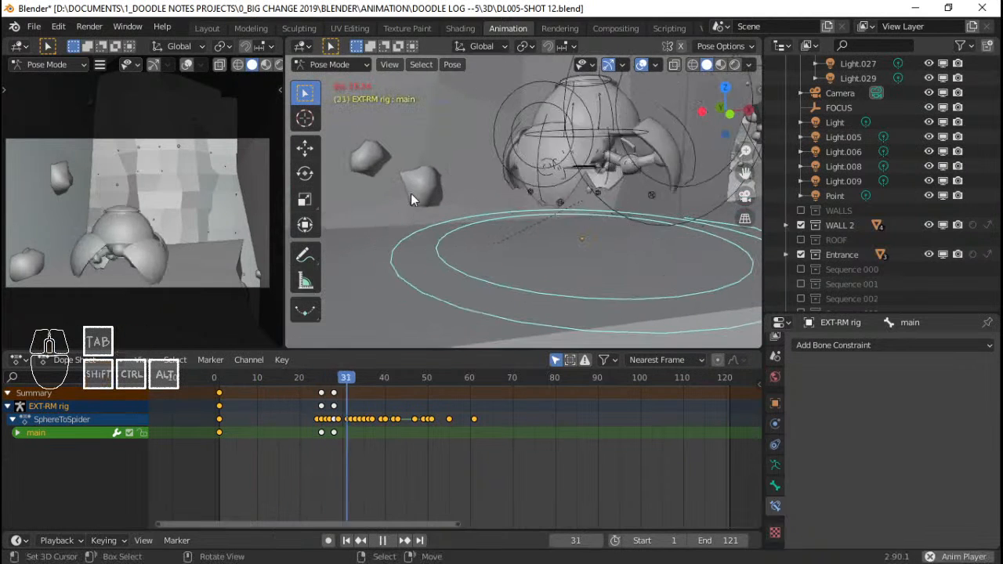
left_click(234, 387)
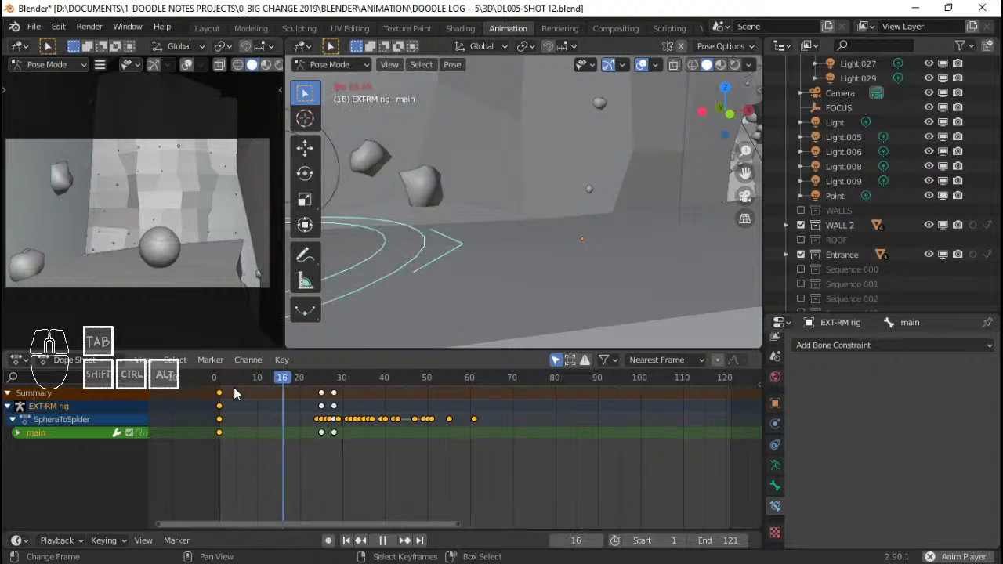
key("space")
left_click(213, 423)
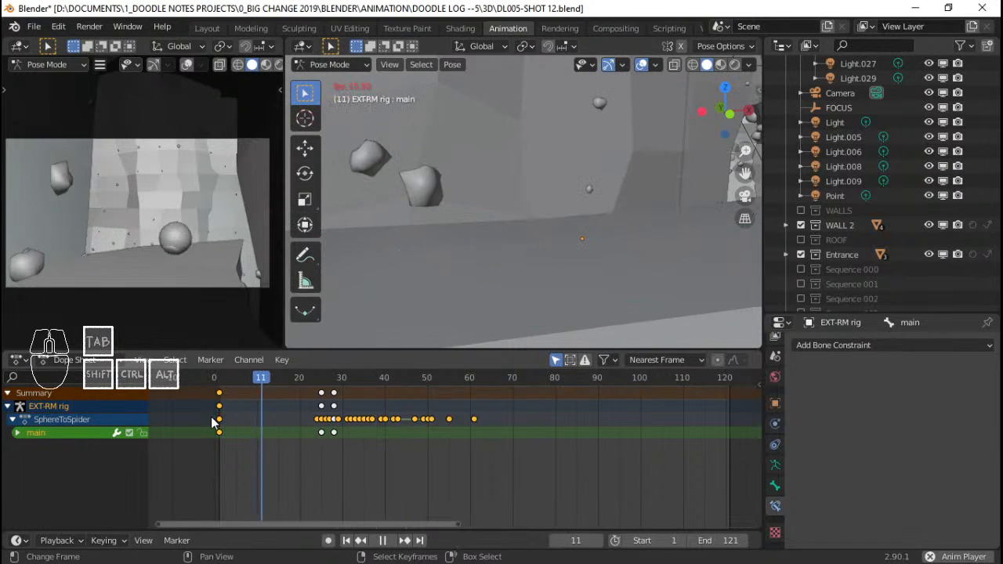
left_click(211, 422)
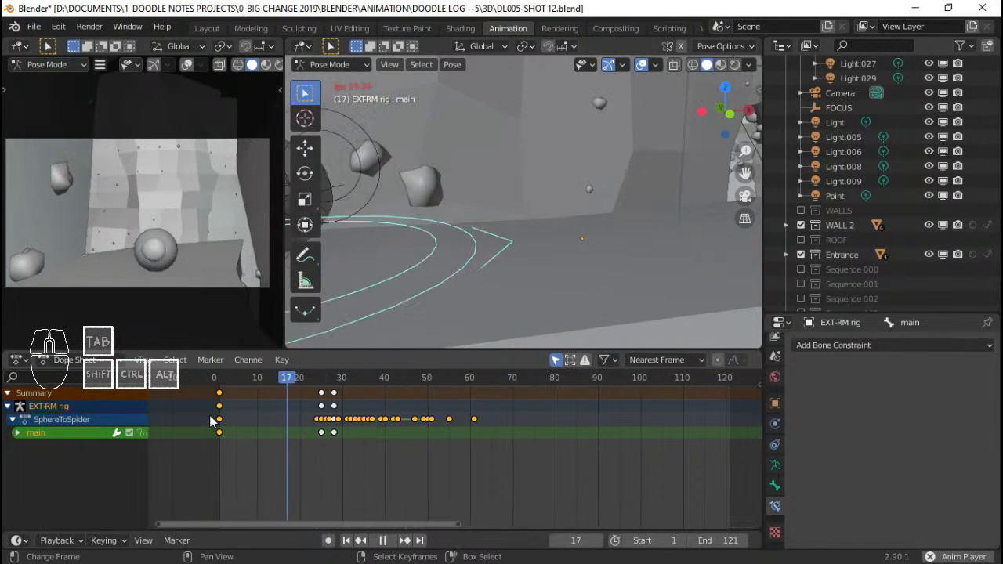
left_click(219, 419)
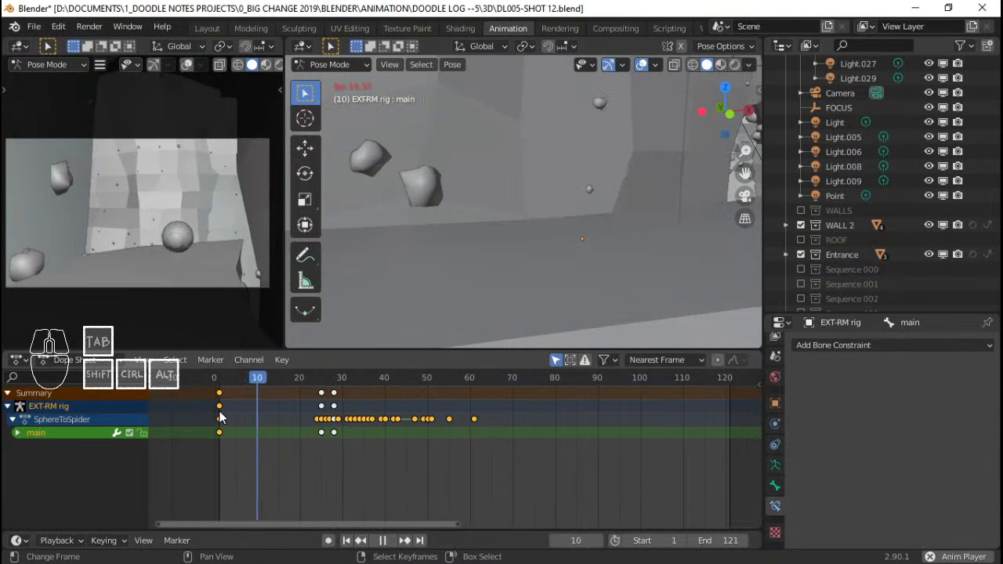
left_click(219, 420)
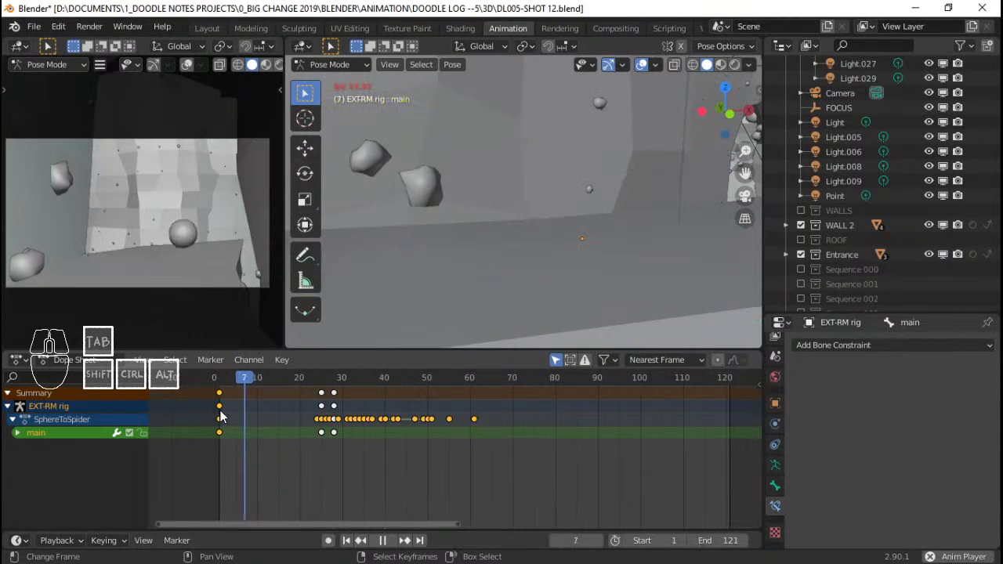
left_click(218, 419)
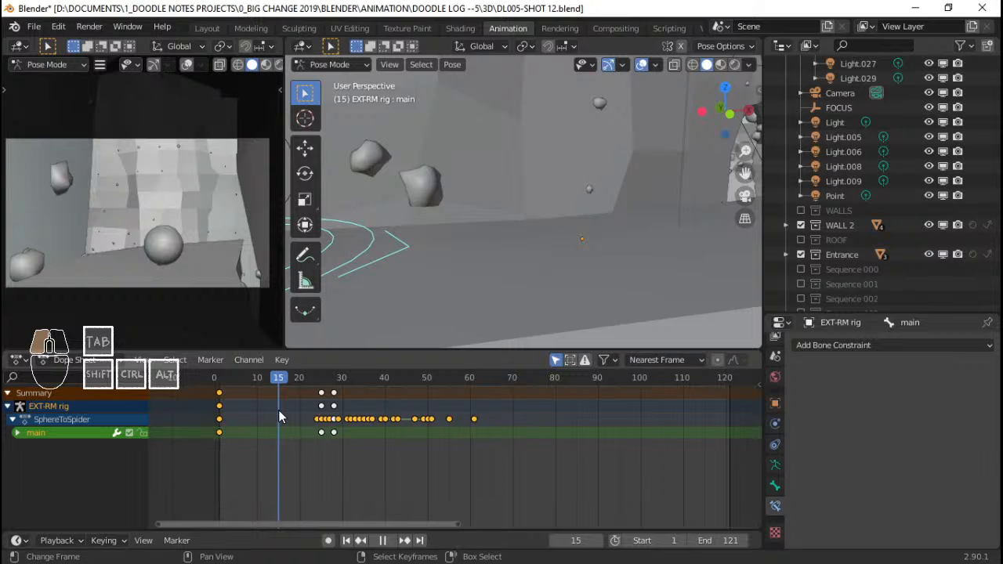
key("space")
Show the scene in top orthographic wireframe and select the EXT-RM rig's main bone in Pose Mode.
key("KP_7")
scroll(425, 229, "down", 8)
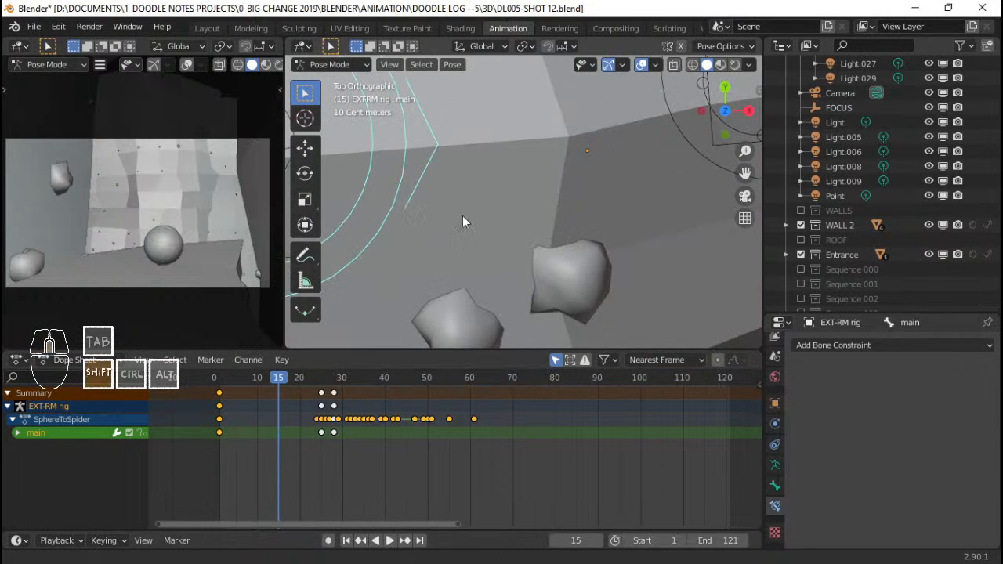
right_click(650, 149)
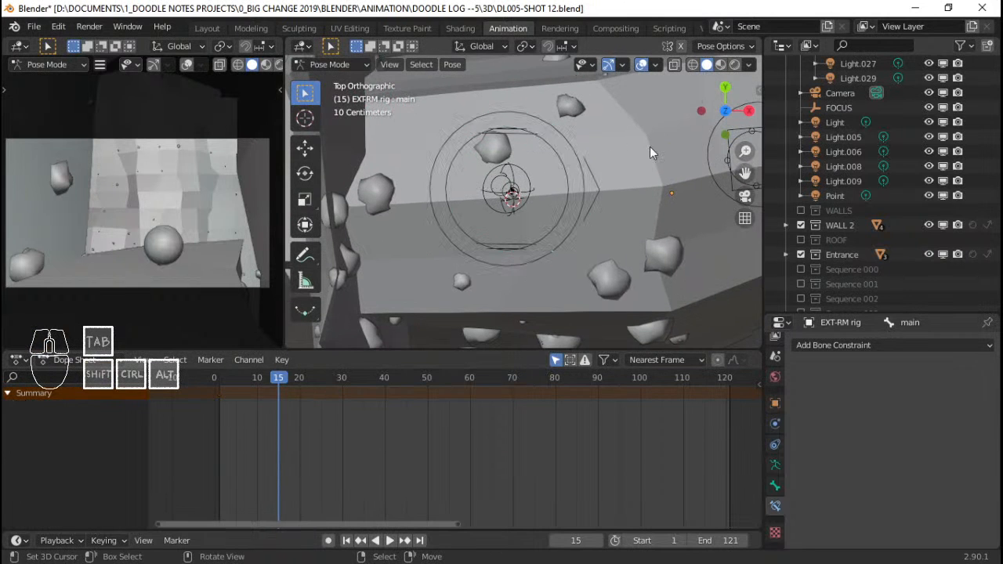
scroll(650, 149, "down", 3)
middle_click_drag(646, 159, 379, 195, "shift")
right_click(530, 161)
key("KP_7")
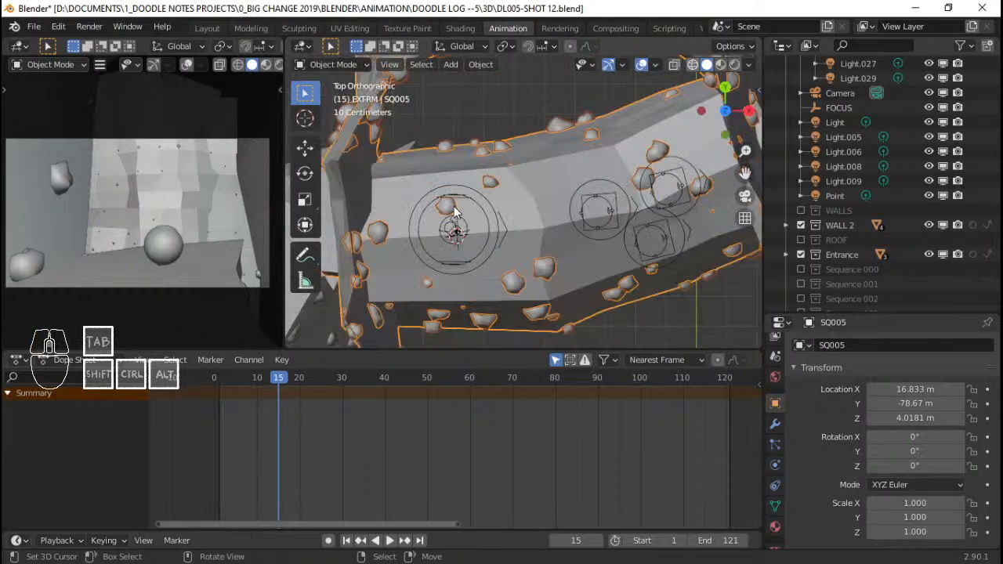
key("shift+z")
mouse_move(455, 218)
middle_mouse_down()
mouse_move(461, 227)
mouse_move(510, 216)
middle_mouse_up()
key("shift+alt+z")
right_click(485, 223)
scroll(523, 208, "up", 2)
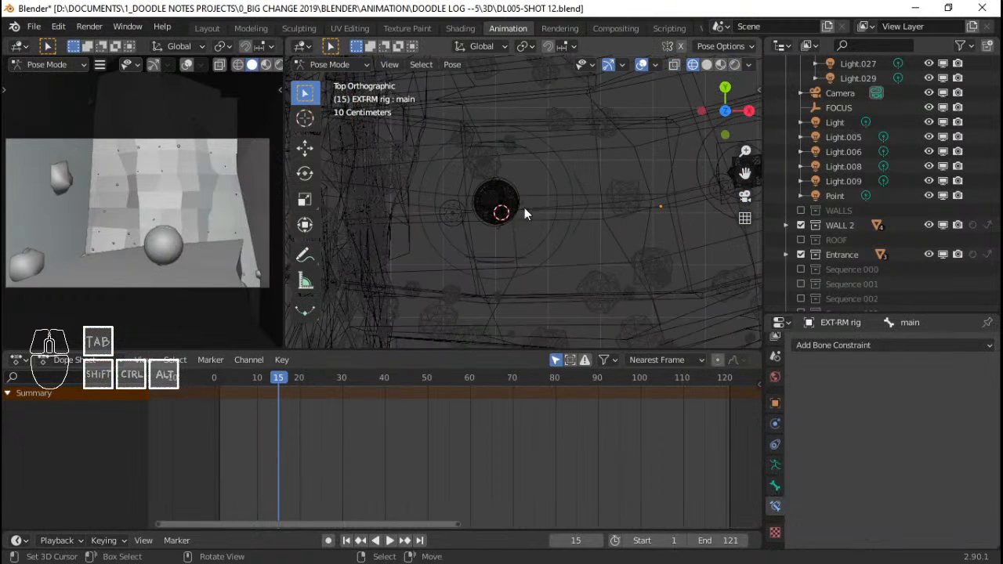
right_click(555, 178)
middle_click_drag(556, 177, 553, 205, "shift")
scroll(554, 199, "up", 2)
At frame 8, rotate the main bone and move it off its straight path in the top view.
left_click_drag(230, 382, 218, 407)
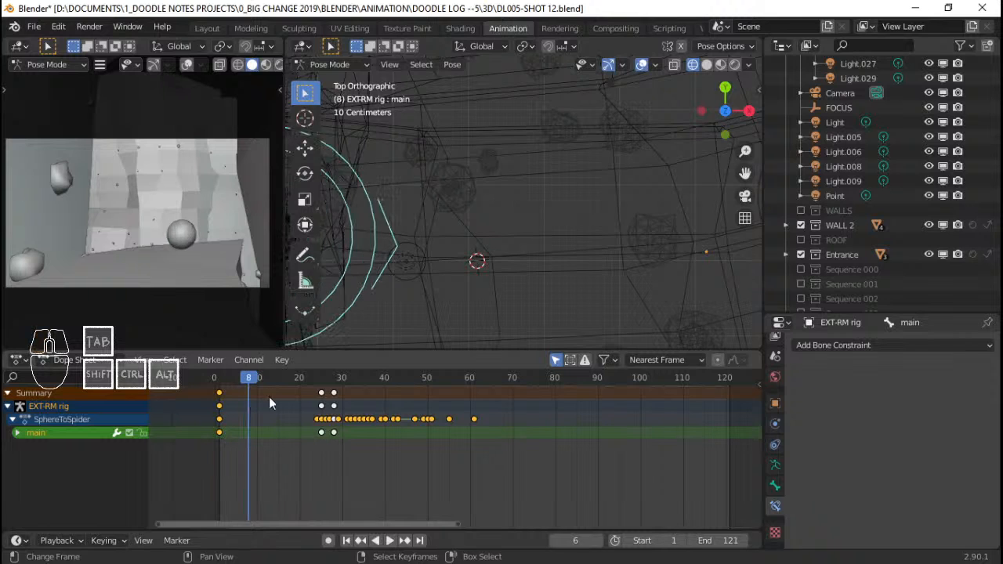
key("r")
left_click(505, 259)
key("g")
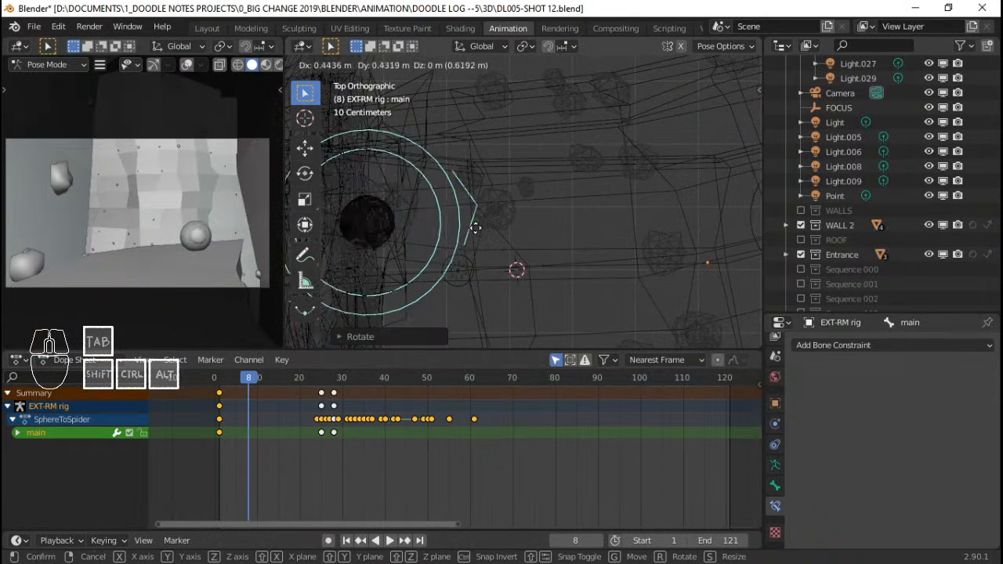
Move the rig's main bone diagonally to its frame 8 position with a location, rotation and scale keyframe, and play back the roll.
left_click(495, 213)
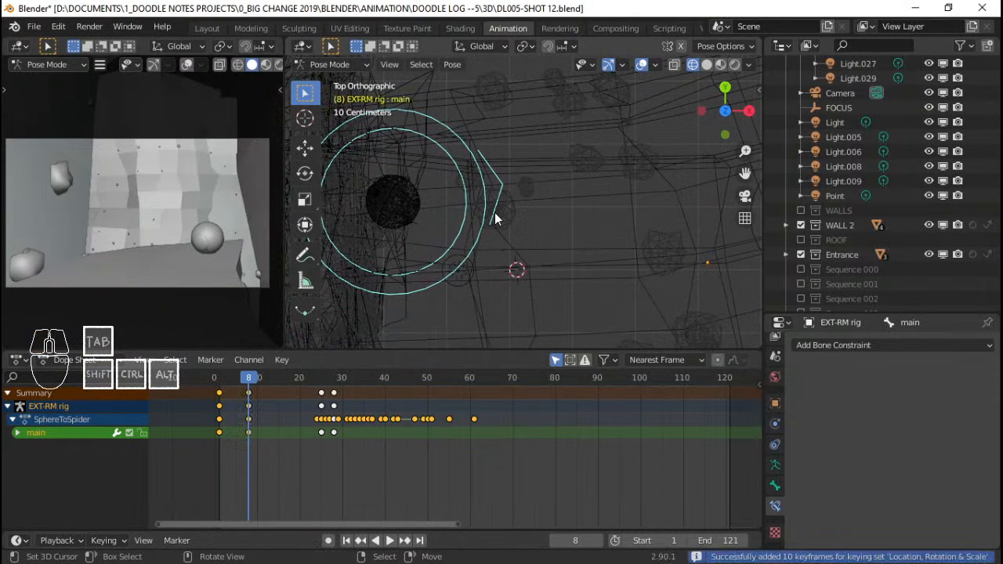
mouse_move(220, 418)
left_mouse_down()
mouse_move(322, 418)
mouse_move(218, 423)
left_mouse_up()
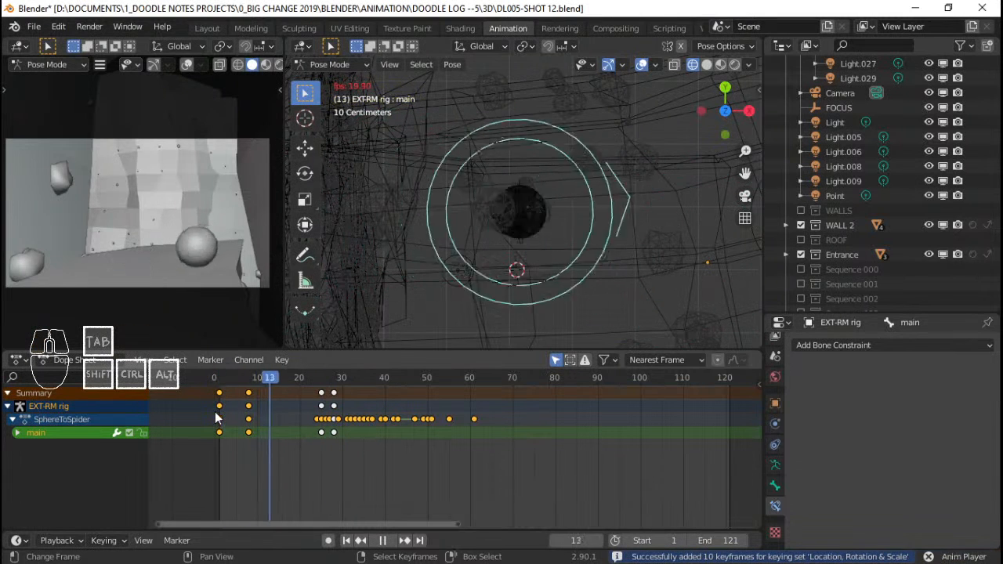
key("space")
key("space")
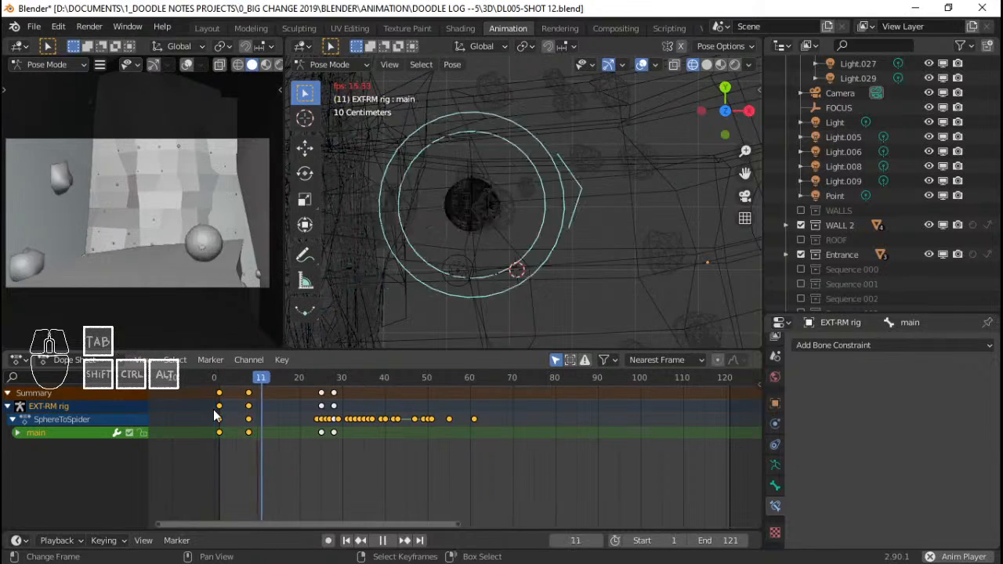
key("space")
key("space")
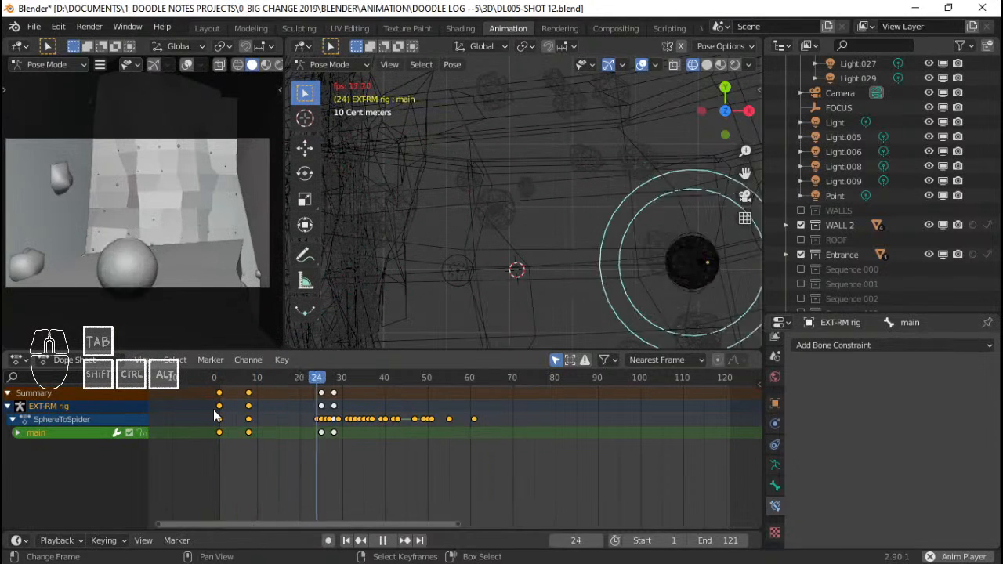
Rotate the main bone by about 13° at frame 16, keyframe it, and play back the motion.
left_click_drag(233, 419, 284, 418)
key("r")
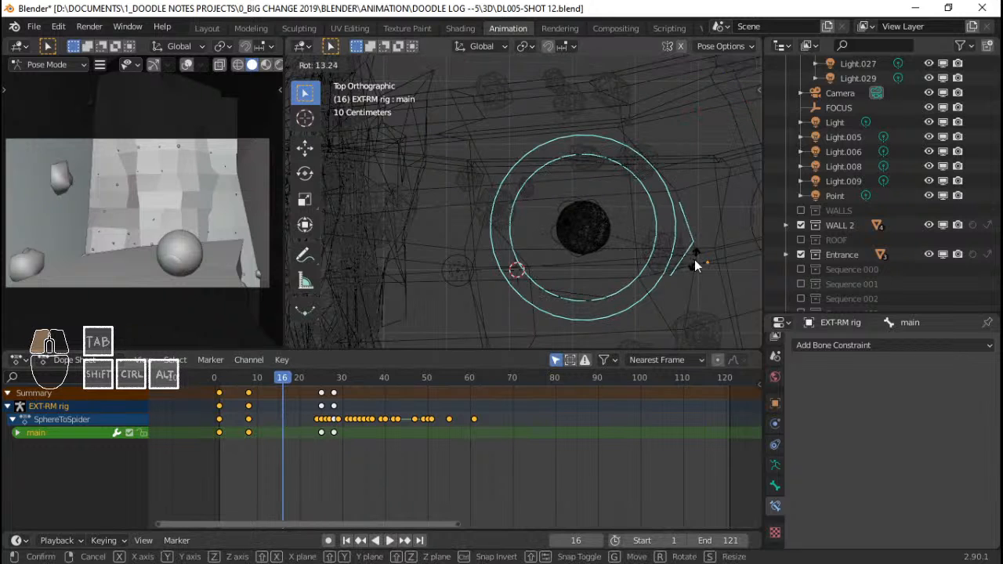
left_click(695, 265)
key("i")
key("space")
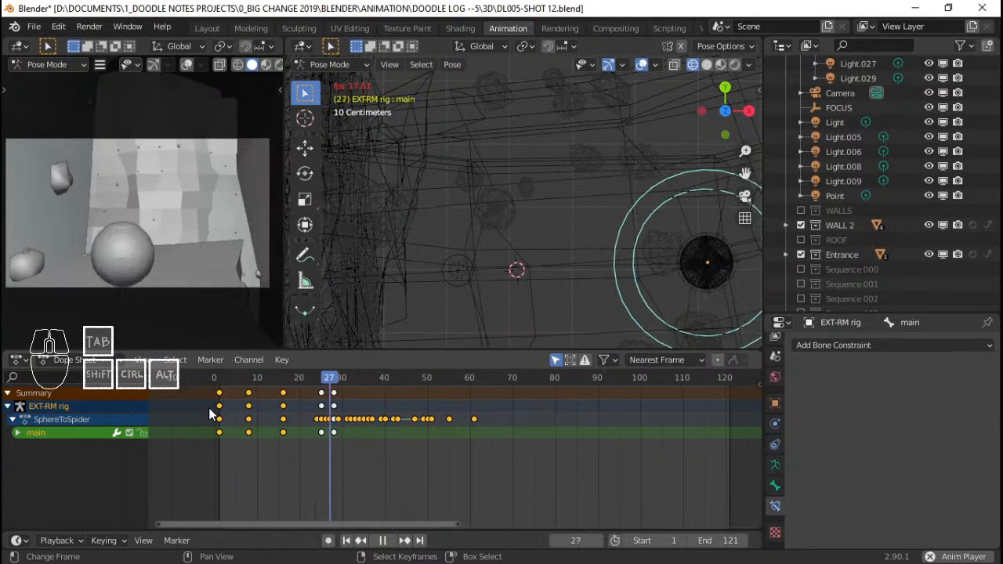
key("space")
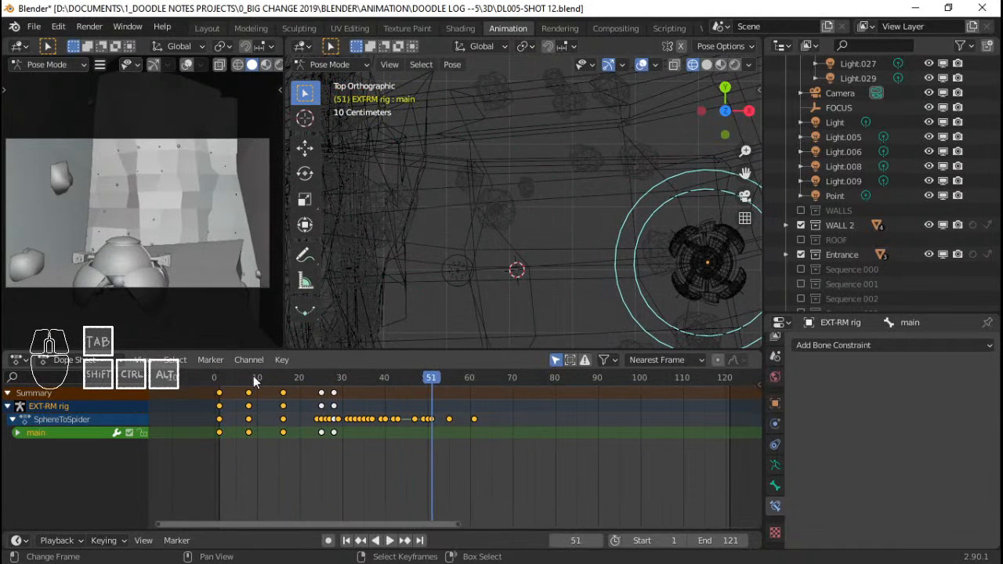
Frame the unfolded robot in the top view and save the file DL005-SHOT 12.blend.
middle_click_drag(605, 199, 471, 184, "shift")
middle_click_drag(601, 241, 538, 225, "shift")
scroll(538, 225, "up", 1)
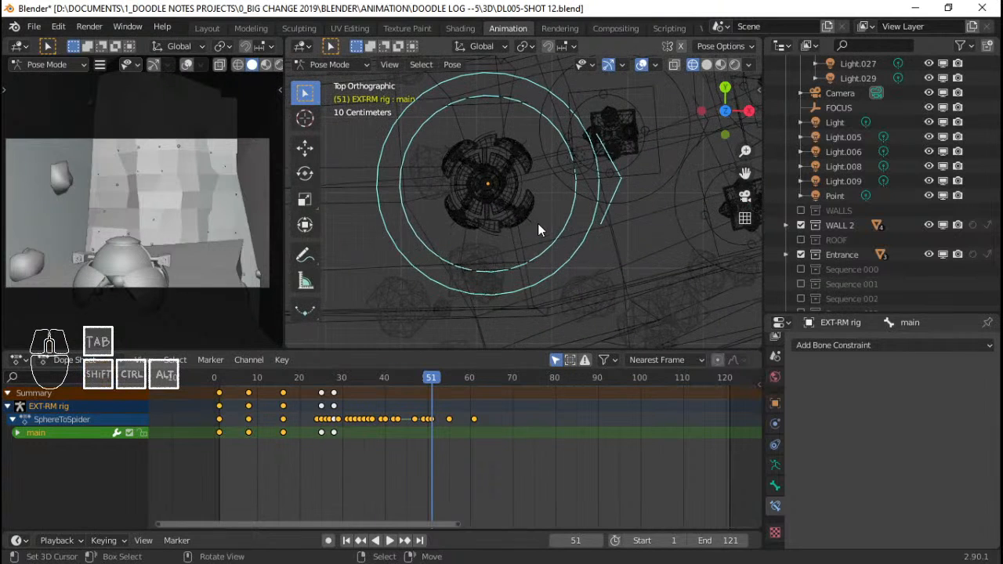
key("ctrl+s")
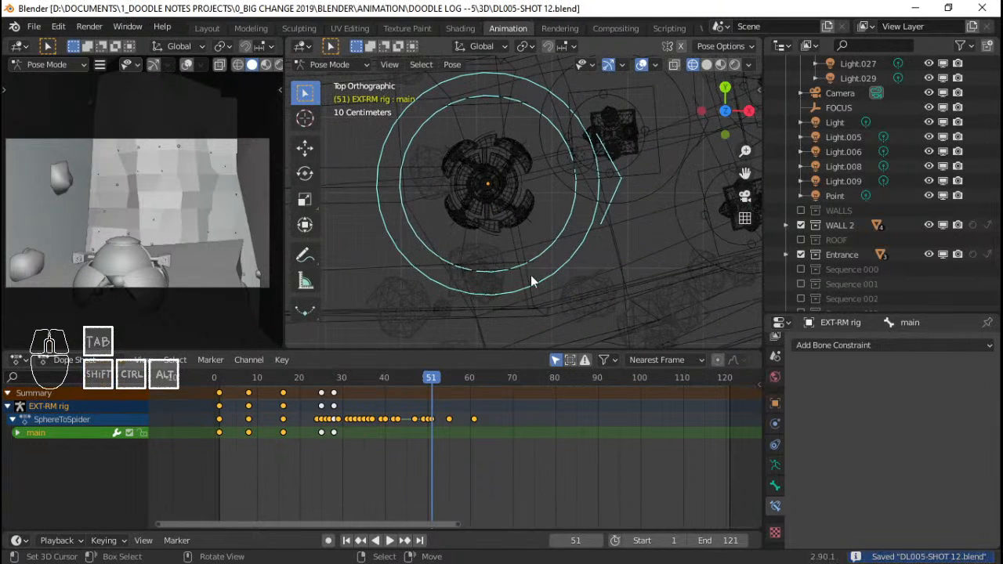
Show the robot in solid shading with overlays visible from an angled perspective, and select the foot_front bone.
middle_click_drag(536, 276, 416, 160)
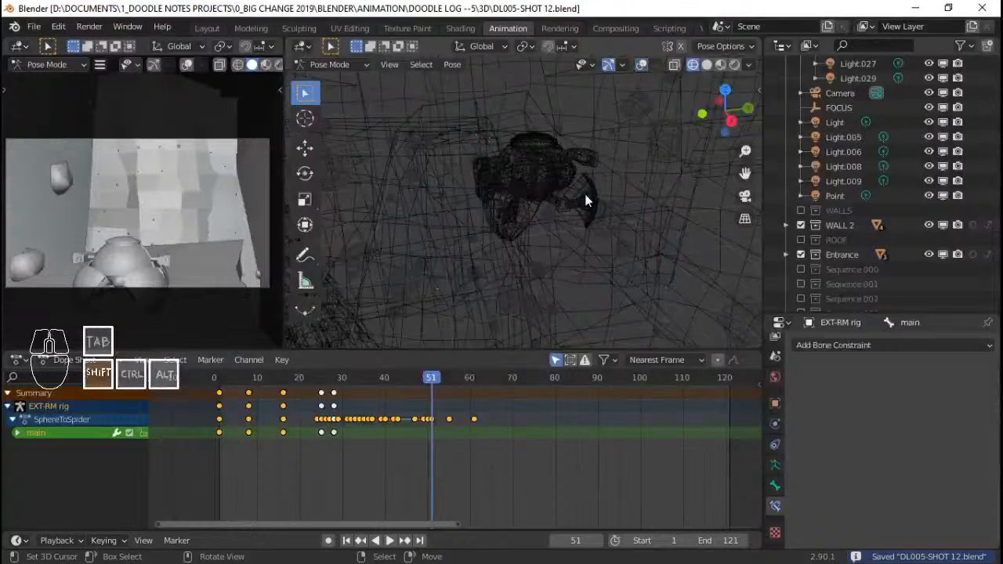
middle_click_drag(585, 201, 568, 219)
left_click(707, 65)
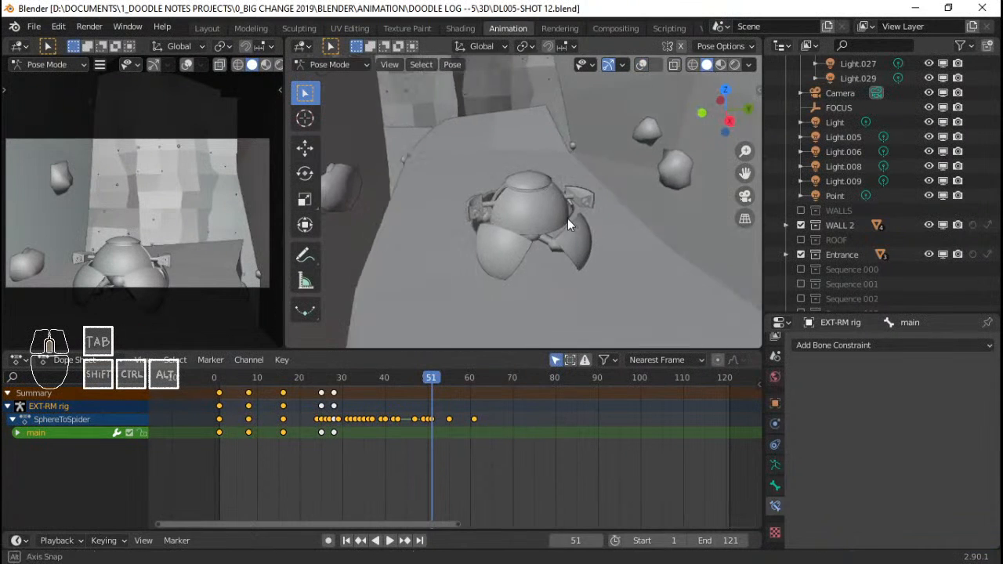
key("shift+alt+z")
scroll(526, 284, "up", 1)
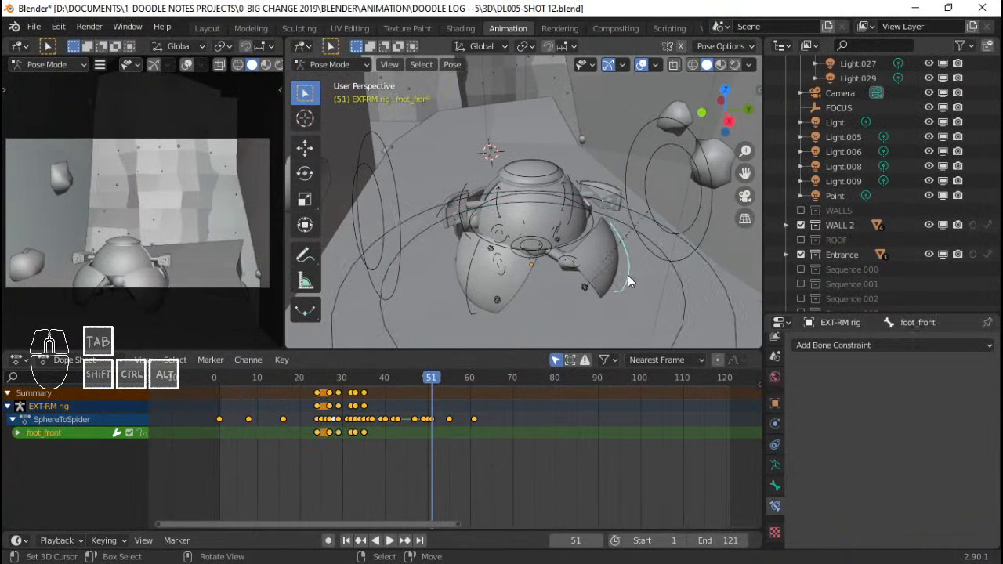
Leave Pose Mode for Object Mode and select the EXT-RM mesh.
key("ctrl+Tab")
left_click(554, 232)
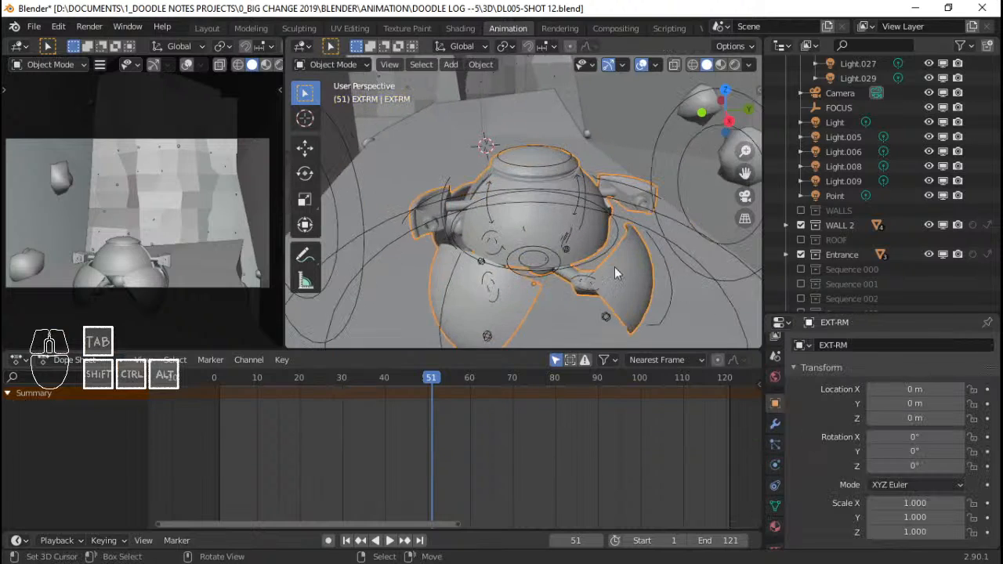
middle_click_drag(614, 267, 721, 196)
scroll(825, 225, "up", 2)
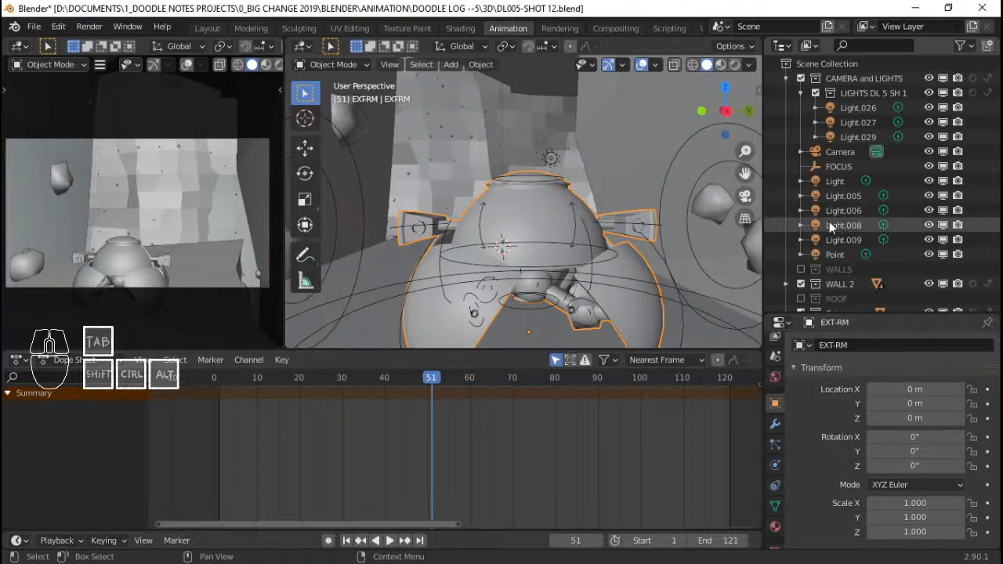
Exclude the K-DRIOD, Sequence 004, Entrance and WALL 2 collections from the view layer.
scroll(836, 186, "down", 8)
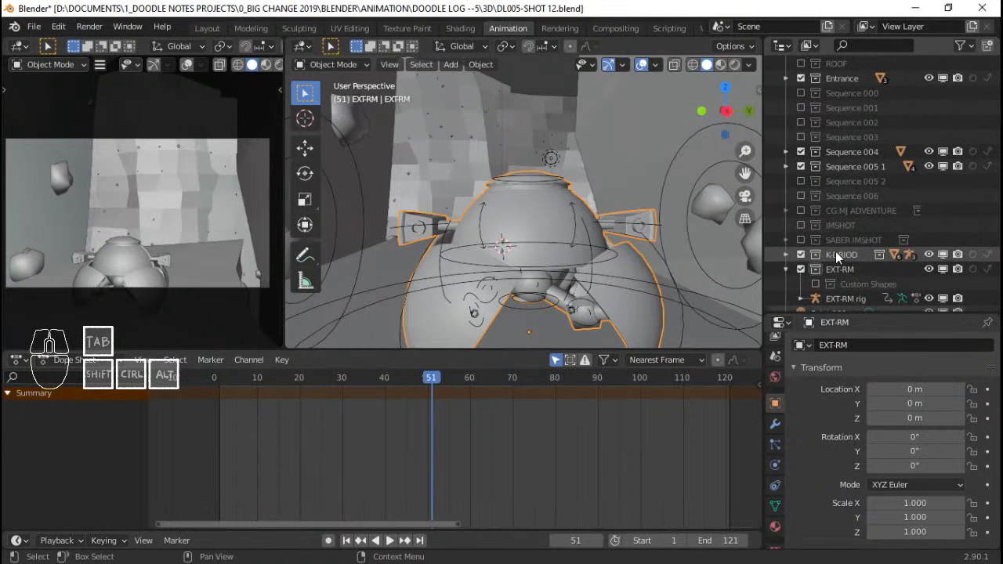
left_click(802, 255)
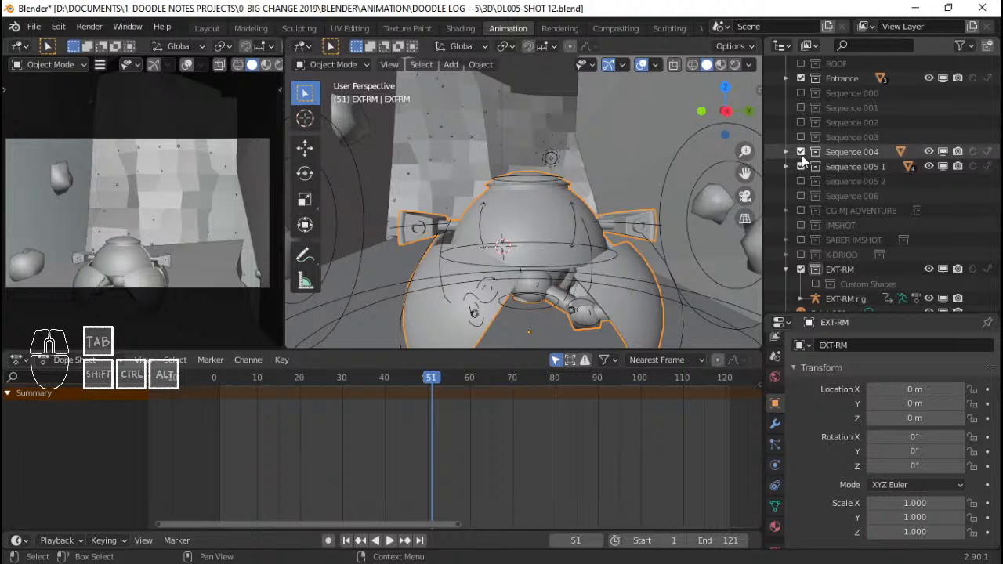
scroll(811, 133, "up", 2)
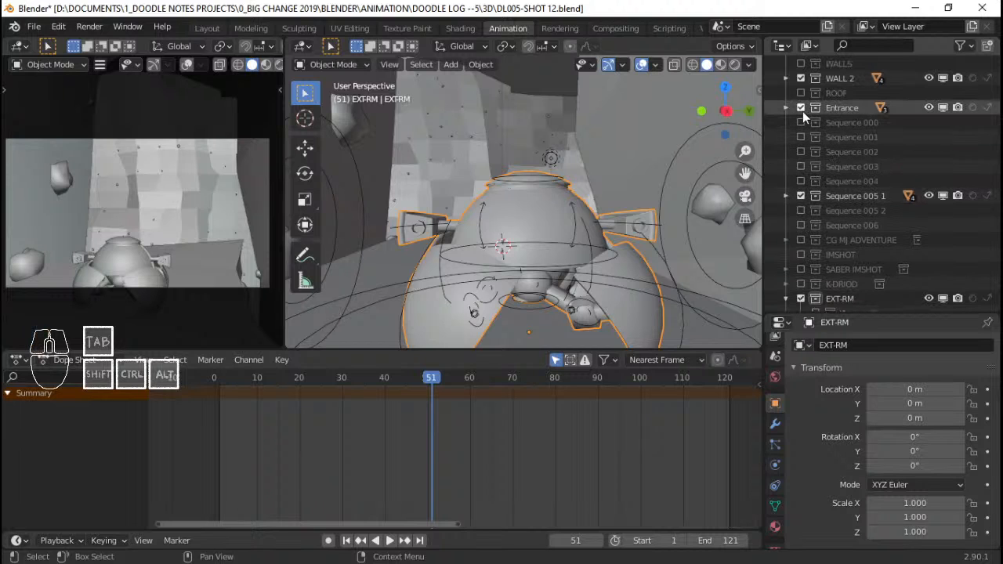
scroll(815, 94, "up", 3)
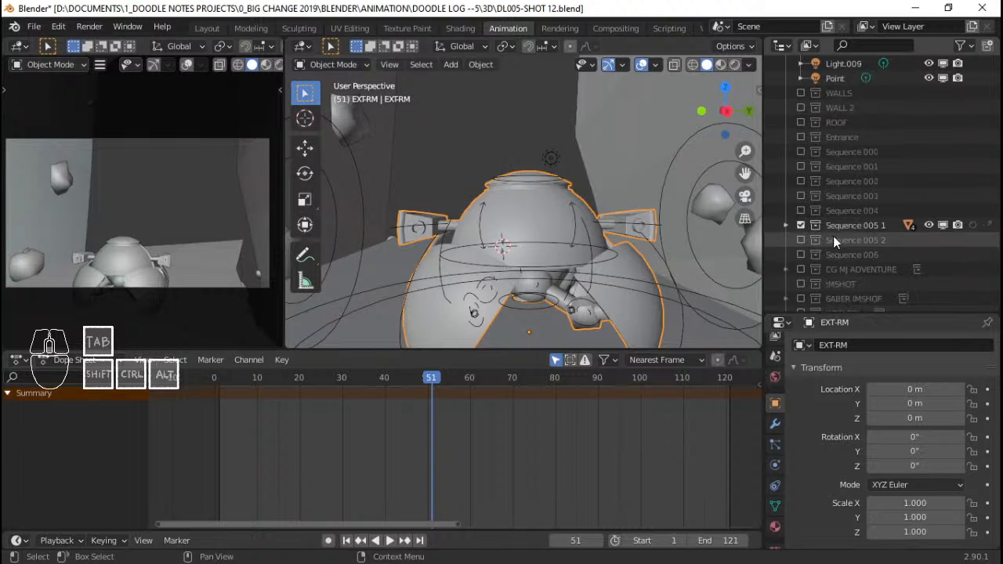
scroll(832, 232, "down", 11)
Play the animation repeatedly from the first frame to review the rolling and unfolding motion, and save the file.
left_click(223, 416)
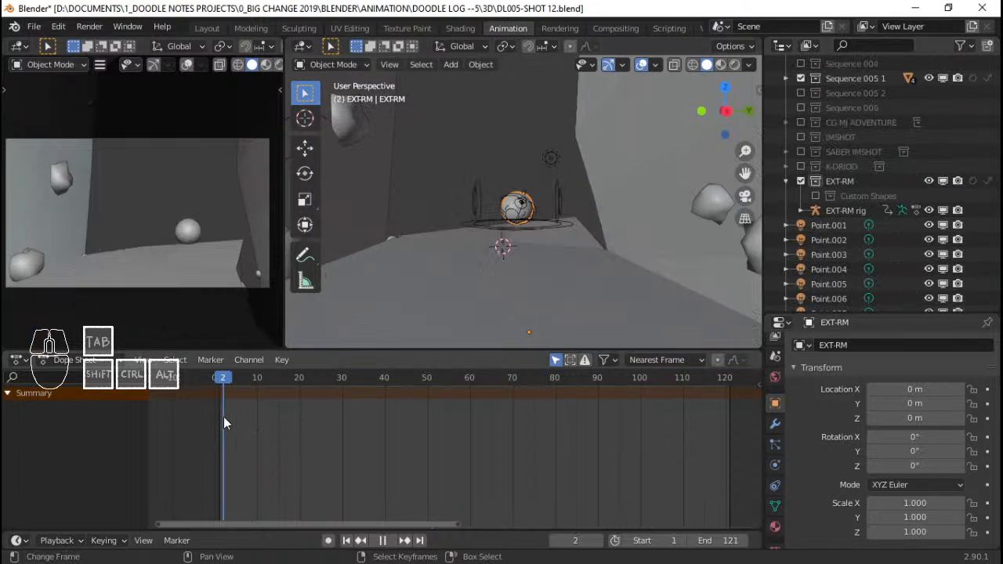
key("space")
left_click(211, 415)
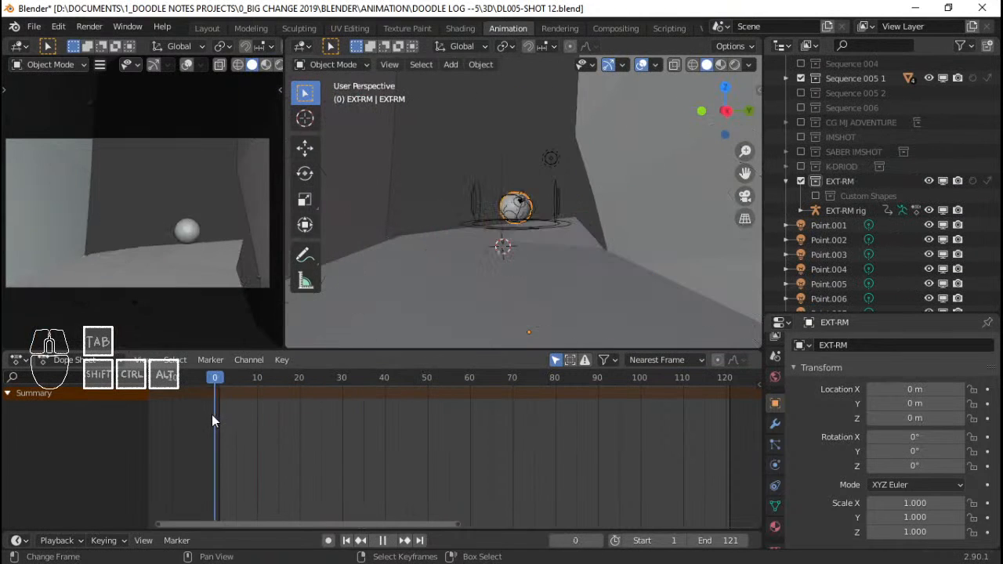
key("space")
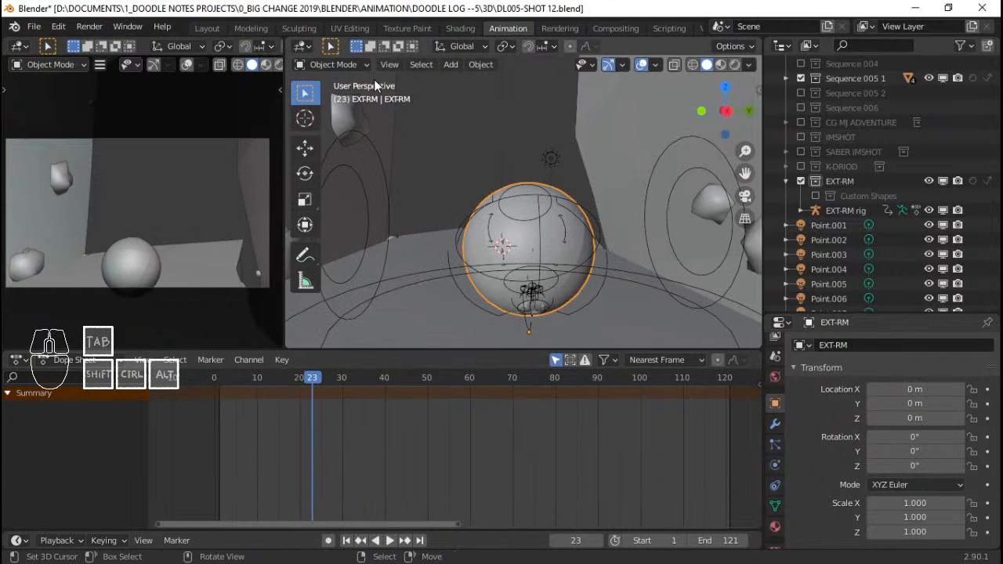
key("space")
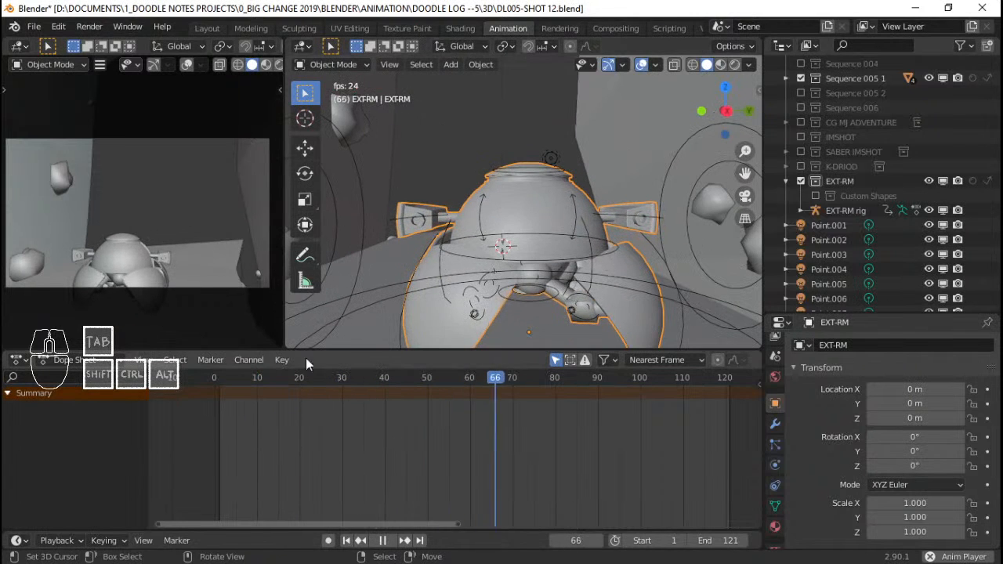
left_click(221, 400)
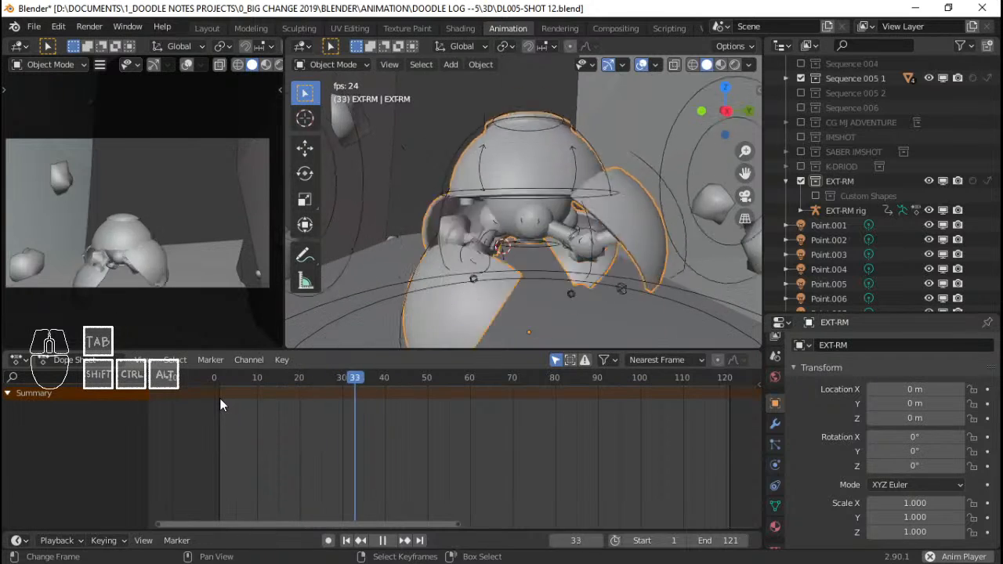
left_click(220, 399)
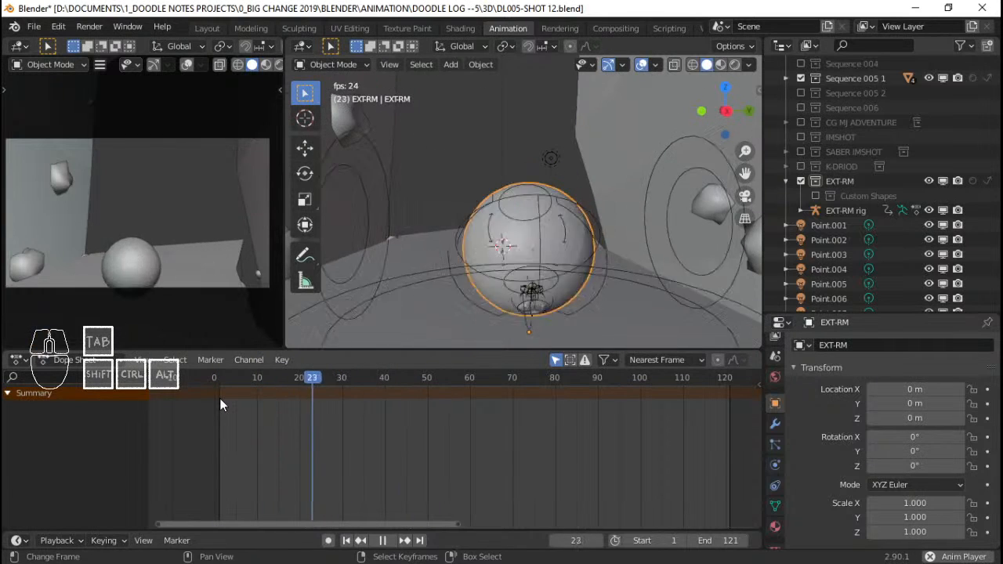
left_click(219, 398)
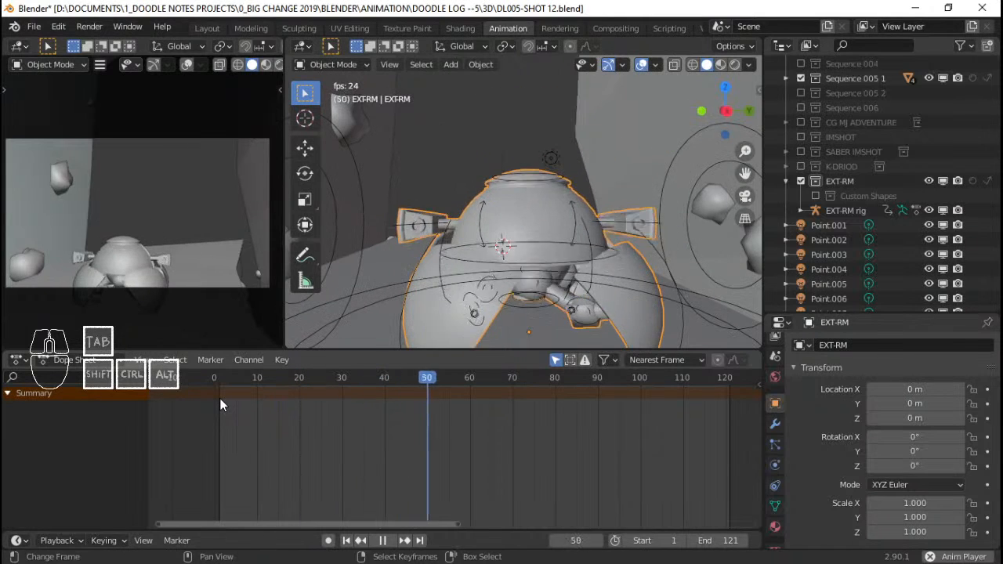
left_click(220, 399)
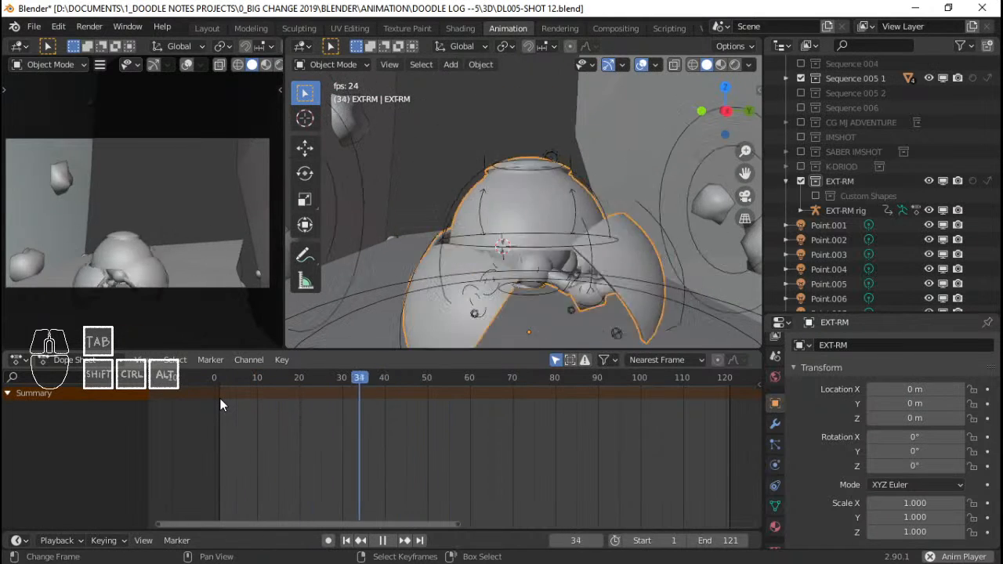
left_click(219, 398)
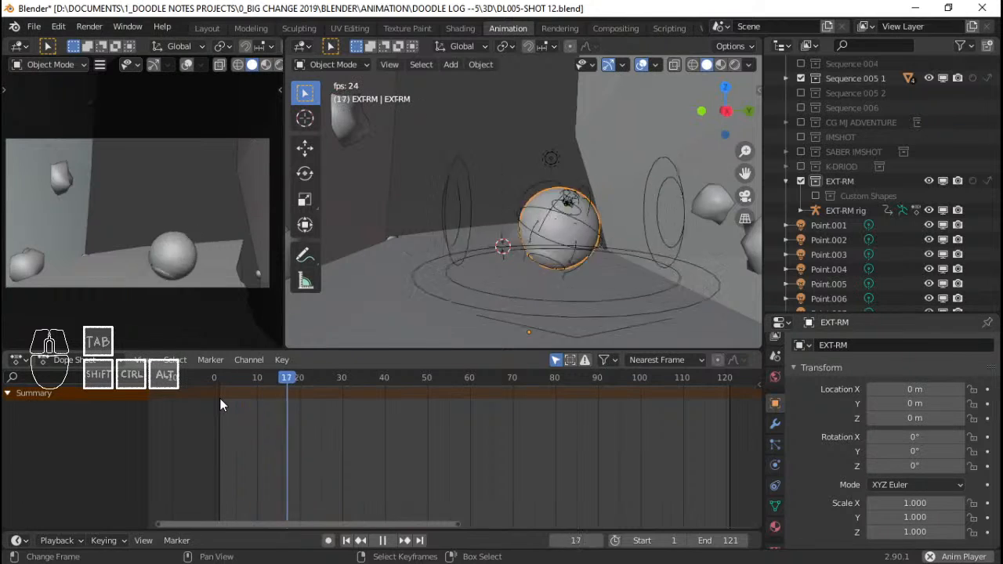
left_click(219, 398)
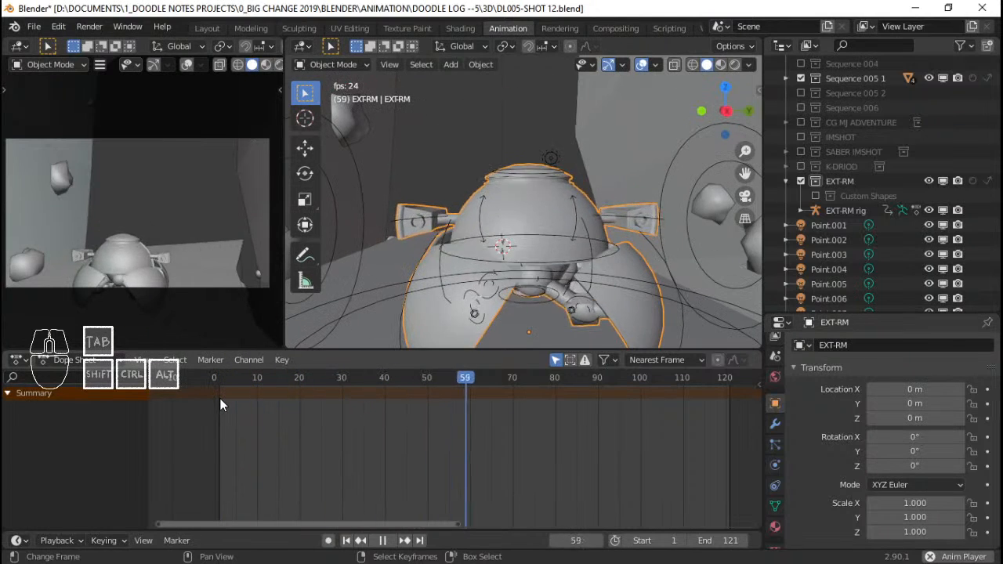
key("space")
middle_click_drag(541, 133, 595, 204)
key("ctrl+s")
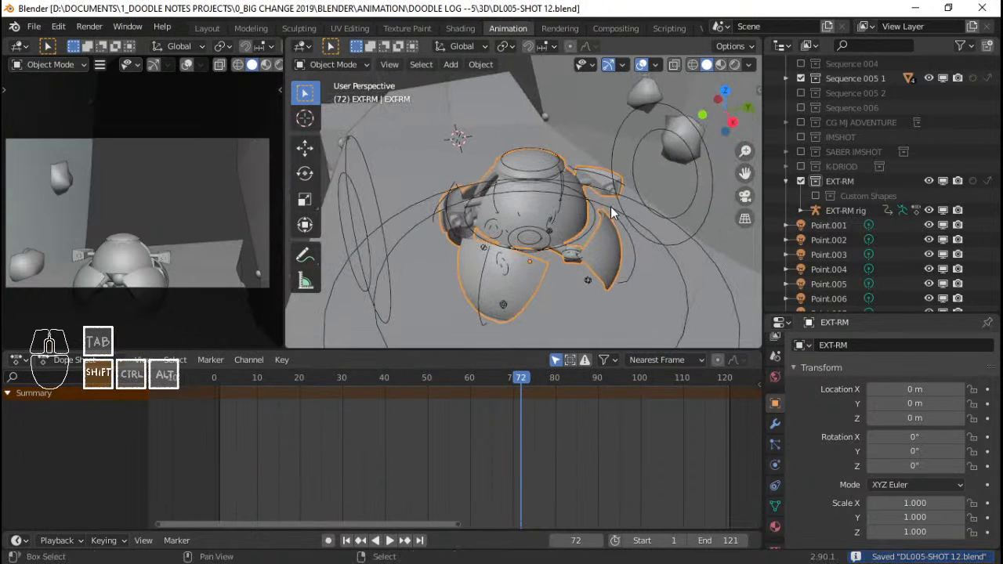
Duplicate the EXT-RM mesh together with its rig, leaving the copy in place.
left_click(611, 206, "shift")
left_click(554, 199)
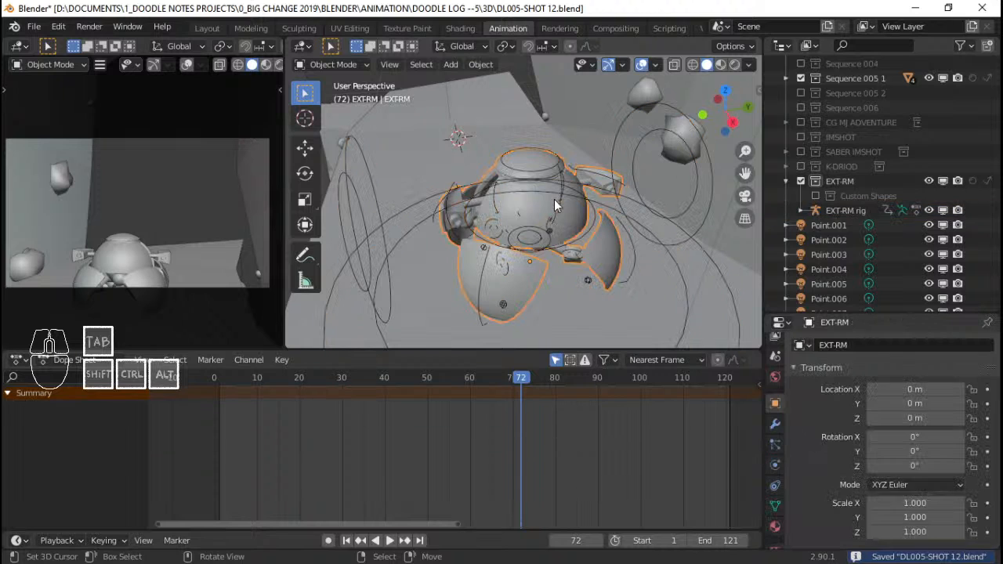
left_click(645, 225, "shift")
middle_click_drag(384, 212, 392, 264)
middle_click_drag(392, 264, 550, 293, "shift")
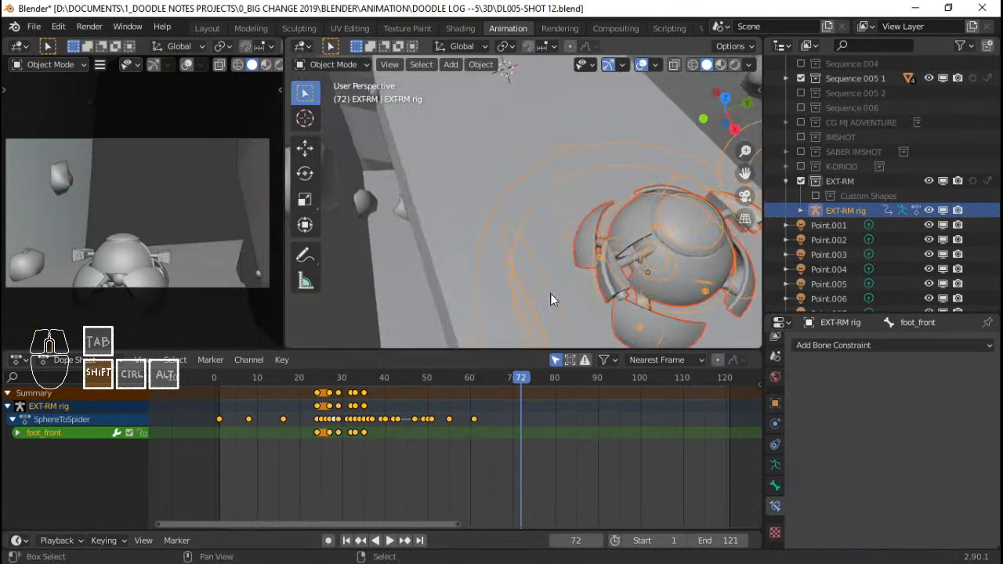
key("shift+d")
right_click(610, 192)
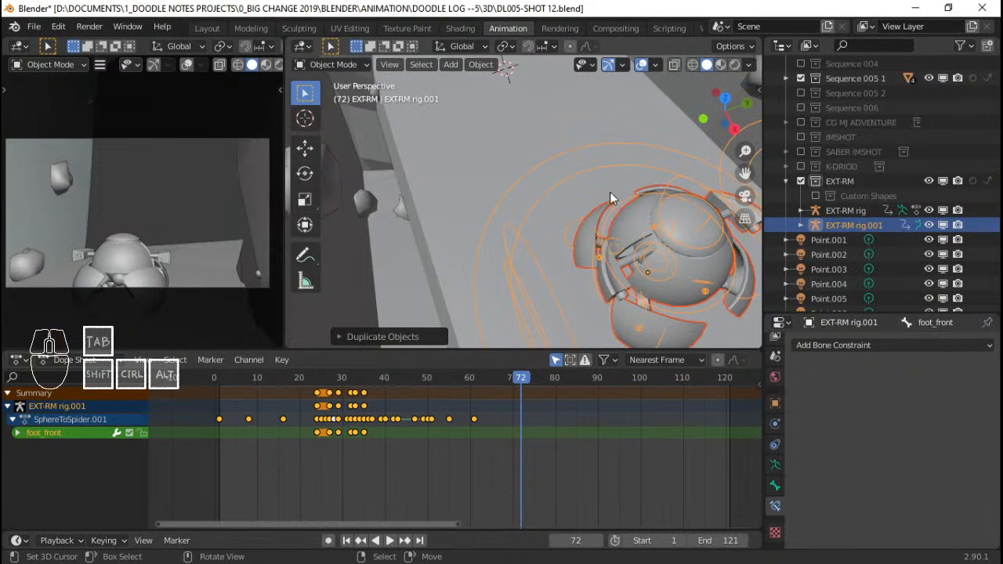
right_click(612, 165)
right_click(612, 165)
Move the duplicated robot diagonally behind the original along the floor, with the global Z axis locked.
middle_click_drag(612, 165, 544, 275)
key("g")
key("shift+z")
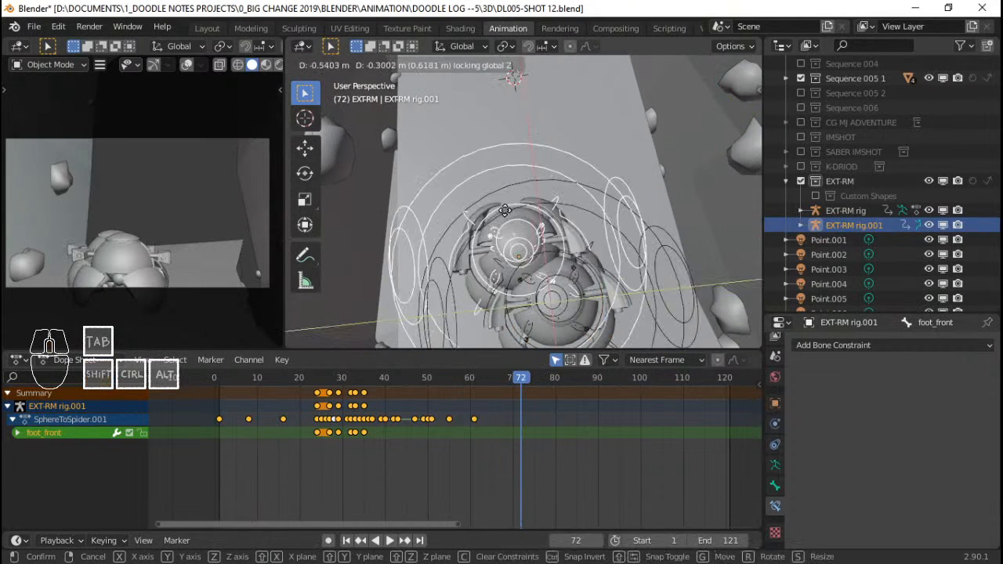
left_click(458, 128)
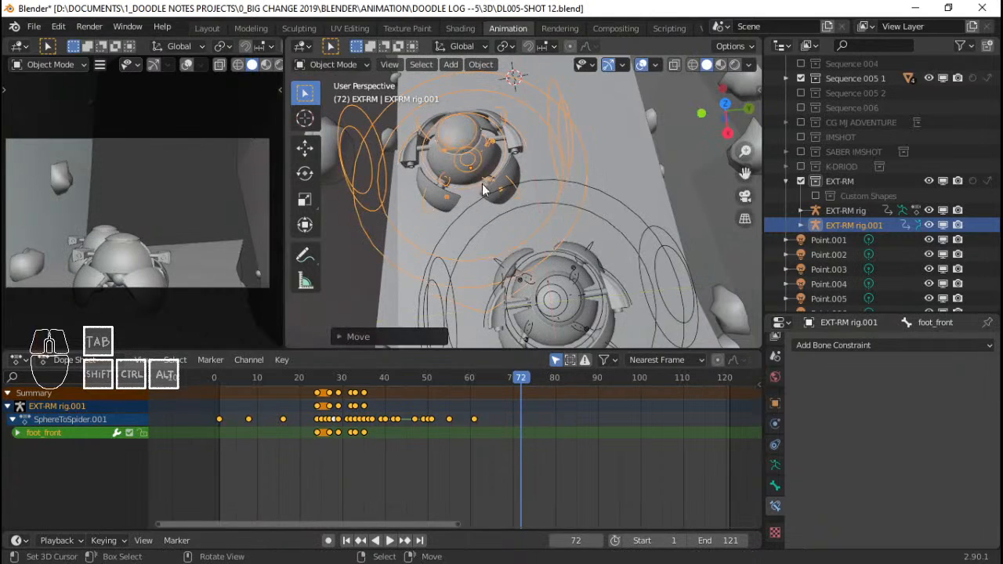
Scrub back to frame 7 to check how the duplicated robot rolls in beside the original.
middle_click_drag(461, 129, 741, 283)
middle_click_drag(666, 203, 570, 144)
left_click_drag(310, 398, 244, 407)
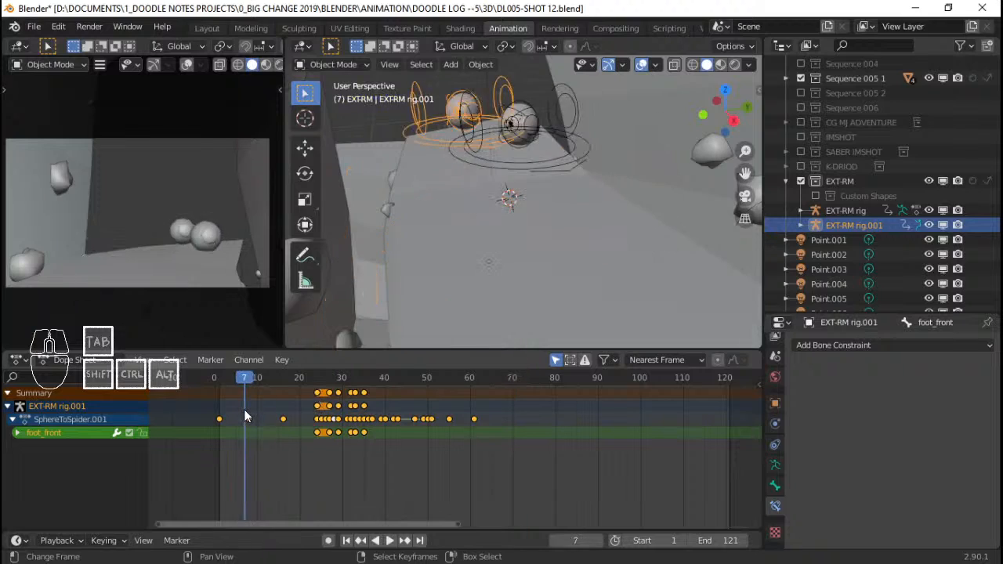
Play the animation repeatedly from about frame 7 to compare the timing of the original and duplicated robots.
key("space")
key("Escape")
key("space")
key("space")
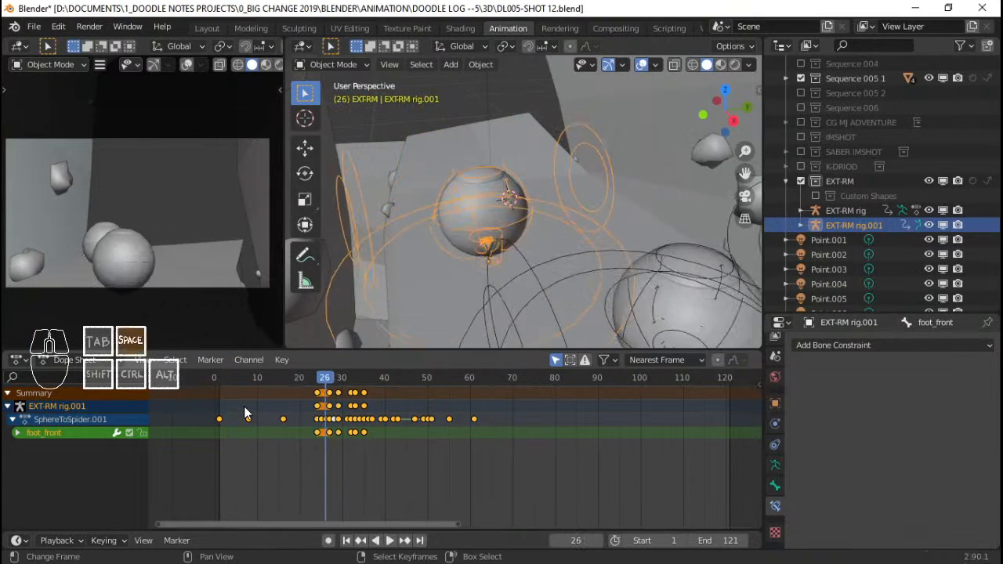
left_click(244, 406)
key("space")
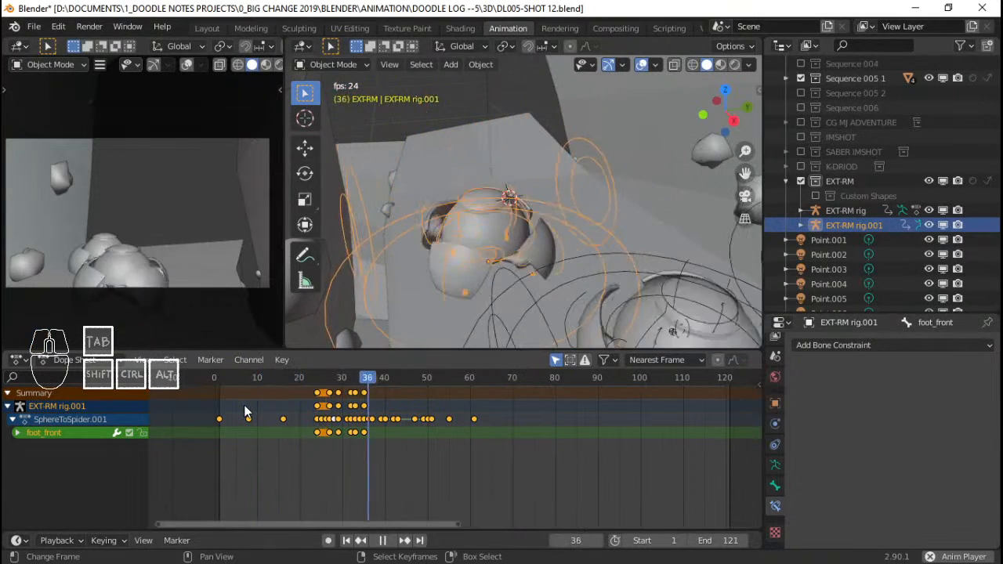
left_click(244, 407)
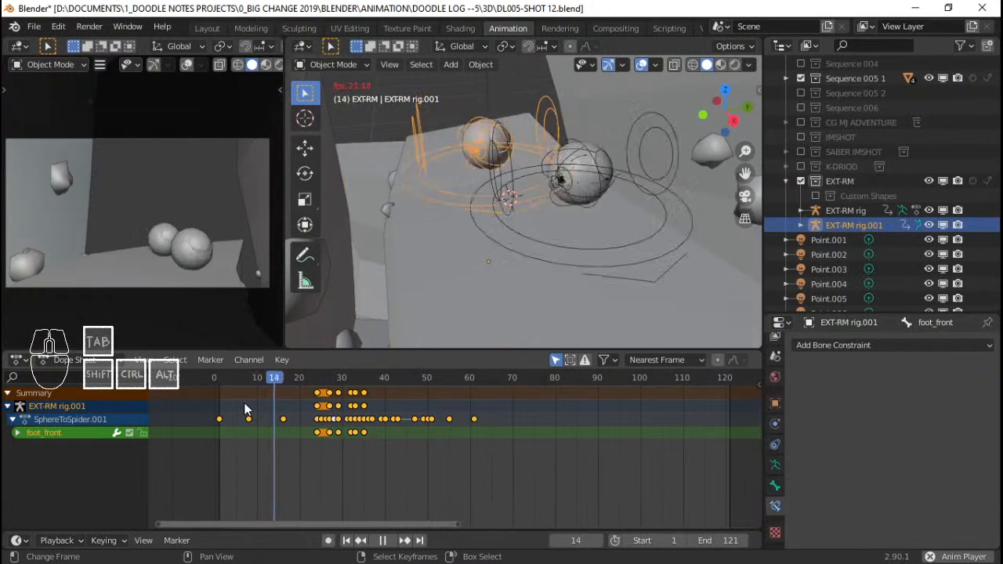
key("space")
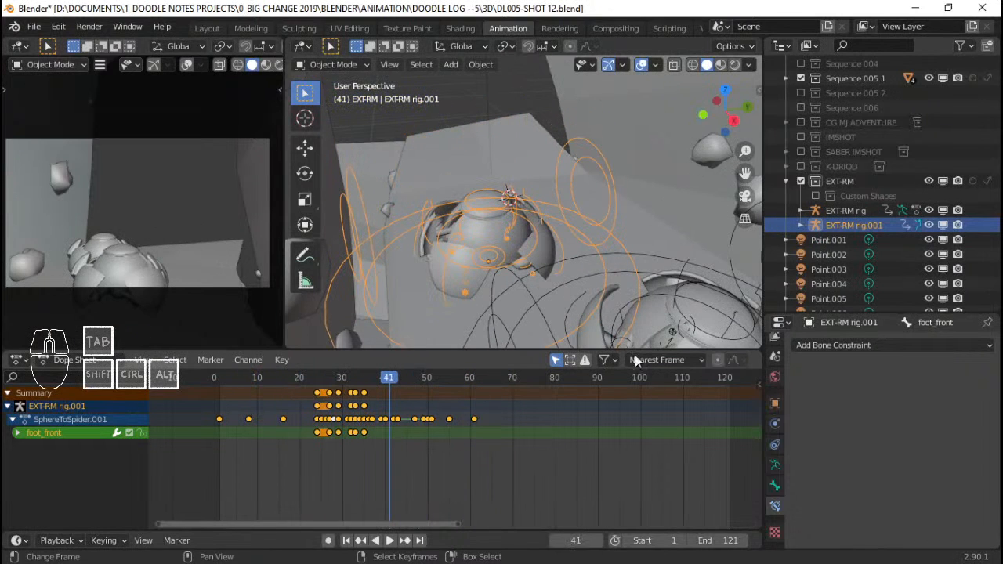
Replay the opening frames with a closer view of the duplicated robot to examine its roll and unfolding.
middle_click_drag(503, 200, 405, 262, "shift")
scroll(482, 271, "up", 3)
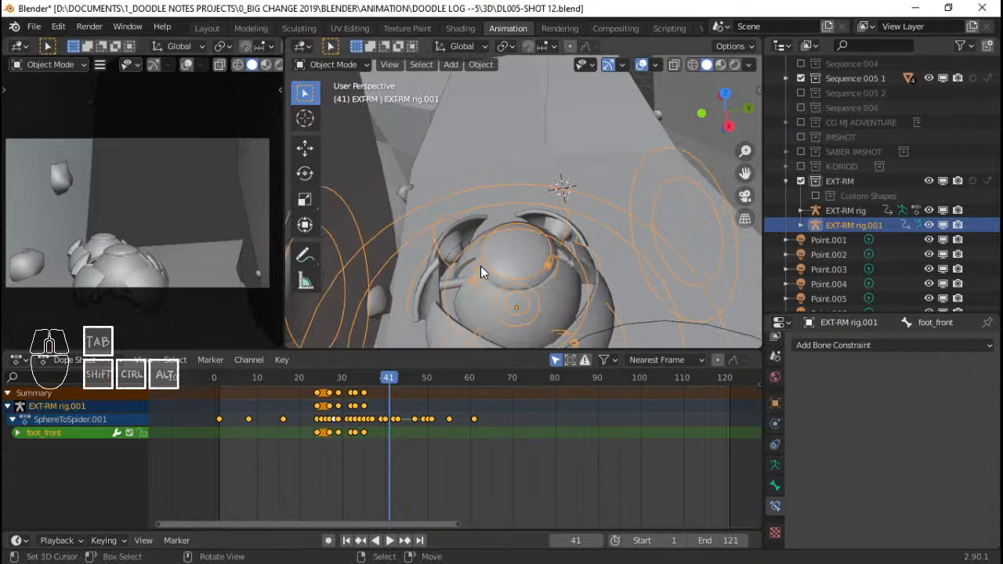
left_click(221, 419)
key("space")
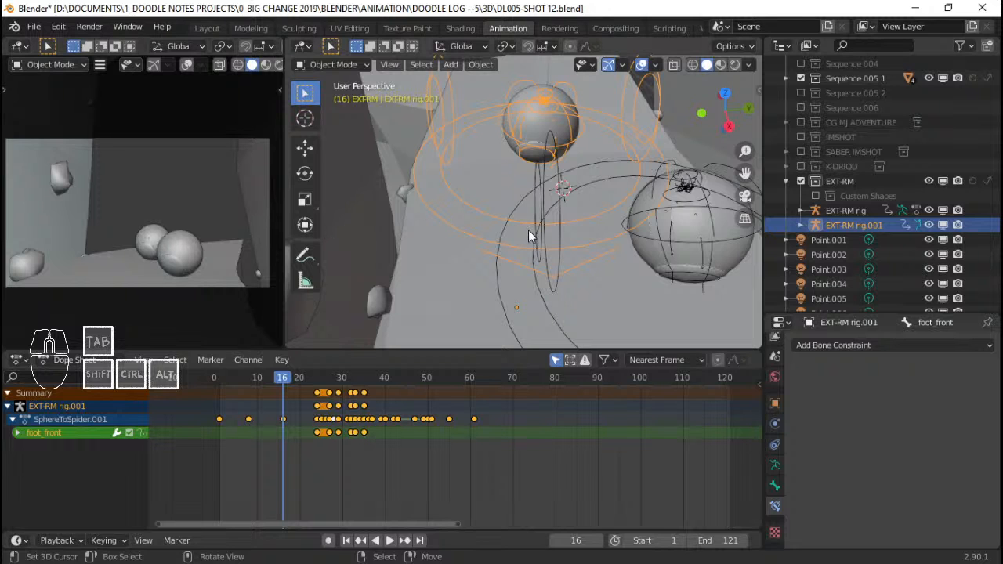
left_click(212, 419)
key("space")
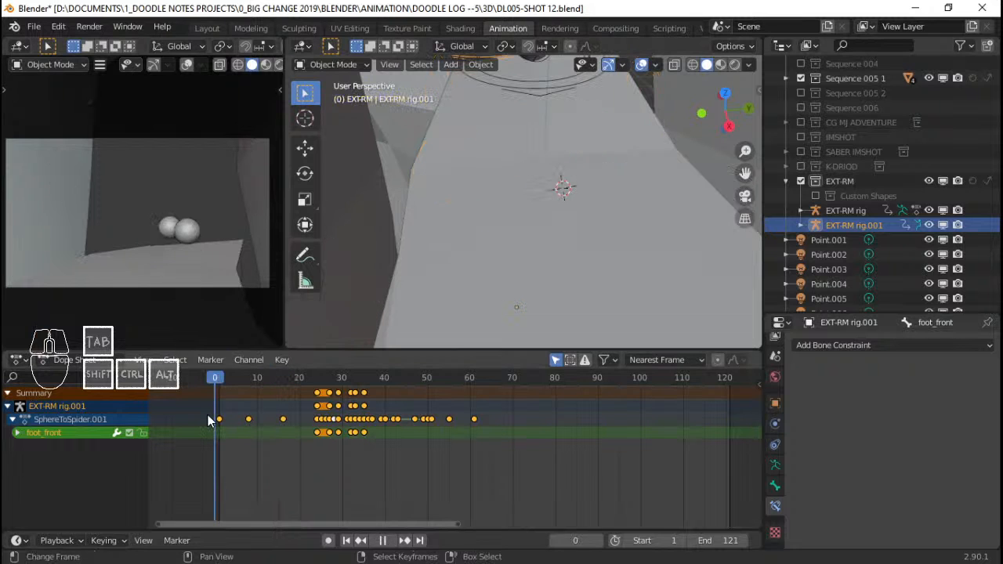
left_click(208, 413)
key("space")
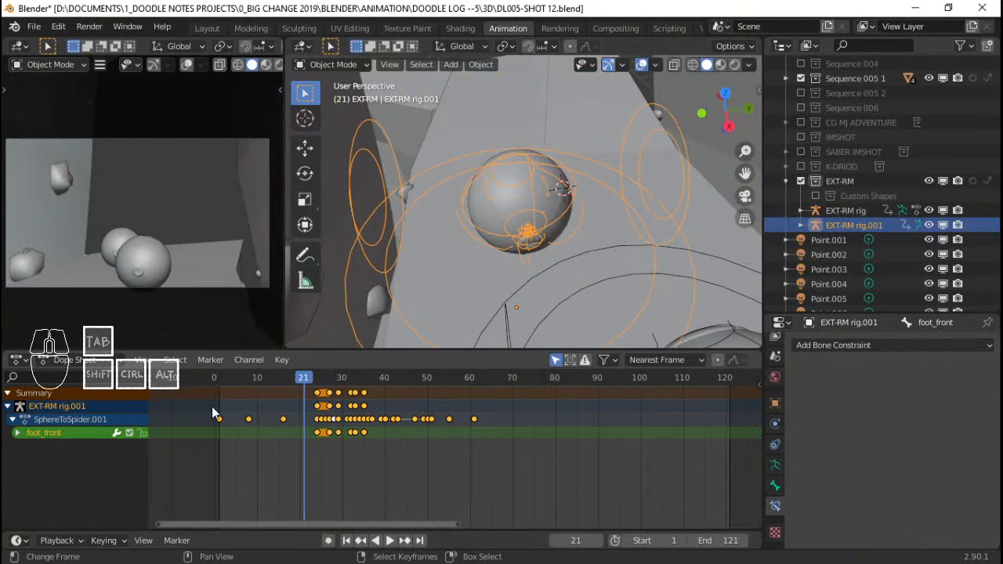
left_click(214, 413)
key("space")
key("space")
scroll(561, 180, "down", 1)
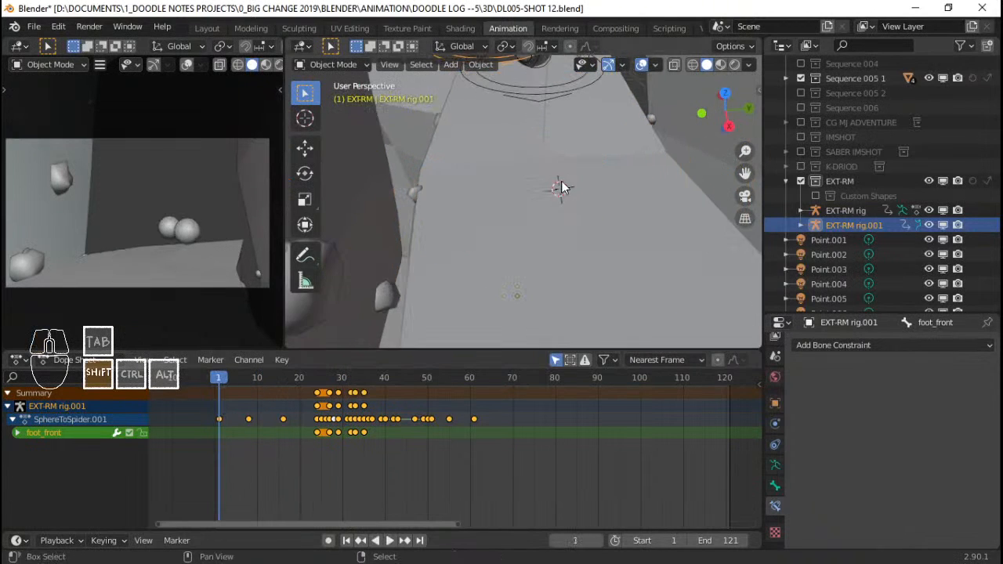
Examine the spacing between the two robots from several angles and replay their entrance in the camera view.
middle_click_drag(529, 191, 501, 313, "shift")
middle_click_drag(479, 190, 497, 263, "shift")
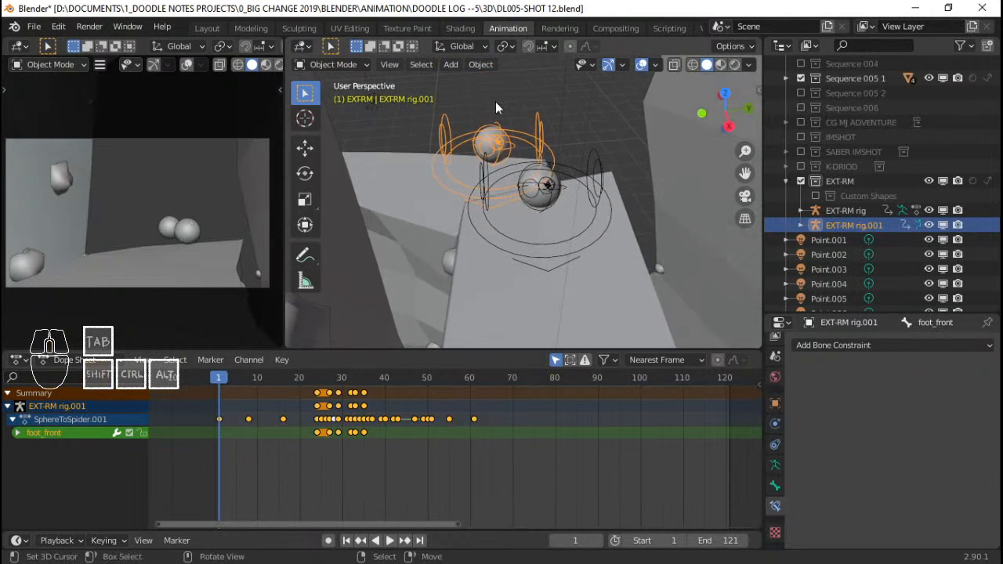
middle_click_drag(496, 101, 684, 280)
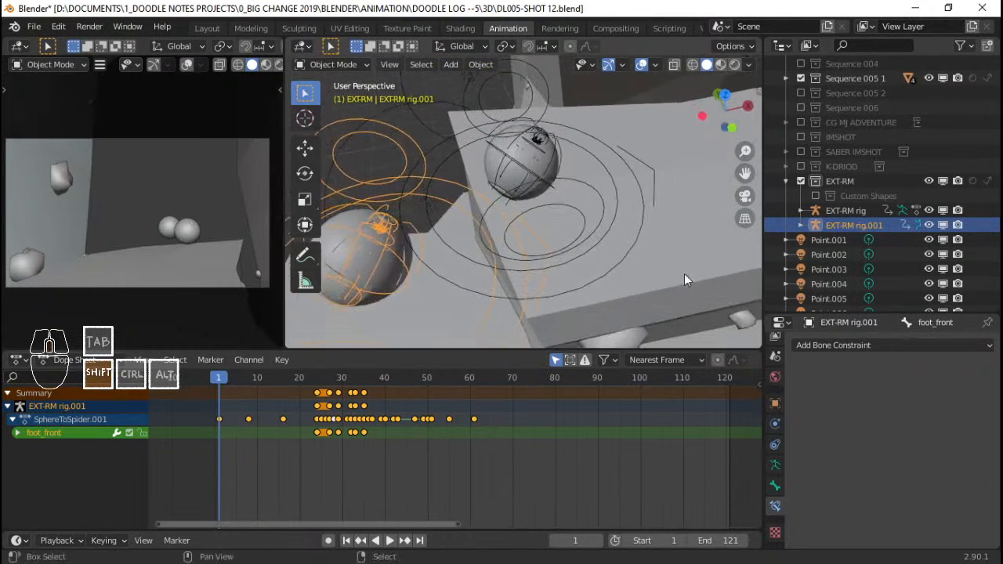
middle_click_drag(411, 223, 402, 265)
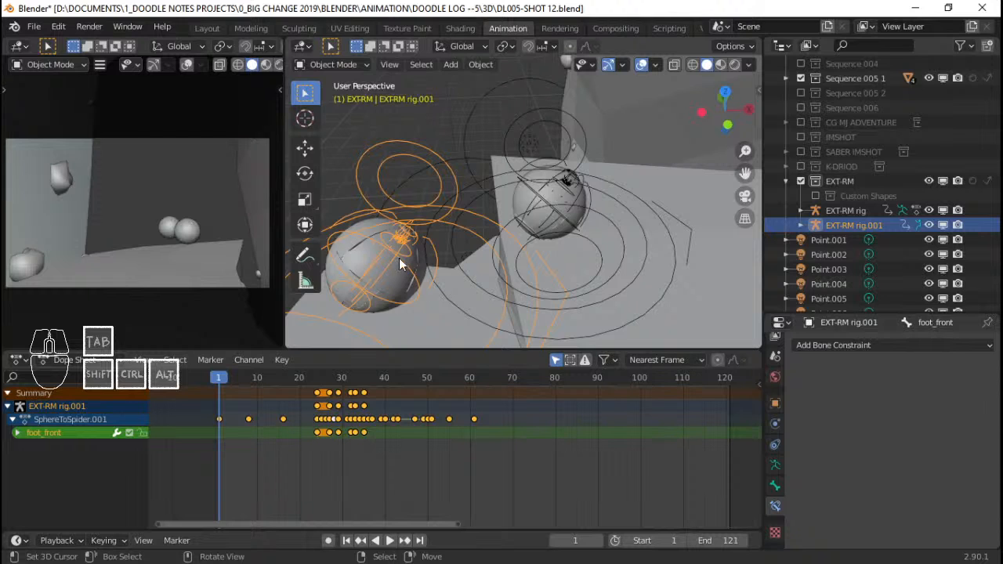
middle_click_drag(536, 308, 481, 262)
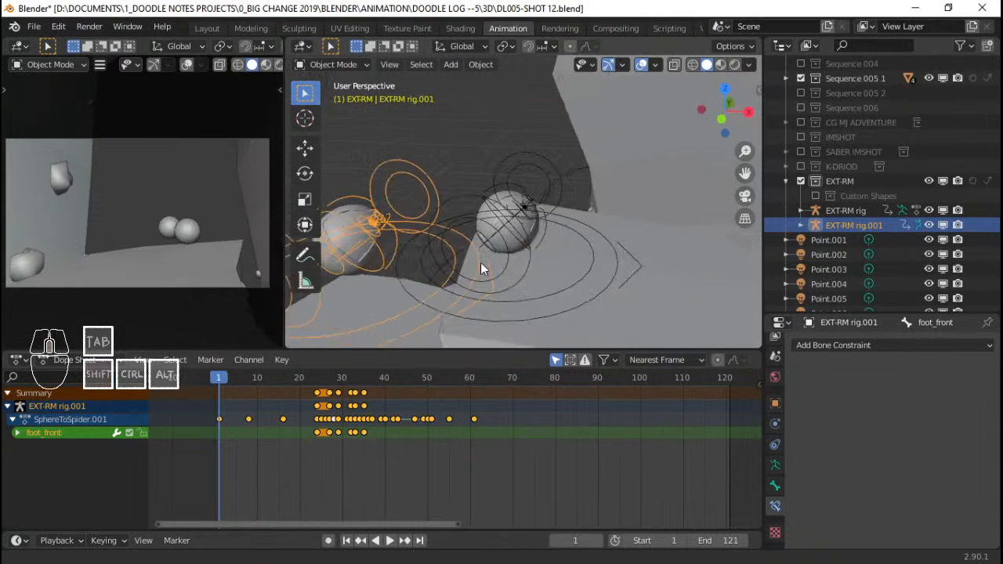
key("space")
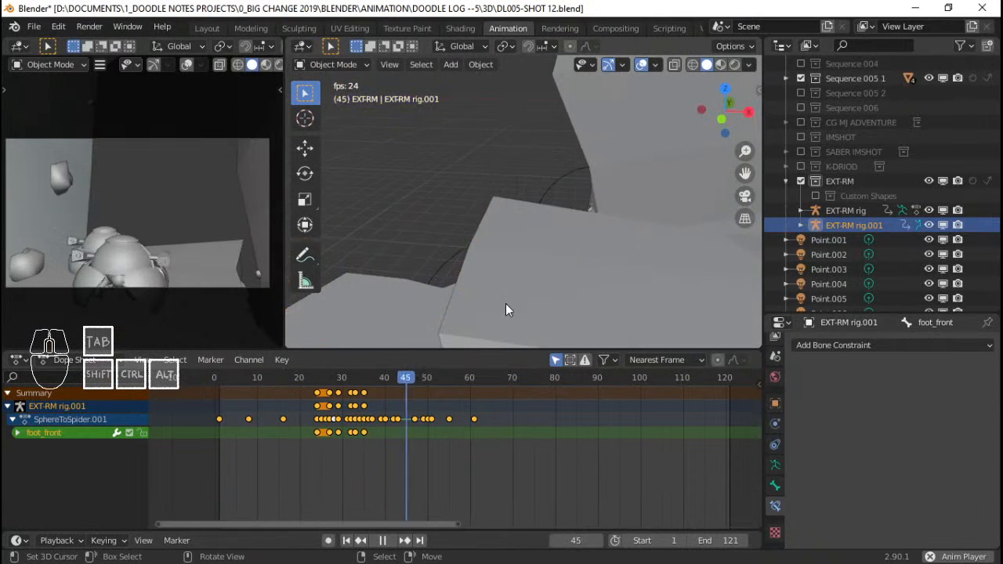
key("space")
left_click(267, 441)
key("space")
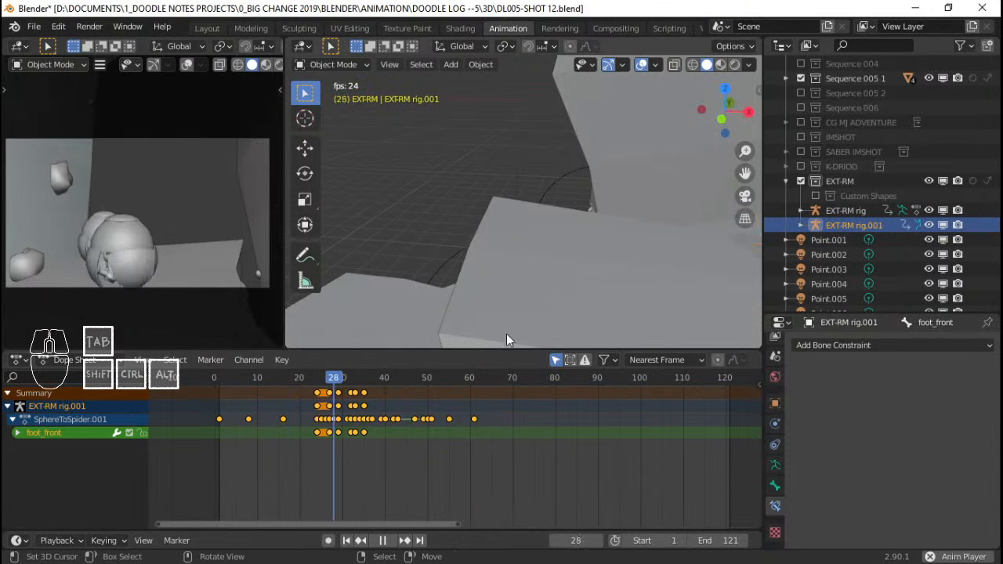
key("space")
middle_click_drag(561, 254, 546, 232)
key("Escape")
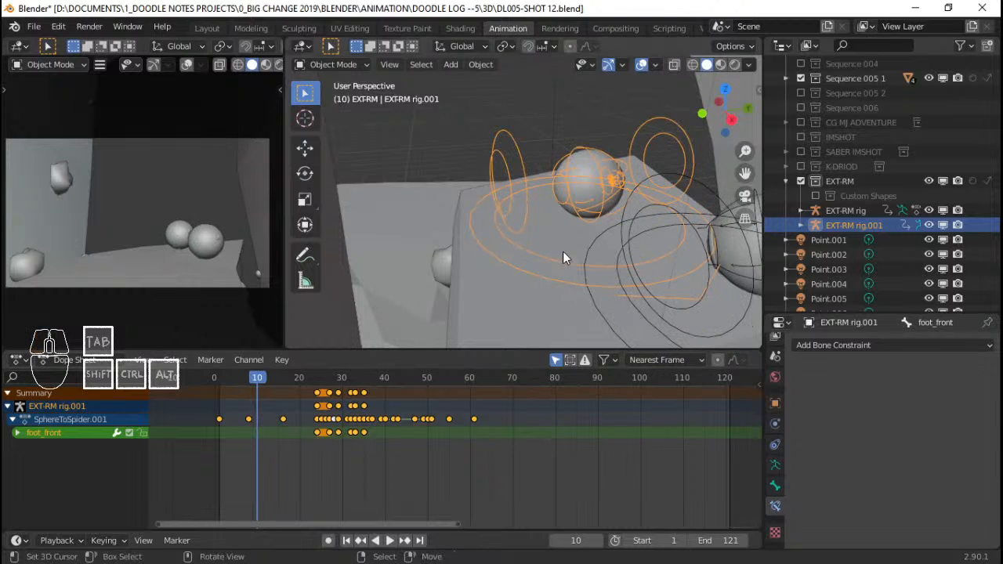
In Pose Mode, select every bone of EXT-RM rig.001 except main and shift their keyframes 7 frames later.
key("ctrl+Tab")
left_click(552, 261)
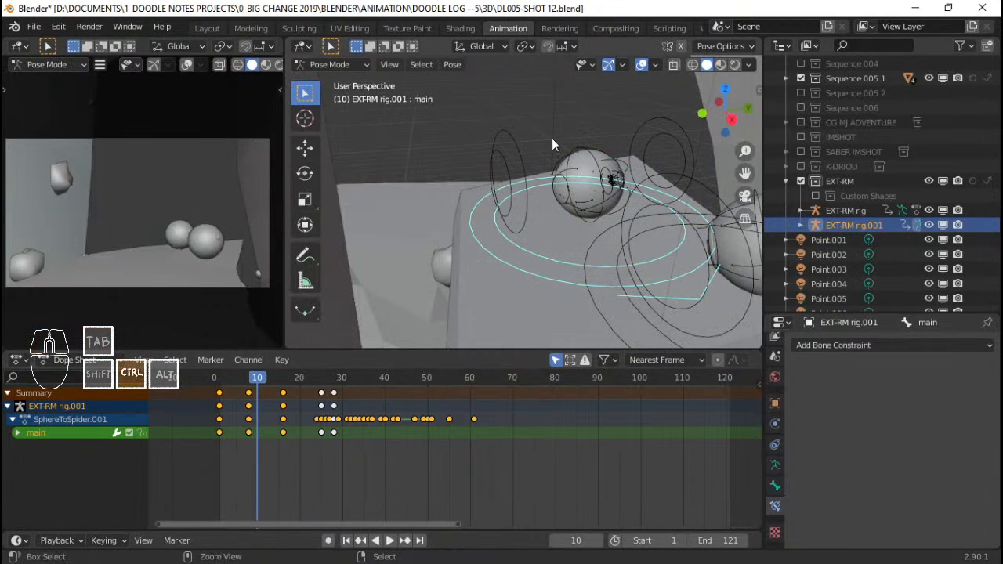
key("ctrl+i")
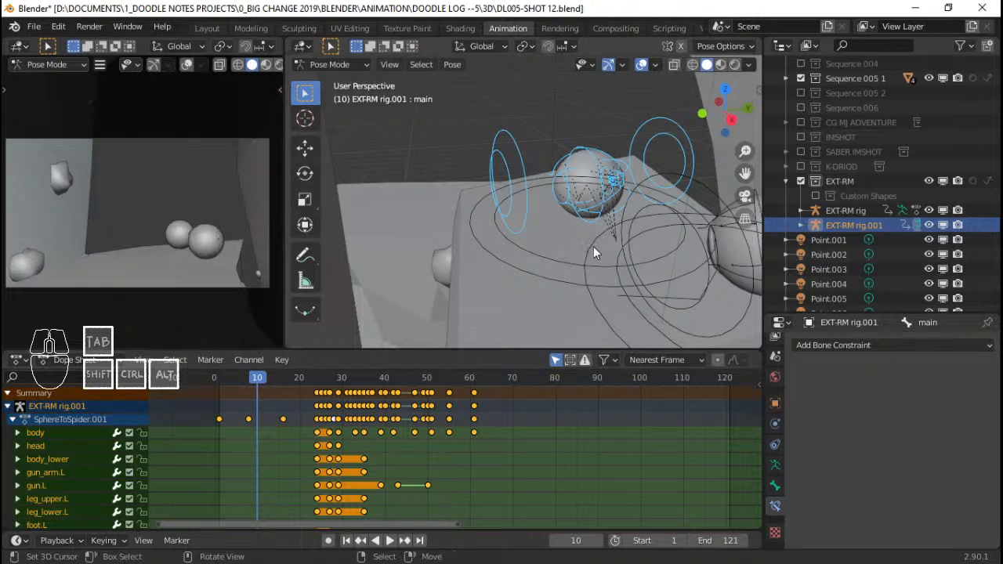
left_click(537, 256)
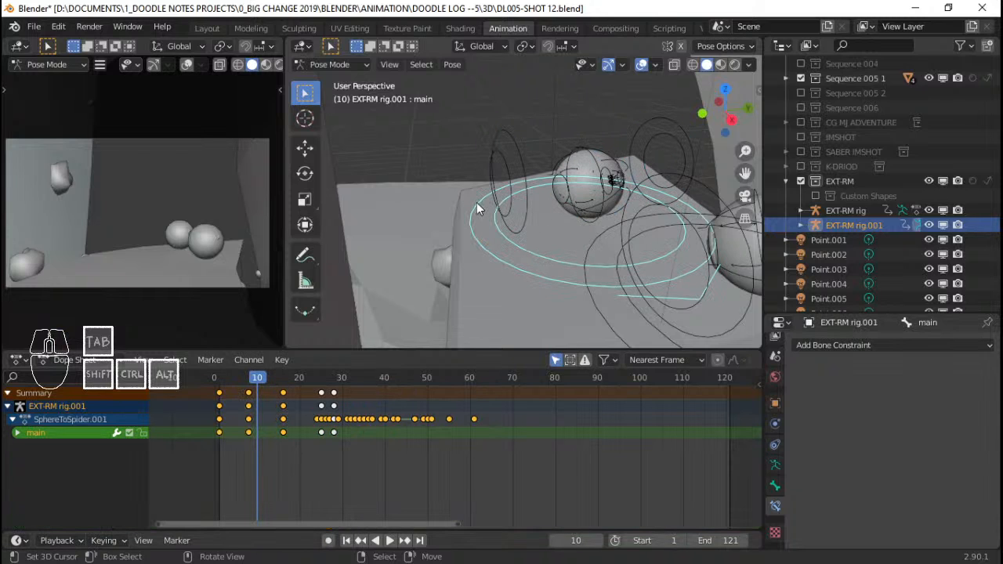
key("ctrl+i")
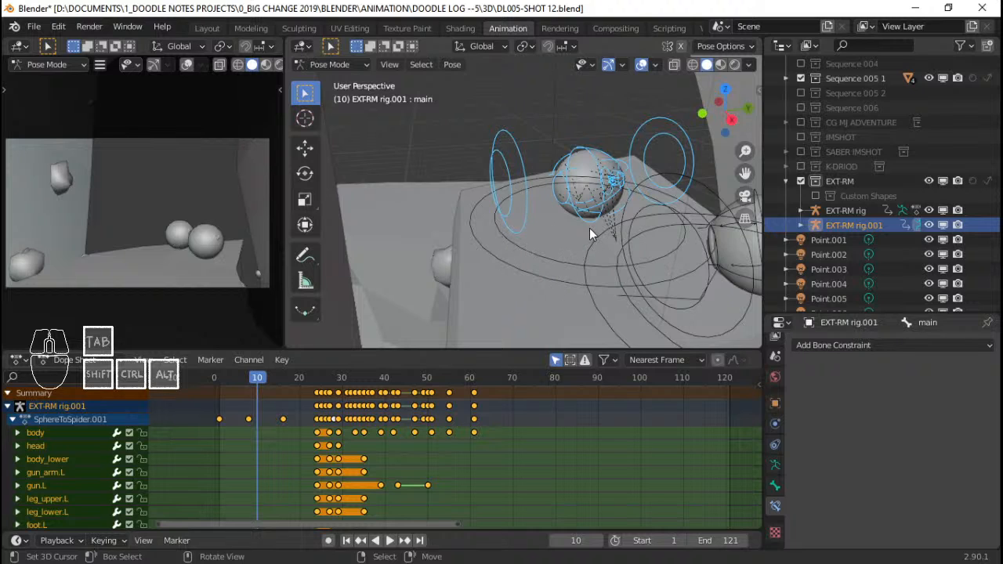
key("g")
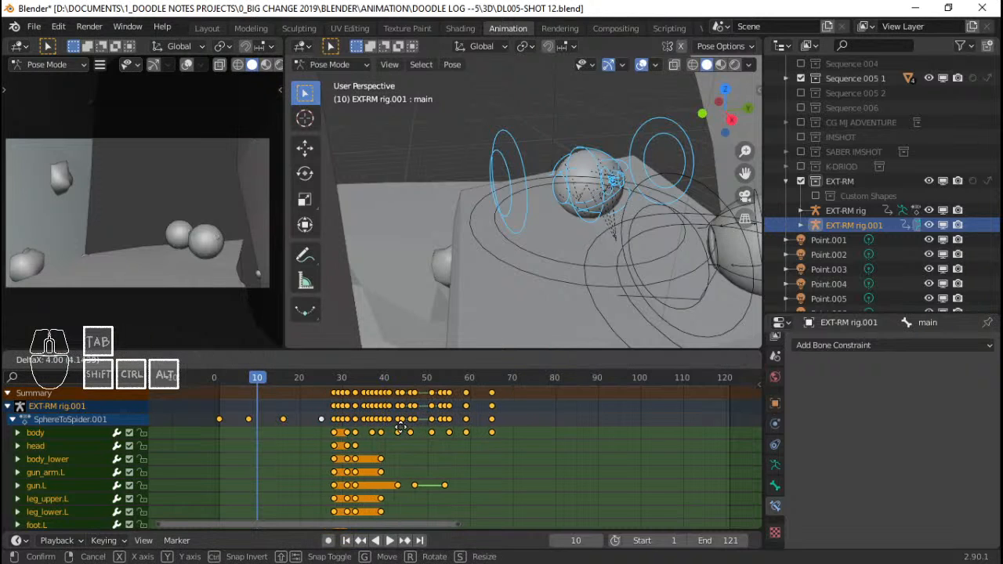
right_click(418, 426)
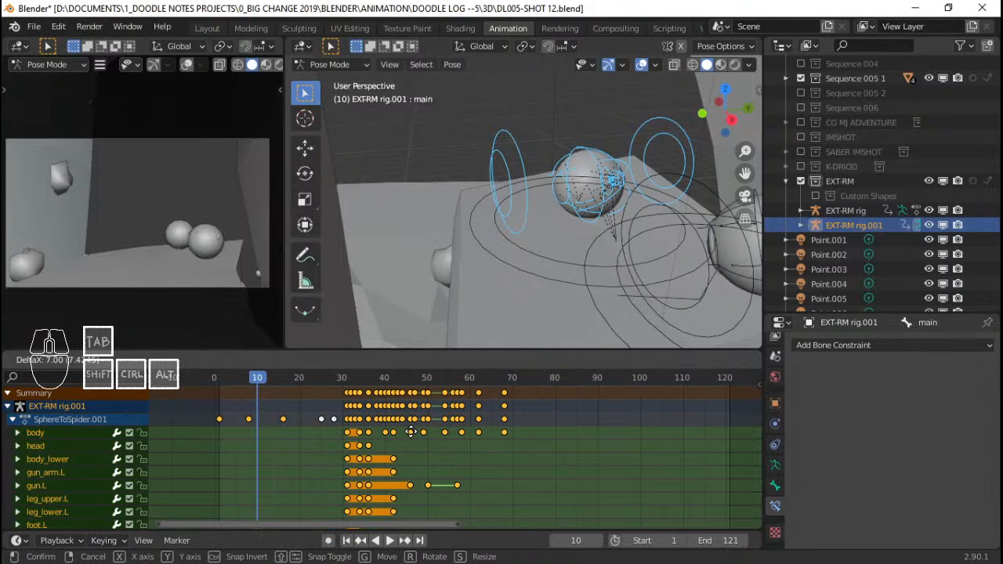
left_click(410, 432)
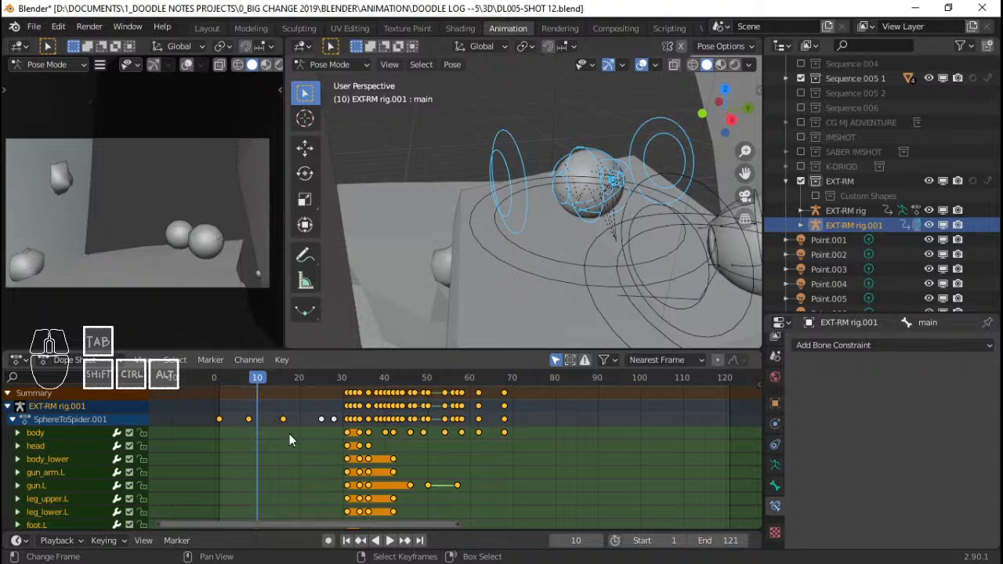
Play the duplicate's delayed unfolding from the start and shift its selected keyframes 4 frames earlier.
key("space")
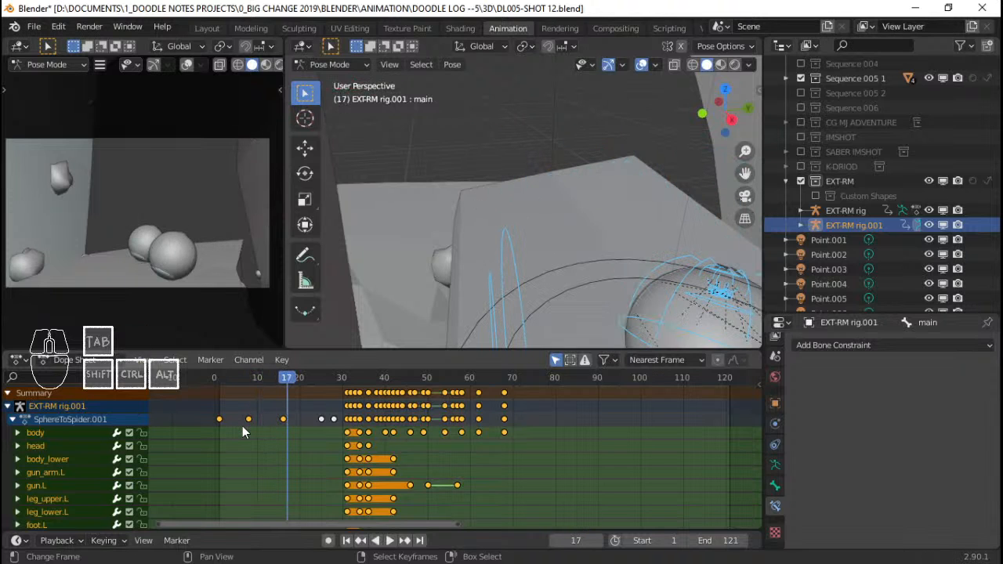
left_click(222, 430)
key("space")
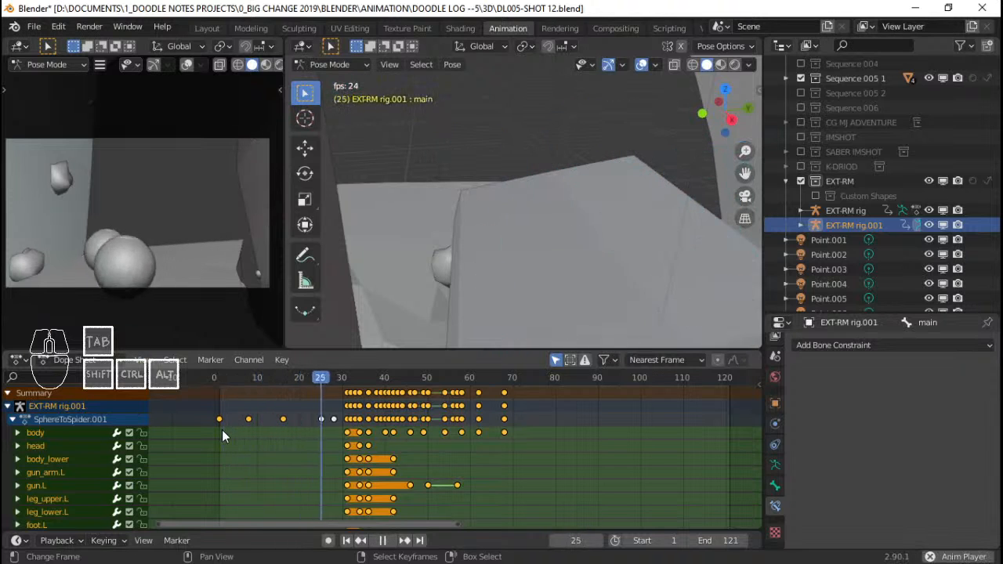
key("space")
key("g")
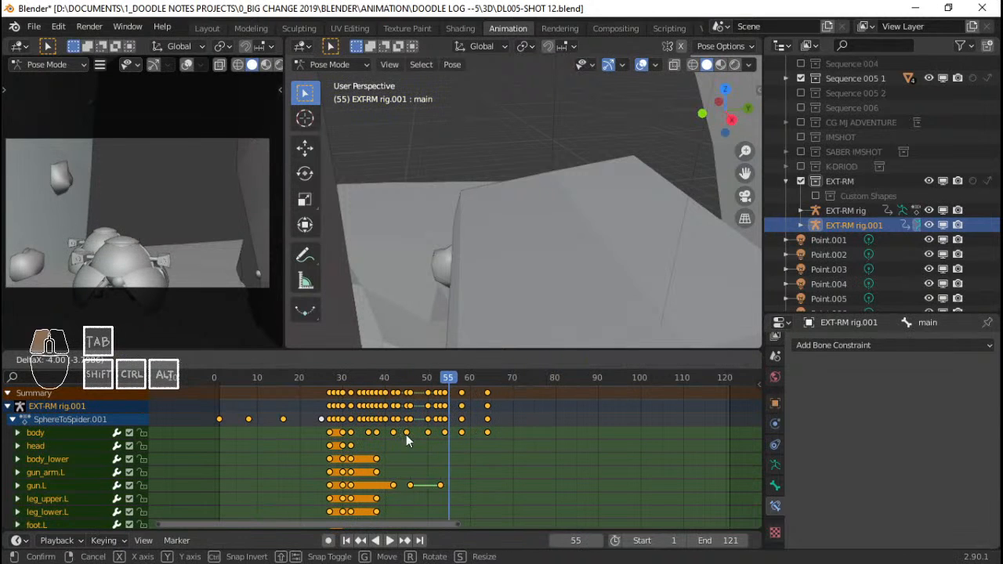
left_click(406, 434)
Replay the adjusted unfolding and shift the duplicate's selected keyframes 1 frame later.
left_click(249, 427)
key("space")
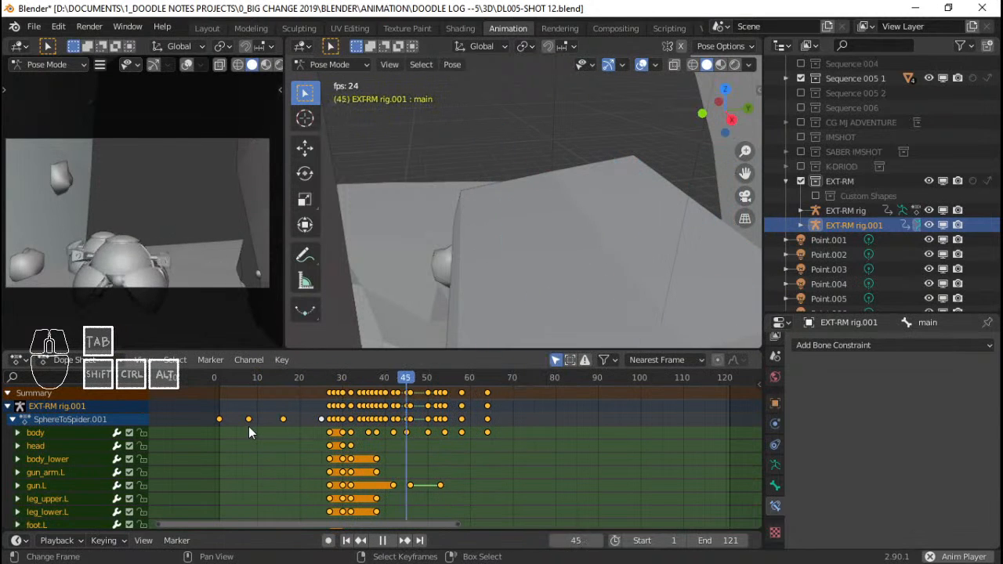
key("space")
key("g")
left_click(370, 441)
Play the animation repeatedly from the early frames to check the offset between the two robots' unfolding.
left_click(253, 423)
key("space")
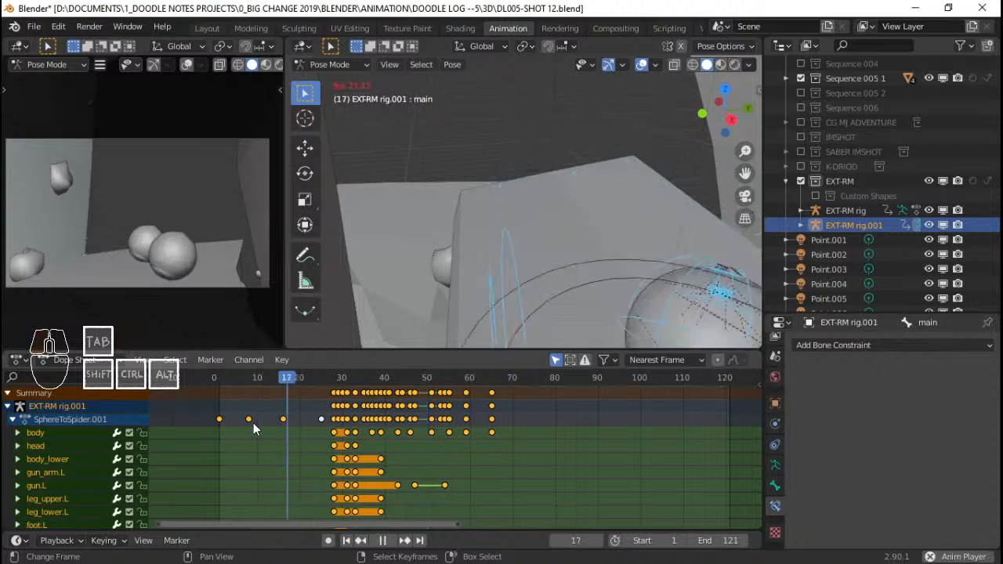
key("space")
left_click(252, 419)
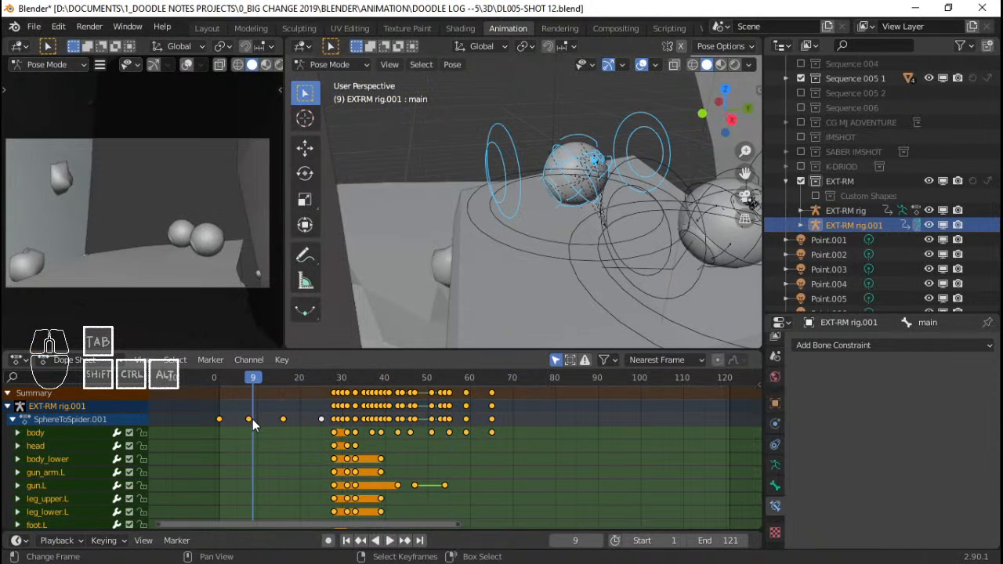
key("space")
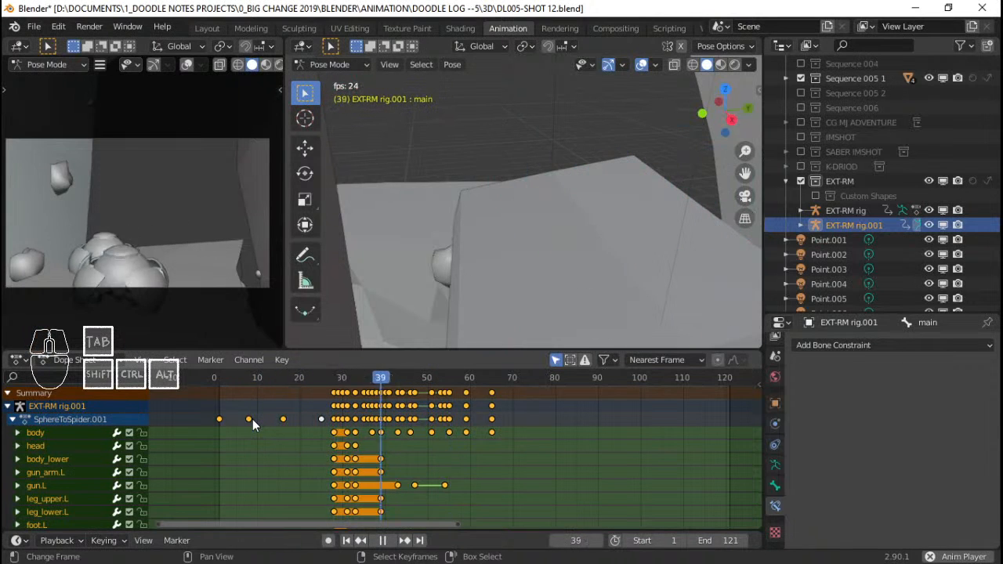
left_click(253, 418)
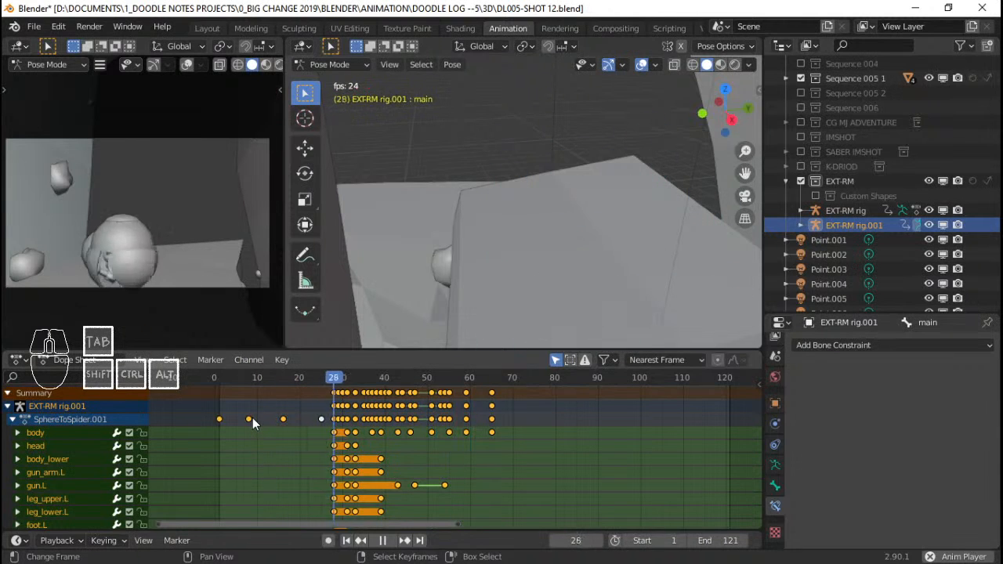
key("space")
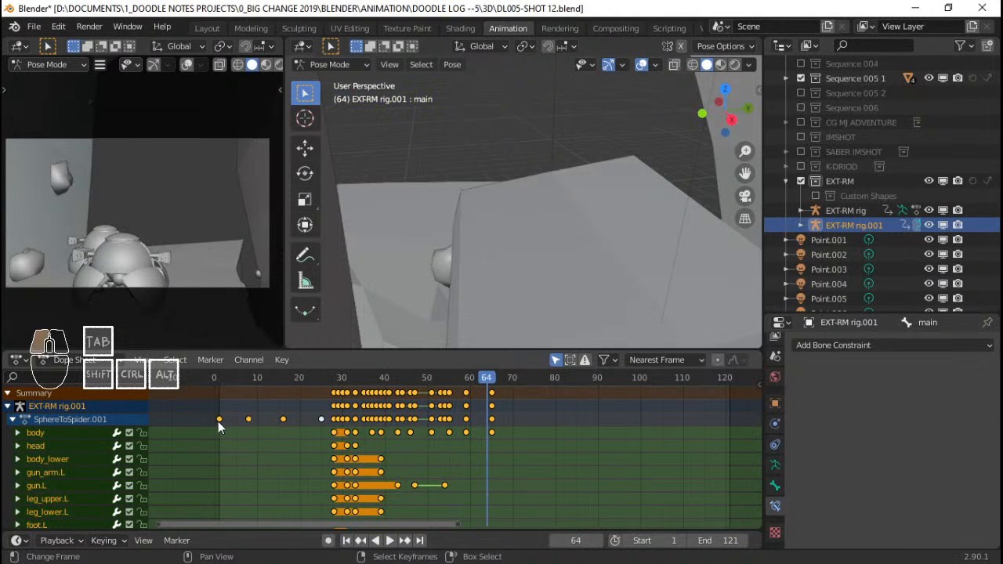
left_click(218, 421)
key("space")
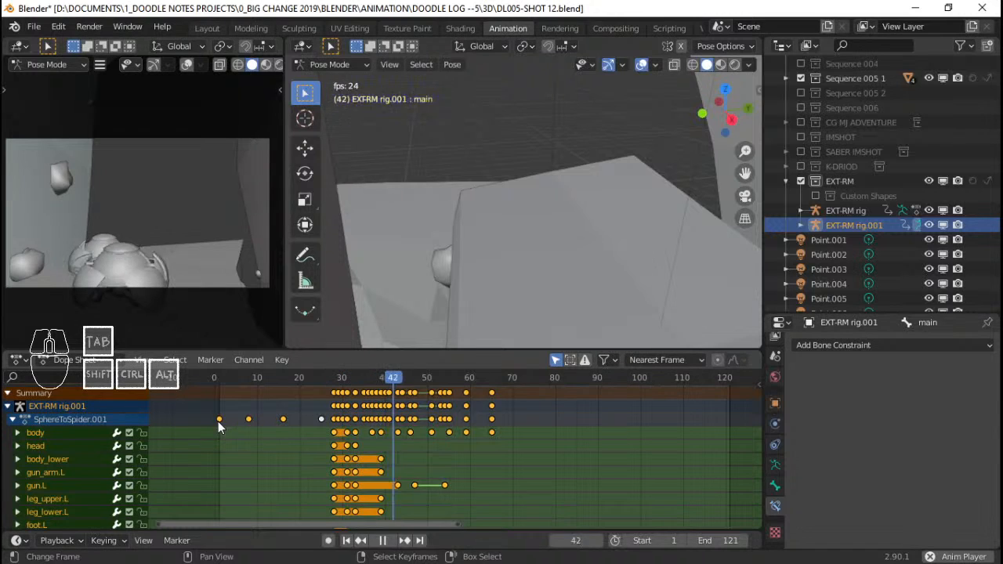
left_click(217, 428)
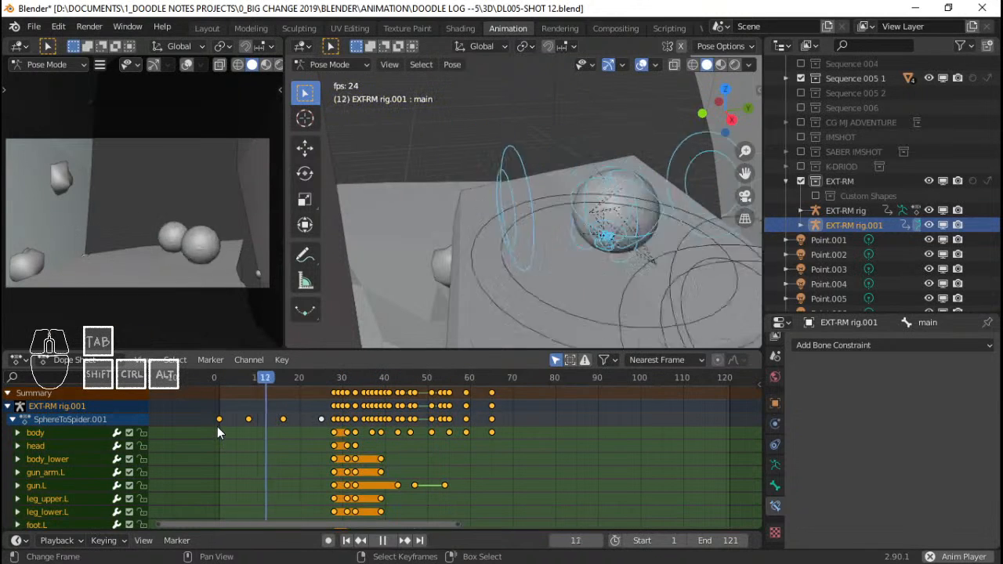
key("space")
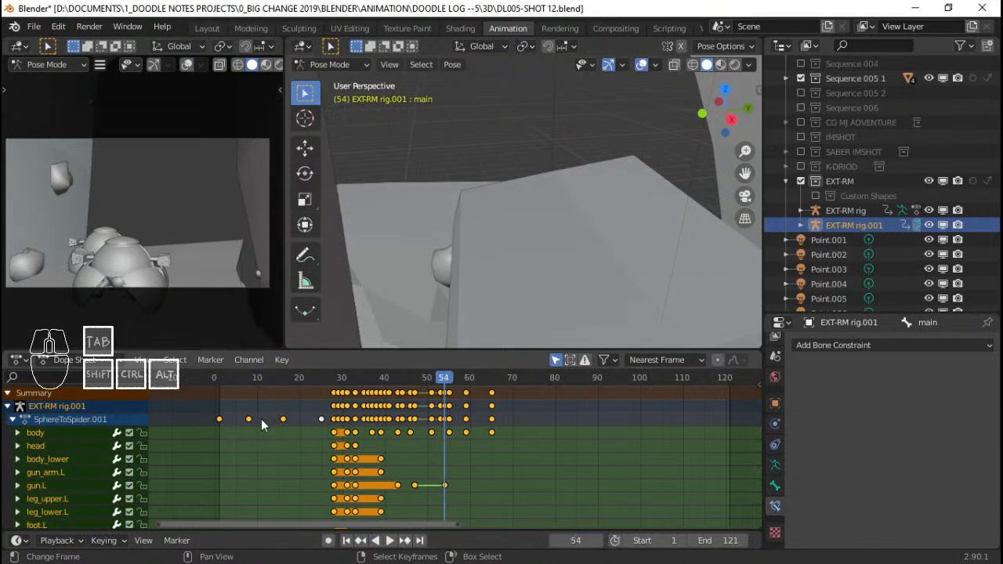
Select the main bone of EXT-RM rig.001 and return to the start of the roll.
left_click_drag(261, 419, 264, 450)
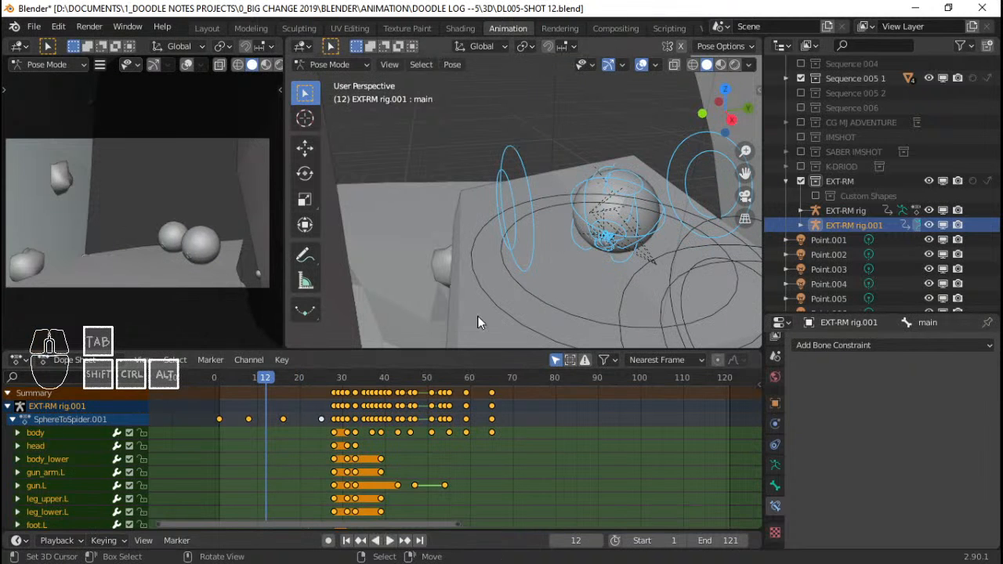
right_click(528, 296)
left_click_drag(237, 410, 216, 419)
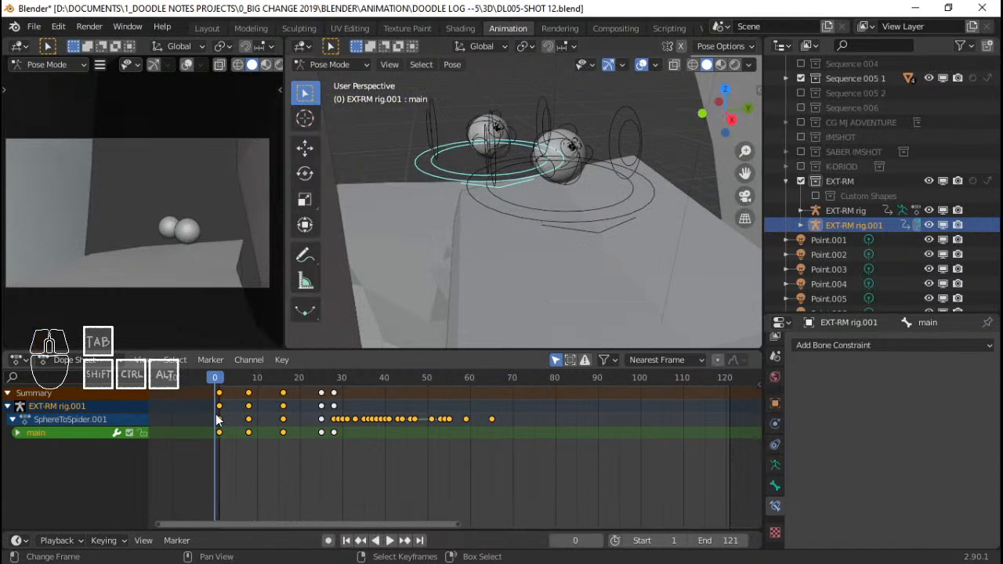
Try raising the duplicate's main bone along Z at frame 1, and play the roll to test the change.
middle_click_drag(400, 265, 464, 236, "shift")
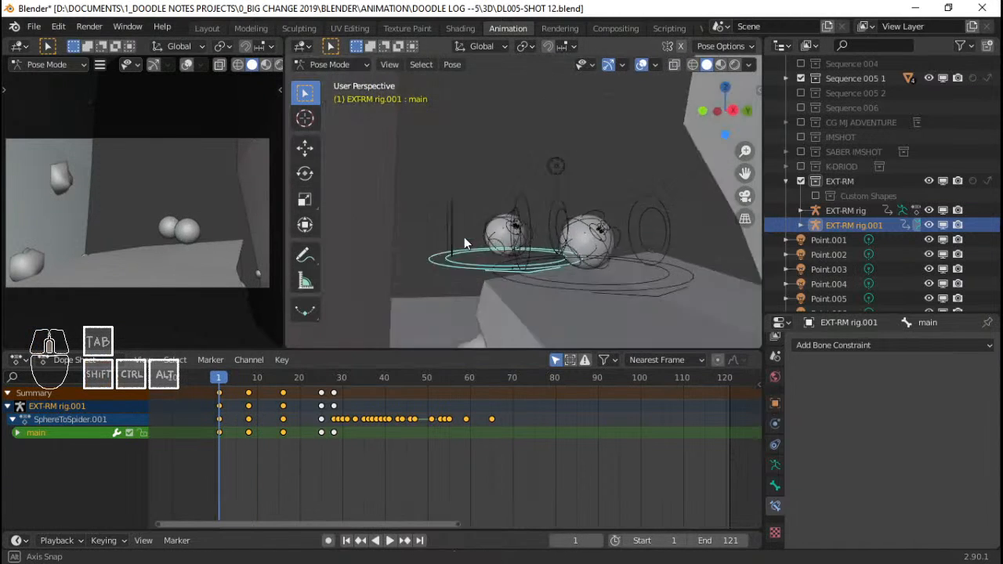
key("g")
key("z")
left_click(525, 246)
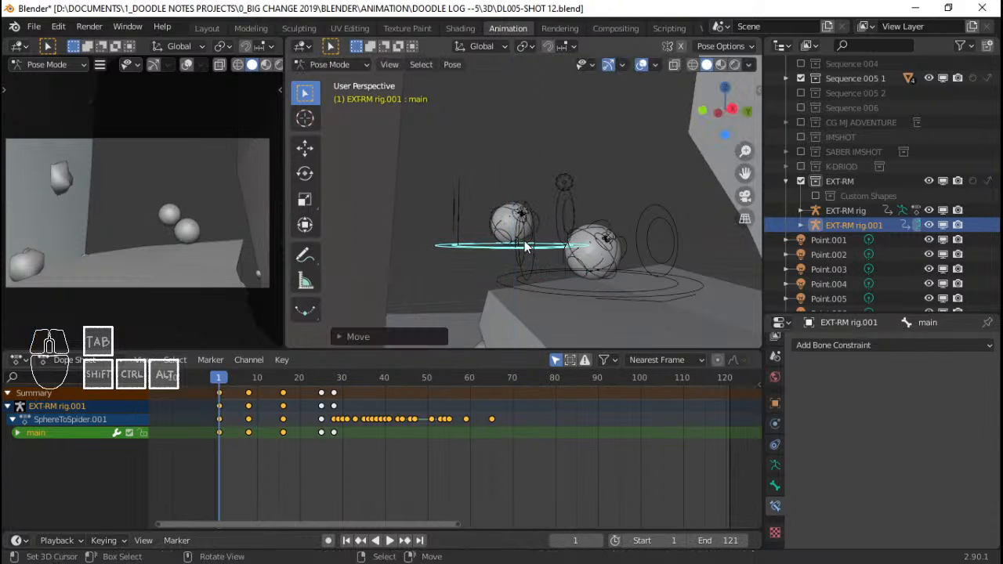
key("space")
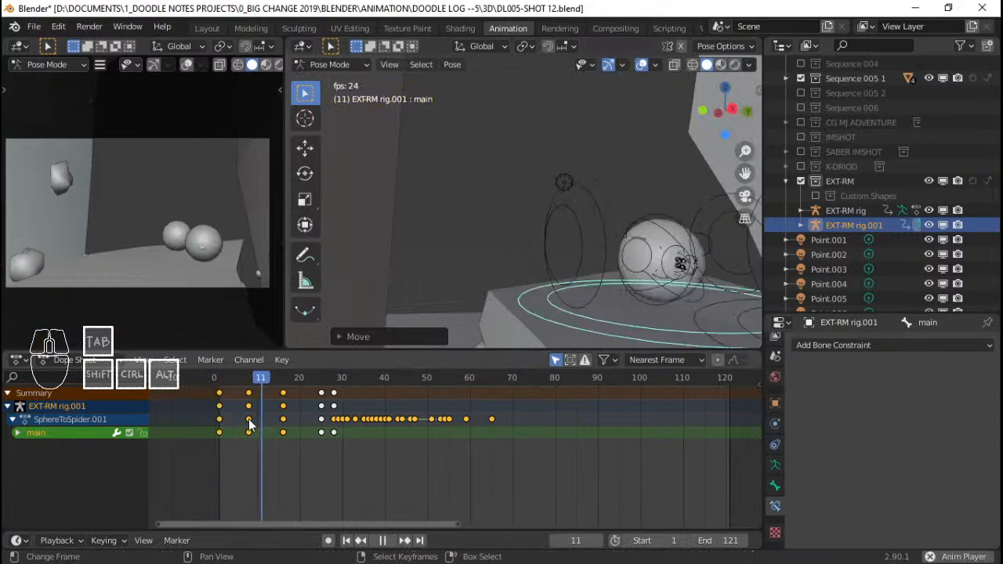
left_click_drag(249, 419, 217, 420)
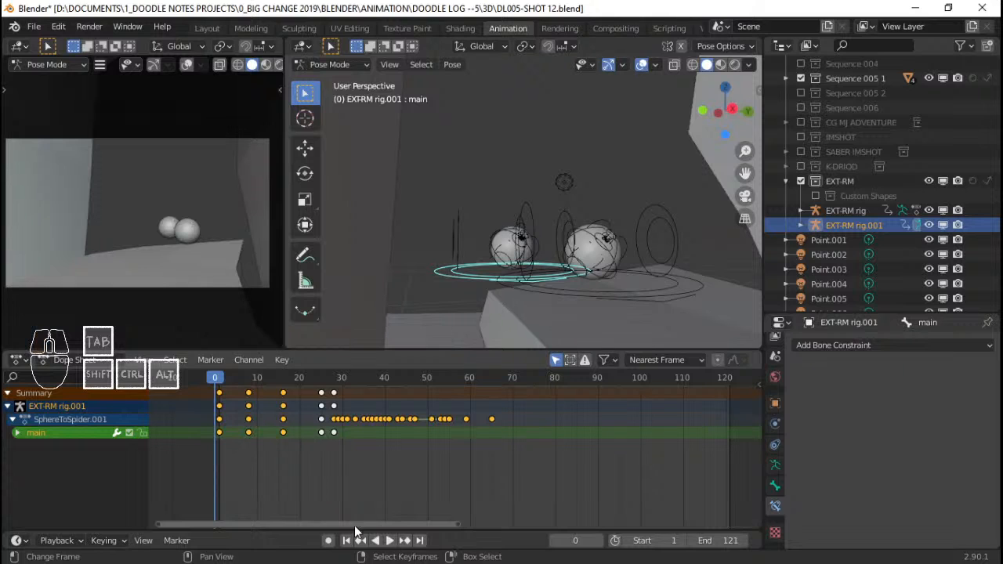
Turn on auto keying and delete the main bone's keyframe at frame 16.
left_click(328, 540)
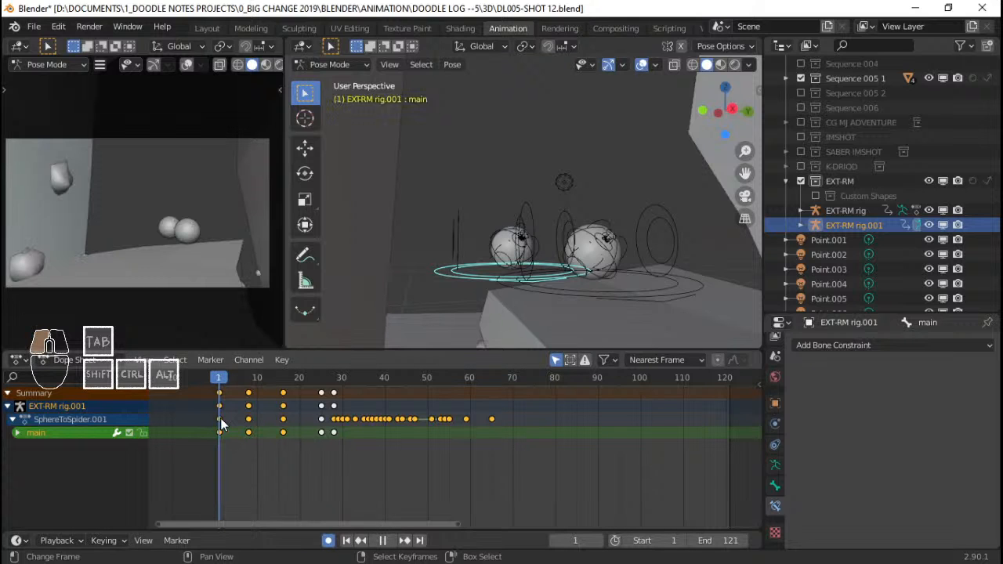
left_click_drag(220, 418, 268, 424)
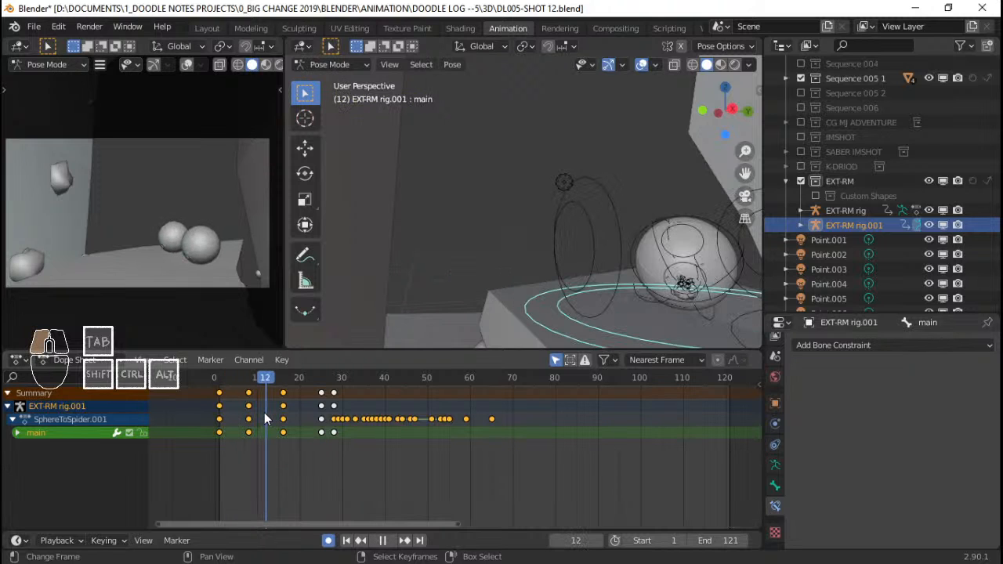
left_click(284, 393)
key("Delete")
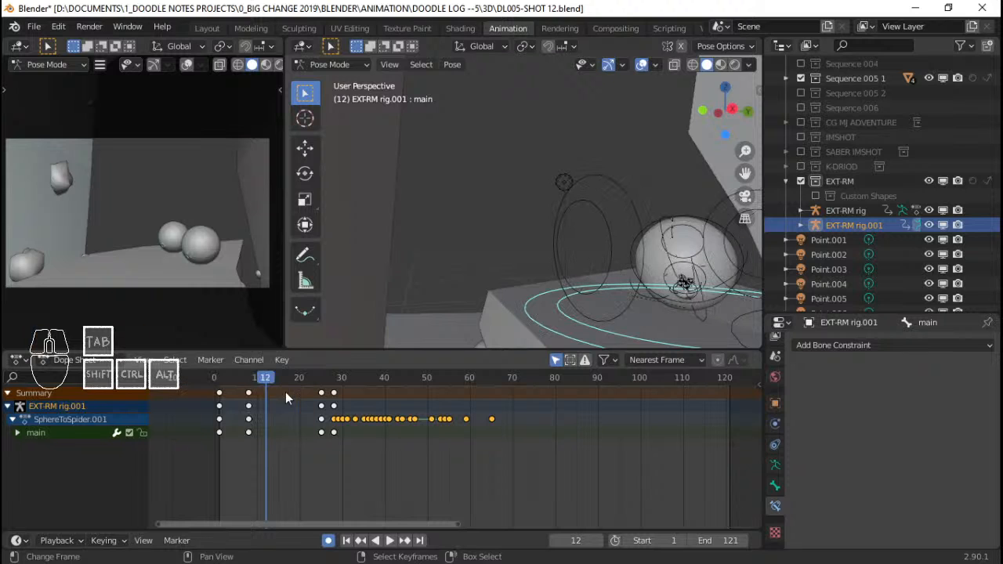
Play the roll again and delete the main bone's keyframe at frame 8.
key("space")
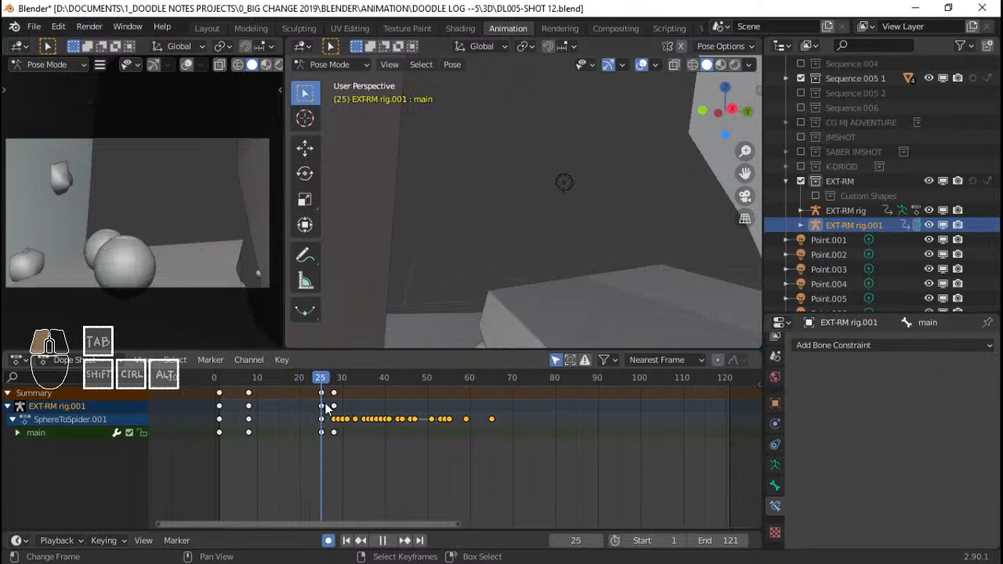
left_click_drag(326, 404, 220, 393)
key("space")
right_click(249, 393)
key("x")
left_click(252, 393)
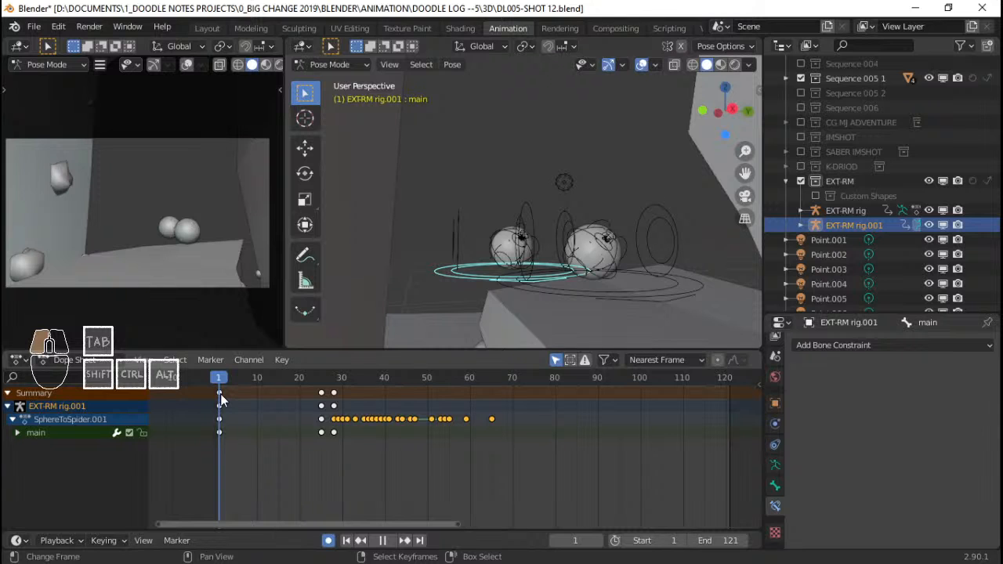
At frame 1, move the duplicate's main bone along its local X axis to the other side of the original sphere.
middle_click_drag(460, 220, 518, 338)
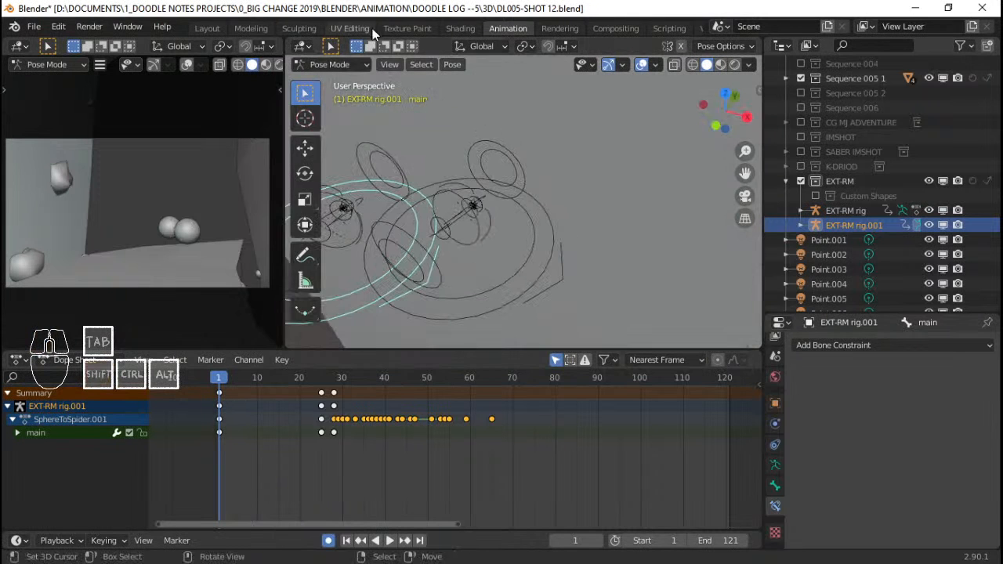
middle_click_drag(501, 186, 475, 235)
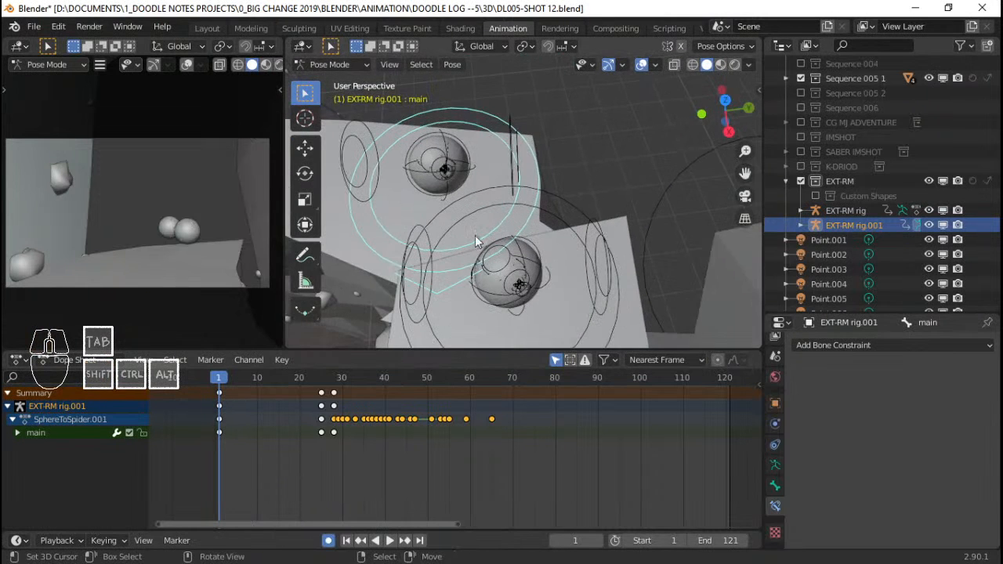
key("g")
key("y")
key("x")
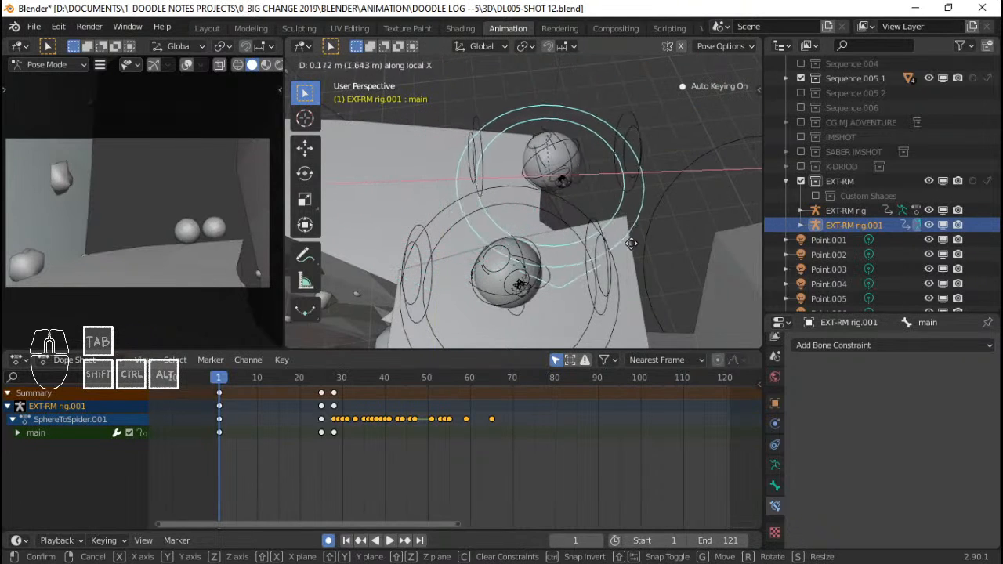
left_click(534, 276)
At frame 11, rotate and move the duplicate's main bone in a wireframe top view to separate the two spheres in the camera view.
left_click_drag(217, 411, 264, 407)
middle_click_drag(478, 279, 535, 227)
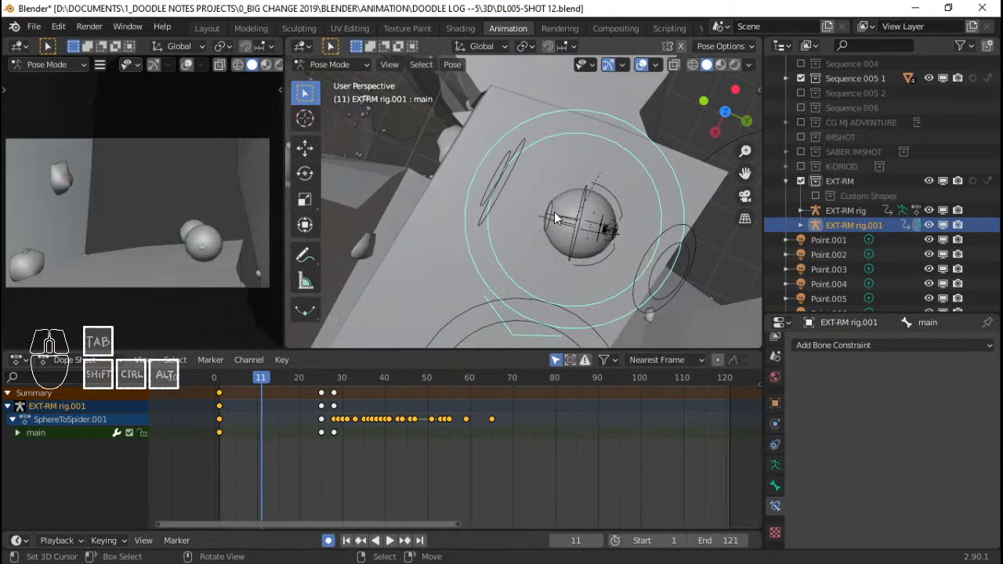
key("KP_7")
scroll(662, 187, "down", 7)
middle_click_drag(531, 151, 507, 196, "shift")
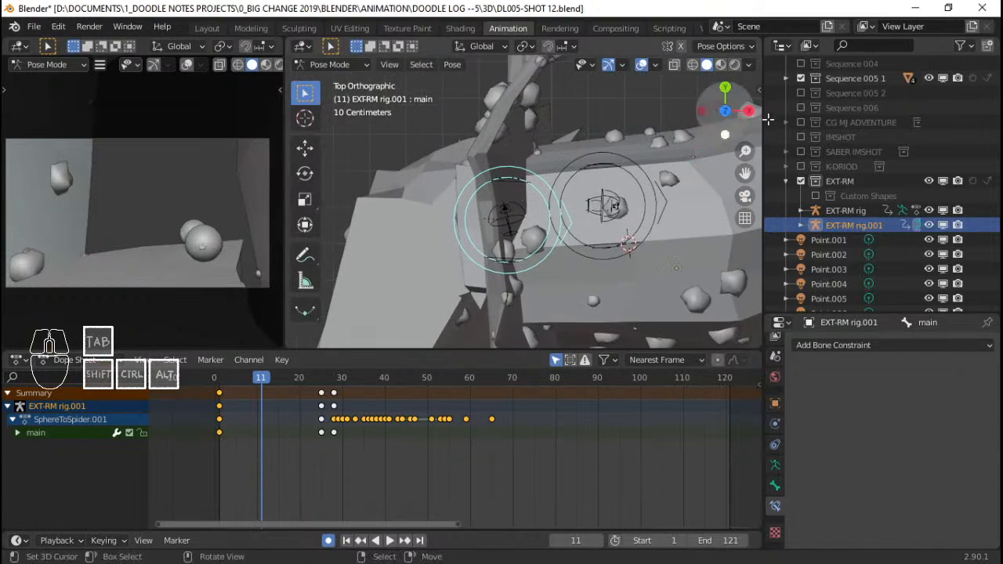
left_click(691, 69)
scroll(584, 226, "up", 5)
middle_click_drag(585, 227, 554, 185, "shift")
left_click_drag(216, 406, 263, 406)
key("r")
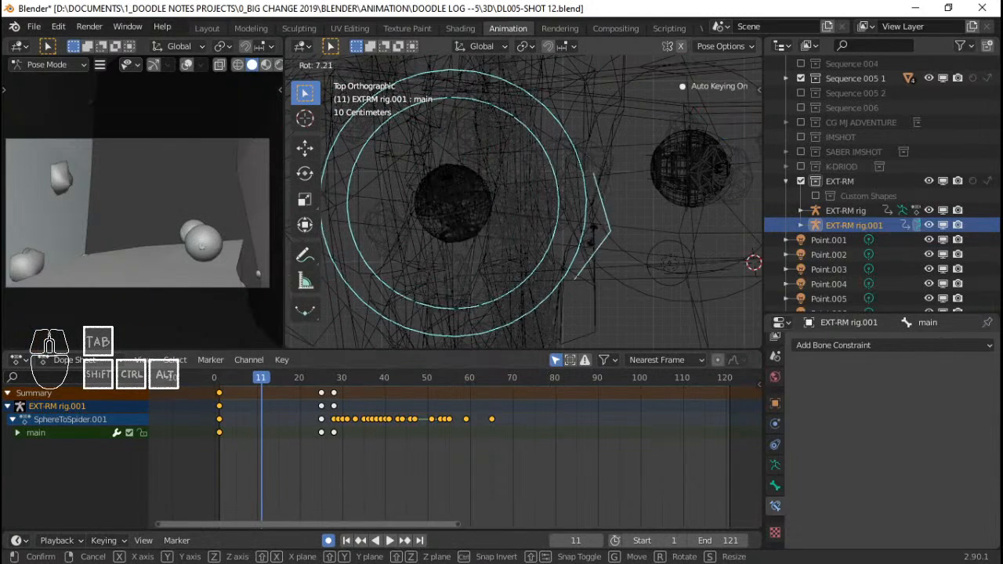
left_click(580, 276)
key("g")
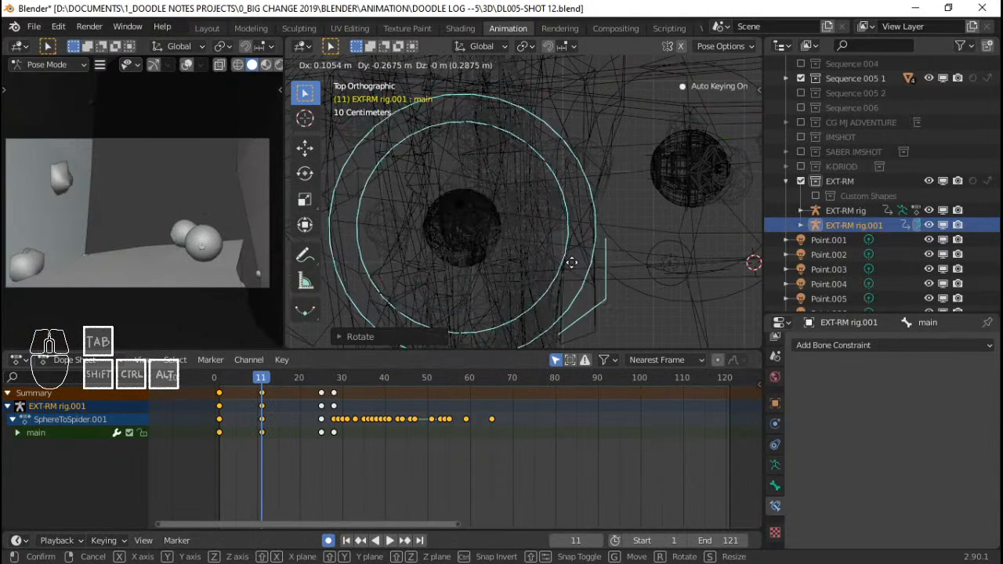
left_click(600, 307)
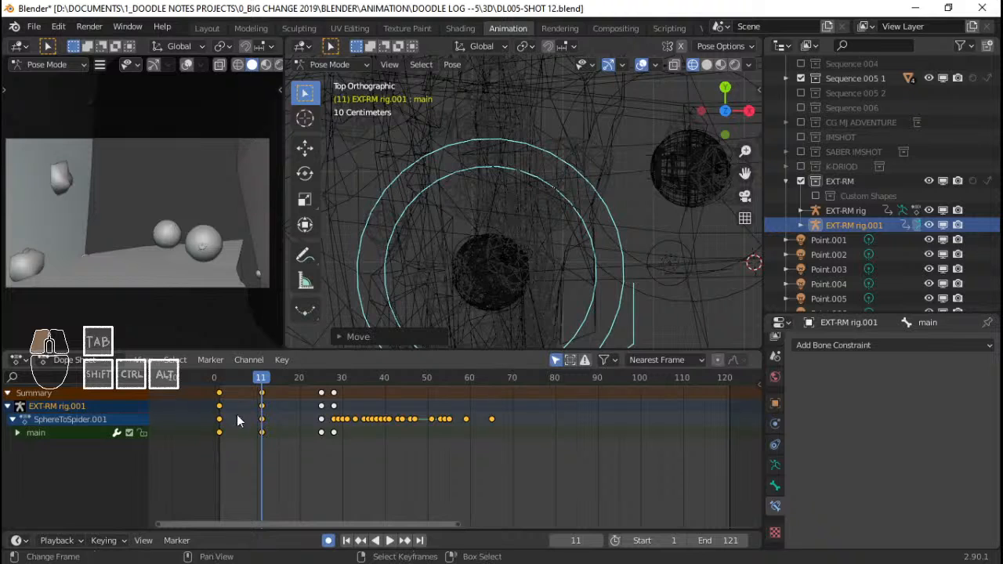
Play the animation from the early frames to check the duplicate's new rolling path.
key("space")
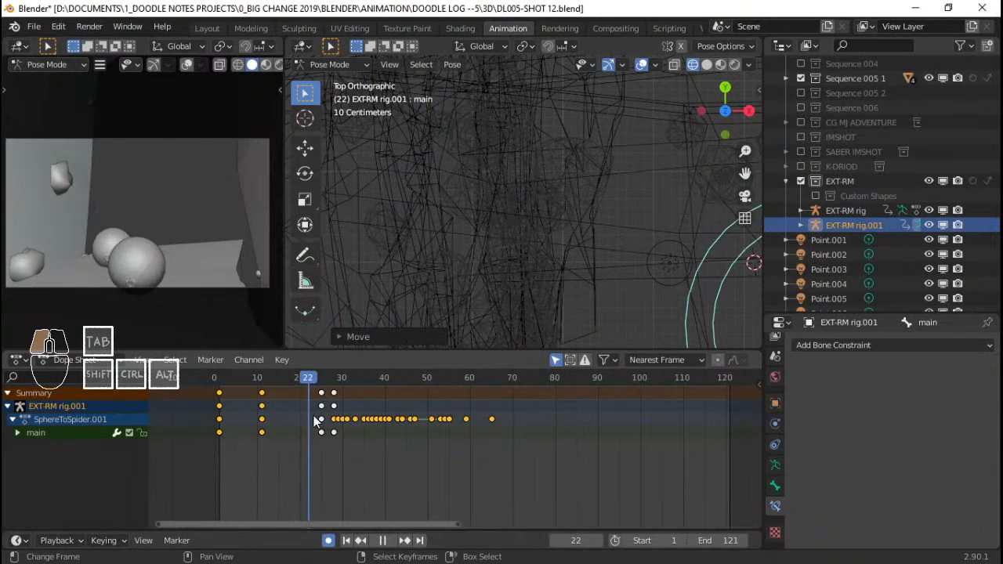
left_click(222, 405)
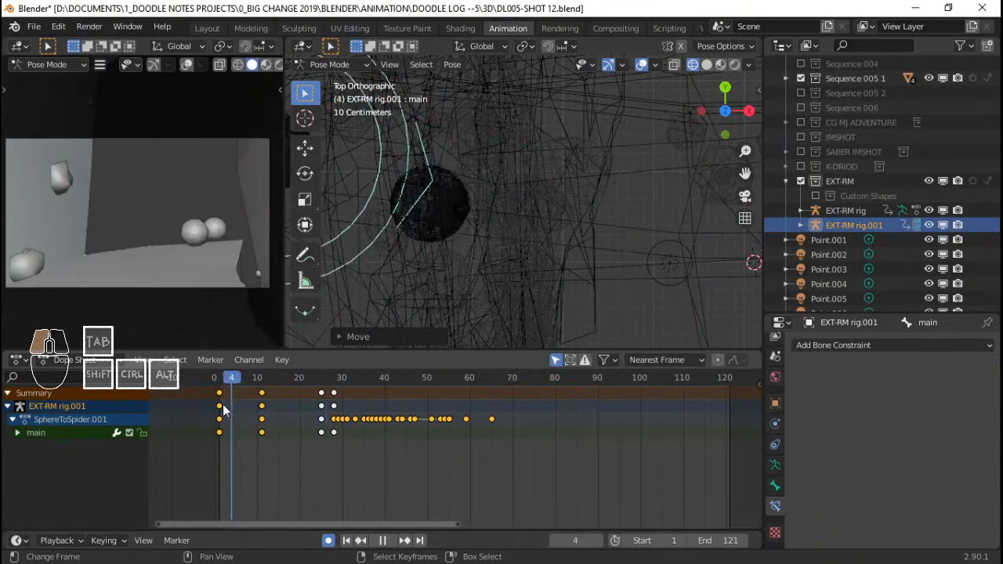
left_click(224, 406)
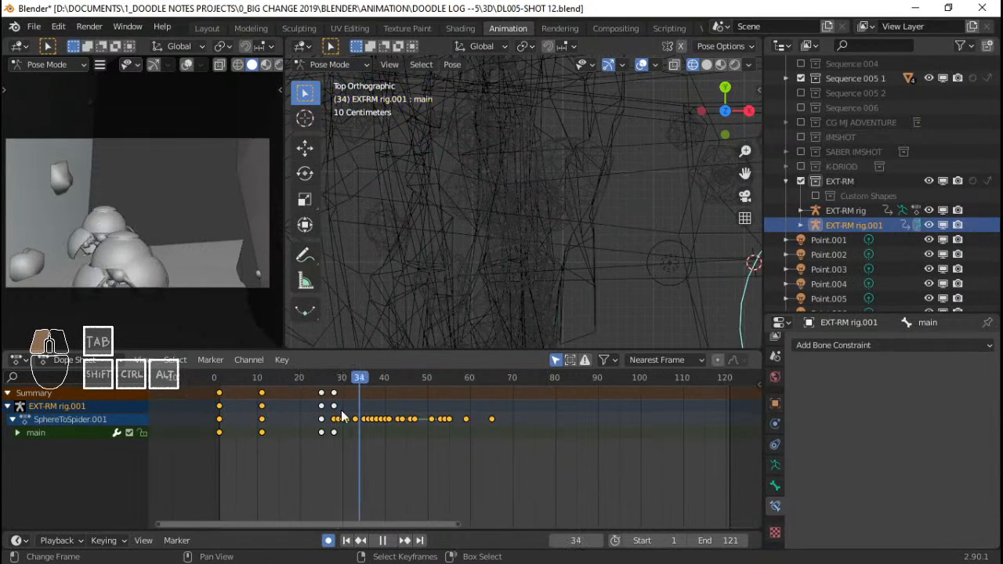
At frame 1, raise the duplicate's main bone along global Z.
left_click_drag(341, 415, 220, 418)
key("g")
key("z")
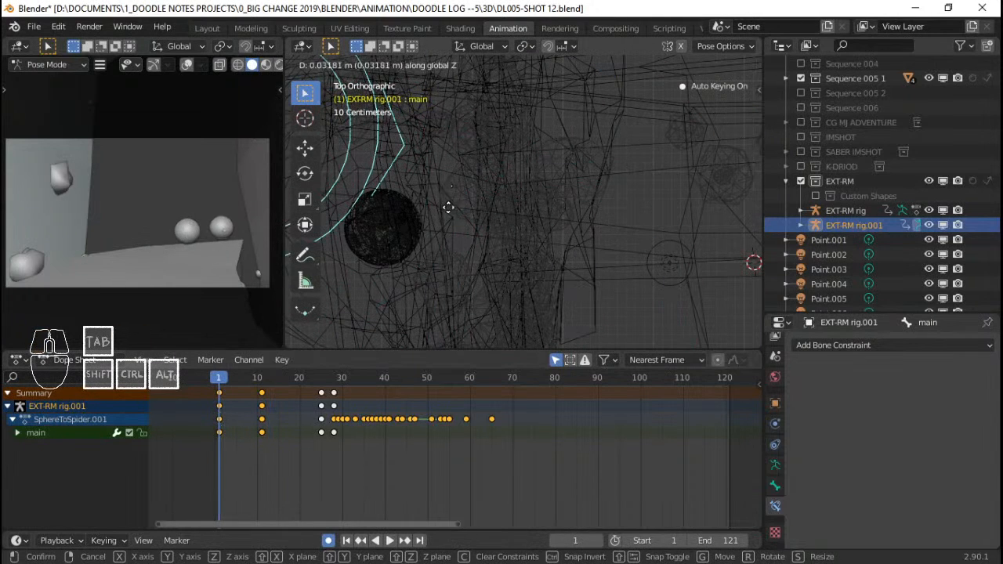
left_click(443, 224)
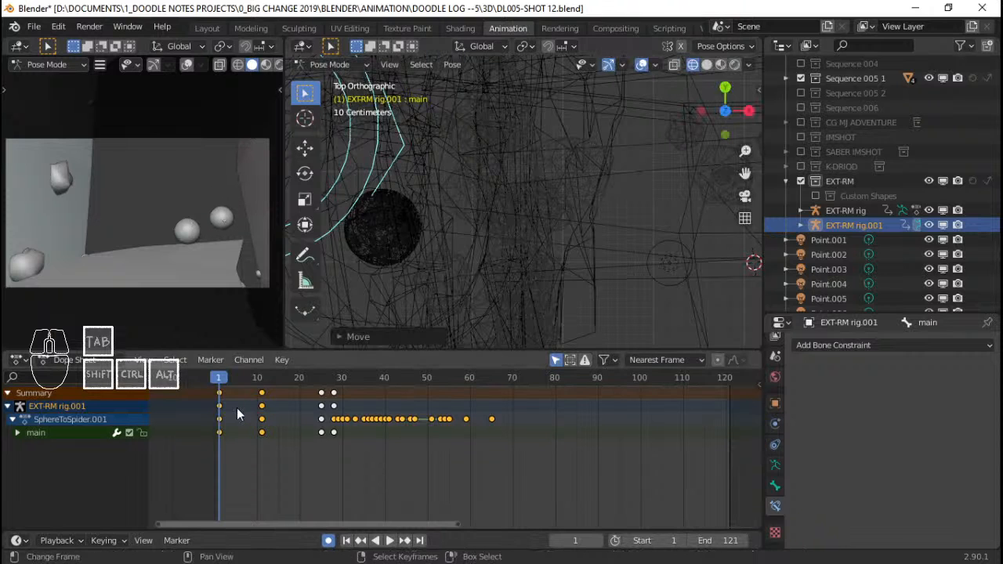
At frame 6, shift the duplicate's main bone sideways closer to the original sphere.
left_click_drag(219, 423, 239, 422)
middle_click_drag(416, 230, 431, 7, "shift")
scroll(455, 200, "down", 3)
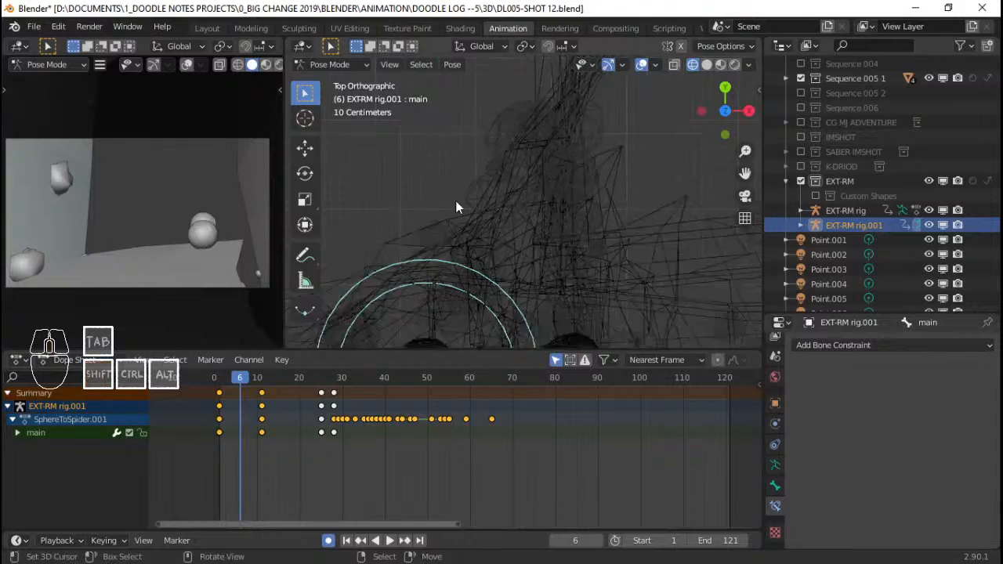
middle_click_drag(457, 204, 494, 168)
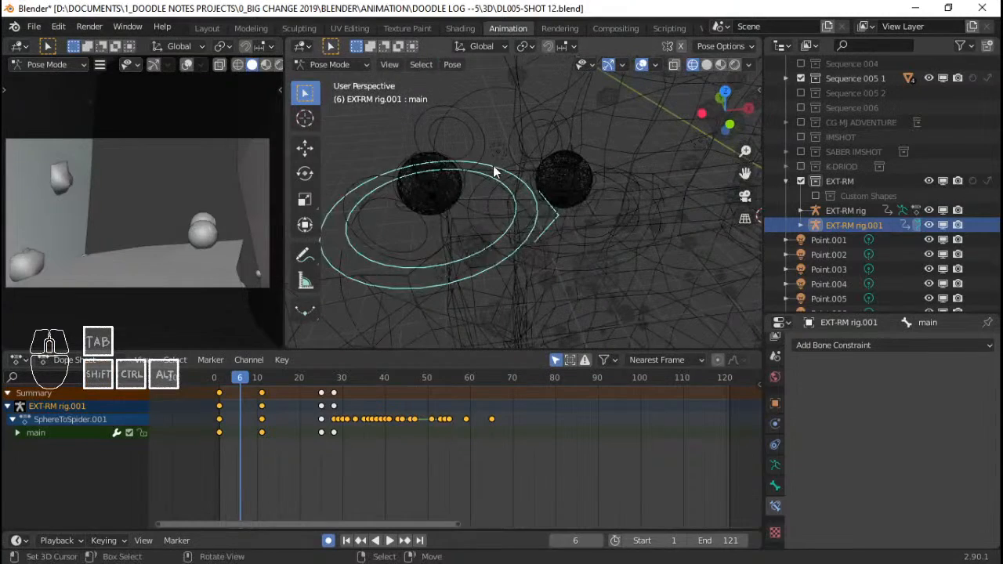
key("g")
key("z")
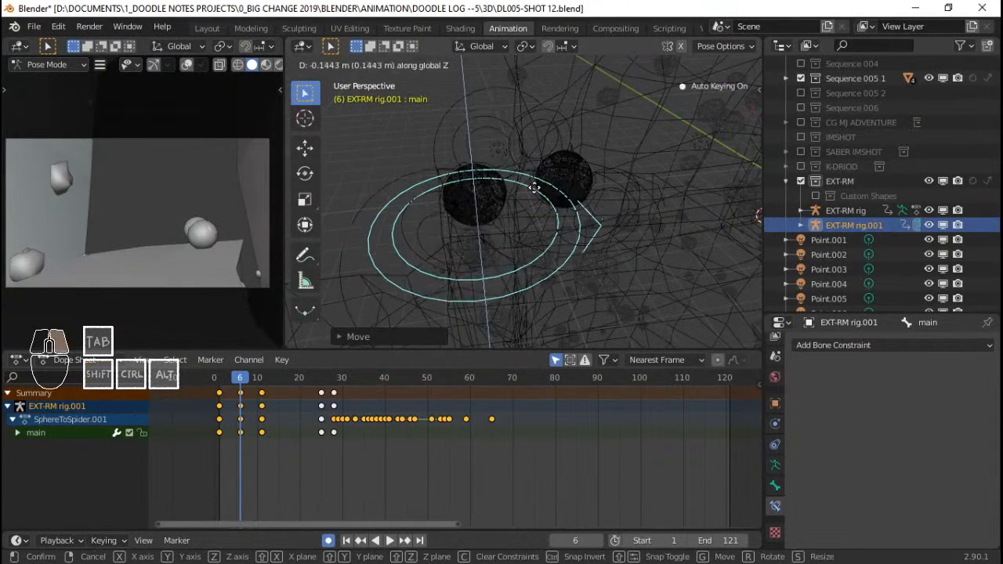
right_click(535, 188)
Return the viewport to solid shading and lower the main bone along global Z at frame 6 toward the ground.
left_click(706, 66)
key("g")
key("z")
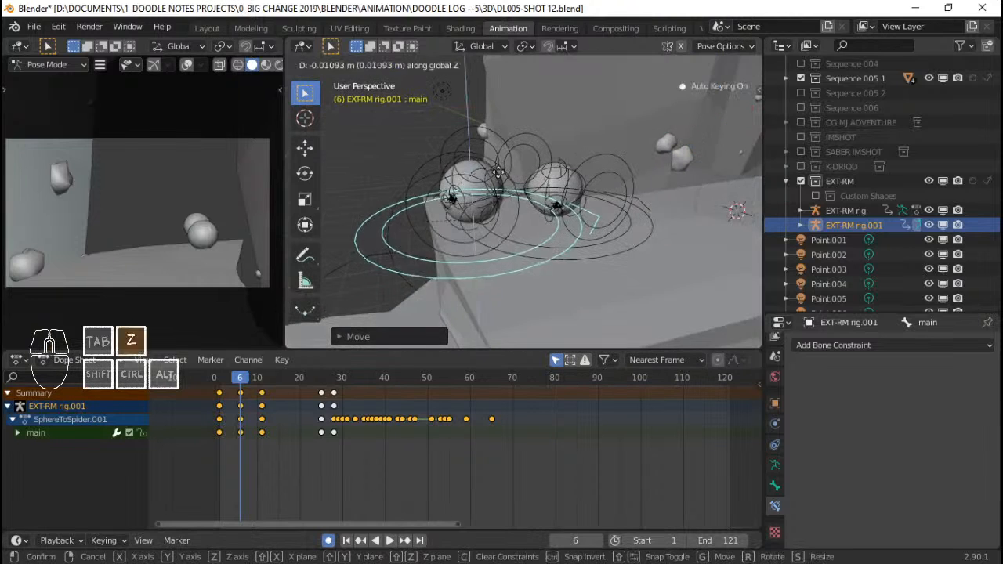
left_click(497, 183)
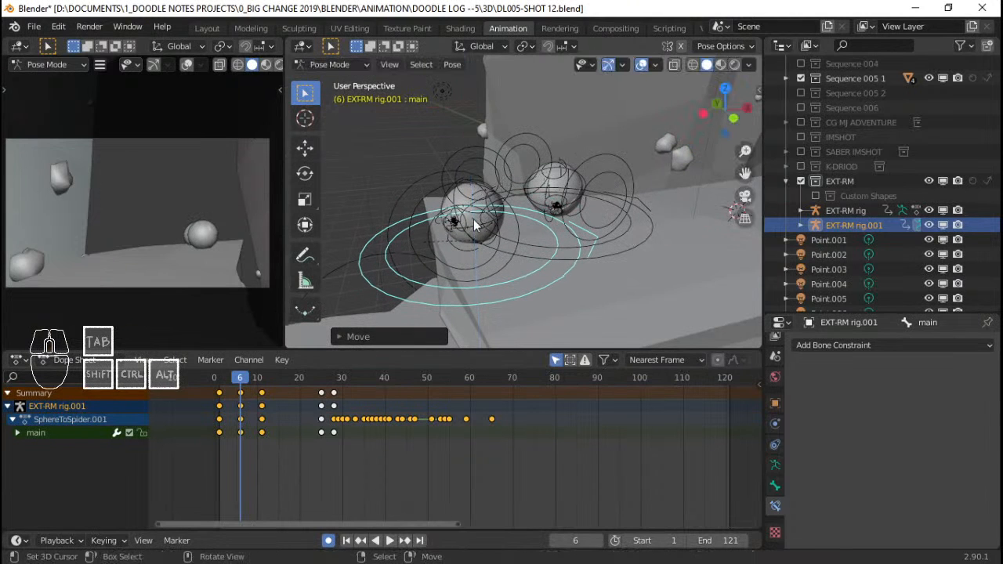
Play the animation repeatedly from the early frames to check the duplicate's drop, roll and unfolding beside the original.
left_click(216, 419)
key("space")
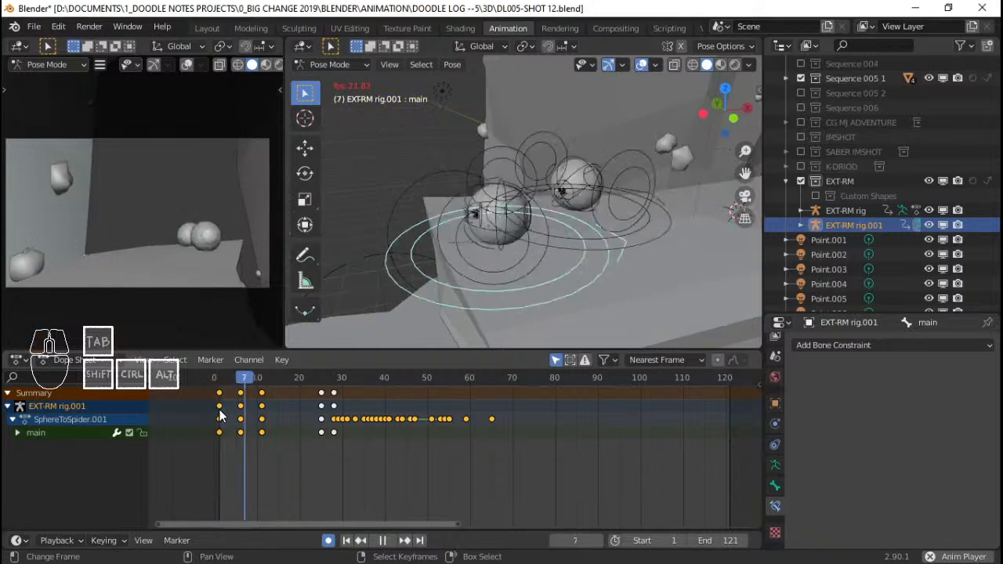
key("space")
key("space")
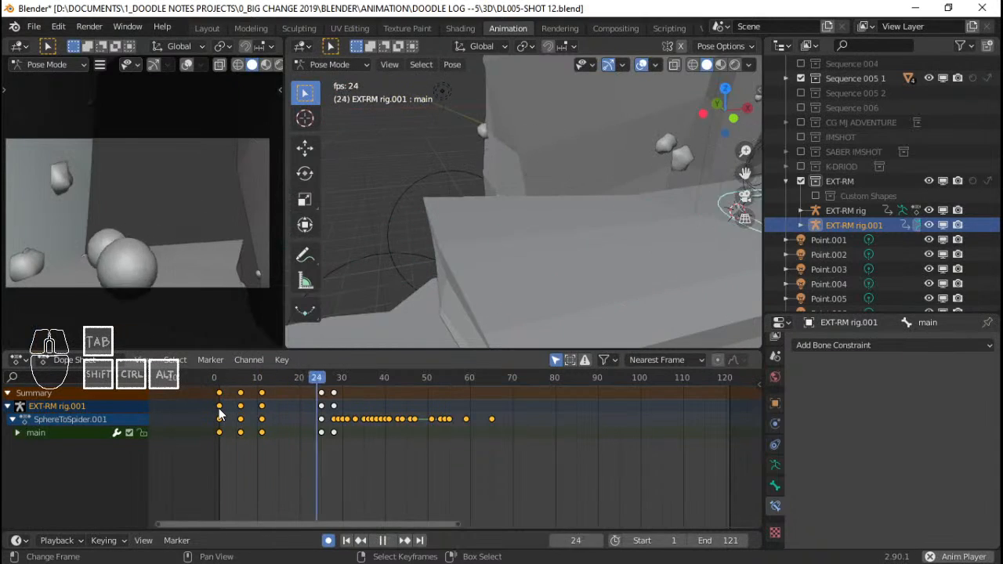
key("space")
left_click(219, 406)
key("space")
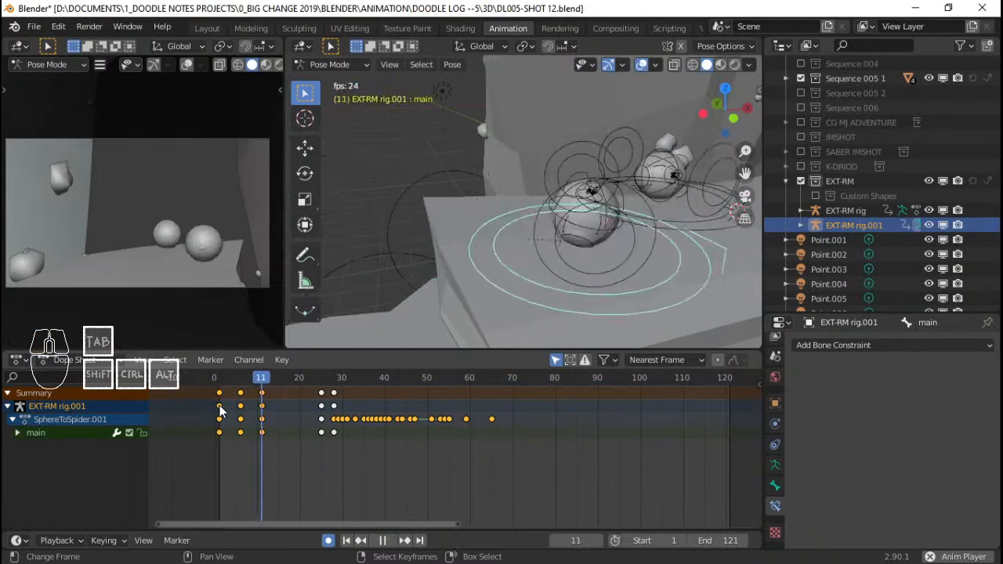
key("space")
left_click(220, 406)
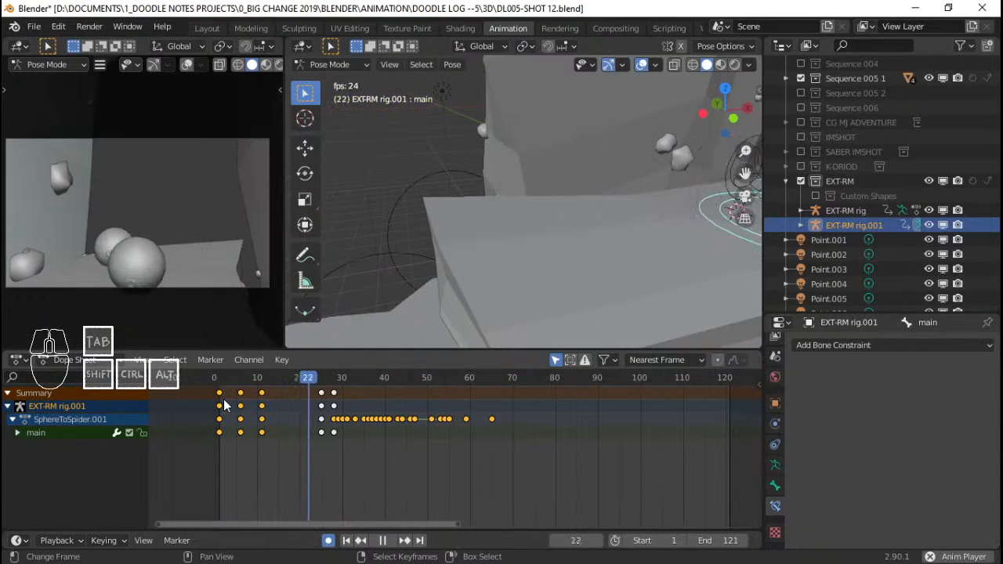
left_click(224, 401)
key("space")
key("space")
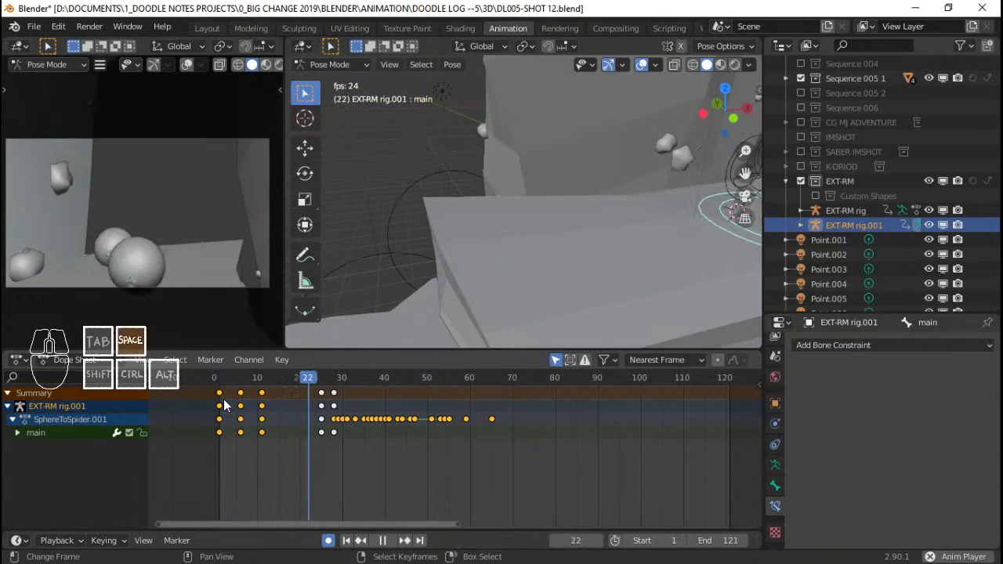
left_click(225, 401)
key("space")
key("space")
left_click(224, 405)
key("space")
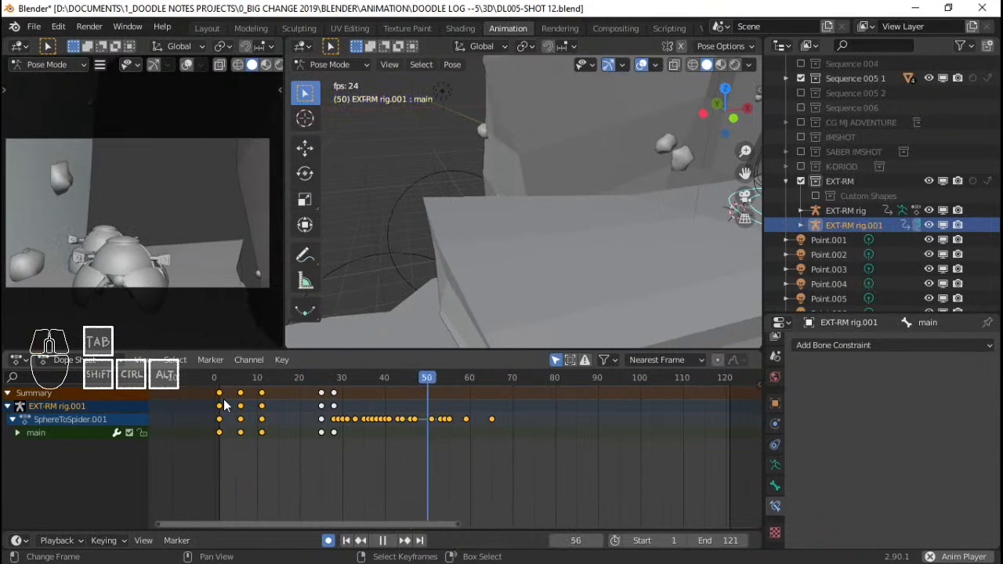
Replay the shot several times from frame 1 to judge how the duplicate lands and rolls alongside the original sphere.
left_click(224, 406)
key("space")
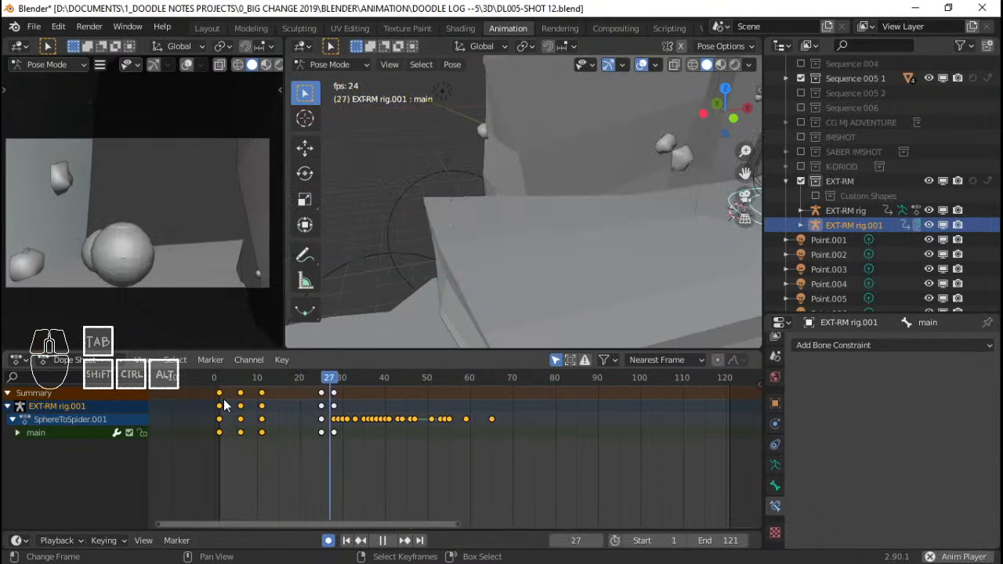
left_click(222, 402)
key("space")
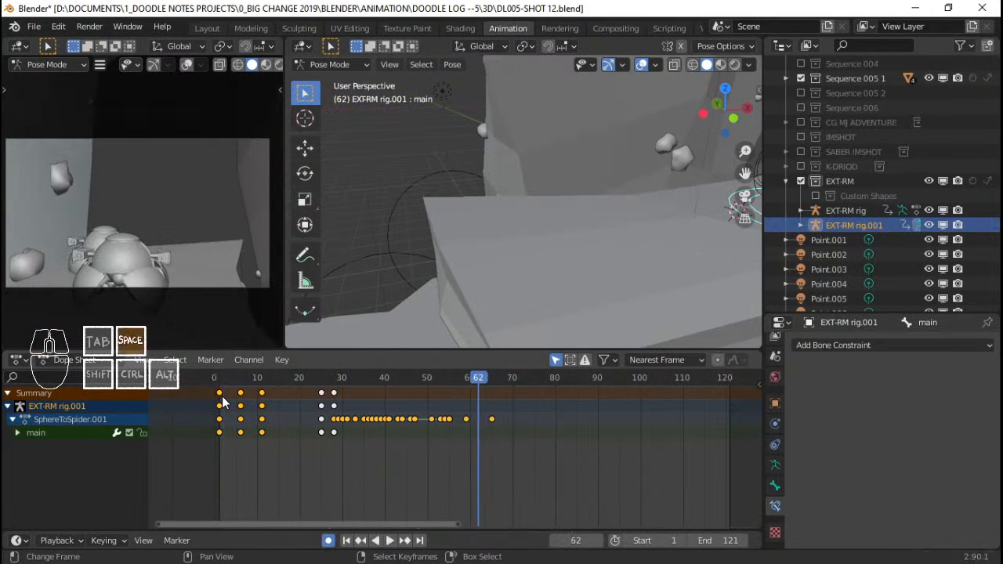
left_click(223, 402)
key("space")
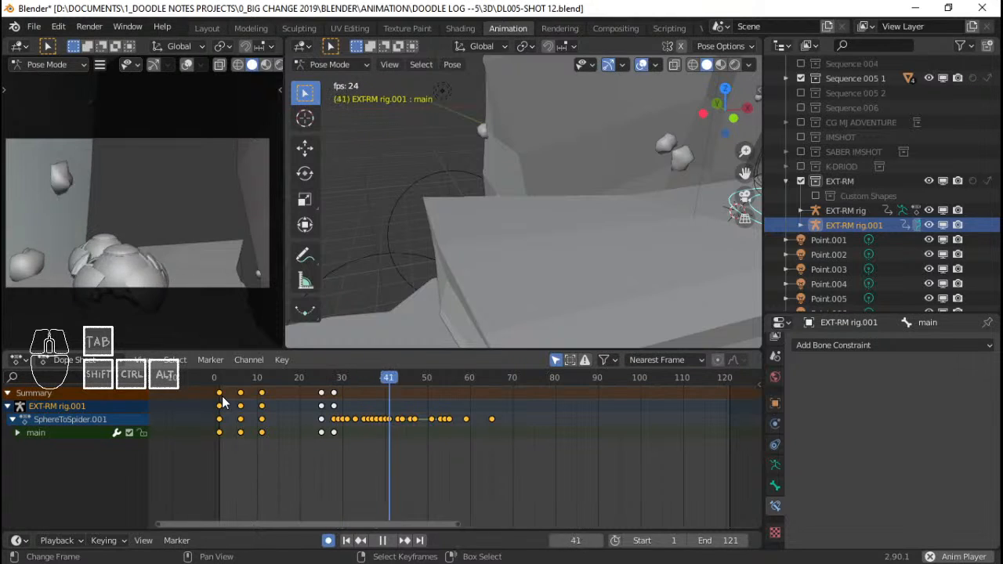
left_click(222, 398)
key("space")
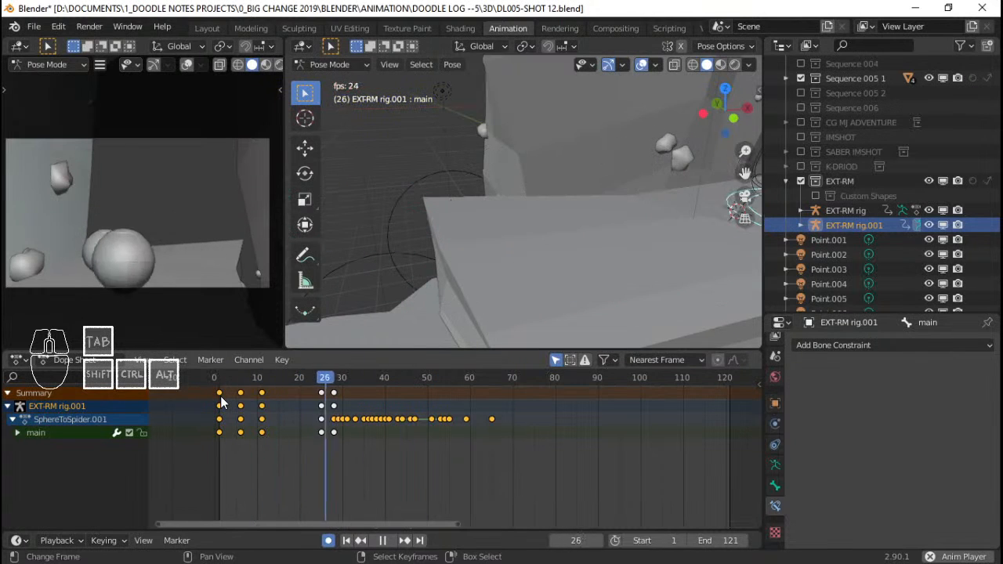
left_click(221, 396)
key("space")
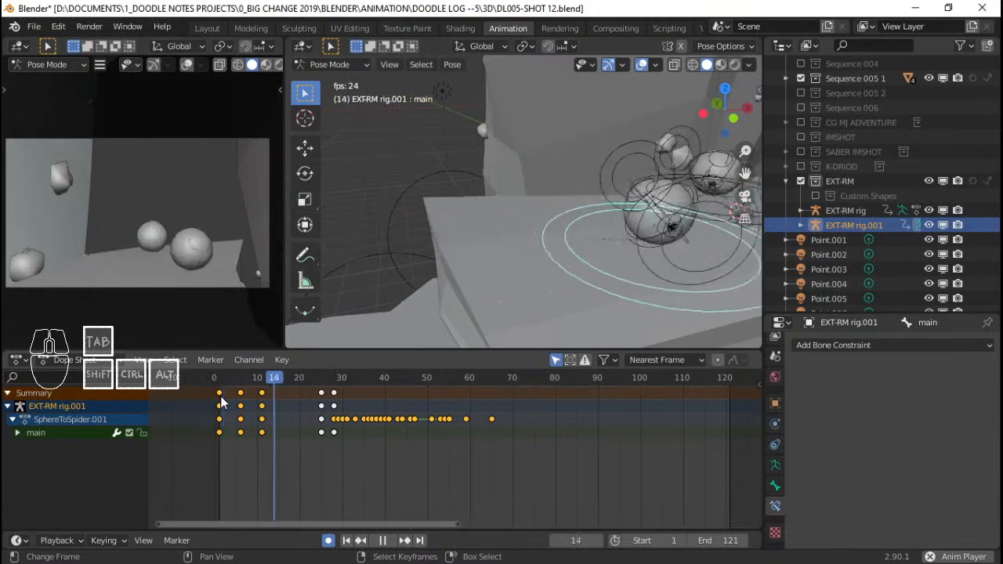
At frame 6, raise the duplicate's main bone about 0.11 m along global Z so the sphere rests on the ground.
left_click_drag(220, 396, 238, 398)
key("space")
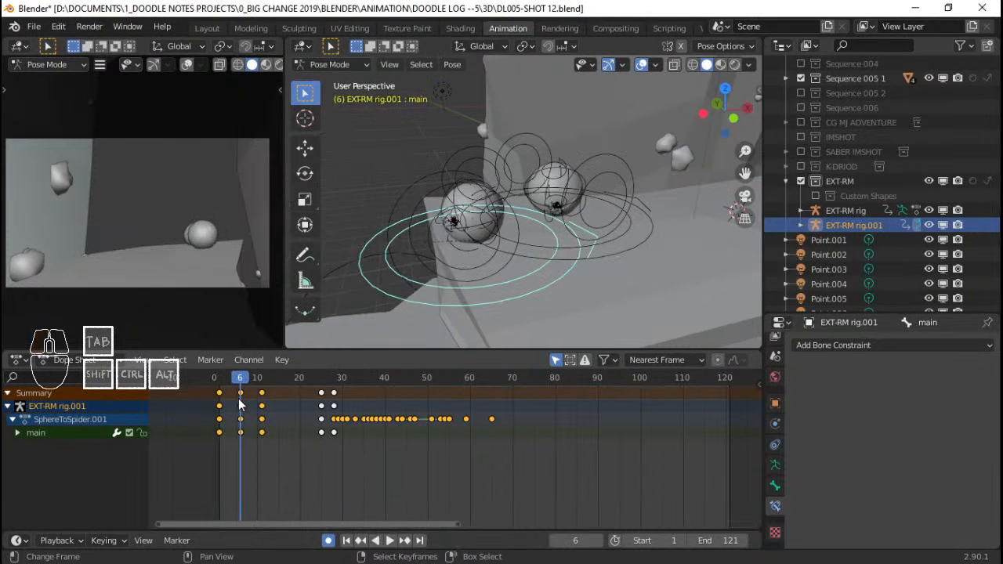
key("Up")
key("Down")
middle_click_drag(464, 237, 489, 193)
scroll(488, 264, "up", 3)
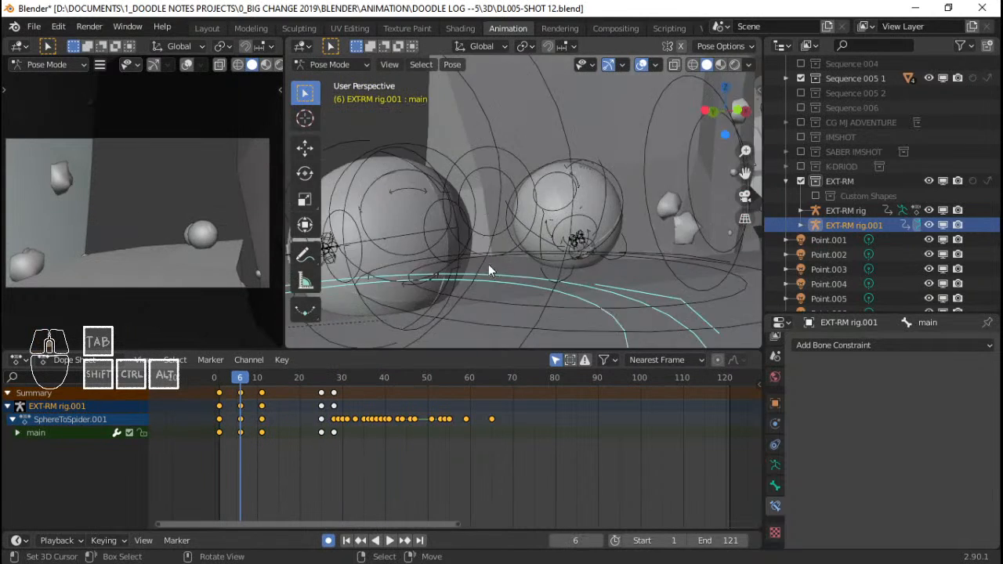
middle_click_drag(488, 264, 438, 263)
key("g")
key("z")
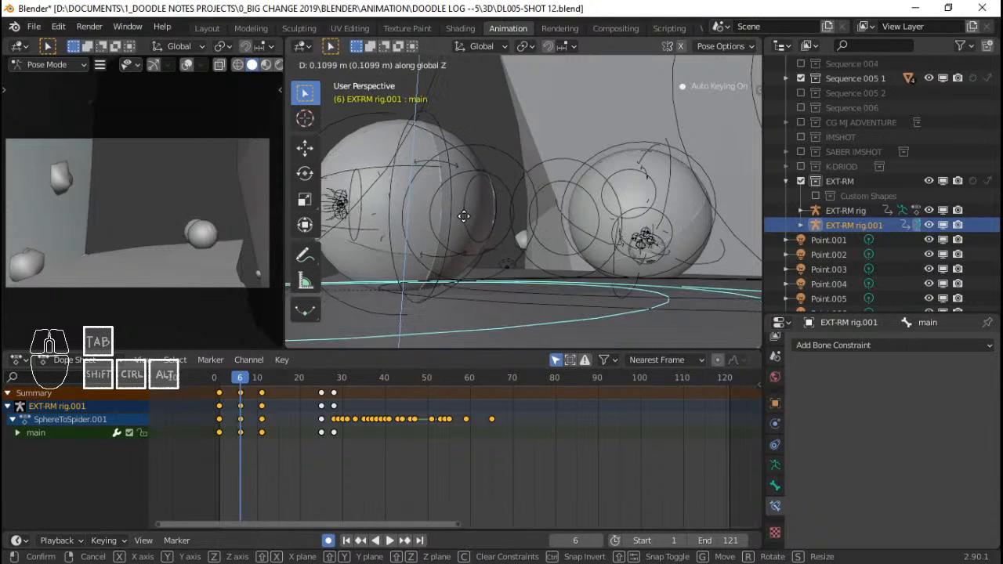
left_click(464, 217)
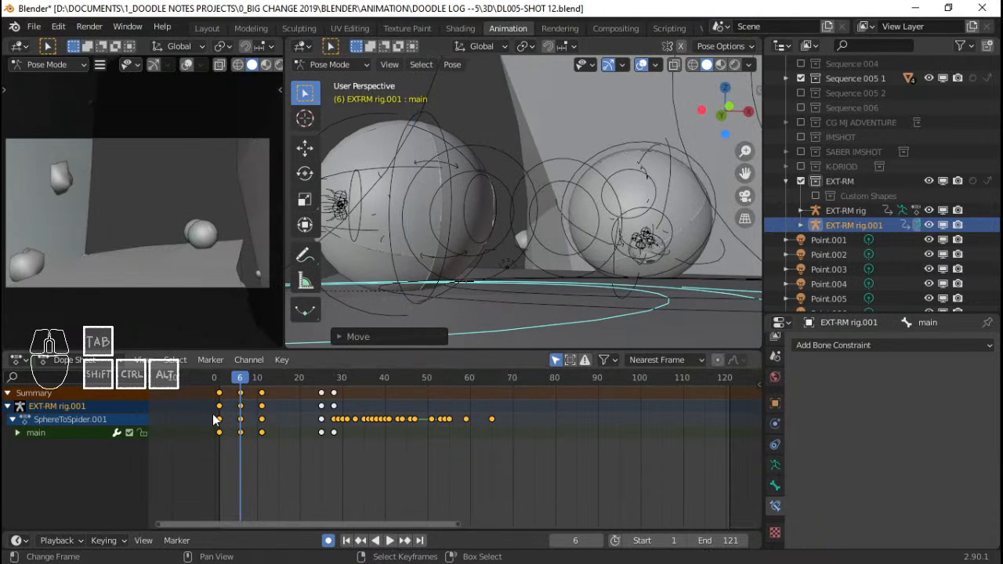
Play back the landing, and at frame 11 raise the duplicate's main bone slightly along global Z.
key("space")
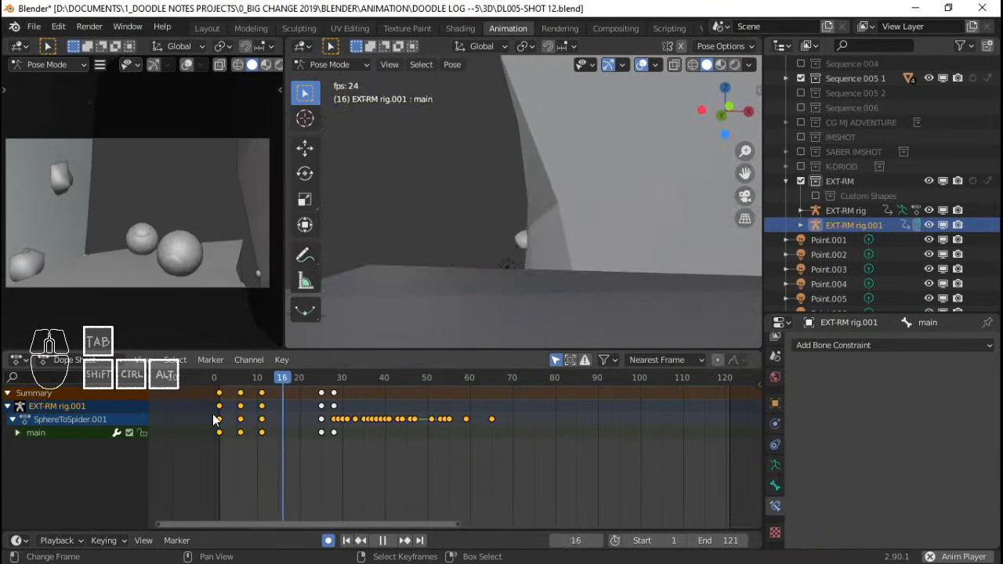
left_click_drag(216, 420, 261, 412)
key("space")
key("g")
key("z")
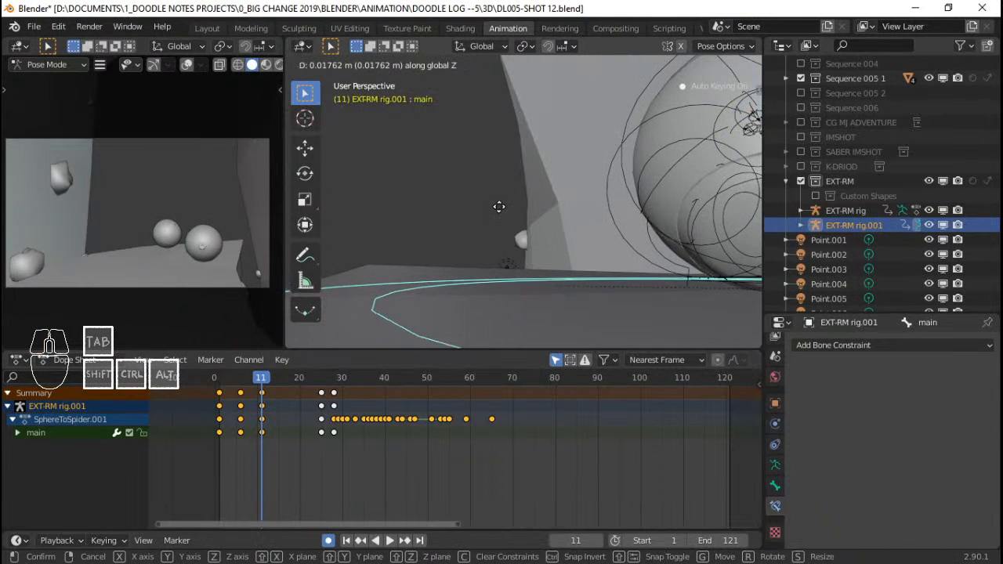
left_click(497, 196)
Inspect the duplicate's roll up close and retime its main bone keyframe from frame 11 to frame 9.
left_click_drag(239, 419, 290, 407)
mouse_move(637, 194)
middle_mouse_down("shift")
mouse_move(601, 187)
mouse_move(484, 206)
middle_mouse_up("shift")
mouse_move(726, 206)
middle_mouse_down("shift")
mouse_move(505, 211)
mouse_move(511, 231)
mouse_move(500, 209)
mouse_move(413, 205)
mouse_move(454, 201)
middle_mouse_up("shift")
left_click_drag(233, 418, 269, 394)
middle_click_drag(418, 252, 449, 256)
left_click(216, 416)
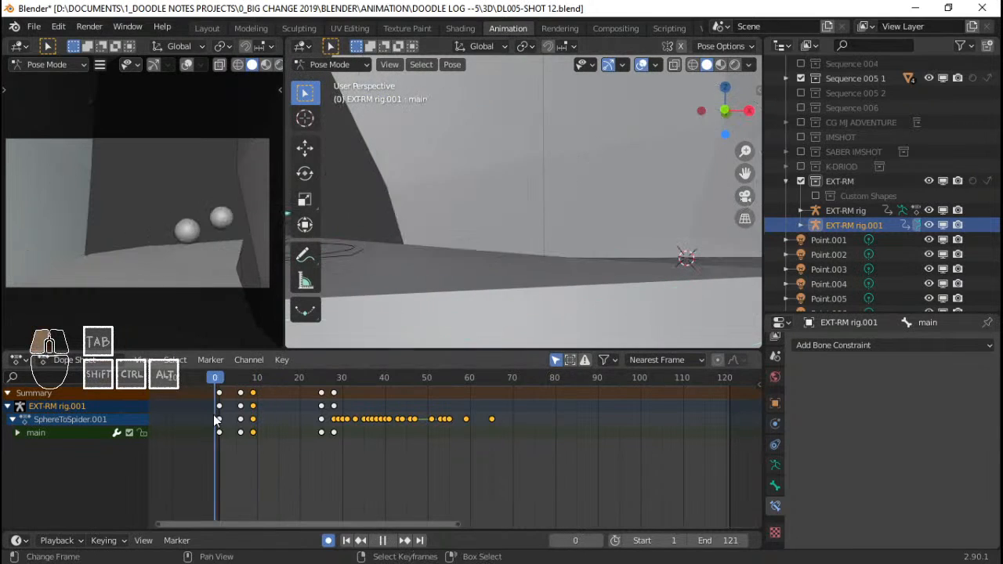
At frame 9, raise the duplicate's main bone along global Z to form a small bounce.
key("space")
key("space")
left_click_drag(216, 416, 254, 414)
key("g")
key("z")
left_click(406, 273)
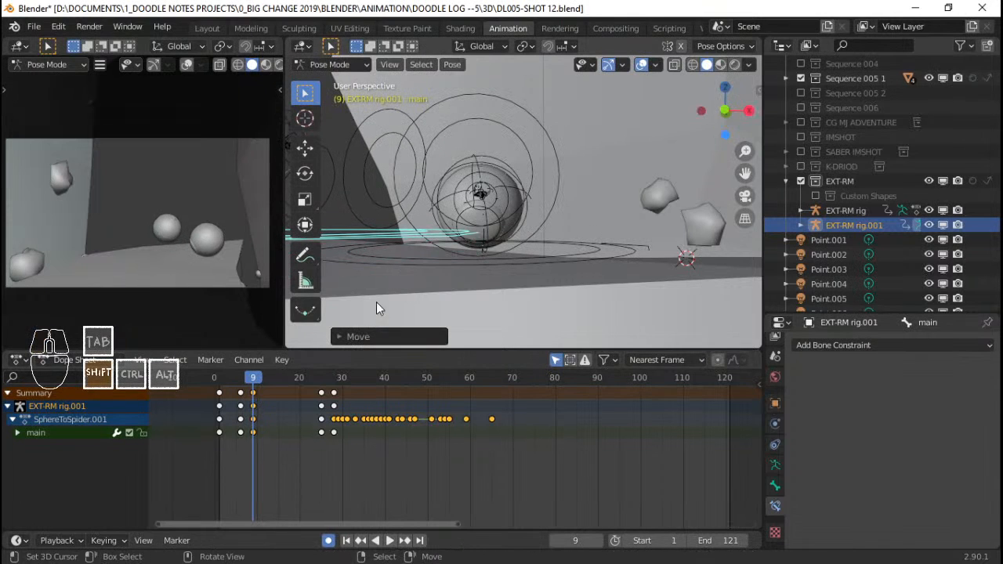
Play and scrub through the first frames to check the height and timing of the duplicate's bounce.
middle_click_drag(431, 232, 552, 228, "shift")
left_click(216, 410)
key("space")
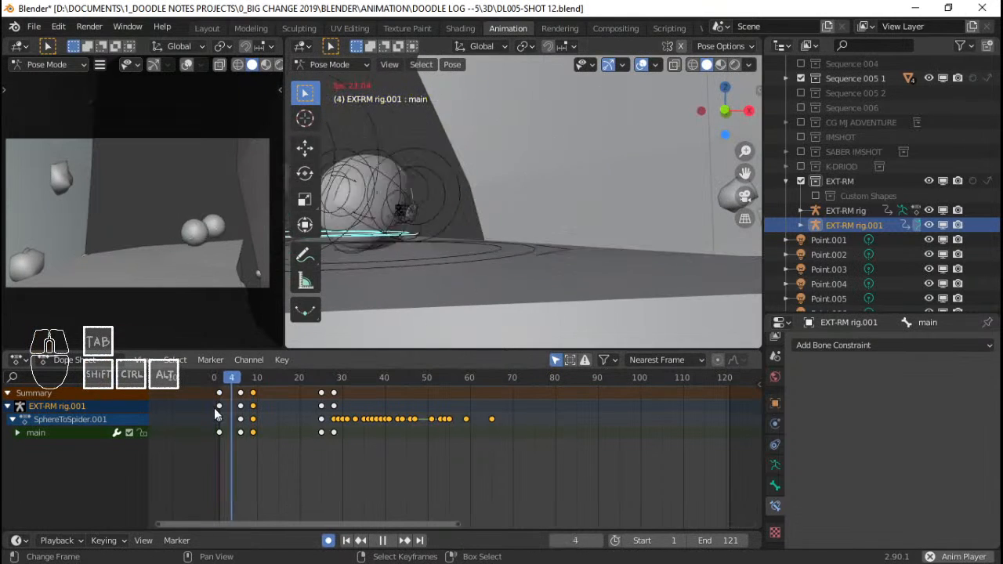
key("space")
left_click_drag(216, 410, 269, 406)
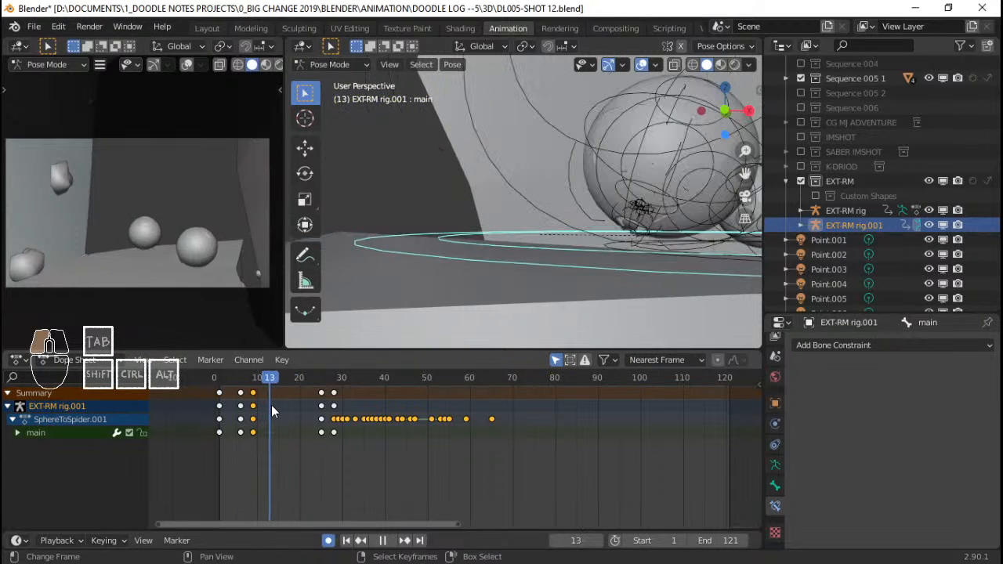
left_click(221, 407)
key("space")
At frame 12, lower the duplicate's main bone along global Z so the sphere touches the ground after the bounce.
left_click(259, 395)
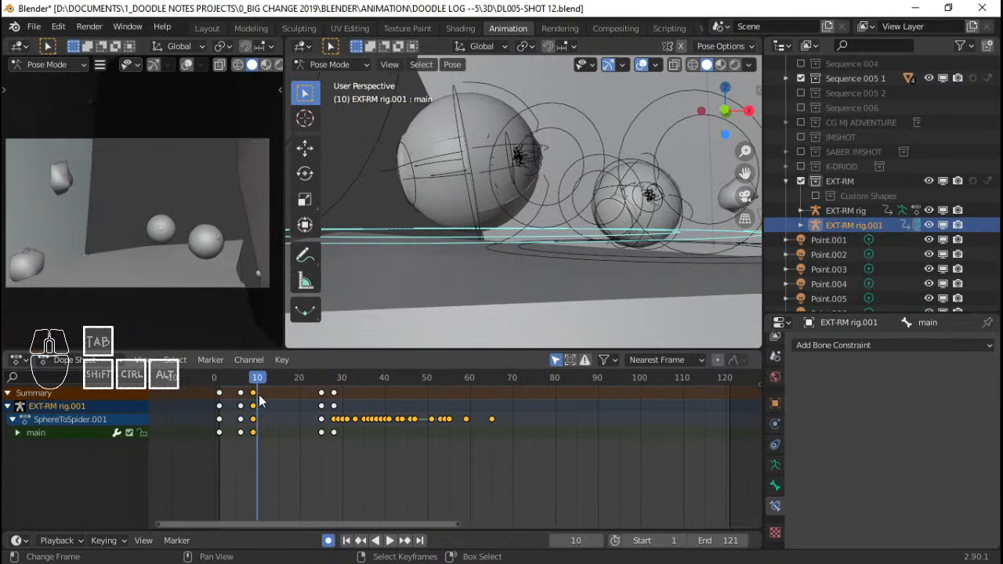
key("Left")
key("Right")
key("Right")
key("Right")
key("g")
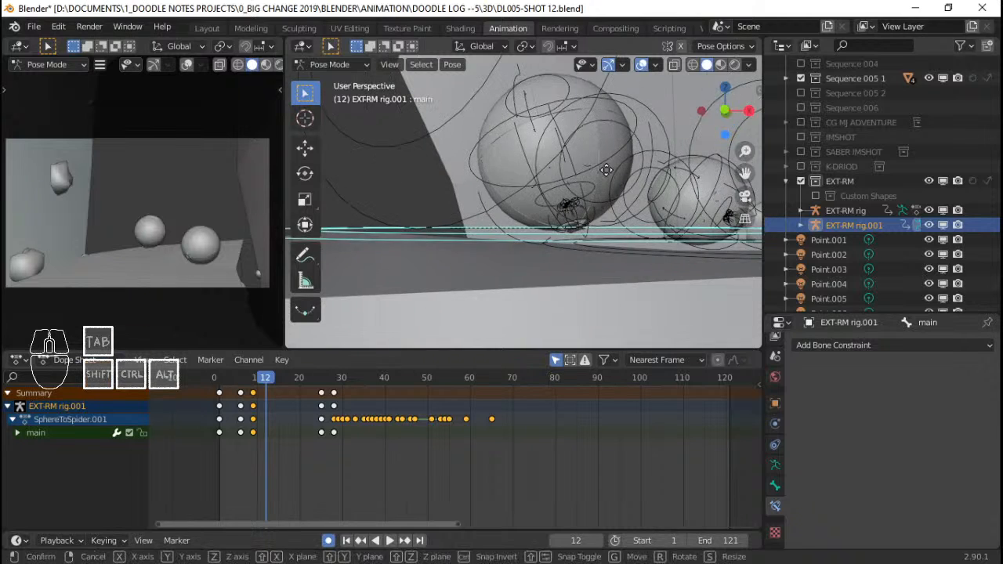
key("z")
left_click(615, 191)
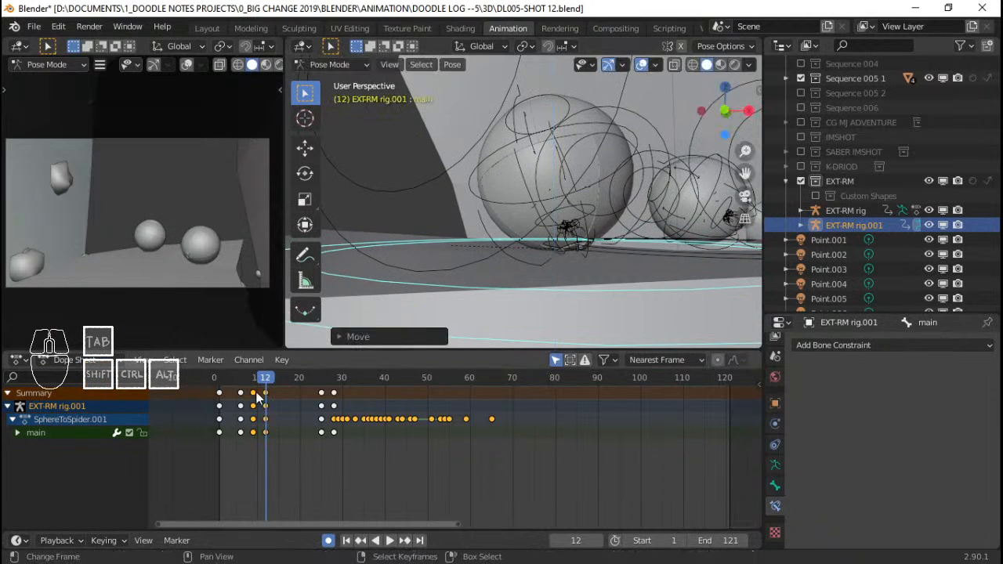
Move the duplicate's ground-contact keyframe from frame 12 to frame 11 and play back the bounce.
left_click(226, 421)
key("space")
left_click(229, 420)
left_click_drag(230, 419, 254, 409)
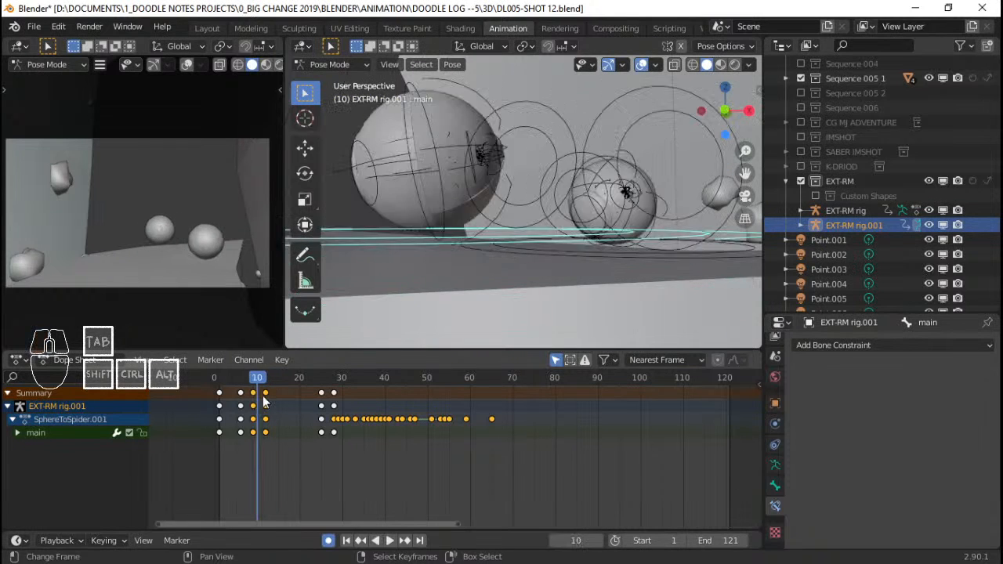
key("shift+Left")
key("space")
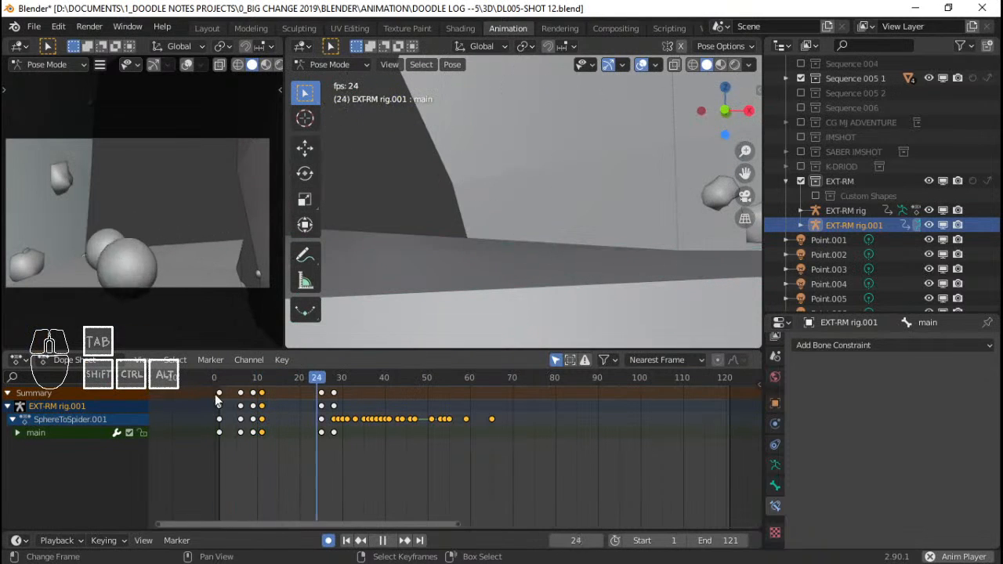
left_click_drag(208, 394, 284, 391)
key("space")
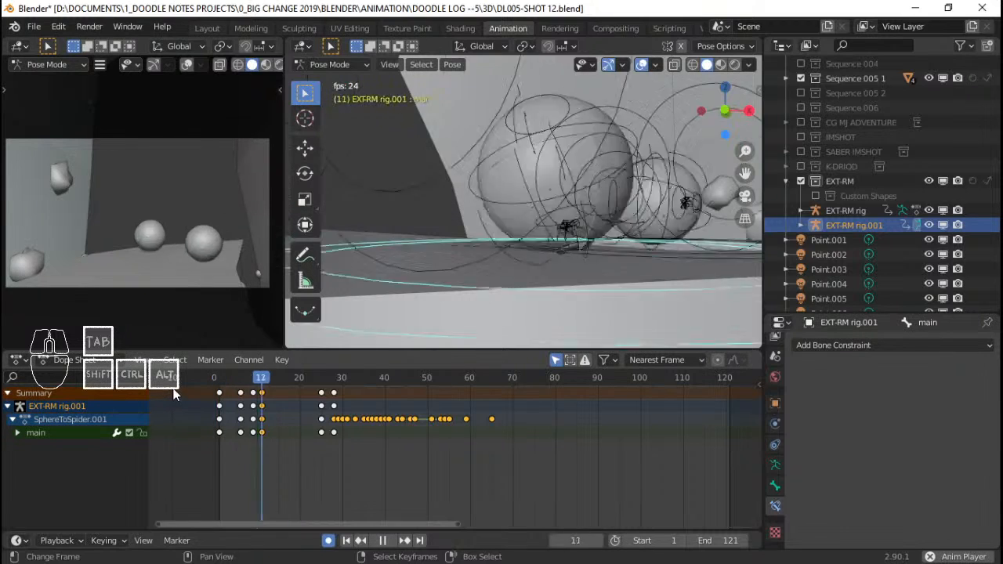
key("Escape")
key("space")
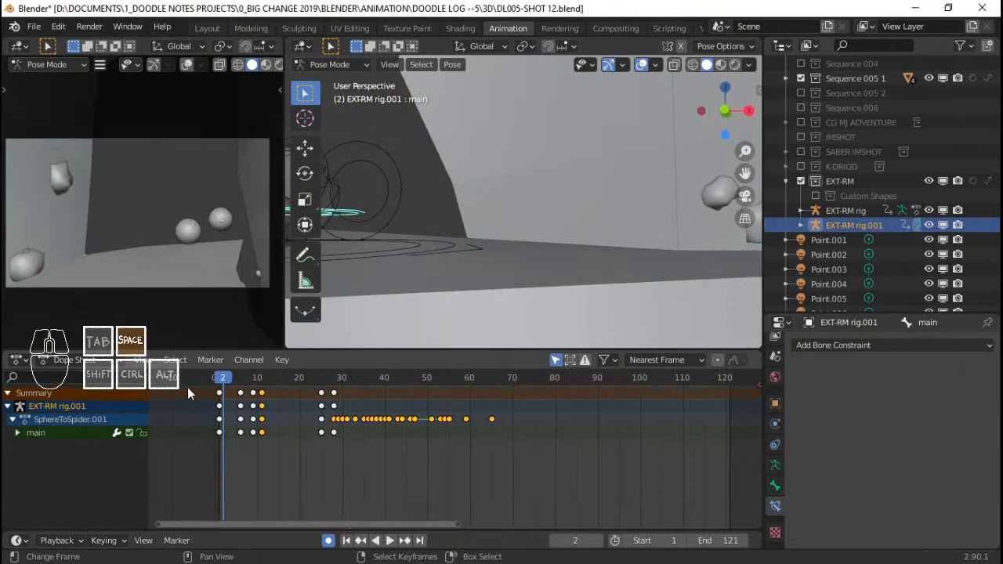
key("space")
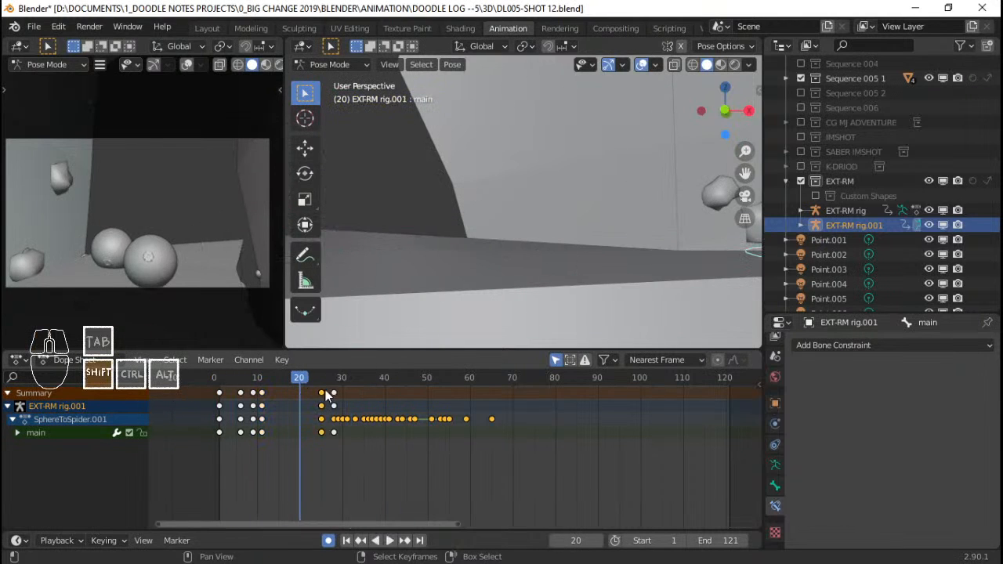
Shift the duplicate's main bone keyframes at frames 25 and 28 to frames 28 and 31, and replay the roll.
left_click(334, 393, "shift")
key("g")
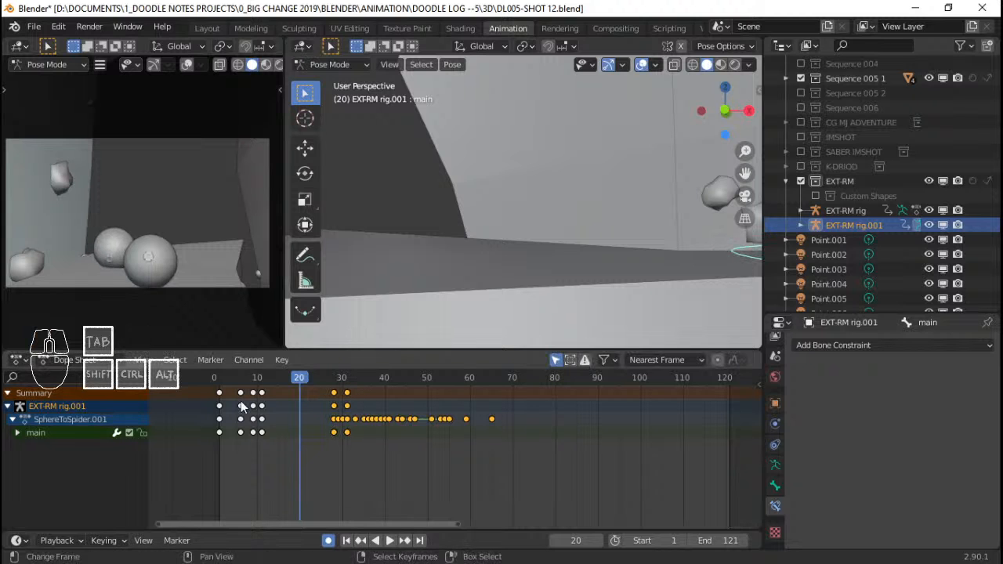
left_click(189, 393)
key("space")
key("space")
left_click(192, 384)
key("space")
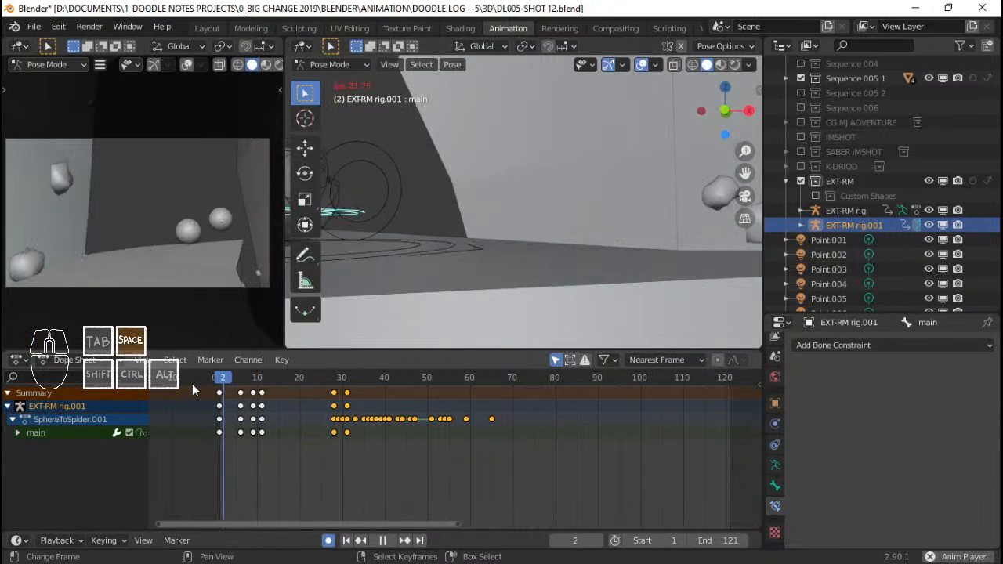
key("space")
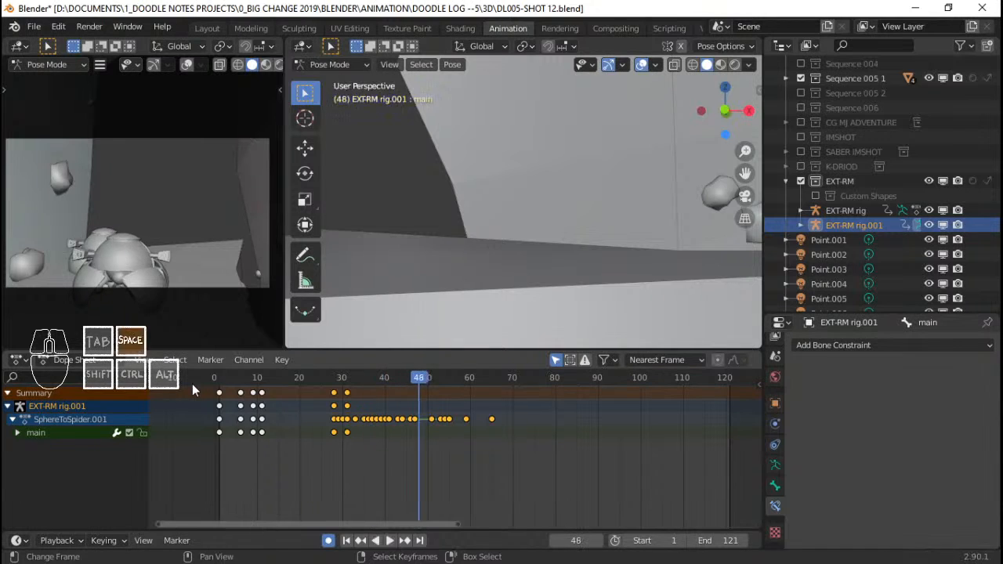
left_click(192, 385)
key("space")
key("space")
Move the duplicate's ground-contact keyframe from frame 11 to frame 13 and play back the slower landing.
left_click_drag(231, 392, 258, 396)
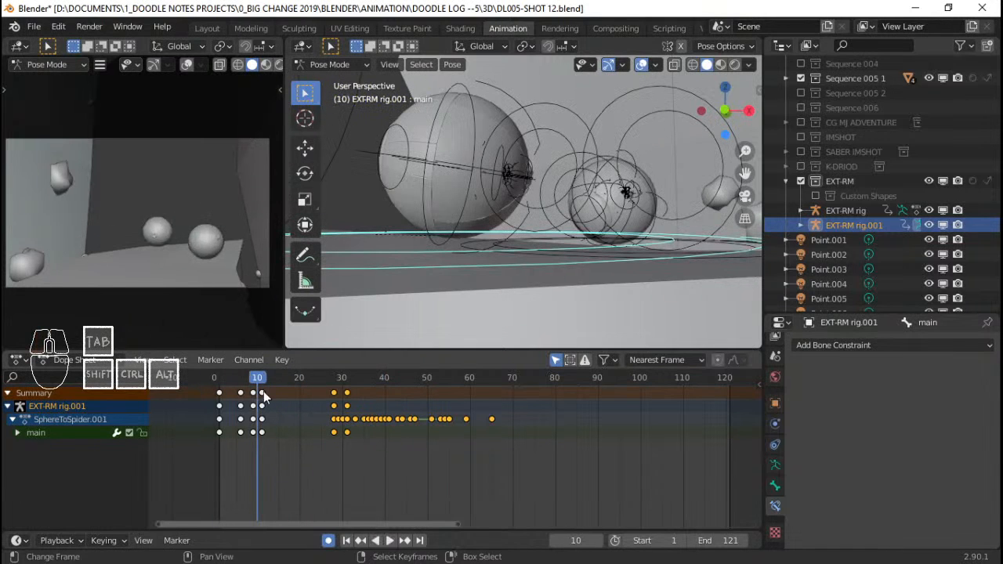
left_click(263, 393)
key("g")
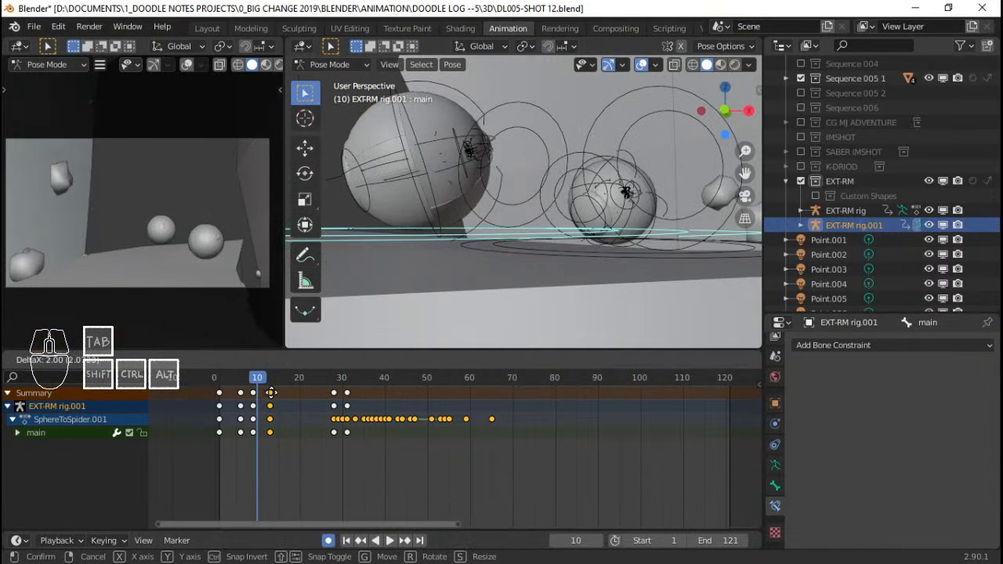
left_click(271, 393)
left_click(219, 394)
key("space")
key("space")
Shift the duplicate's bounce keyframes at frames 9 and 13 one frame to 10 and 14, and replay.
left_click_drag(246, 394, 251, 394)
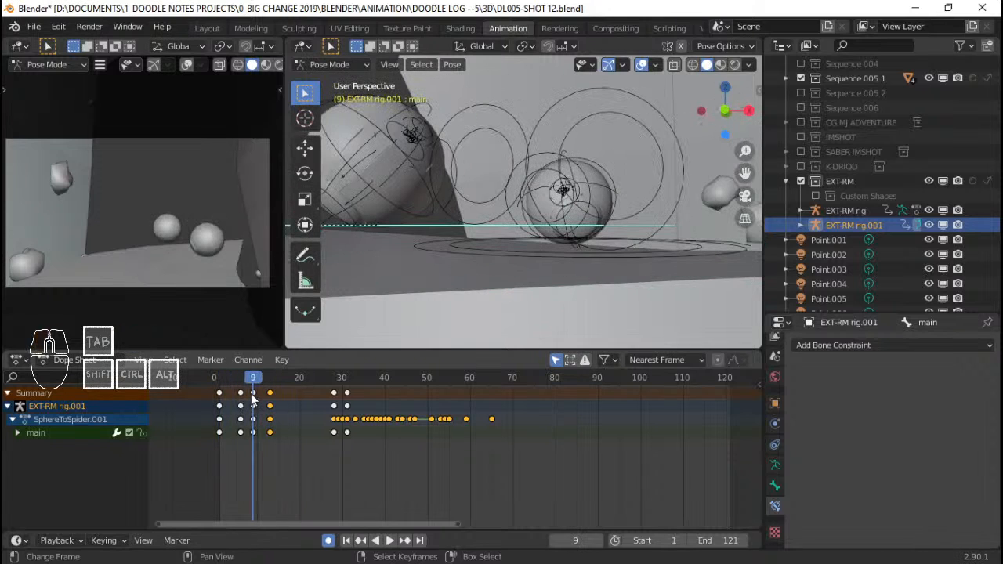
key("g")
left_click(271, 394)
left_click(224, 394)
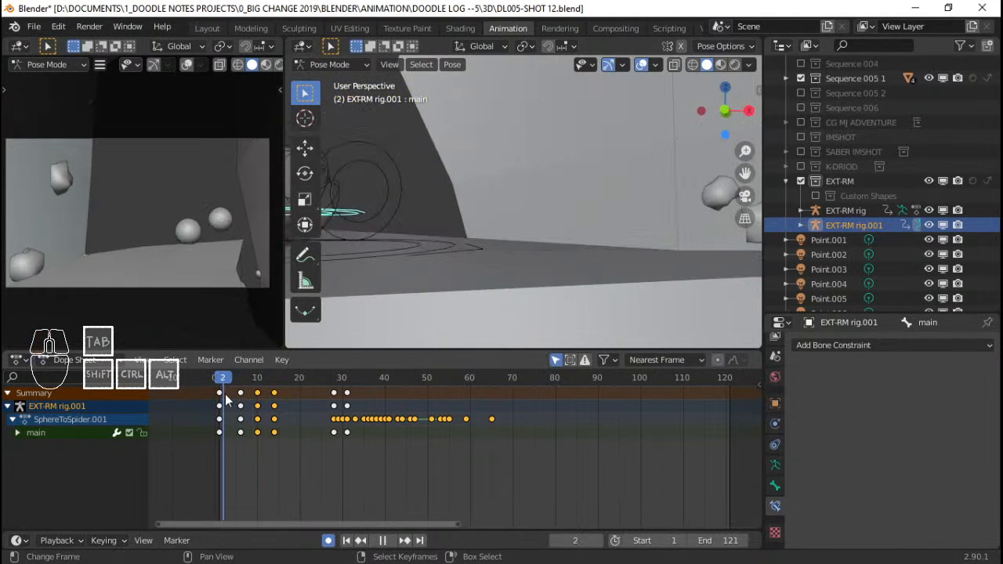
key("space")
Move the duplicate's bounce-peak keyframe from frame 10 to frame 9 and play the result.
left_click_drag(225, 396, 253, 377)
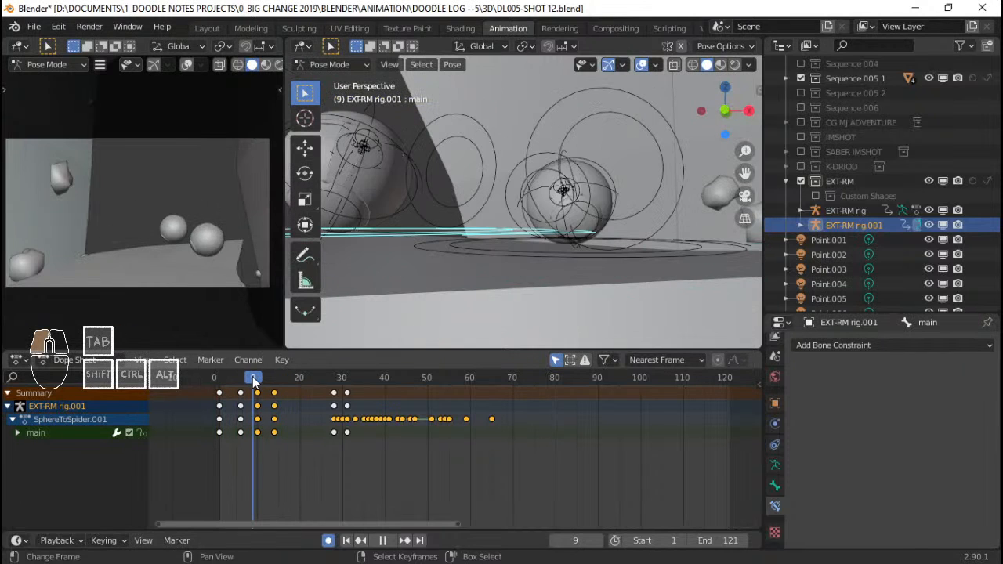
right_click_drag(258, 394, 254, 393)
left_click(210, 394)
key("space")
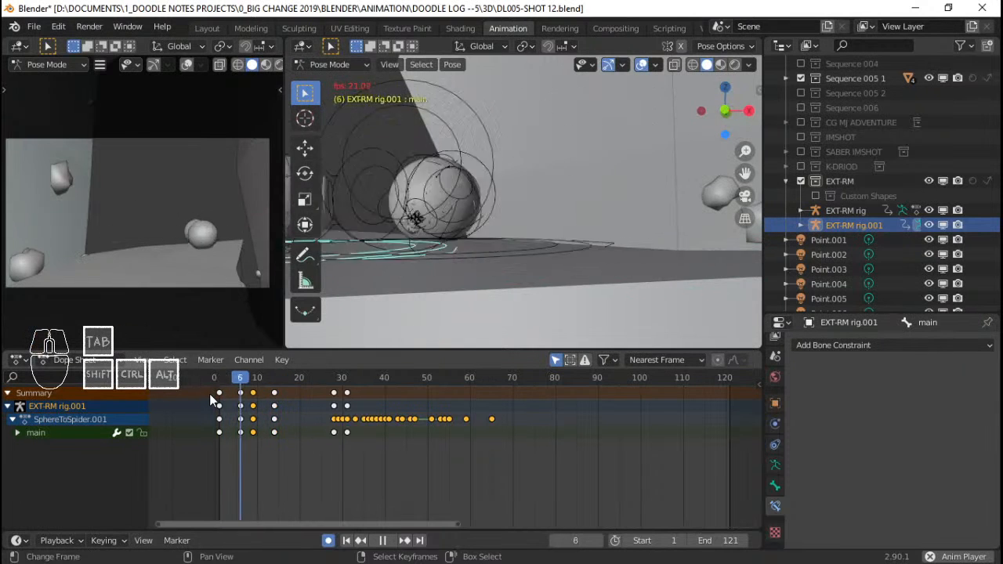
Remove the duplicate's frame 9 keyframe and, at frame 10, raise the main bone about 0.14 m along global Z.
left_click_drag(209, 393, 255, 394)
key("g")
key("z")
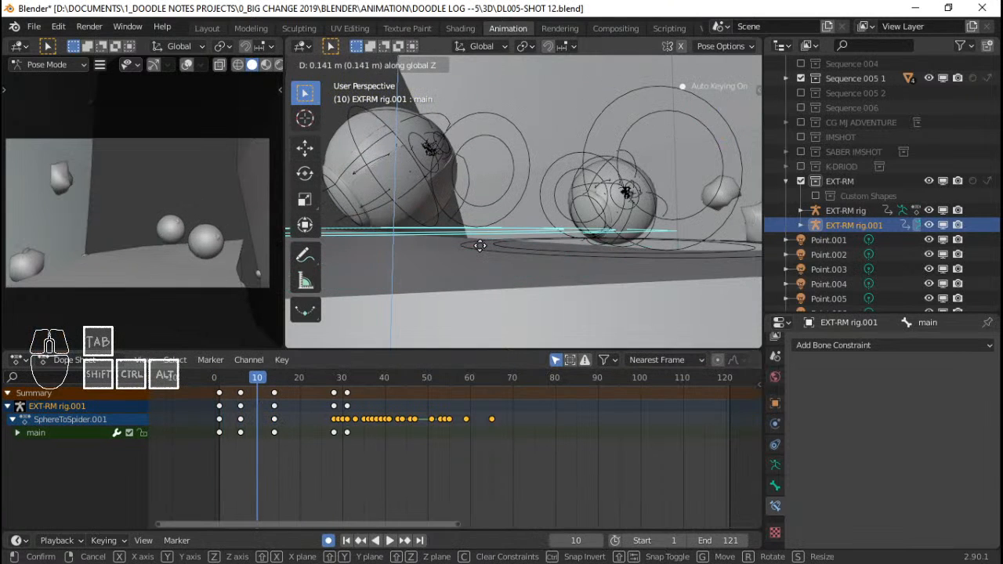
left_click(480, 245)
Move the duplicate main bone's keyframes at frames 28 and 31 to frames 31 and 34, and replay the shot.
left_click(220, 419)
key("alt+a")
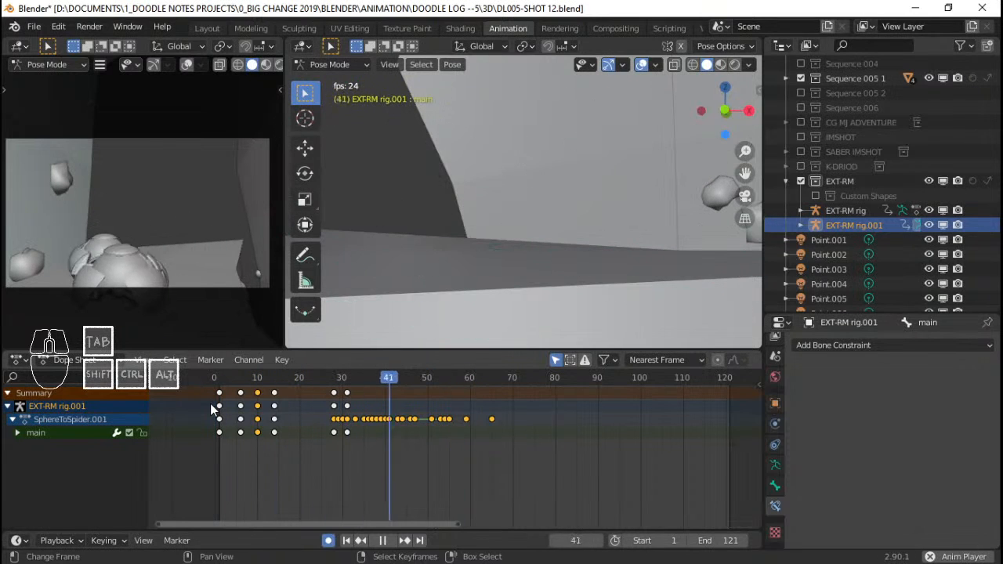
left_click(337, 392)
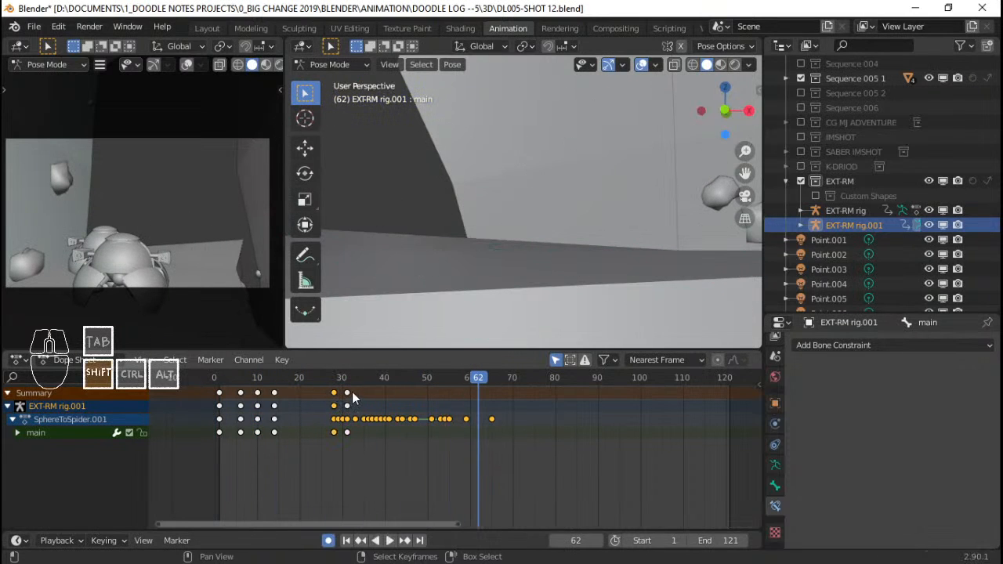
left_click(348, 392, "shift")
key("g")
left_click(348, 394)
left_click(220, 398)
key("space")
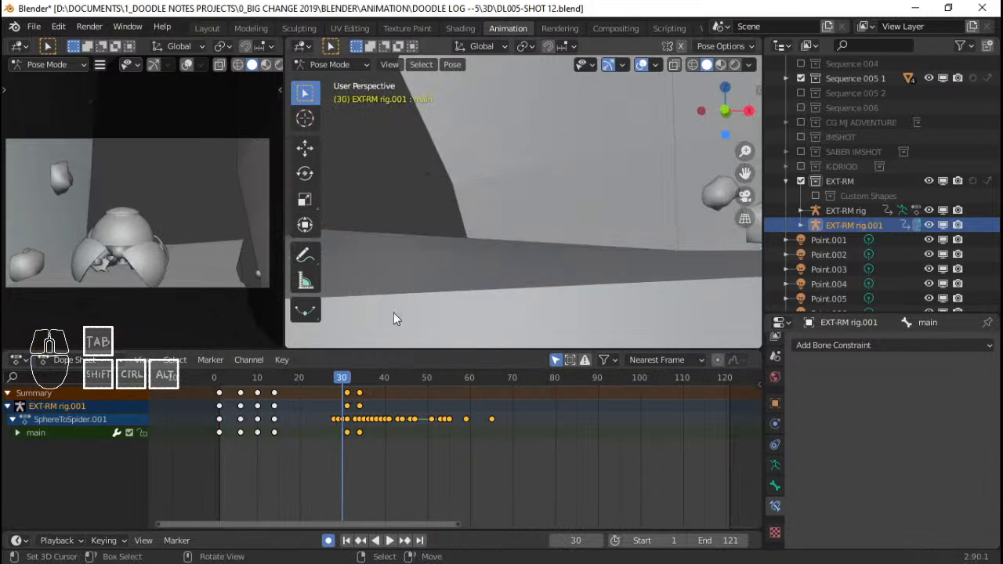
middle_click_drag(725, 215, 602, 164)
scroll(595, 236, "down", 4)
key("space")
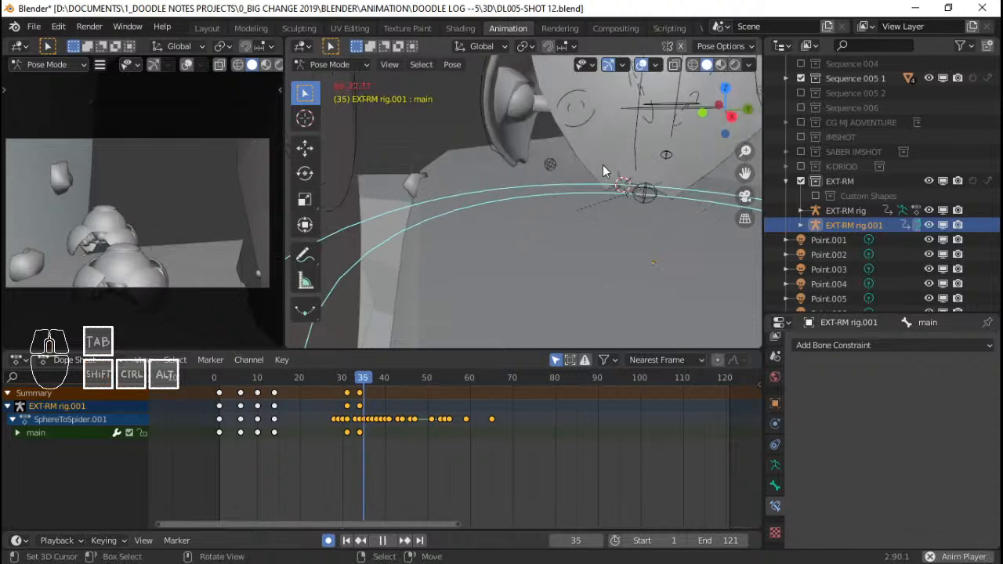
Shift the duplicate main bone's last two keyframes one frame earlier to 30 and 33, and replay the roll-in.
left_click(243, 426)
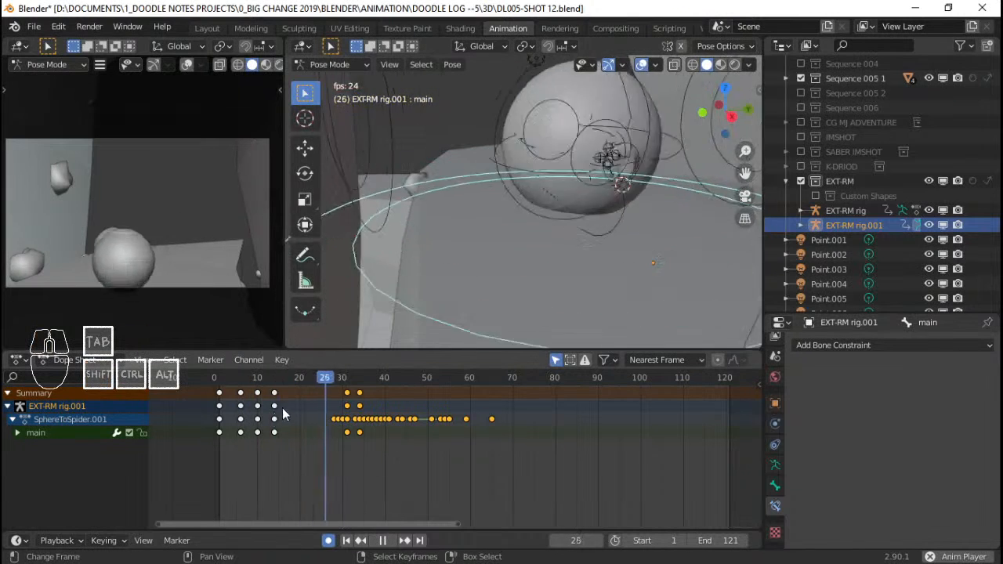
key("space")
left_click(343, 407)
left_click(242, 410)
key("space")
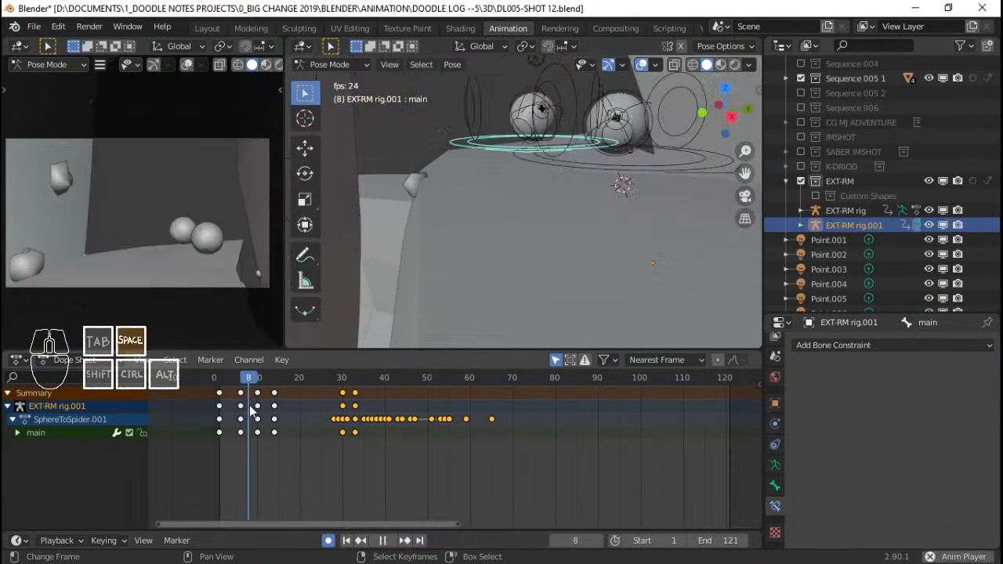
key("space")
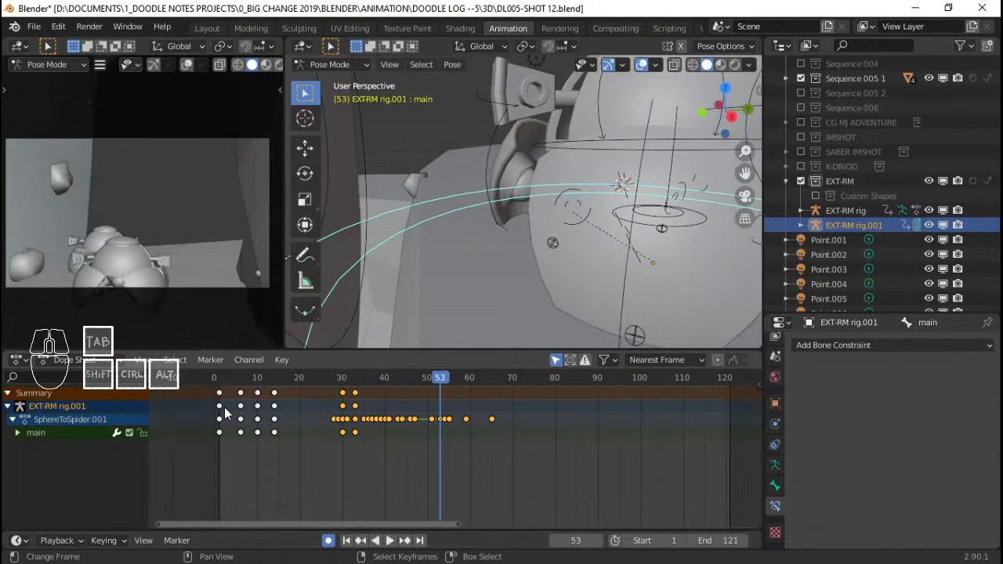
Save the shot file, replay the roll-in and unfolding from the beginning, and save once more.
key("ctrl+s")
middle_click_drag(567, 203, 558, 284, "shift")
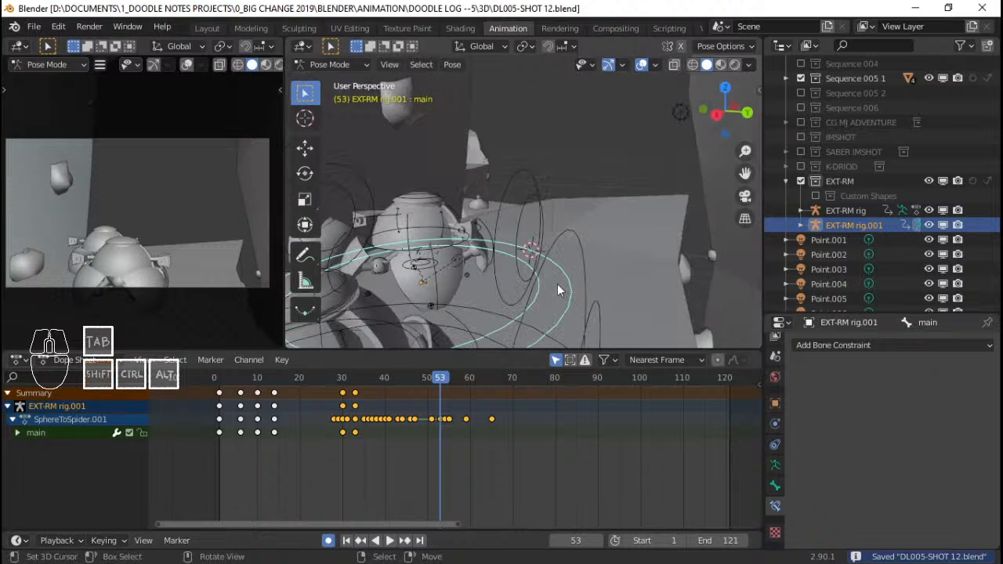
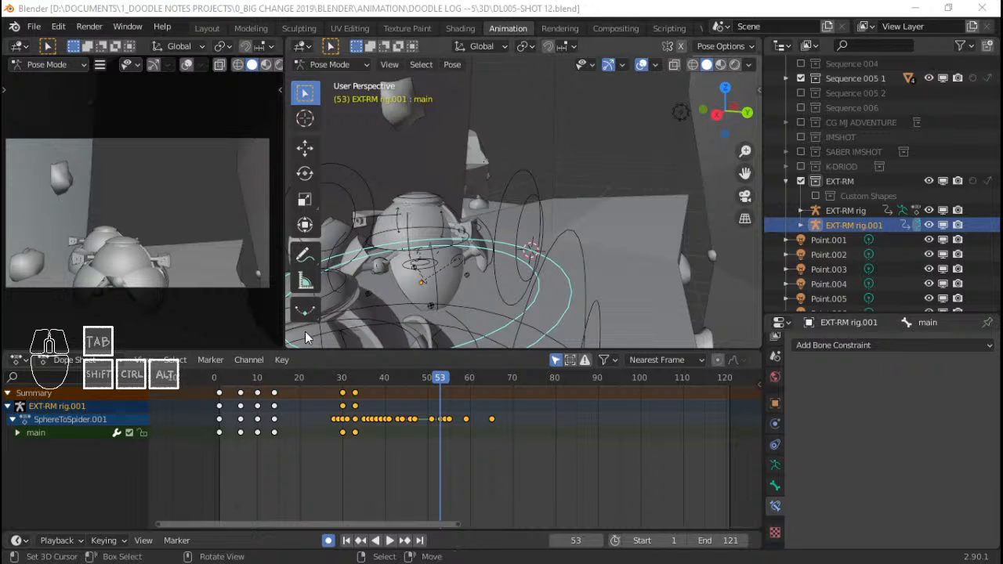
left_click_drag(279, 373, 222, 446)
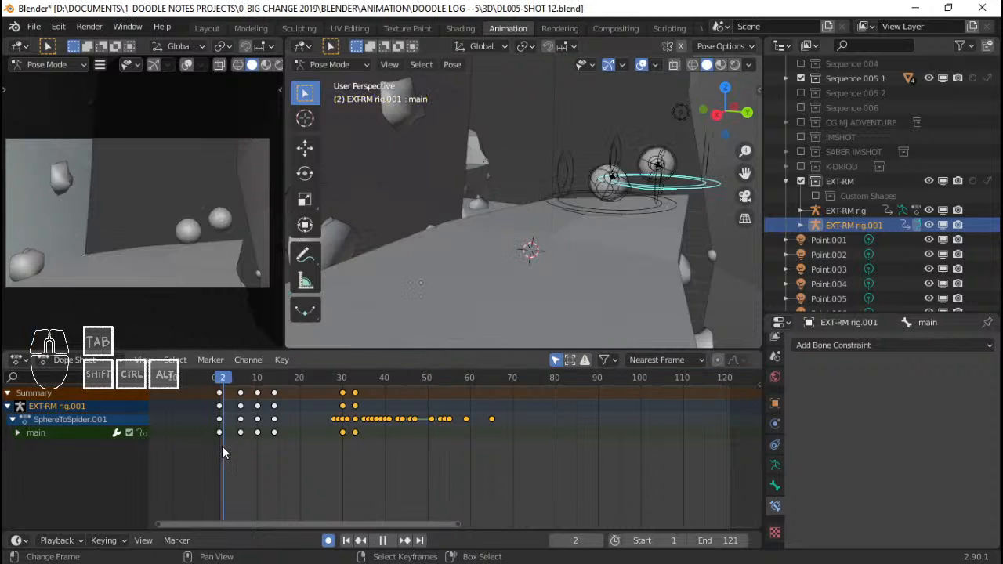
key("space")
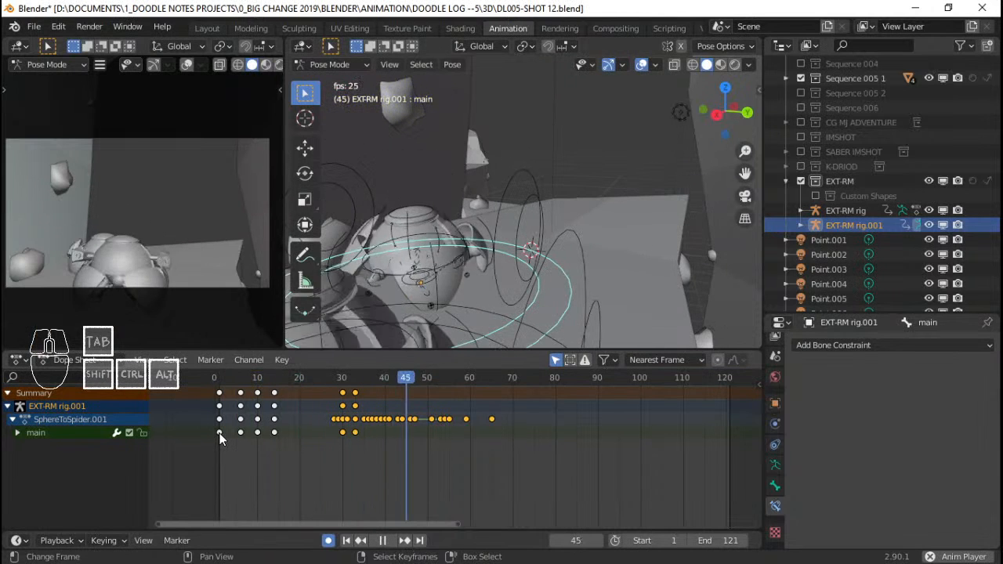
key("ctrl+s")
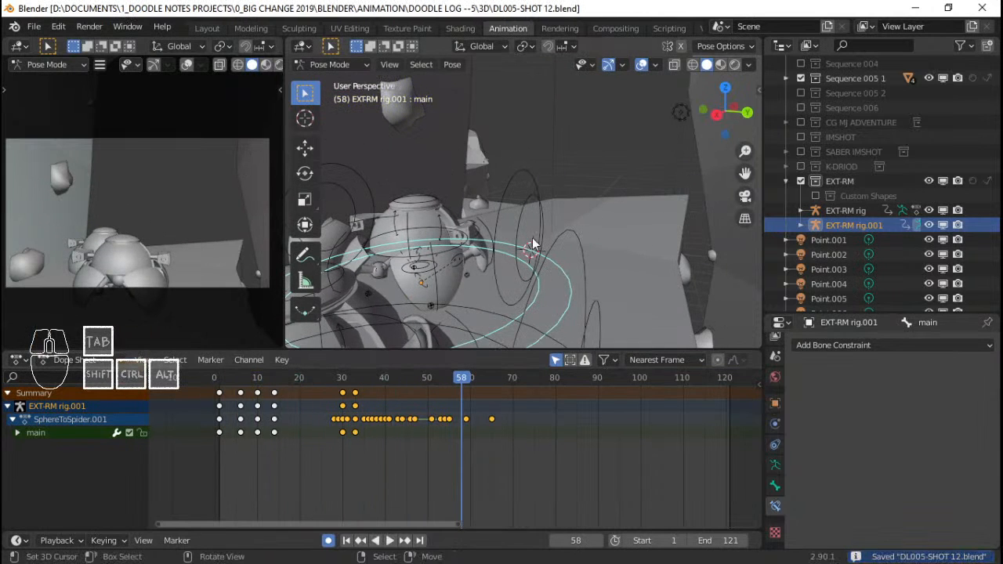
In Object Mode, select the EXT-RM.001 mesh together with its rig and duplicate both in place.
middle_click_drag(532, 237, 528, 216)
key("ctrl+Tab")
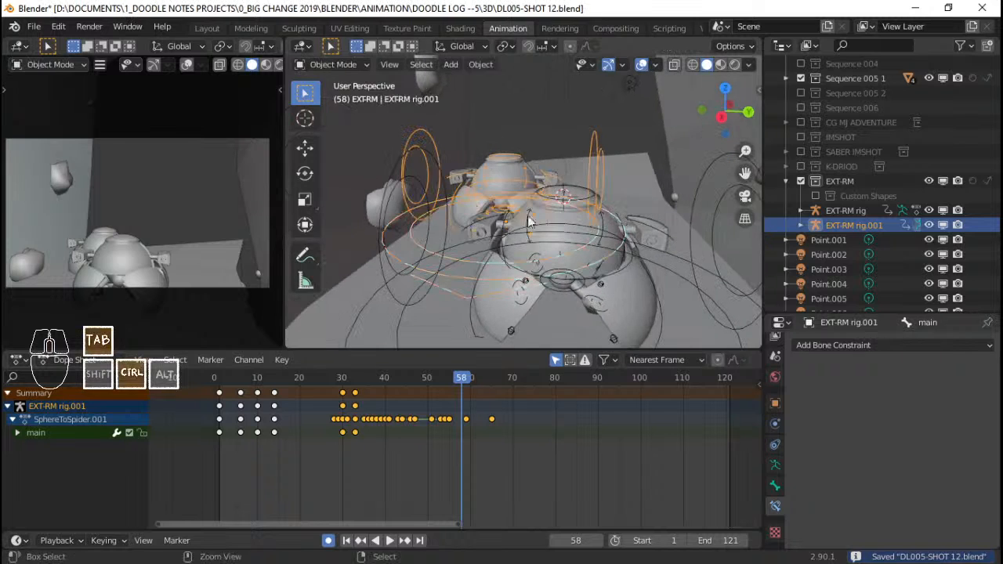
right_click(180, 136)
left_click(494, 174)
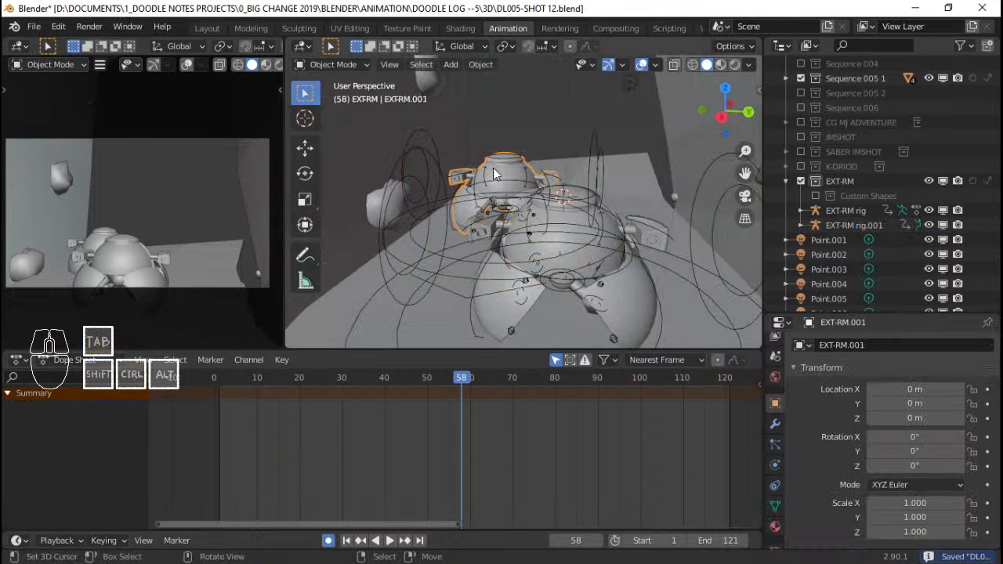
left_click(495, 179)
middle_click_drag(498, 181, 514, 251)
left_click(449, 243)
key("shift+d")
right_click(537, 234)
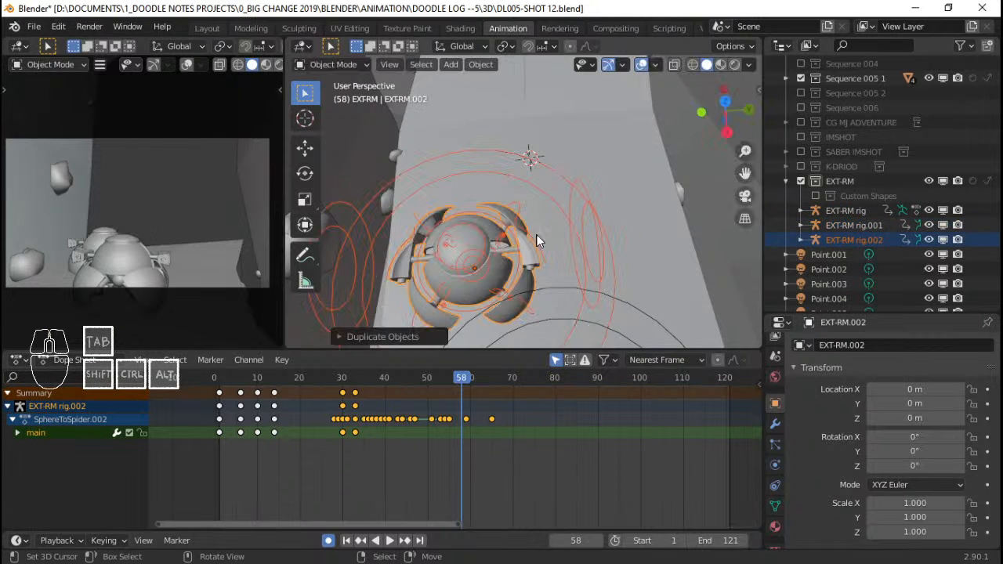
Turn off auto keying and move EXT-RM rig.002 along its local X and local Y so it stands beside the other robots.
right_click(551, 200)
key("g")
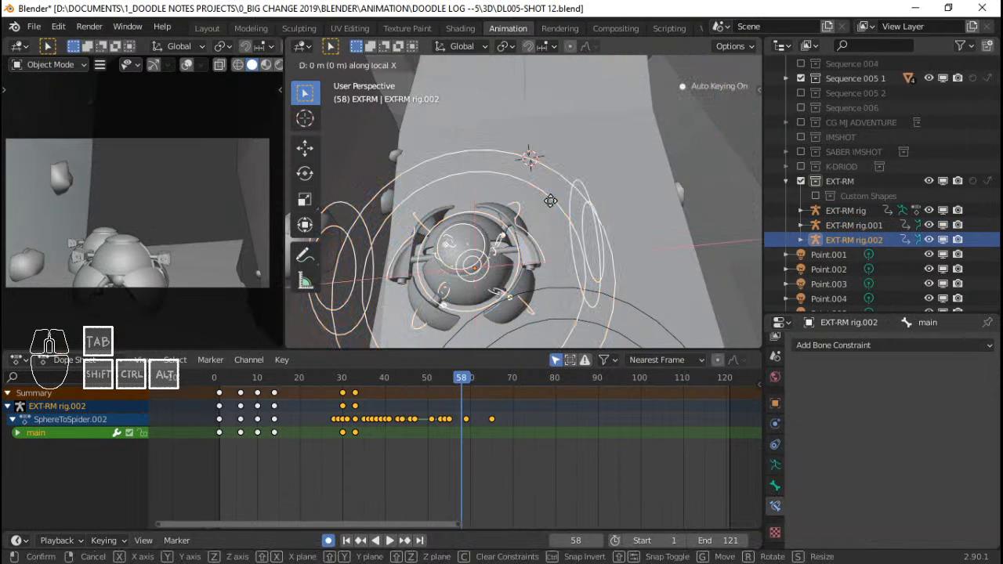
right_click(550, 201)
key("g")
key("x")
key("x")
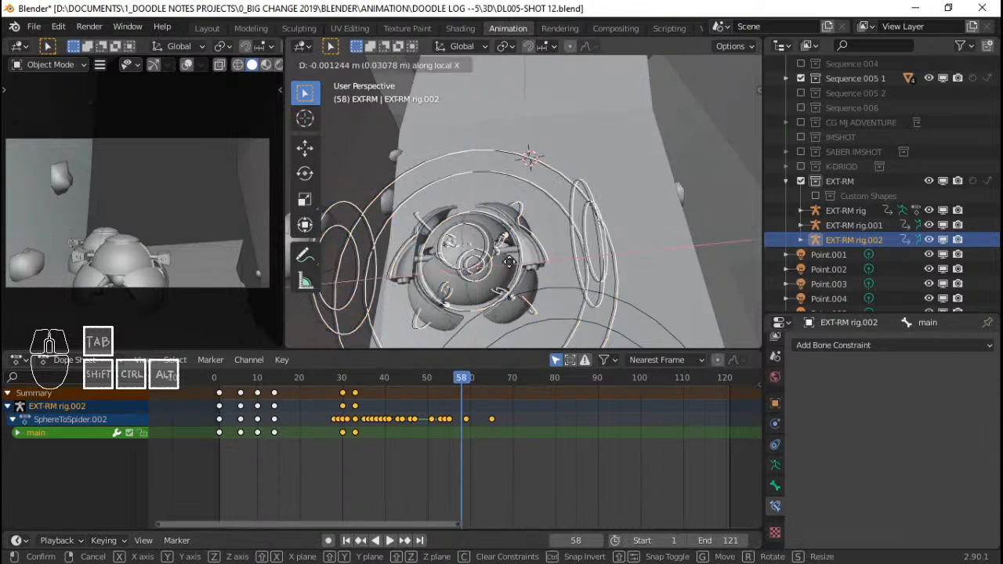
left_click(604, 252)
key("g")
key("y")
key("y")
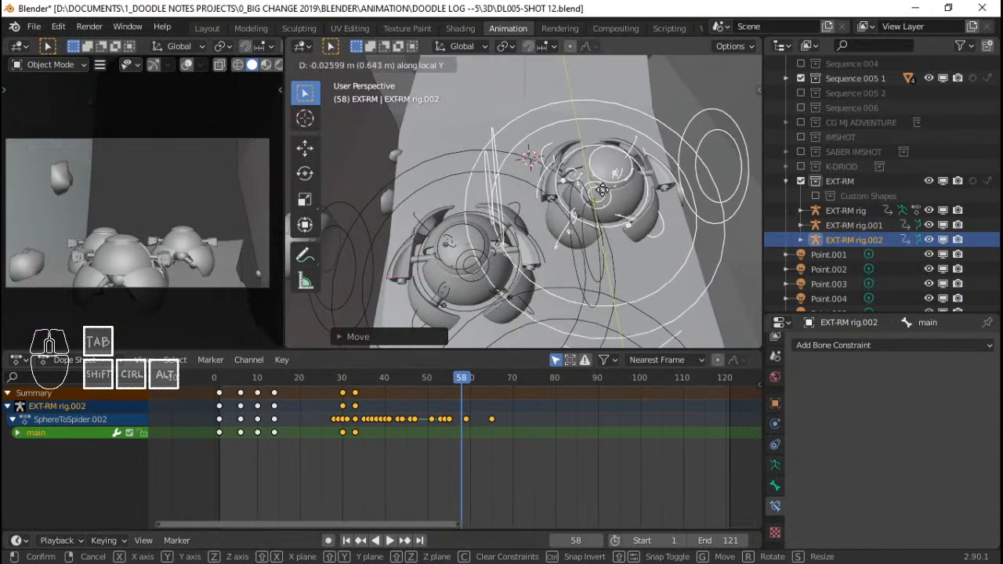
left_click(645, 168)
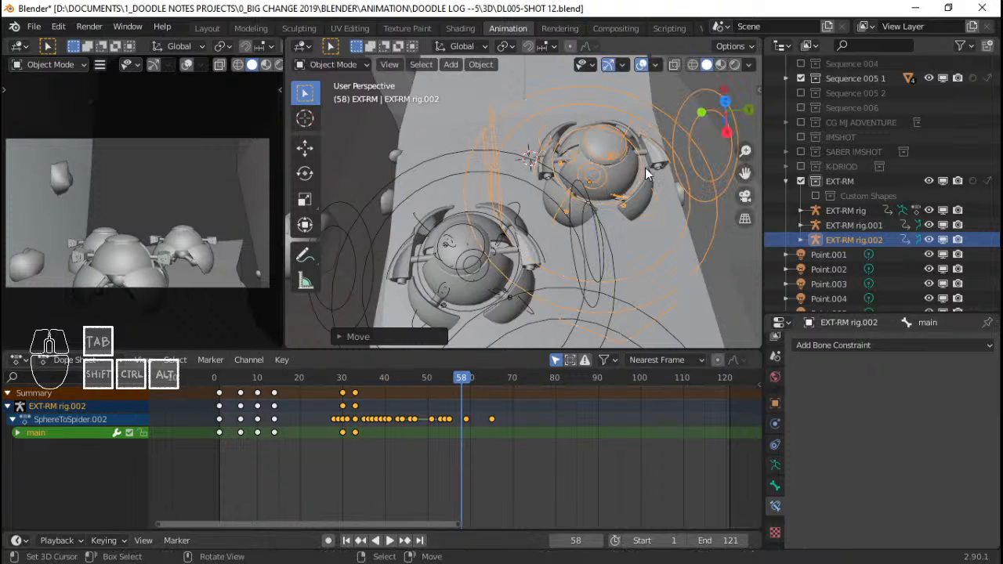
Move EXT-RM rig.002 forward about 1.34 m along its local Y and about 0.2 m along its local X.
middle_click_drag(645, 168, 617, 208)
key("g")
key("y")
key("y")
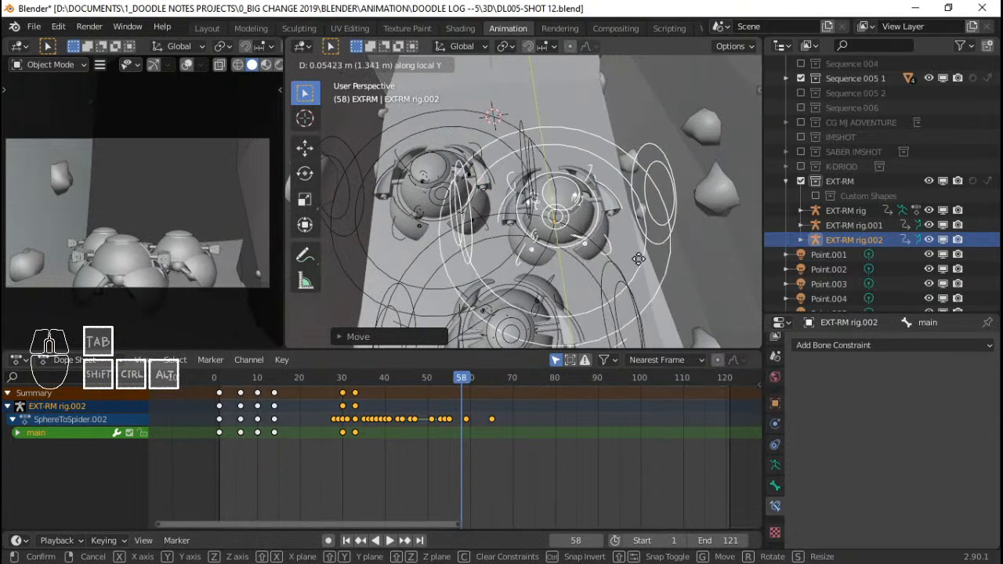
left_click(638, 261)
key("g")
key("x")
key("x")
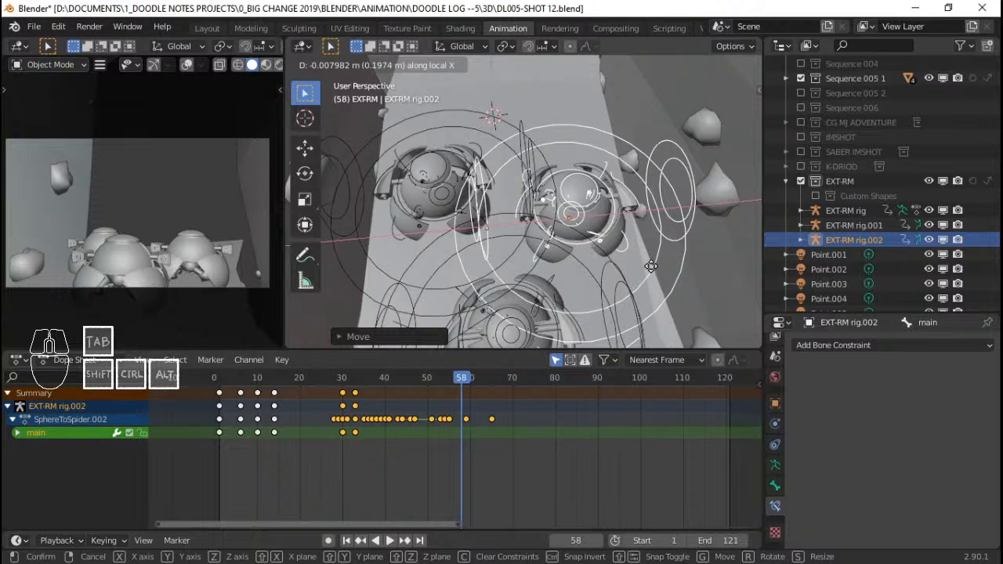
left_click(649, 266)
Rotate EXT-RM rig.002 about -2.5° around its local Z and readjust its position along local X.
key("r")
key("z")
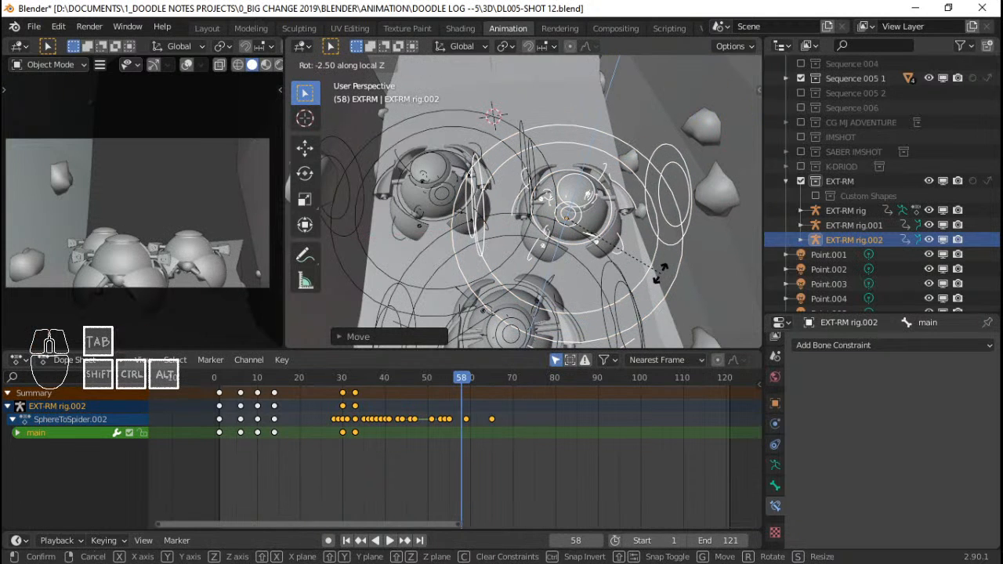
left_click(662, 270)
middle_click_drag(664, 280, 555, 259)
scroll(618, 206, "up", 1)
key("g")
key("x")
key("x")
left_click(619, 207)
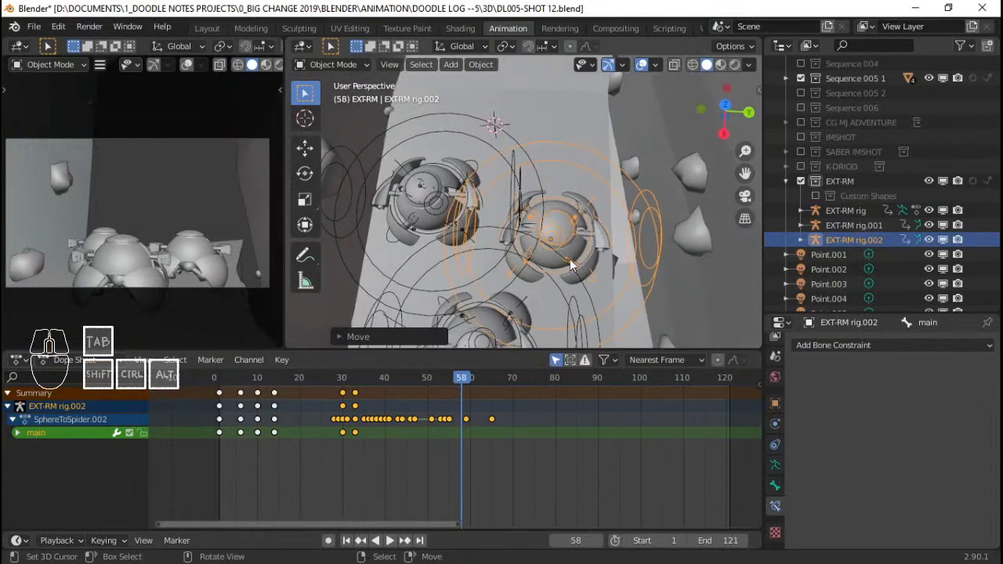
Scrub through the shot with all three robots and examine the spacing of the rolling spheres at frame 10.
left_click_drag(397, 429, 230, 415)
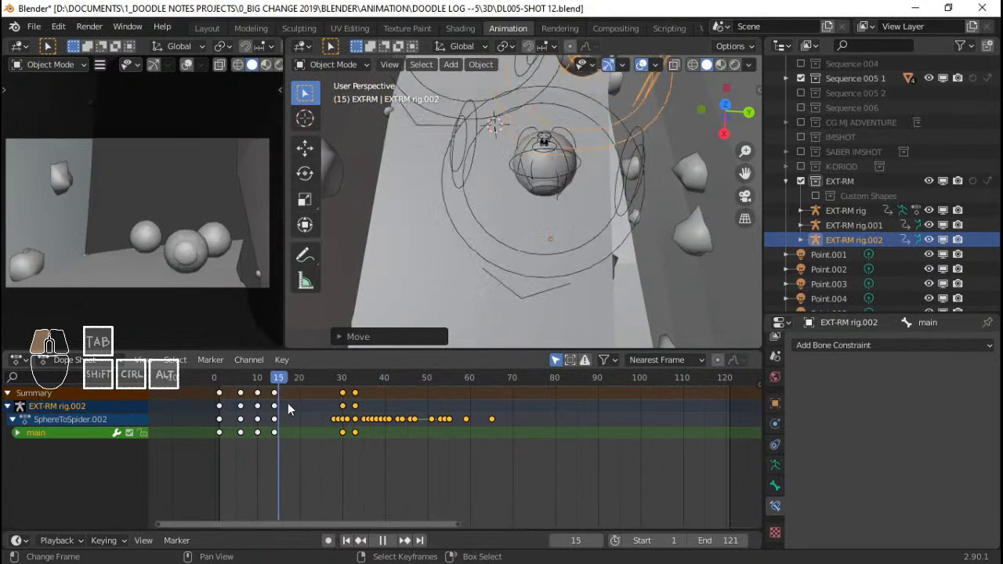
left_click(230, 399)
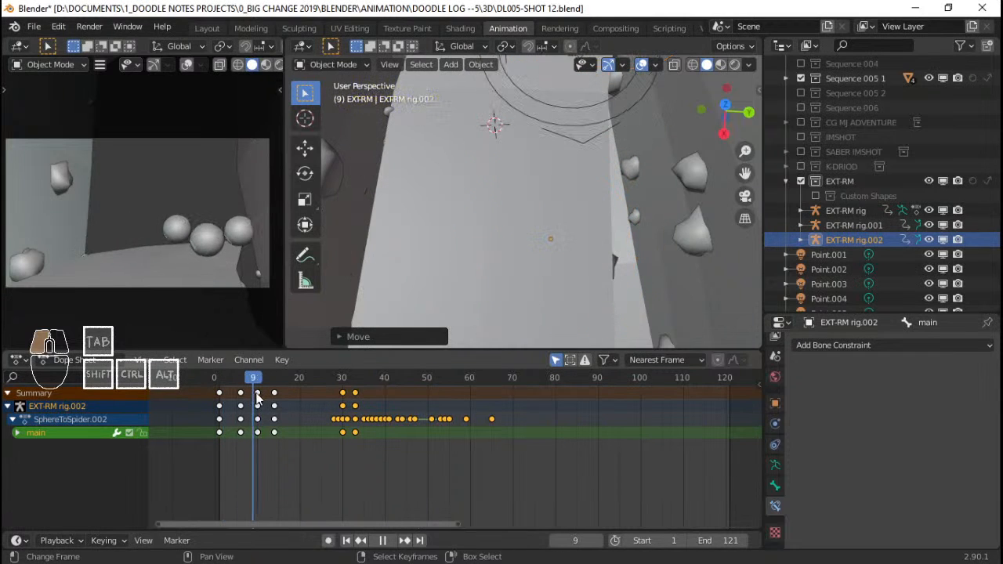
scroll(536, 149, "down", 3)
middle_click_drag(536, 149, 484, 312, "shift")
scroll(484, 312, "up", 2)
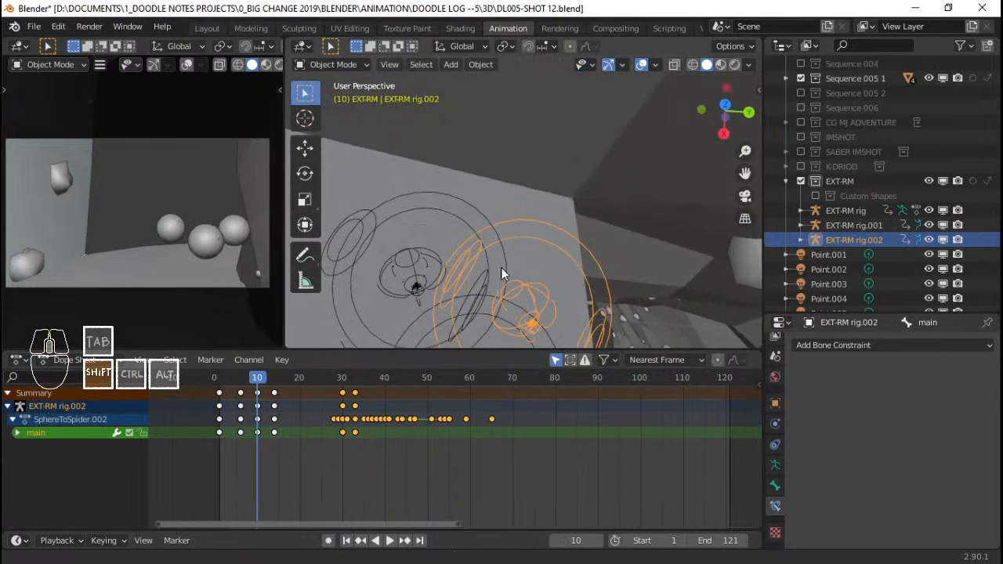
scroll(531, 247, "up", 2)
middle_click_drag(501, 272, 603, 183, "shift")
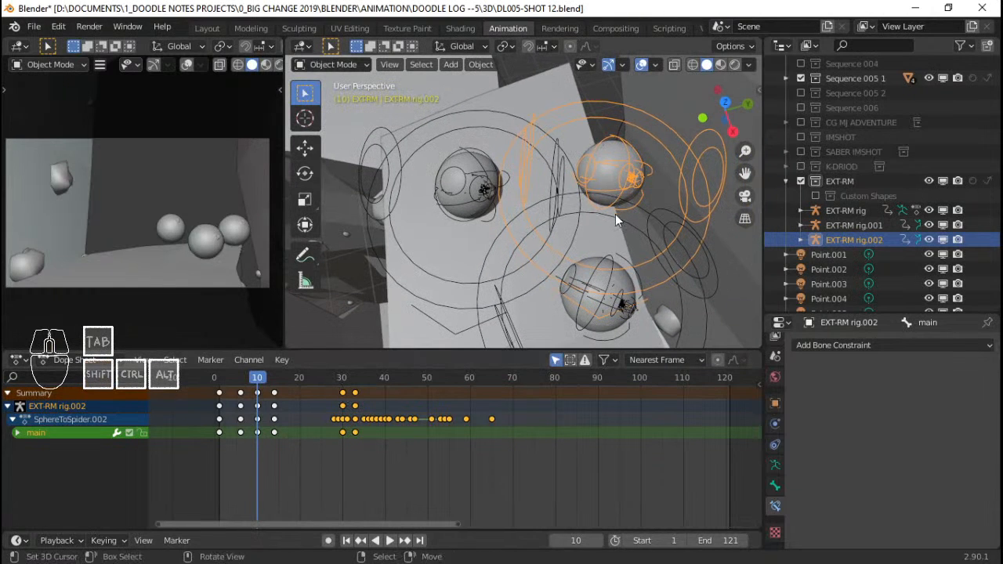
In Pose Mode, shift all keyframes of EXT-RM rig.002 six frames later and replay the shot.
key("ctrl+Tab")
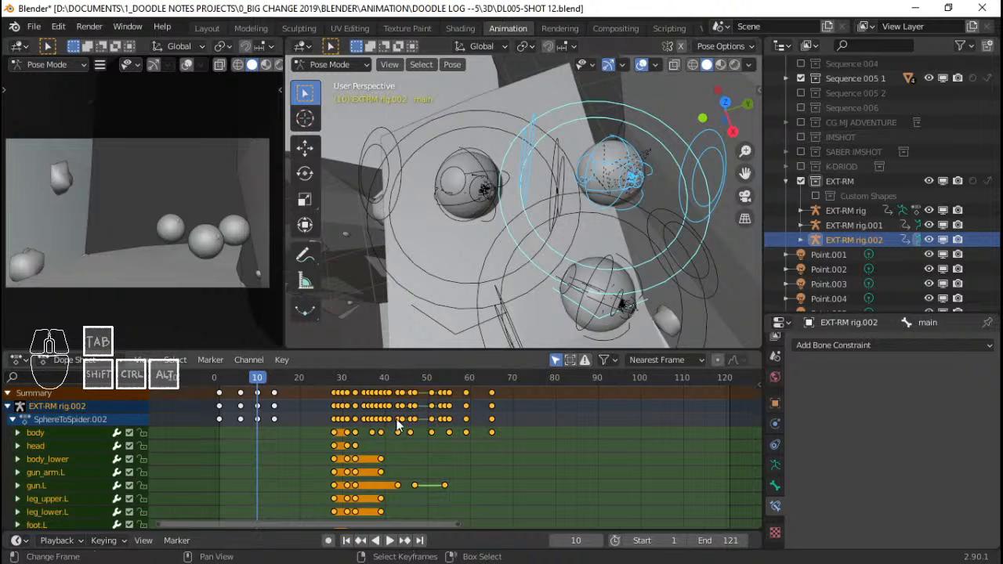
left_click_drag(394, 430, 417, 433)
key("space")
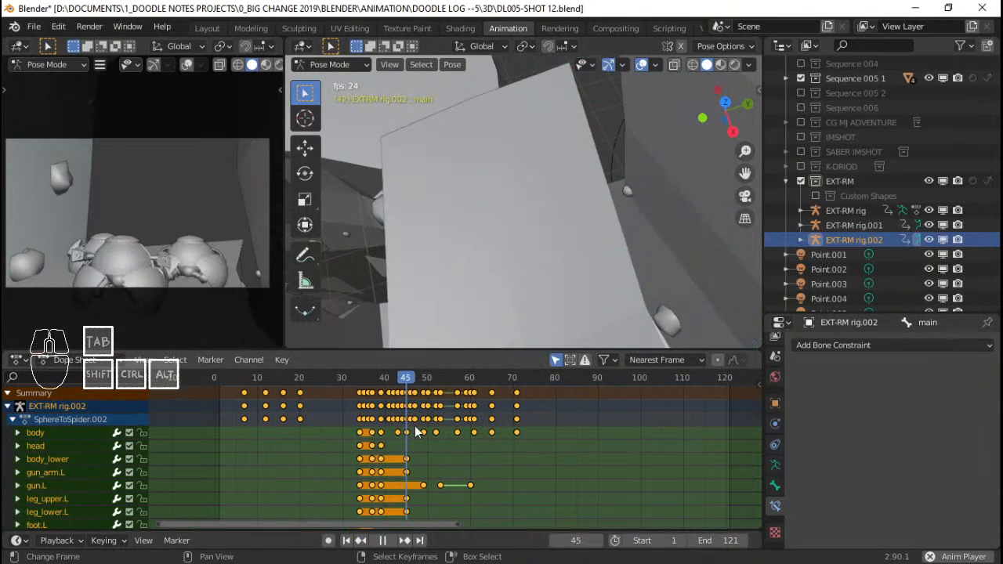
left_click(228, 420)
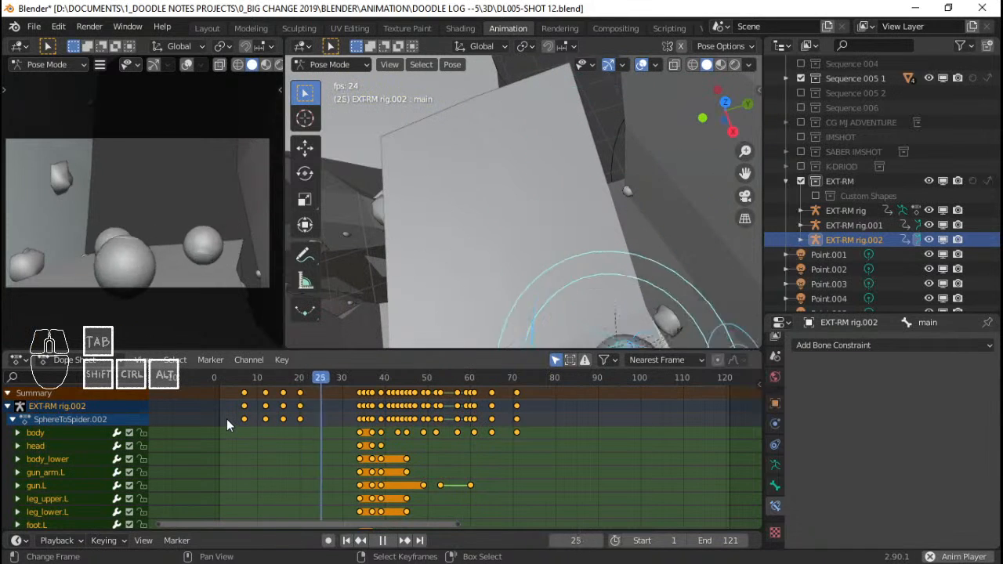
key("space")
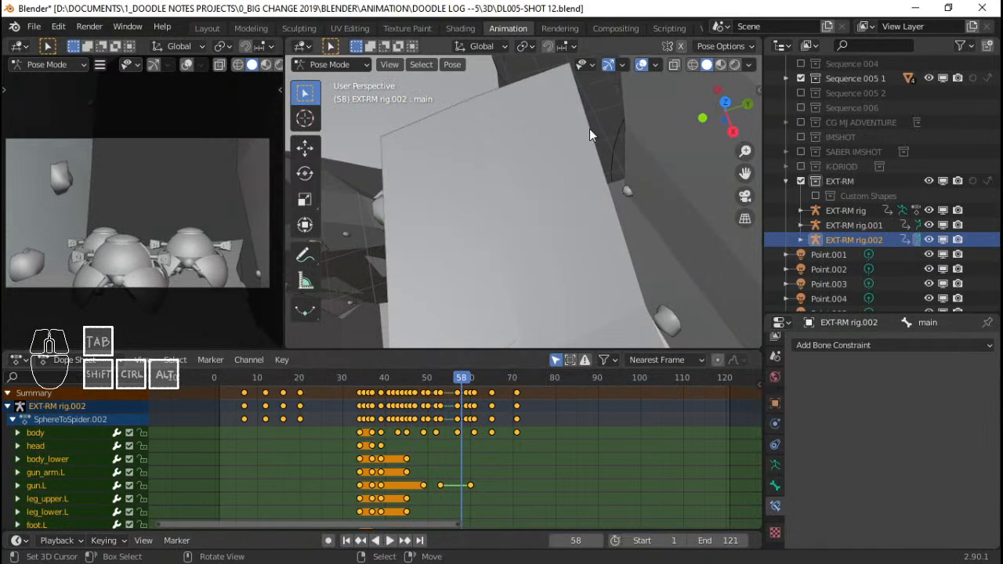
Select the main bone of EXT-RM rig.002 and delete its roll-in keyframes at frames 7, 12, 16 and 20.
mouse_move(349, 422)
left_mouse_down()
mouse_move(266, 400)
mouse_move(289, 411)
mouse_move(367, 416)
left_mouse_up()
left_click(530, 217)
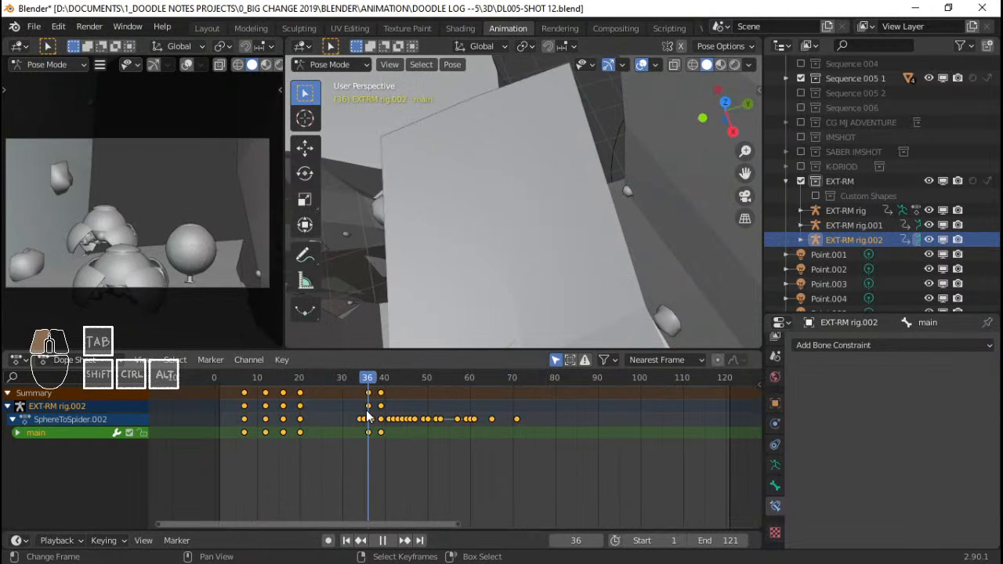
right_click(298, 391)
key("alt+a")
key("c")
left_click_drag(297, 393, 228, 391)
right_click(228, 391)
key("x")
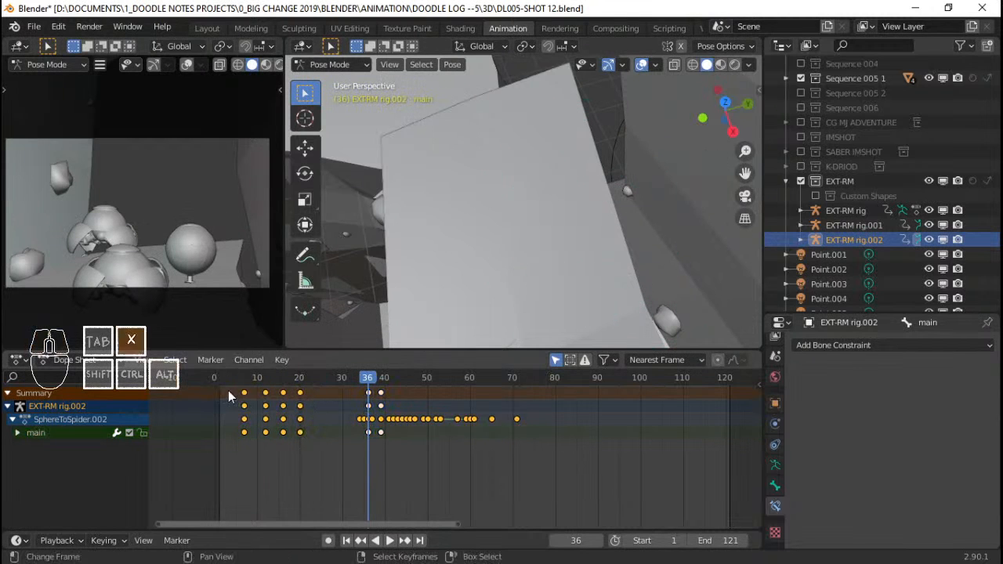
left_click(229, 391)
At frame 1, move the main bone of EXT-RM rig.002 beside the other two spheres, key its location, rotation and scale, and enable auto keying.
left_click_drag(348, 385, 219, 394)
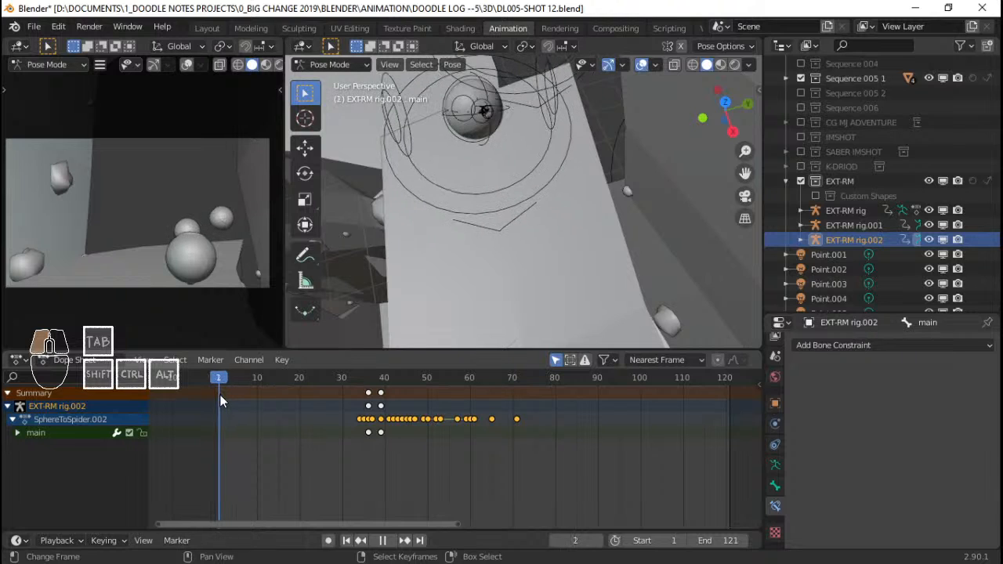
key("KP_7")
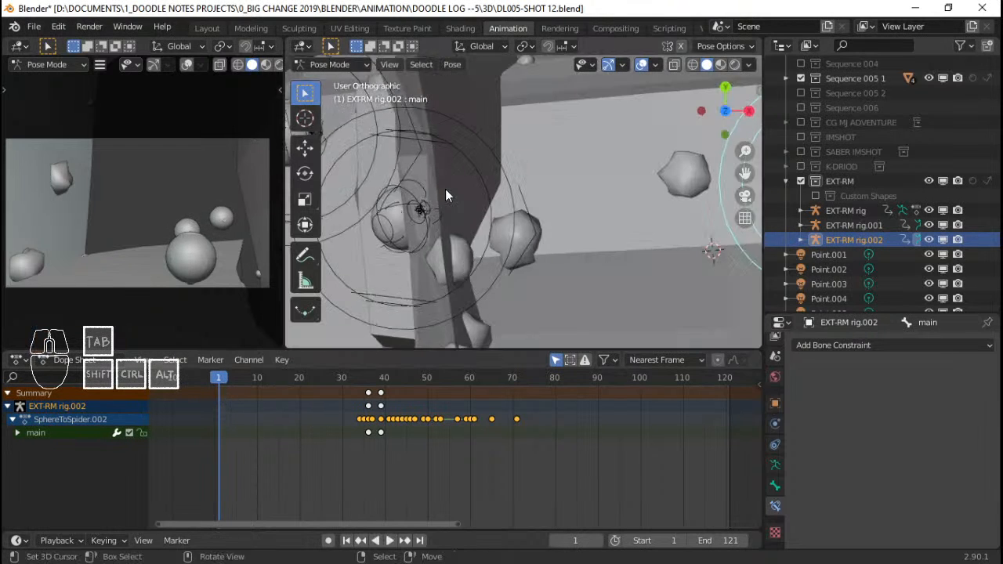
scroll(517, 197, "down", 3)
middle_click_drag(517, 198, 494, 212, "shift")
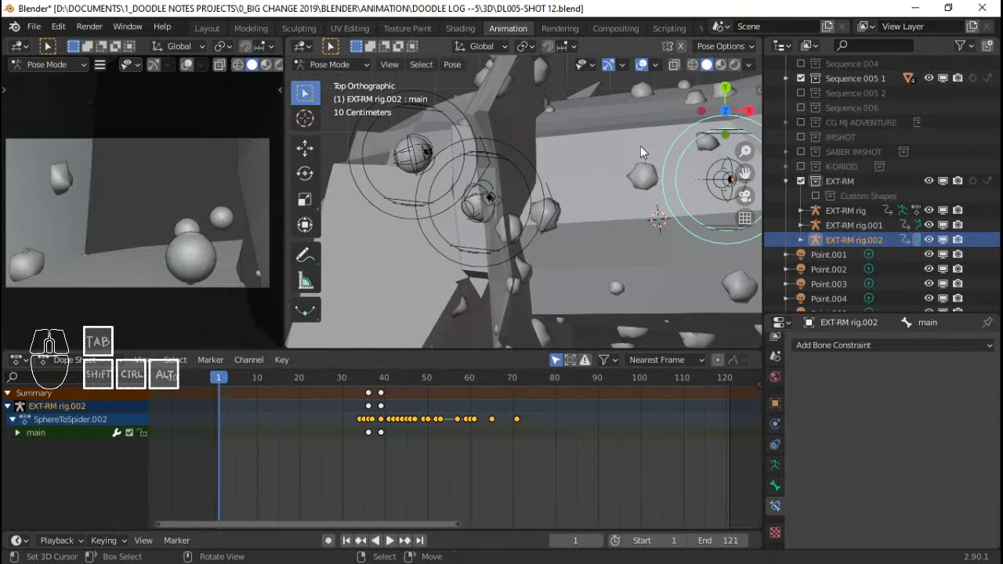
key("g")
left_click(763, 253)
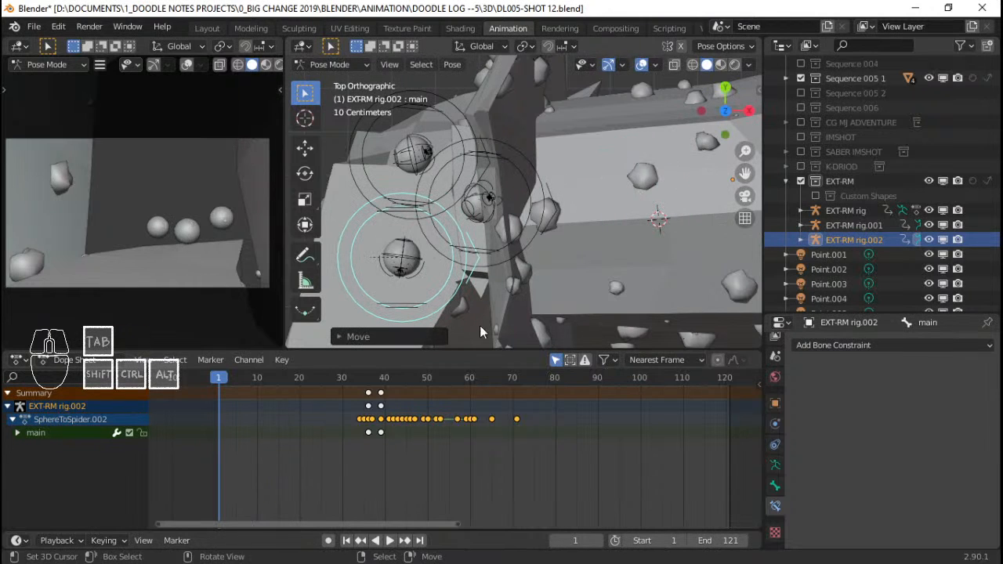
key("g")
left_click(506, 284)
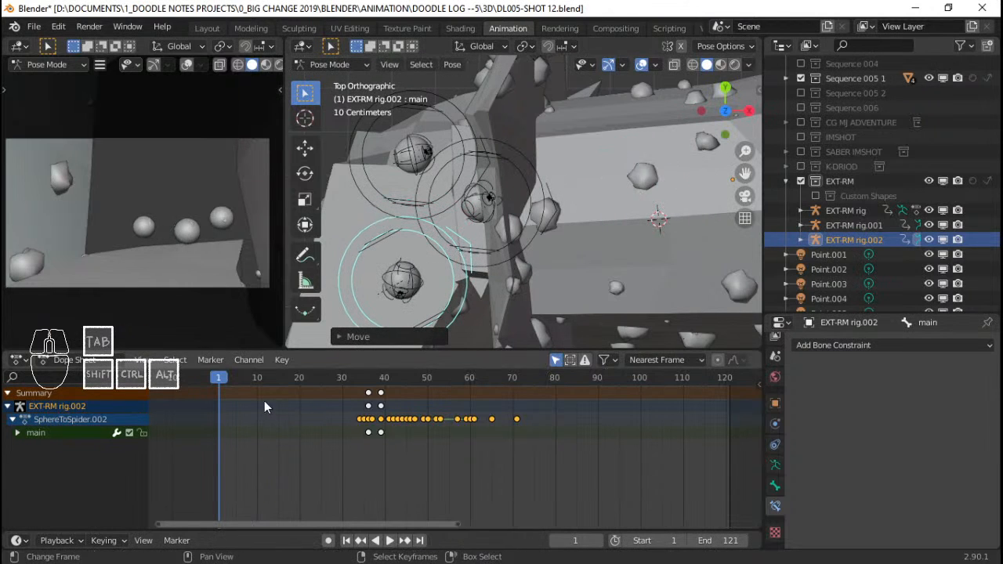
key("i")
left_click(329, 541)
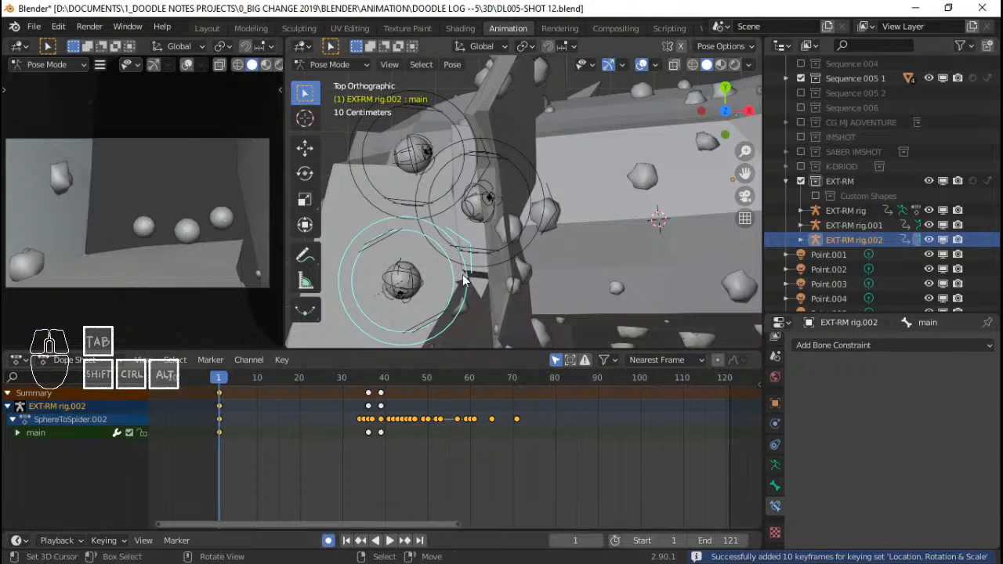
At frame 11, raise the main bone of EXT-RM rig.002 about 0.68 m along global Z.
key("space")
mouse_move(251, 443)
left_mouse_down()
mouse_move(278, 441)
mouse_move(208, 438)
mouse_move(262, 439)
left_mouse_up()
middle_click_drag(605, 273, 629, 156)
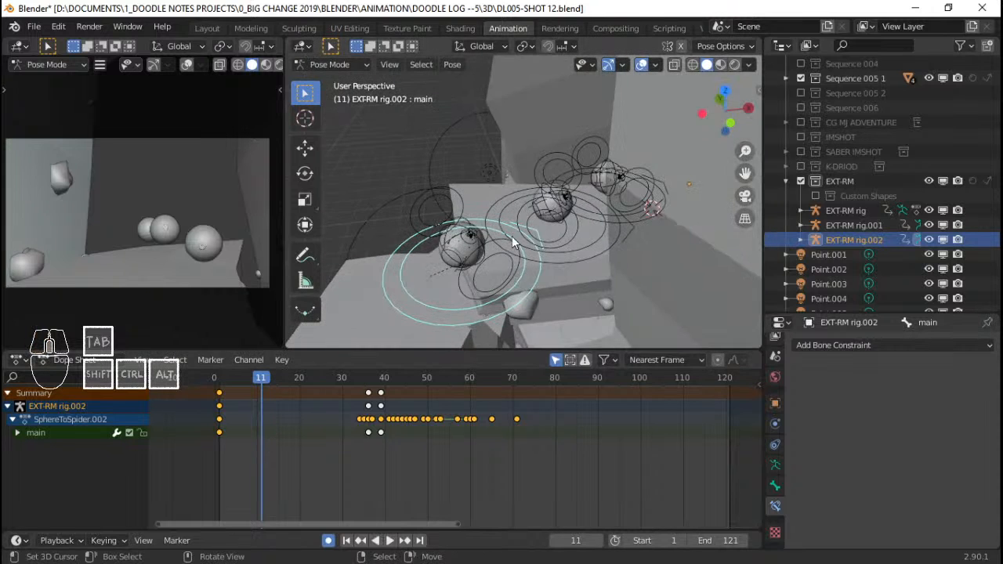
middle_click_drag(515, 240, 521, 177)
key("g")
key("z")
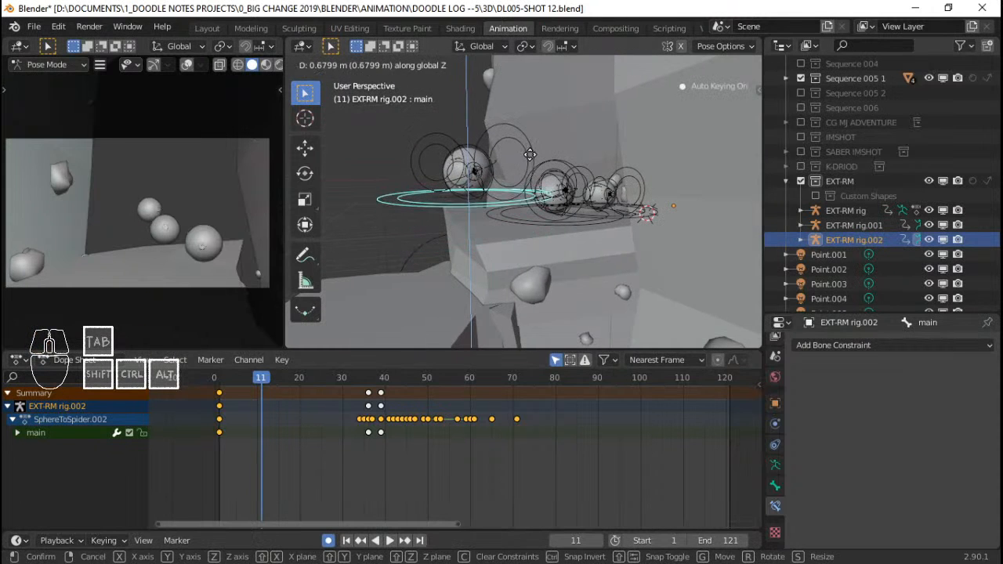
left_click(530, 155)
middle_click_drag(526, 213, 477, 241)
mouse_move(229, 411)
left_mouse_down()
mouse_move(242, 413)
mouse_move(236, 418)
left_mouse_up()
middle_click_drag(407, 271, 446, 233)
key("g")
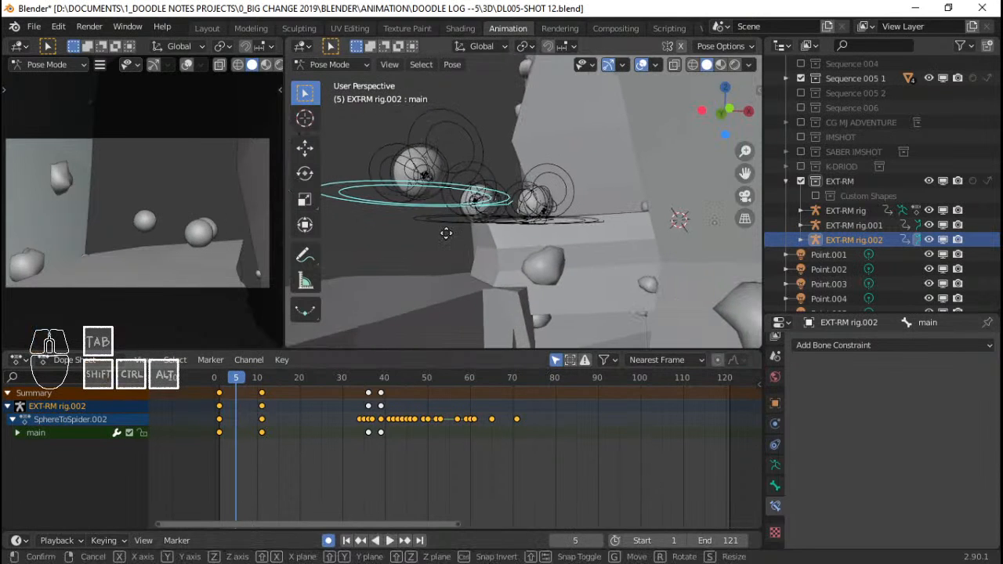
key("z")
right_click(441, 253)
At frame 1, lower the main bone of EXT-RM rig.002 along global Z towards the rock surface and replay the roll-in.
key("Down")
key("g")
key("z")
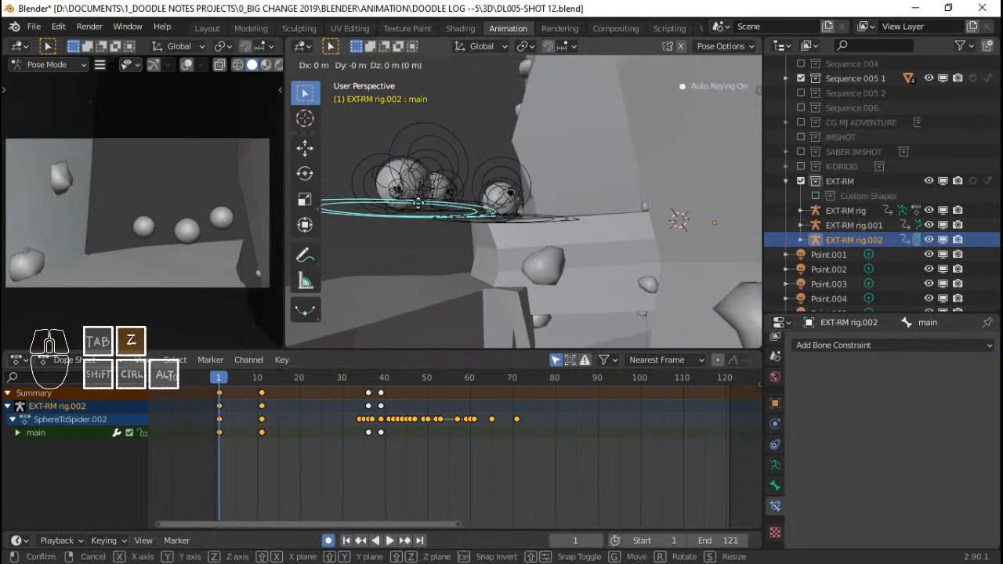
left_click(417, 256)
key("space")
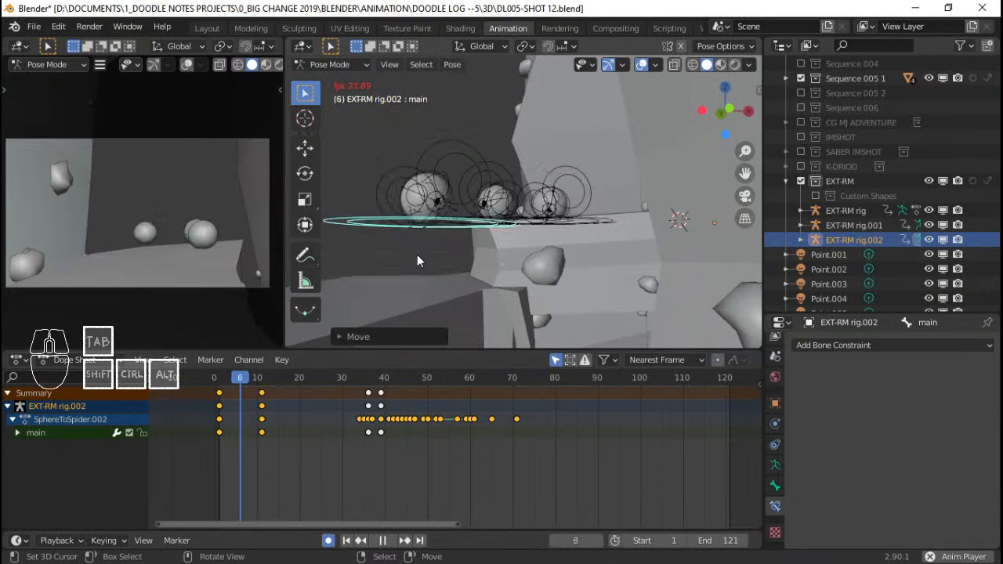
Shift the main bone's keyframe at frame 11 to frame 9 and replay the roll-in.
left_click_drag(187, 427, 253, 415)
right_click_drag(263, 395, 254, 397)
left_click(220, 397)
key("space")
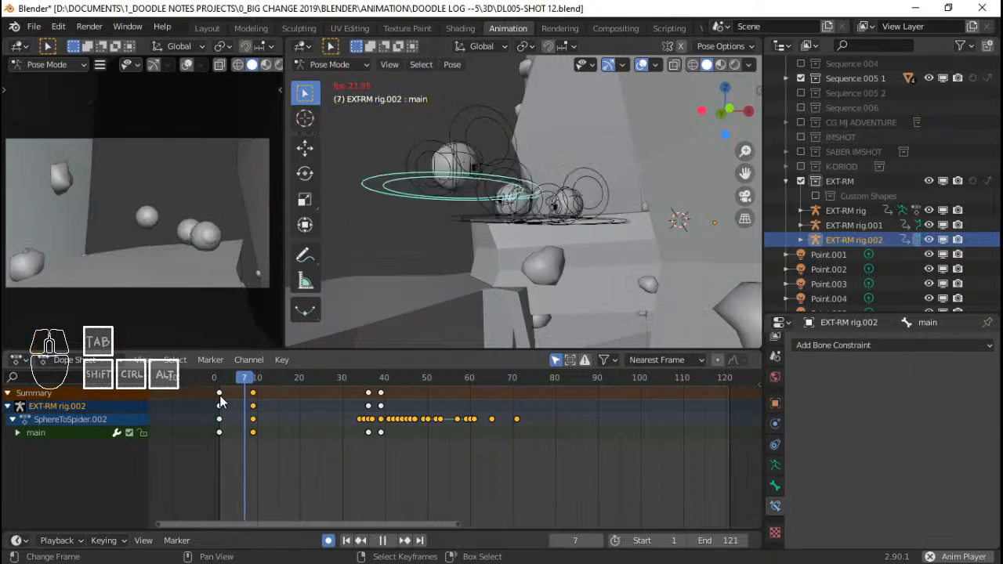
At frame 14, lower the main bone of EXT-RM rig.002 about 0.63 m along global Z onto the ground and replay.
left_click_drag(245, 396, 275, 402)
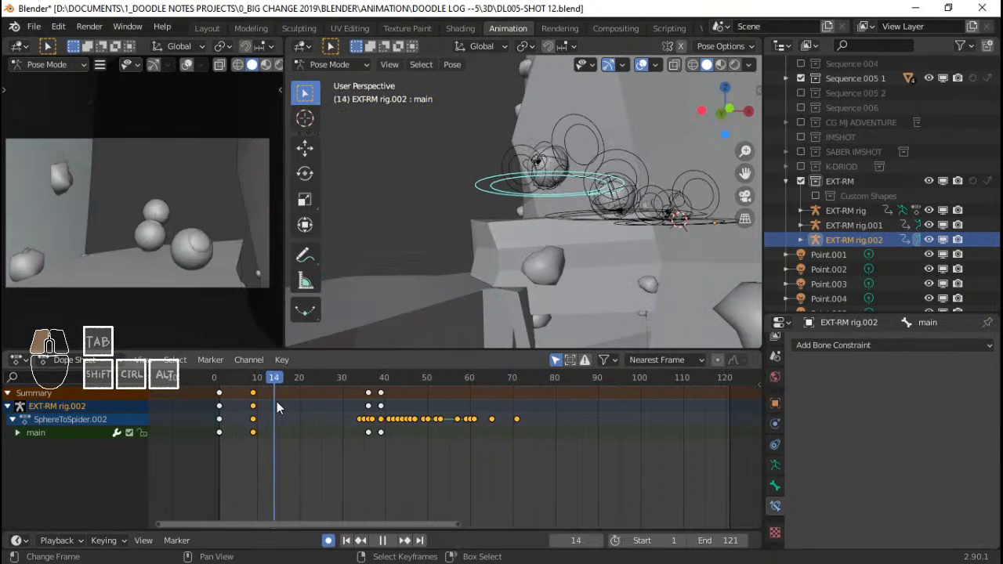
key("space")
key("g")
key("z")
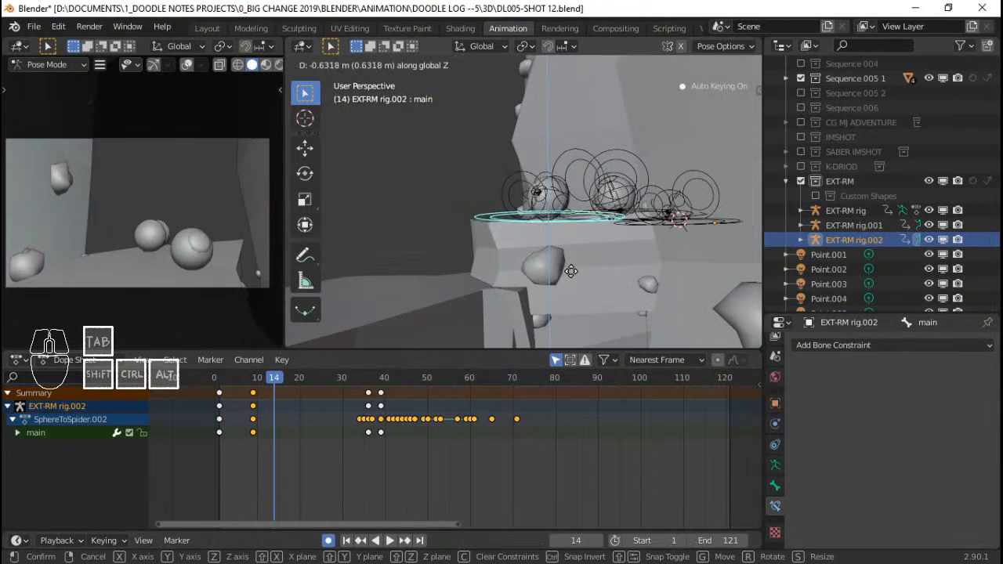
left_click(573, 275)
scroll(560, 204, "up", 4)
middle_click_drag(560, 204, 643, 315)
key("space")
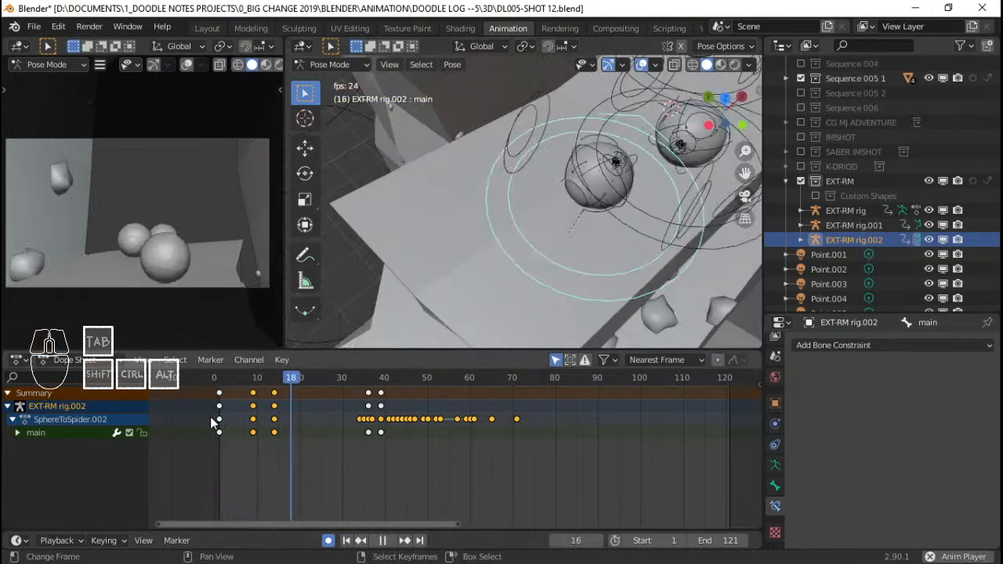
At frame 23, rotate the main bone of EXT-RM rig.002 and move it away from the neighbouring sphere in a wireframe top view.
left_click_drag(263, 419, 313, 420)
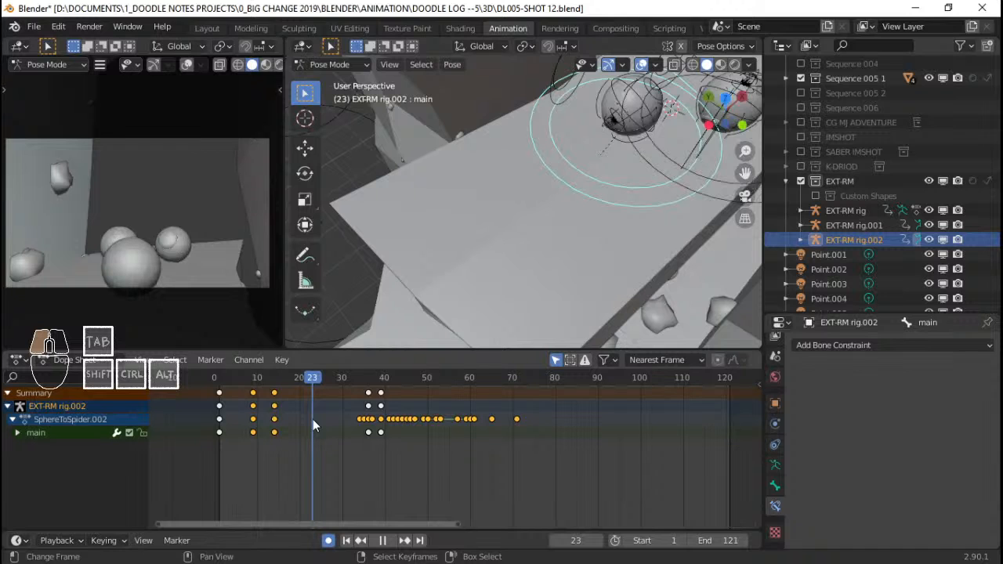
key("space")
mouse_move(486, 314)
middle_mouse_down()
mouse_move(680, 188)
mouse_move(586, 256)
mouse_move(522, 273)
middle_mouse_up()
key("KP_7")
scroll(561, 265, "down", 2)
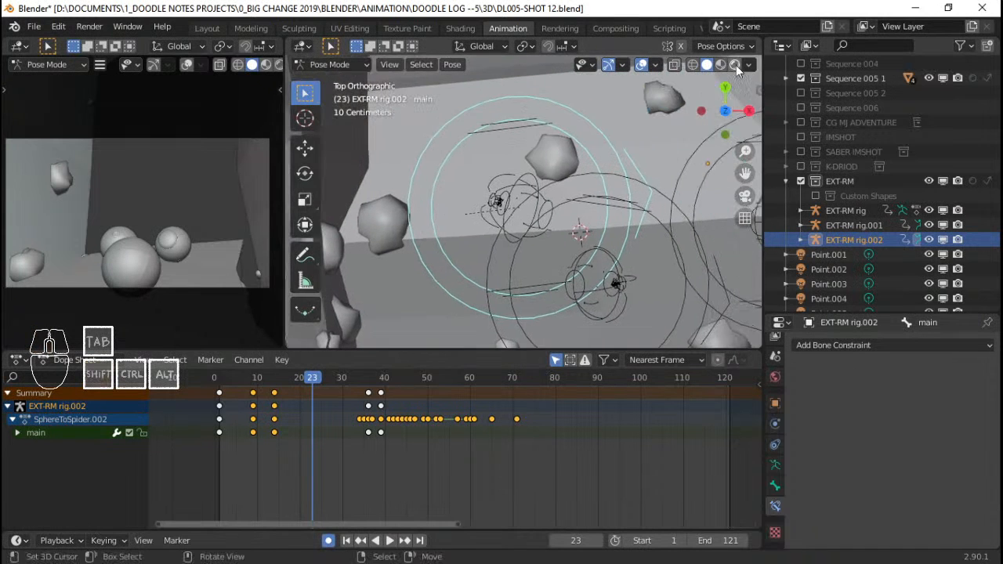
left_click(692, 66)
middle_click_drag(572, 185, 491, 211, "shift")
key("r")
left_click(591, 201)
key("g")
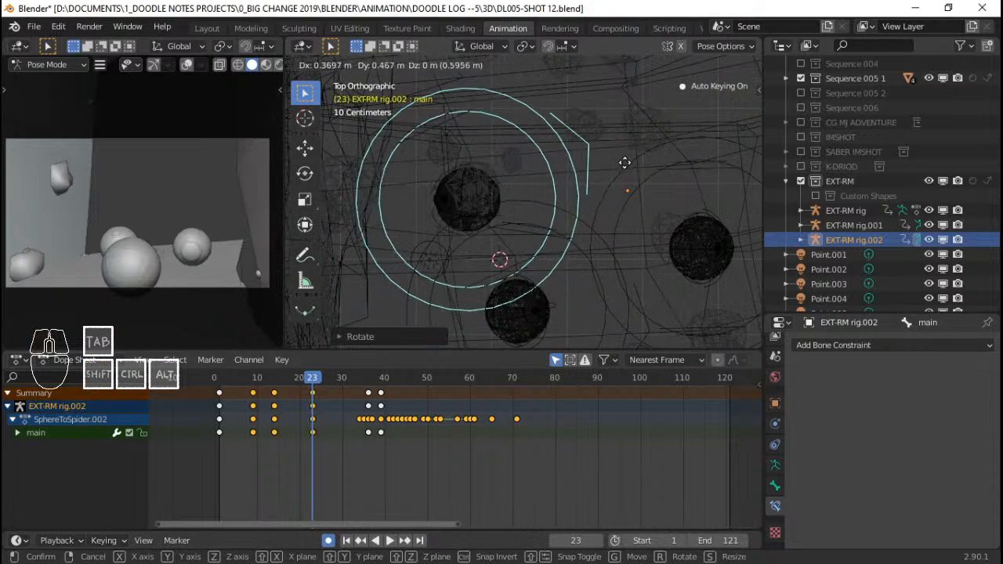
left_click(643, 153)
Replay the roll-in, then at frame 14 move the main bone of EXT-RM rig.002 sideways in top view, clear of the neighbouring sphere.
left_click(194, 399)
key("space")
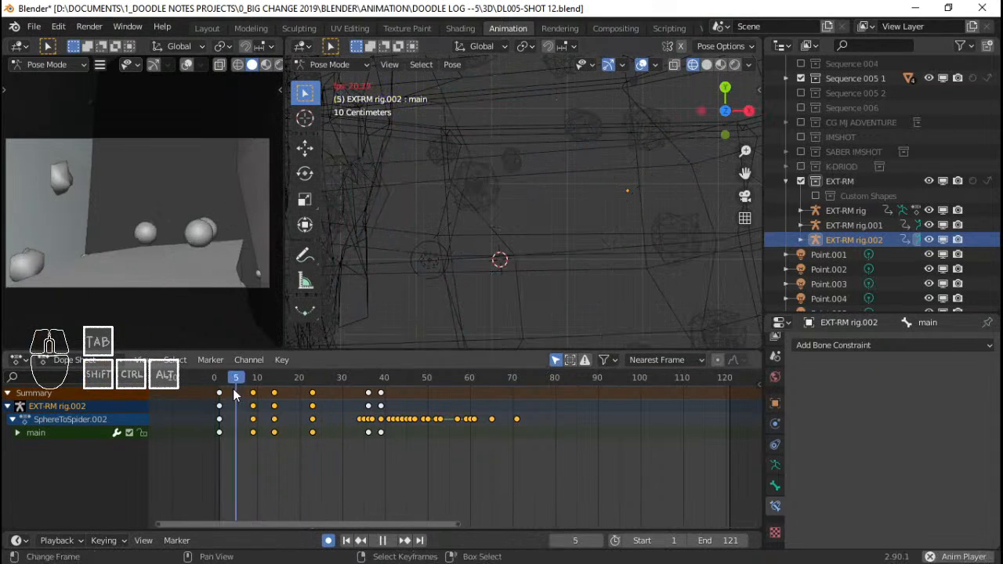
left_click_drag(235, 449, 276, 445)
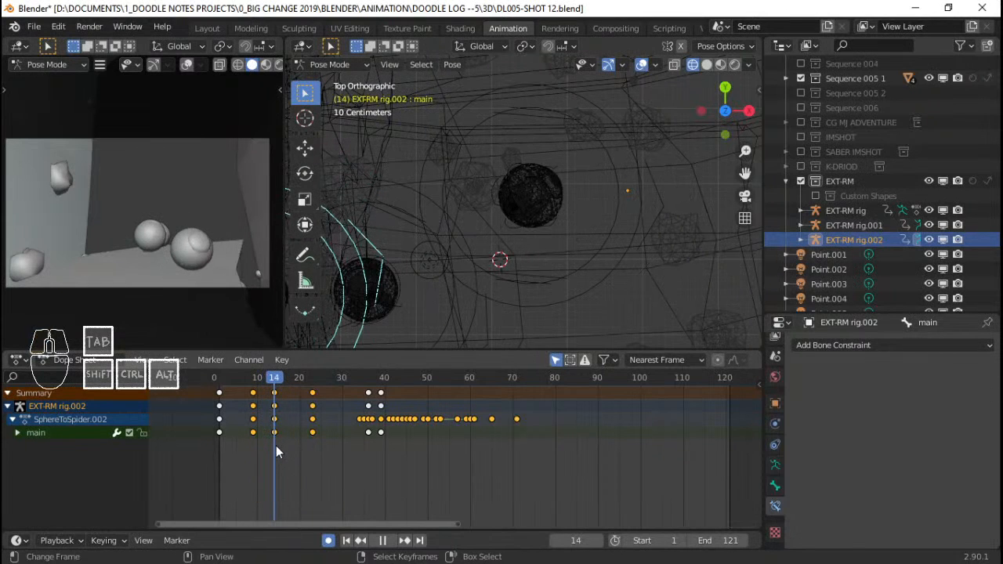
middle_click_drag(428, 221, 597, 226, "shift")
key("g")
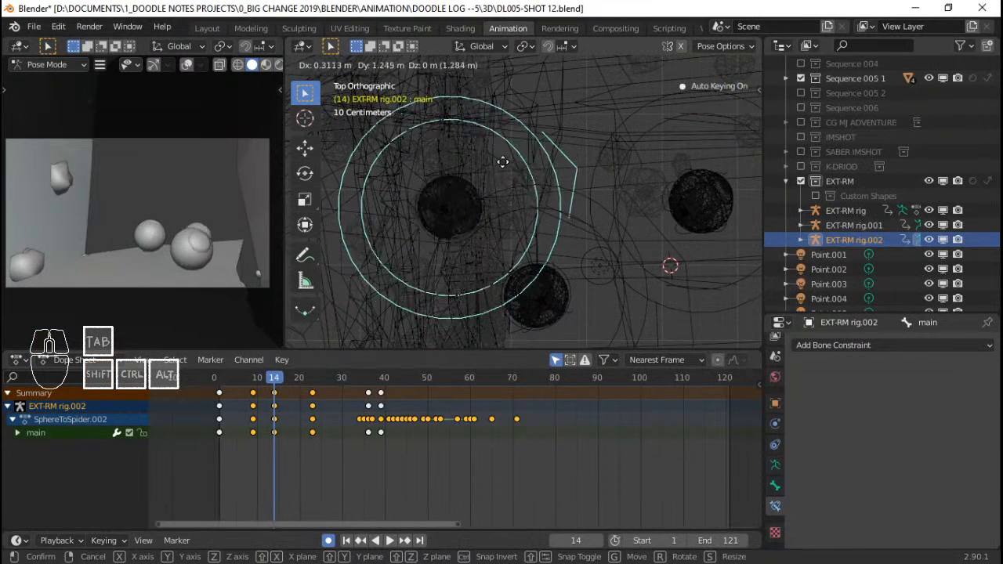
left_click(510, 134)
Return to solid shading and fine-tune the main bone's height along global Z at frame 14 so the sphere rests on the ground.
mouse_move(510, 134)
middle_mouse_down()
mouse_move(483, 249)
mouse_move(515, 119)
mouse_move(508, 208)
mouse_move(585, 255)
mouse_move(591, 242)
middle_mouse_up()
left_click(706, 65)
key("g")
key("z")
left_click(555, 241)
key("g")
key("z")
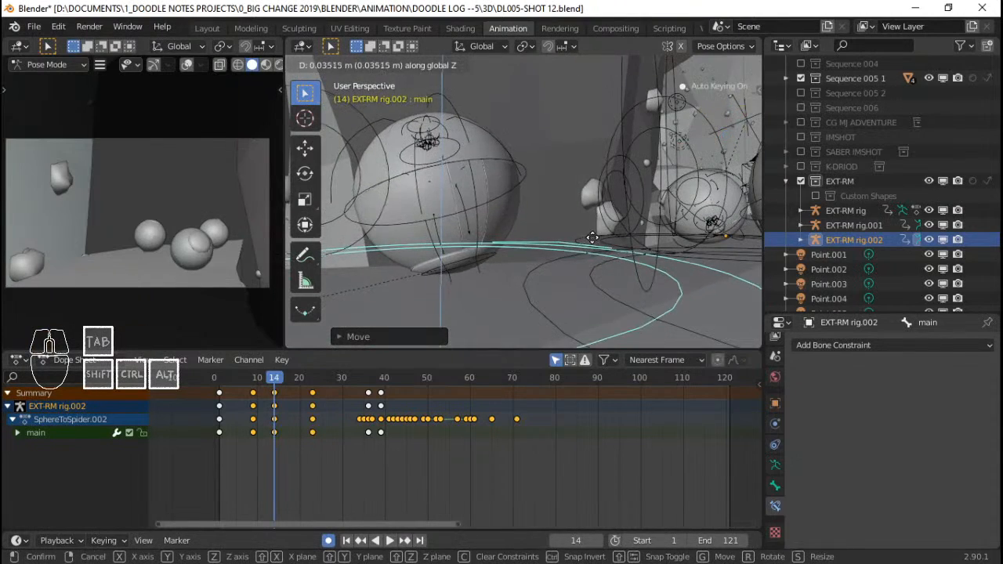
left_click(593, 238)
Replay the roll-in, delete the main bone's keyframe at frame 9 and play the motion again.
left_click(219, 422)
key("space")
key("space")
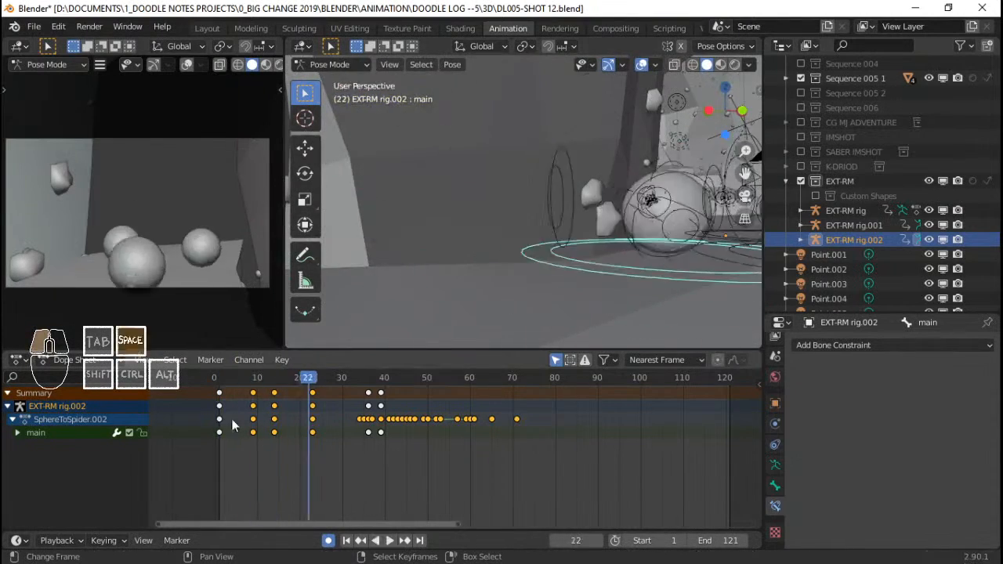
left_click(232, 426)
key("space")
right_click(254, 396)
key("x")
left_click(214, 400)
left_click(214, 401)
key("space")
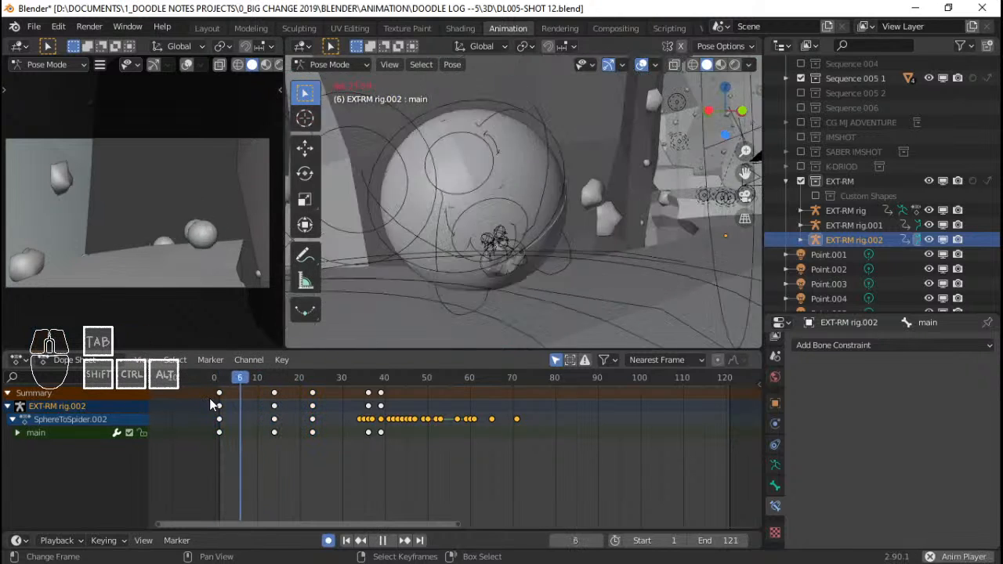
key("space")
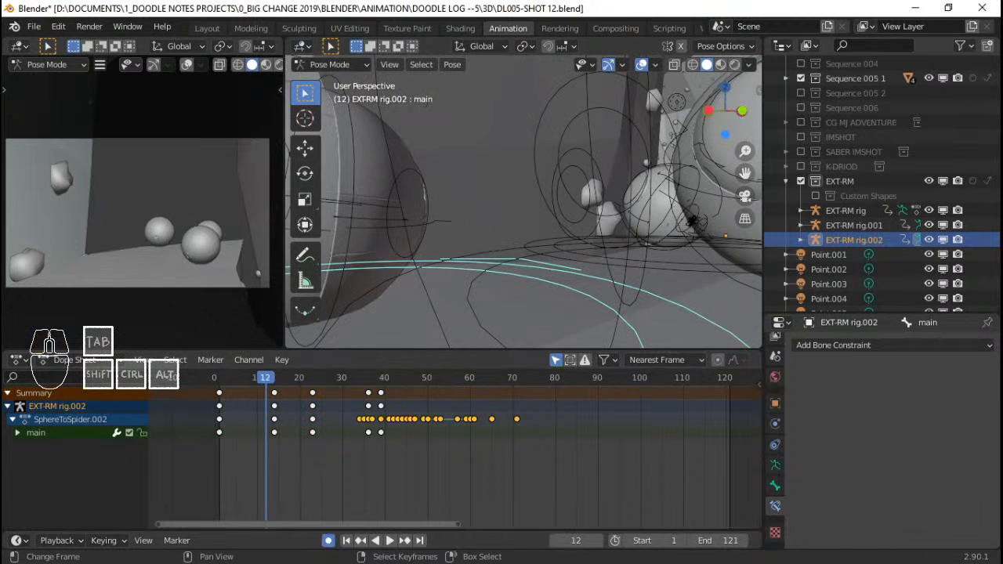
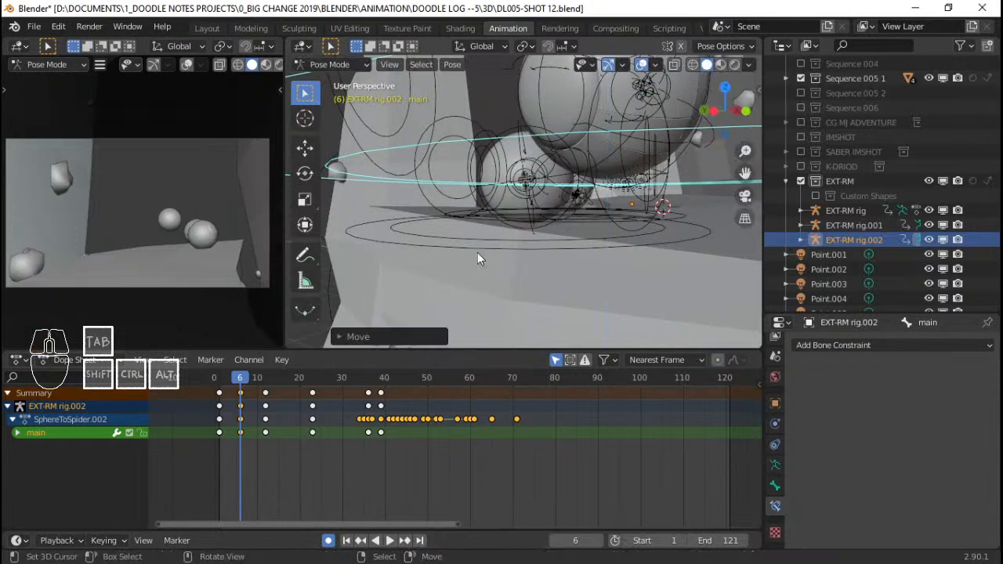
At frame 17, move the main bone of EXT-RM rig.002 along X and rotate it about -9° around global Z.
left_click_drag(220, 412, 288, 414)
middle_click_drag(566, 230, 571, 305)
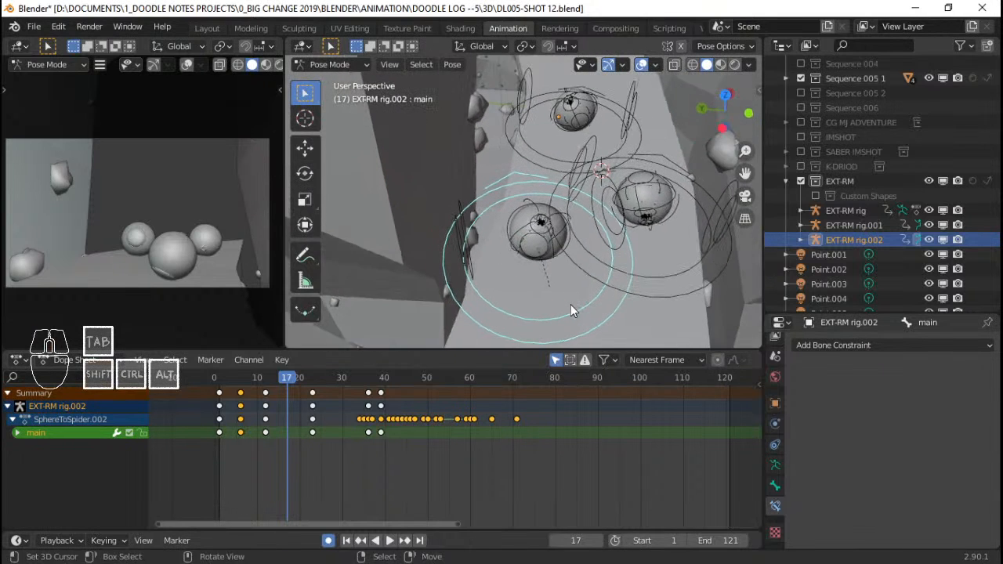
scroll(571, 306, "up", 2)
key("g")
key("x")
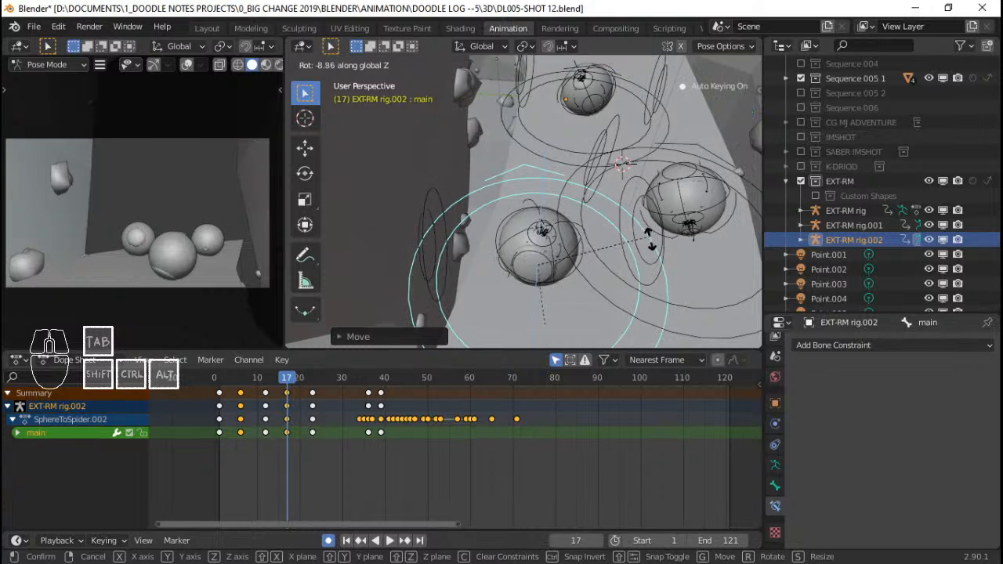
key("Escape")
Remove the main bone's keyframe at frame 23 and reposition the bone at frame 24.
key("space")
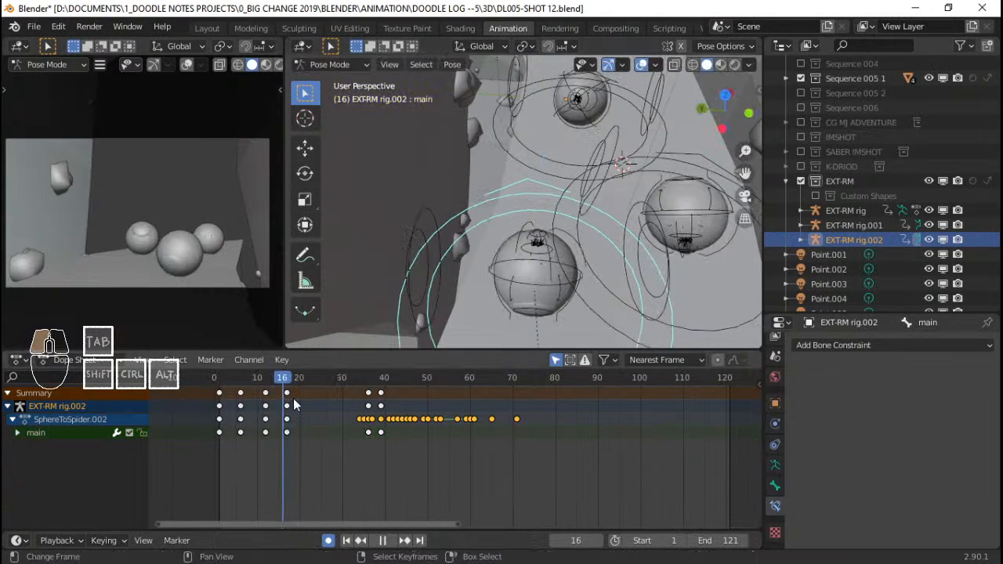
left_click_drag(328, 408, 316, 407)
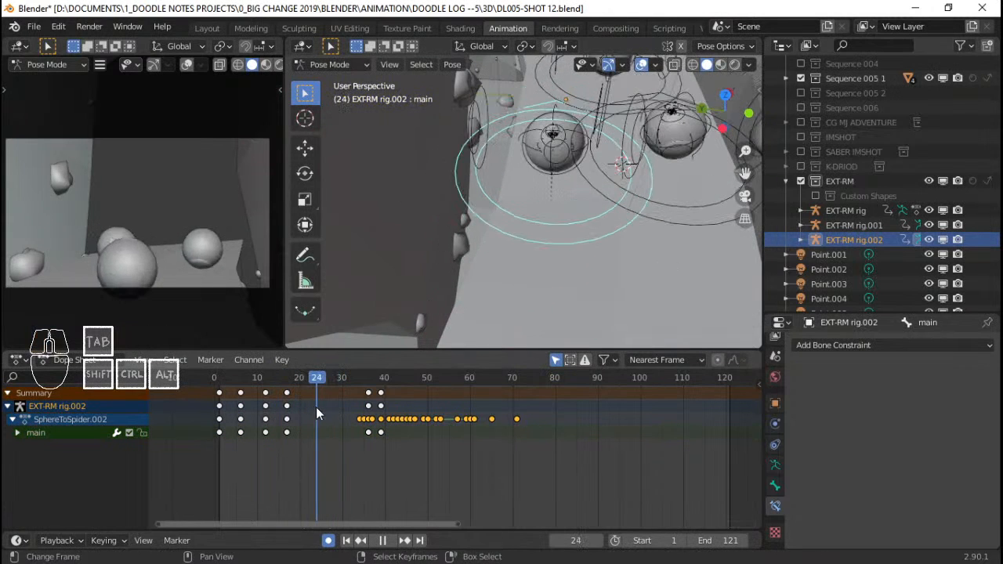
middle_click_drag(545, 283, 533, 334, "shift")
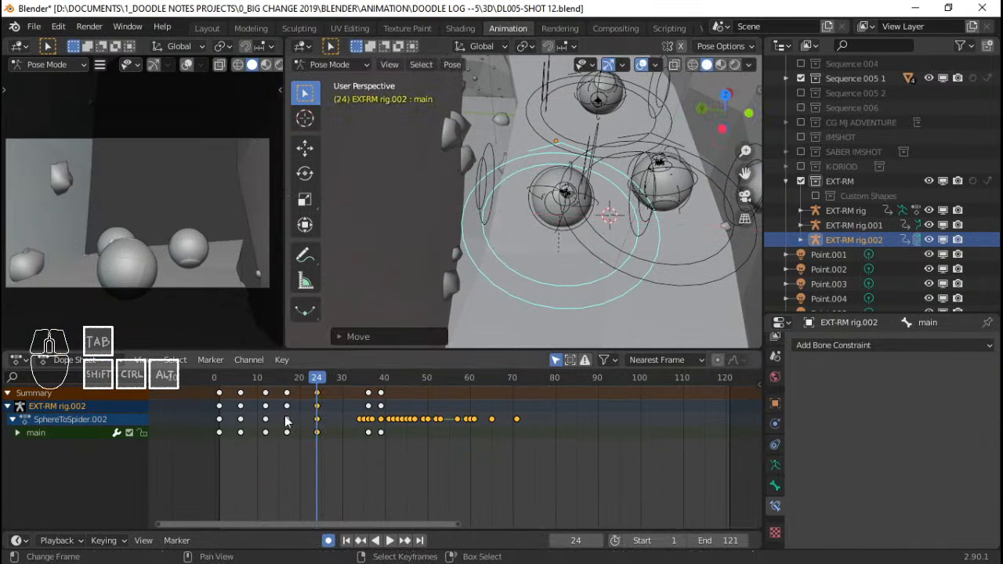
Replay the shot repeatedly from its start and examine how the three spheres roll in and unfold.
left_click_drag(286, 422, 230, 419)
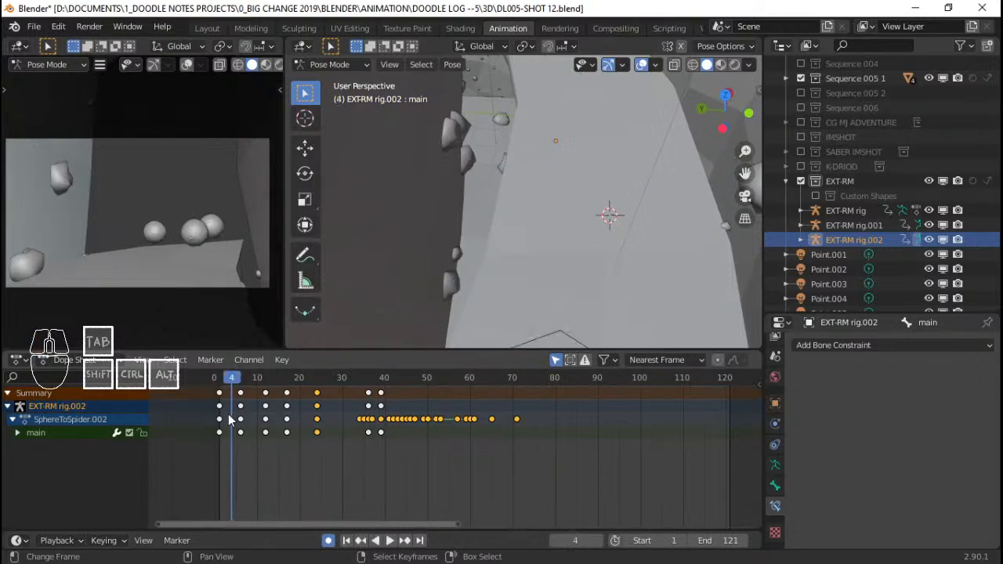
key("space")
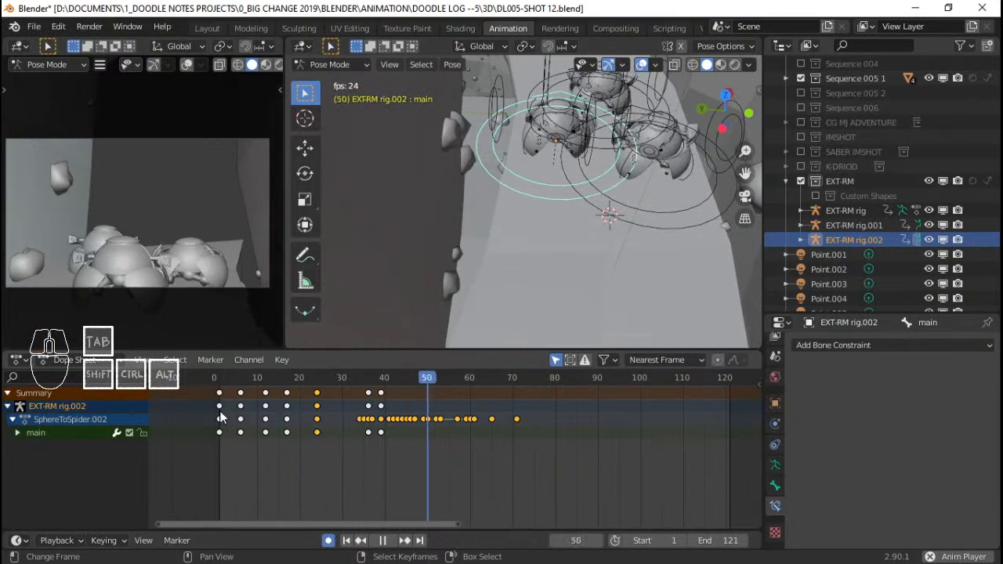
left_click(199, 411)
key("space")
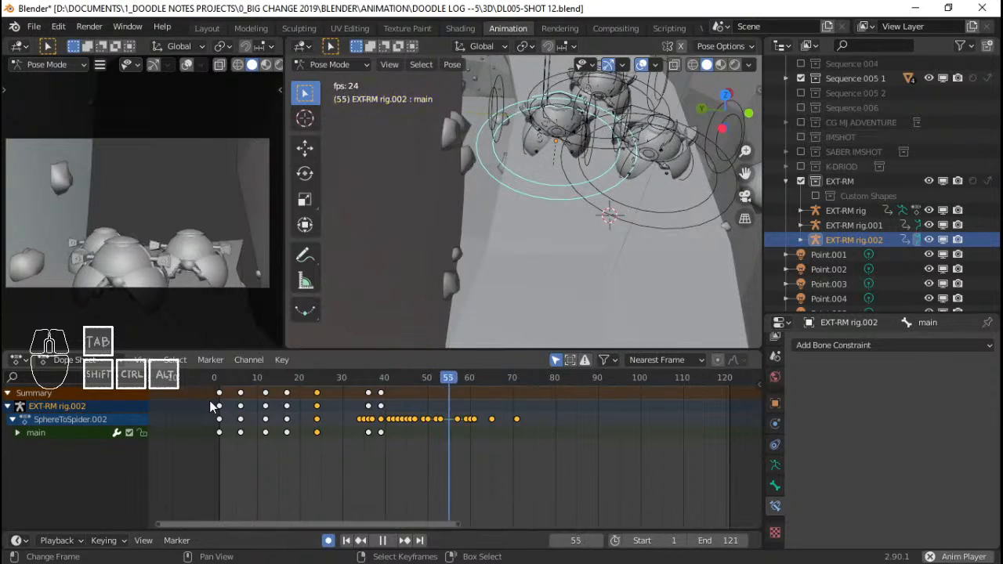
left_click(219, 408)
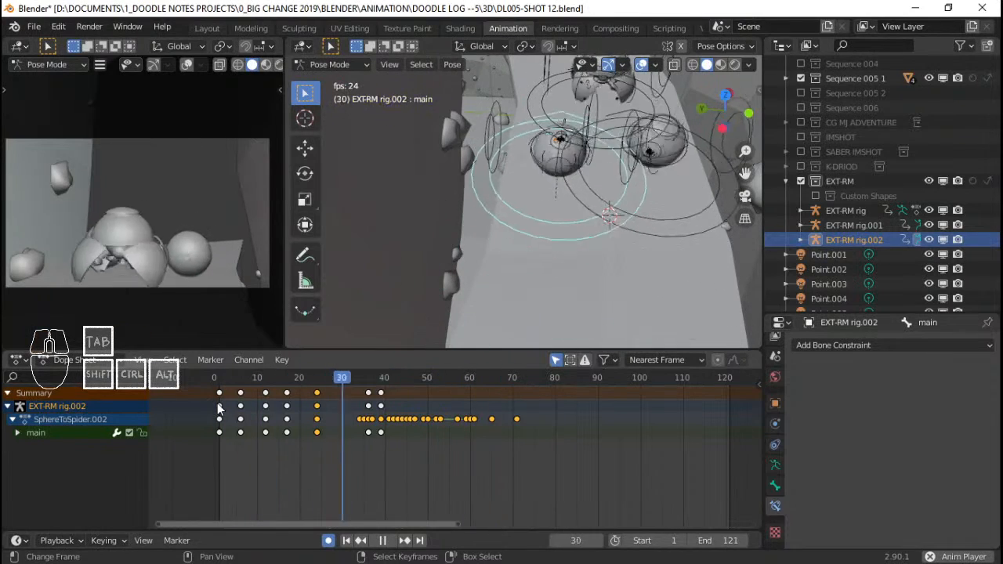
Return to Object Mode, look through the shot camera and select it.
key("ctrl+Tab")
middle_click_drag(630, 149, 562, 214)
key("KP_0")
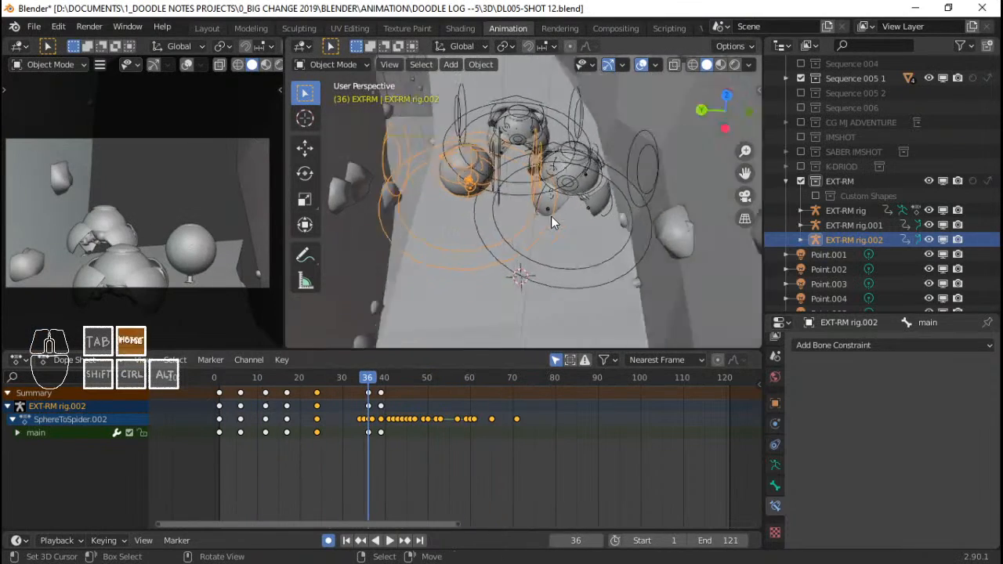
left_click(558, 84)
scroll(555, 202, "down", 3)
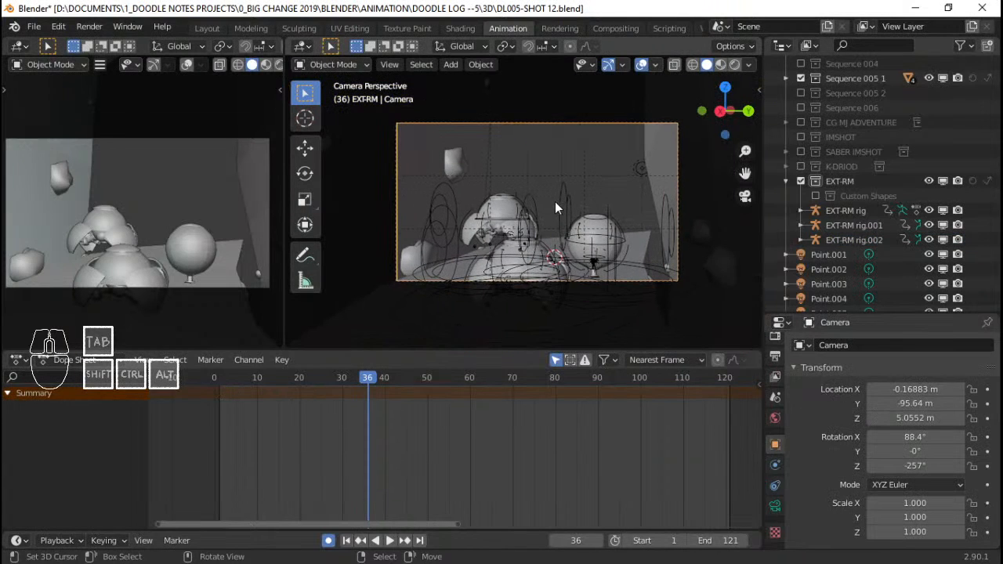
At frame 1, push the camera forward about 7.5 m along its local Z and rotate it about -15° around global Z.
left_click(217, 441)
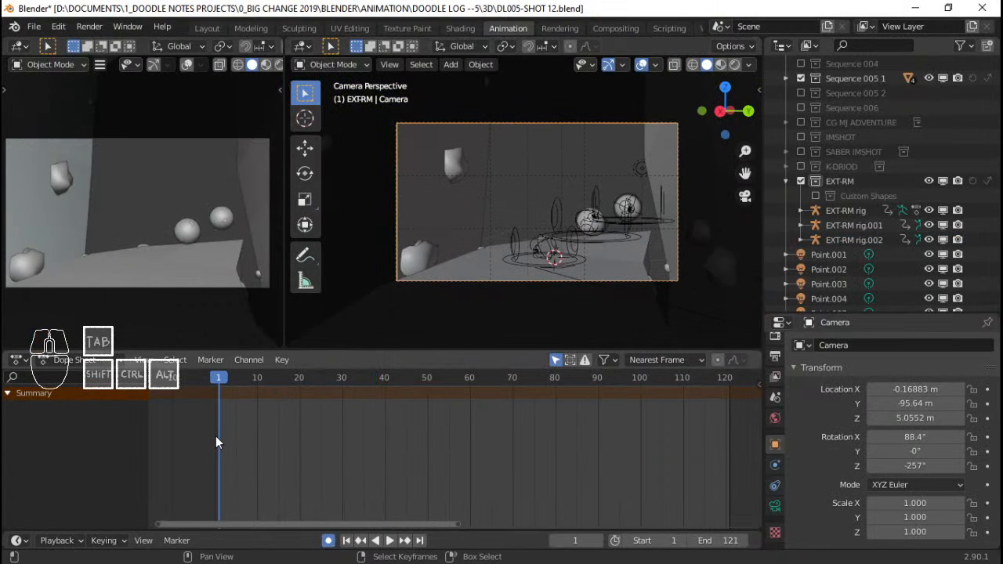
key("z")
key("z")
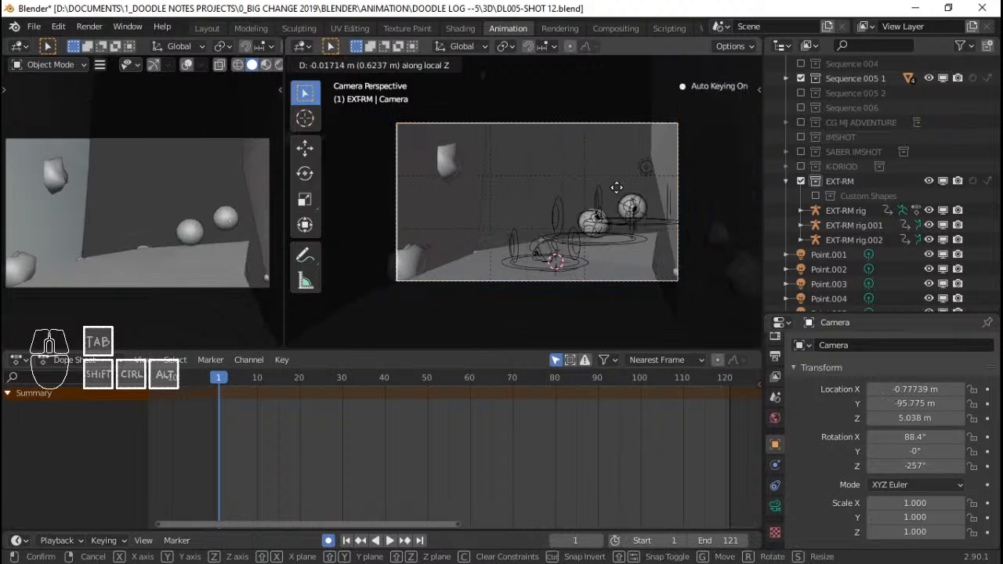
left_click(646, 131)
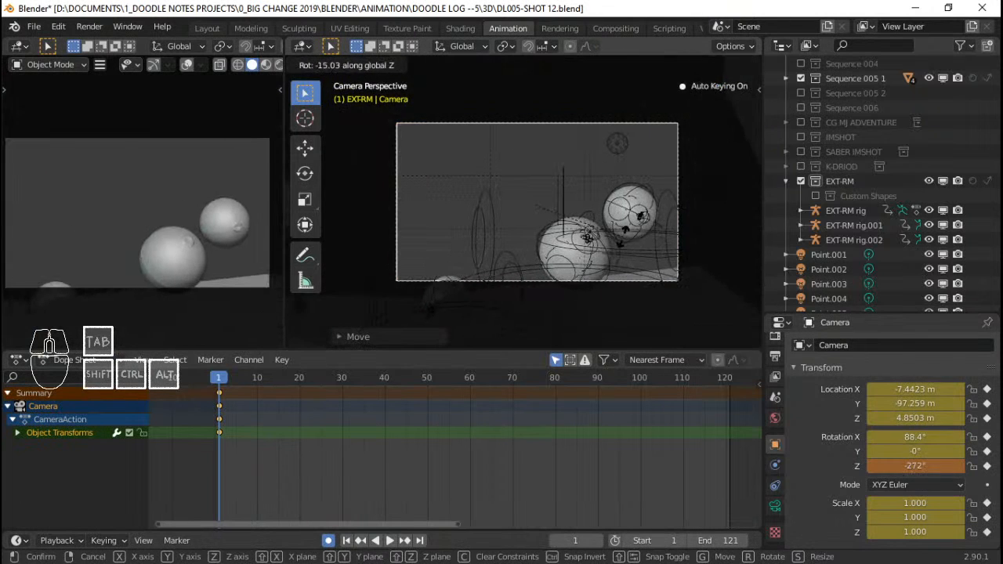
left_click(624, 237)
Shift the camera about 0.34 m sideways along its local X at frame 1.
key("g")
key("x")
key("x")
left_click(645, 237)
key("r")
key("x")
key("x")
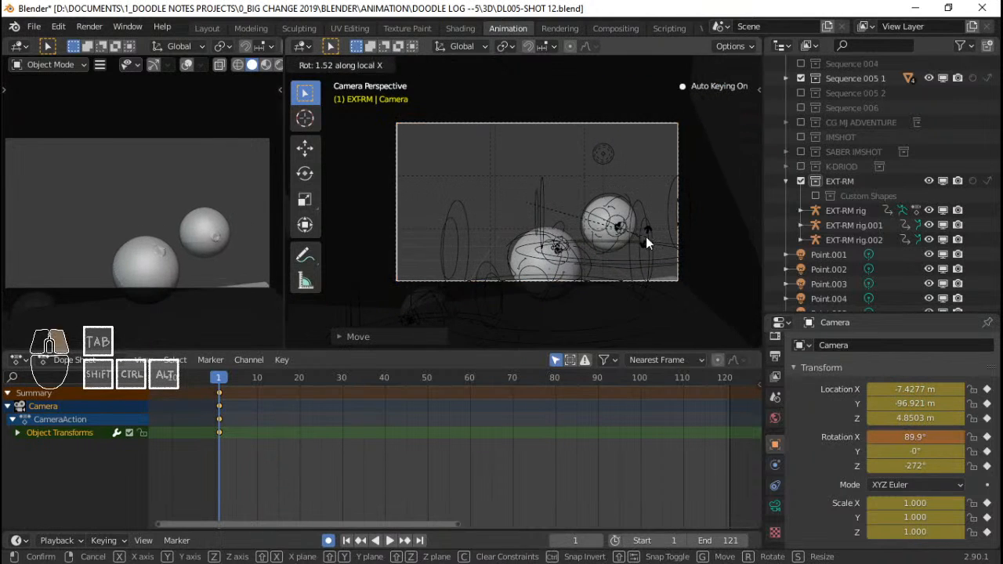
right_click(648, 238)
Lower the camera about 0.6 m along global Z at frame 1.
key("g")
key("z")
left_click(645, 275)
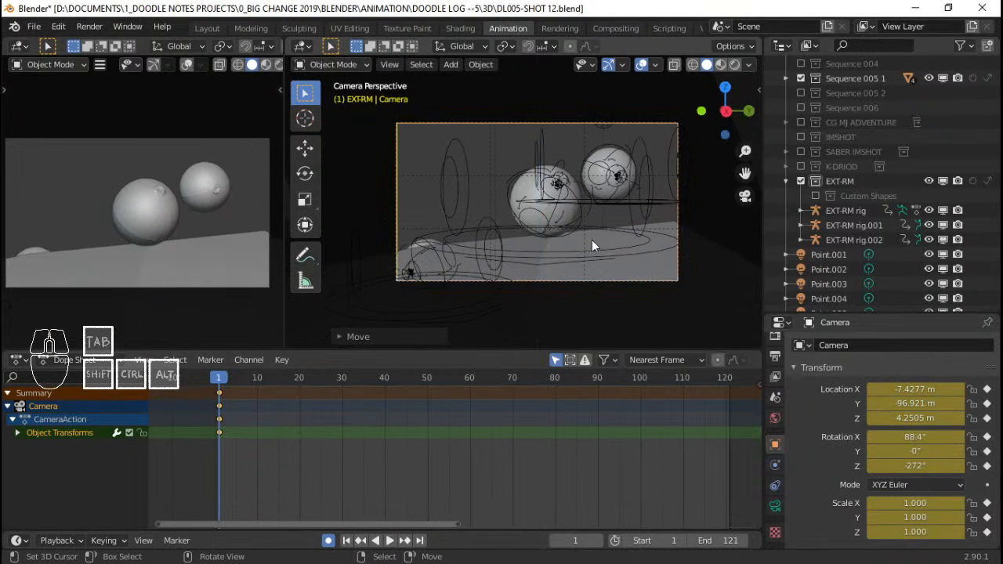
Slide the camera about 0.24 m along its local X and rotate it around global Z to about -271°.
key("Home")
key("g")
key("x")
key("x")
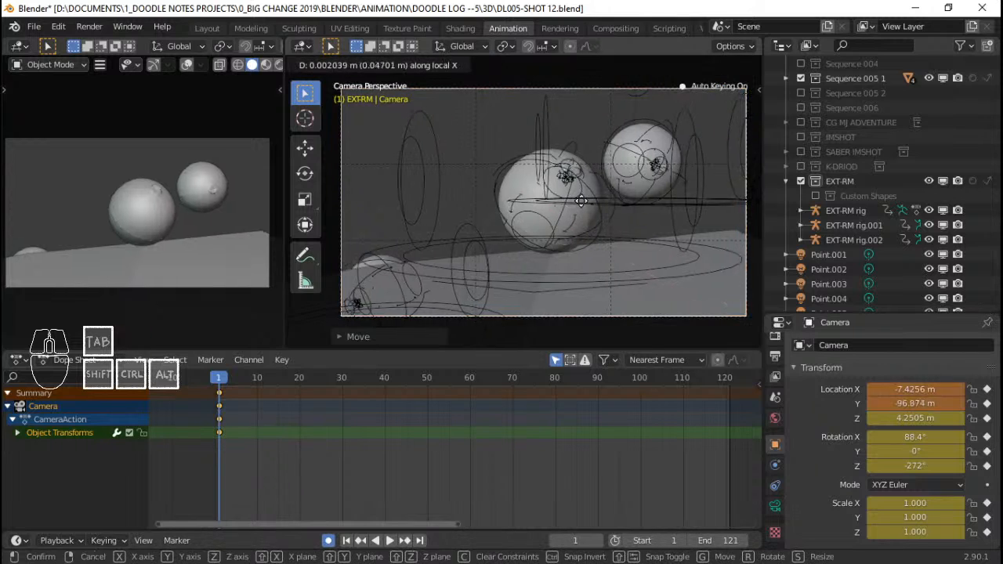
left_click(593, 201)
key("r")
key("z")
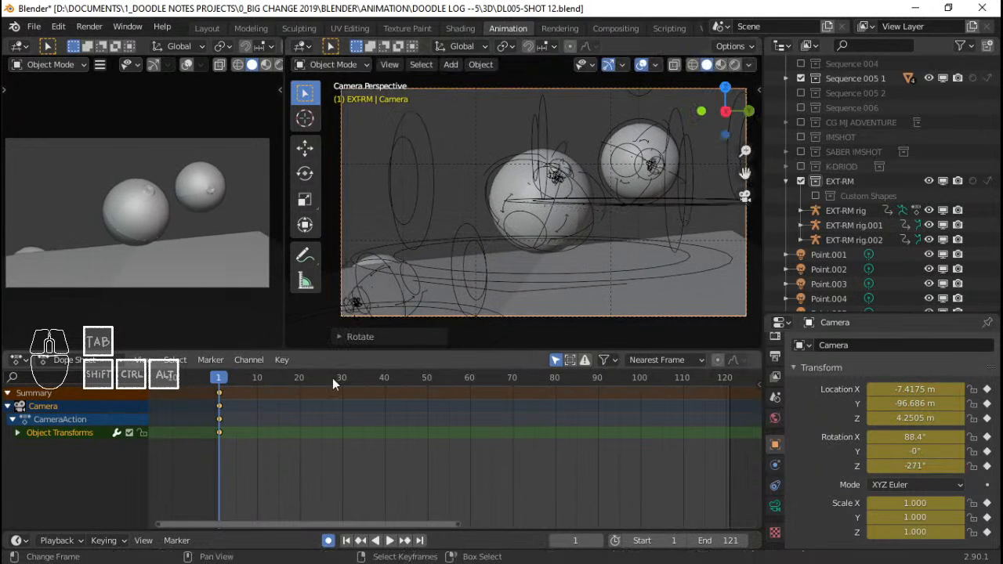
At frame 42, pull the camera back about 6.8 m along its local Z and shift it freely about 0.29 m.
key("space")
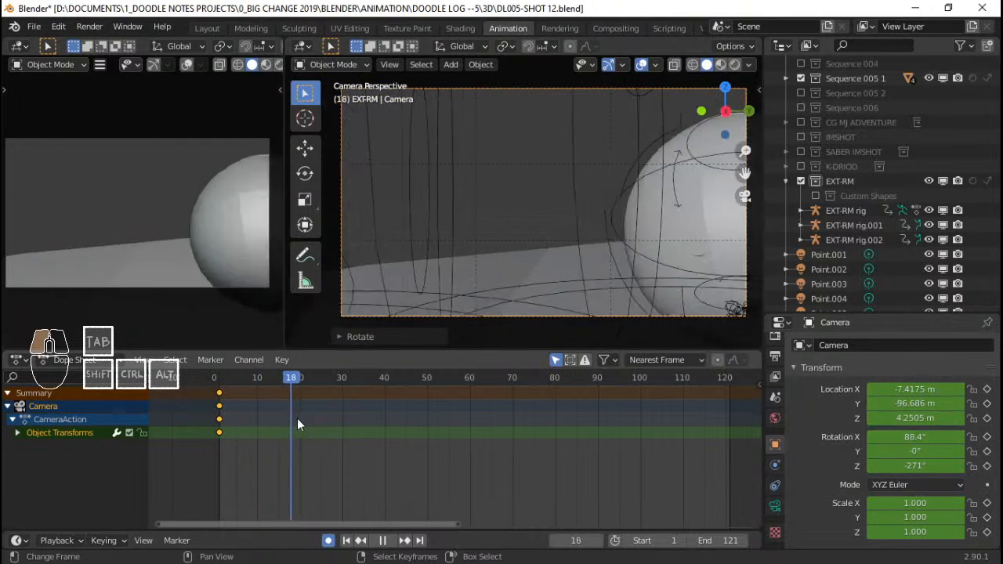
key("space")
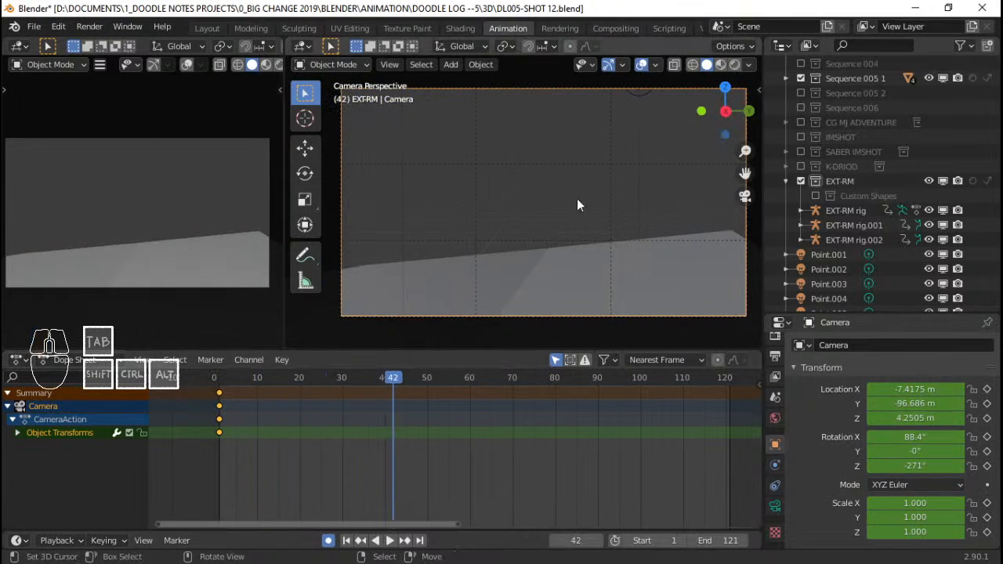
key("g")
key("z")
key("z")
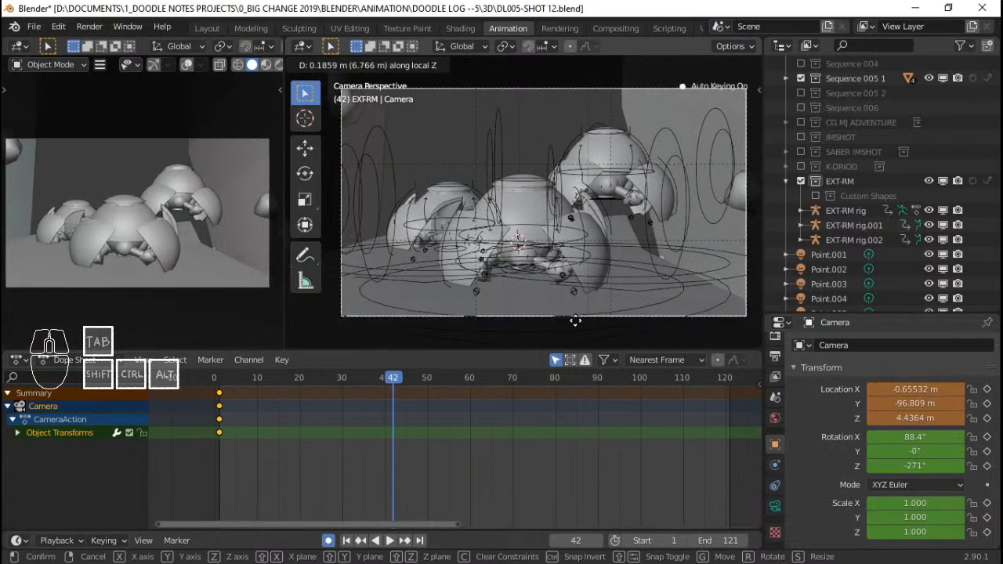
left_click(640, 225)
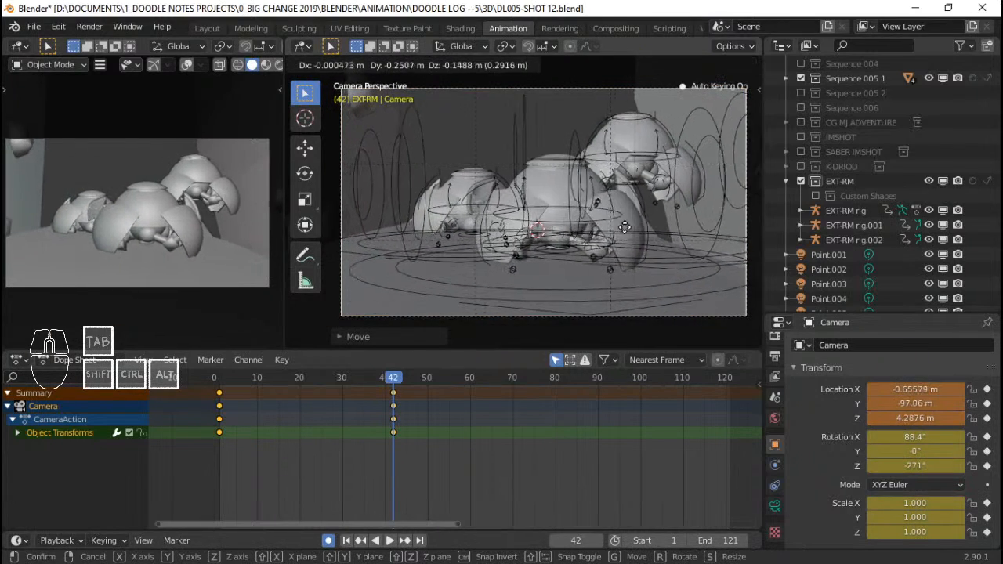
left_click(665, 220)
Reframe the three robots at frame 42 by shifting the camera sideways and rotating it around global Z to about -267°.
key("r")
key("z")
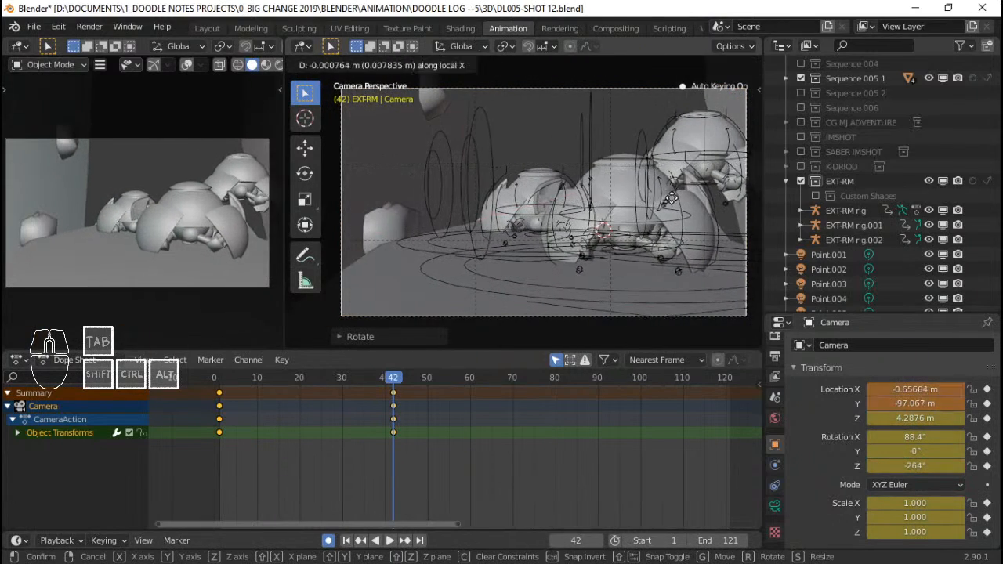
left_click(704, 202)
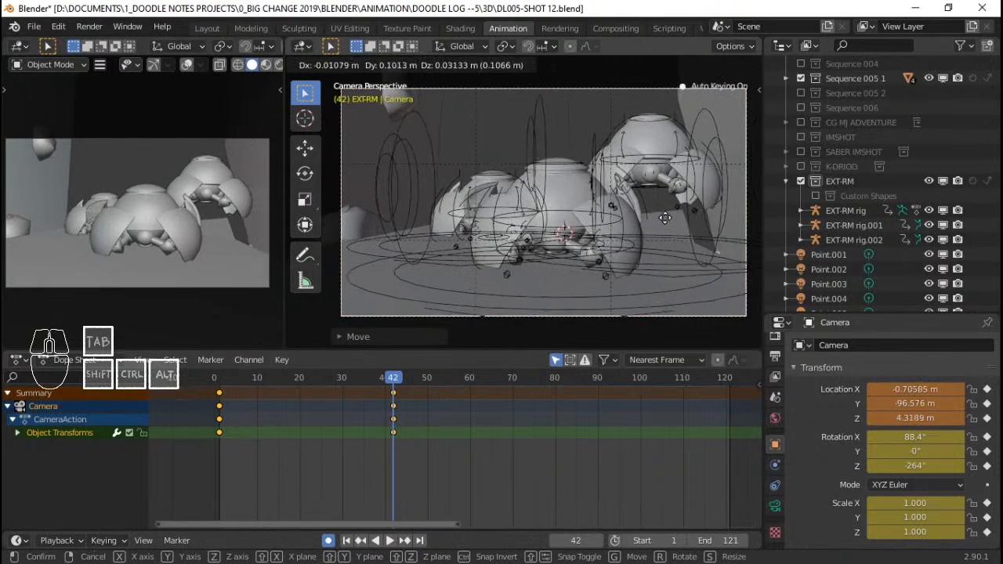
left_click(673, 220)
key("r")
key("z")
left_click(662, 222)
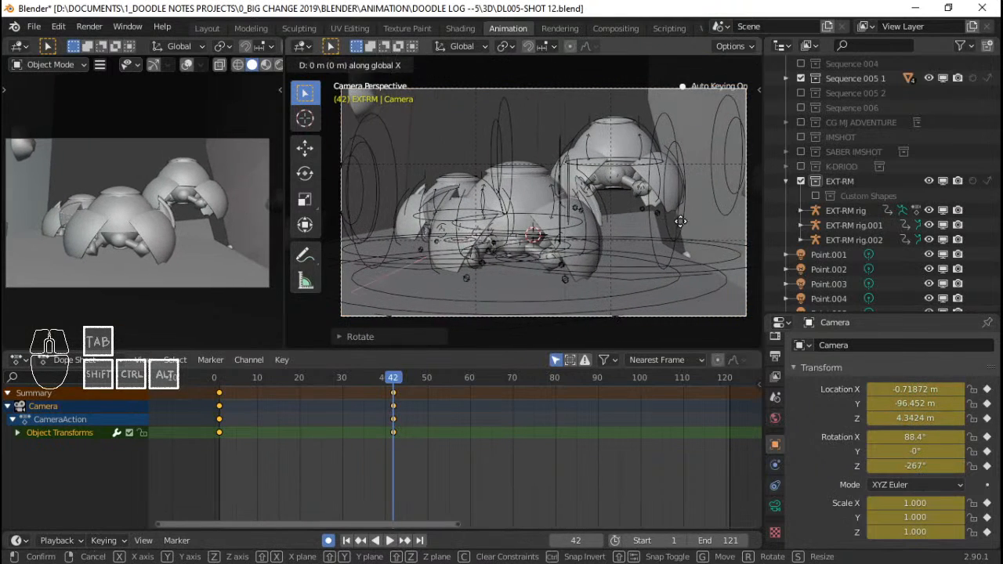
Slide the camera about 0.24 m along its local X at frame 42 and play the shot from the start.
key("g")
key("x")
key("x")
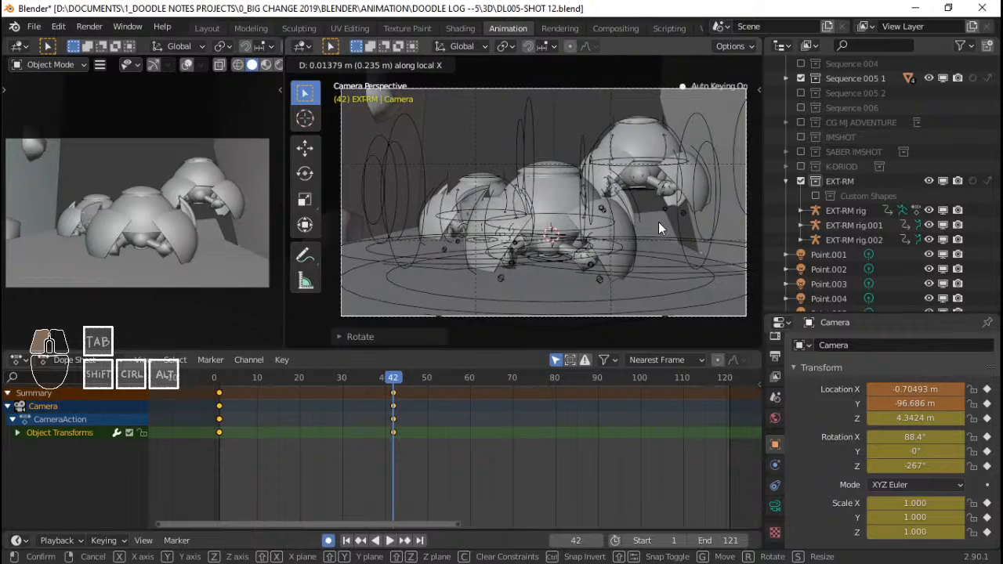
left_click(210, 407)
key("space")
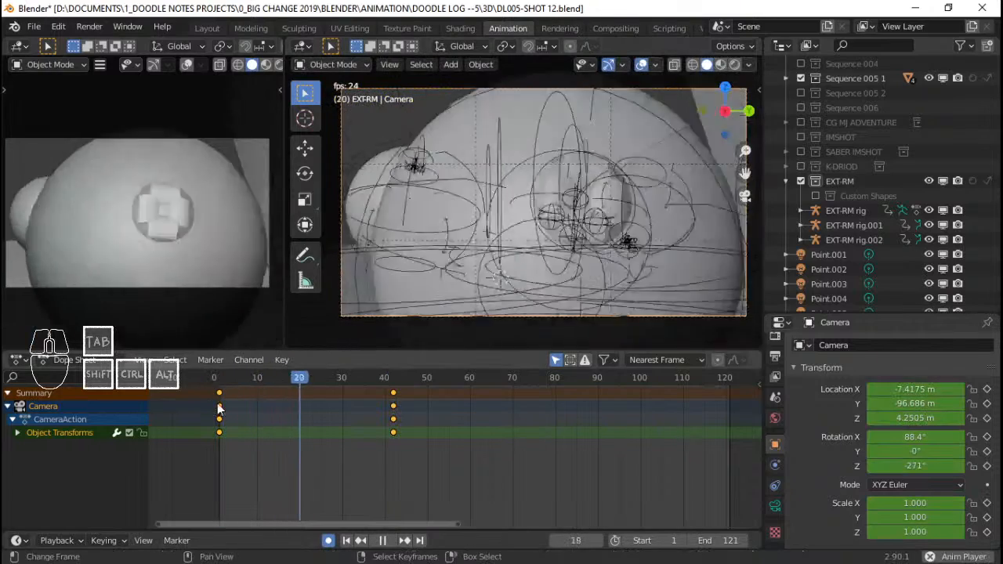
key("space")
At frame 13, pull the camera back about 1.3 m along local Z, rotate it about -11° around global Z and replay.
left_click_drag(224, 407, 272, 411)
key("g")
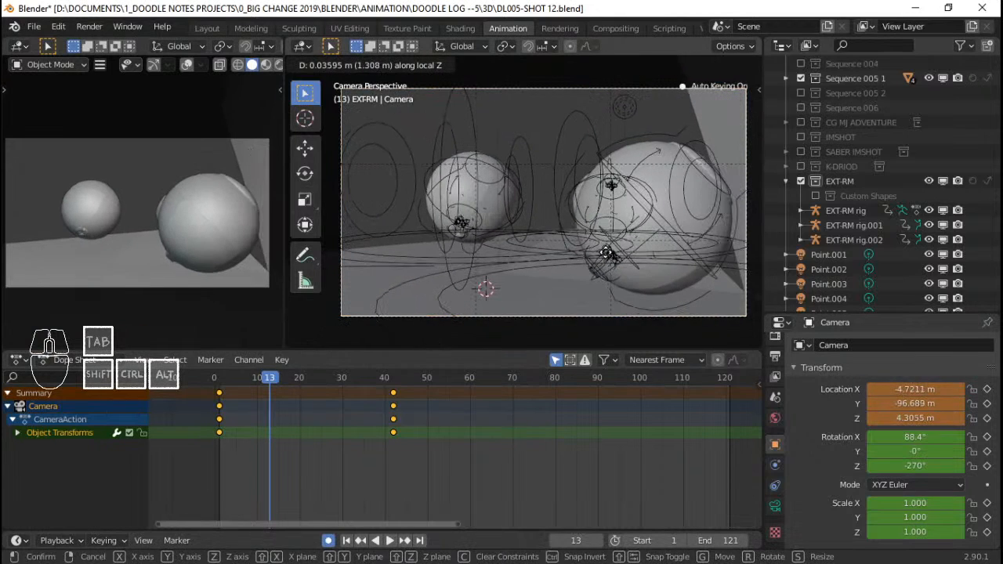
left_click(617, 247)
key("r")
key("z")
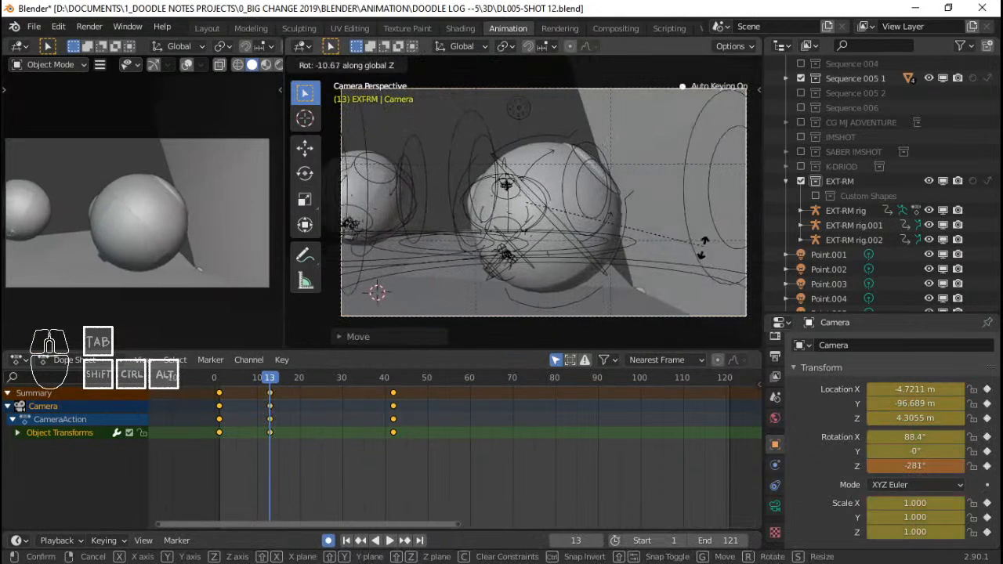
left_click(703, 249)
left_click(212, 407)
key("space")
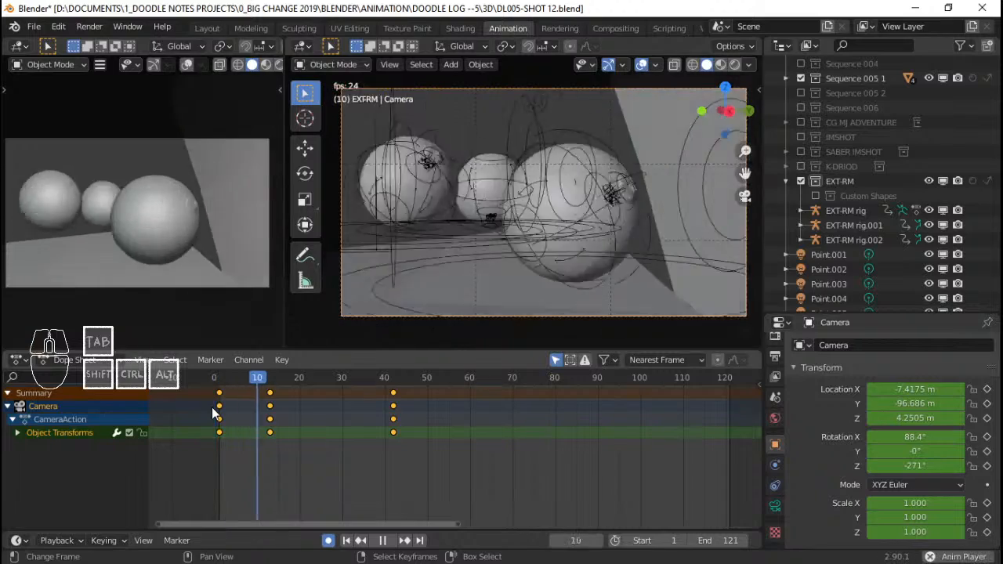
At frame 26, rotate the camera around global Z to about -262° and replay the shot.
left_click_drag(213, 407, 325, 408)
key("r")
key("z")
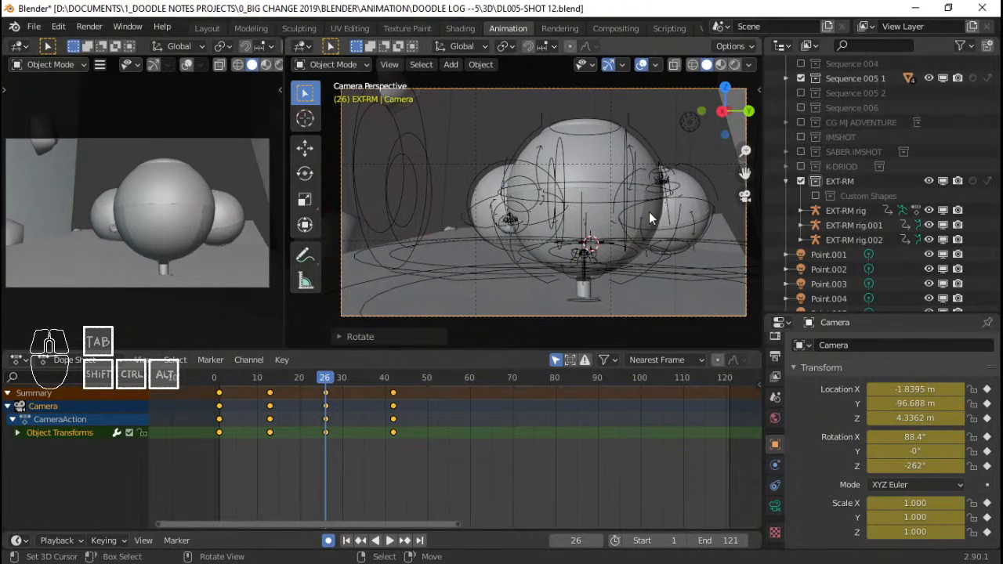
left_click(229, 393)
key("space")
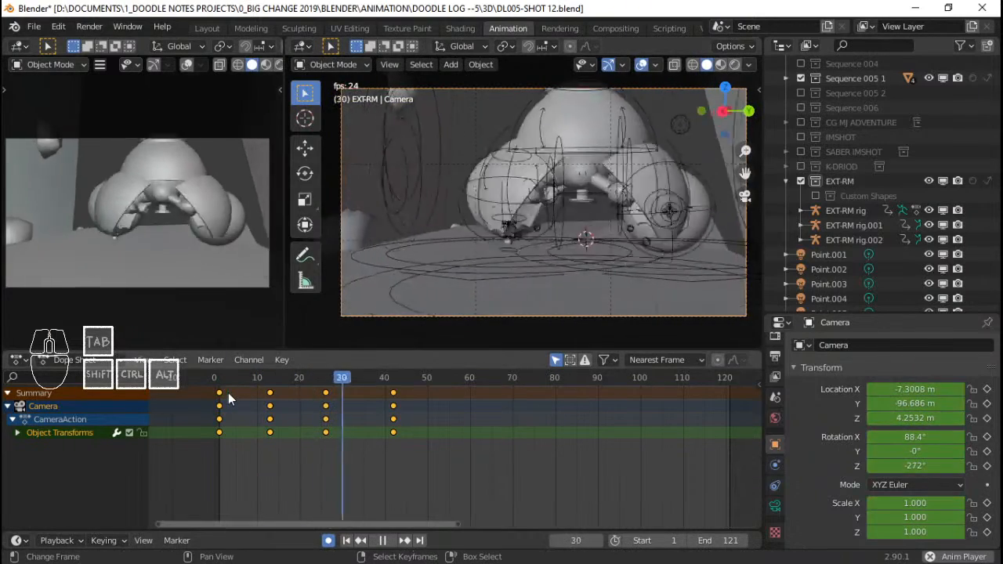
Move the camera's last keyframe to frame 38 and play the shot again.
left_click(229, 394)
key("space")
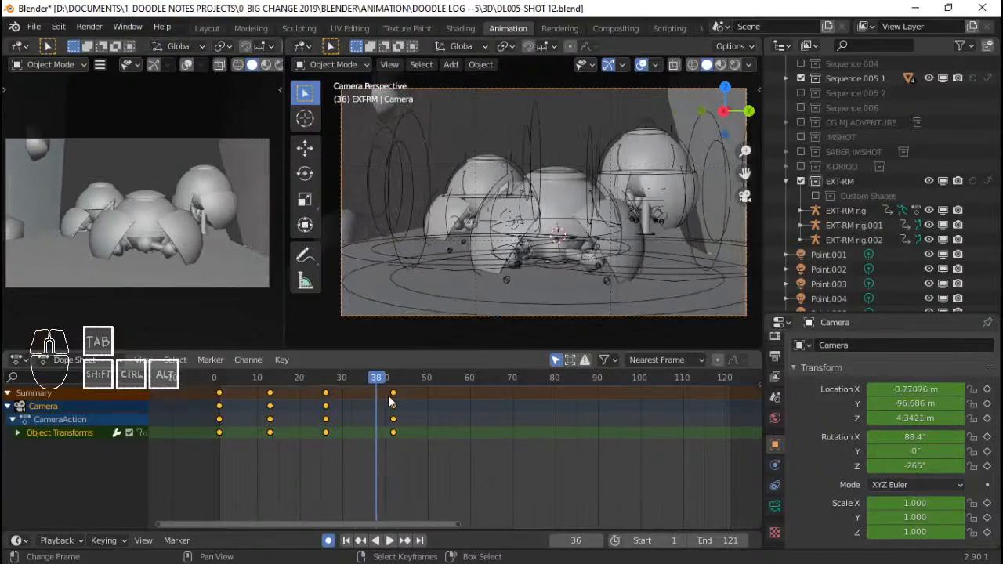
left_click(262, 393)
key("space")
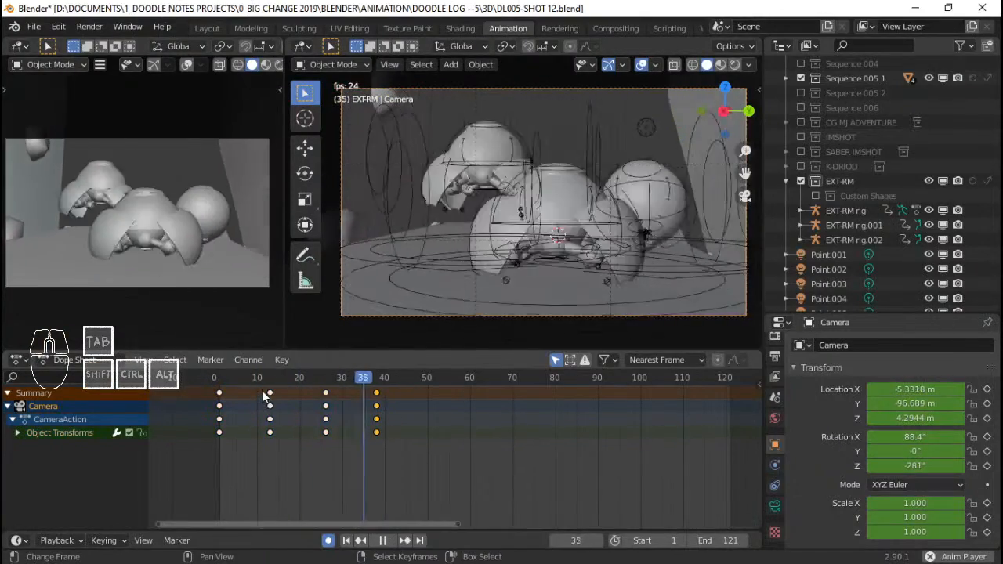
Replay the shot several times from its start and examine the camera's movement against the rolling spheres.
left_click(257, 397)
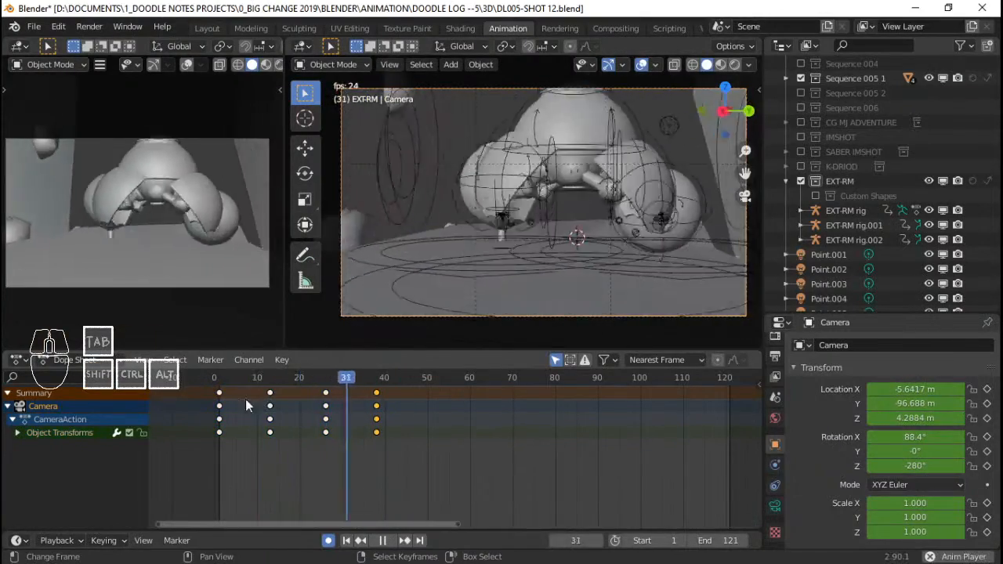
key("space")
left_click(220, 403)
key("space")
key("space")
mouse_move(220, 405)
left_mouse_down()
mouse_move(308, 405)
mouse_move(205, 407)
left_mouse_up()
key("space")
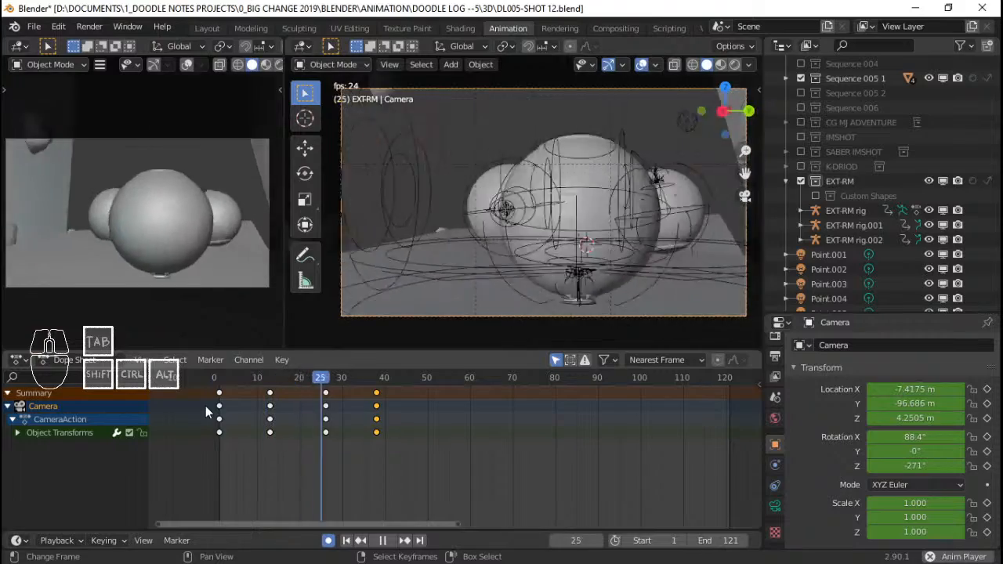
Delete the camera's keyframe at frame 13 and replay the shot from its start.
left_click_drag(231, 414, 265, 405)
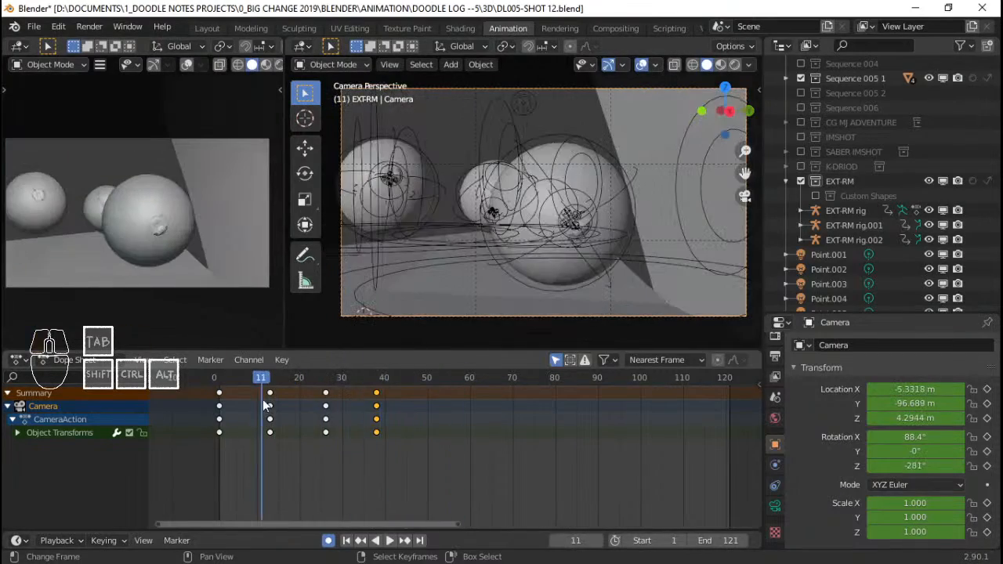
right_click(270, 397)
key("Delete")
left_click(208, 395)
key("space")
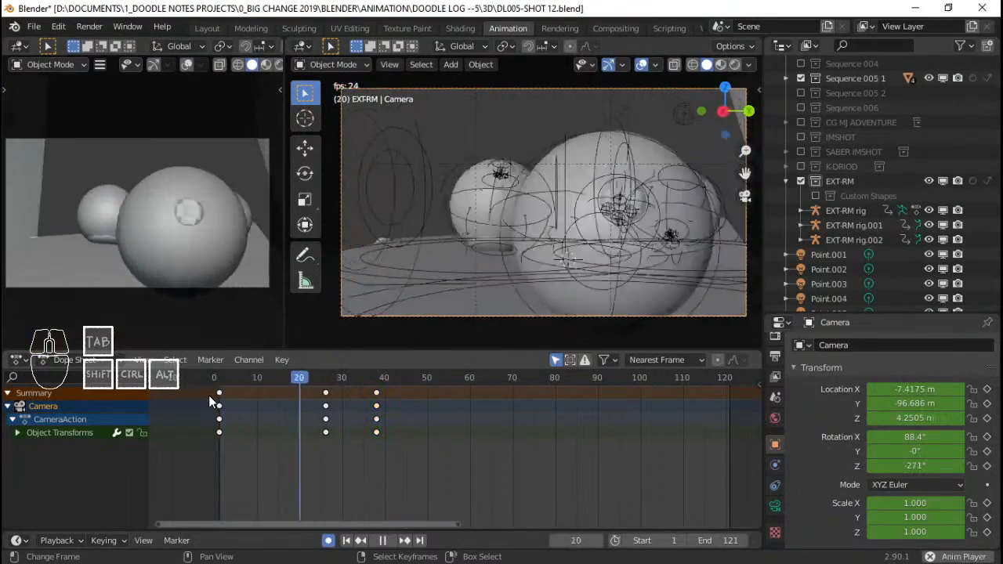
key("space")
left_click(233, 394)
key("space")
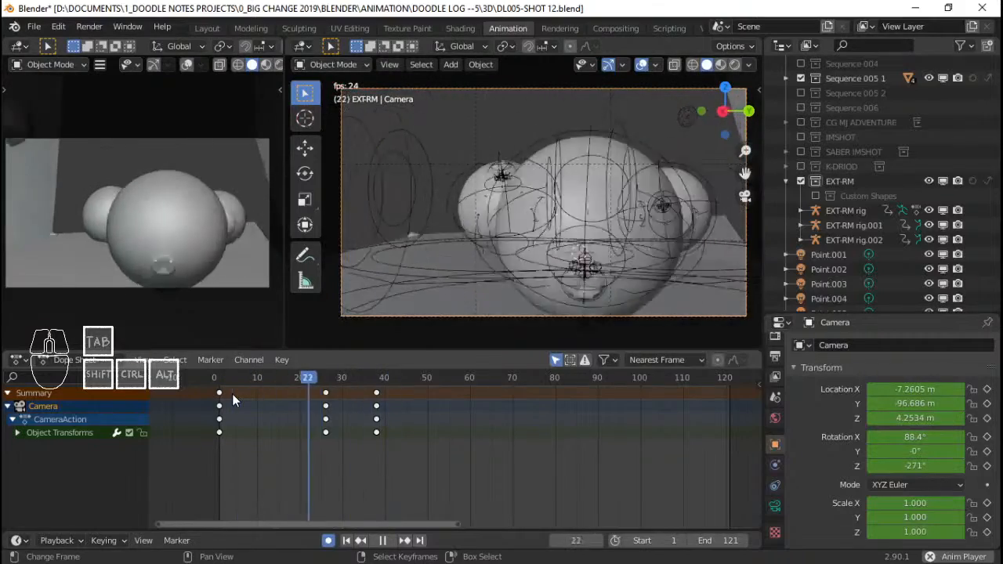
key("space")
Move the camera's frame 26 keyframe to frame 18.
left_click_drag(232, 394, 293, 401)
right_click(322, 393)
key("shift+s")
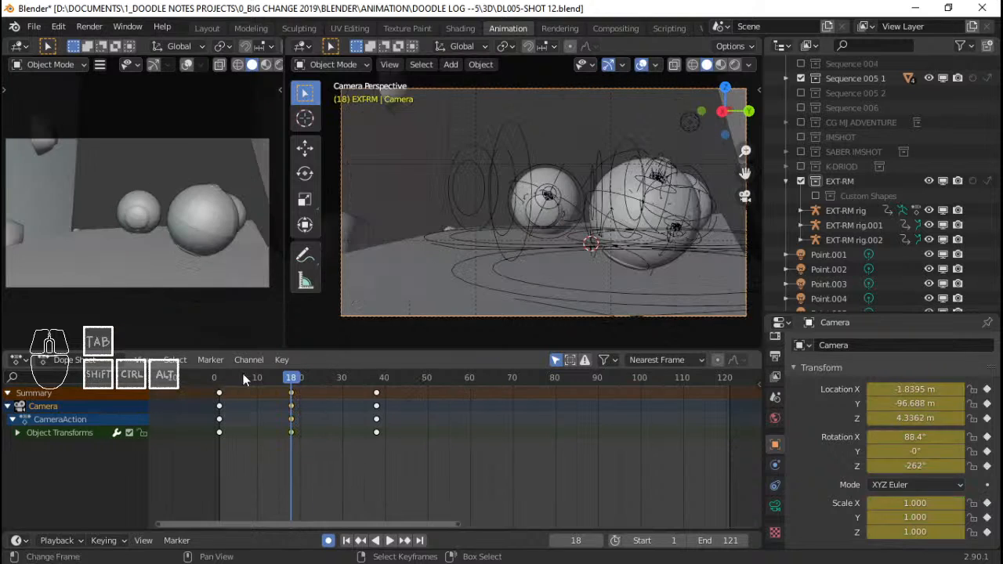
At frame 18, push the camera forward about 0.8 m along local Z and rotate it about -12° around global Z.
key("g")
key("z")
key("z")
left_click(620, 214)
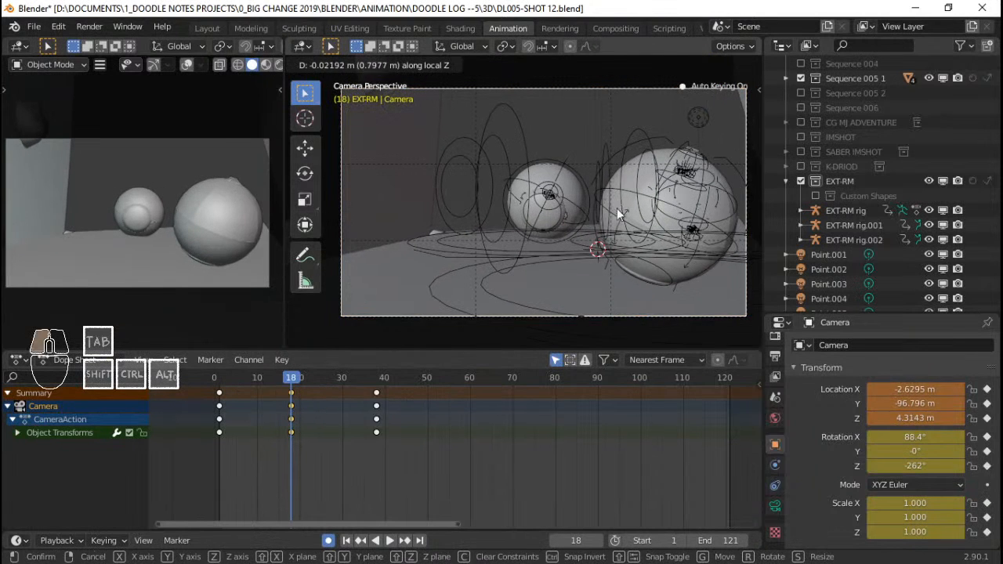
key("r")
key("z")
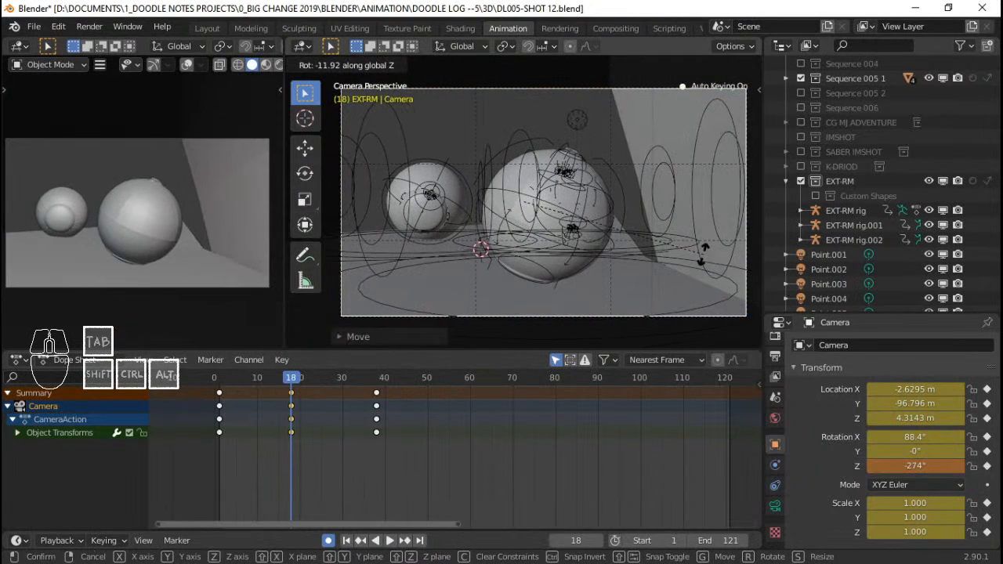
left_click(703, 257)
Move the camera's last keyframe from frame 38 to frame 29 and replay the shot from its start.
key("space")
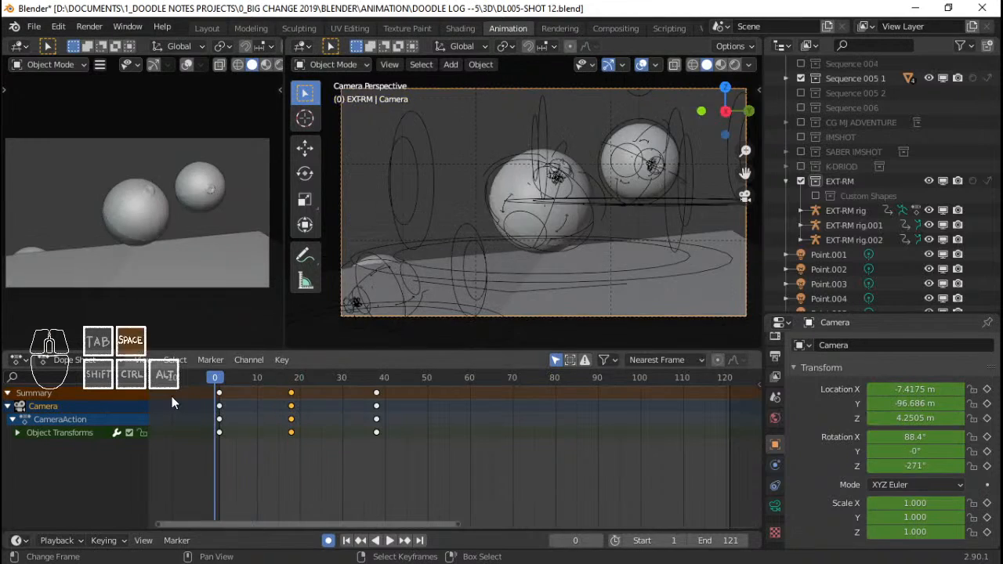
left_click_drag(259, 413, 339, 408)
right_click(380, 392)
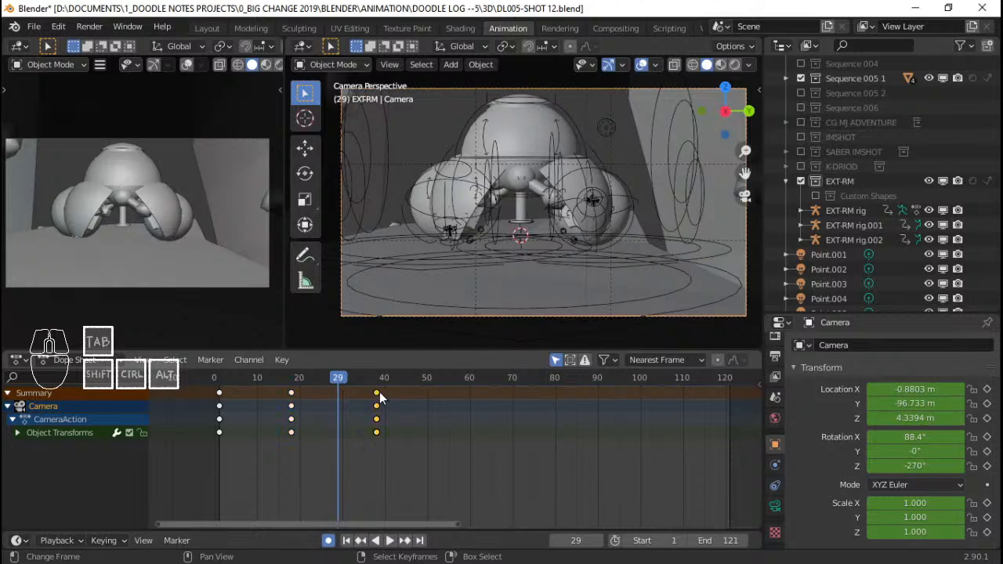
key("shift+s")
left_click(256, 399)
left_click(254, 399)
key("space")
key("space")
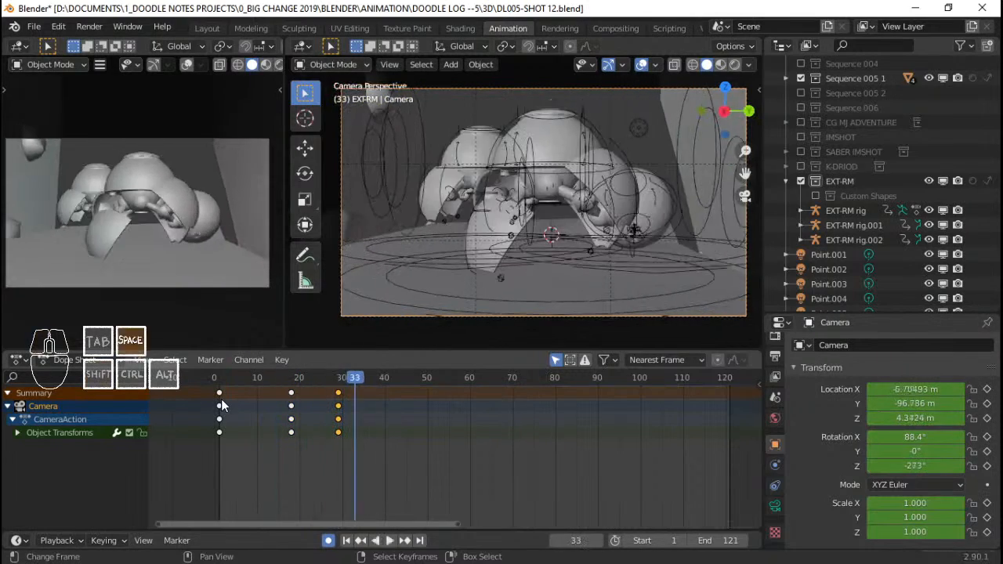
At frame 29, raise the camera about 0.19 m along global Z and rotate it to about 87.7° on X and -266° on Z.
left_click_drag(216, 400, 339, 405)
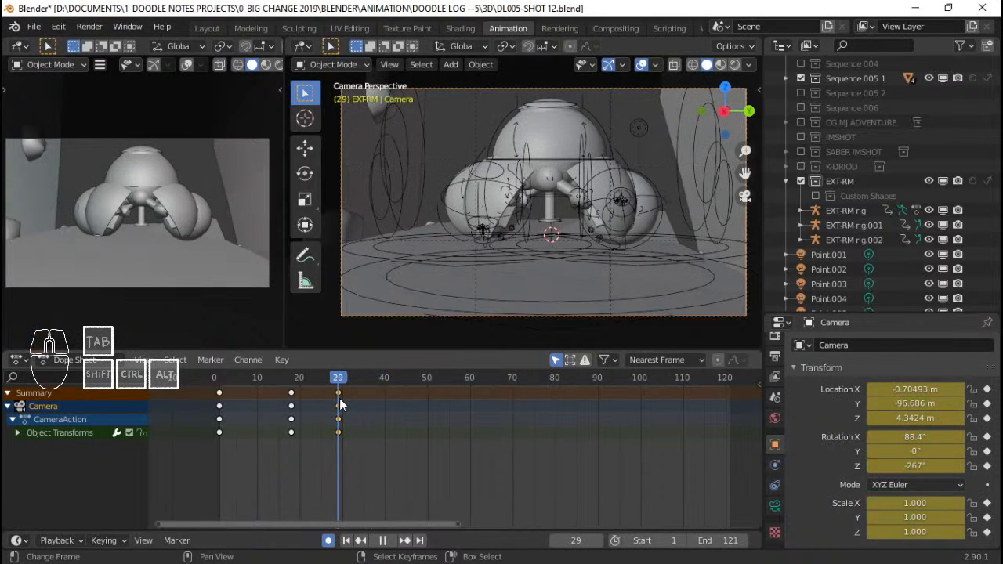
key("z")
left_click(669, 207)
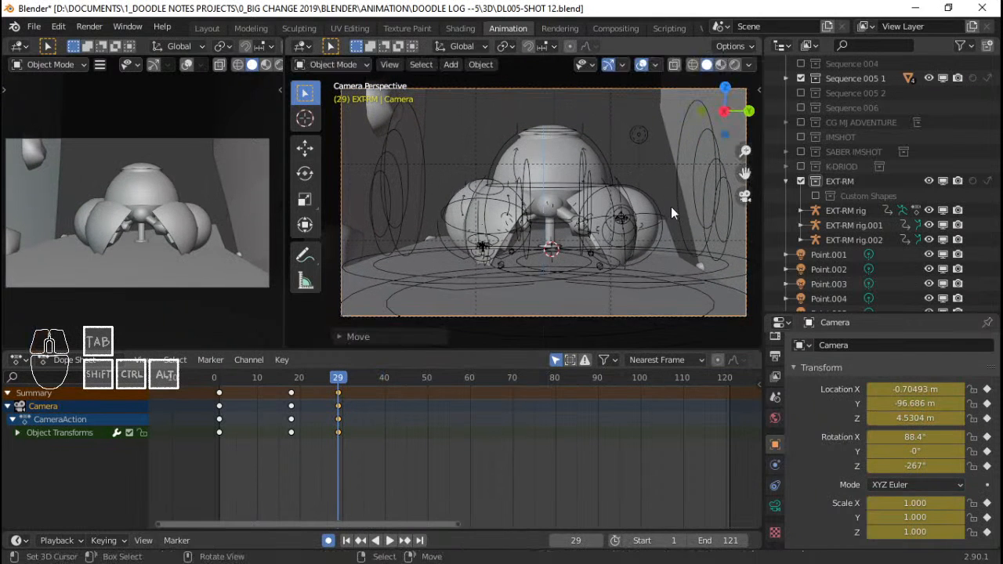
key("r")
key("z")
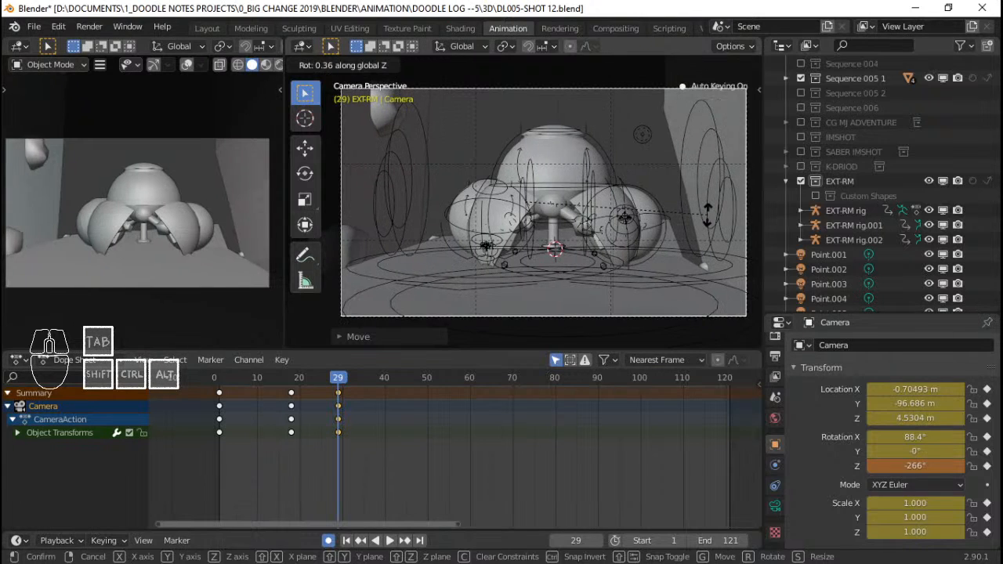
key("x")
key("x")
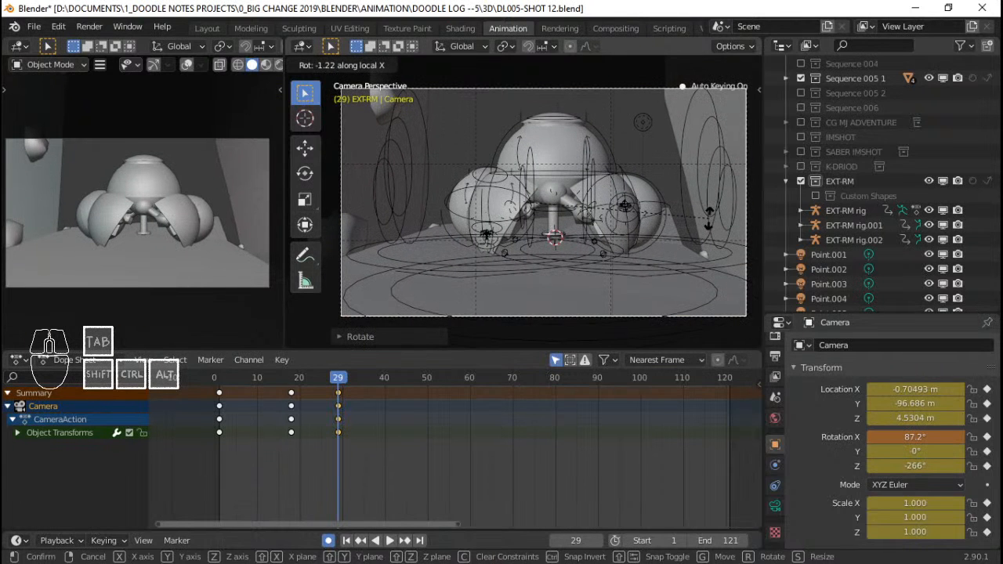
key("shift+Left")
key("space")
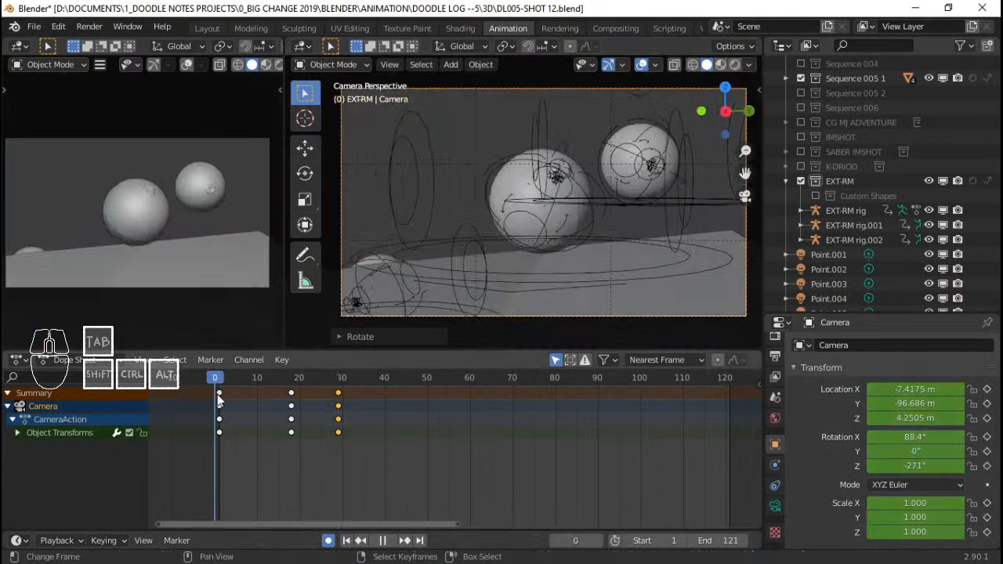
At frame 1, lower the camera about 0.28 m along global Z and tilt it around local X to 94°.
left_click(219, 399)
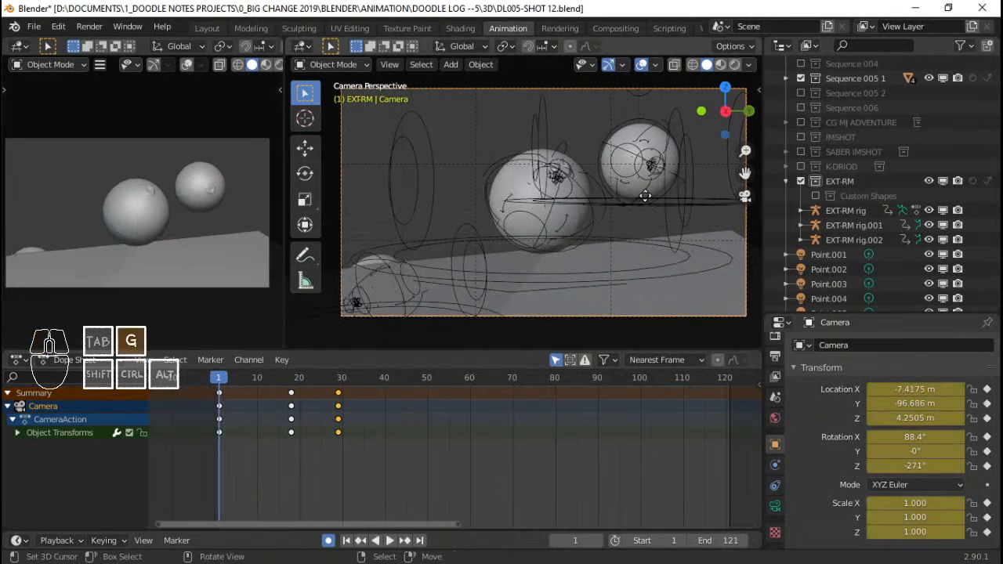
key("z")
left_click(648, 224)
key("r")
key("x")
key("x")
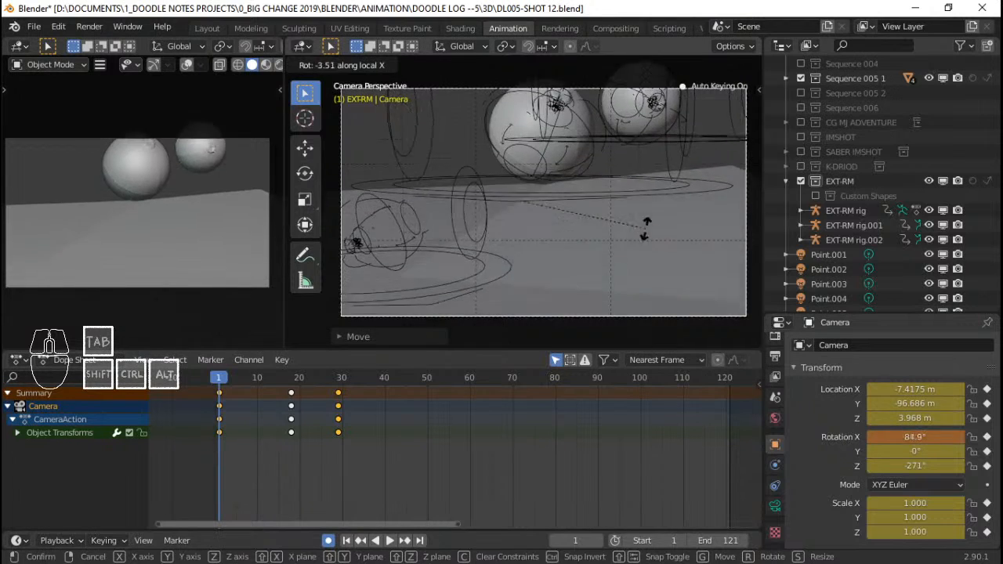
left_click(650, 219)
Reposition the frame 1 camera about 0.8 m back along local Z and 0.16 m lower, with a Y rotation of about -0.86°.
key("g")
key("z")
key("z")
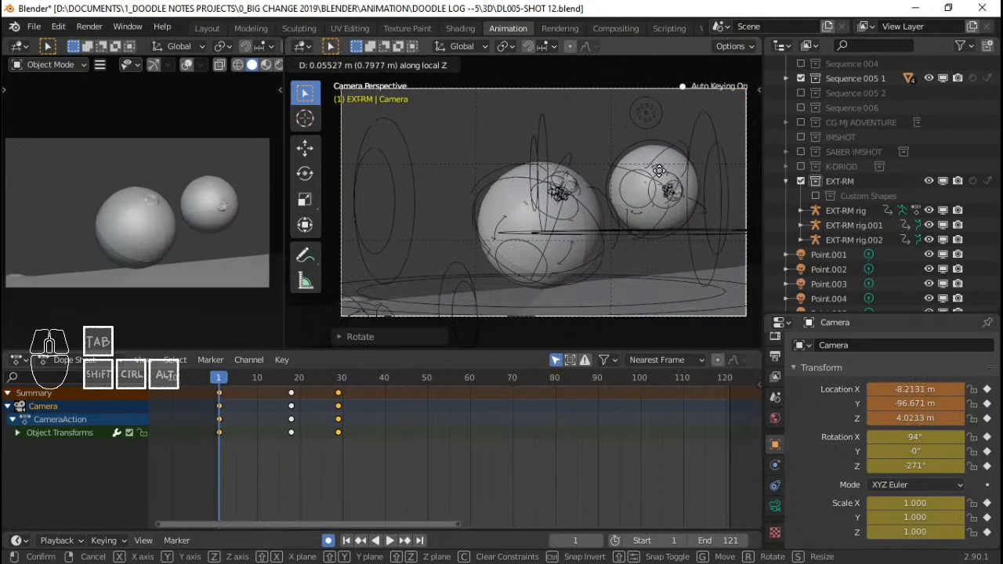
left_click(661, 174)
key("g")
key("z")
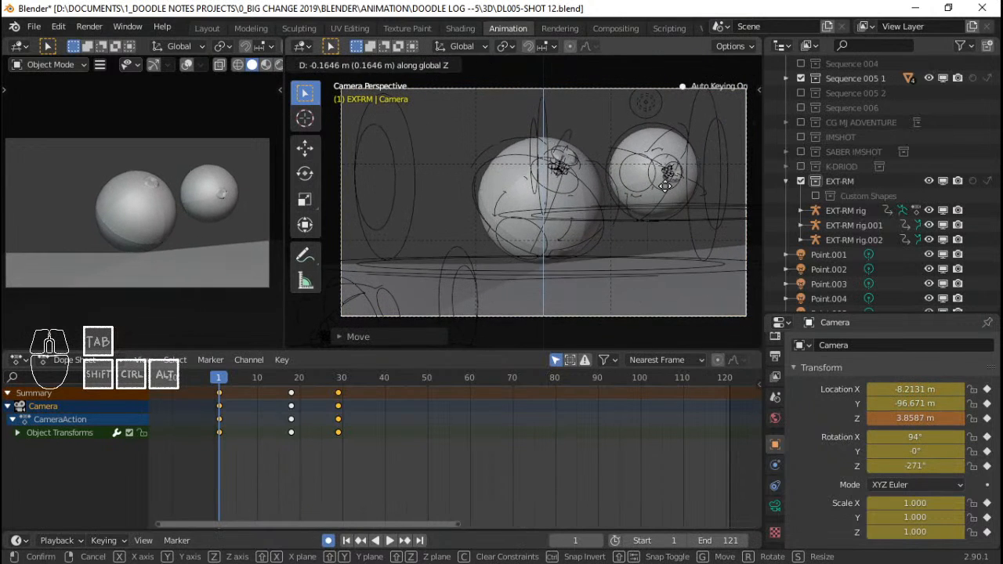
left_click(665, 186)
key("r")
key("y")
left_click(700, 216)
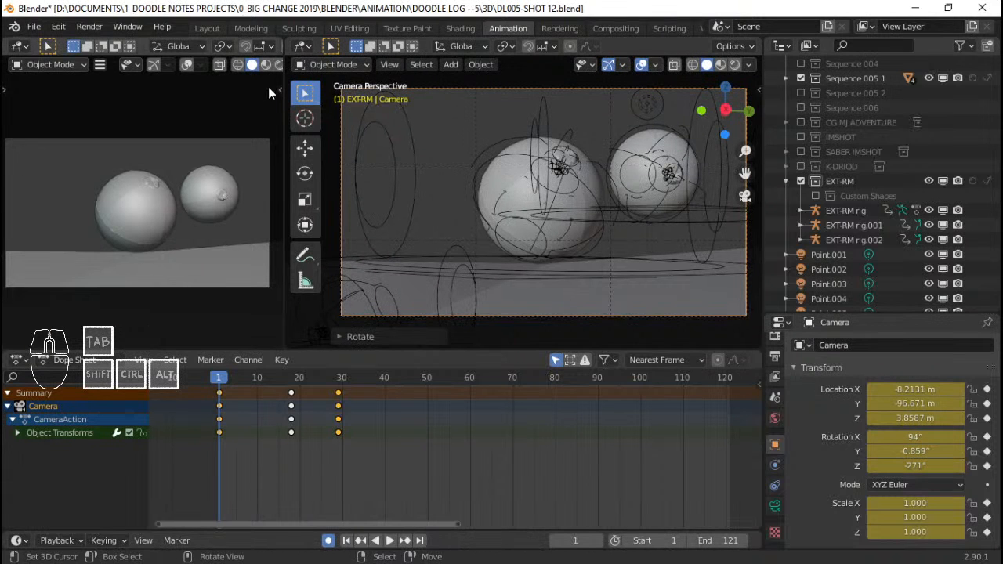
Preview the shot with rendered shading in the small camera view and delete the camera's keyframe at frame 18.
left_click(279, 65)
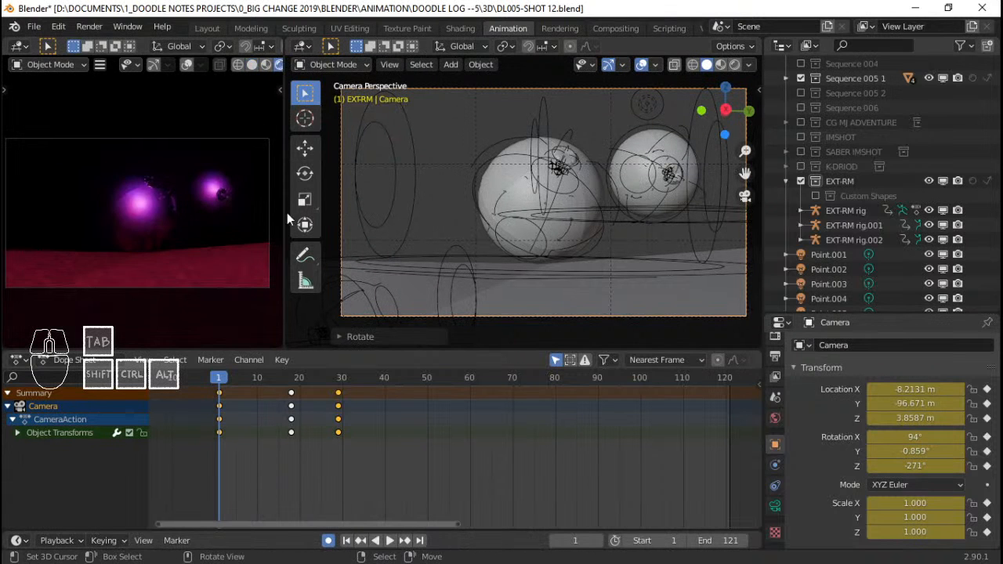
key("space")
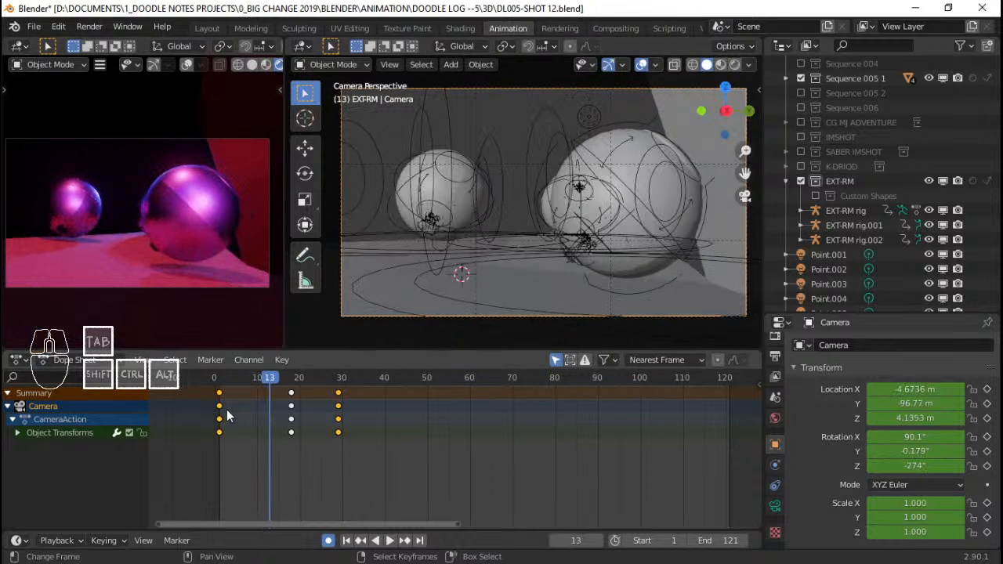
left_click_drag(226, 416, 287, 404)
left_click(290, 391)
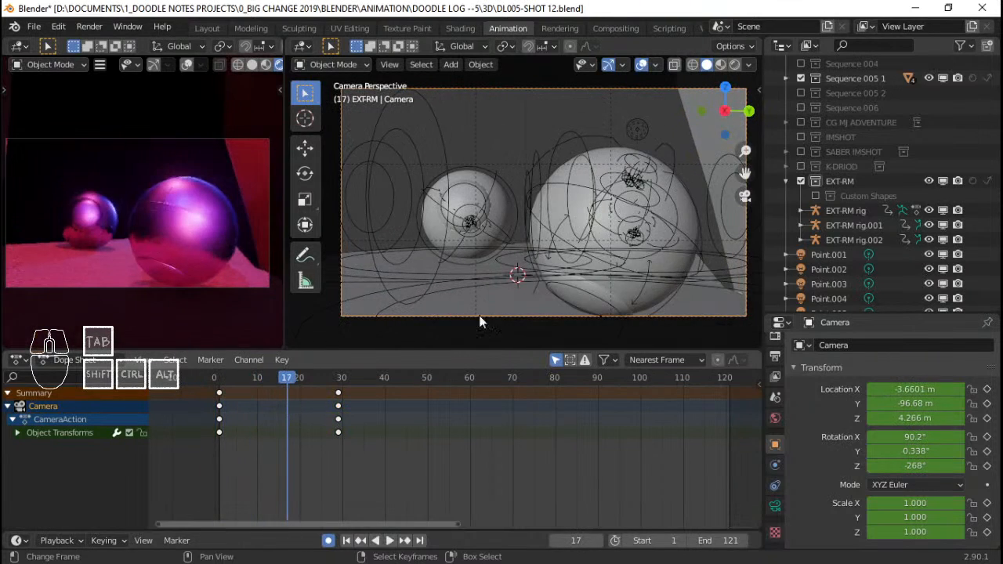
At frame 17, lower the camera to about 3.87 m on Z and tilt it around local X to about 95.6°.
key("g")
key("z")
left_click(650, 265)
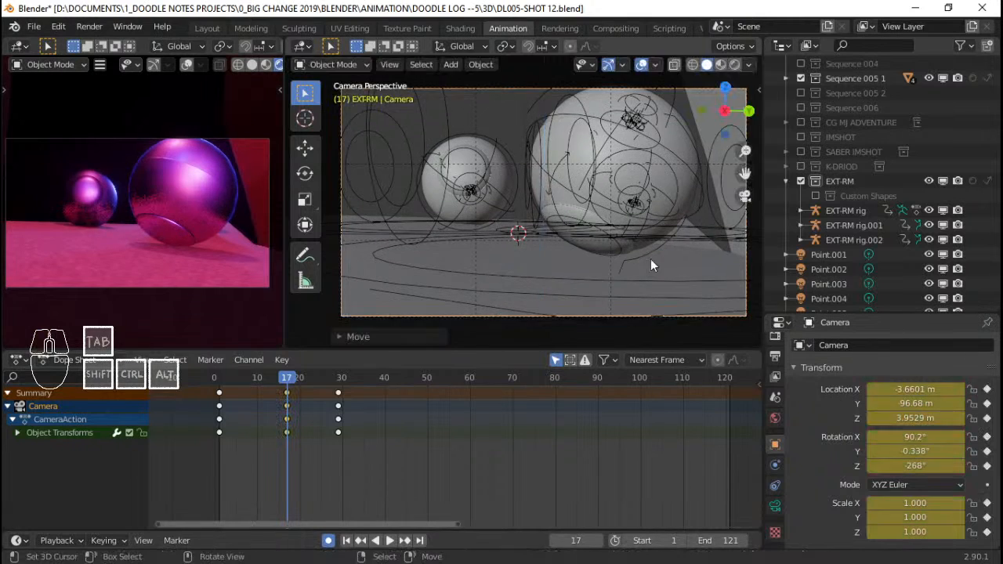
left_click(716, 236)
key("g")
key("z")
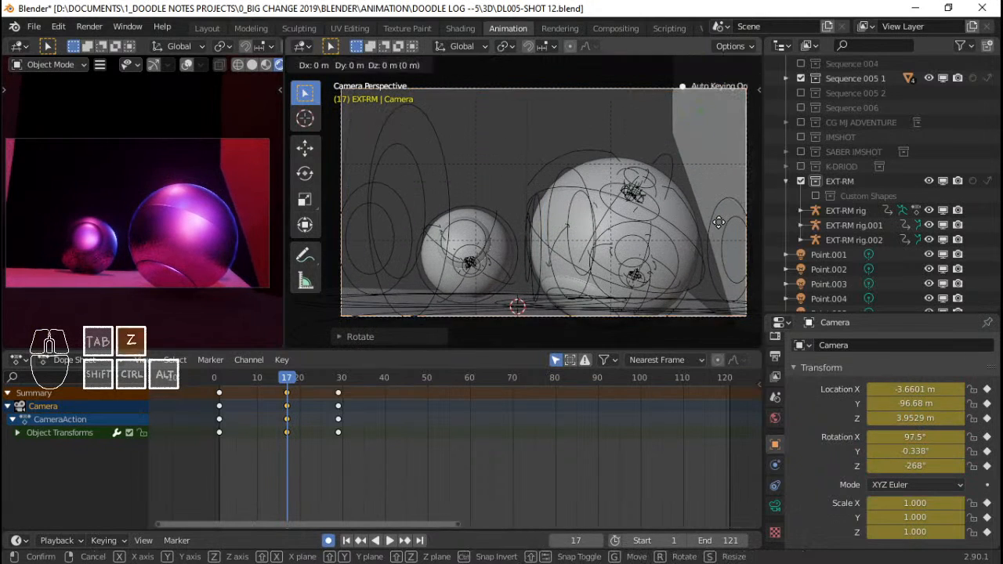
left_click(720, 227)
key("r")
key("x")
key("x")
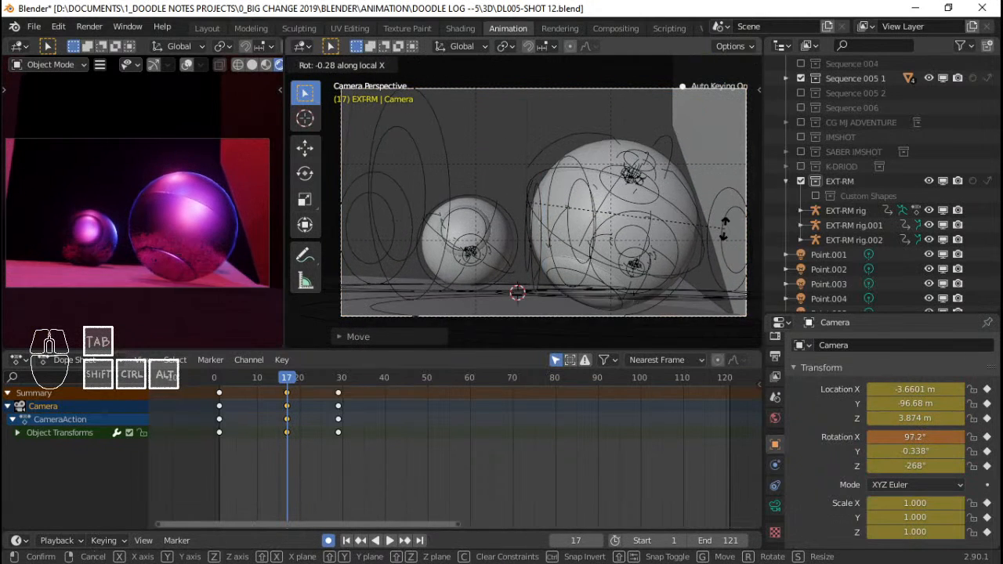
left_click(725, 225)
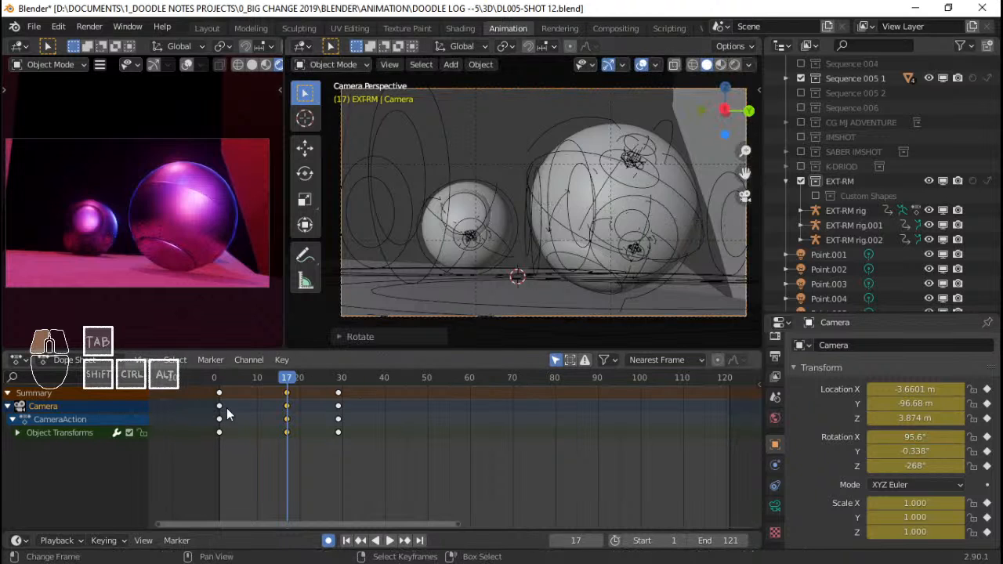
Check the motion up to frame 17 and rotate the camera there around global Z to about -275°.
left_click_drag(228, 414, 286, 407)
key("r")
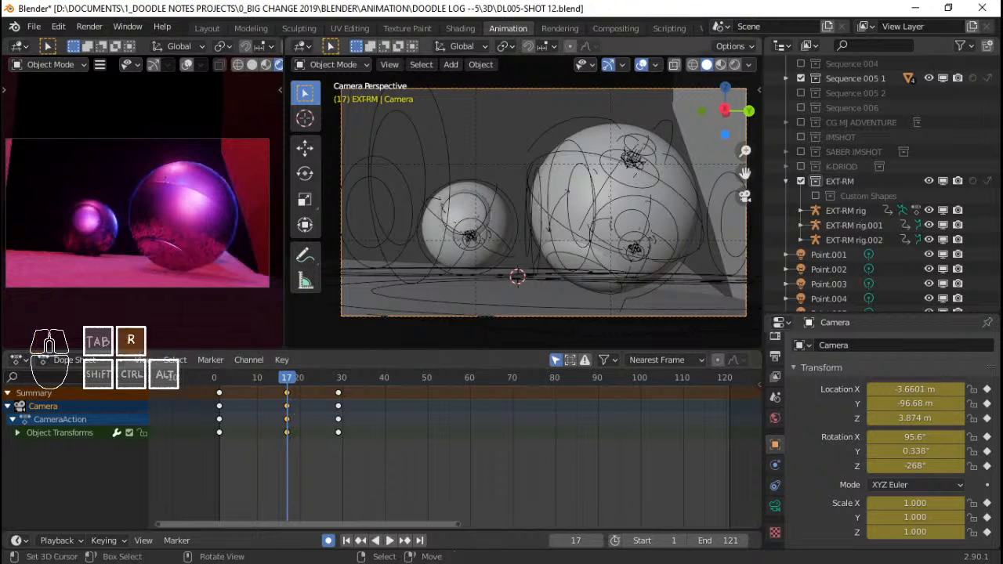
key("z")
left_click(663, 200)
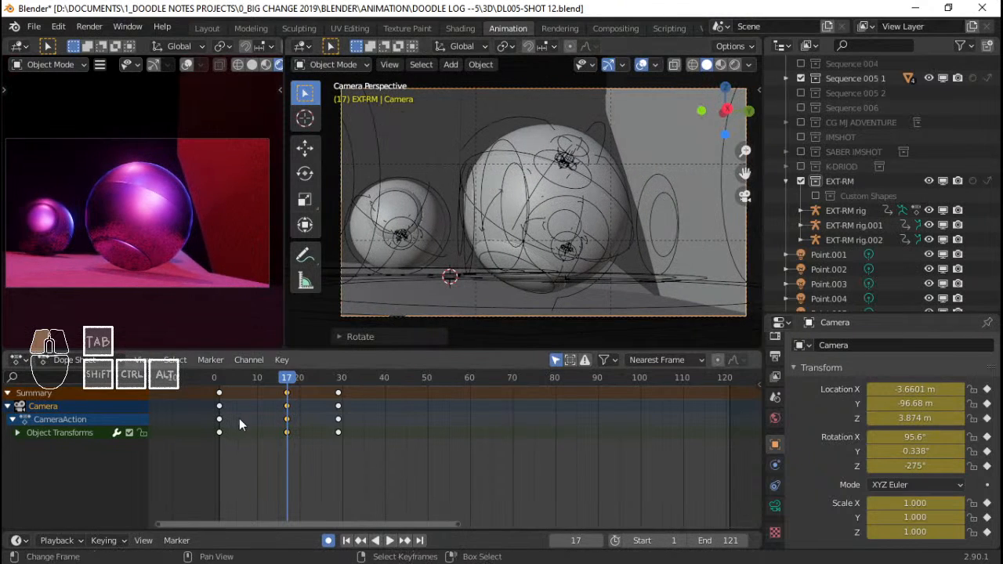
Move the camera's frame 29 keyframe to frame 27.
left_click_drag(239, 419, 330, 420)
left_click(337, 403)
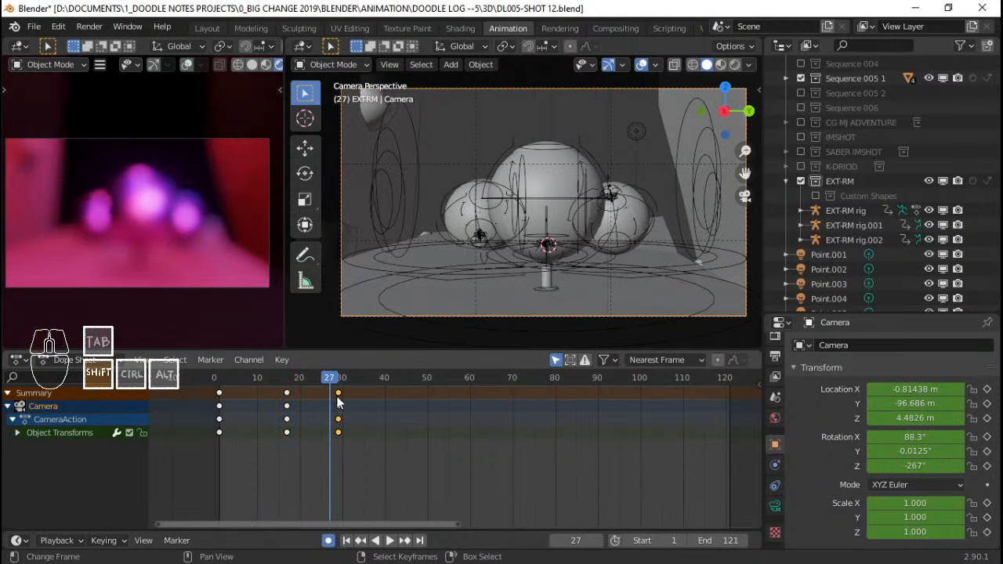
key("shift+s")
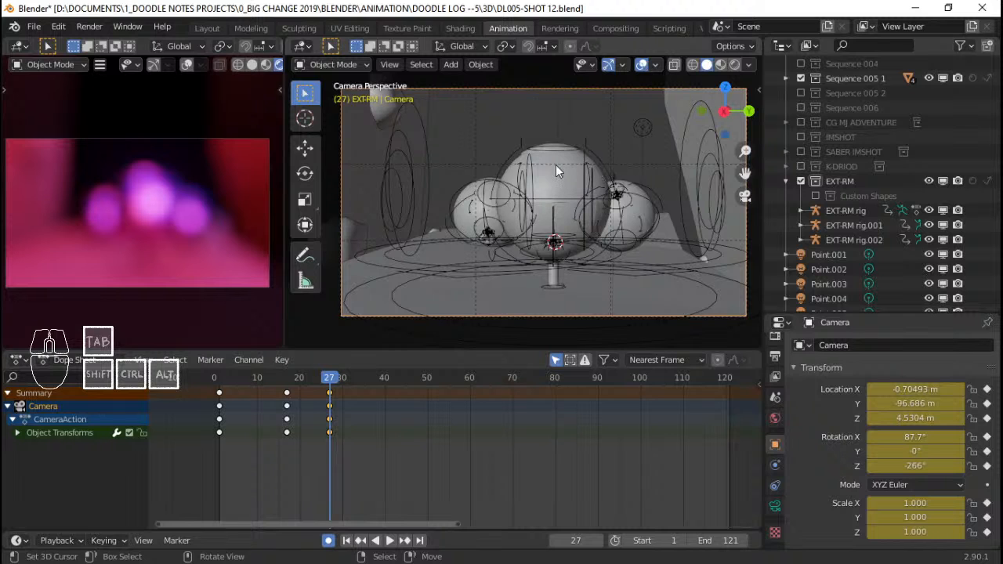
Clear the parent of the FOCUS empty while keeping its transformation.
middle_click_drag(488, 155, 530, 227)
scroll(576, 219, "up", 4)
left_click(478, 147)
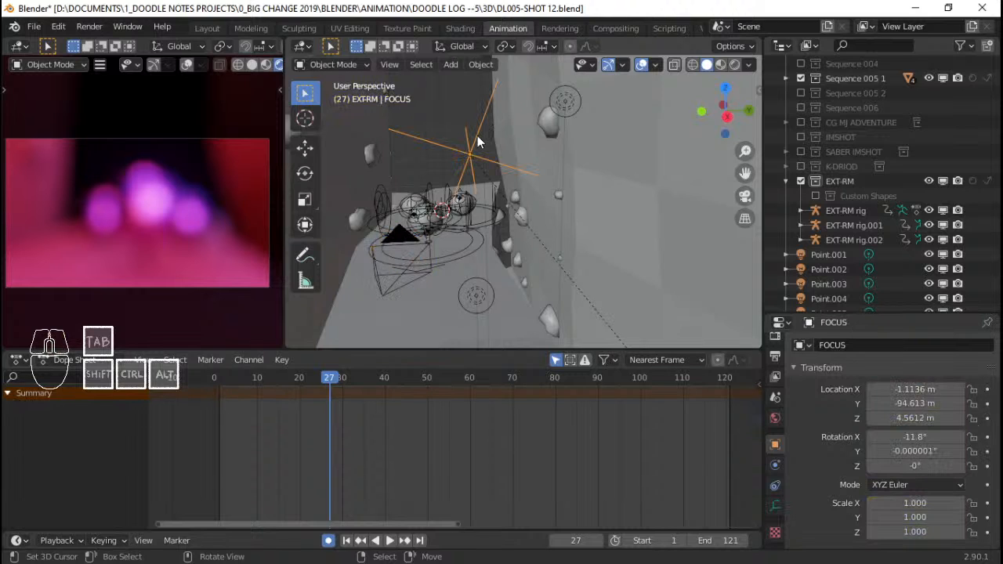
middle_click_drag(437, 177, 447, 185, "shift")
key("alt+p")
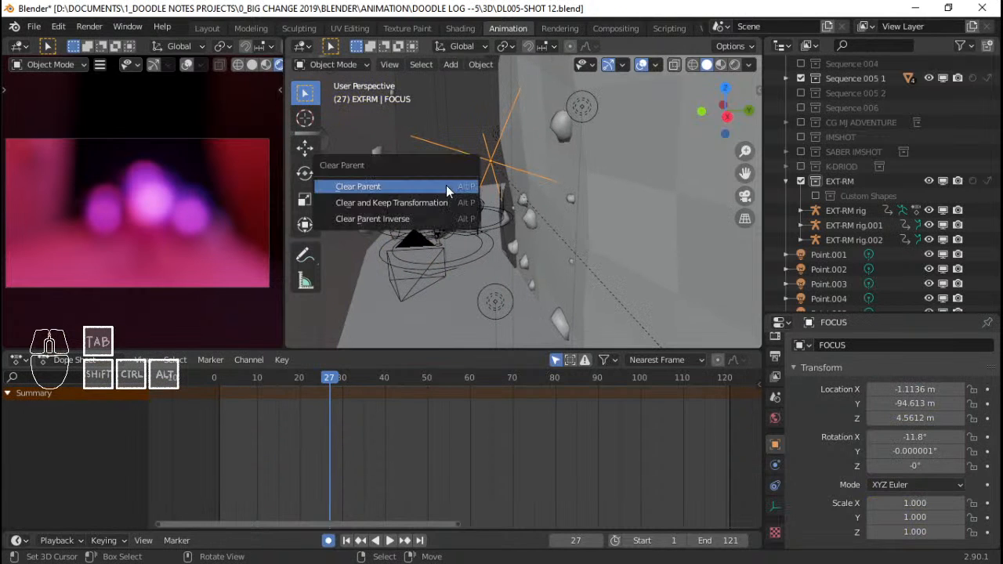
key("Down")
Place the 3D cursor on the front EXT-RM sphere.
middle_click_drag(445, 189, 568, 216)
scroll(469, 252, "up", 1)
left_click(466, 254)
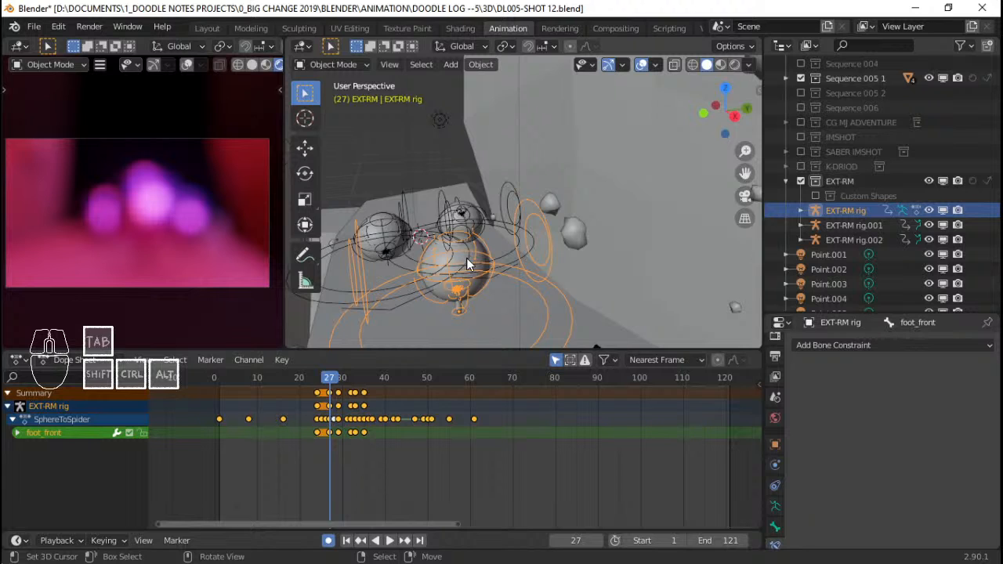
key("shift+s")
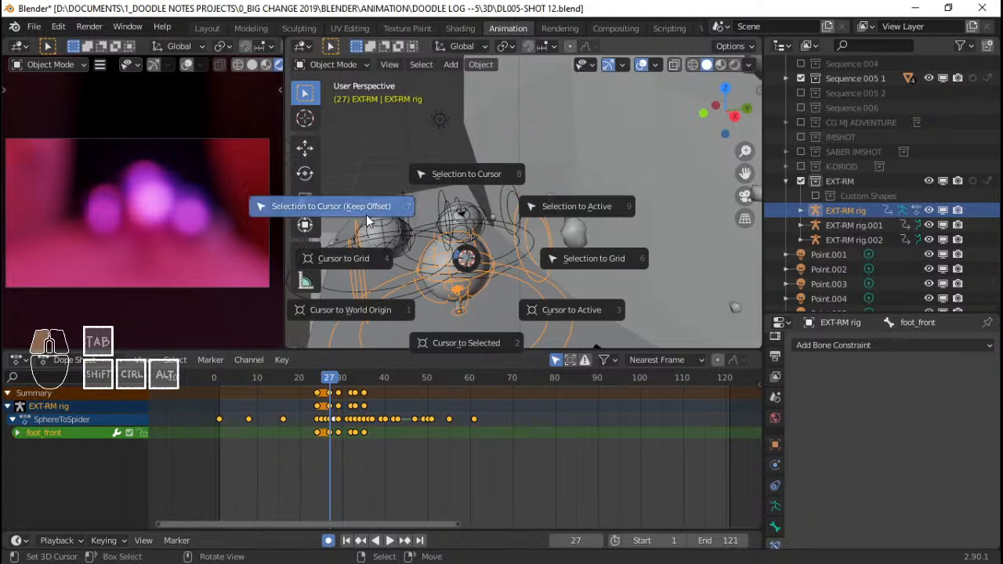
left_click(366, 214)
Snap the FOCUS empty to the 3D cursor and delete its keyframe at frame 27.
middle_click_drag(366, 215, 596, 165)
left_click(661, 123)
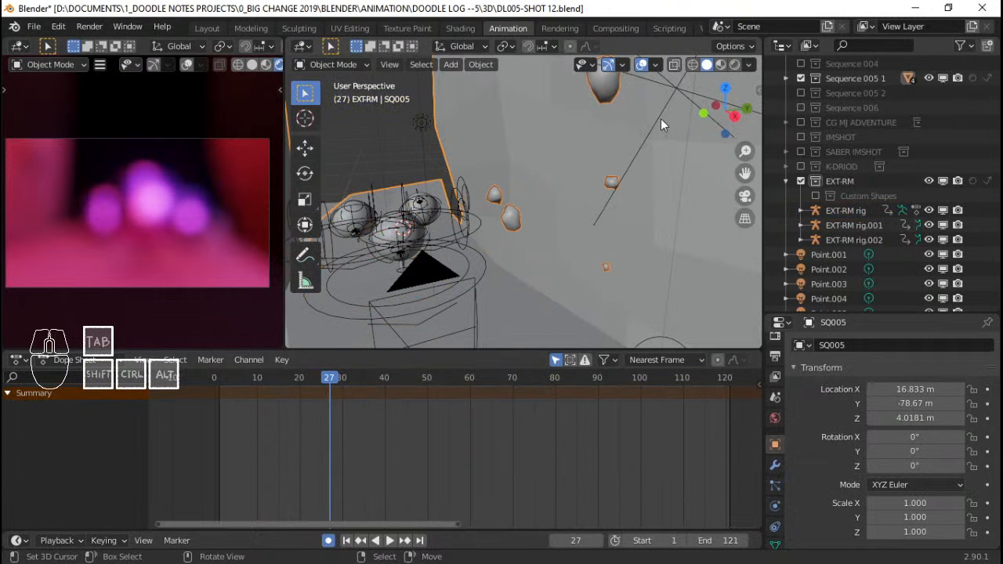
key("shift+s")
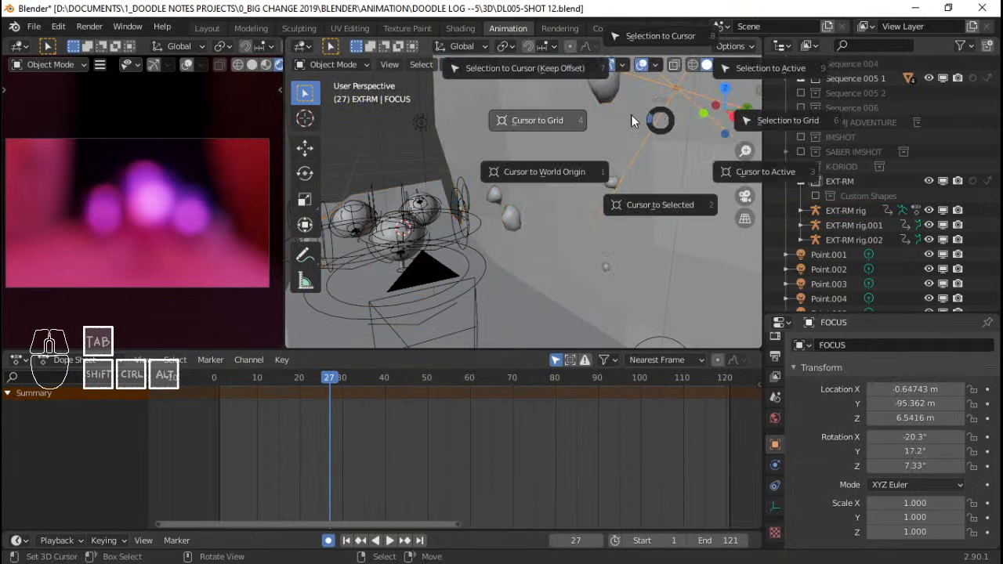
left_click(556, 76)
middle_click_drag(511, 114, 427, 263)
scroll(427, 263, "up", 2)
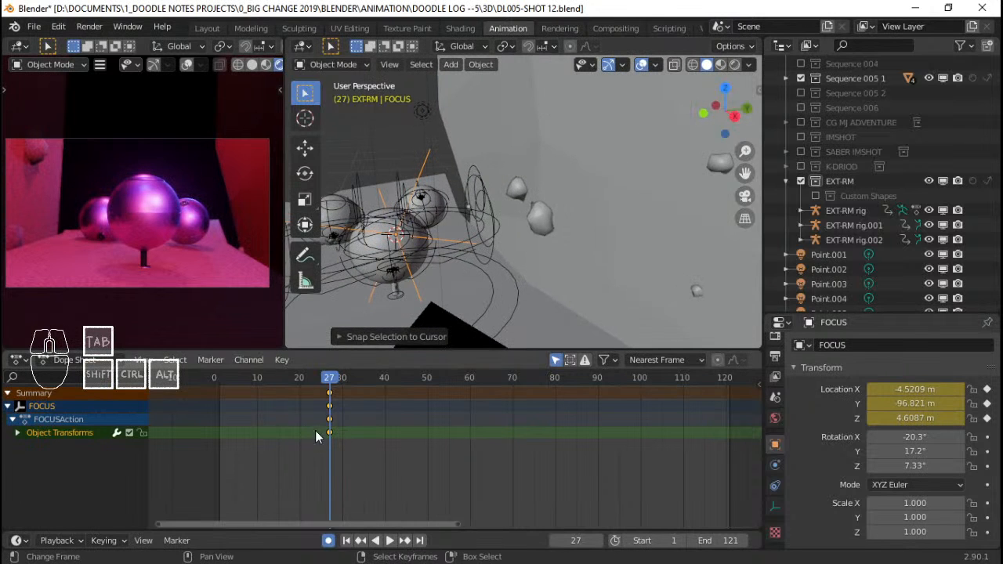
key("x")
left_click(315, 430)
Parent the FOCUS empty to the main bone of the front sphere's EXT-RM rig with the Bone option.
scroll(344, 318, "up", 1)
middle_click_drag(343, 318, 457, 286, "shift")
scroll(379, 297, "up", 1)
middle_click_drag(380, 292, 538, 236, "shift")
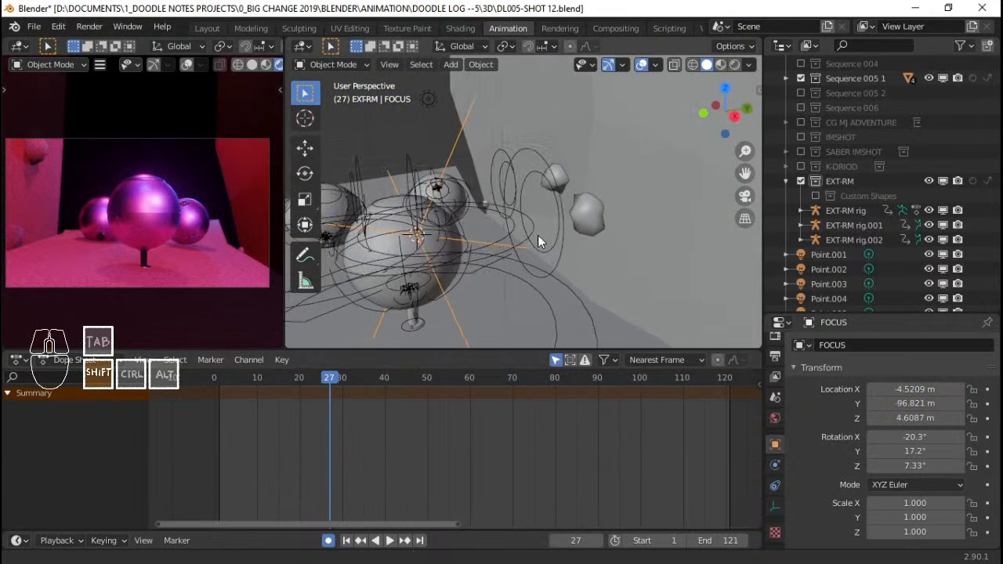
left_click(544, 302)
key("ctrl+Tab")
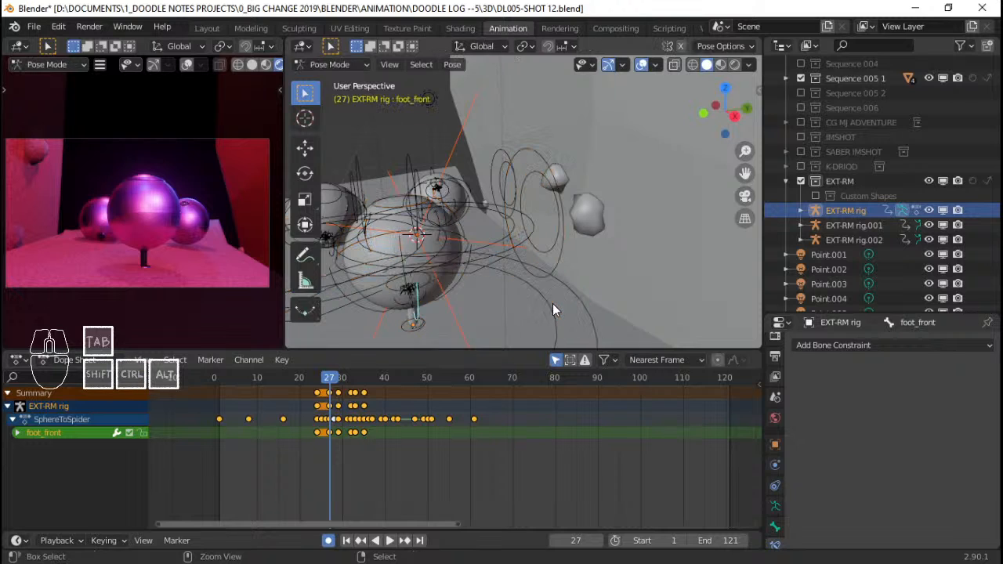
left_click(553, 304)
key("ctrl+p")
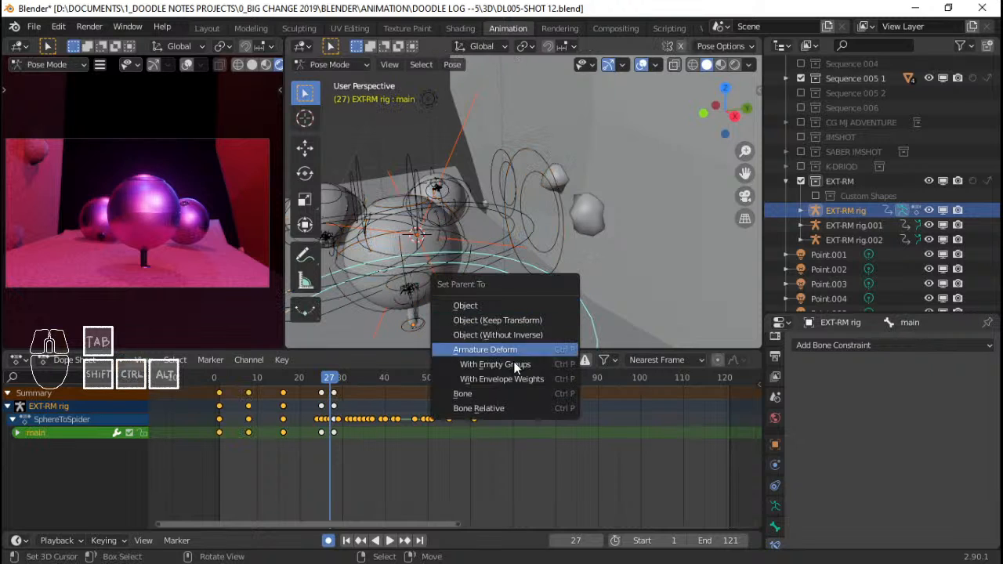
left_click(506, 394)
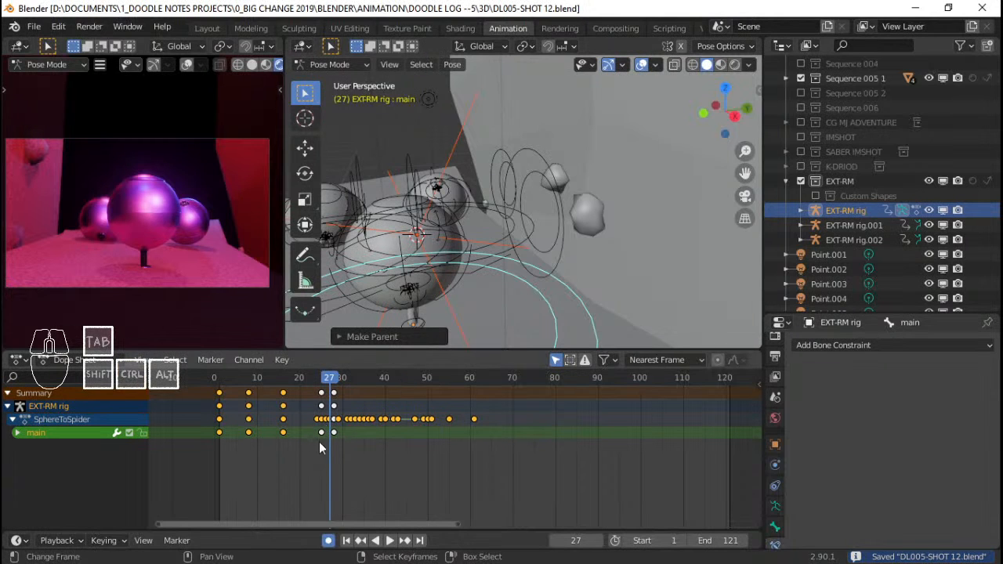
Switch the EXT-RM rig back to Object Mode and look through the camera in the main viewport with the camera selected.
left_click_drag(276, 444, 275, 443)
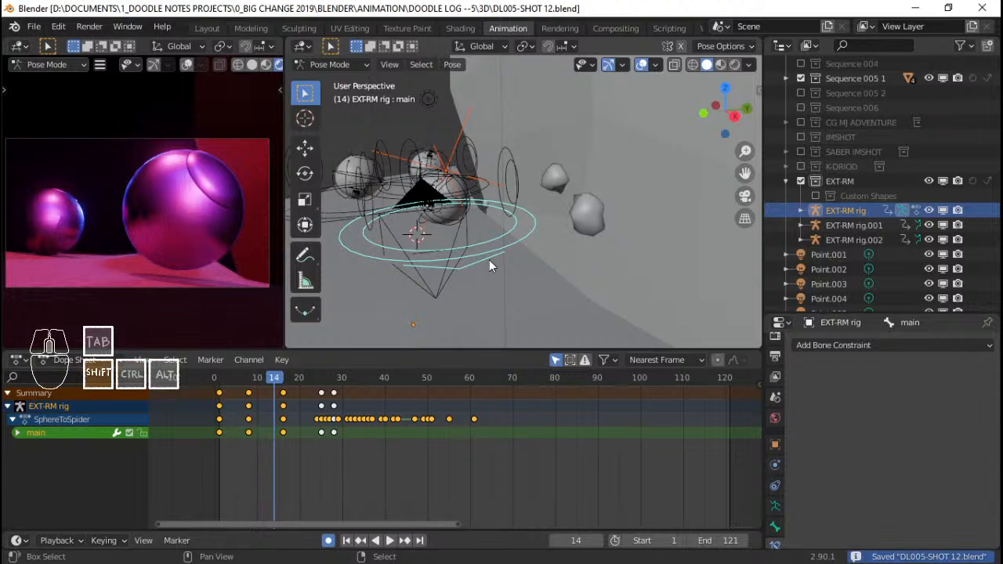
key("ctrl+Tab")
middle_click_drag(516, 259, 489, 285)
key("KP_Decimal")
scroll(452, 224, "up", 2)
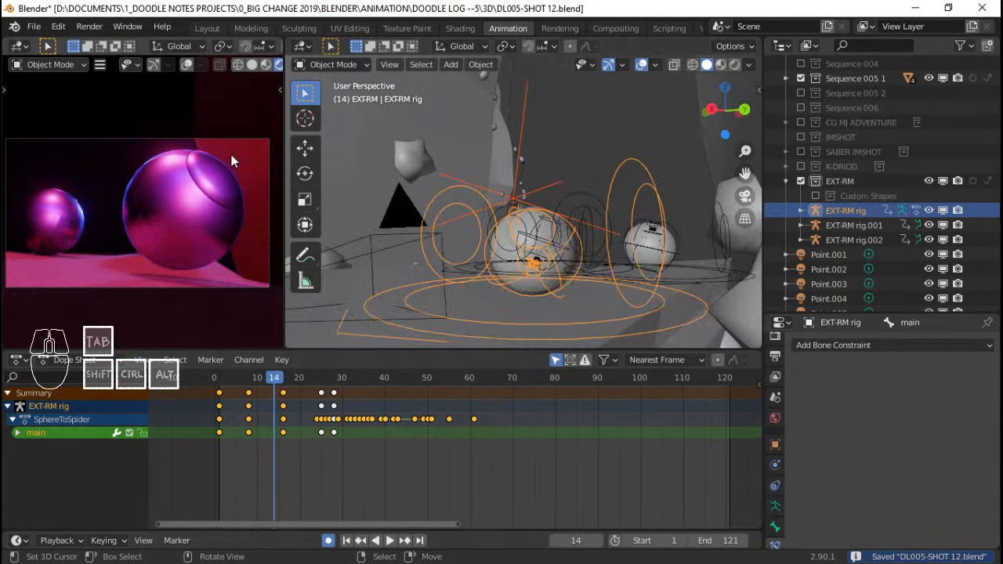
left_click_drag(228, 434, 267, 433)
left_click(444, 270)
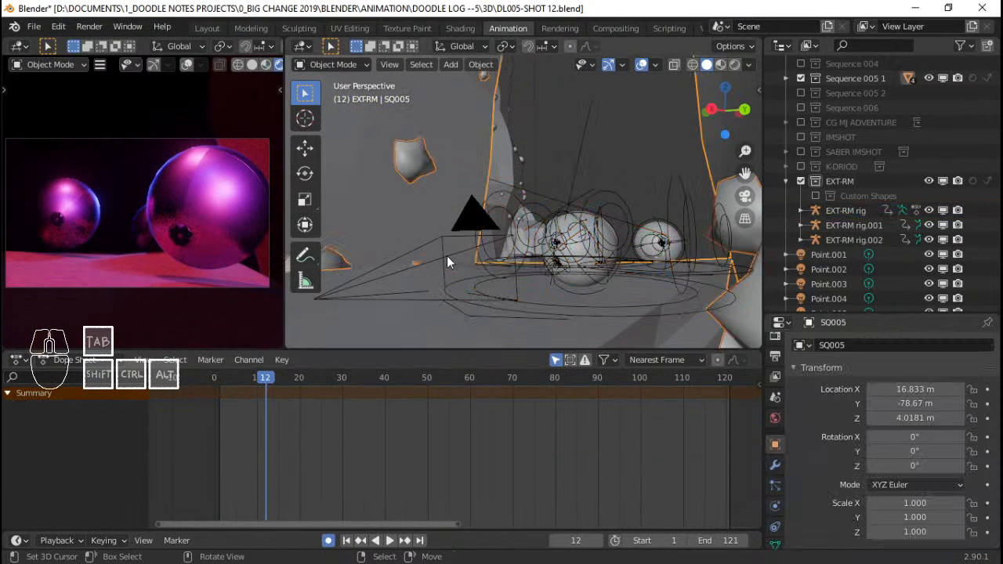
key("KP_0")
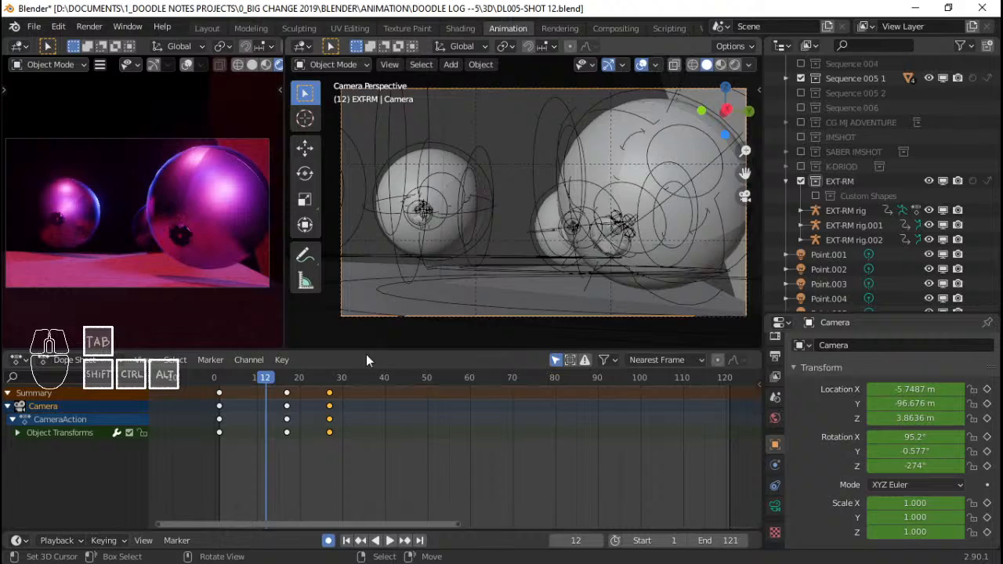
Play the shot from its first frame to review the existing camera move.
left_click(219, 421)
key("space")
left_click(218, 421)
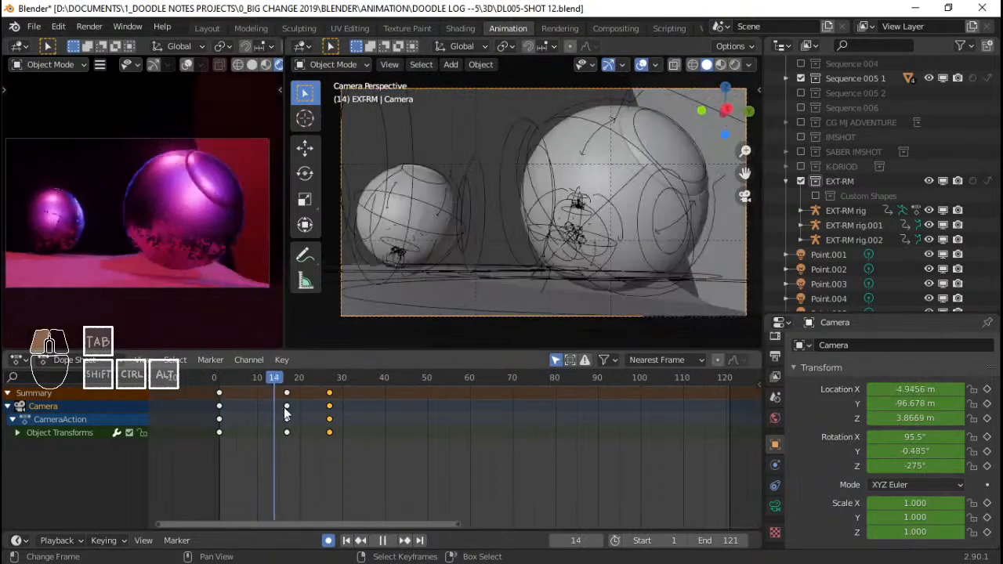
key("space")
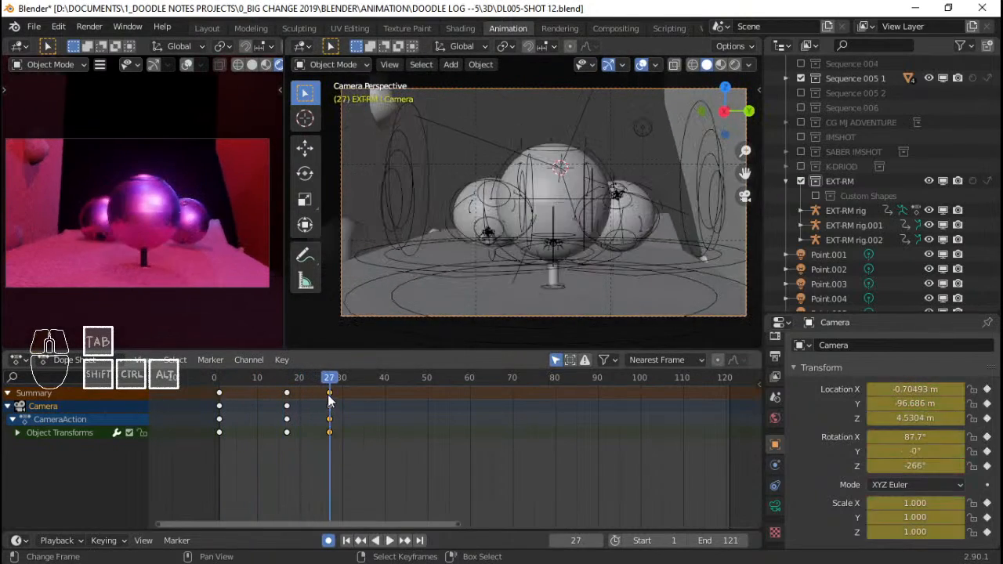
At frame 27, lower the camera about 0.41 m along the global Z axis.
left_click(328, 394)
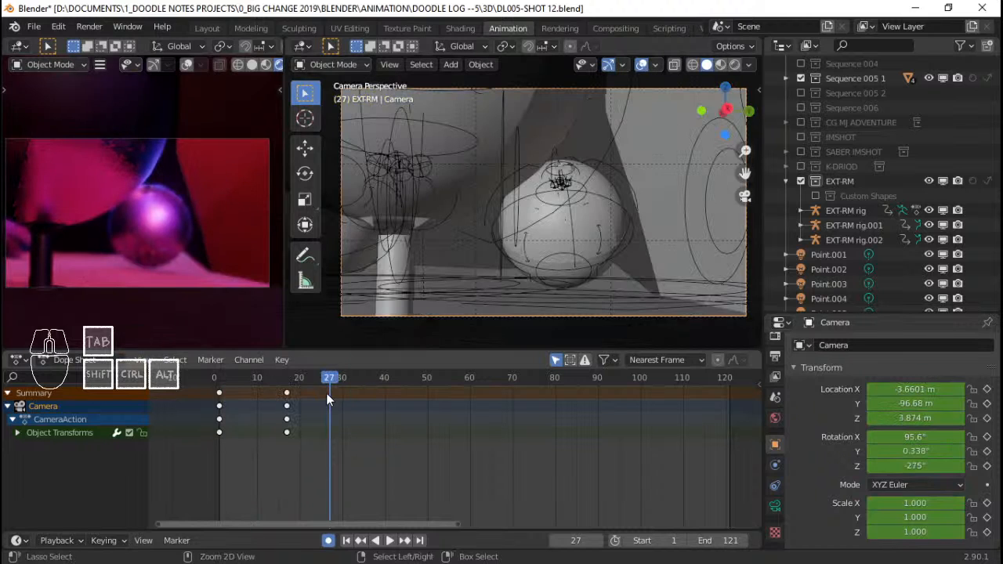
key("ctrl+z")
key("g")
key("z")
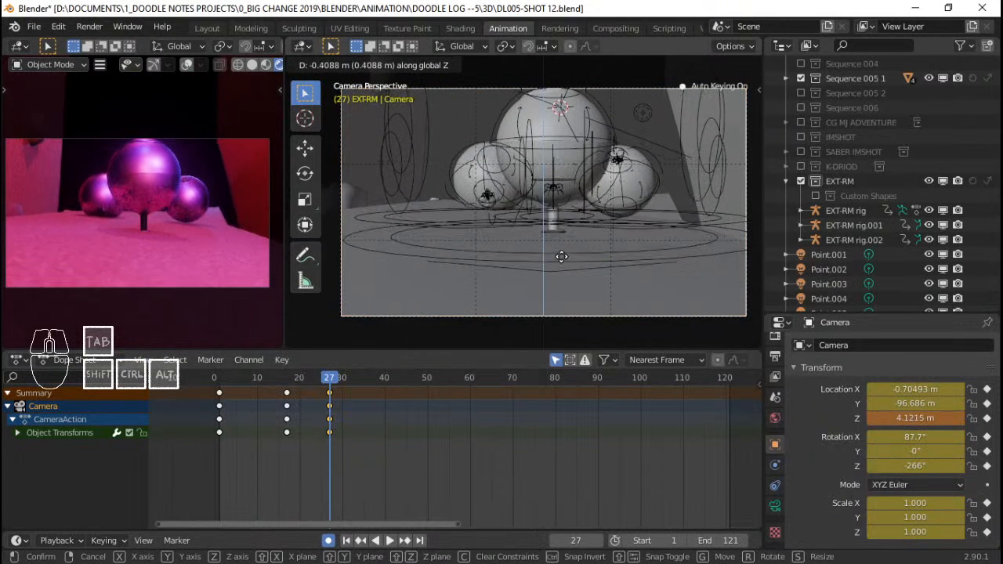
left_click(560, 257)
At frame 27, tilt the camera up around its local X axis to about 94° and lower it to about Z 4.0 m.
key("r")
key("x")
key("x")
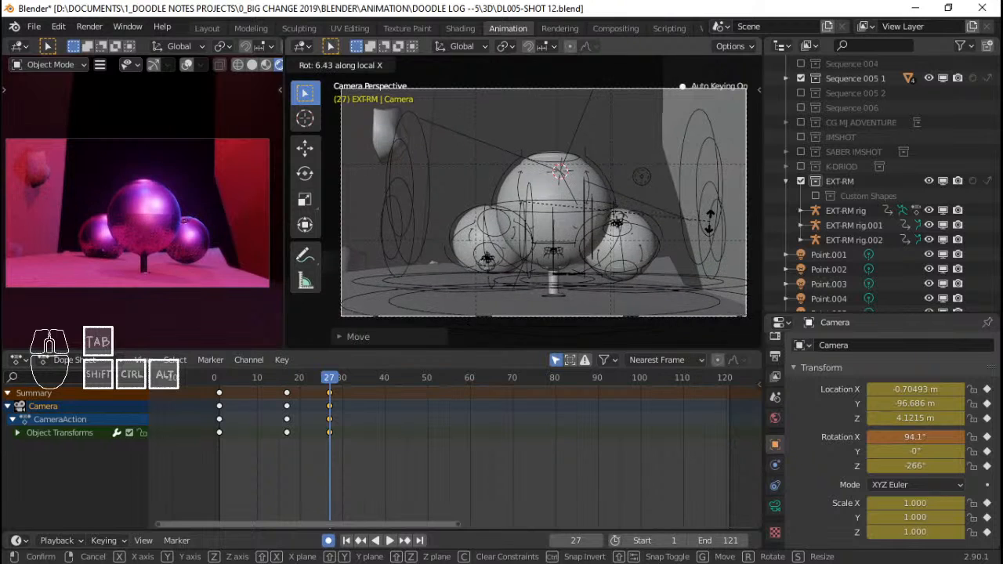
left_click(714, 218)
key("g")
key("z")
left_click(710, 233)
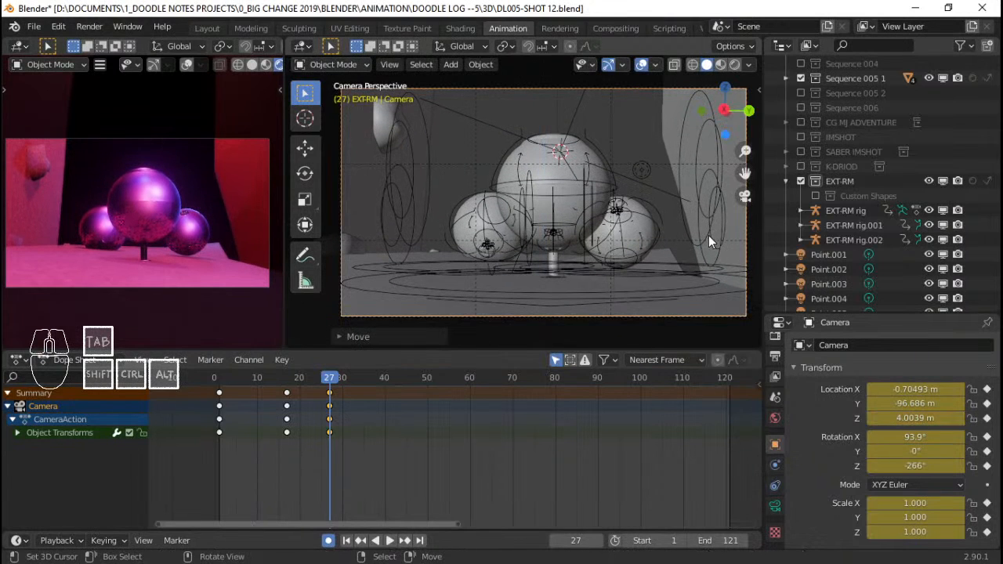
key("r")
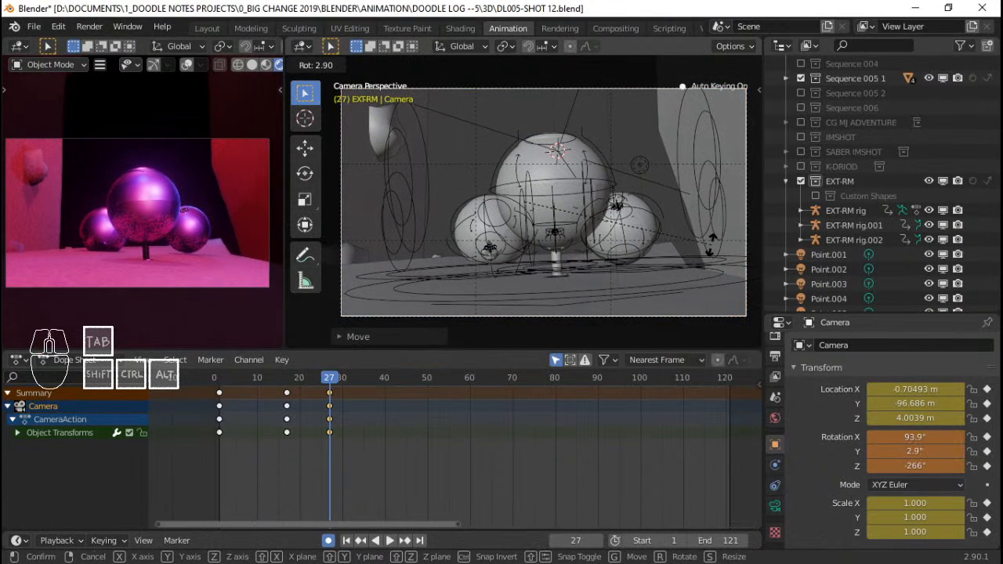
right_click(713, 251)
Play back the shot to check the lowered camera framing.
left_click(250, 412)
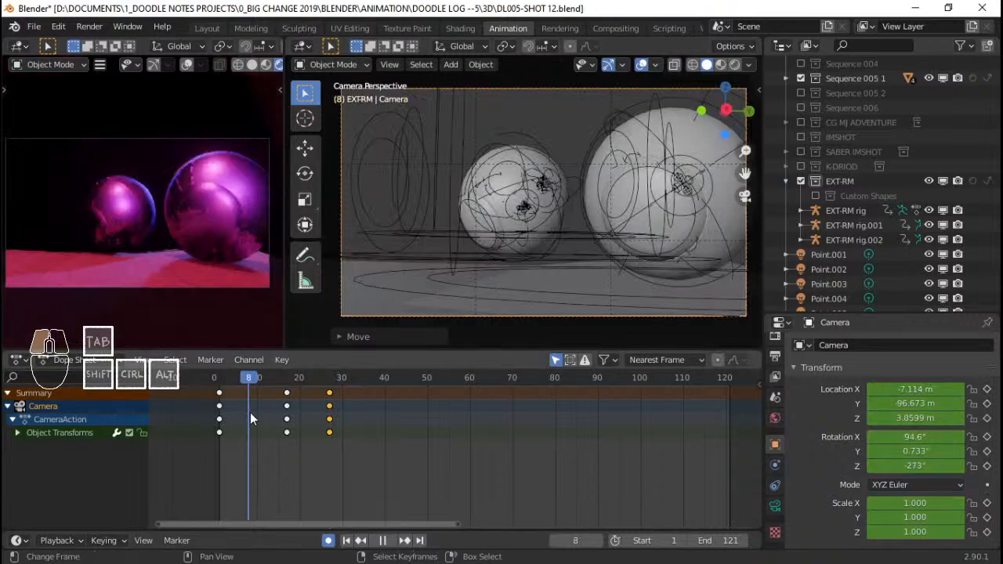
key("space")
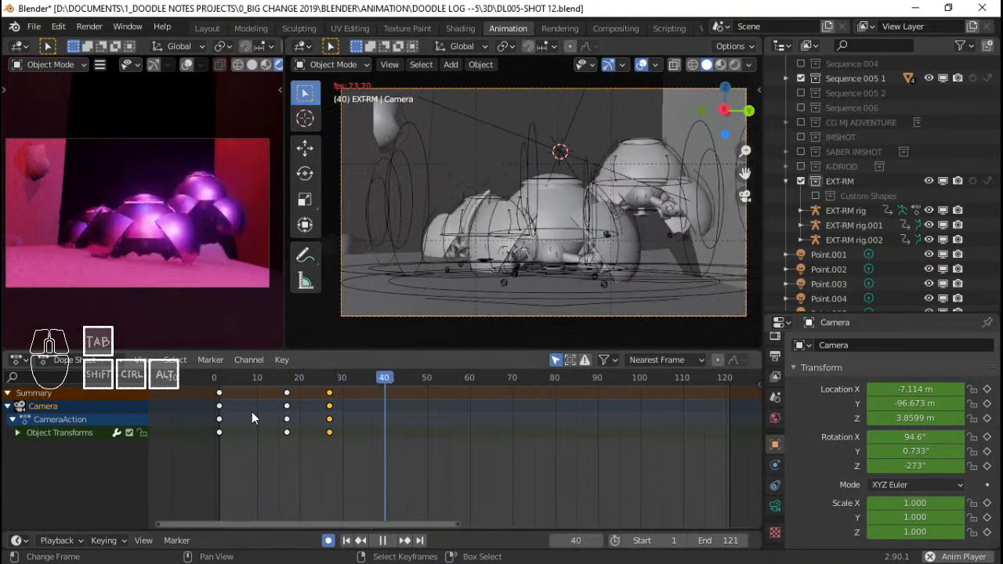
key("space")
left_click(234, 403)
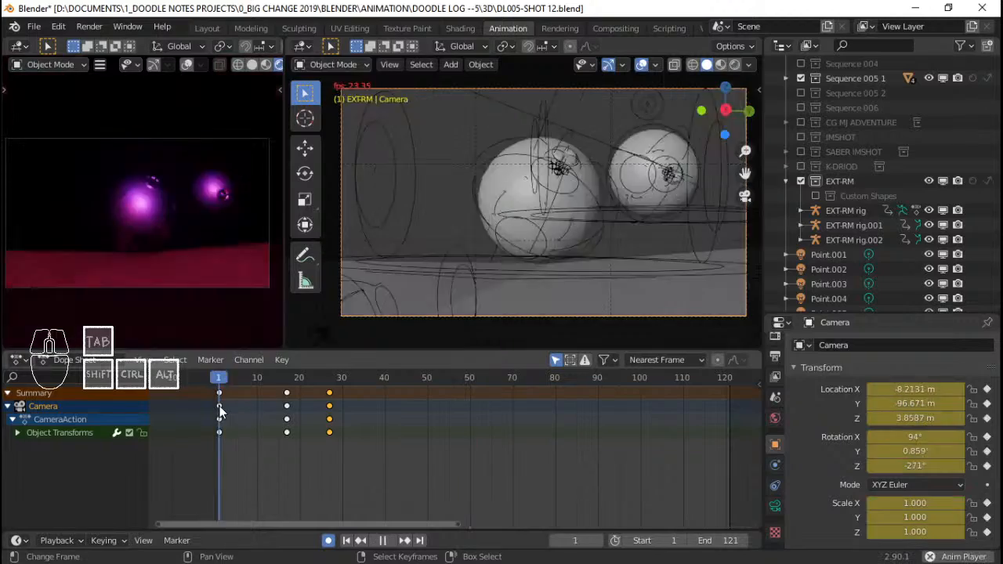
key("space")
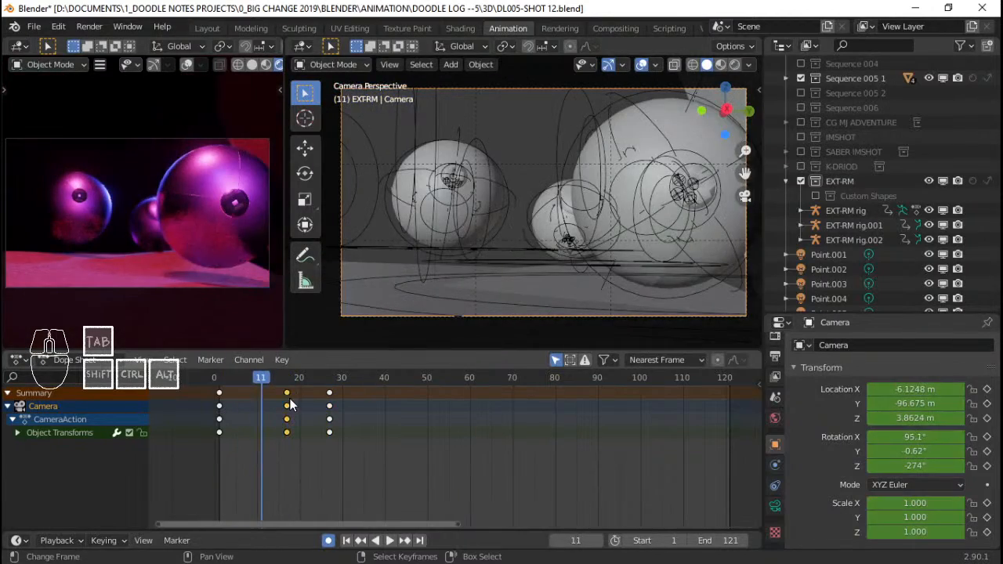
Delete the camera keyframe at frame 17 and play back the shot.
left_click(210, 397)
key("space")
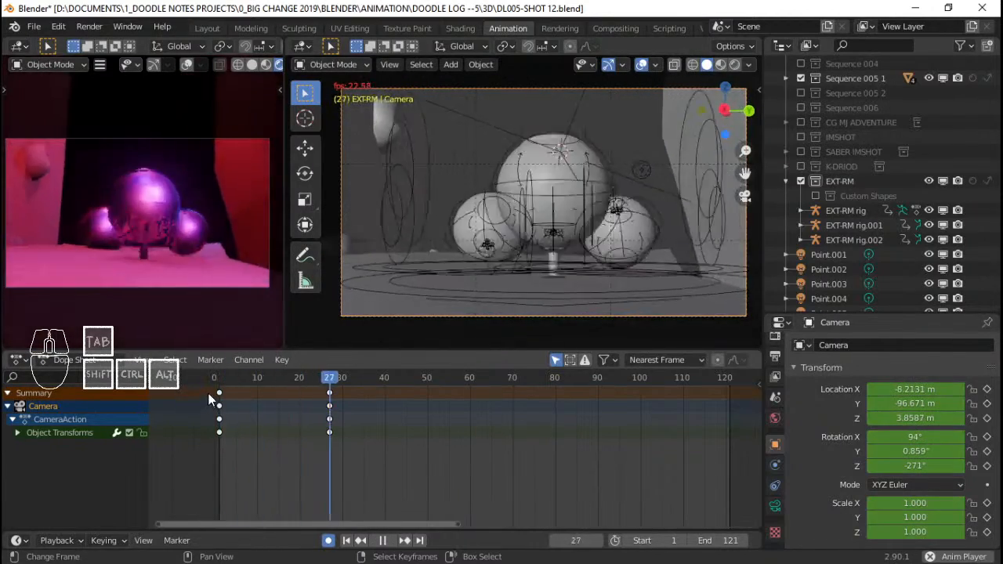
left_click(208, 392)
left_click(215, 403)
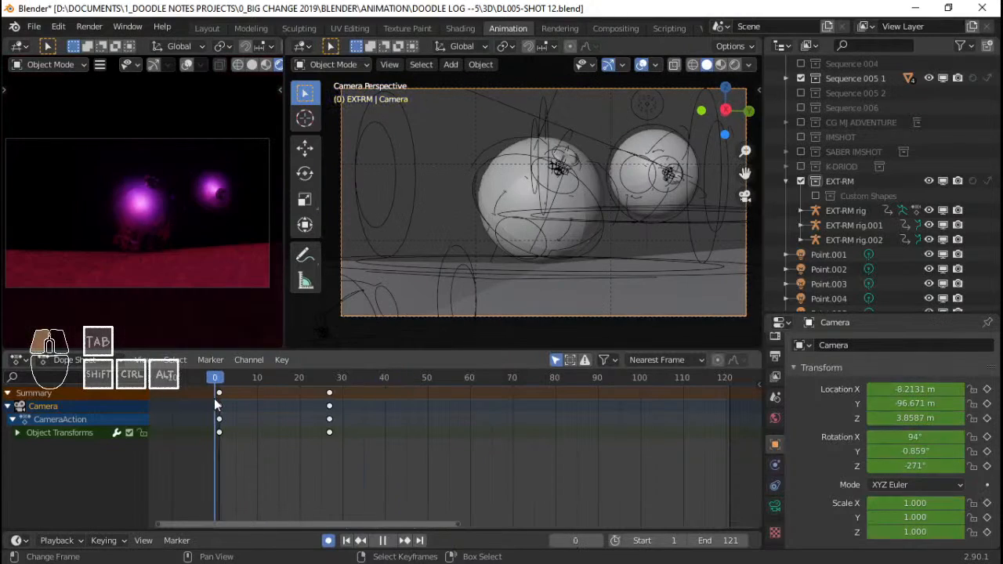
At frame 1, move the camera closer along its local Z axis to about X -9.59 m and lower it to about Z 3.85 m.
left_click_drag(215, 403, 219, 398)
key("space")
key("g")
key("z")
key("z")
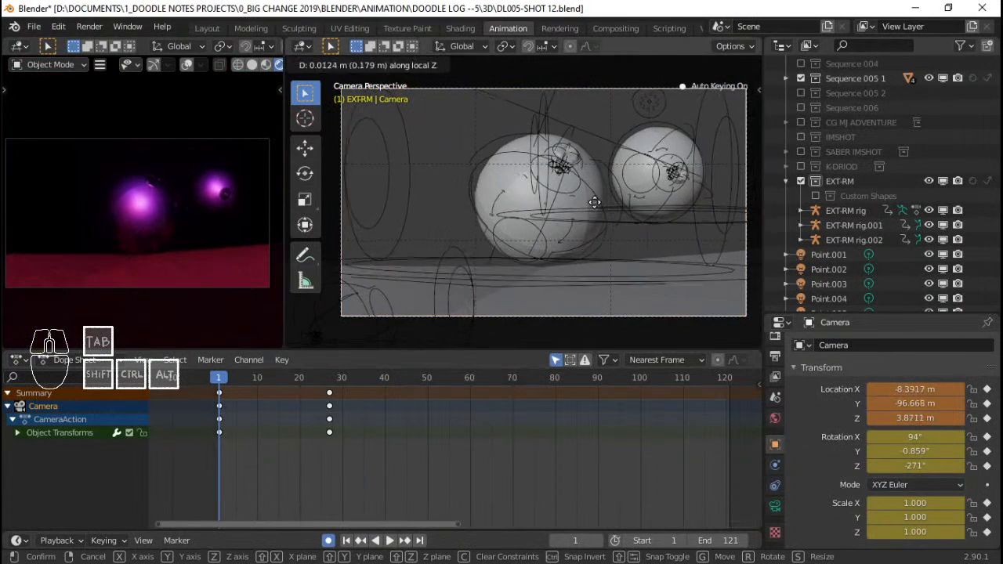
left_click(600, 188)
key("g")
key("z")
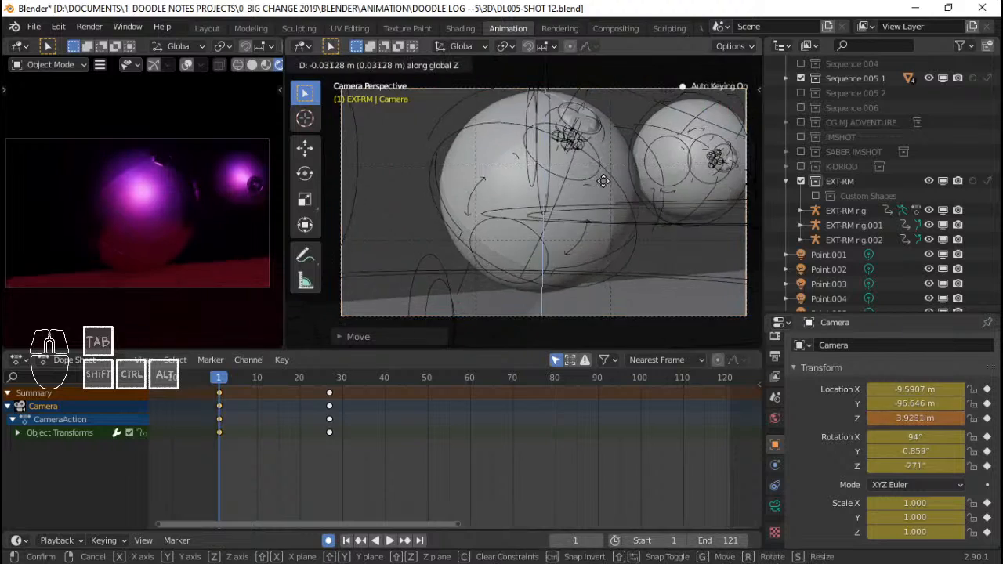
left_click(551, 227)
Move the camera keyframe from frame 27 to frame 36 and play back the slower move.
key("space")
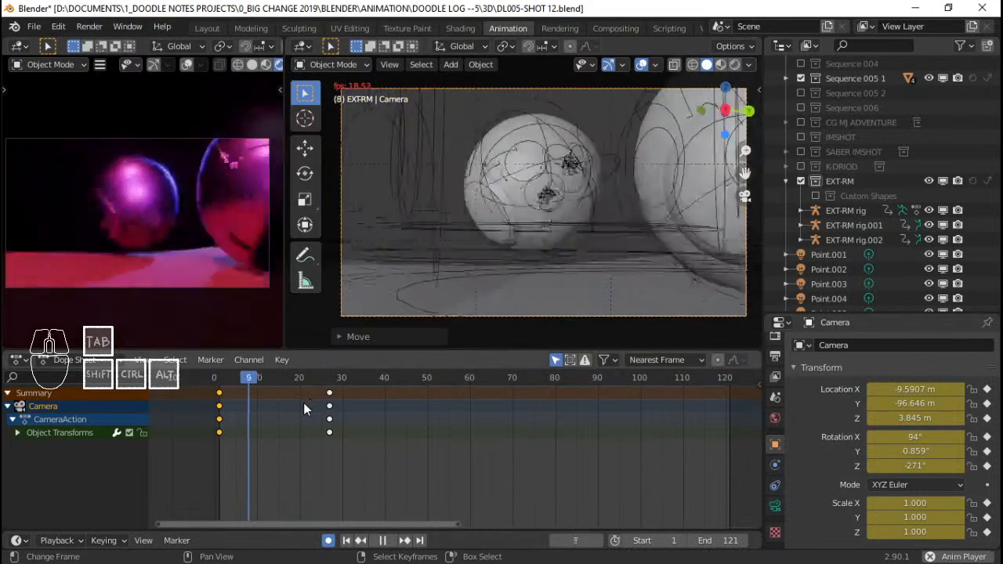
key("space")
left_click(213, 409)
key("space")
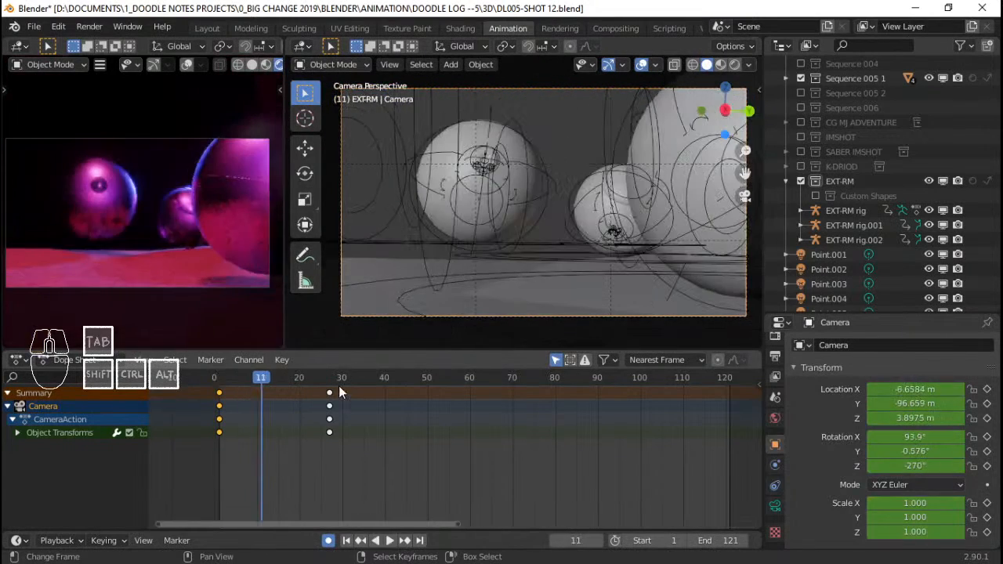
left_click(369, 394)
key("space")
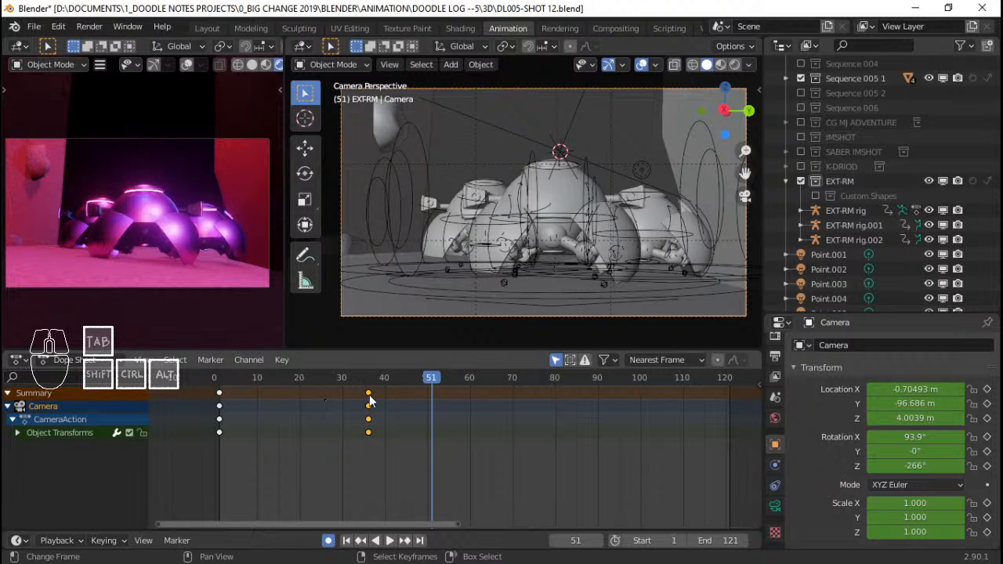
key("space")
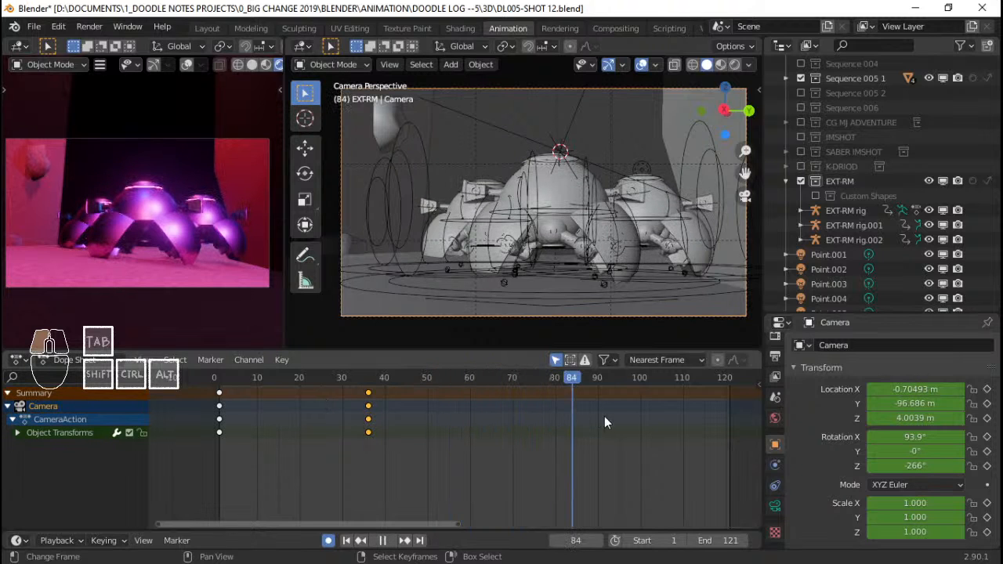
key("space")
At frame 74, pull the camera back along its local Z axis to about X 0.12 m.
left_click_drag(604, 416, 527, 418)
key("g")
key("z")
key("z")
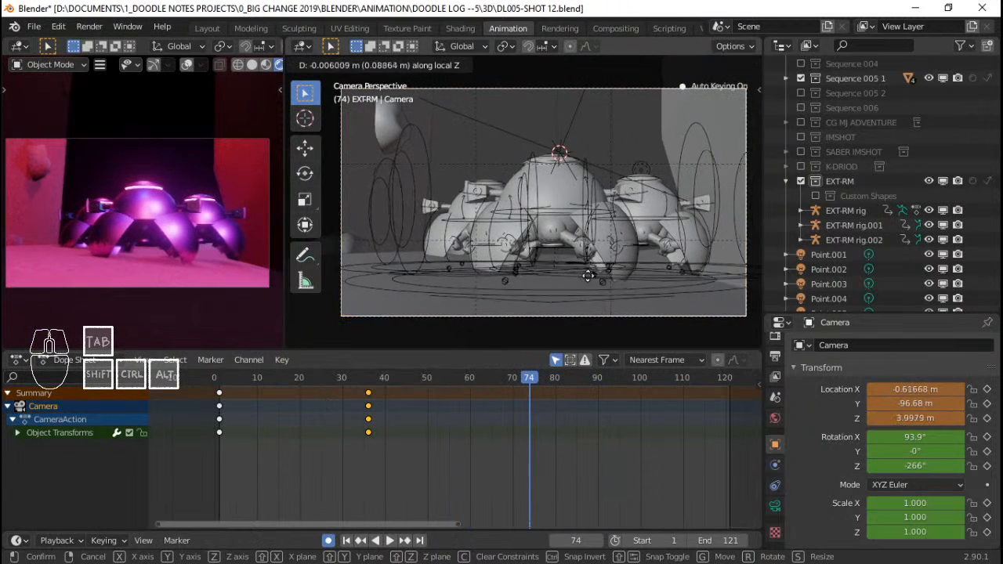
left_click(680, 266)
Adjust the camera's height along global Z to about 3.92 m at frame 74.
key("g")
key("z")
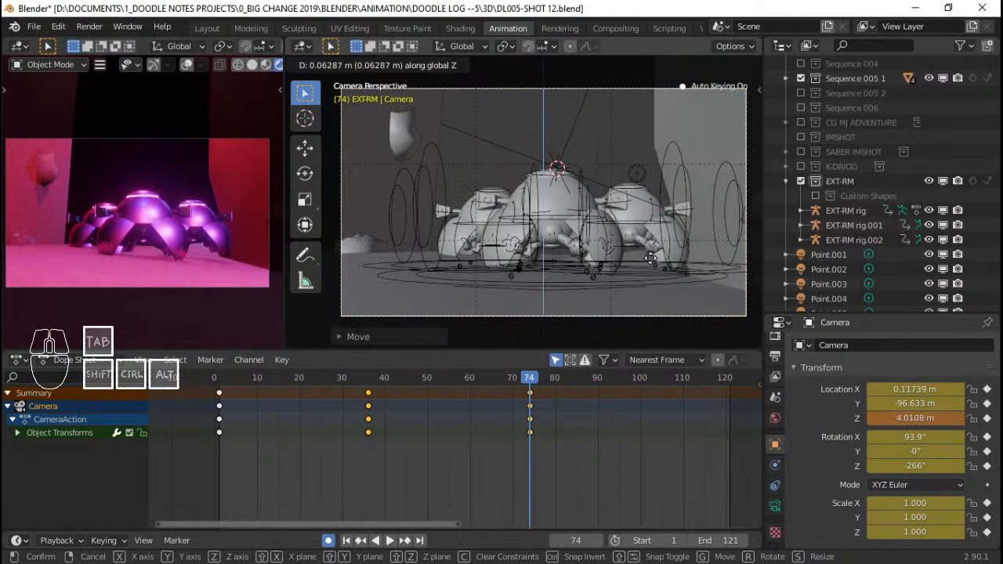
left_click(651, 261)
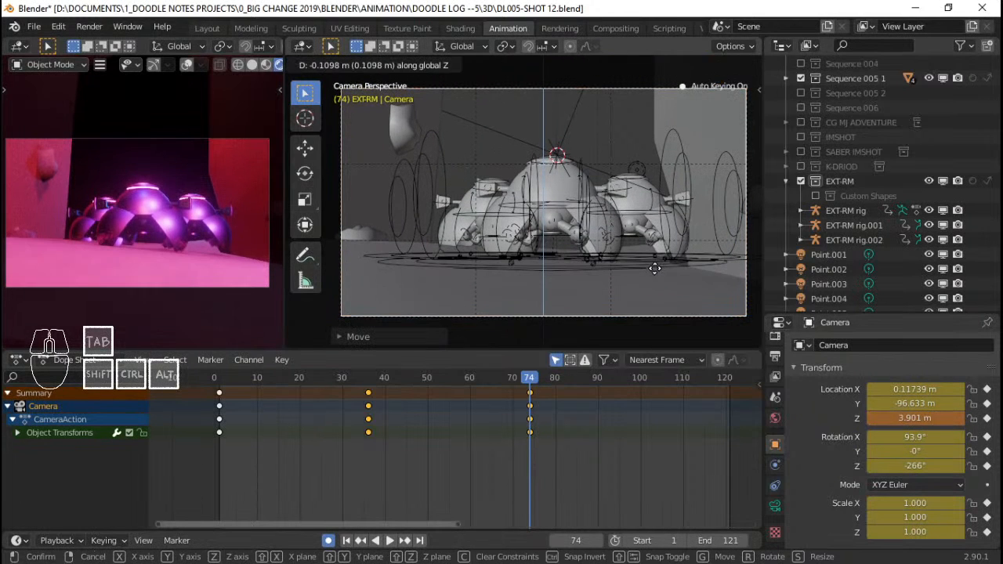
left_click(654, 270)
key("g")
key("z")
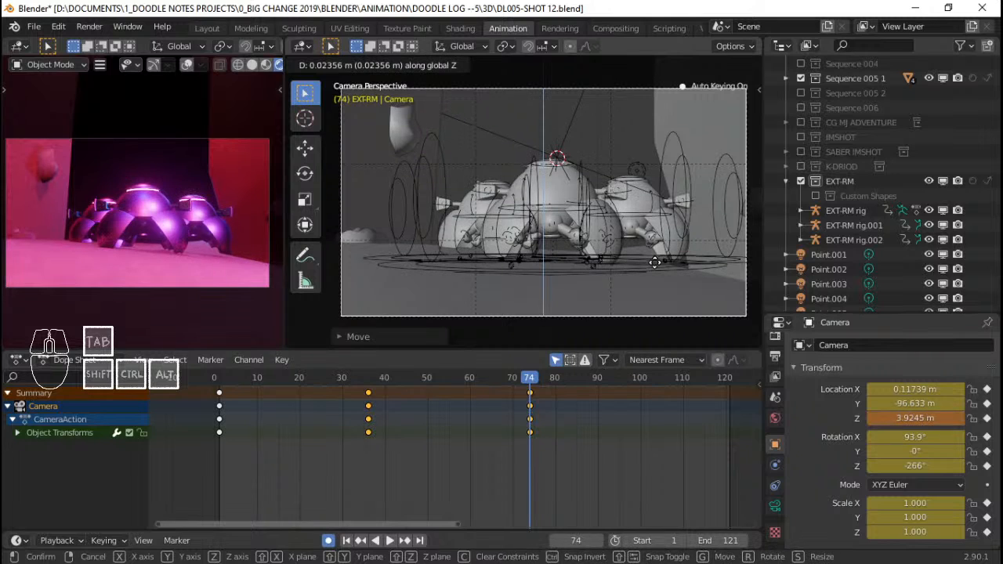
left_click(655, 263)
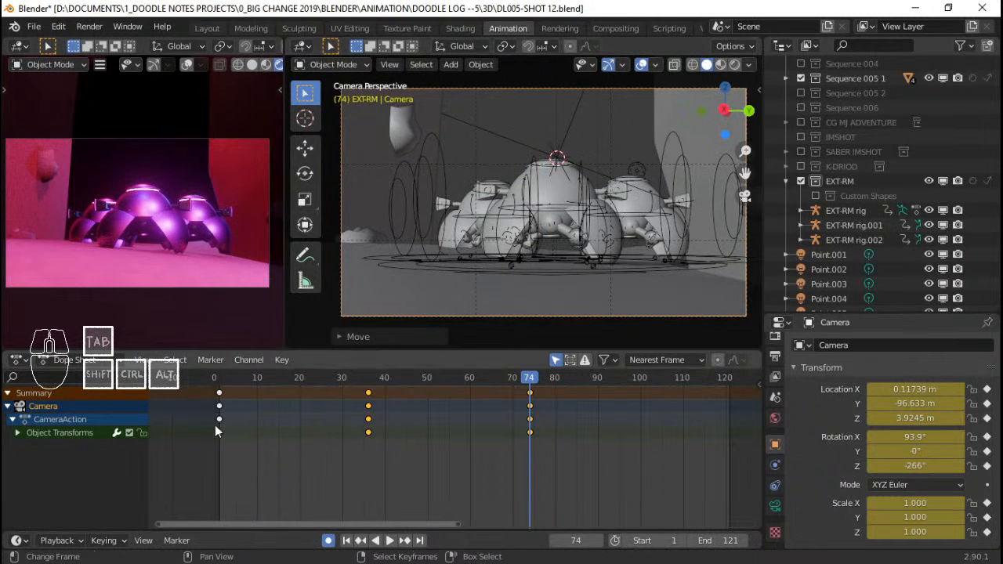
Delete the camera keyframe at frame 36 and play back the shot.
left_click_drag(215, 425, 372, 398)
left_click(369, 396)
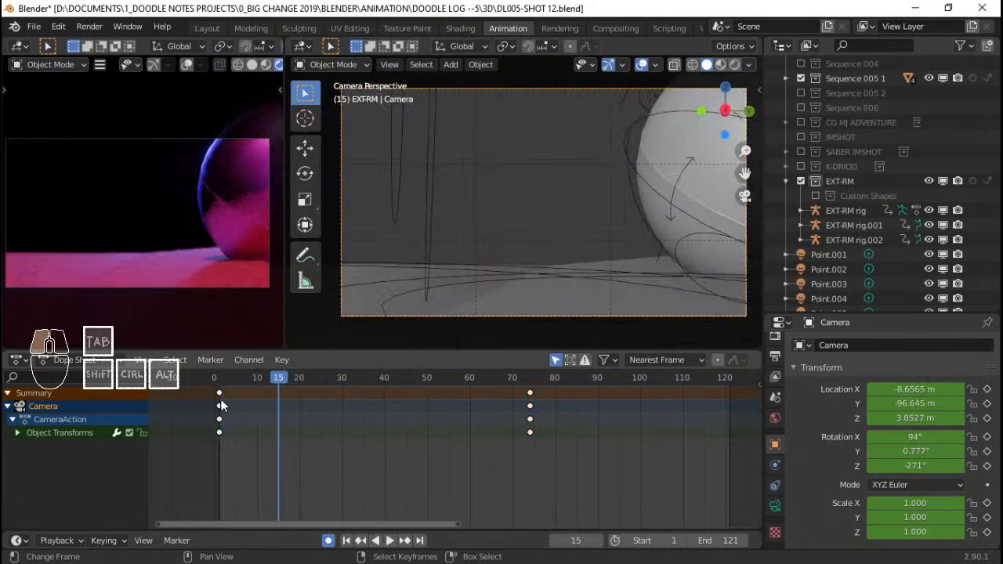
key("space")
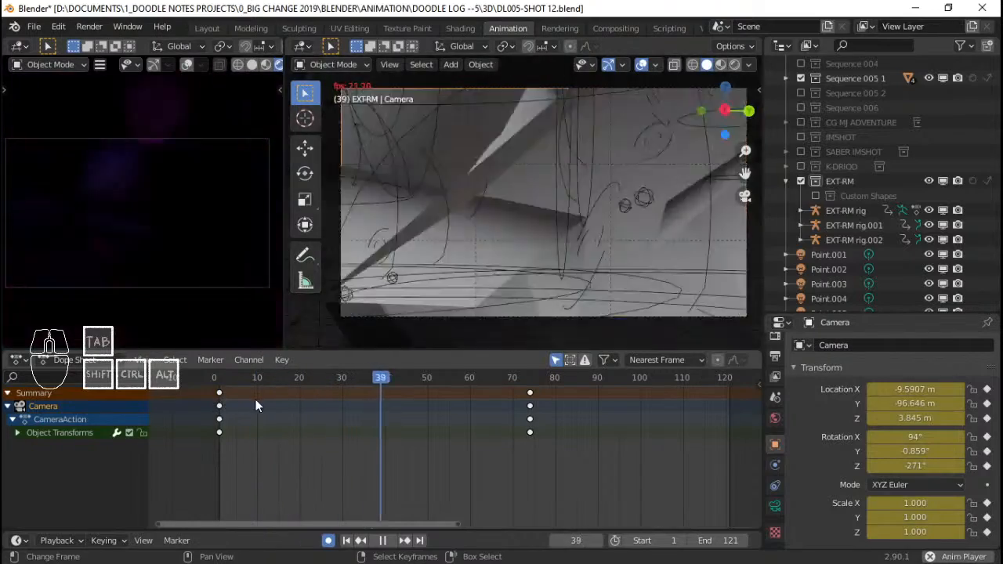
key("space")
At frame 51, move the camera to about X -1.92 m, Y -96.81 m and Z 3.89 m.
left_click_drag(332, 410, 432, 410)
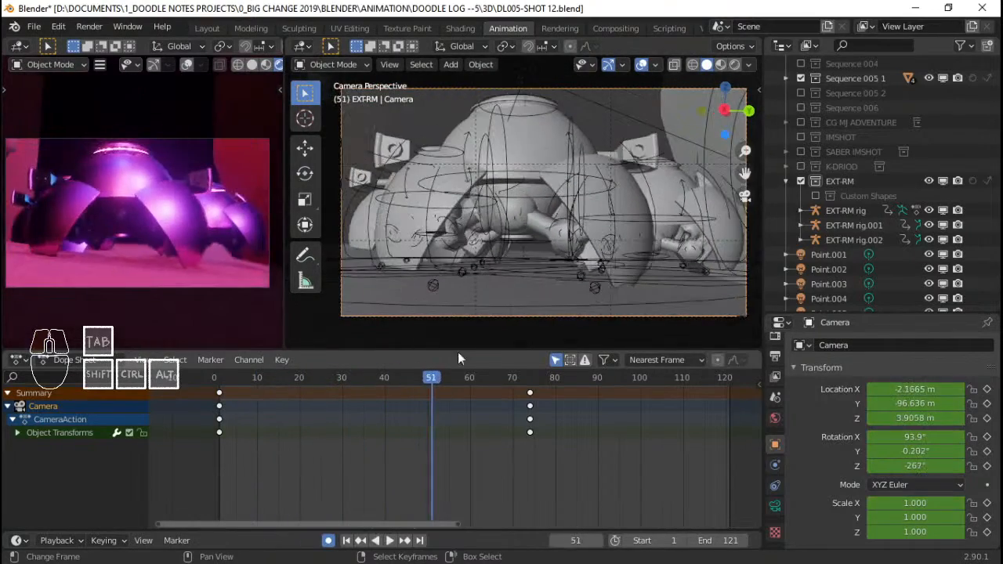
key("g")
key("z")
key("z")
left_click(659, 232)
Roll the camera to about 8.9° on Y and raise it about 0.05 m along global Z at frame 51.
key("r")
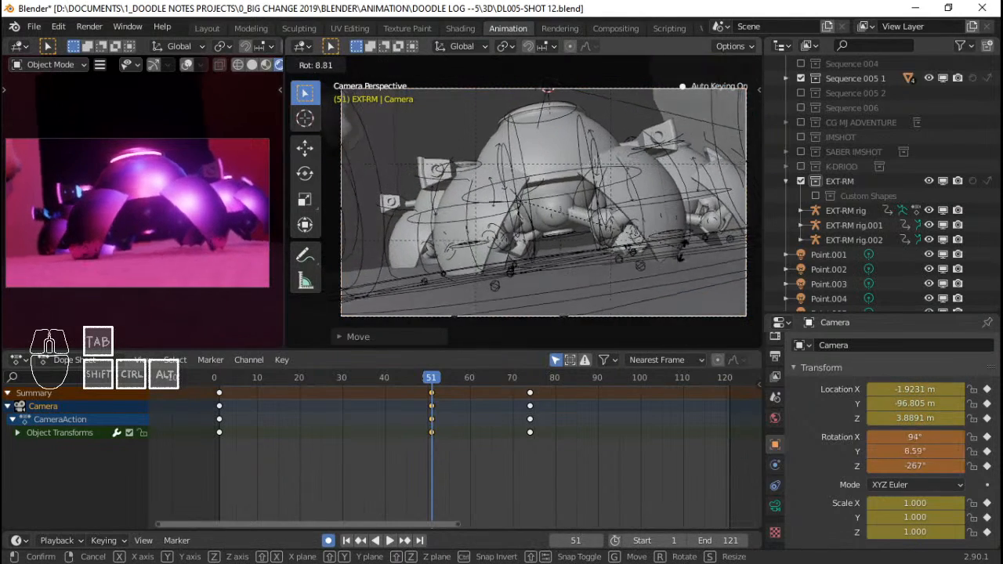
left_click(682, 254)
key("g")
key("z")
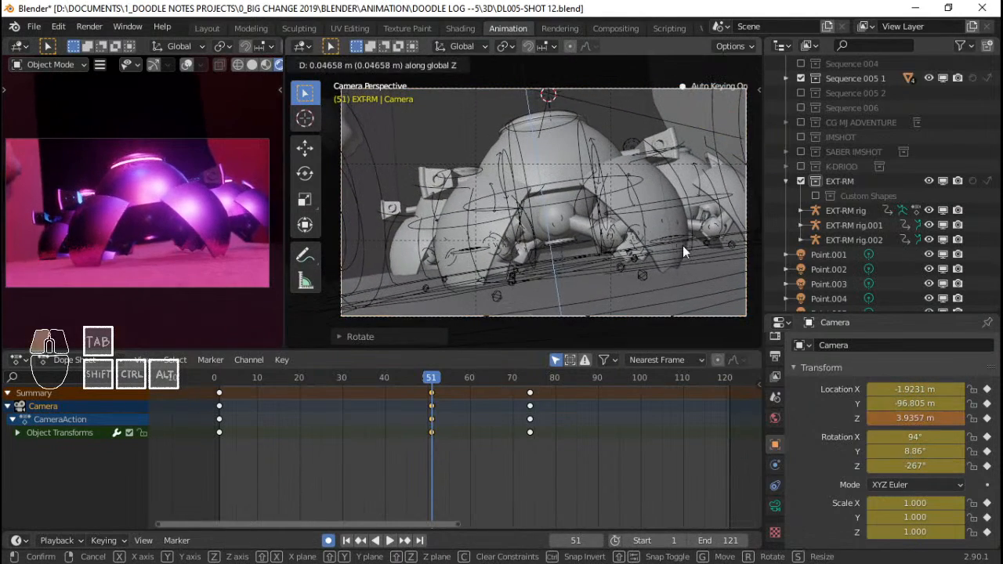
Play the shot from the start and scrub to frame 27 to check the camera path.
key("shift+Left")
key("space")
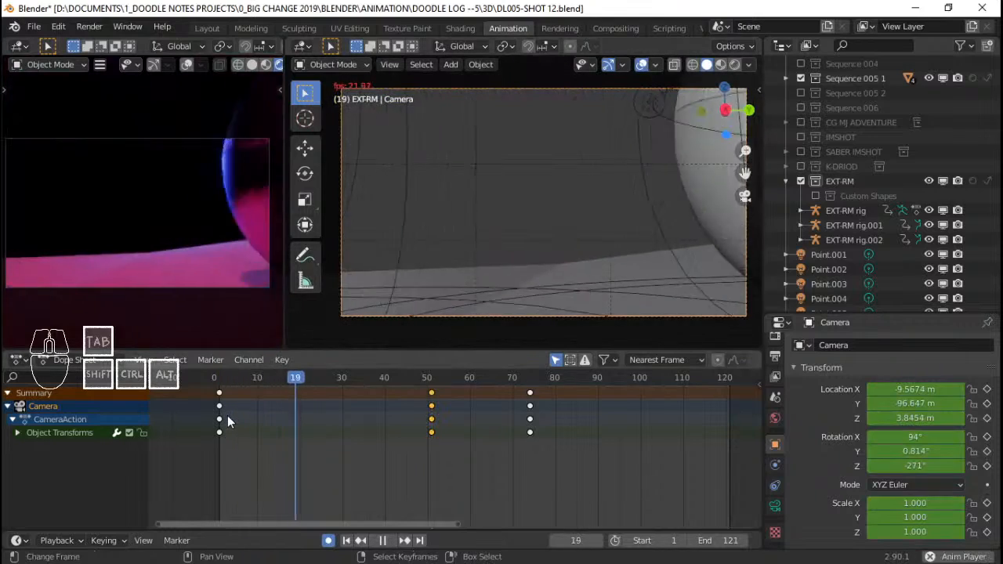
key("space")
left_click_drag(260, 412, 330, 407)
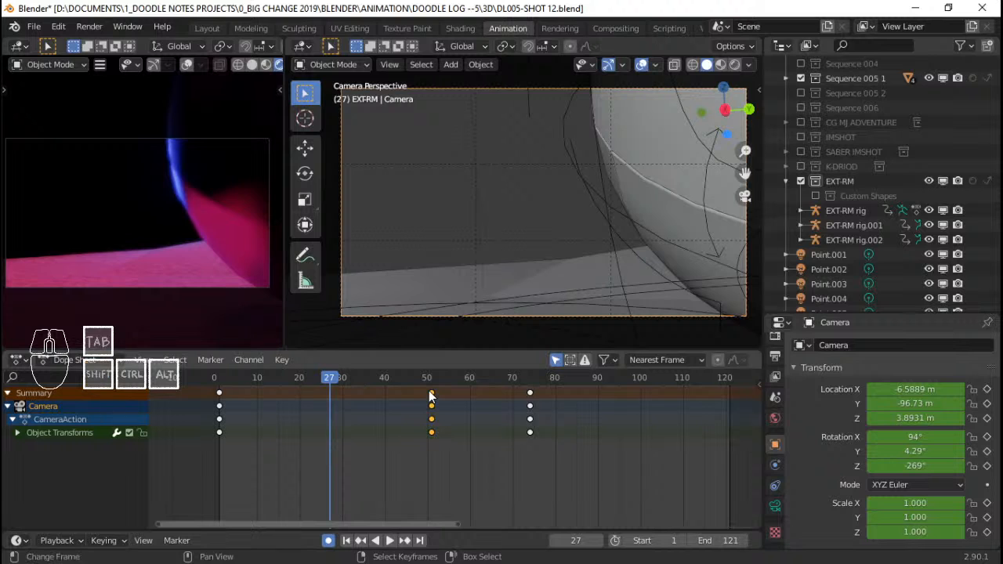
Move the camera keyframe from frame 51 to frame 27 and play the shot from the start.
left_click_drag(430, 397, 332, 396)
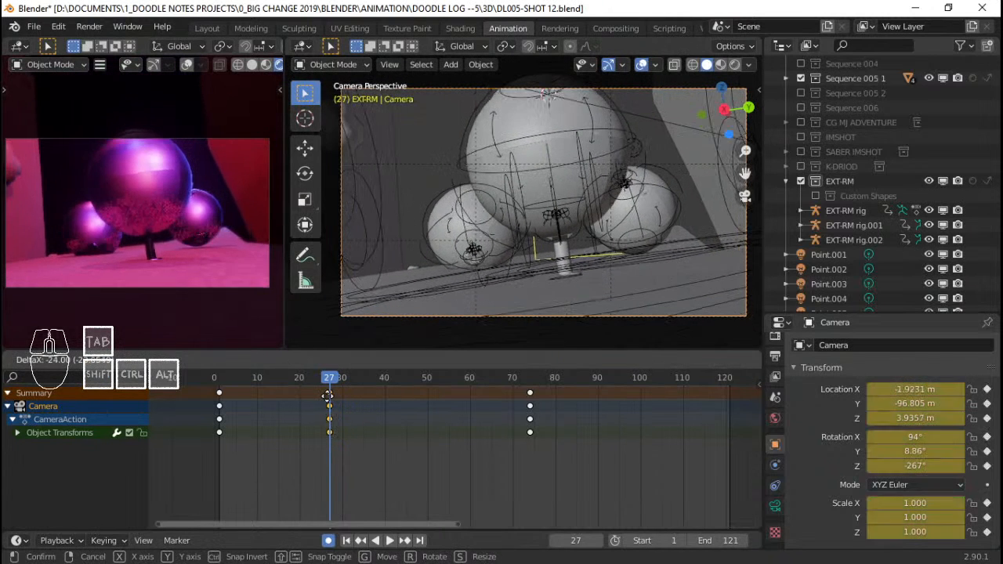
key("shift+Left")
key("space")
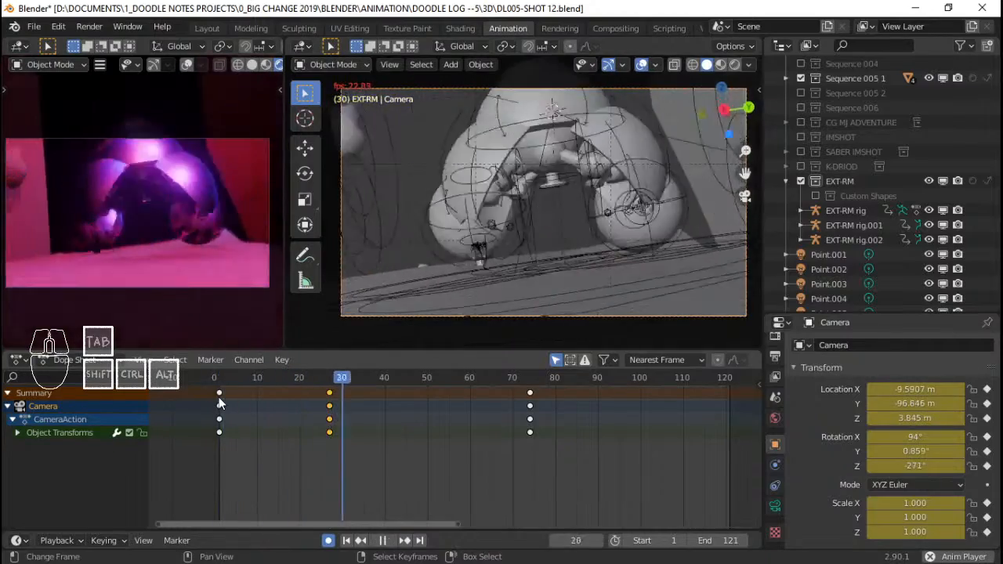
key("space")
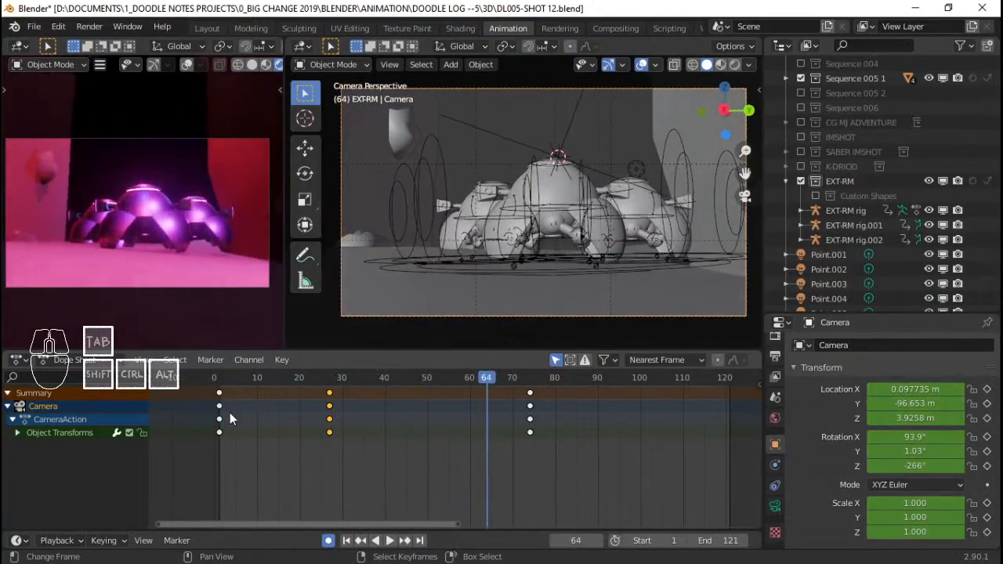
Replay the shot's opening several times to check the camera timing around frame 27.
left_click(230, 414)
key("space")
left_click(219, 419)
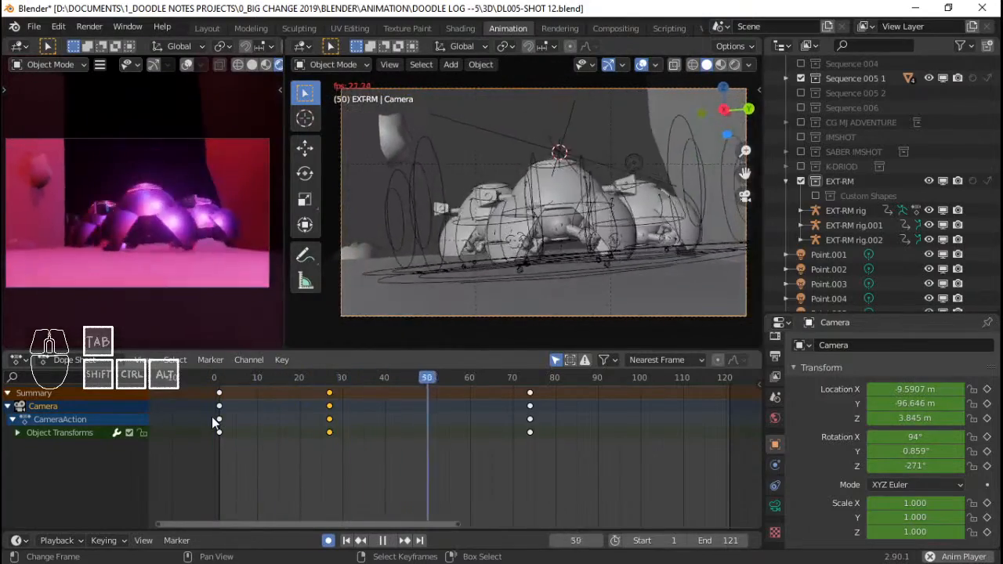
key("space")
left_click(196, 430)
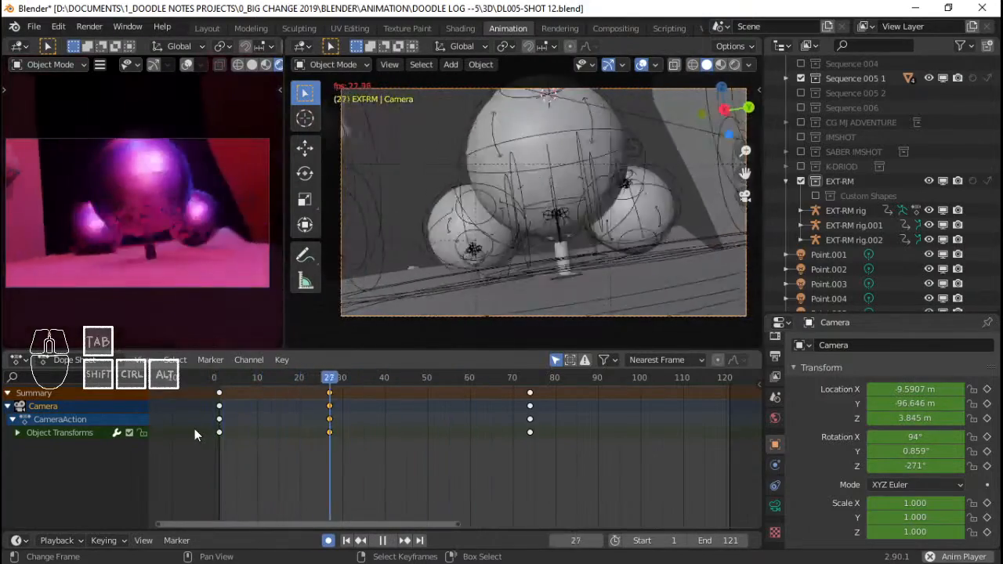
left_click(217, 431)
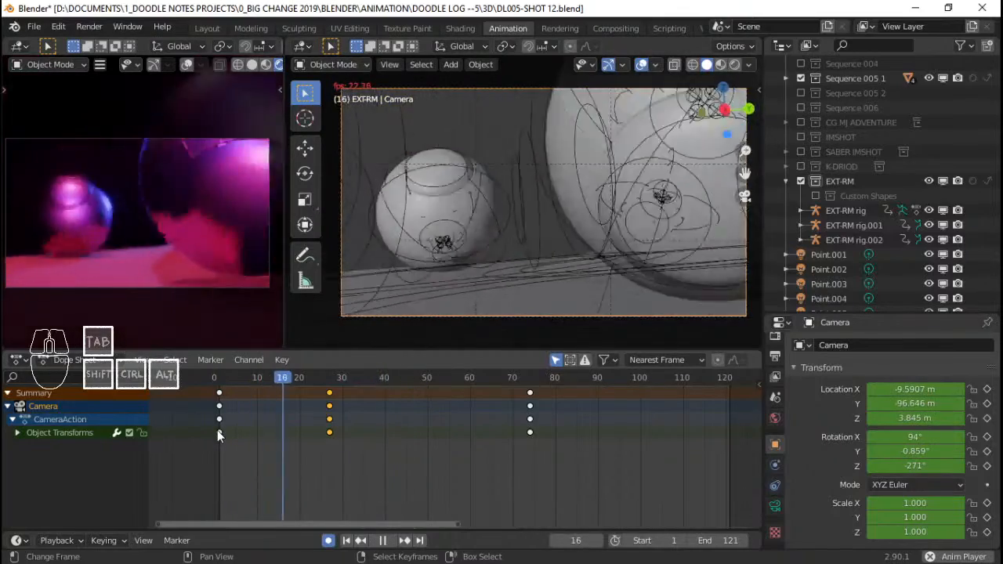
Try turning the camera to about -296° on Z at frame 12 and play back the opening.
left_click_drag(231, 429, 266, 432)
key("r")
key("z")
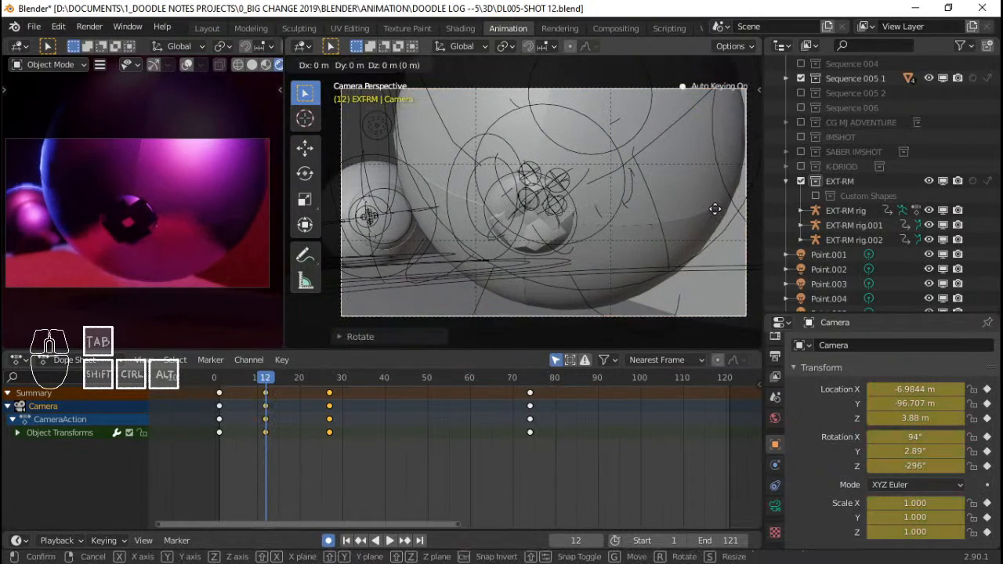
left_click(217, 425)
key("space")
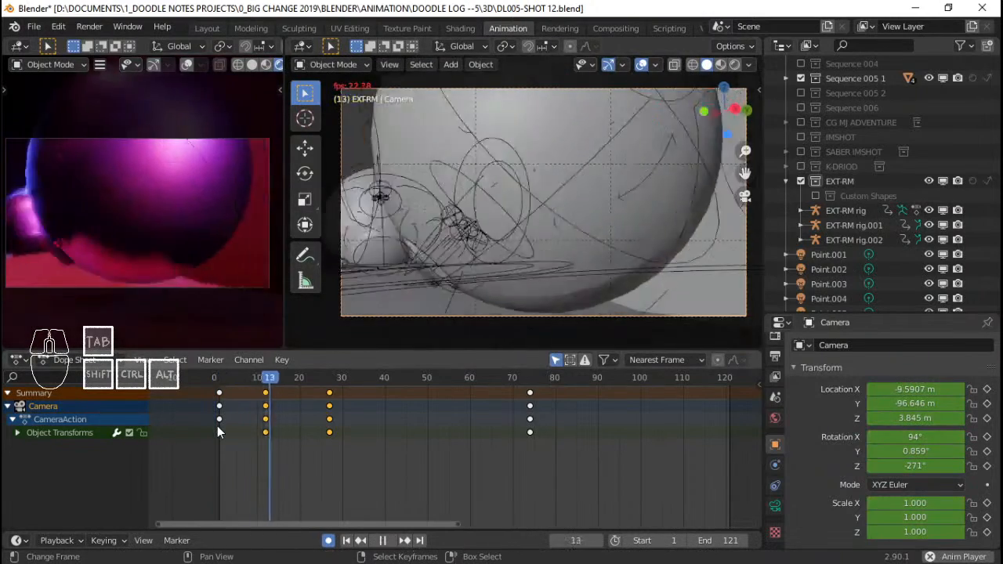
Delete the camera keyframe at frame 12.
right_click(265, 401)
key("x")
left_click(266, 402)
Play the shot from the start to review the camera move between its three keyframes.
left_click(199, 405)
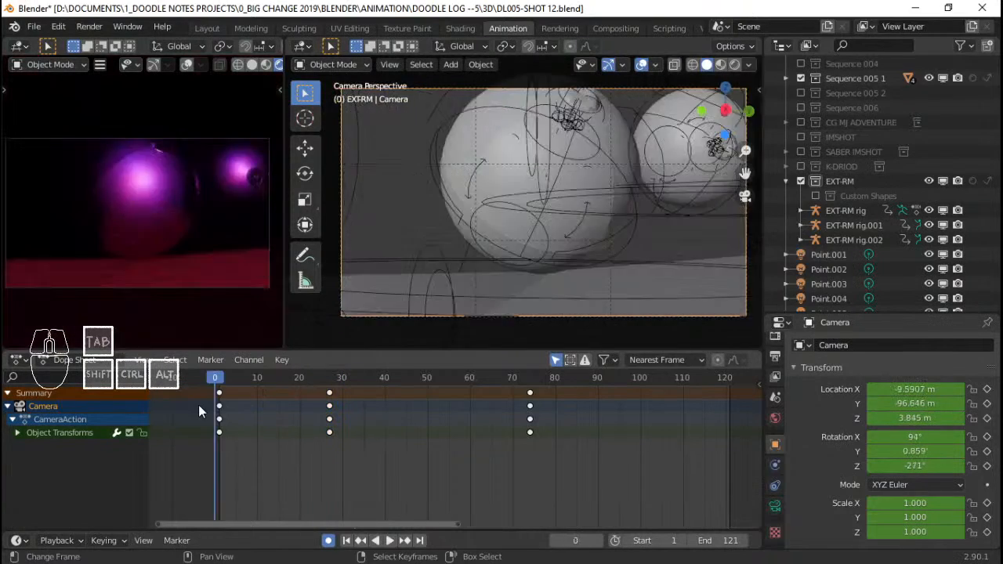
key("space")
key("space")
left_click(198, 405)
key("space")
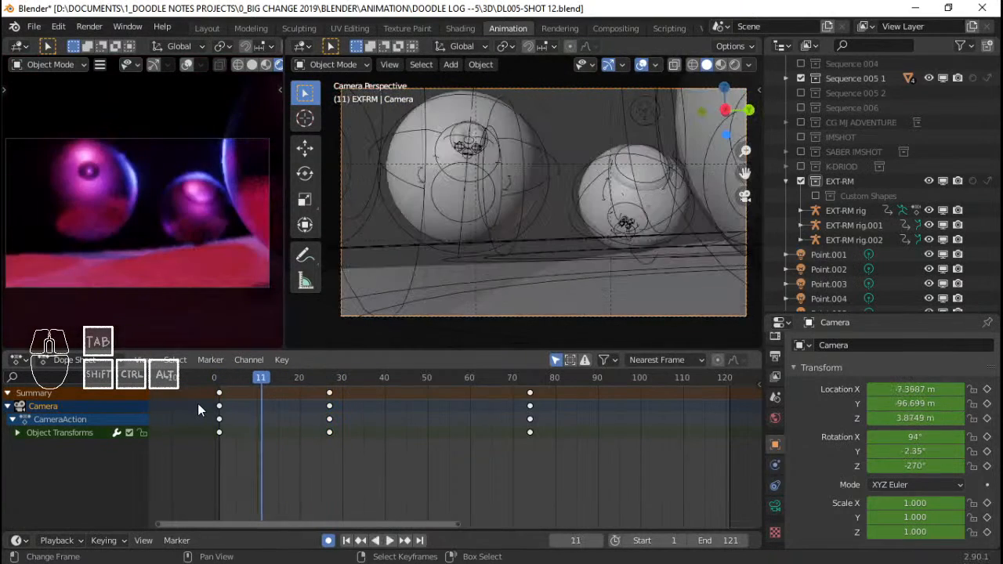
key("space")
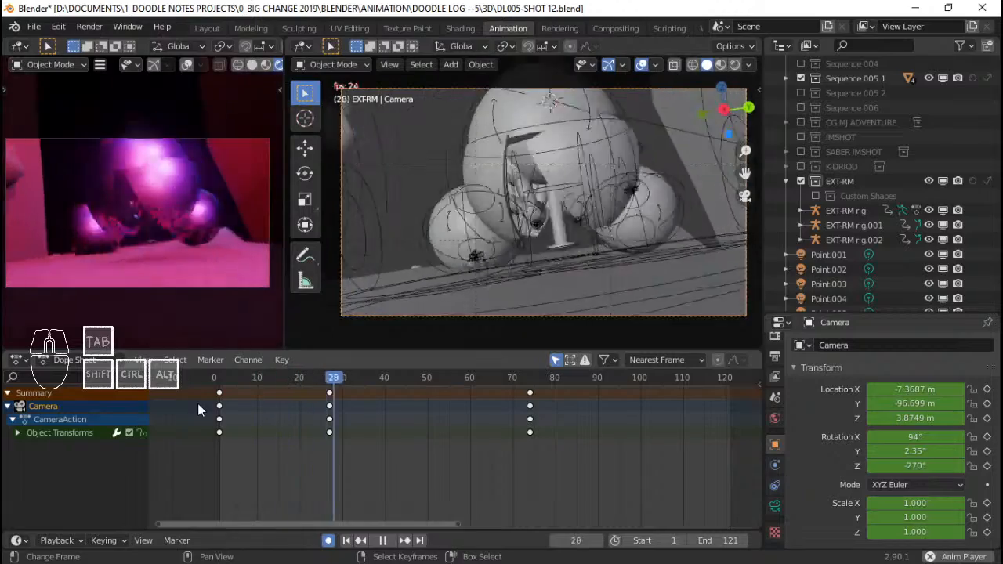
left_click(198, 409)
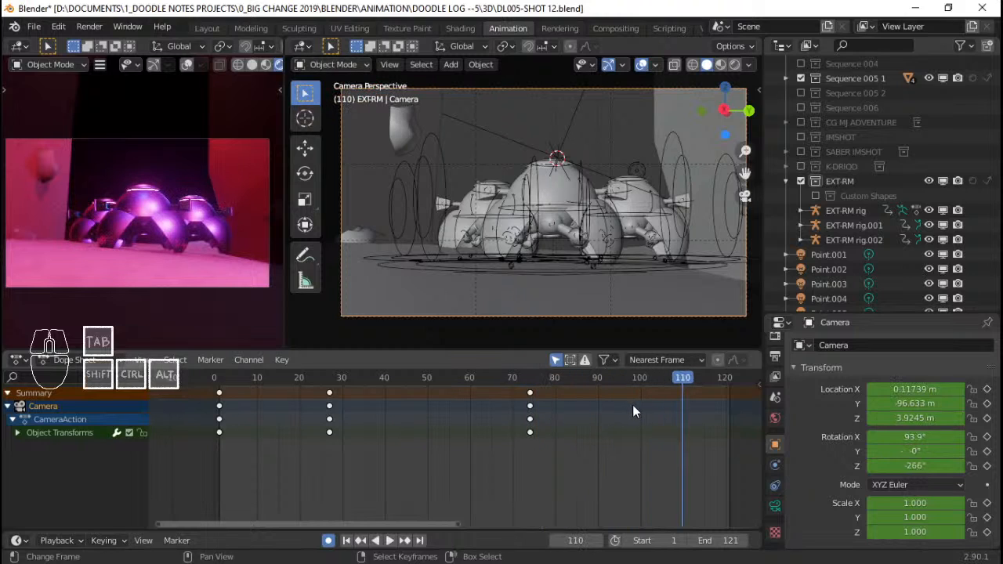
At frame 121, try moving the camera to about X 0.42 m, Y -96.61 m, Z 3.94 m and rolling it to about 1.8° on Y.
key("shift+Right")
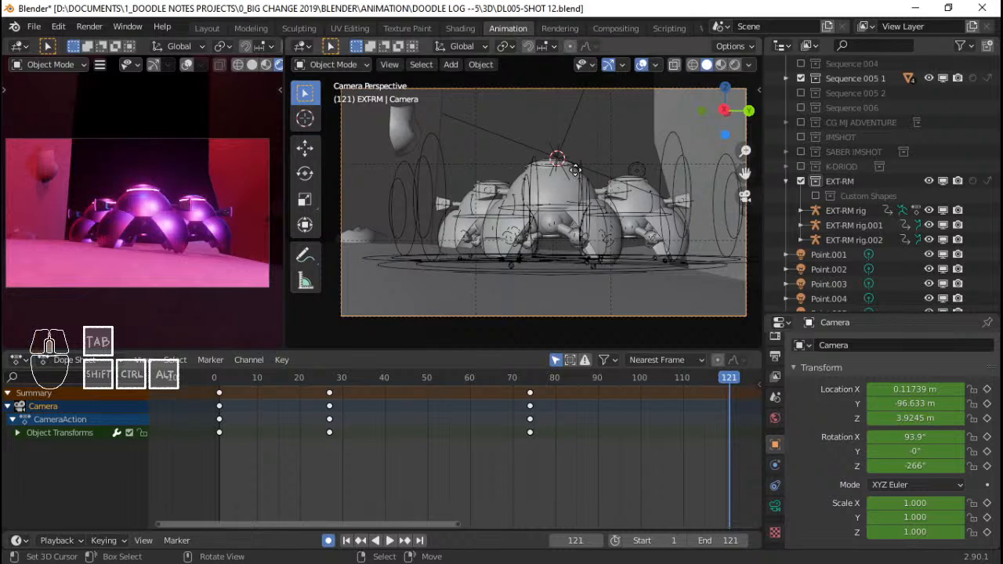
key("g")
left_click(589, 190)
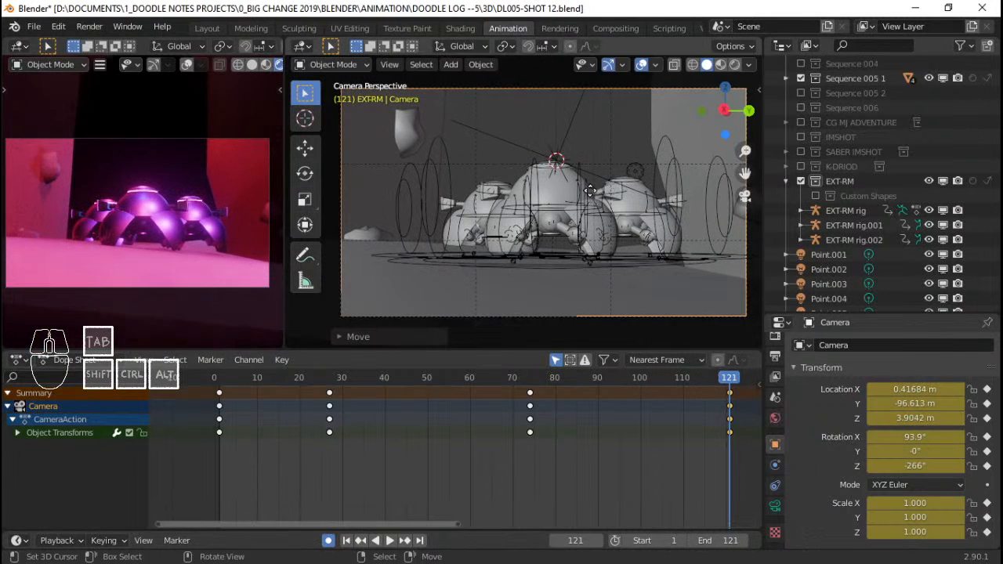
key("g")
left_click(700, 210)
key("r")
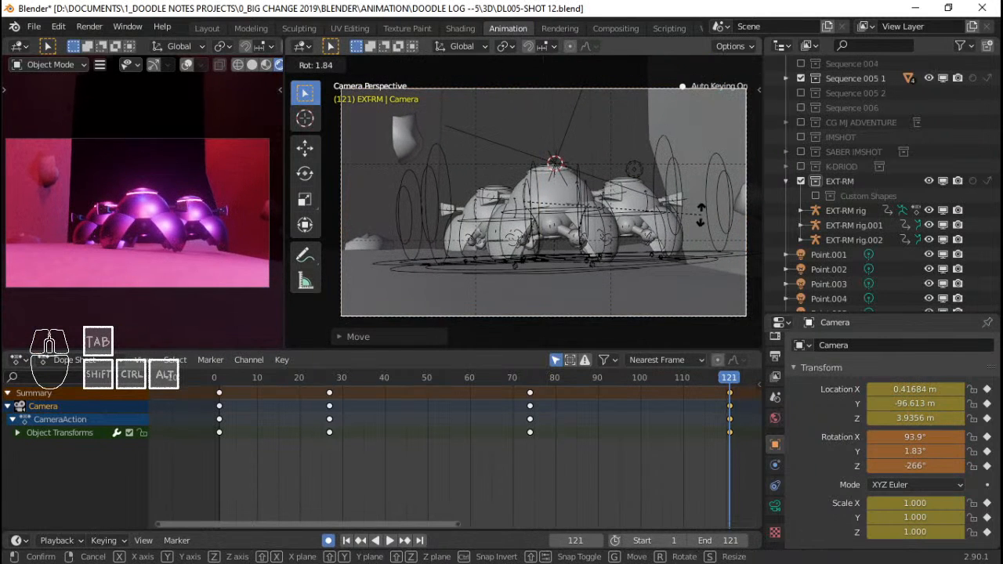
left_click(700, 209)
Play back the shot's ending and remove the camera keyframe at frame 121.
key("space")
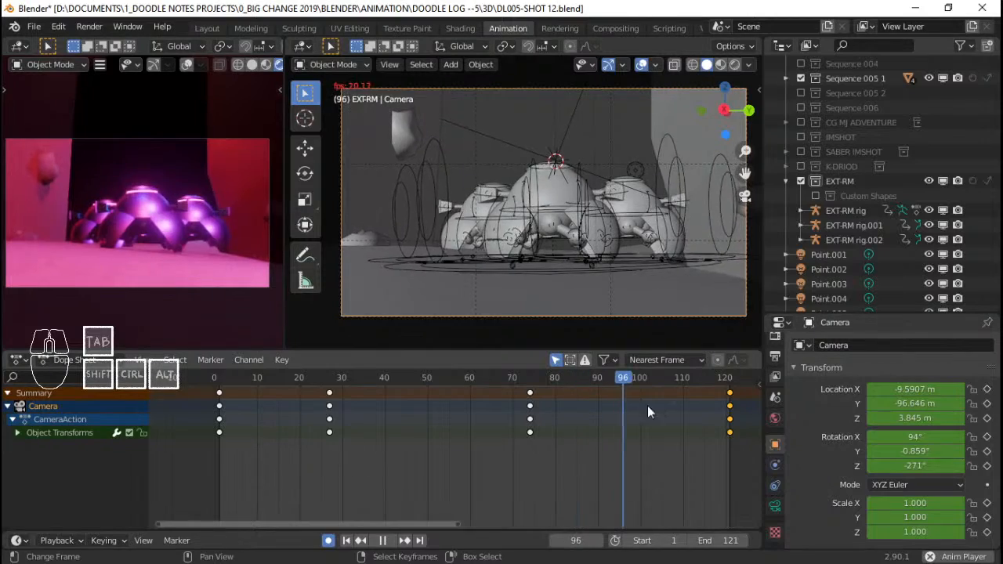
key("space")
left_click(728, 390)
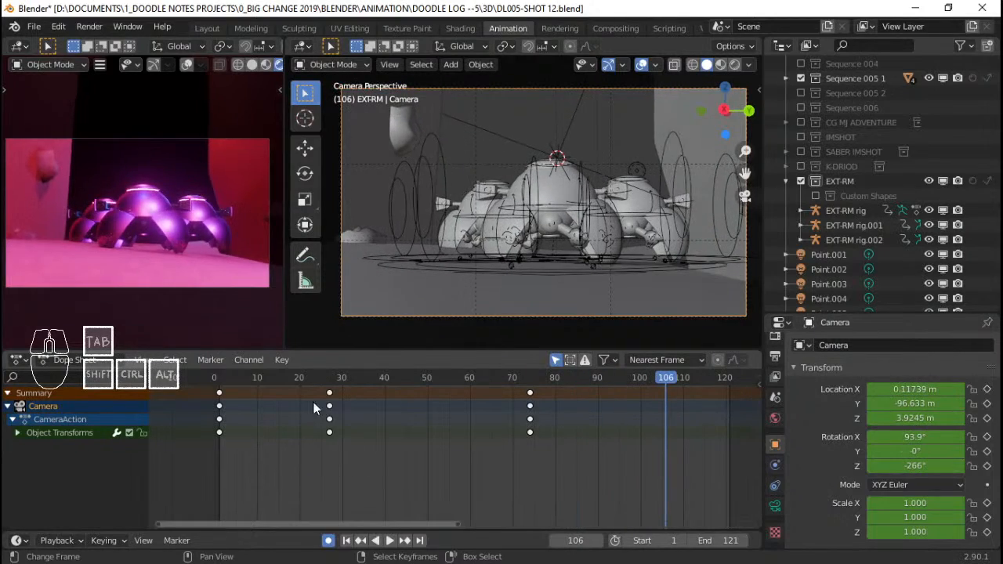
Play the whole shot from the start once more and save the file.
left_click(205, 411)
key("space")
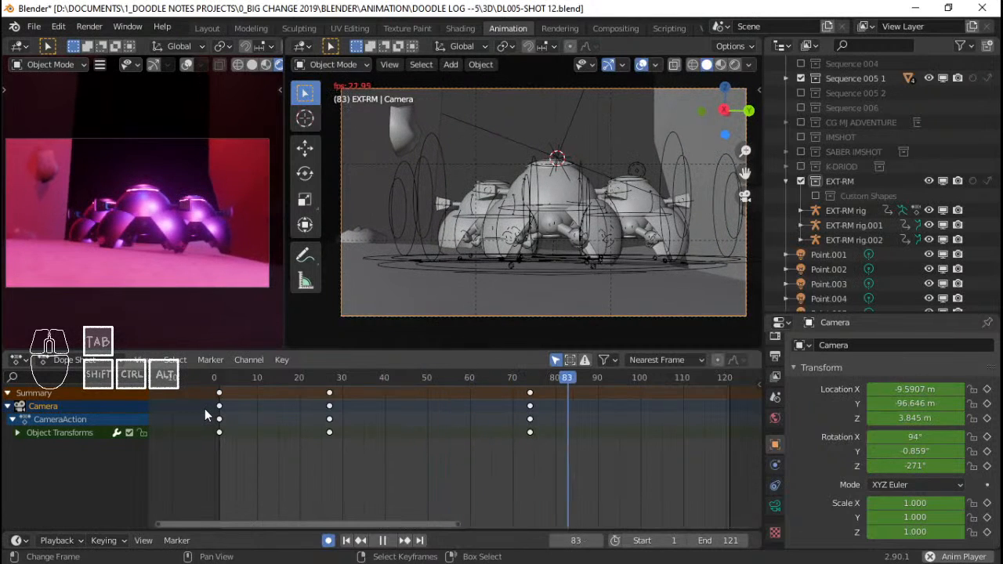
key("space")
key("ctrl+s")
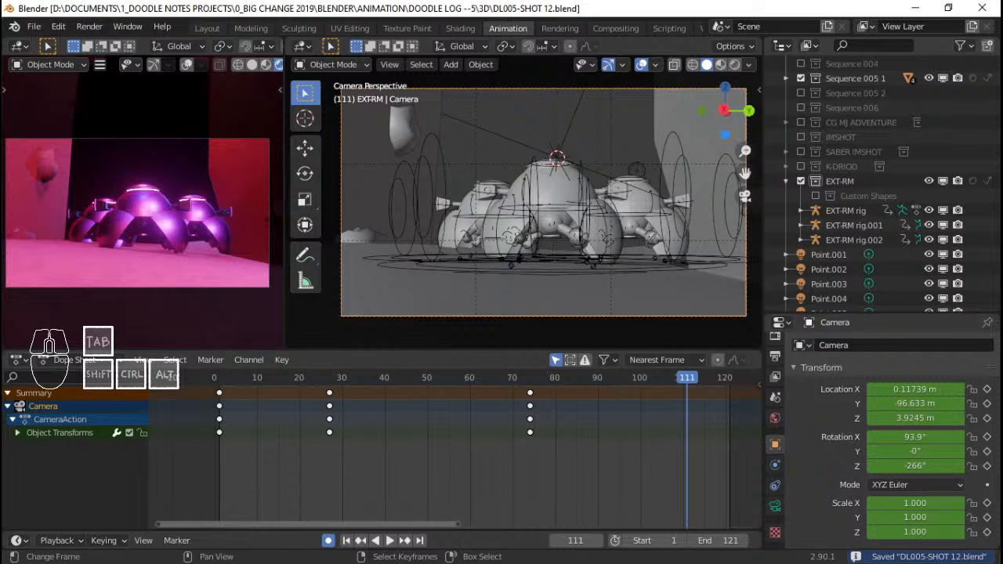
Play and scrub the shot through frames 1 to 64, examining the robots' rolling and unfolding in the enlarged rendered preview.
left_click(218, 428)
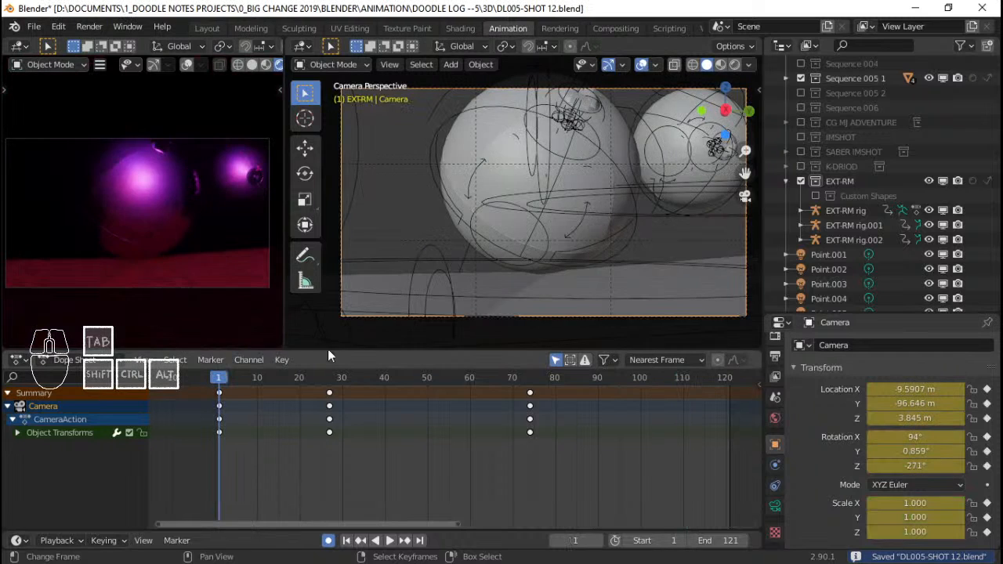
key("space")
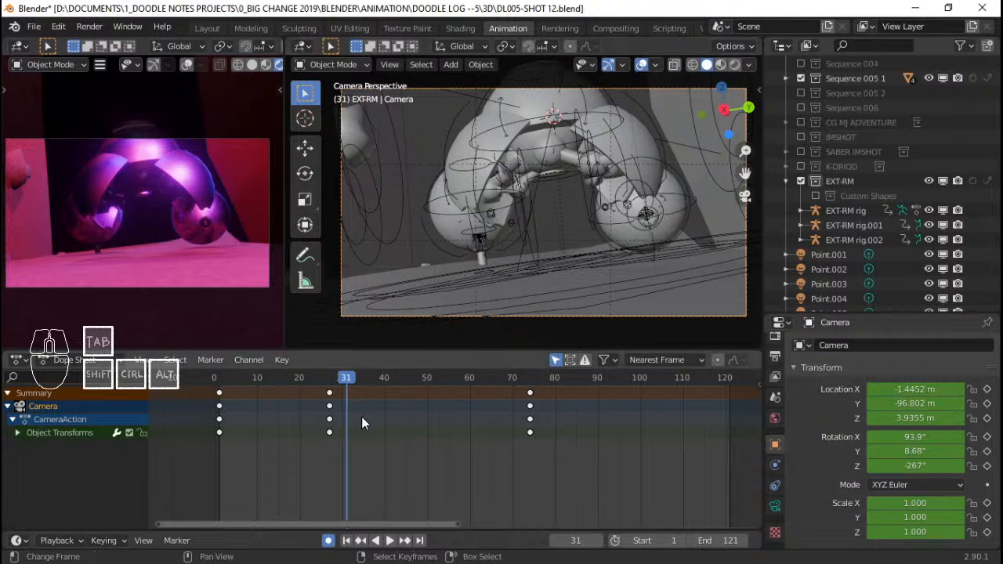
left_click_drag(361, 416, 372, 424)
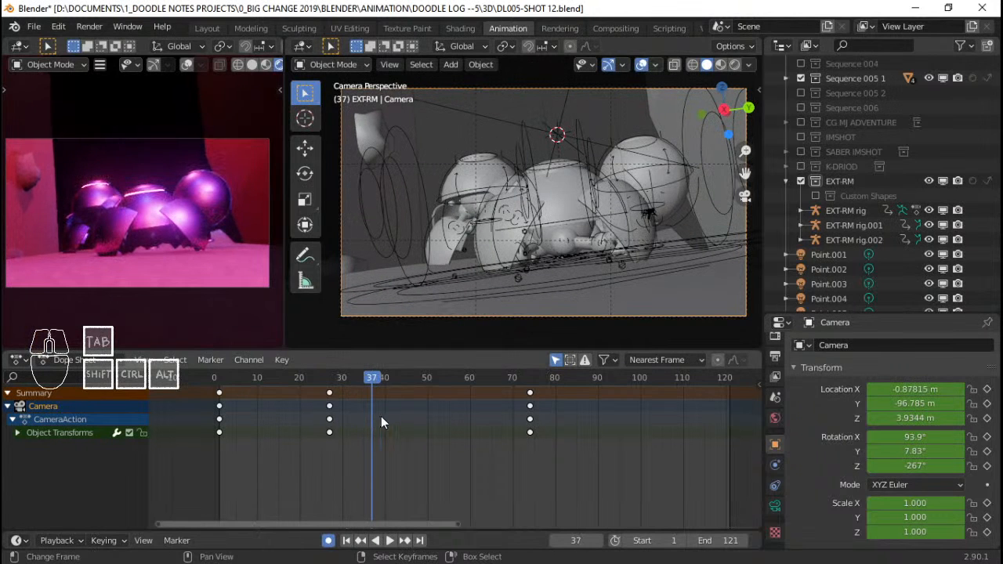
scroll(191, 242, "up", 2)
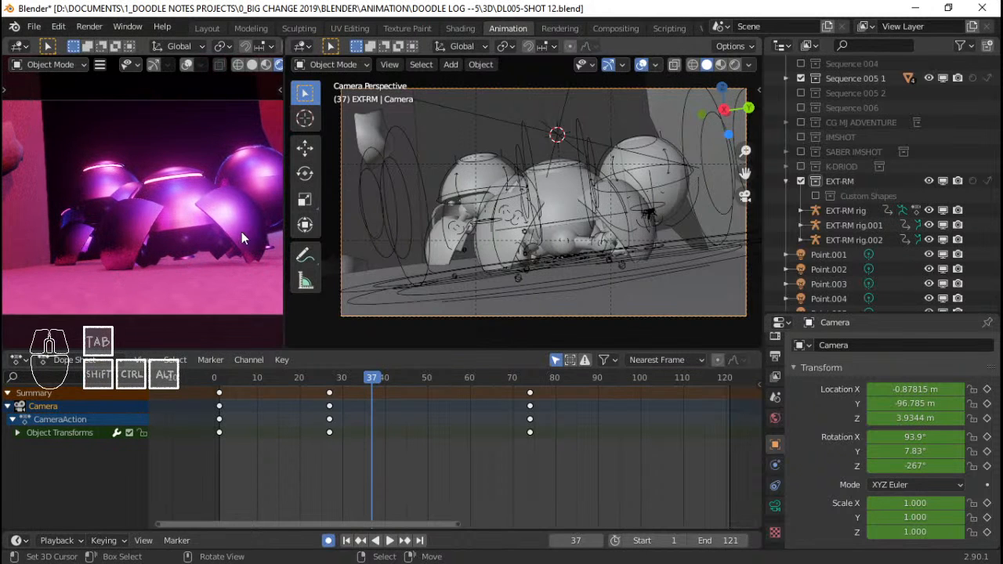
mouse_move(235, 421)
left_mouse_down()
mouse_move(323, 421)
mouse_move(236, 415)
left_mouse_up()
key("space")
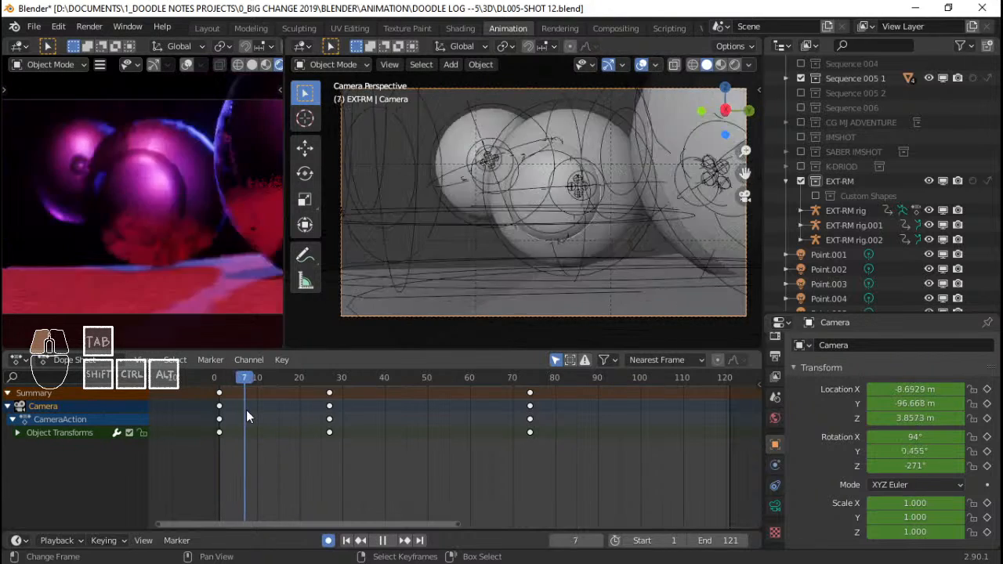
key("space")
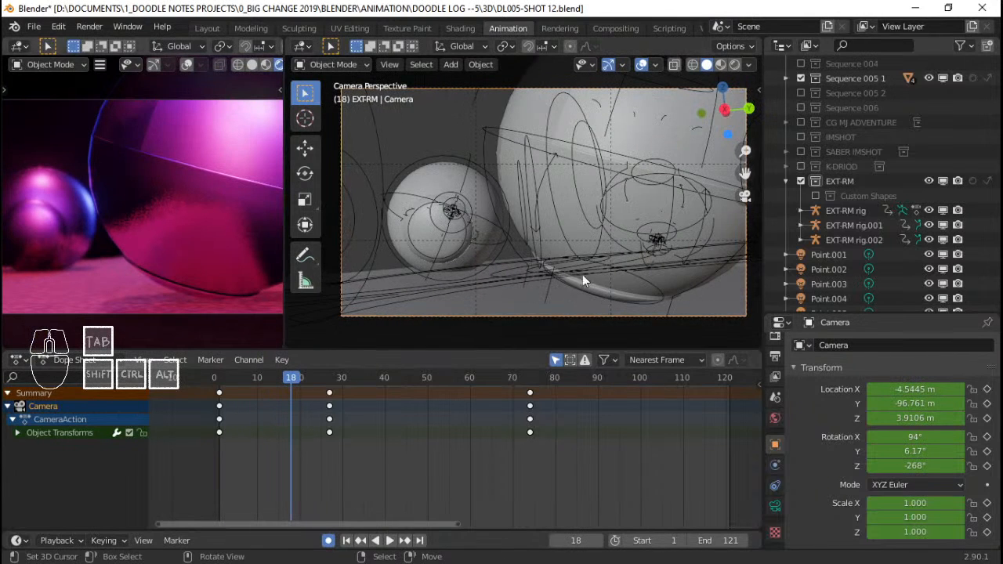
middle_click_drag(663, 278, 625, 278, "shift")
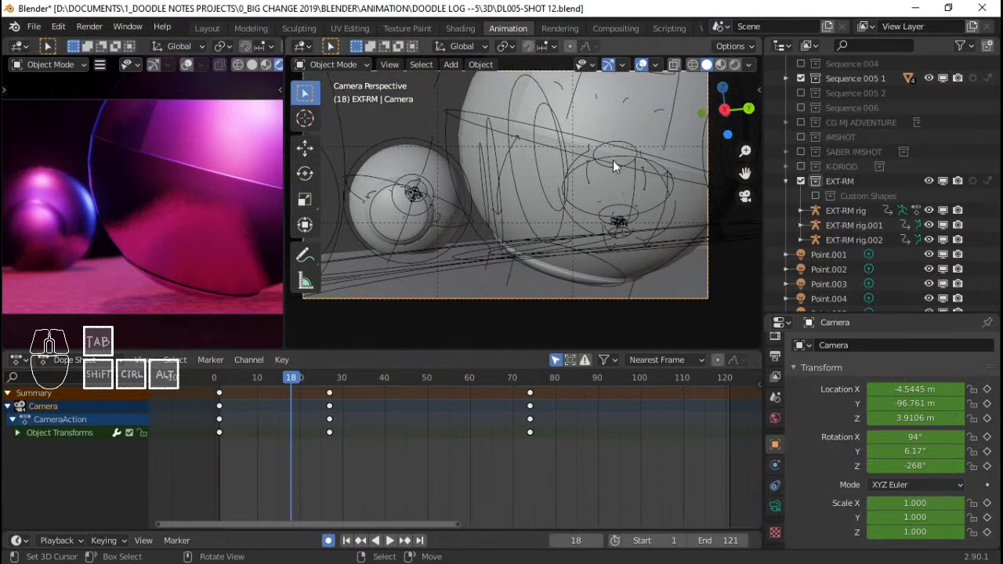
left_click_drag(315, 411, 359, 414)
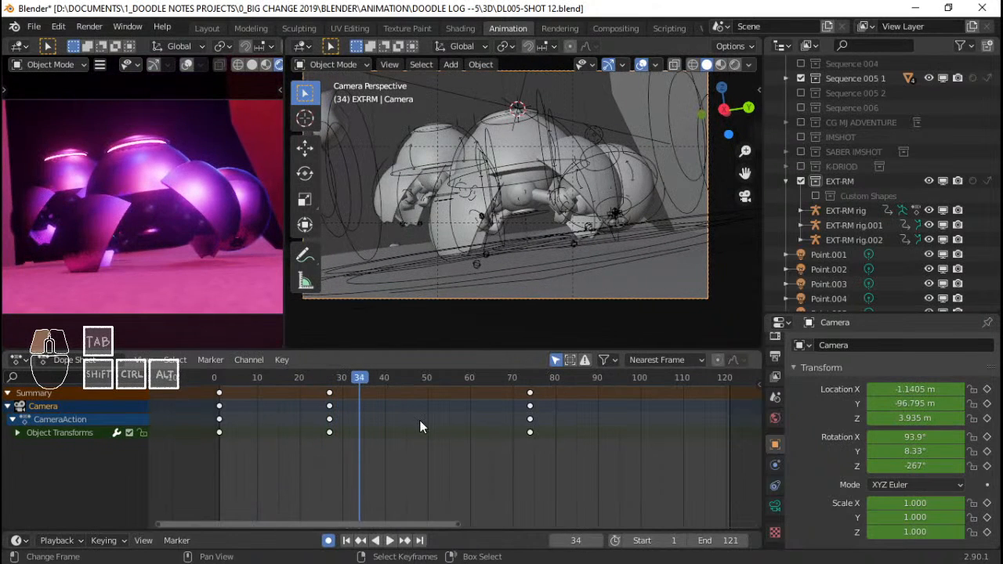
key("space")
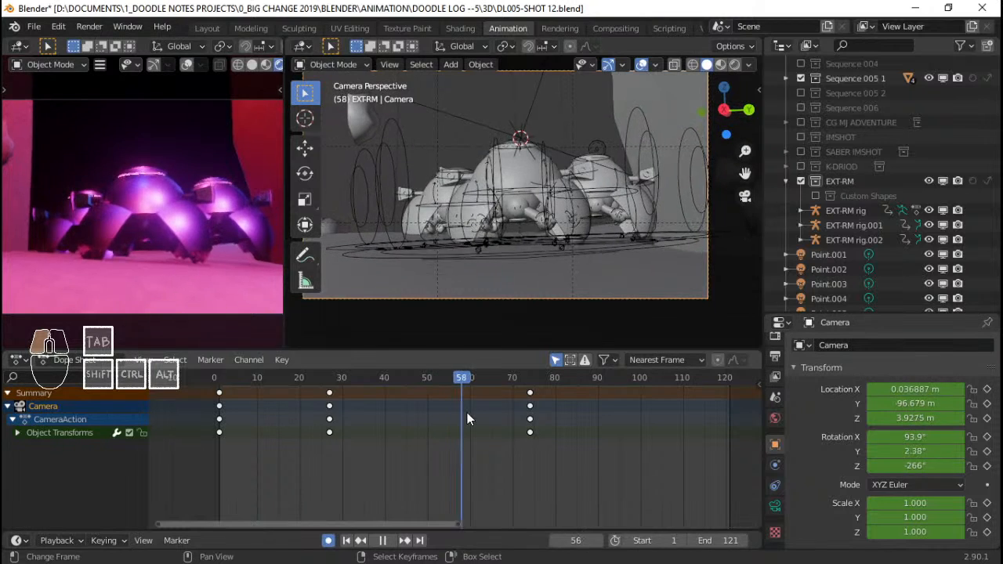
key("space")
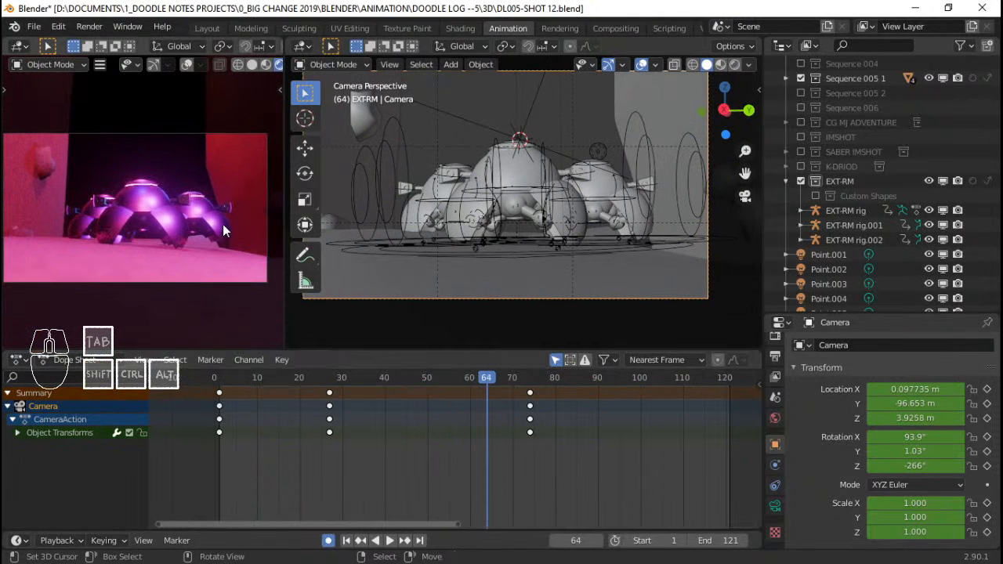
Replay the shot from the first frame several times with the full camera frame in the rendered preview, stopping at frame 33.
key("shift+Left")
key("space")
key("space")
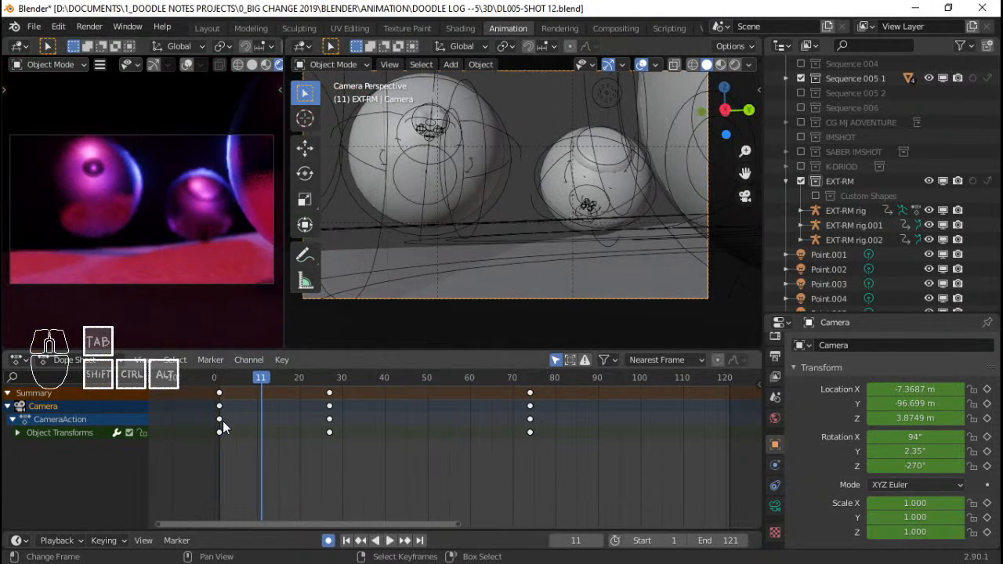
key("shift+Left")
key("space")
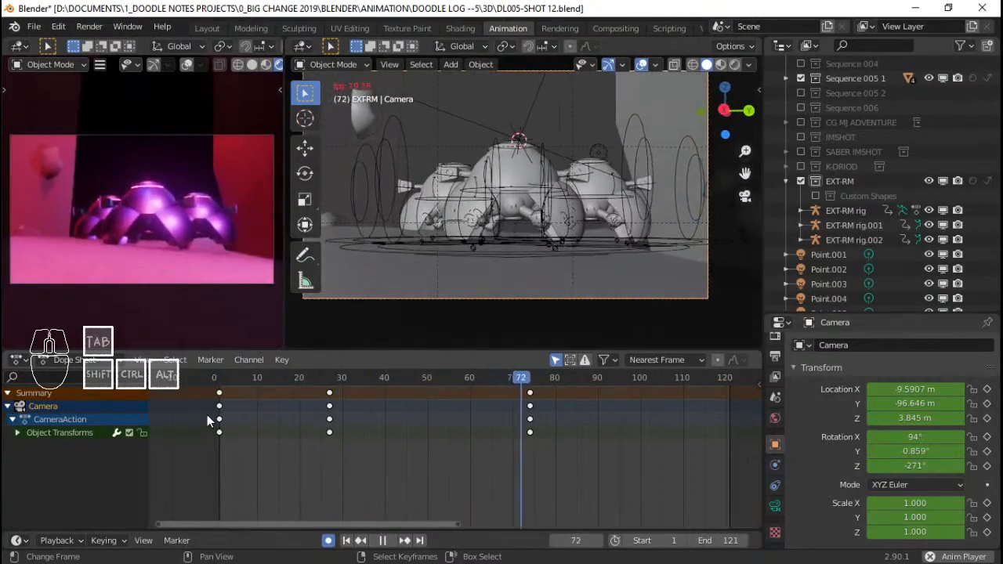
key("space")
key("shift+Left")
key("space")
key("space")
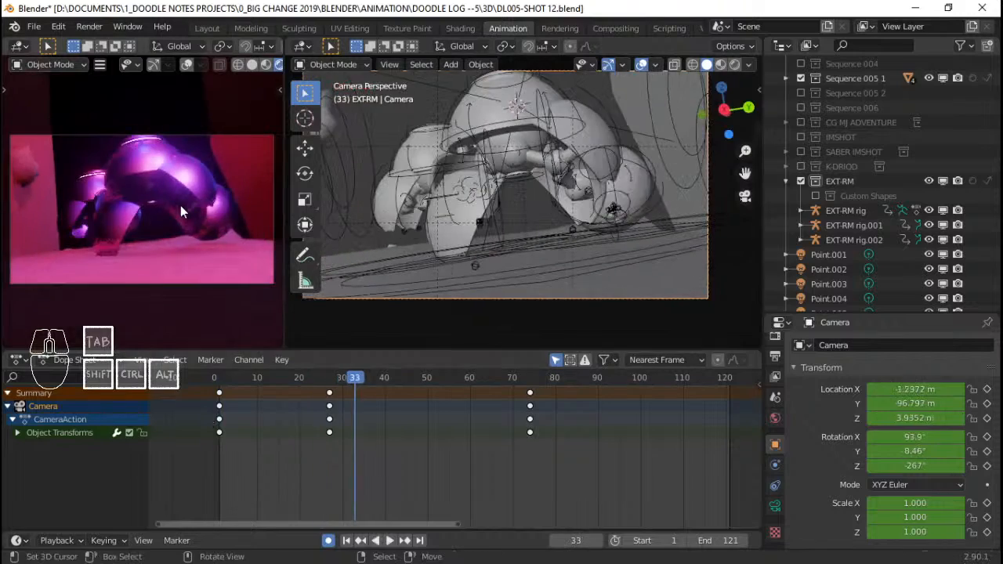
Review the shot's playback in a maximized rendered camera view fitted to the frame, and restore the previous layout.
key("ctrl+alt+space")
key("Home")
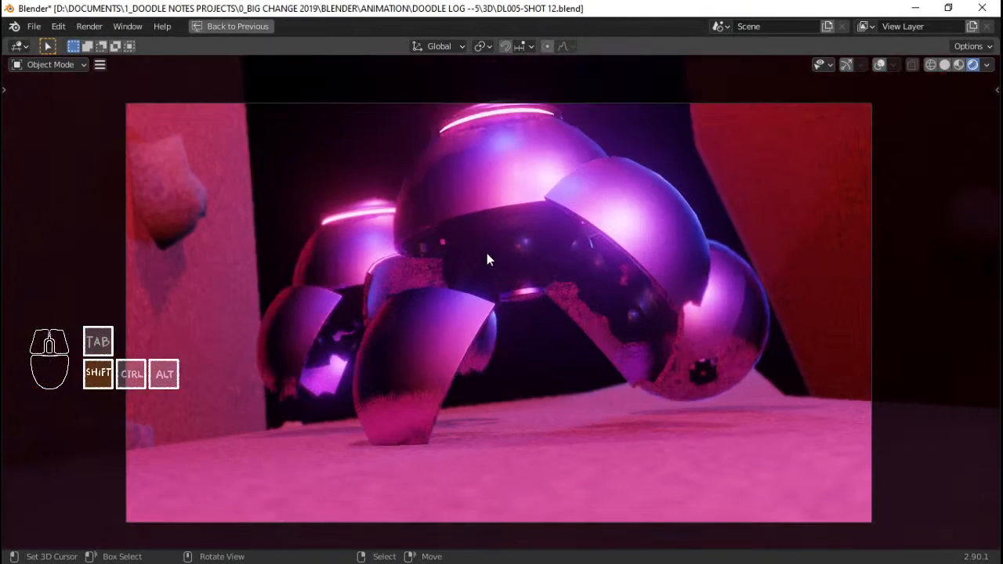
key("space")
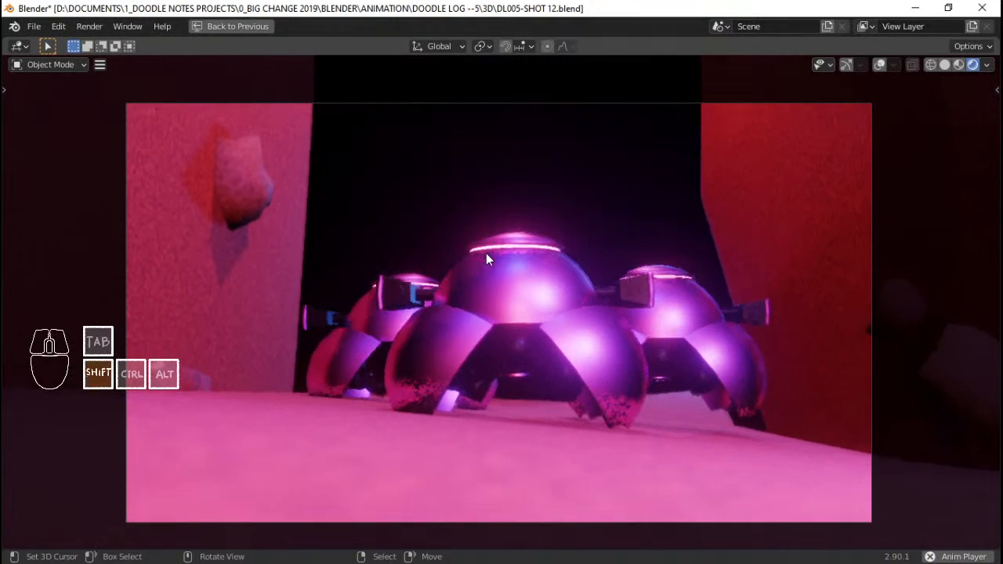
key("space")
key("space")
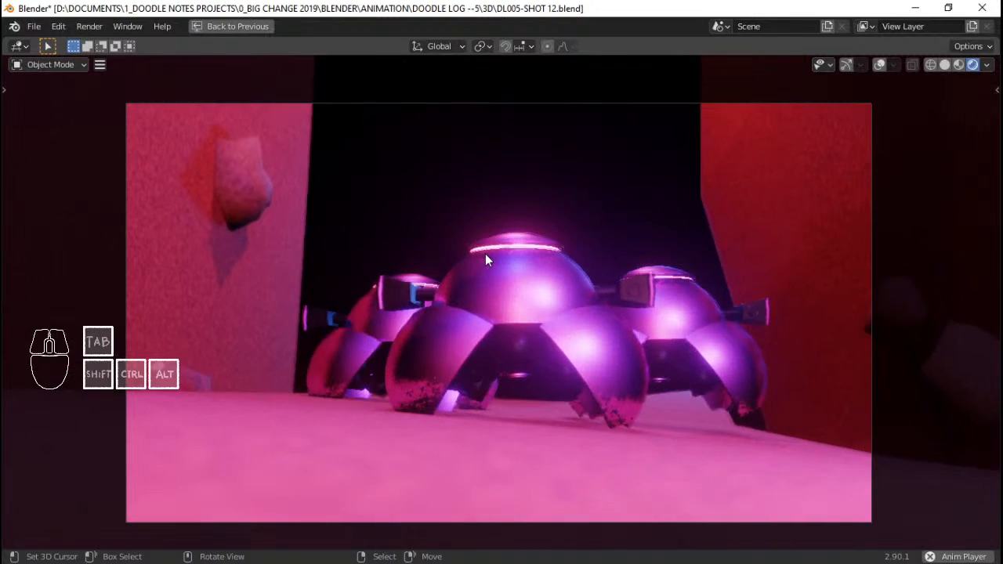
key("space")
key("space")
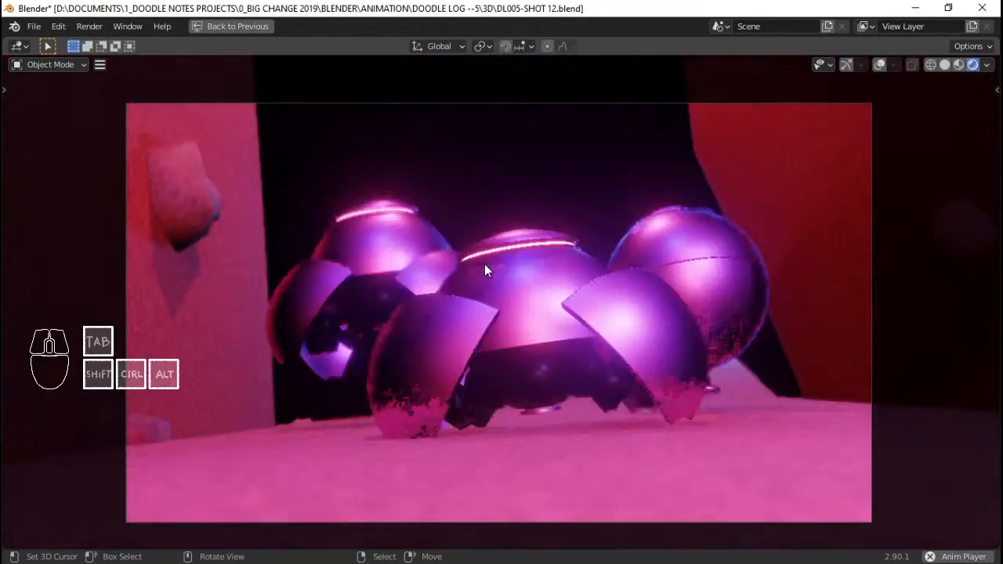
left_click(248, 32)
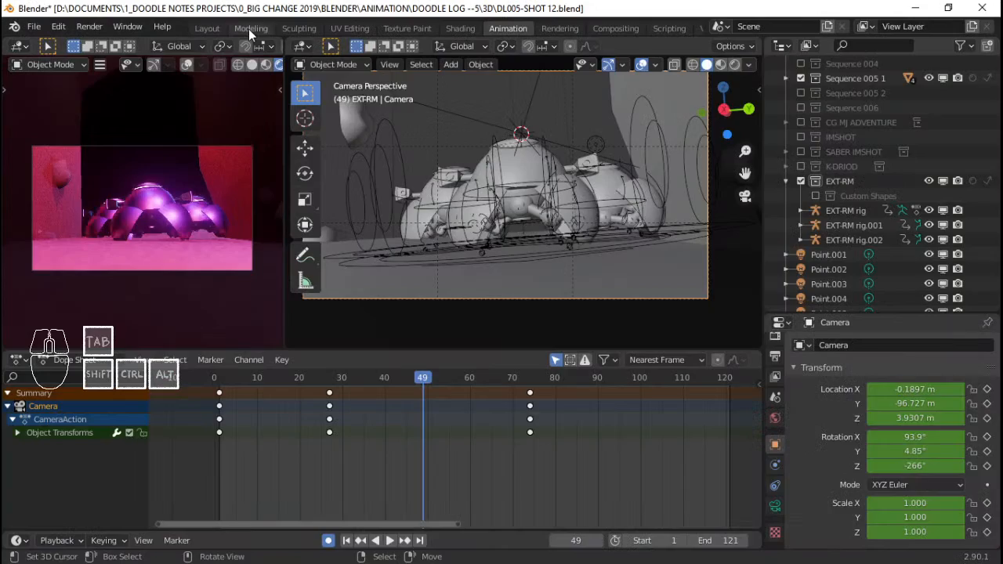
Switch the preview viewport from rendered to solid shading in the Animation workspace and save the file.
left_click(249, 29)
left_click(508, 29)
left_click(251, 65)
key("ctrl+s")
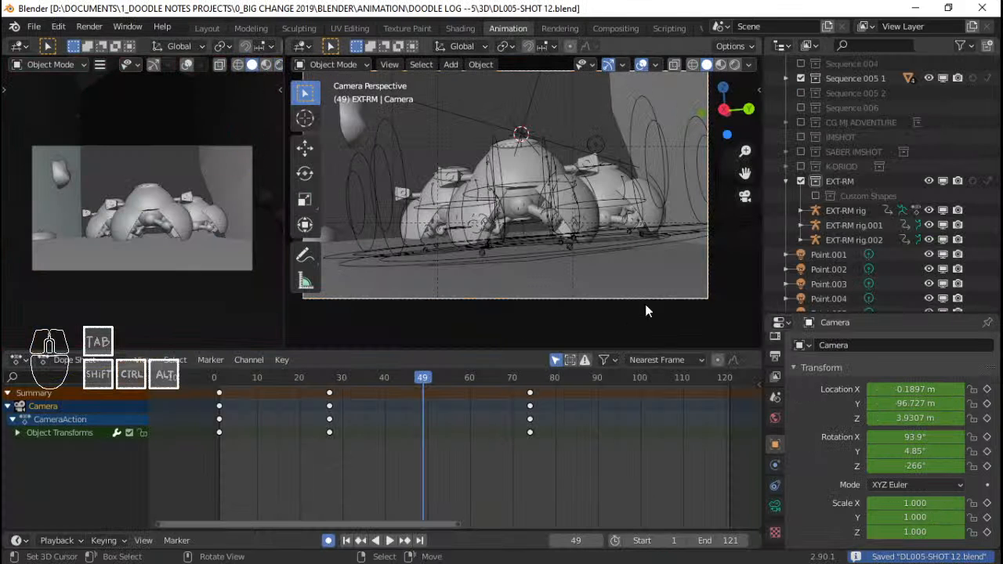